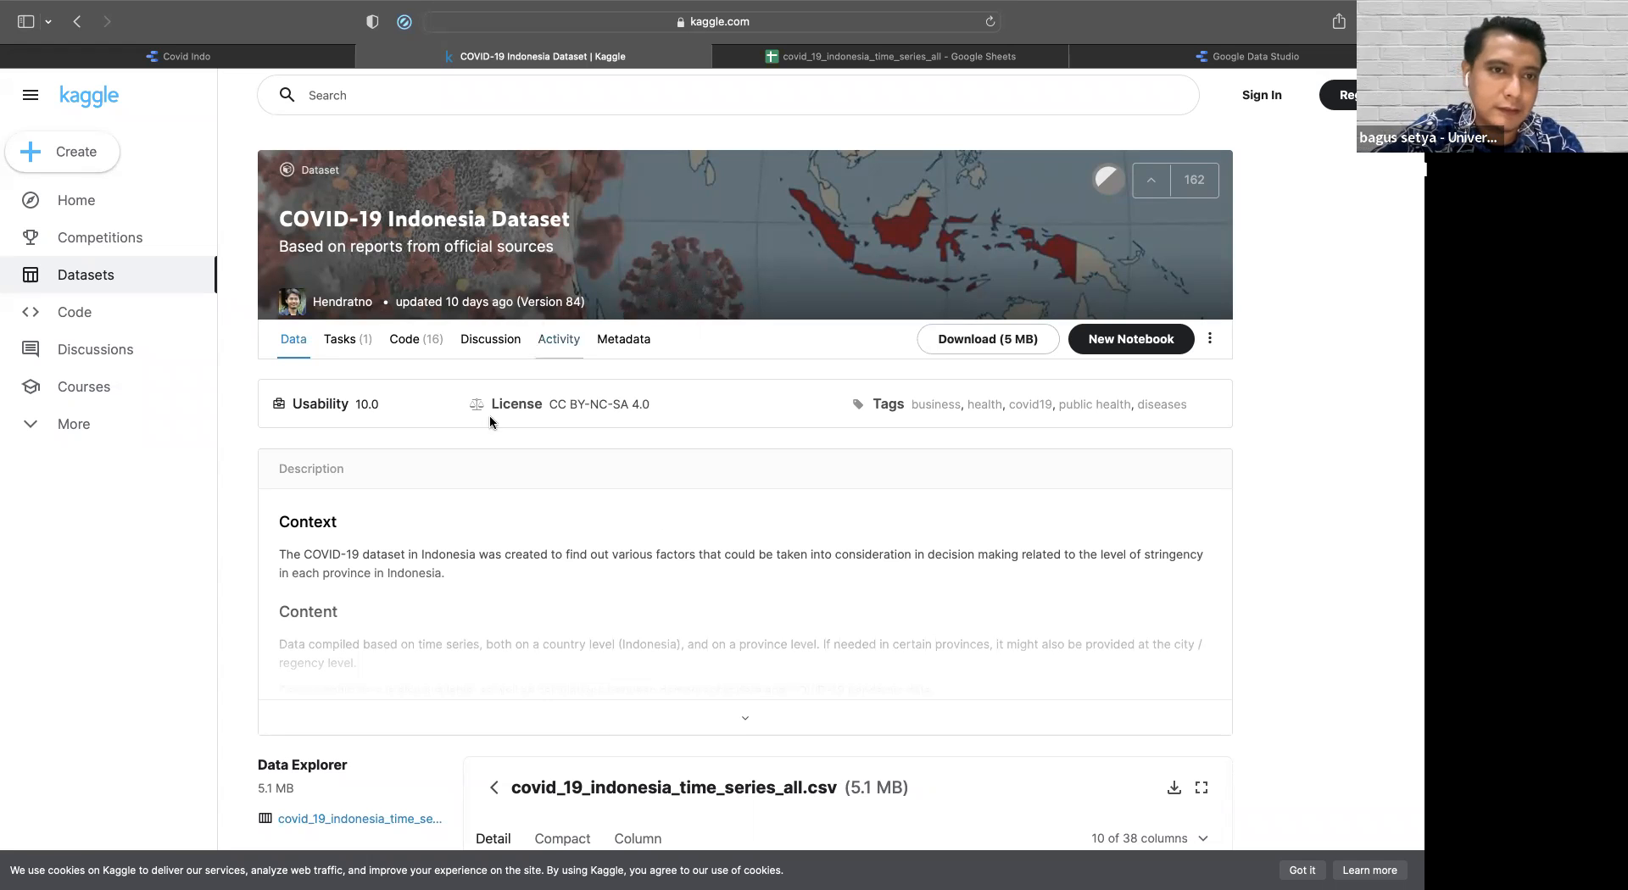
- Examine the COVID-19 Indonesia Dataset page on Kaggle, including its description and the row preview of covid_19_indonesia_time_series_all.csv
{"action": "scroll", "coordinate": [472, 448], "scroll_direction": "down", "scroll_amount": 1}
{"action": "scroll", "coordinate": [471, 448], "scroll_direction": "down", "scroll_amount": 5}
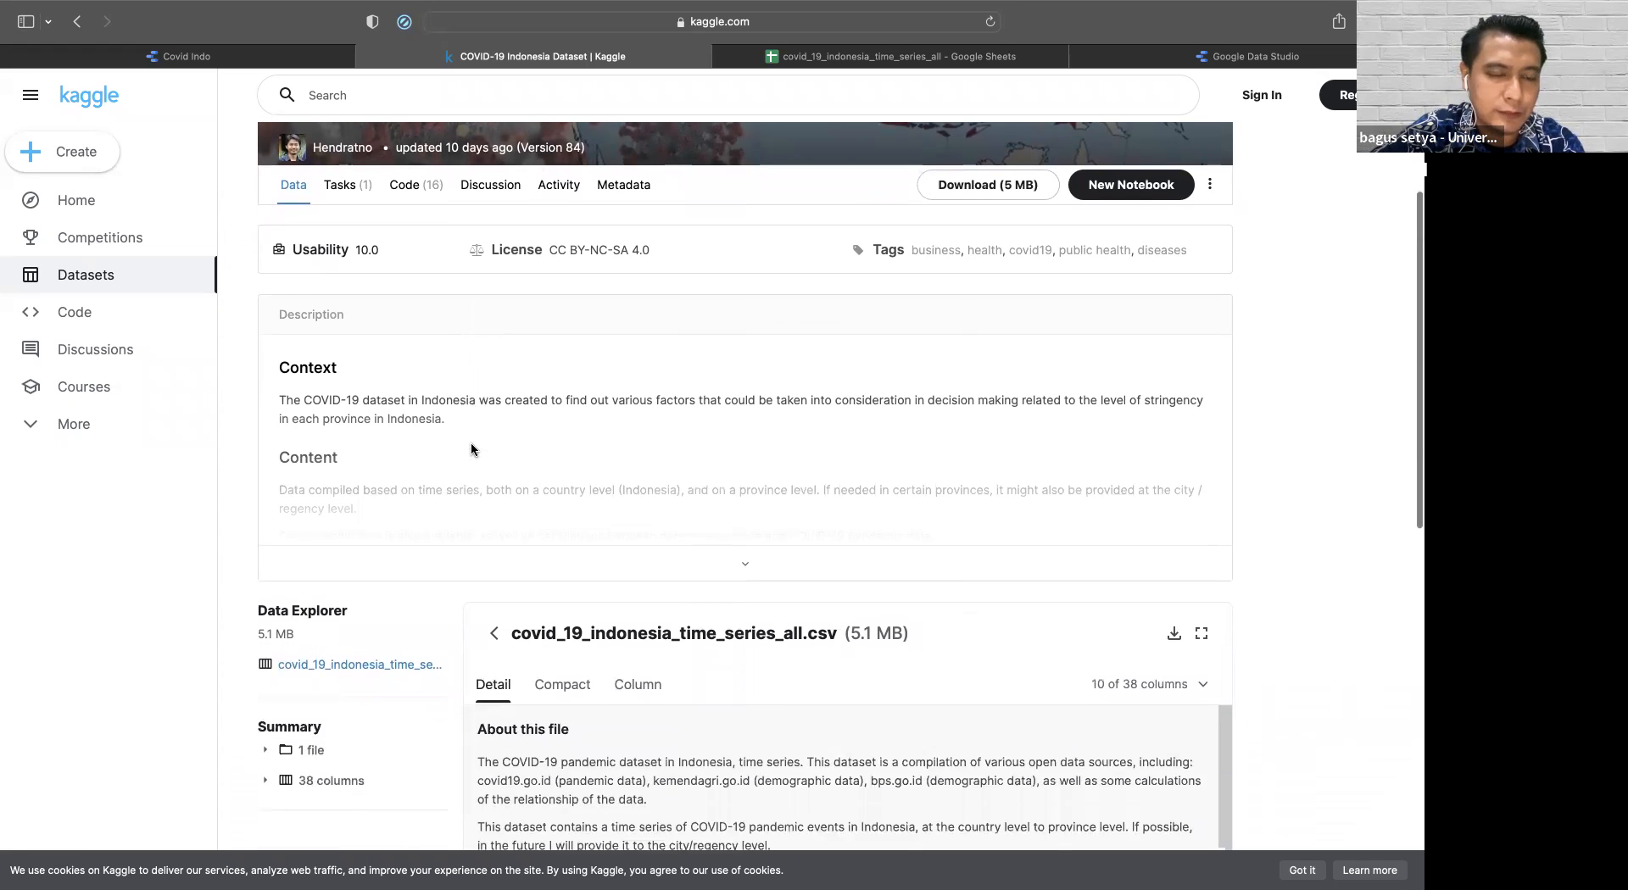
{"action": "scroll", "coordinate": [471, 450], "scroll_direction": "up", "scroll_amount": 5}
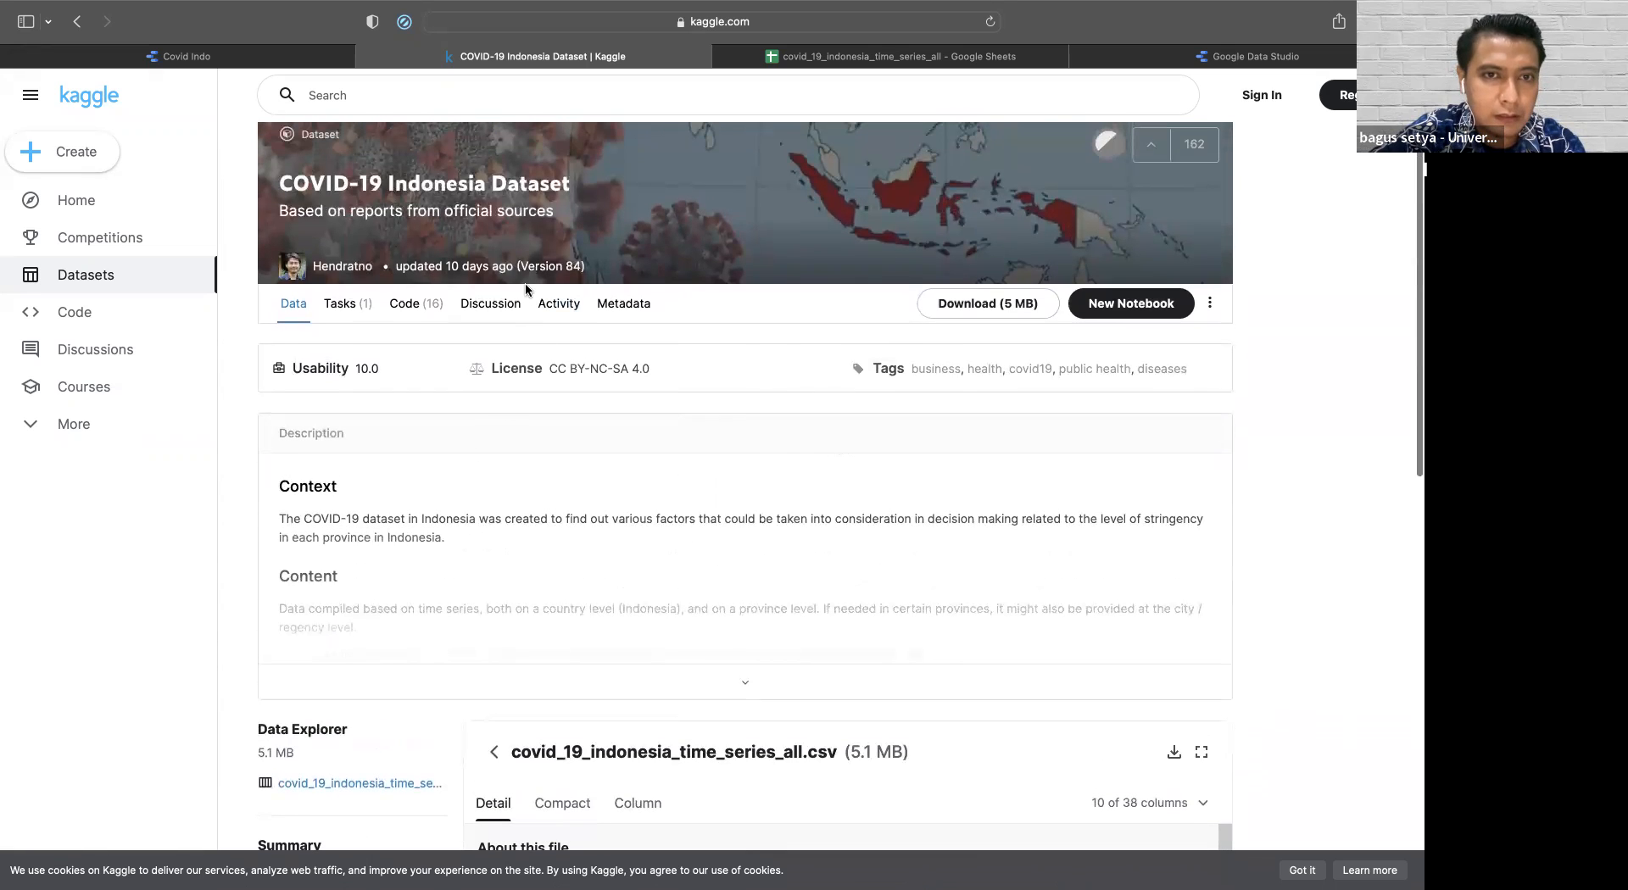
{"action": "mouse_move", "coordinate": [479, 272]}
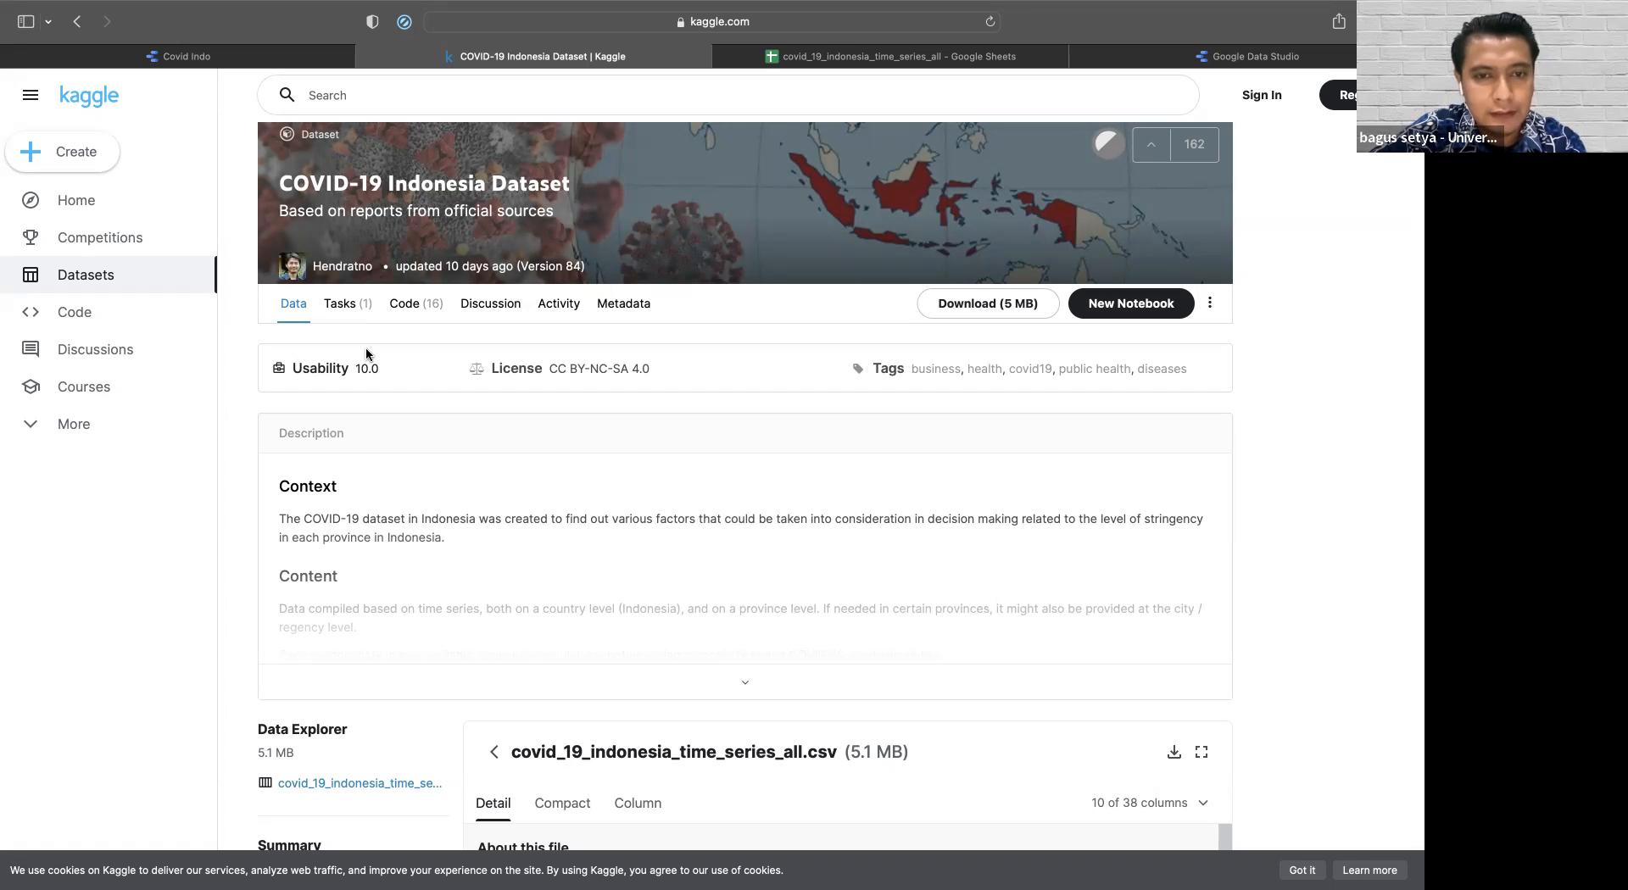
{"action": "scroll", "coordinate": [367, 353], "scroll_direction": "down", "scroll_amount": 3}
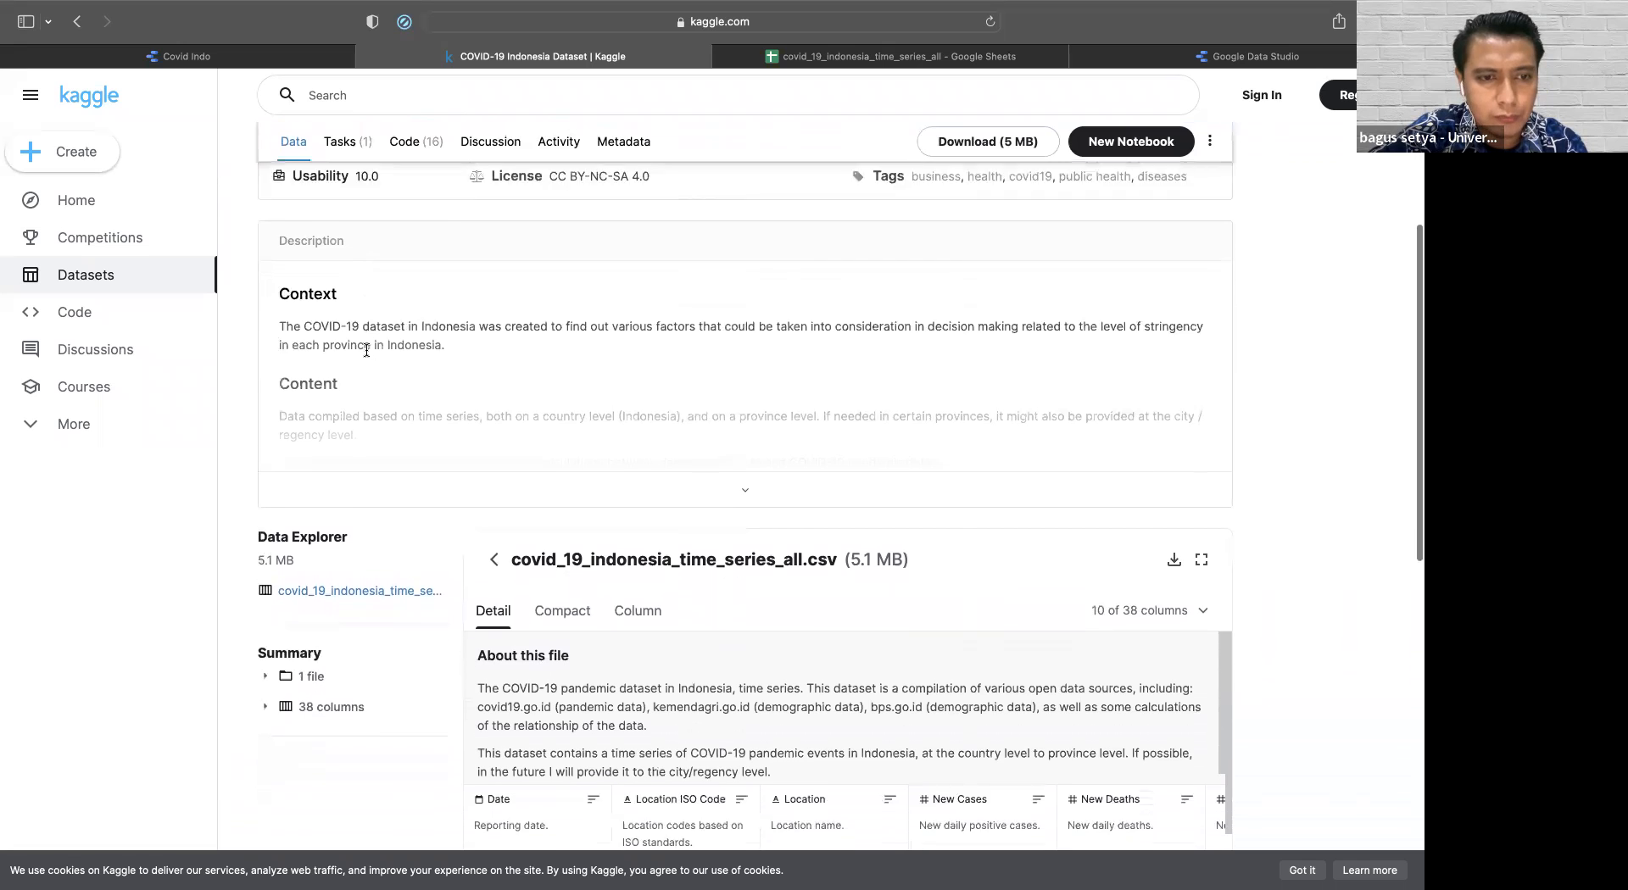
{"action": "scroll", "coordinate": [366, 352], "scroll_direction": "down", "scroll_amount": 3}
{"action": "scroll", "coordinate": [366, 352], "scroll_direction": "down", "scroll_amount": 2}
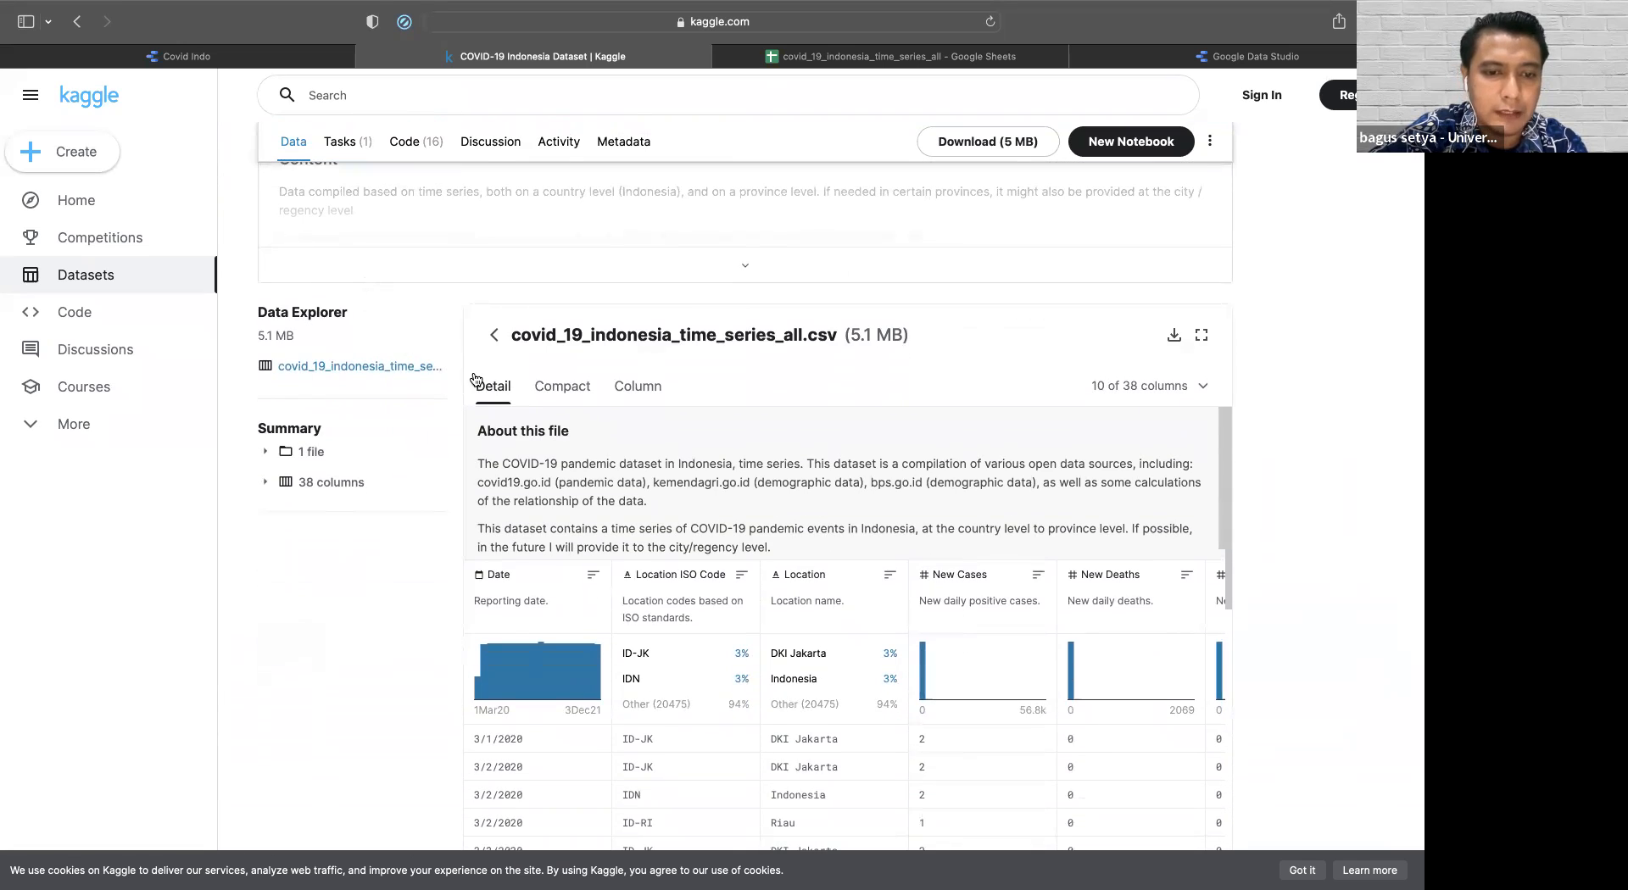
{"action": "scroll", "coordinate": [476, 378], "scroll_direction": "down", "scroll_amount": 3}
{"action": "scroll", "coordinate": [551, 599], "scroll_direction": "down", "scroll_amount": 10}
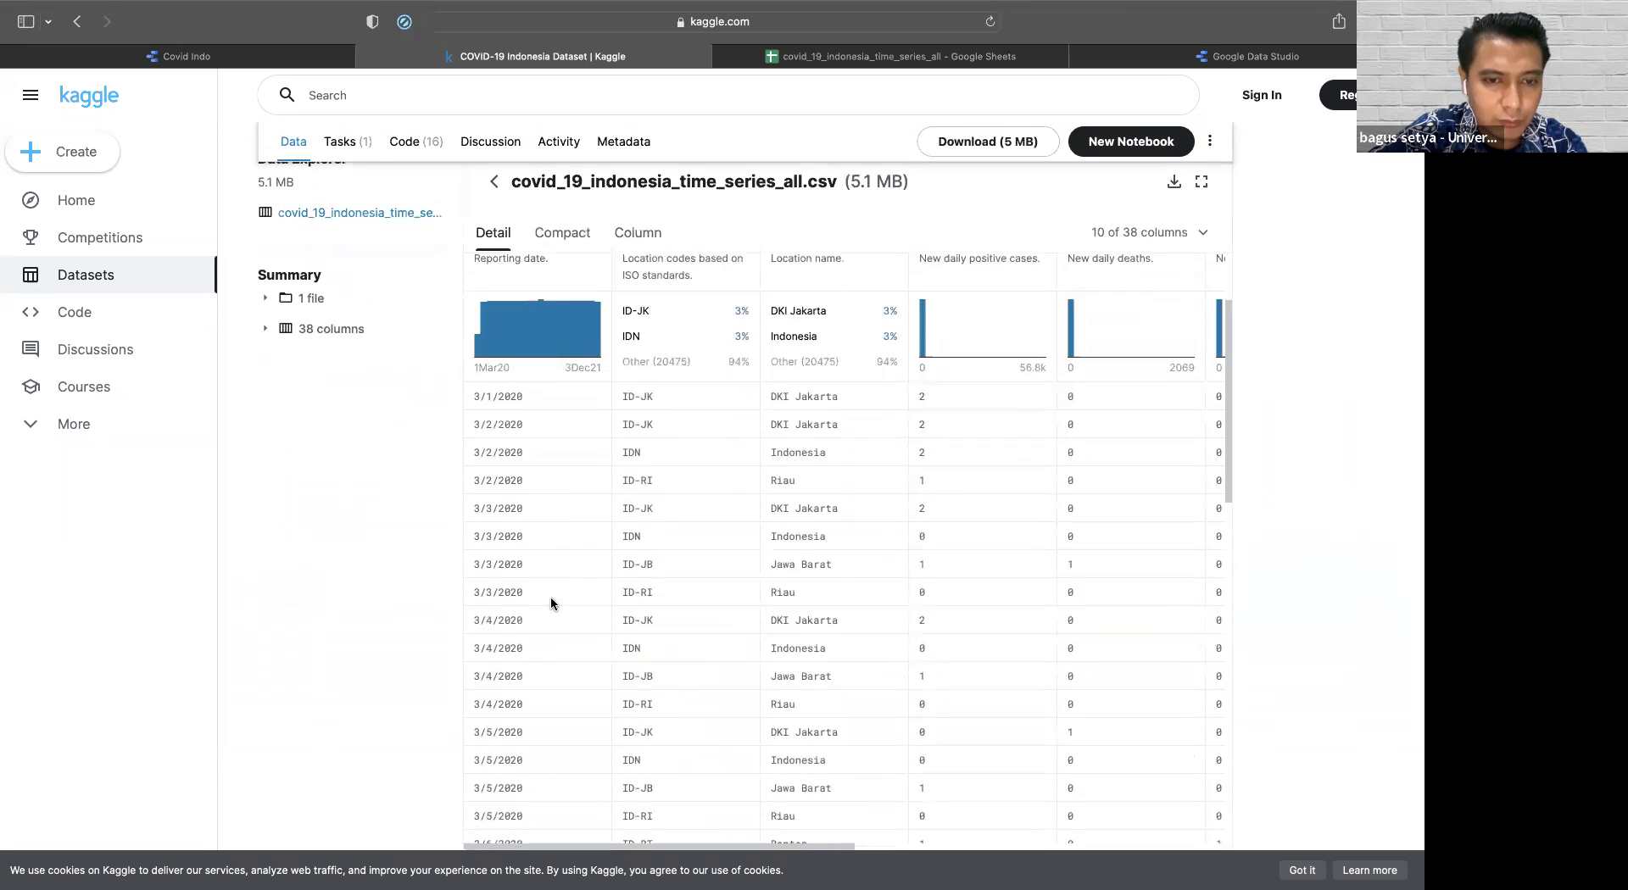
{"action": "scroll", "coordinate": [551, 600], "scroll_direction": "down", "scroll_amount": 15}
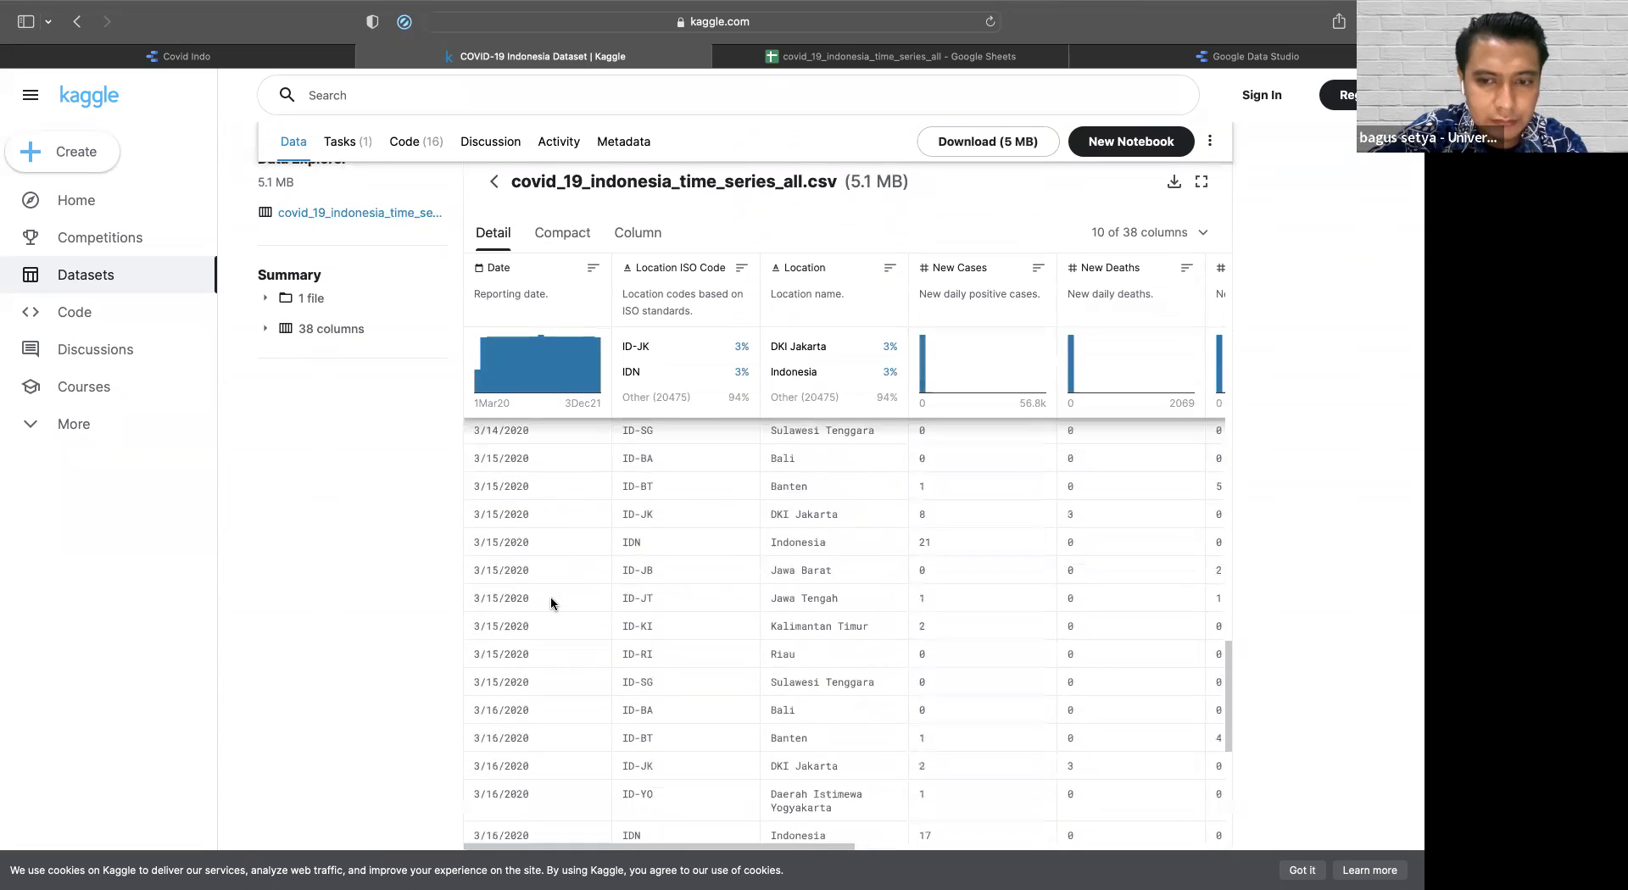
{"action": "scroll", "coordinate": [551, 600], "scroll_direction": "down", "scroll_amount": 15}
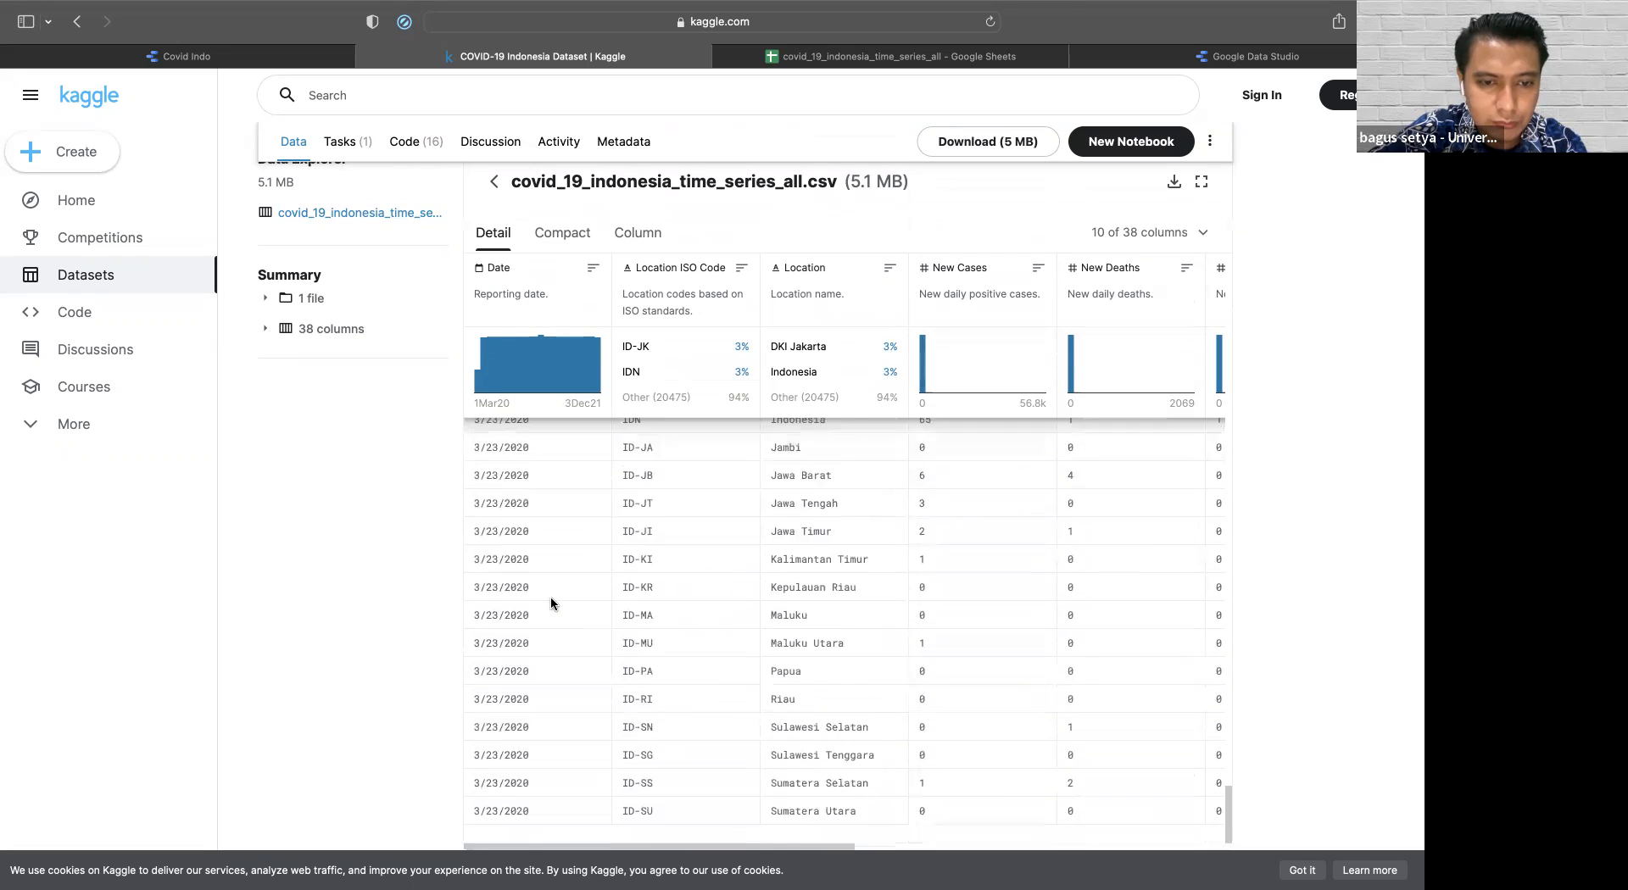
{"action": "scroll", "coordinate": [551, 600], "scroll_direction": "down", "scroll_amount": 15}
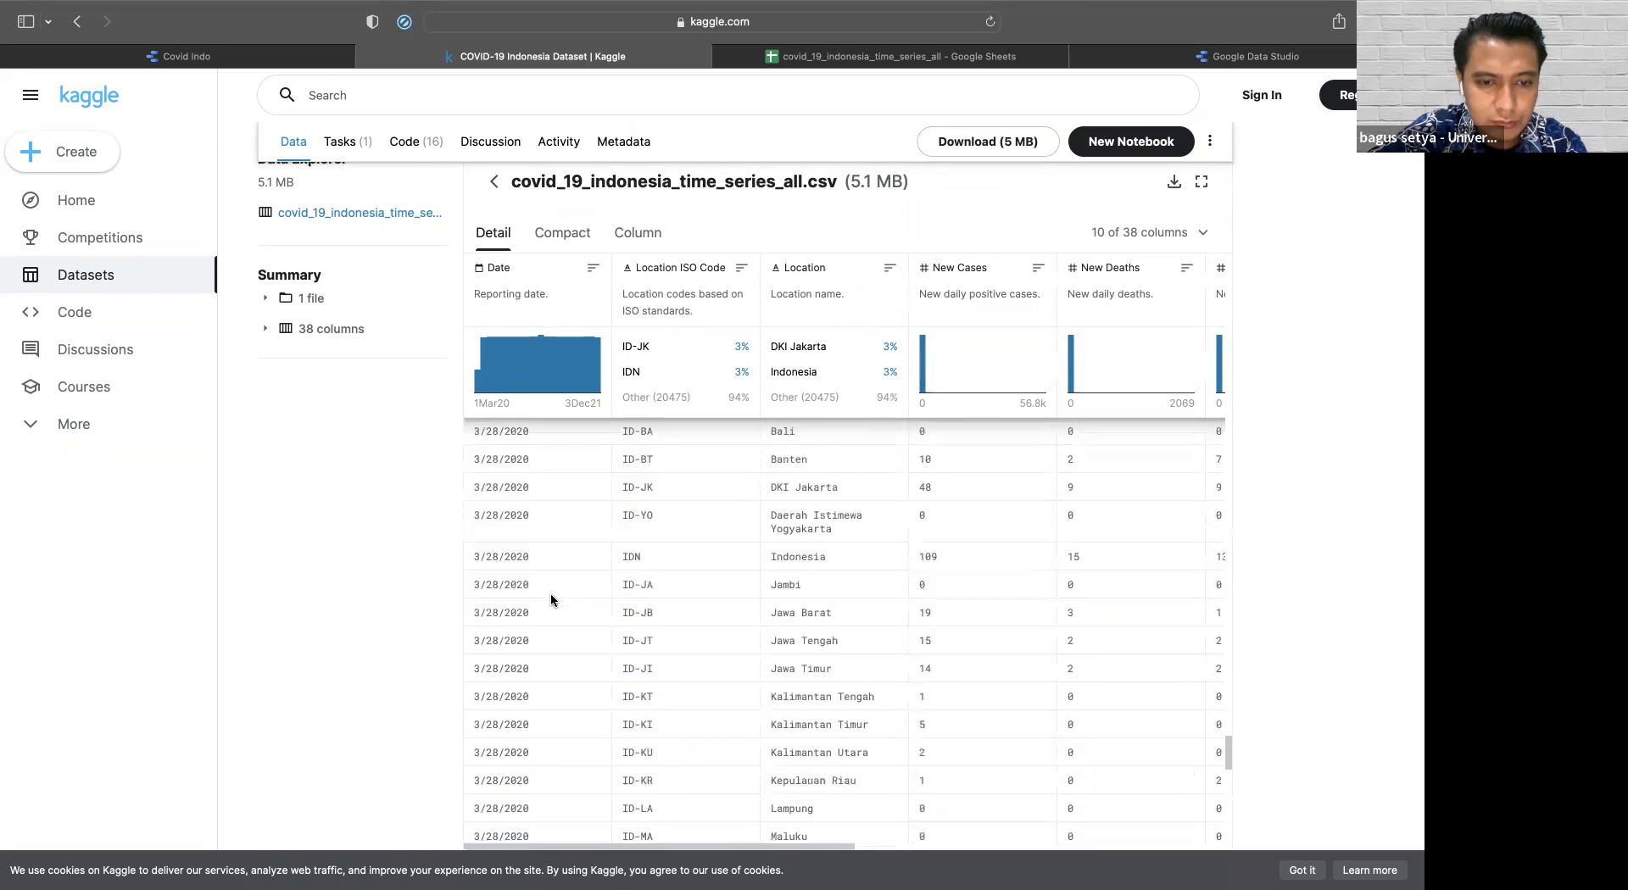
{"action": "scroll", "coordinate": [552, 593], "scroll_direction": "down", "scroll_amount": 15}
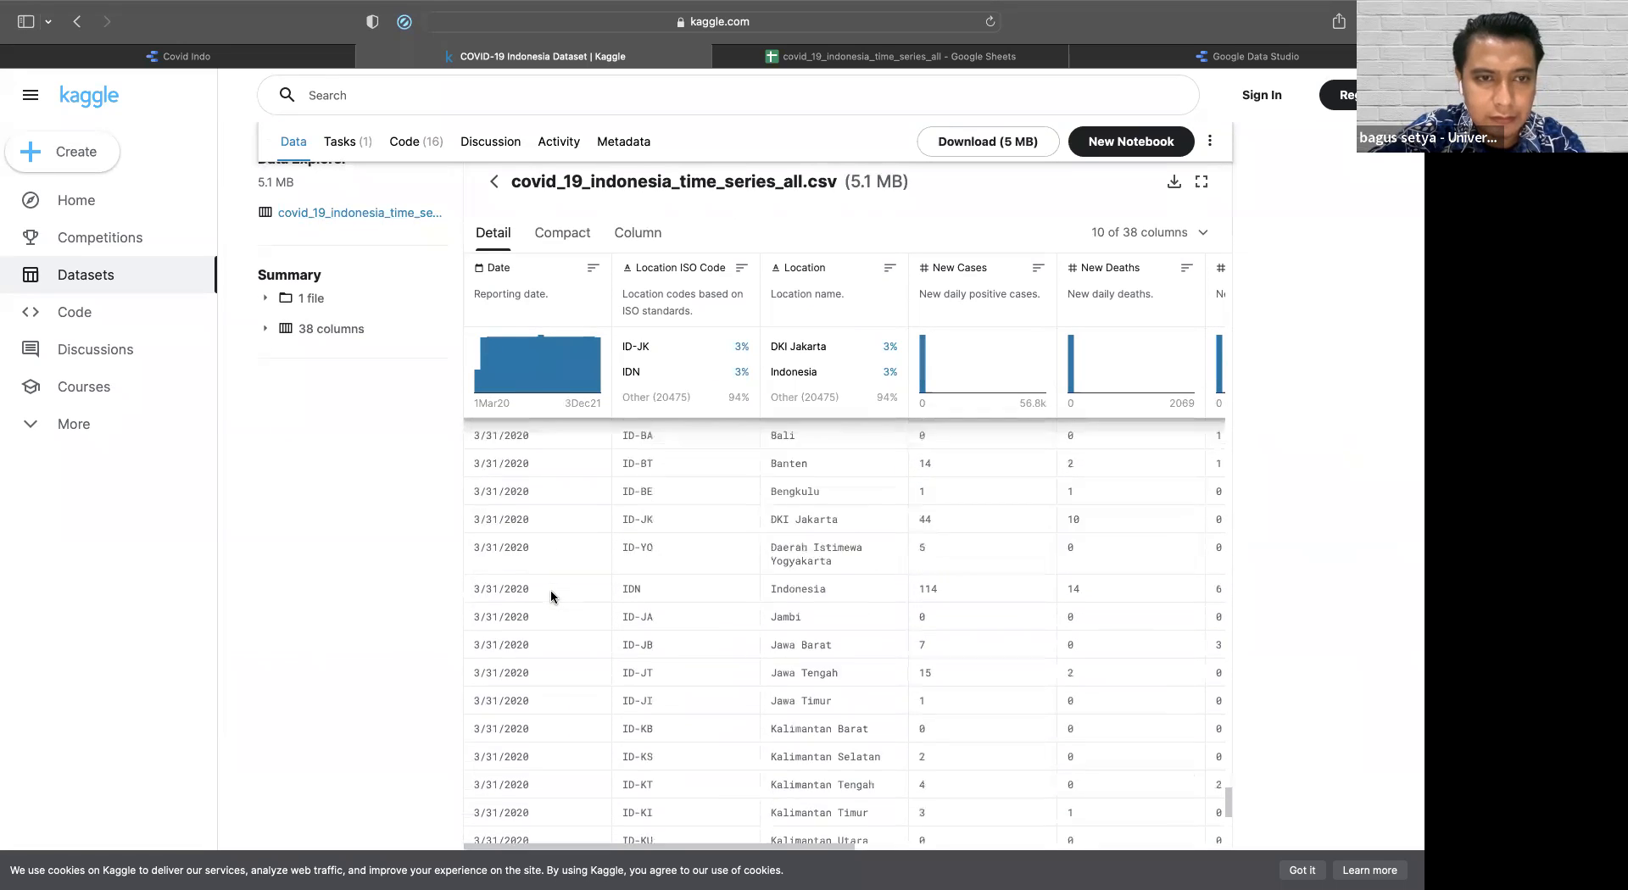
{"action": "scroll", "coordinate": [409, 586], "scroll_direction": "down", "scroll_amount": 5}
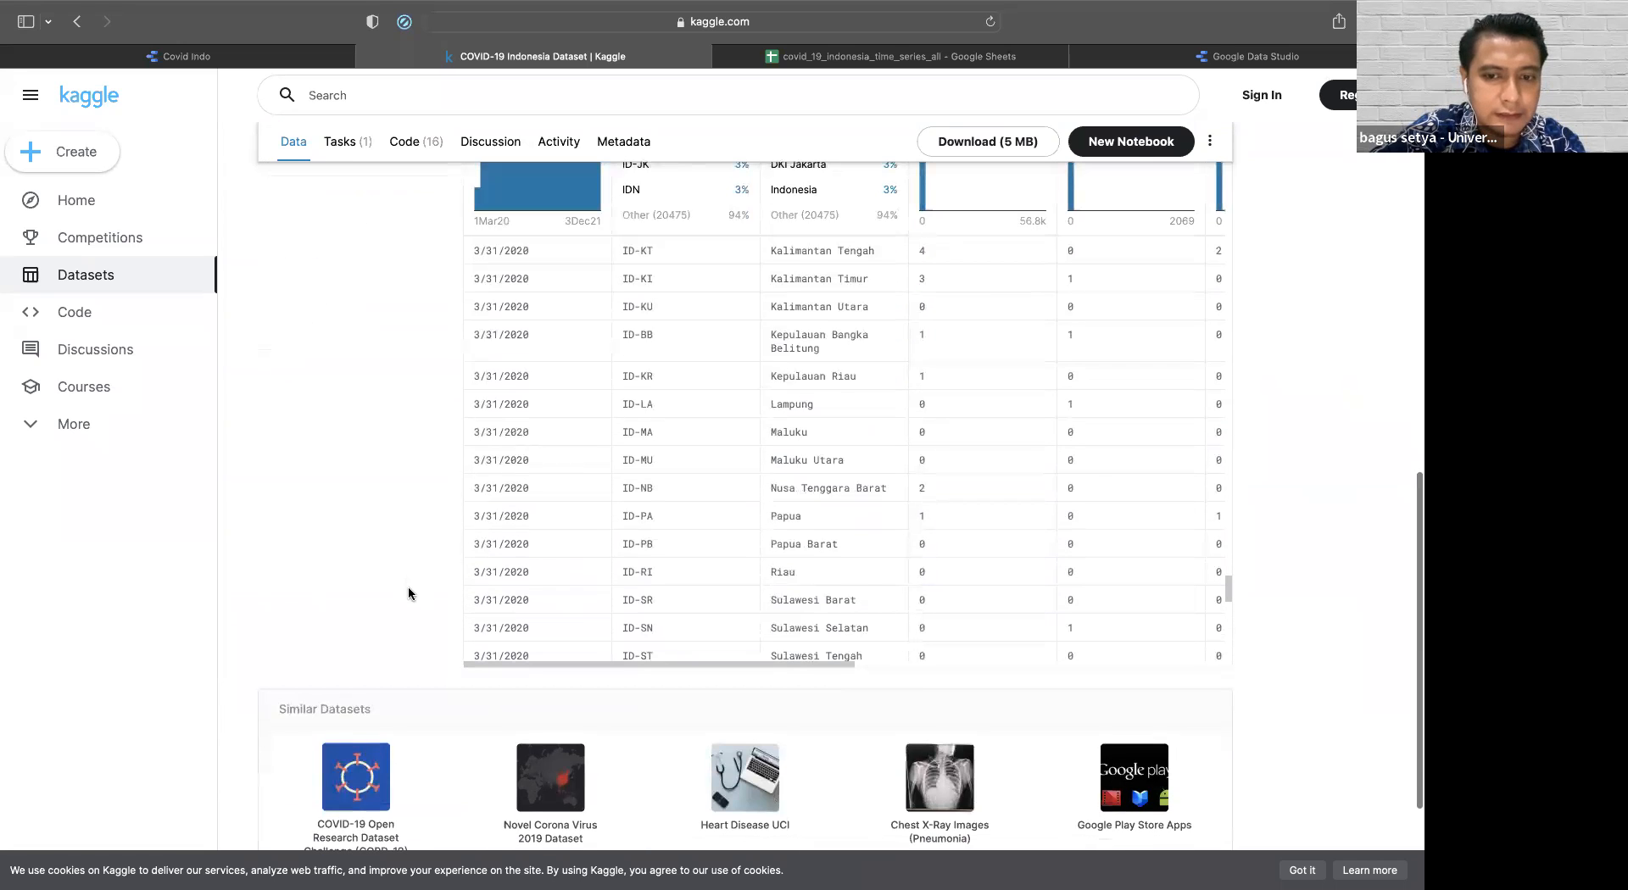
{"action": "scroll", "coordinate": [409, 587], "scroll_direction": "up", "scroll_amount": 7}
{"action": "scroll", "coordinate": [408, 587], "scroll_direction": "up", "scroll_amount": 5}
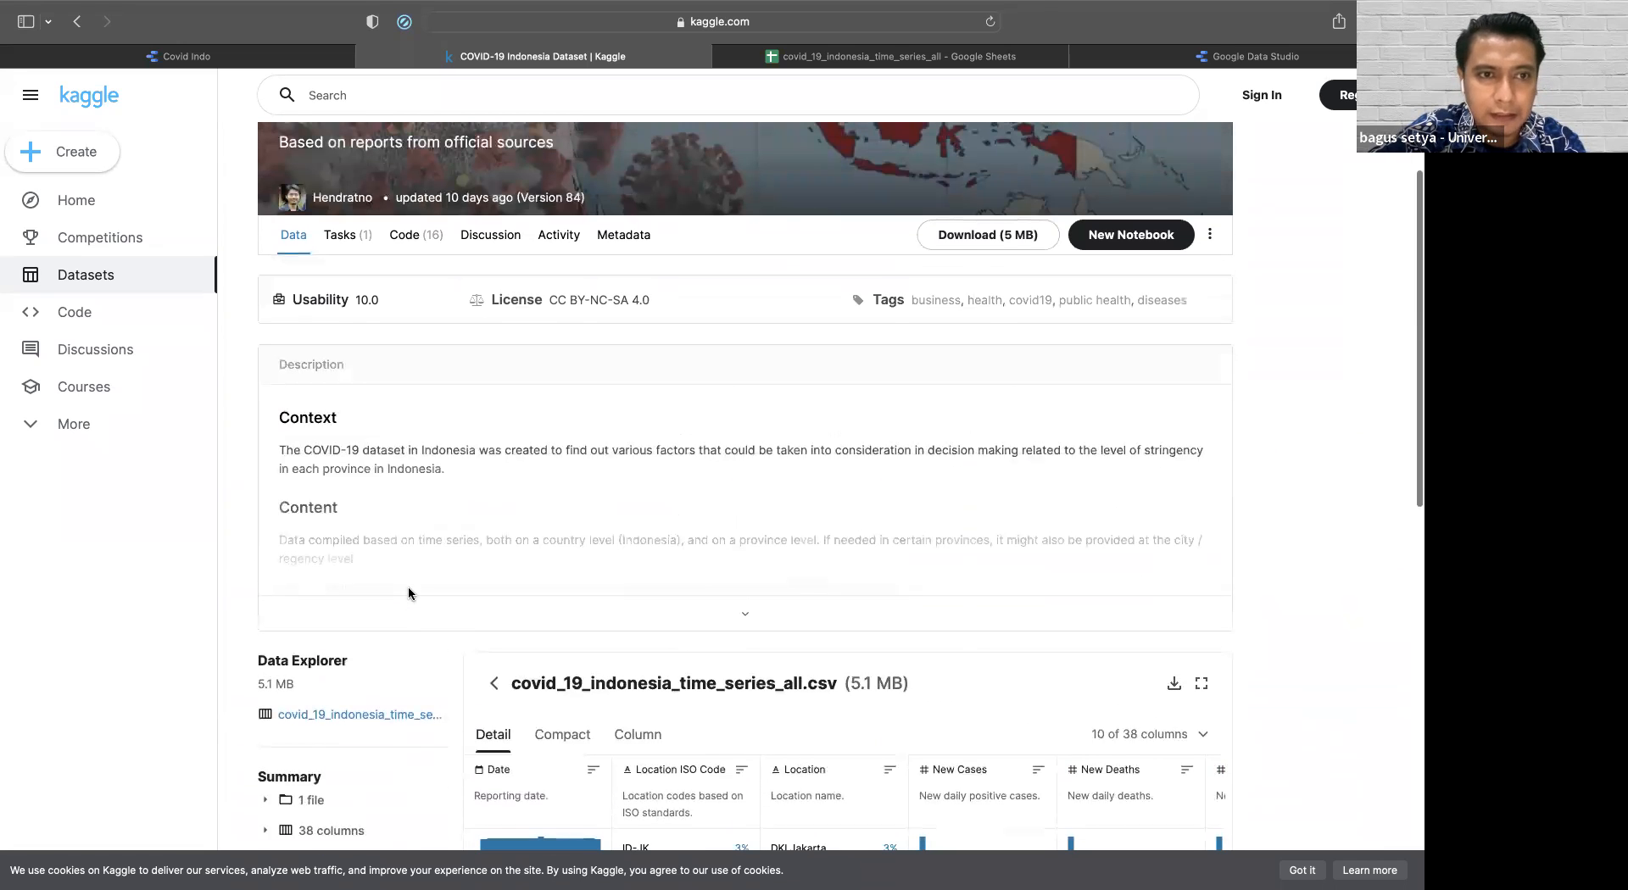
- Switch to the covid_19_indonesia_time_series_all spreadsheet in Google Sheets and inspect the Date, Location ISO Code, Location and New Cases columns
{"action": "left_click", "coordinate": [793, 58]}
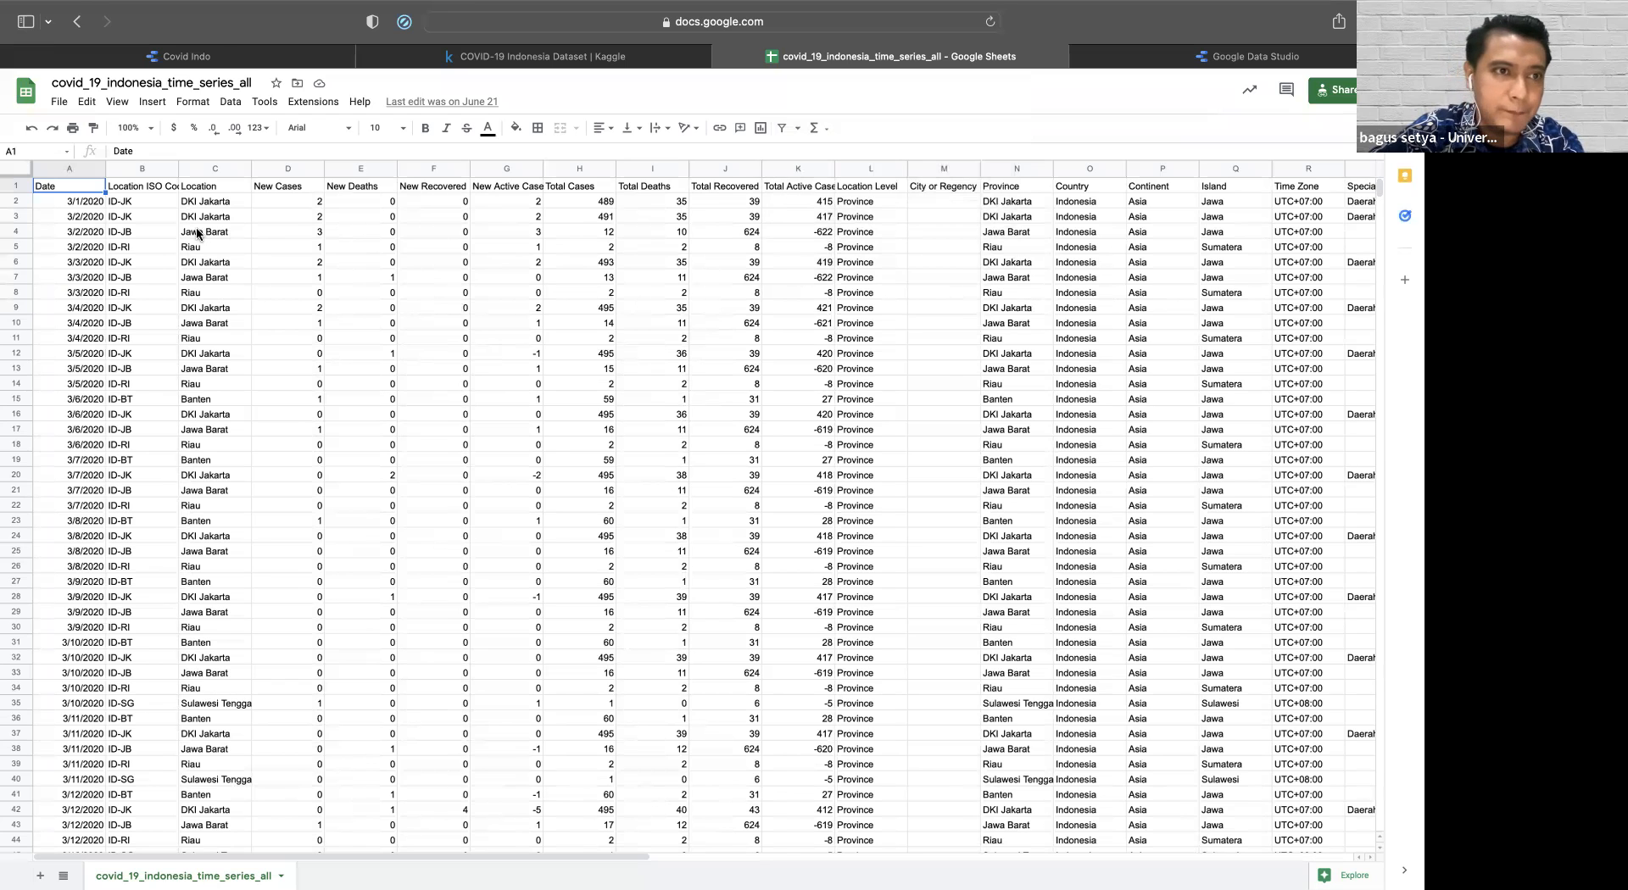
{"action": "left_click", "coordinate": [73, 176]}
{"action": "left_click", "coordinate": [136, 169]}
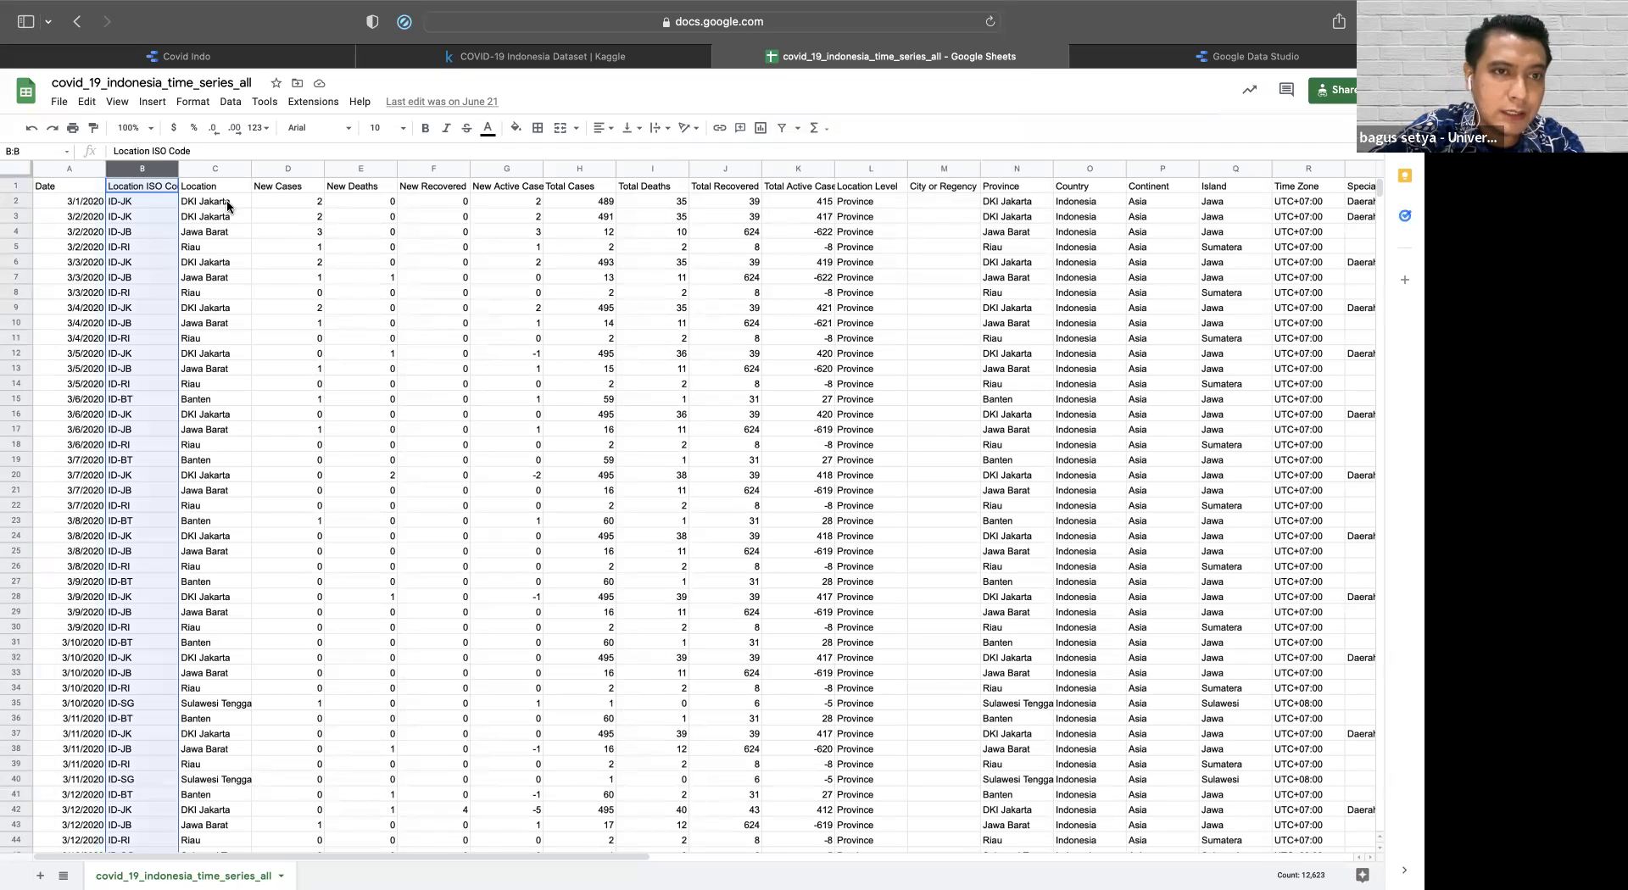
{"action": "left_click", "coordinate": [210, 171]}
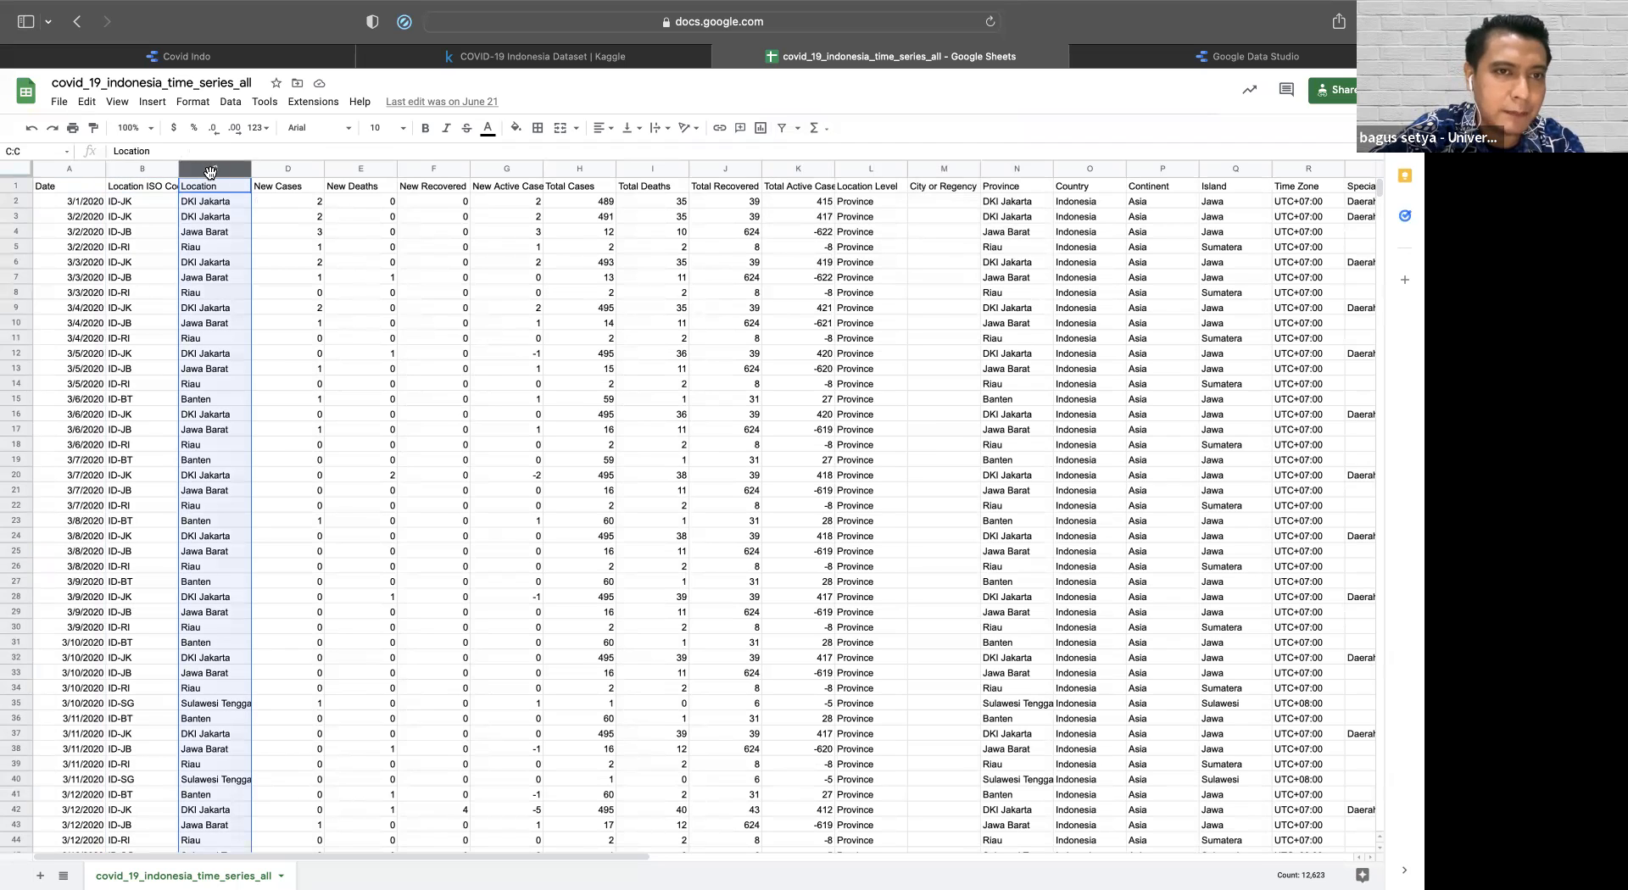
{"action": "left_click", "coordinate": [288, 170]}
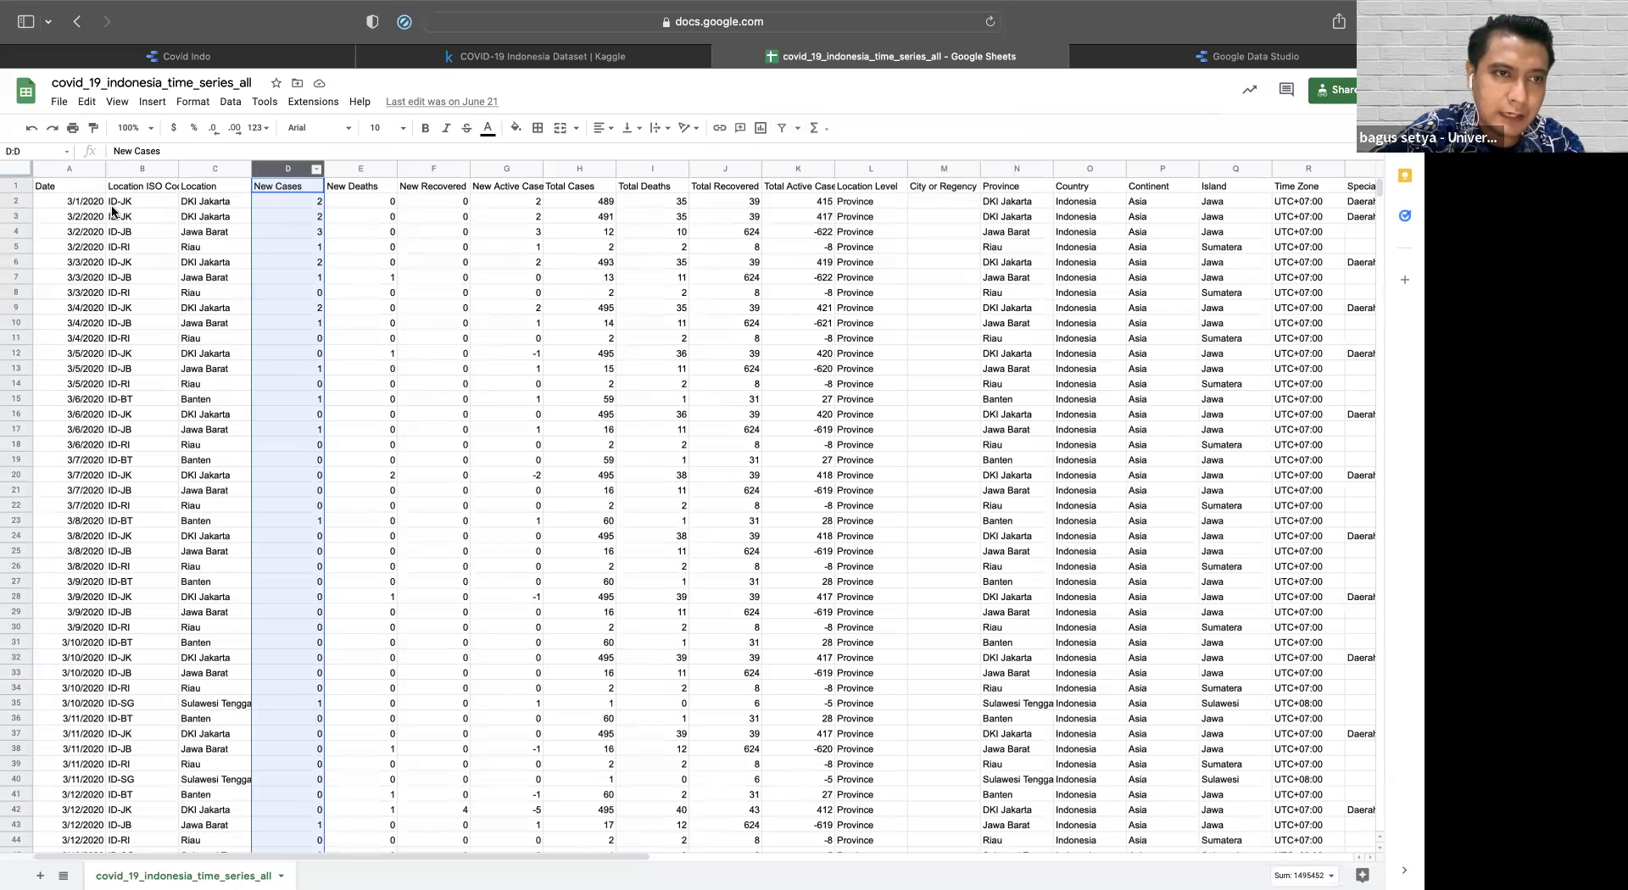
{"action": "left_click", "coordinate": [297, 201]}
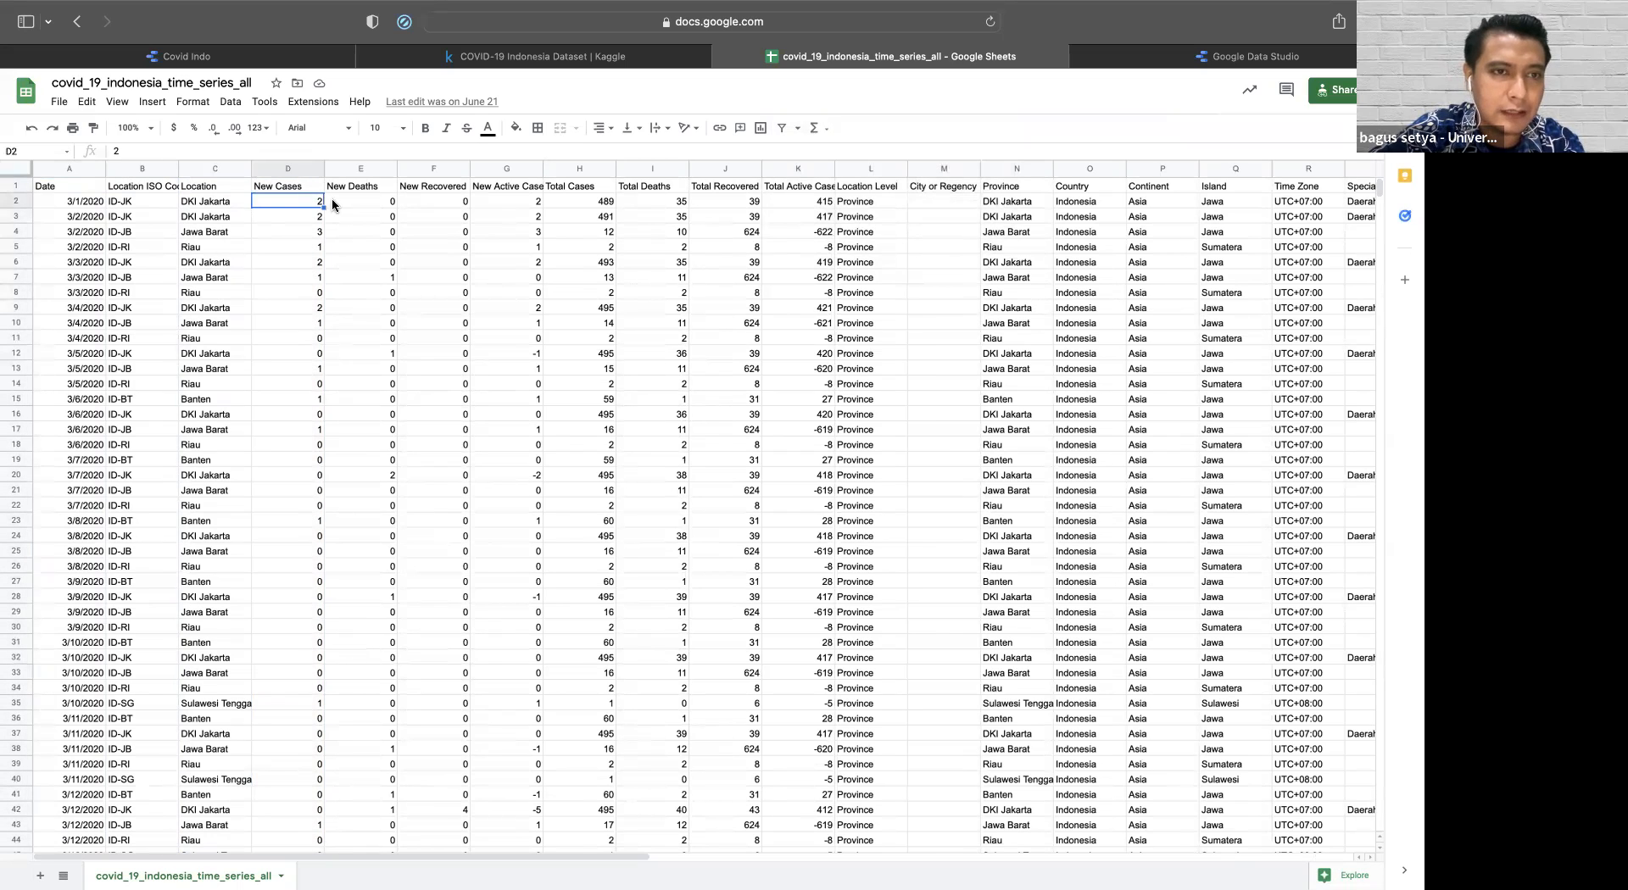
- Review the remaining columns along row 2, from New Deaths to the growth factor columns, and return to cell A2
{"action": "left_click", "coordinate": [384, 203]}
{"action": "key", "text": "Right"}
{"action": "key", "text": "Right"}
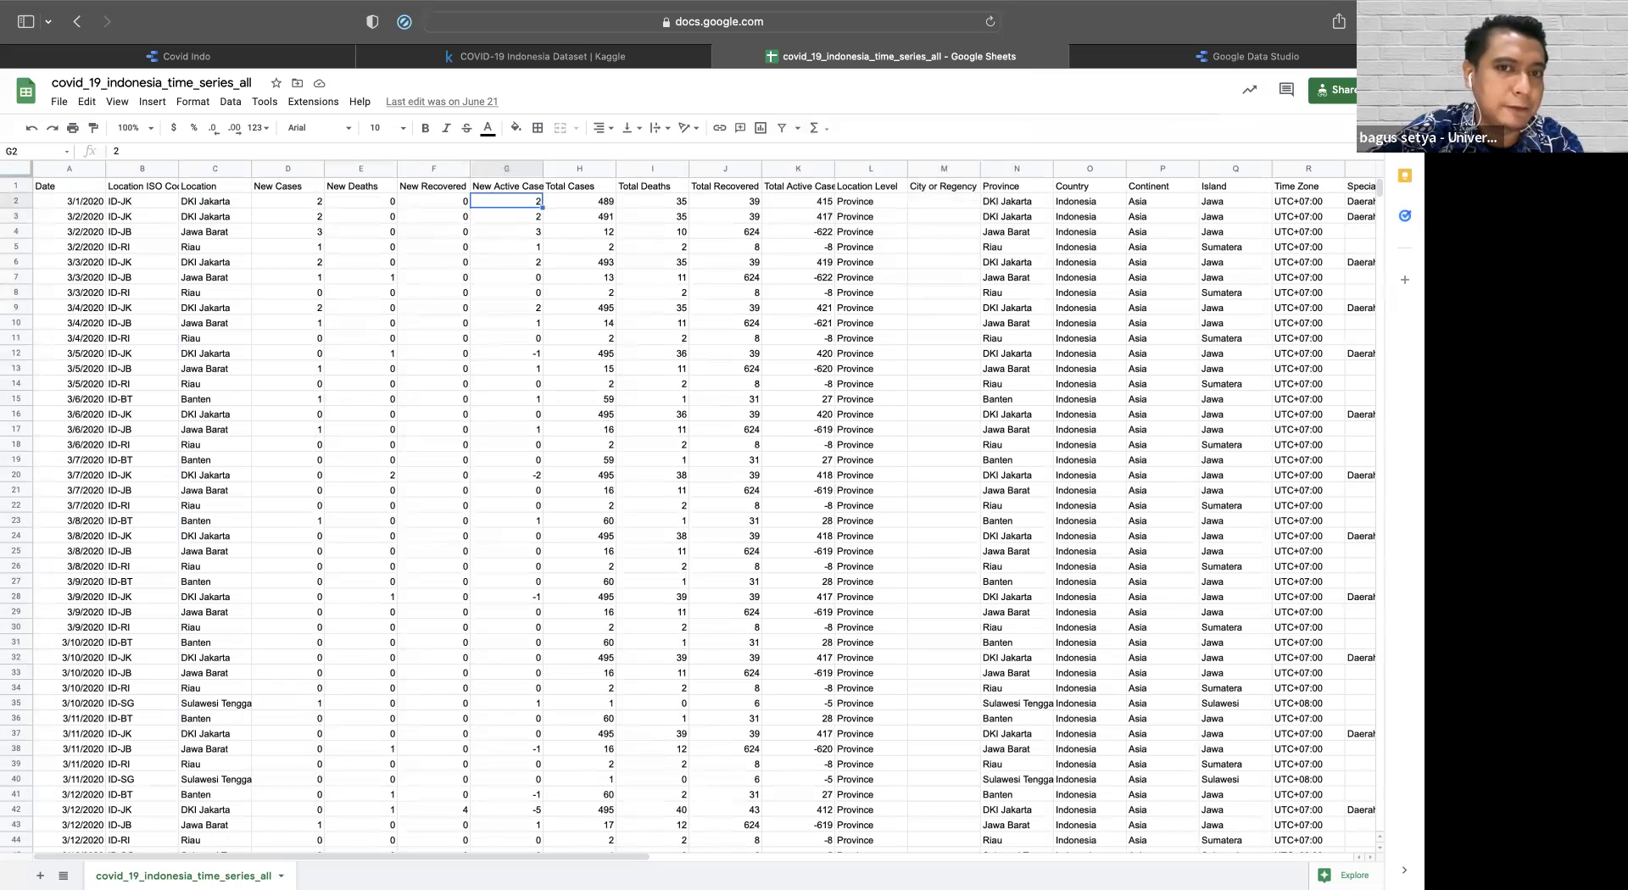
{"action": "key", "text": "Right"}
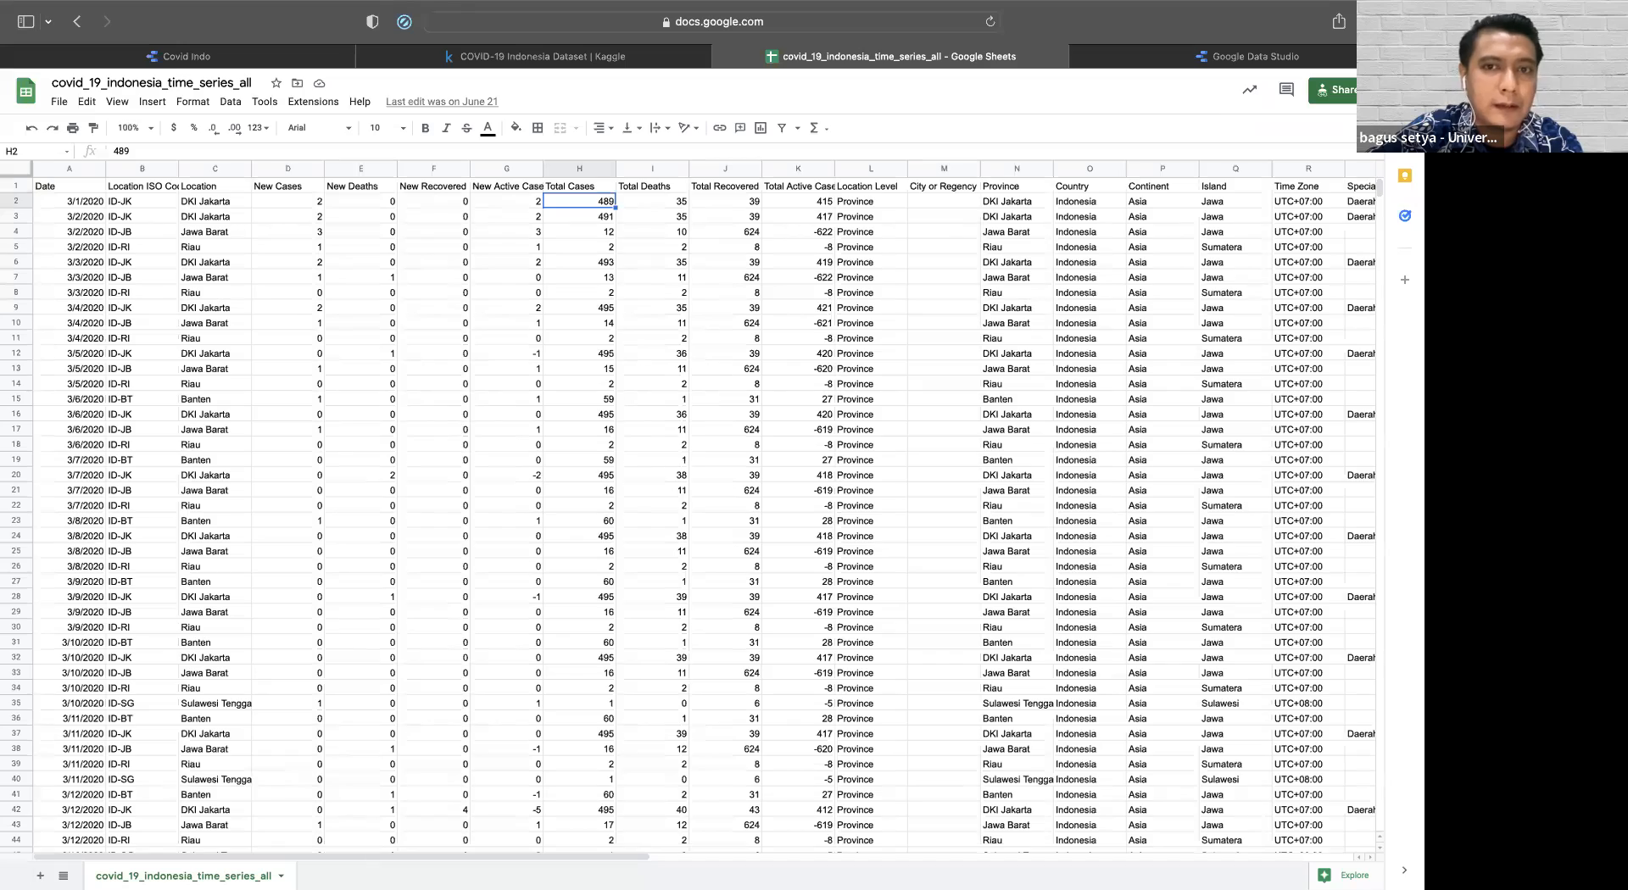
{"action": "key", "text": "Right"}
{"action": "key", "text": "Right"}
{"action": "key", "text": "Right"}
{"action": "key", "text": "Right"}
{"action": "key", "text": "Right"}
{"action": "key", "text": "Right"}
{"action": "key", "text": "Right"}
{"action": "key", "text": "Right"}
{"action": "key", "text": "Right"}
{"action": "key", "text": "Right"}
{"action": "key", "text": "Right"}
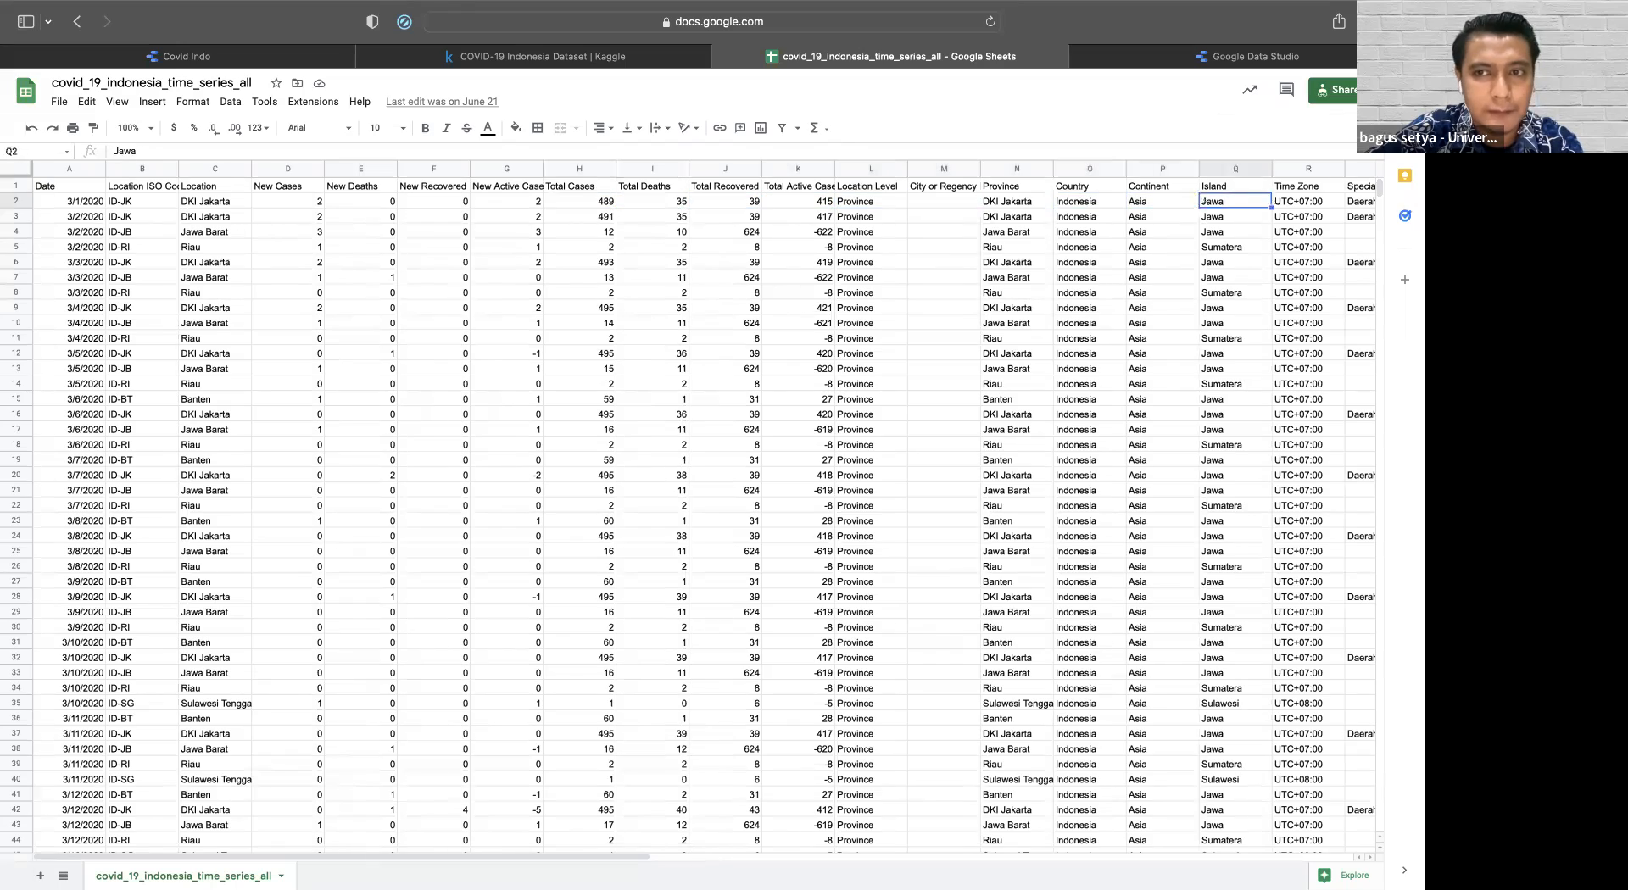
{"action": "key", "text": "Right"}
{"action": "key", "text": "Right"}
{"action": "key", "text": "Right"}
{"action": "key", "text": "Right"}
{"action": "key", "text": "Right"}
{"action": "key", "text": "Right"}
{"action": "key", "text": "Right"}
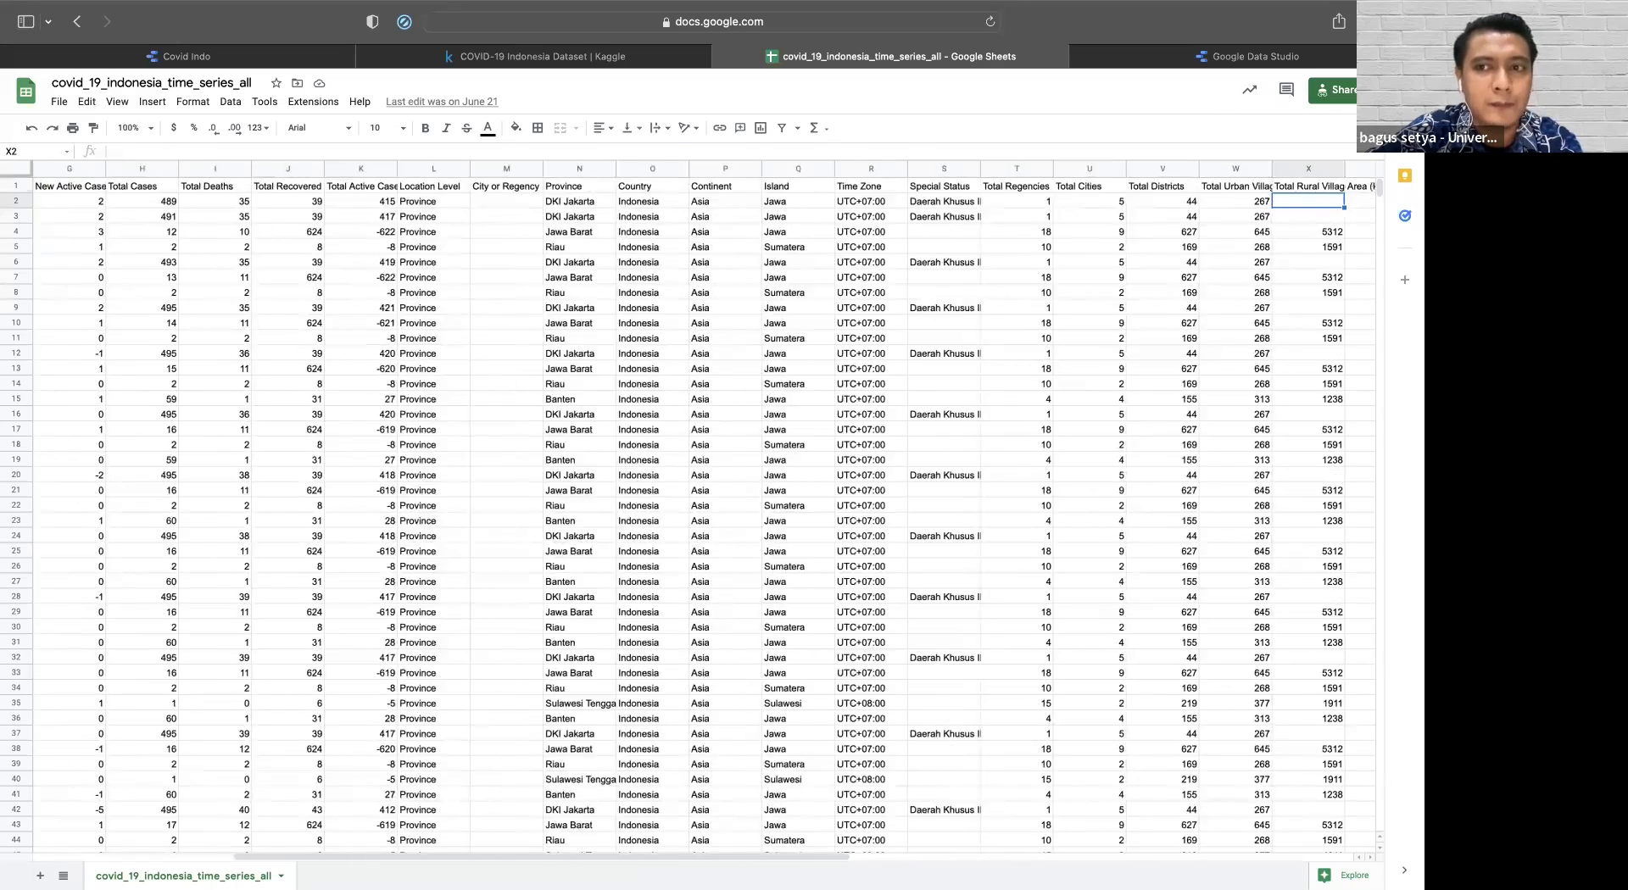
{"action": "key", "text": "Right"}
{"action": "key", "text": "Right"}
{"action": "key", "text": "Right"}
{"action": "key", "text": "Right"}
{"action": "key", "text": "Right"}
{"action": "key", "text": "Right"}
{"action": "key", "text": "Right"}
{"action": "key", "text": "Right"}
{"action": "key", "text": "Right"}
{"action": "key", "text": "Right"}
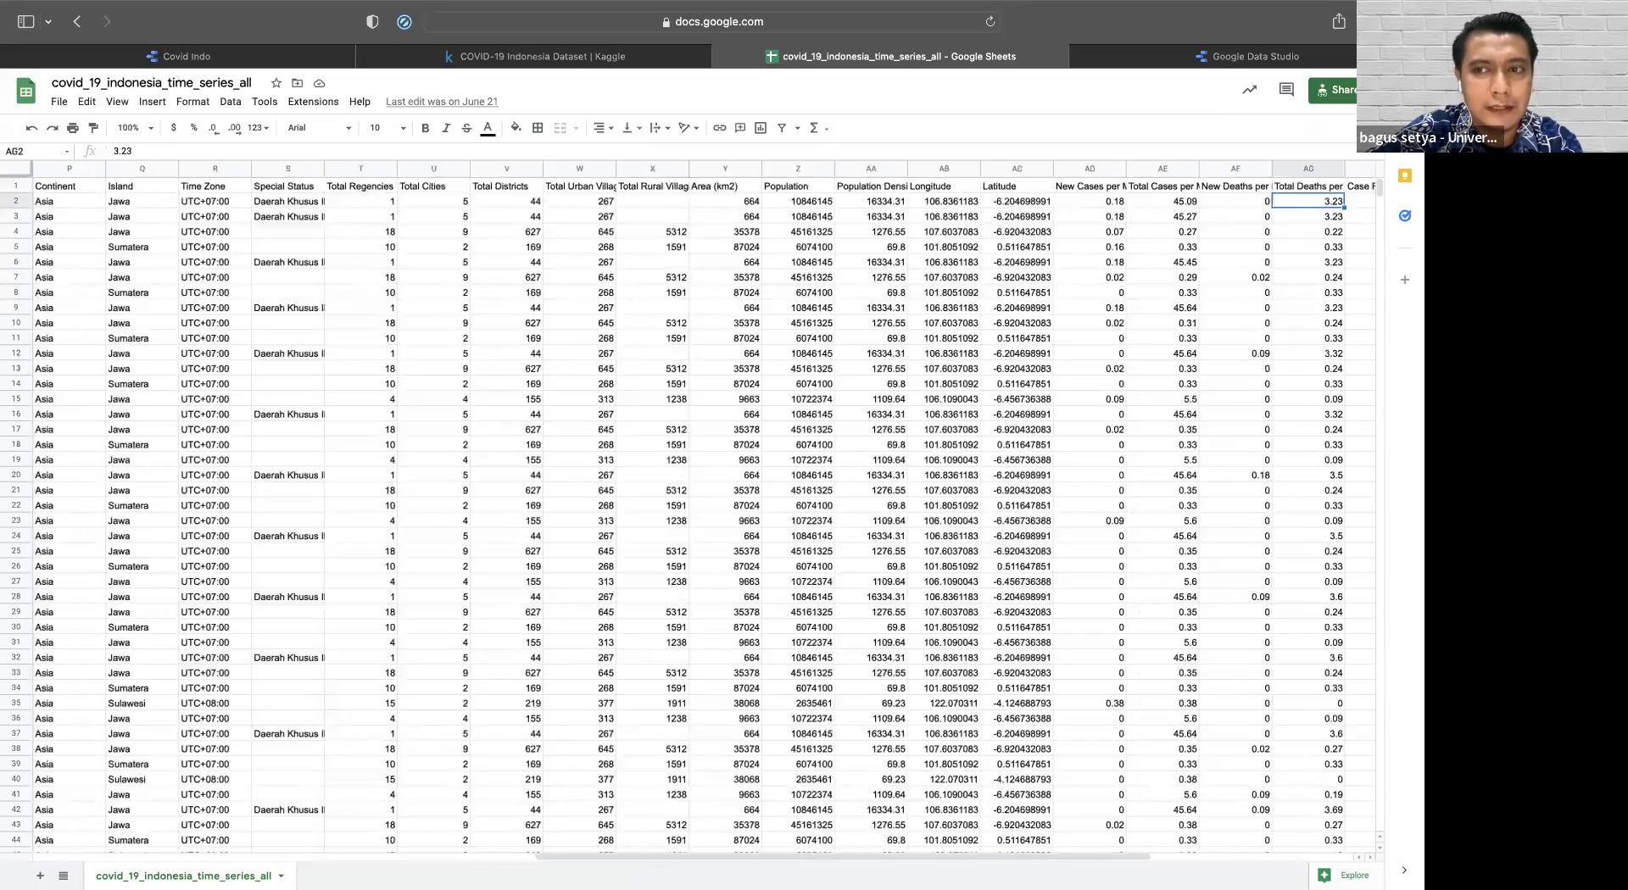
{"action": "key", "text": "Right"}
{"action": "key", "text": "Right"}
{"action": "key", "text": "Right"}
{"action": "key", "text": "Left"}
{"action": "key", "text": "Left"}
{"action": "key", "text": "Left"}
{"action": "key", "text": "Left"}
{"action": "key", "text": "Left"}
{"action": "key", "text": "Left"}
{"action": "key", "text": "Left"}
{"action": "key", "text": "Left"}
{"action": "key", "text": "Left"}
{"action": "key", "text": "Left"}
{"action": "key", "text": "Left"}
{"action": "key", "text": "Left"}
{"action": "key", "text": "Left"}
{"action": "key", "text": "Left"}
{"action": "key", "text": "Left"}
{"action": "key", "text": "Left"}
{"action": "key", "text": "Left"}
{"action": "key", "text": "Left"}
{"action": "key", "text": "Left"}
{"action": "key", "text": "Left"}
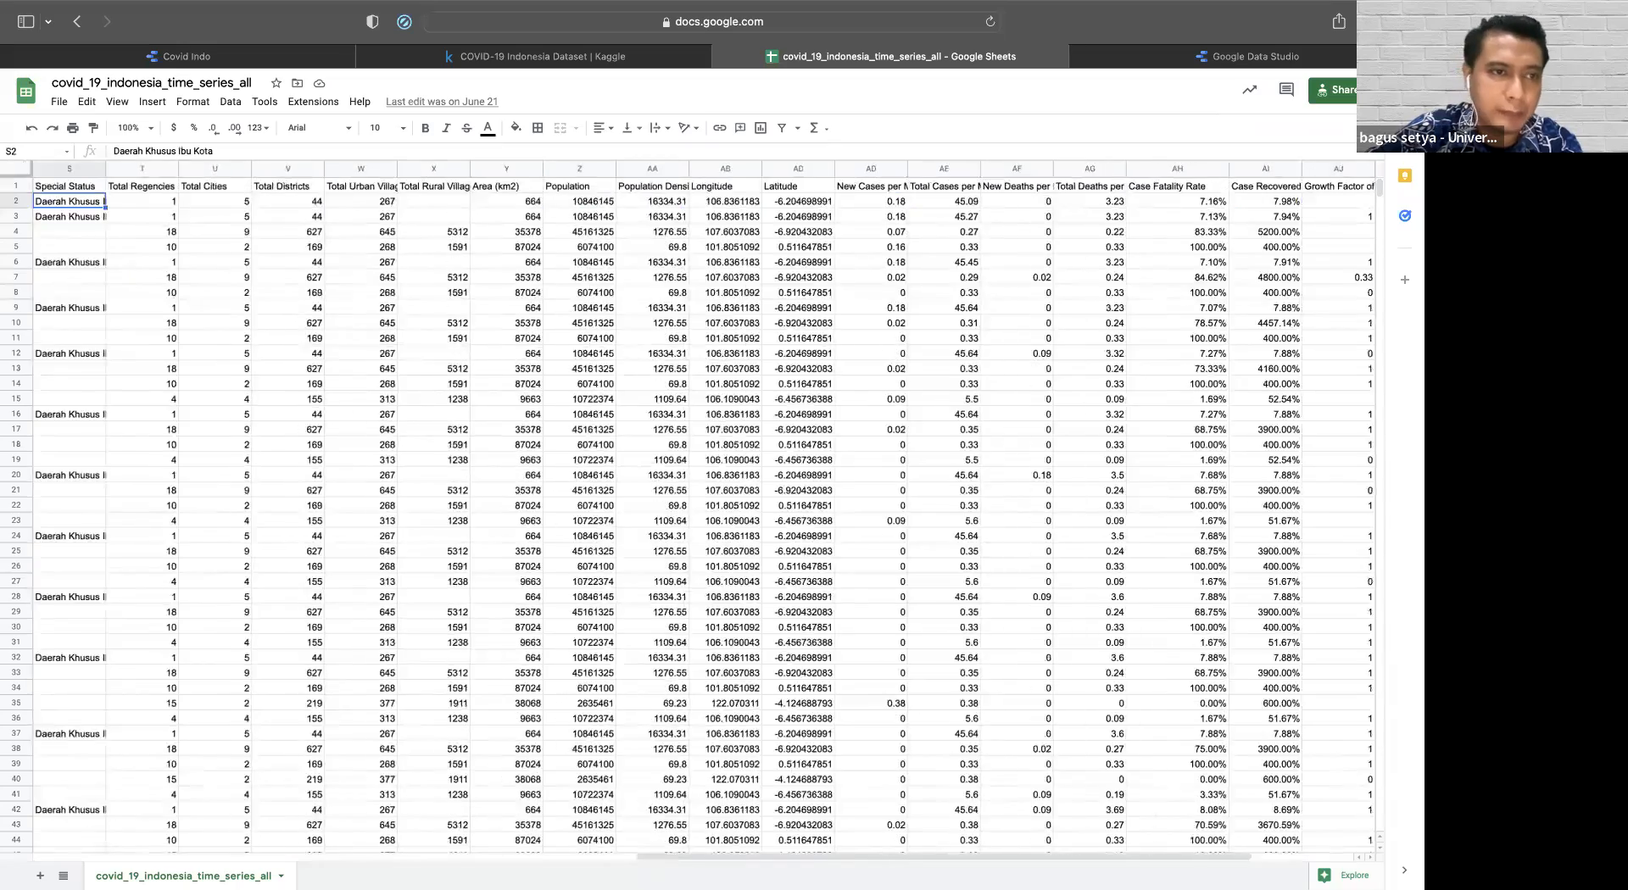
{"action": "key", "text": "Left"}
{"action": "key", "text": "Left"}
{"action": "key", "text": "Left"}
{"action": "key", "text": "Left"}
{"action": "key", "text": "Left"}
{"action": "key", "text": "Left"}
{"action": "key", "text": "Left"}
{"action": "key", "text": "Left"}
{"action": "key", "text": "Left"}
{"action": "key", "text": "Left"}
{"action": "key", "text": "Left"}
{"action": "key", "text": "Left"}
{"action": "key", "text": "Left"}
{"action": "key", "text": "Left"}
{"action": "key", "text": "Left"}
{"action": "key", "text": "Left"}
{"action": "key", "text": "Left"}
{"action": "key", "text": "Left"}
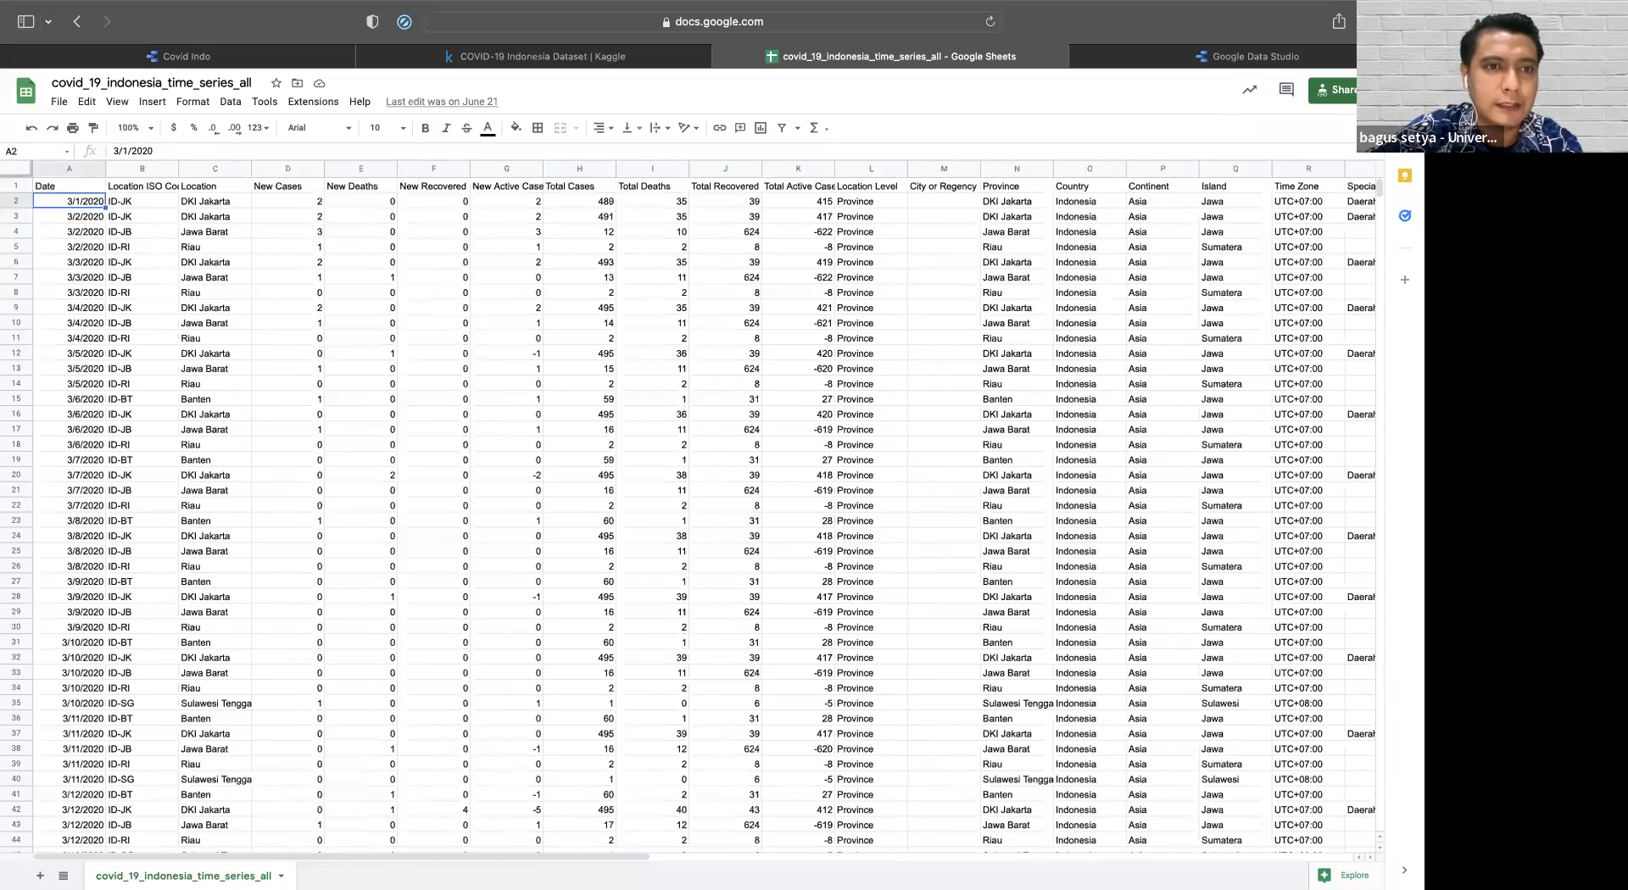
- Switch to the Covid Indo report in Data Studio and examine its scorecards, map, bar charts and daily case trend
{"action": "left_click", "coordinate": [200, 57]}
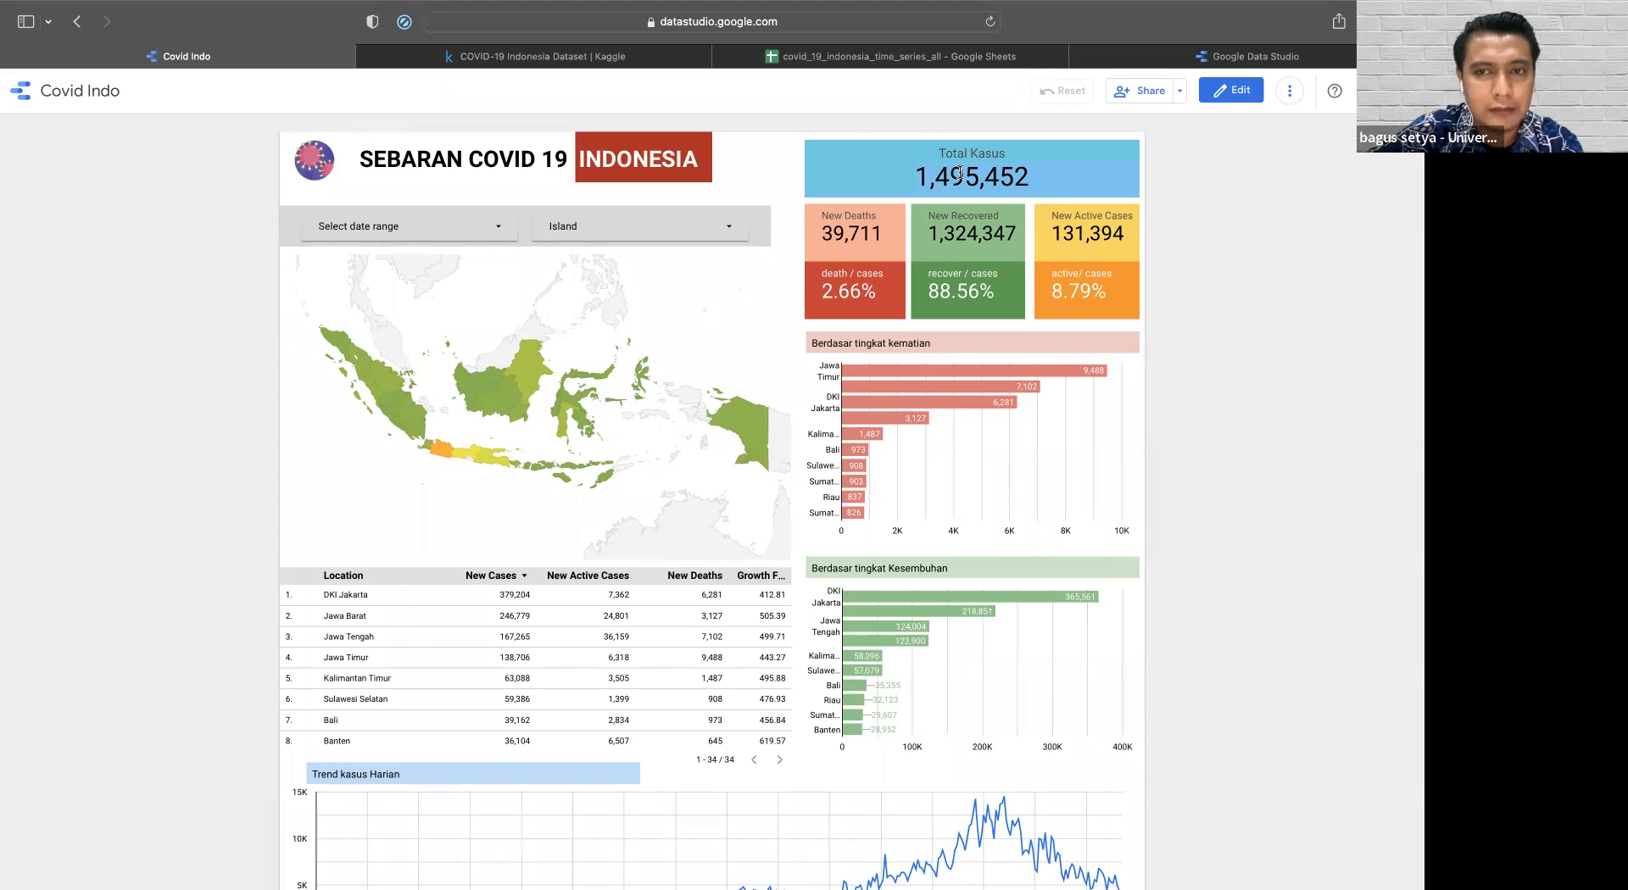
{"action": "scroll", "coordinate": [790, 414], "scroll_direction": "down", "scroll_amount": 3}
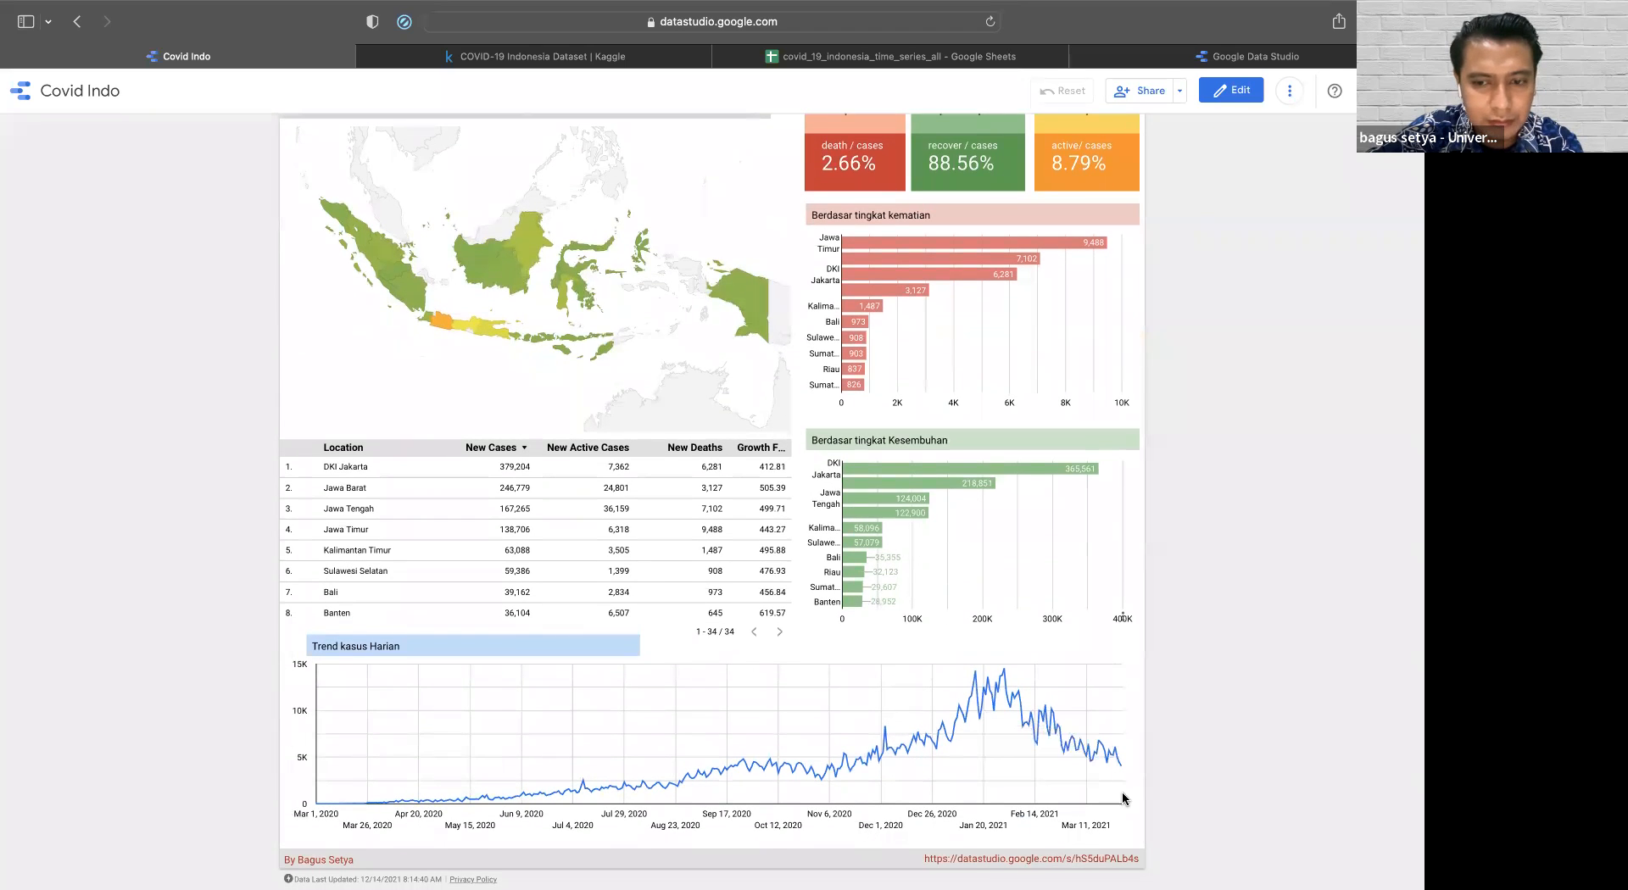
{"action": "mouse_move", "coordinate": [1117, 784]}
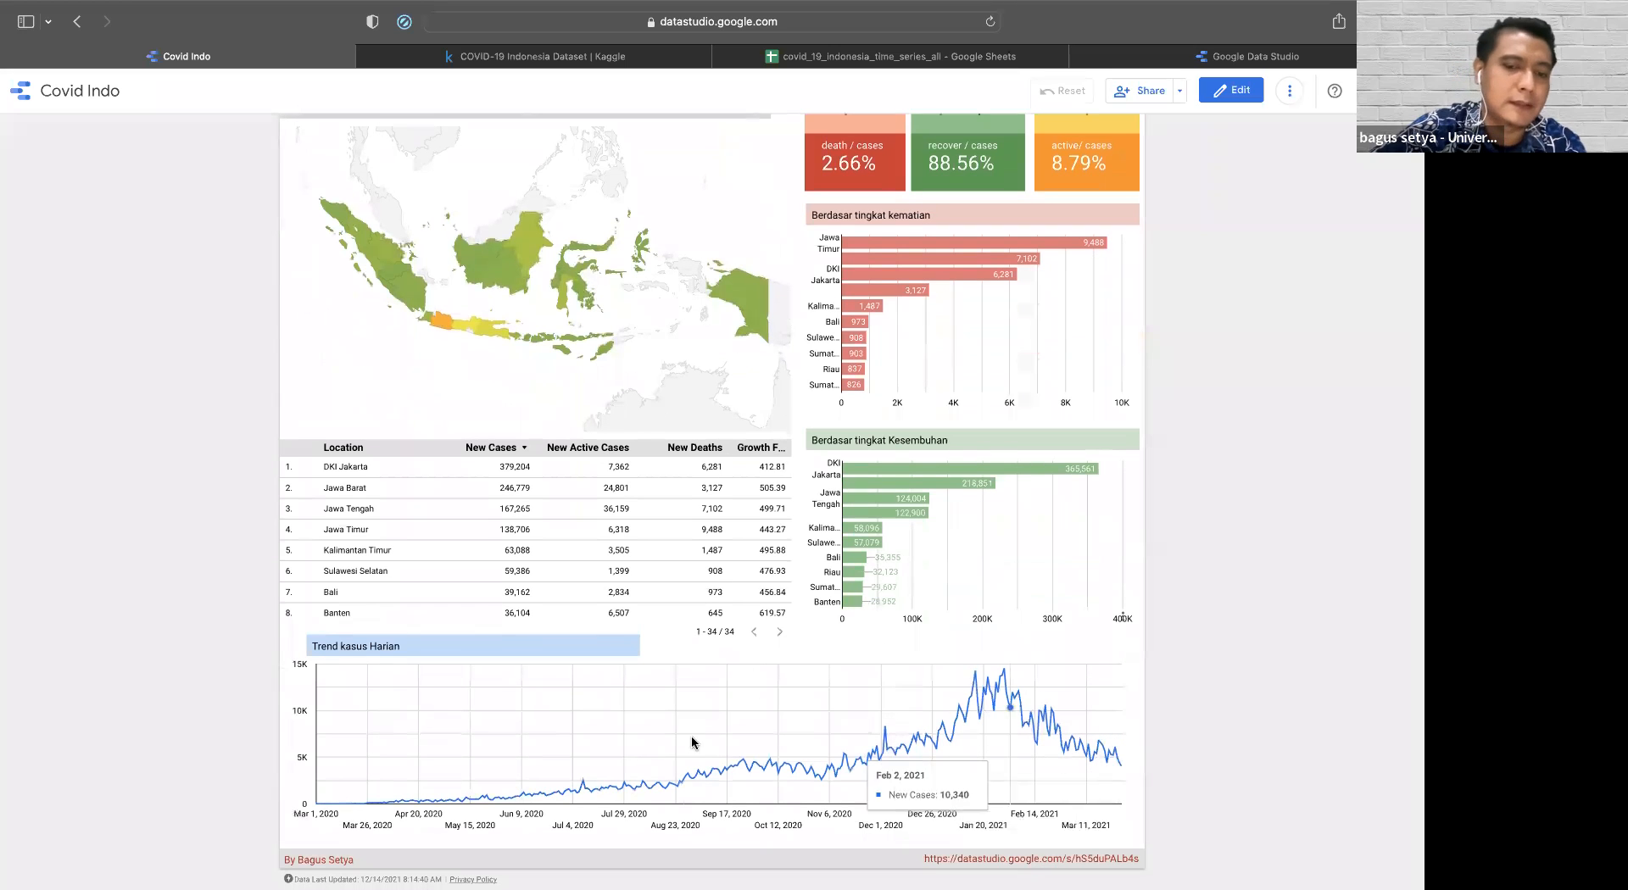
{"action": "scroll", "coordinate": [346, 317], "scroll_direction": "up", "scroll_amount": 3}
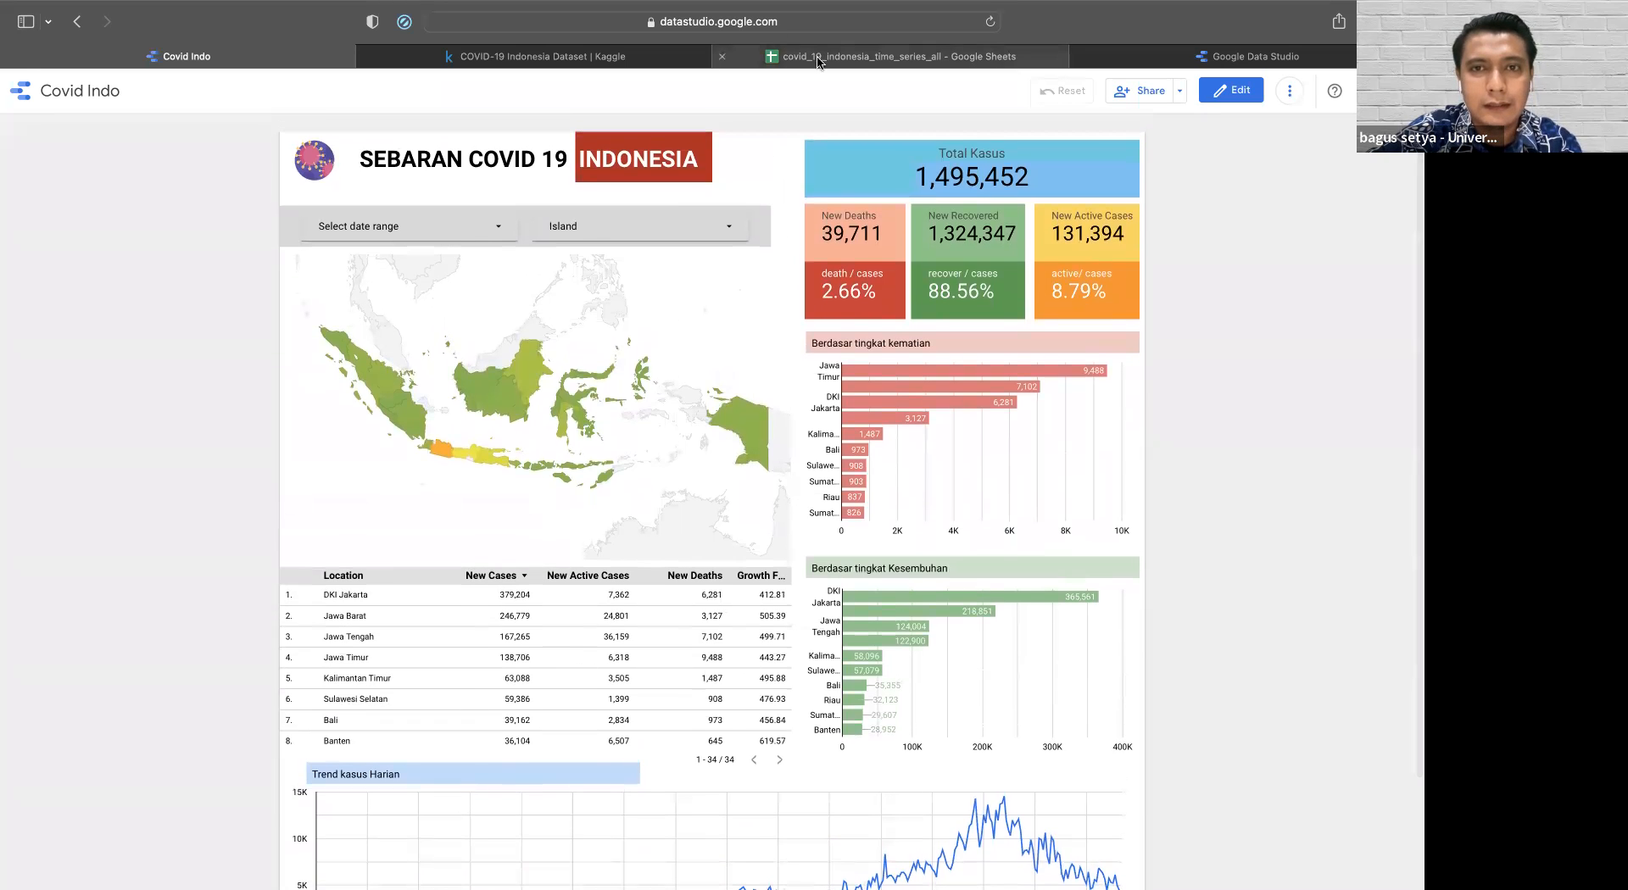
- Revisit the source spreadsheet and the Kaggle dataset page, ending on the spreadsheet
{"action": "left_click", "coordinate": [754, 56]}
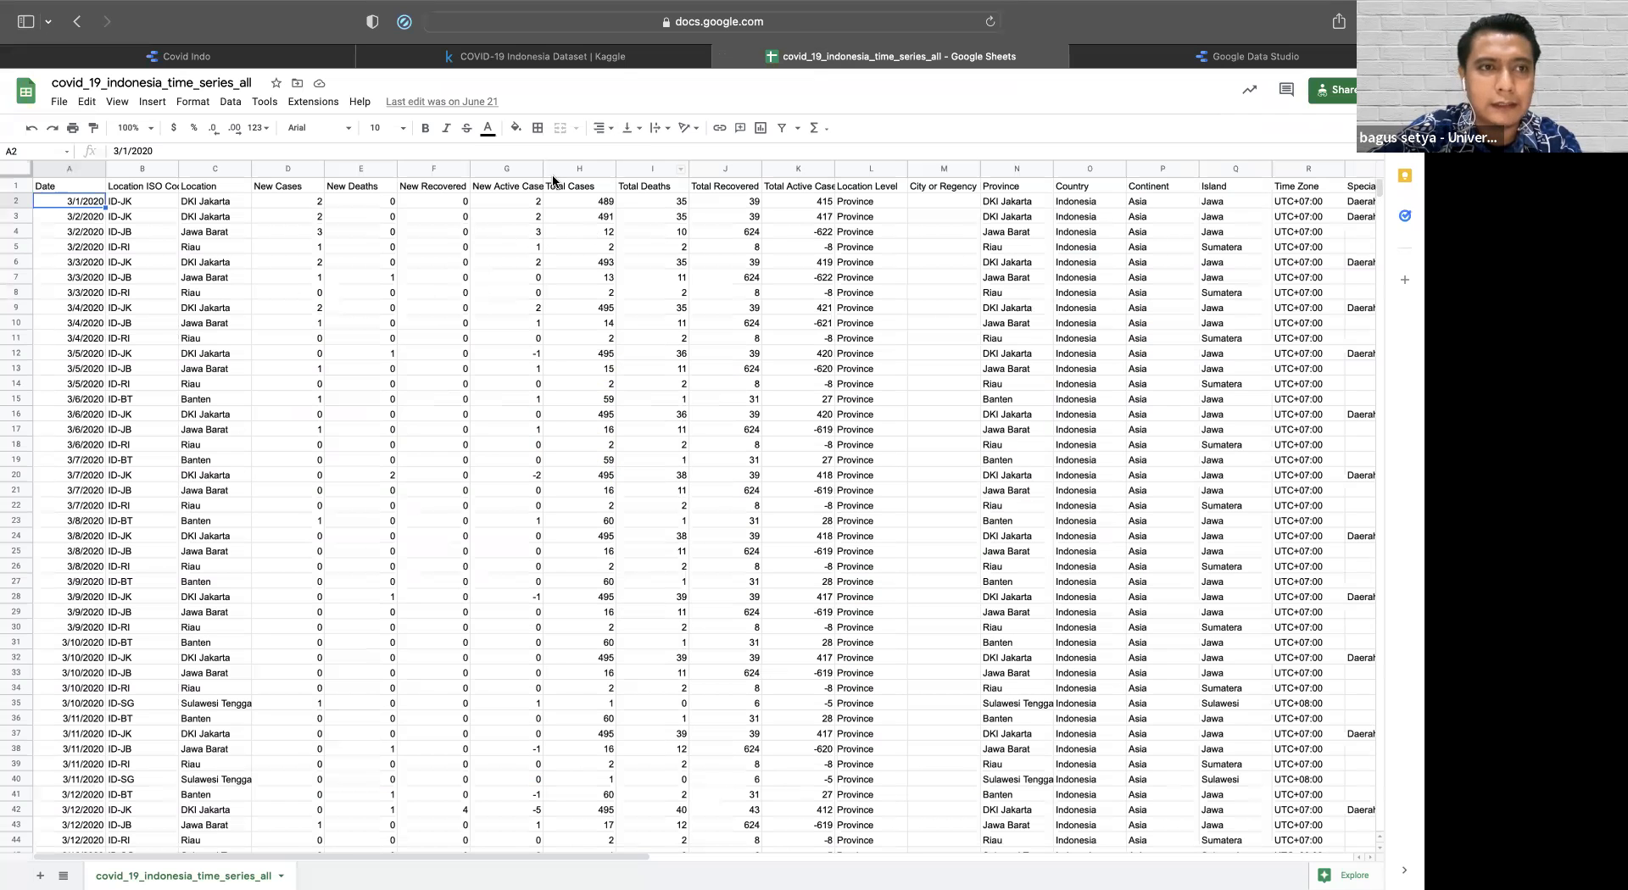
{"action": "left_click", "coordinate": [600, 57]}
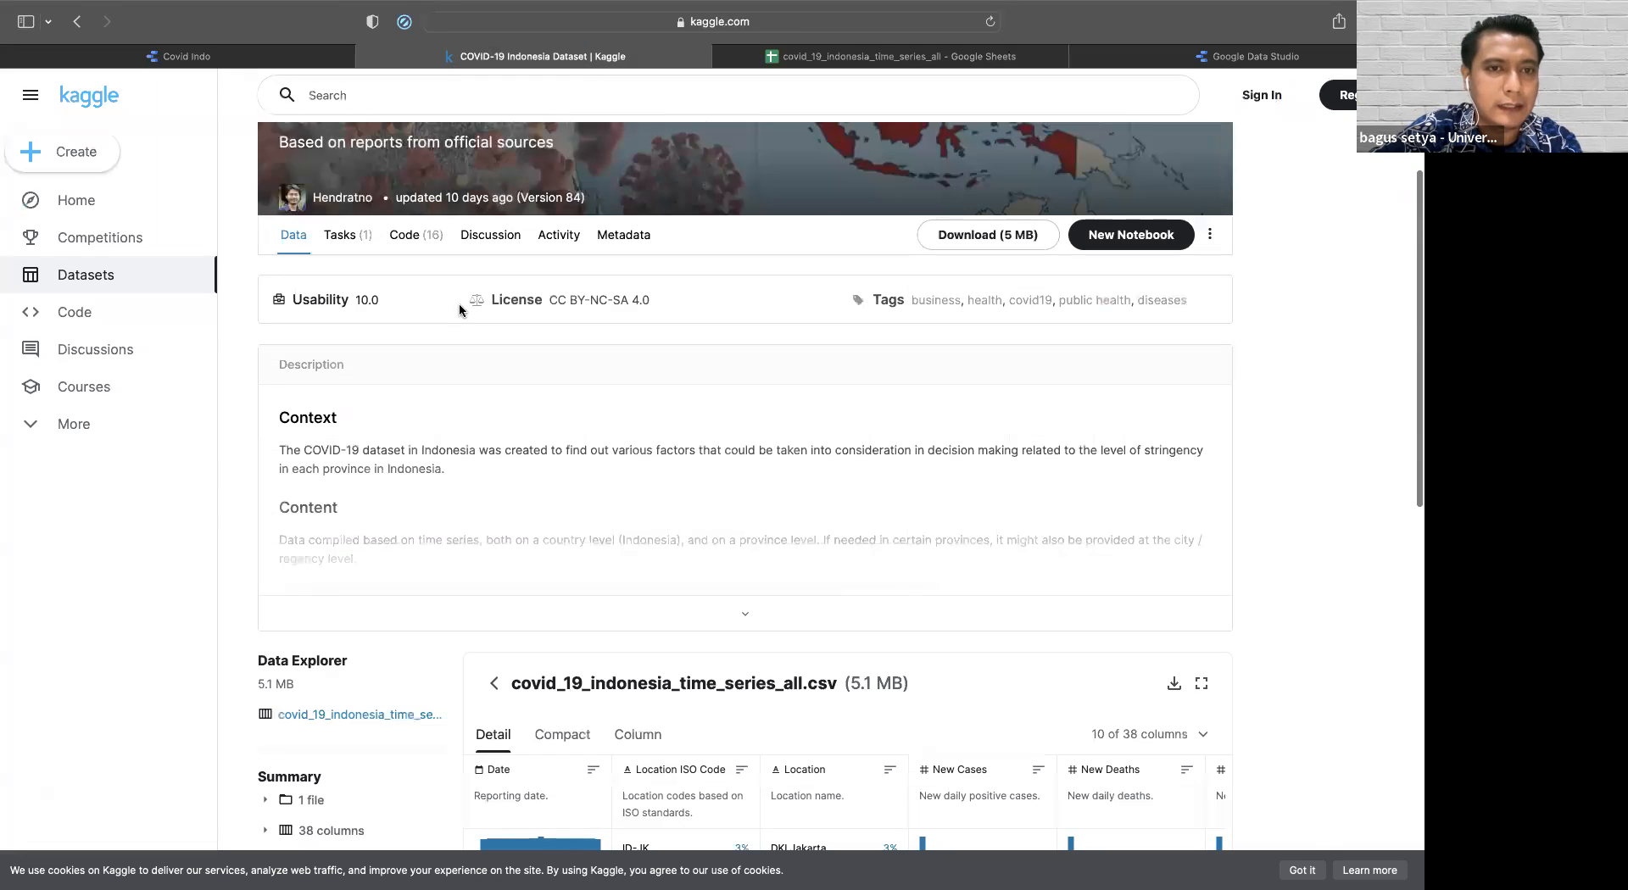
{"action": "left_click", "coordinate": [877, 56]}
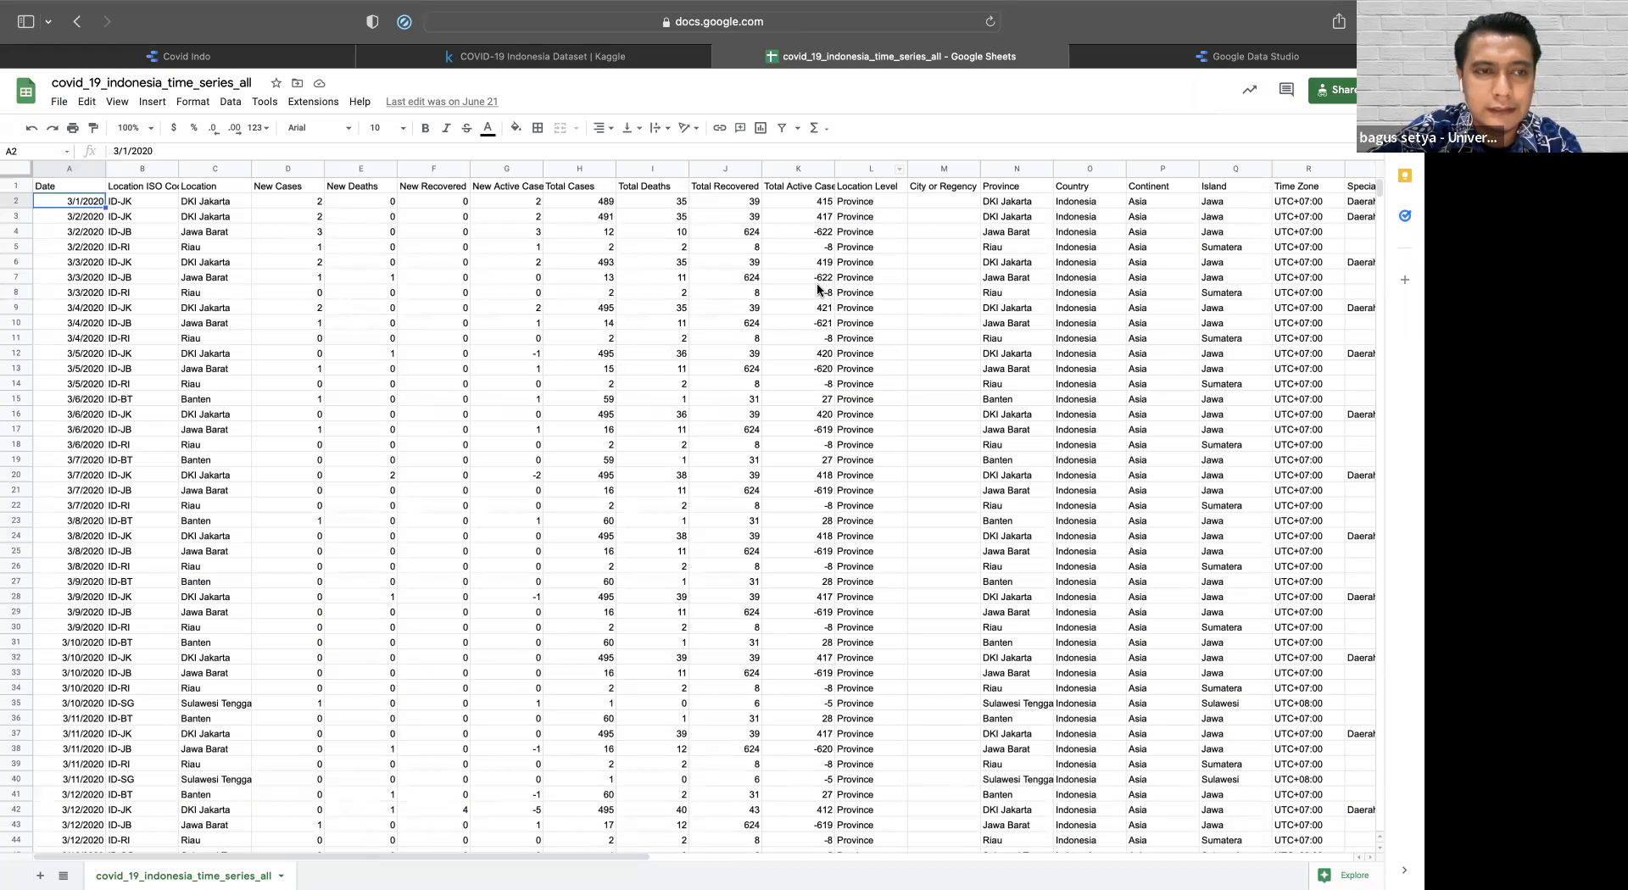
- Create a blank Data Studio report connected to the covid_19_indonesia_time_series_all Google Sheets worksheet, and delete the default table
{"action": "left_click", "coordinate": [1129, 59]}
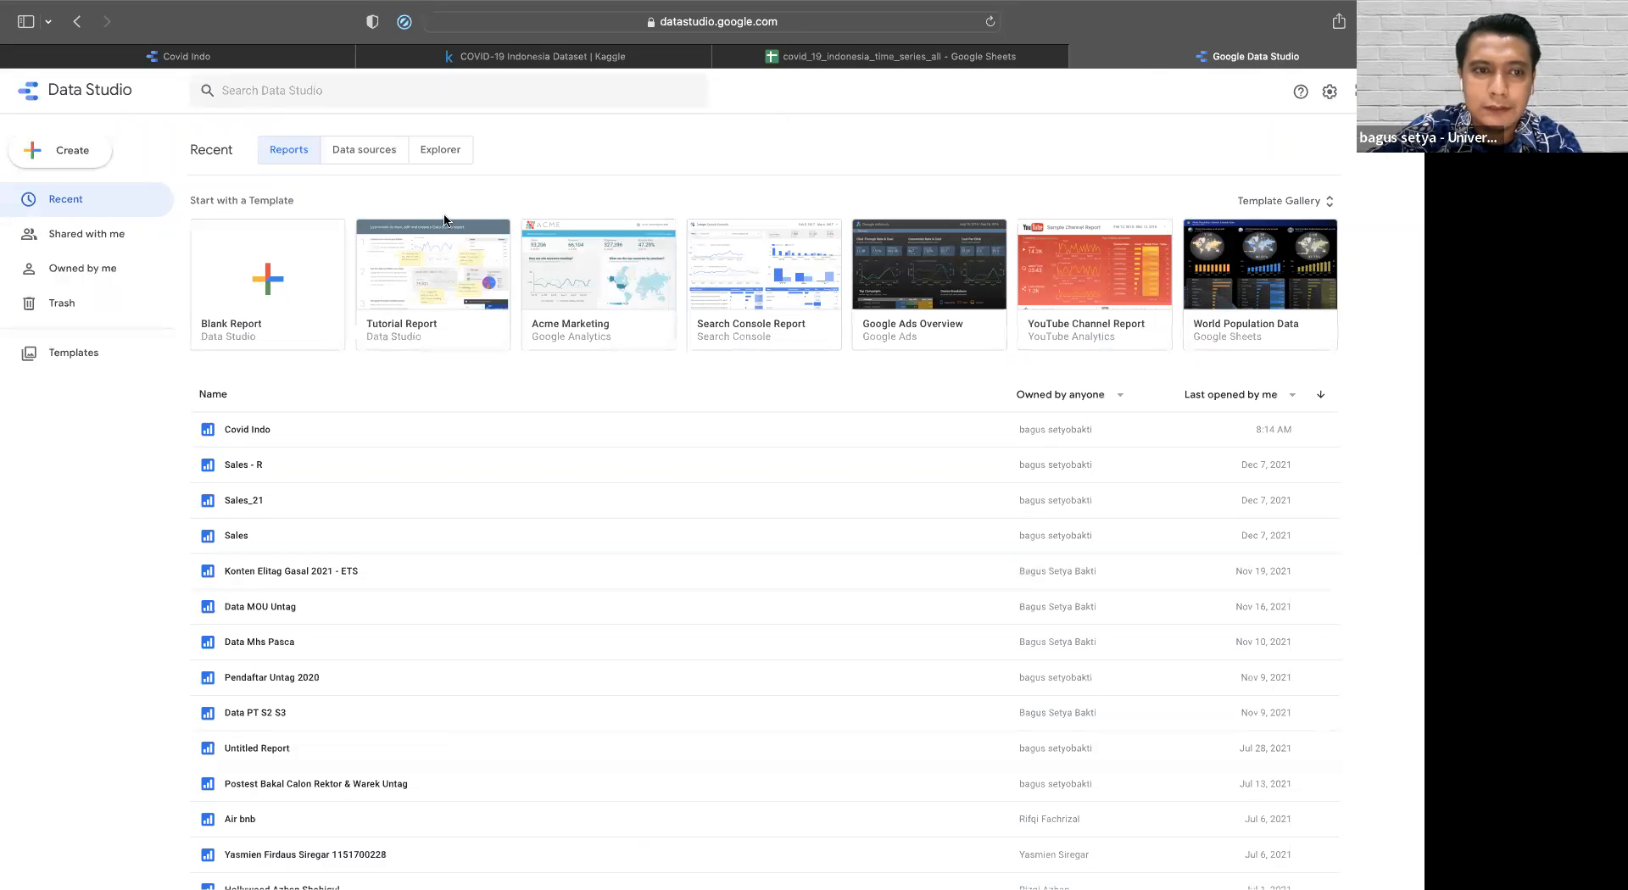
{"action": "left_click", "coordinate": [252, 301]}
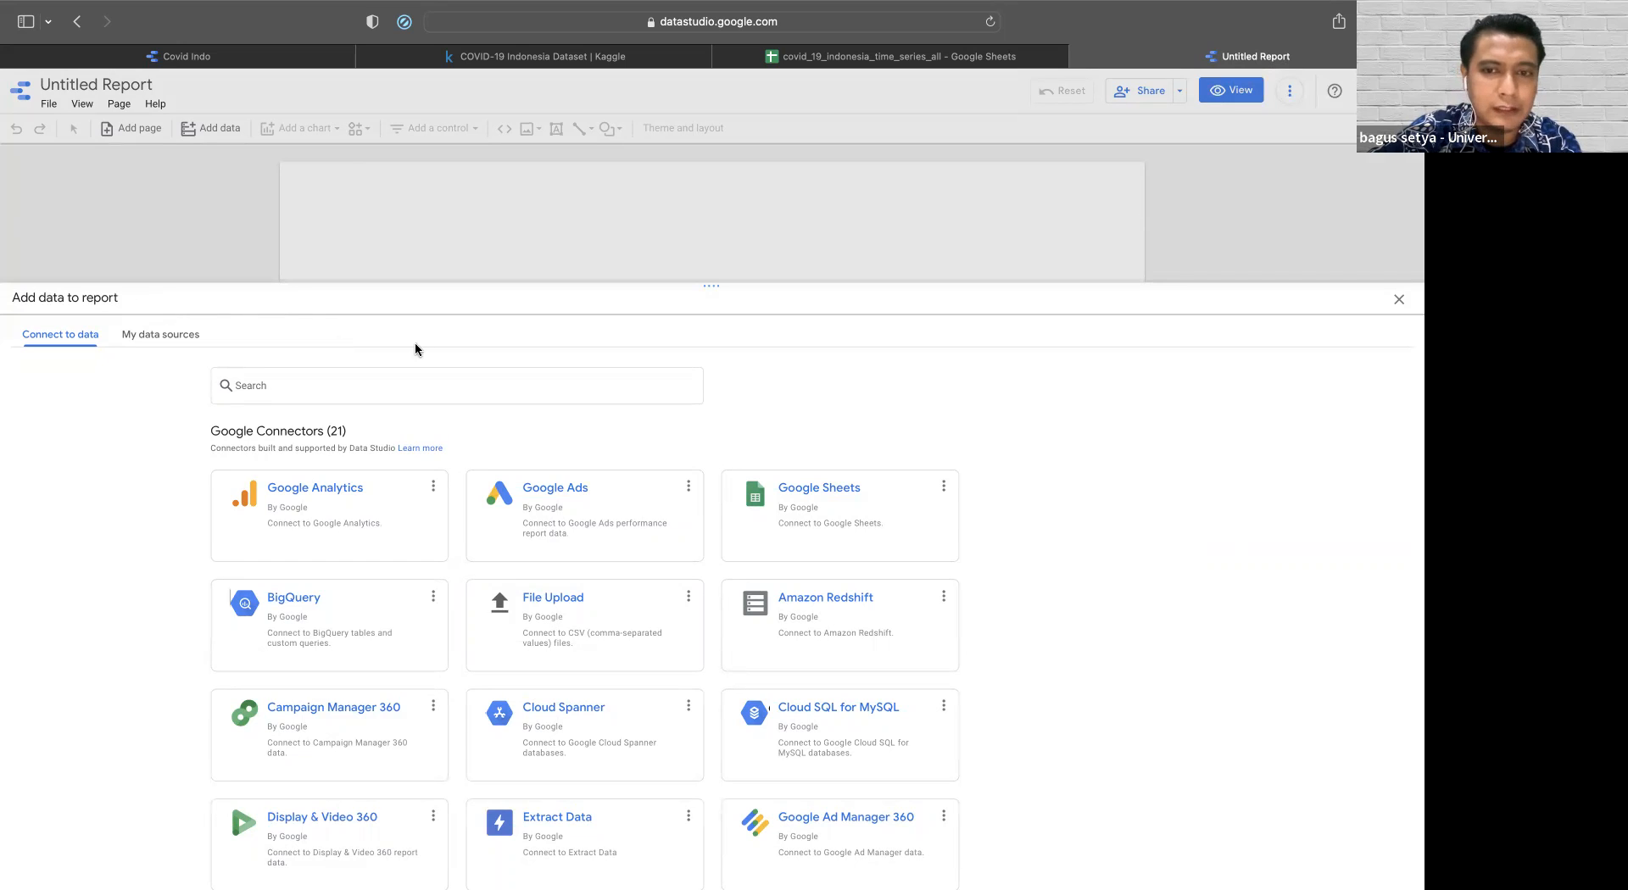
{"action": "left_click", "coordinate": [879, 512]}
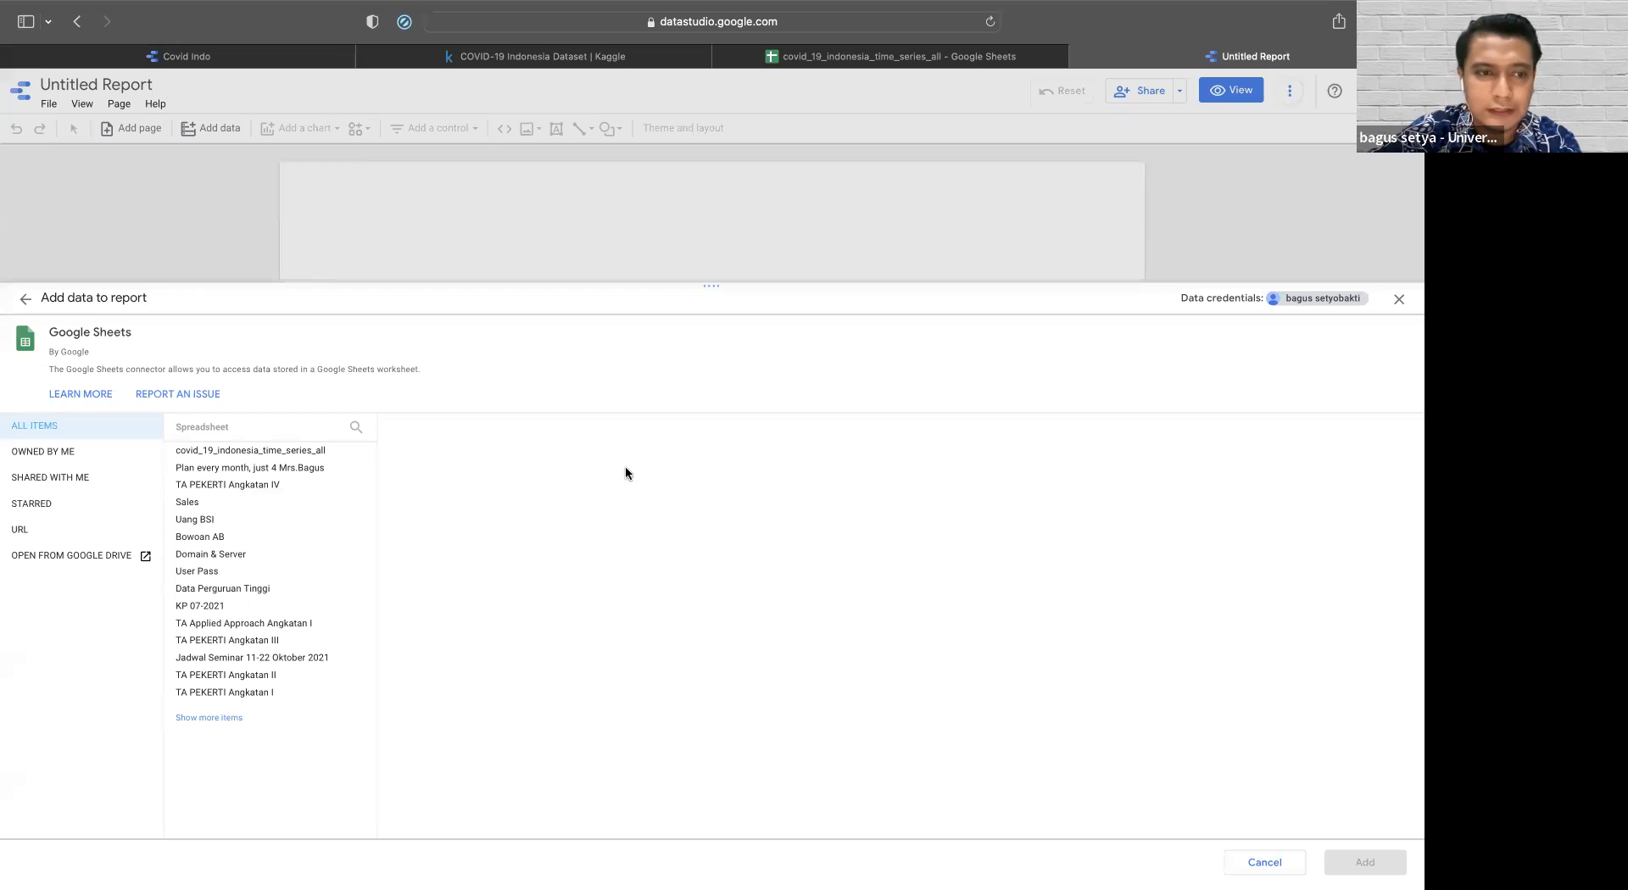
{"action": "left_click", "coordinate": [306, 457]}
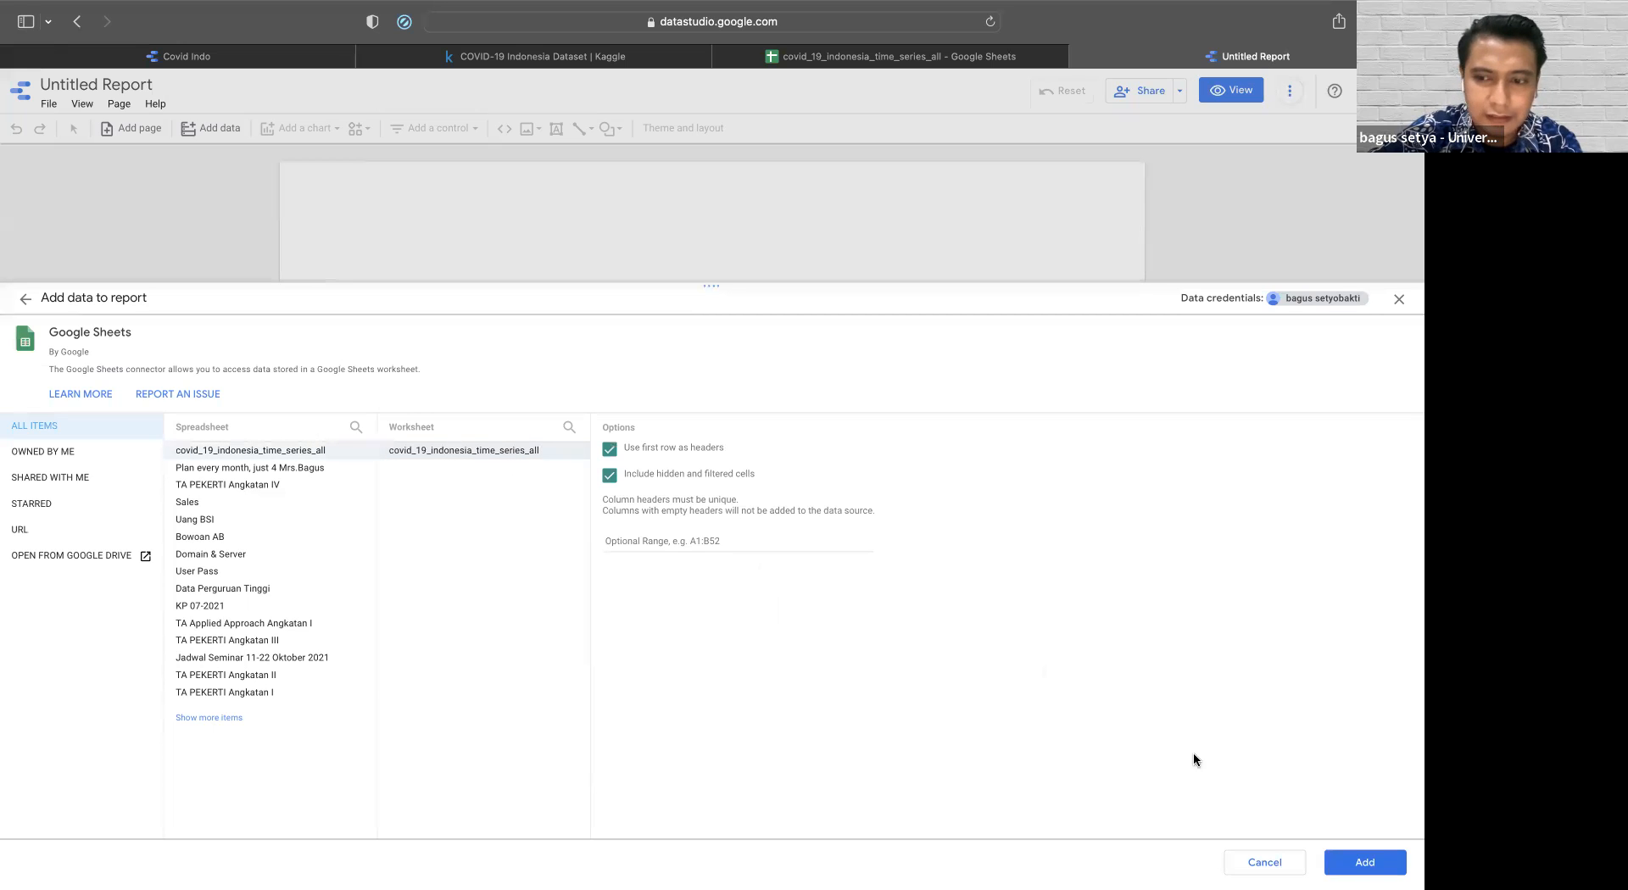
{"action": "left_click", "coordinate": [1365, 862]}
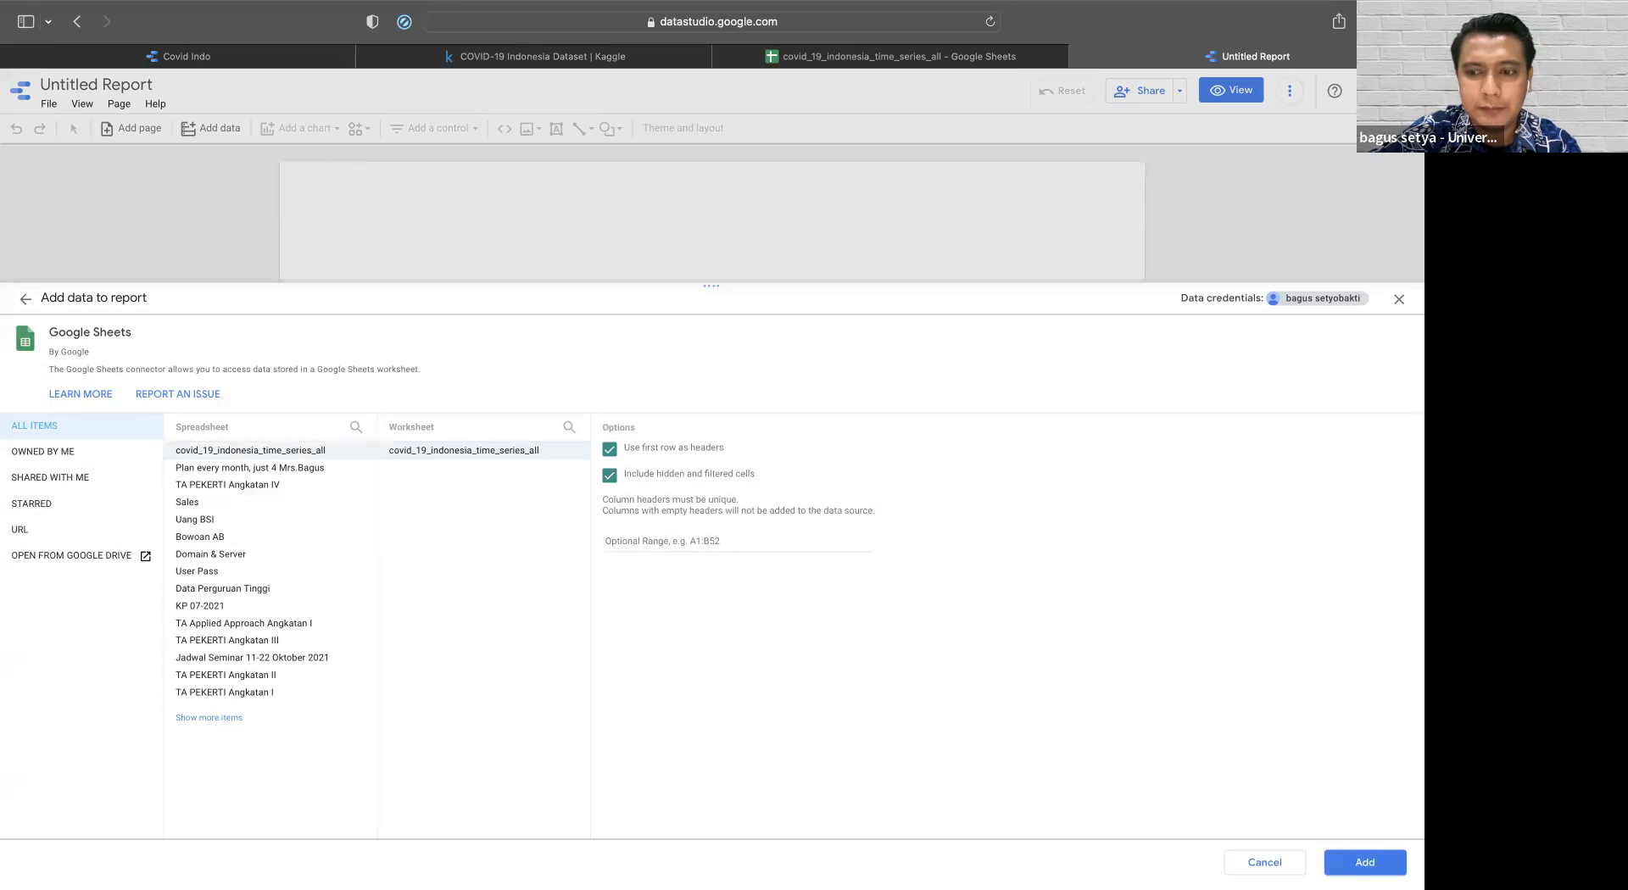
{"action": "left_click", "coordinate": [1365, 862]}
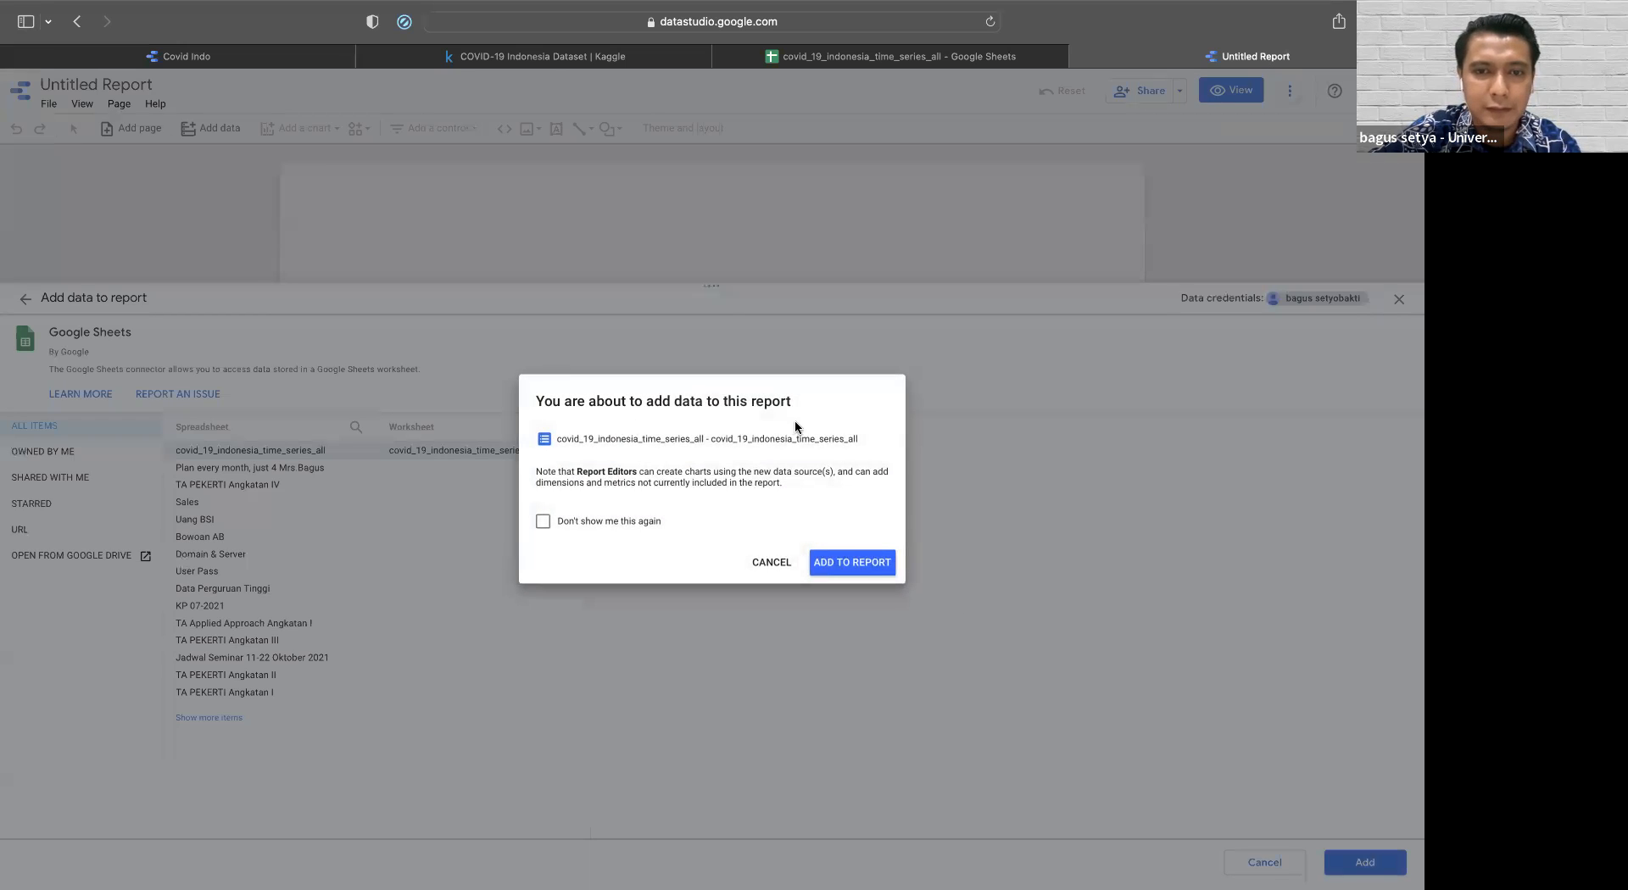
{"action": "left_click", "coordinate": [848, 562]}
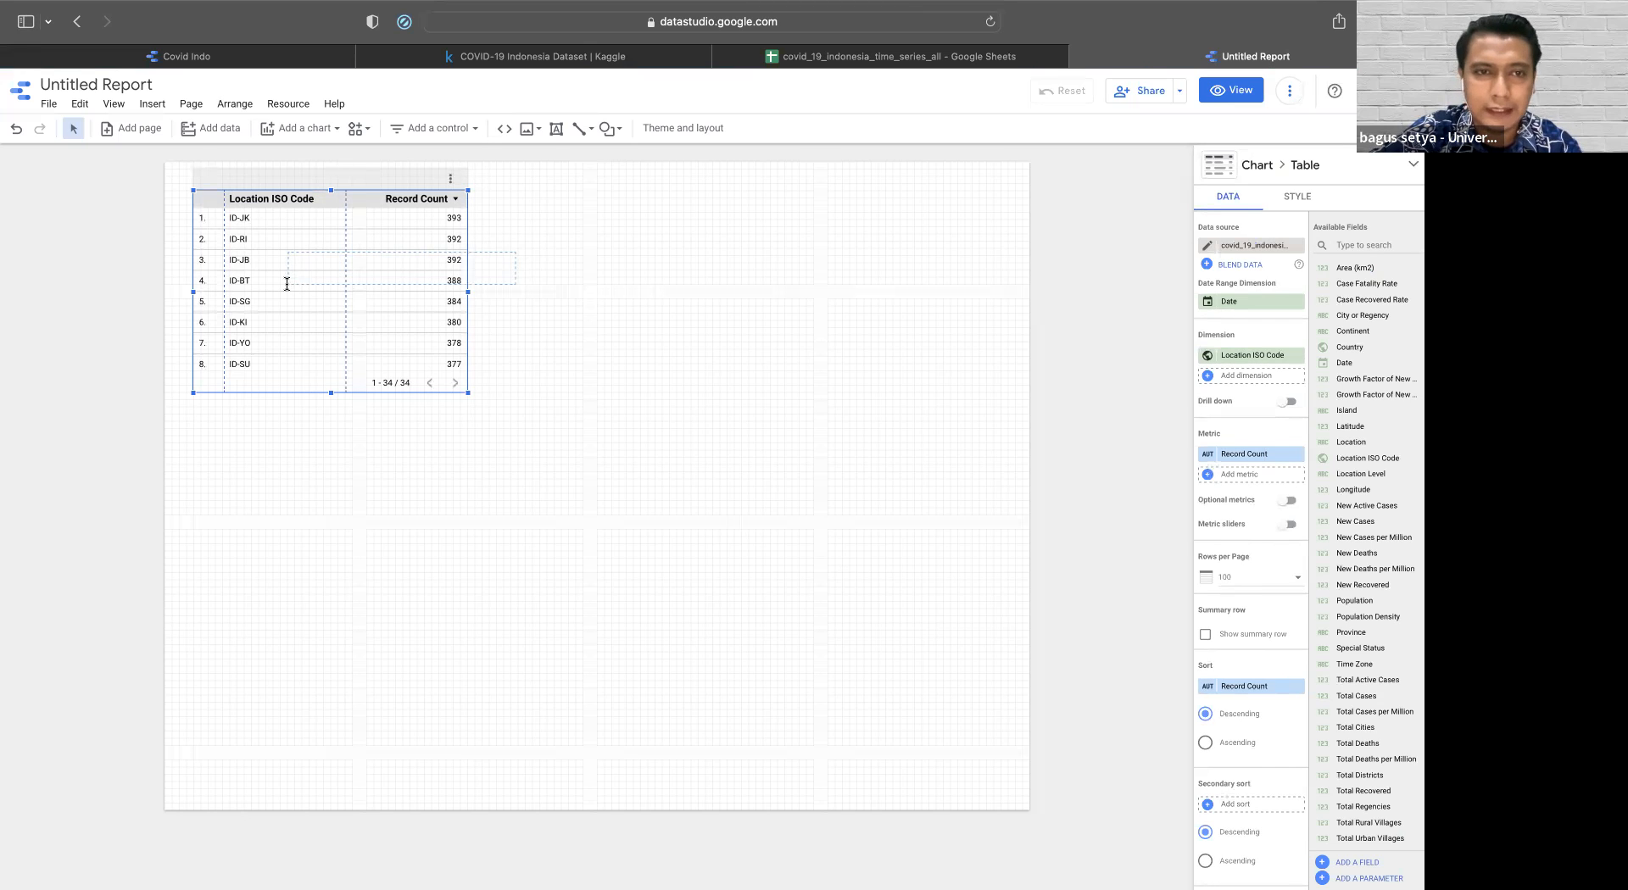
{"action": "key", "text": "Delete"}
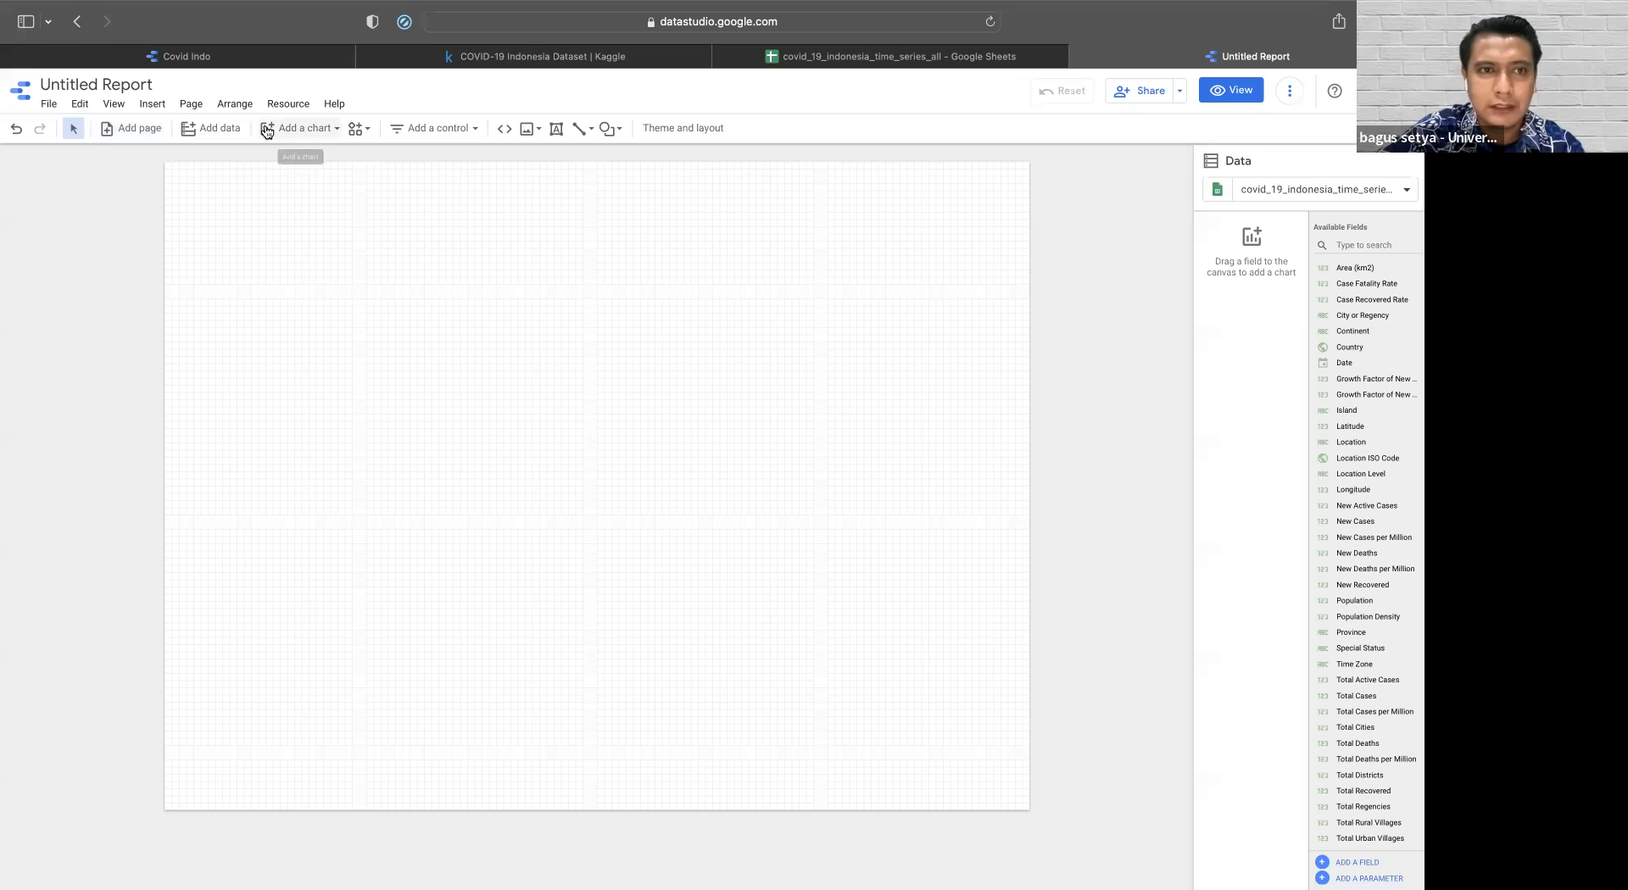
- Review the available chart types, community visualizations and control types, and the fields of the connected data source
{"action": "left_click", "coordinate": [324, 131]}
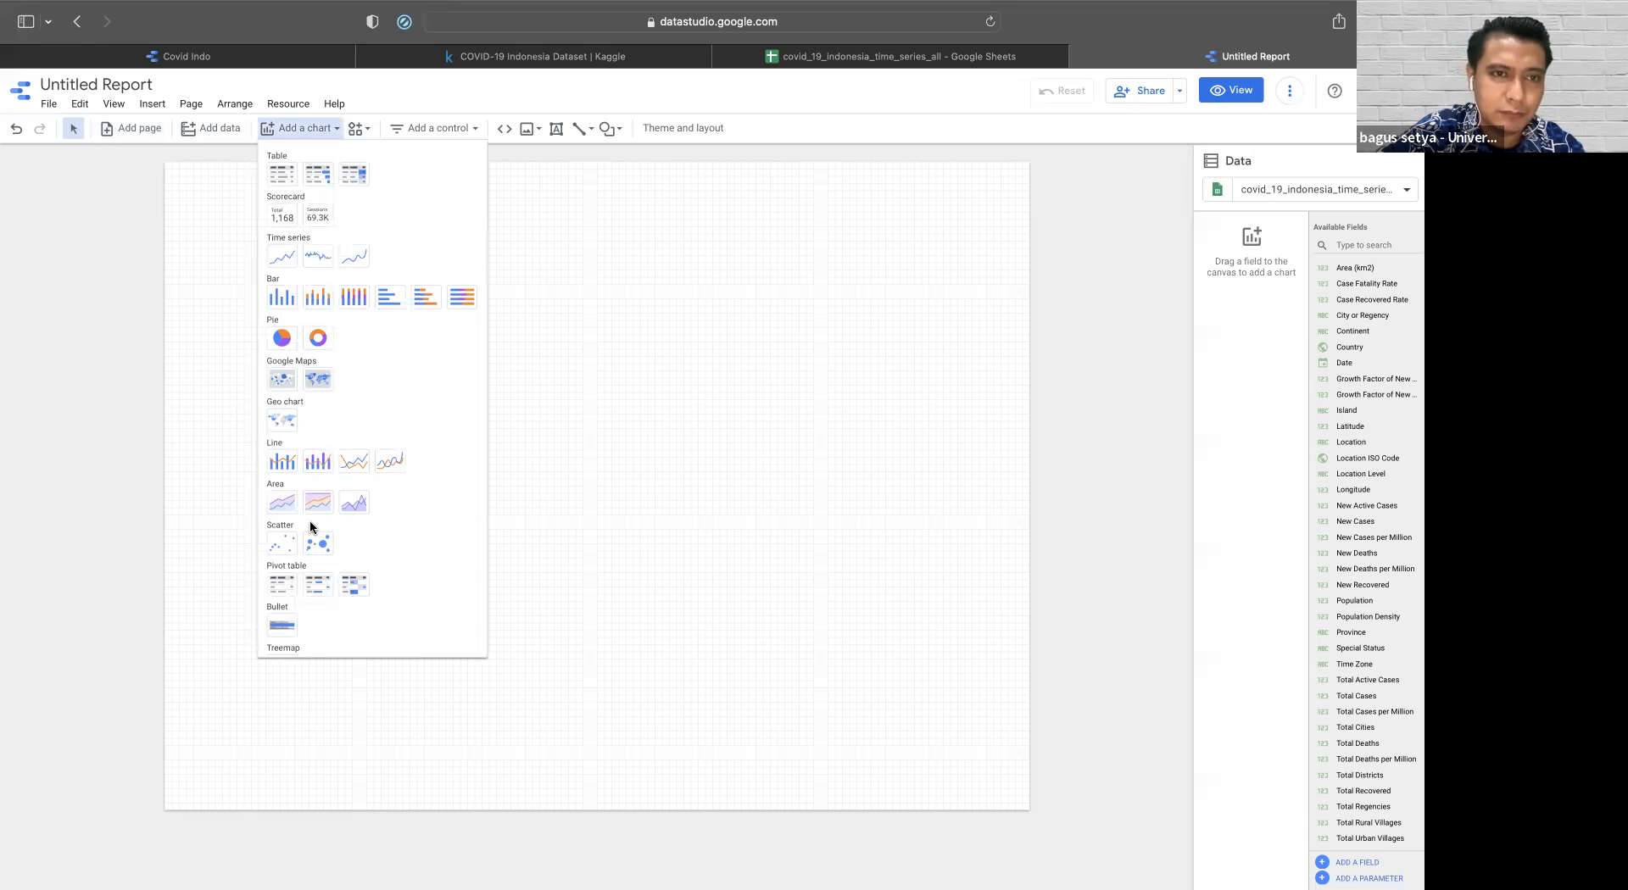
{"action": "scroll", "coordinate": [308, 524], "scroll_direction": "down", "scroll_amount": 1}
{"action": "scroll", "coordinate": [308, 521], "scroll_direction": "up", "scroll_amount": 1}
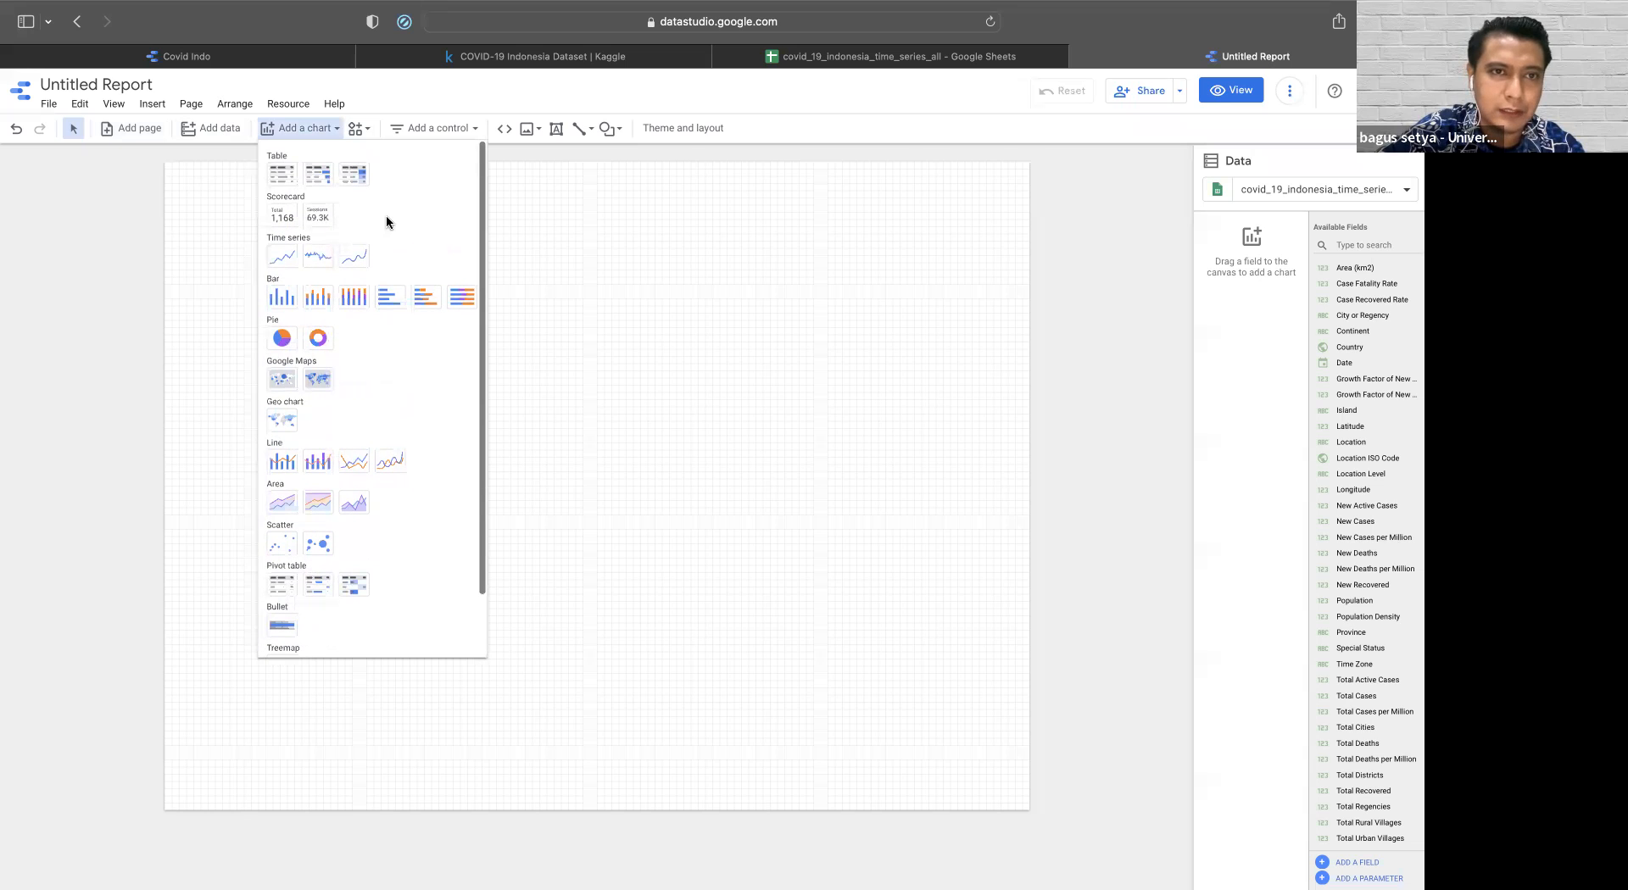
{"action": "left_click", "coordinate": [365, 127]}
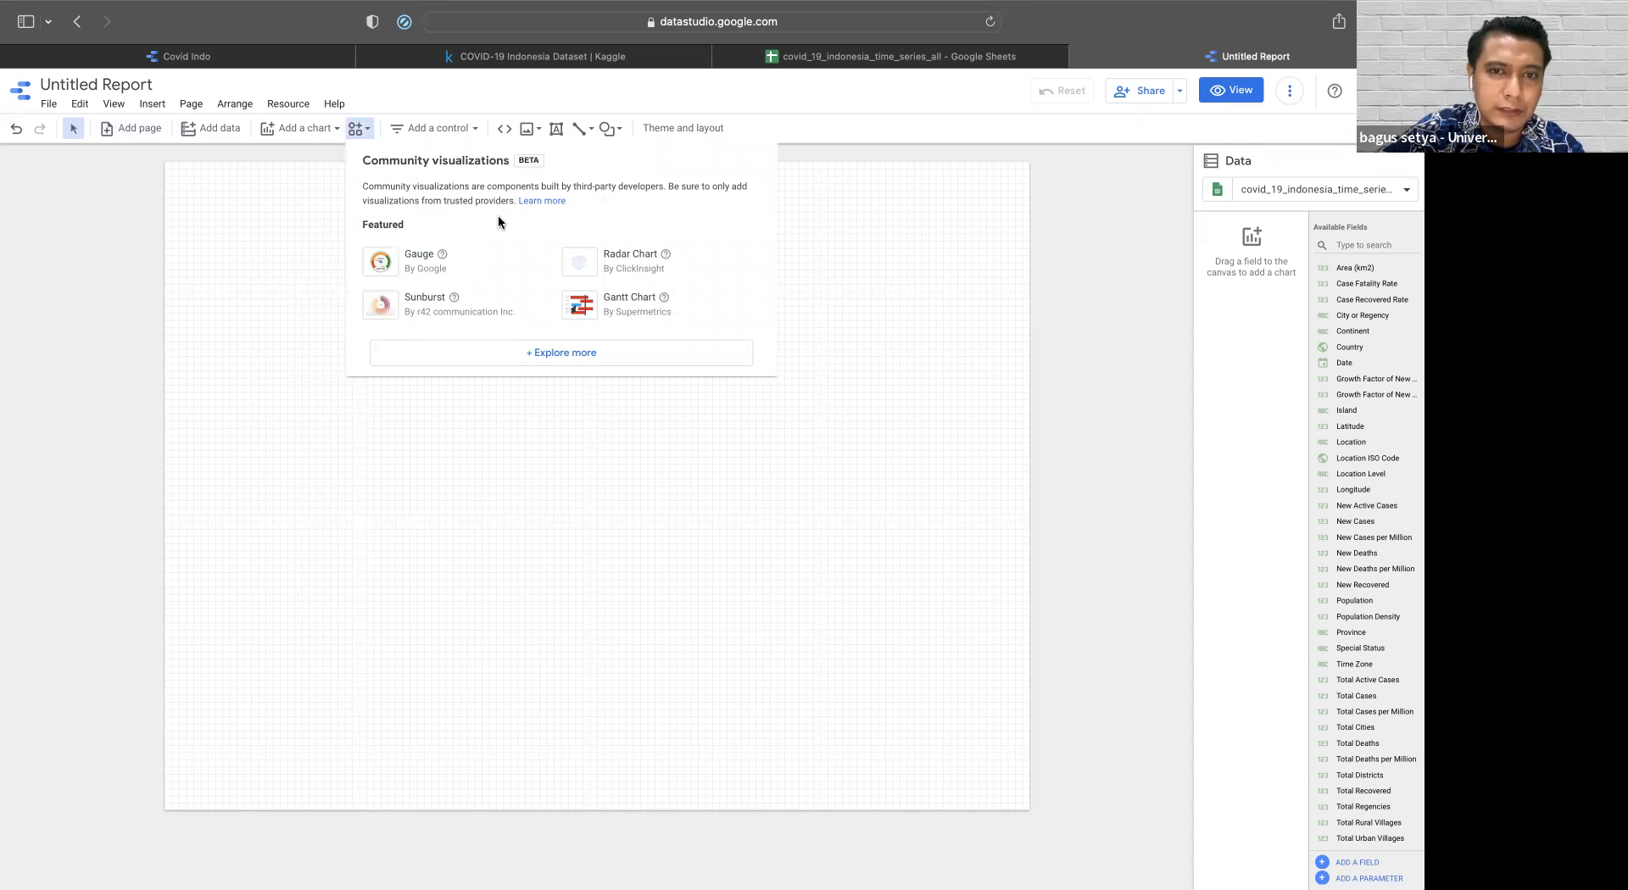
{"action": "left_click", "coordinate": [437, 128]}
{"action": "left_click", "coordinate": [438, 128]}
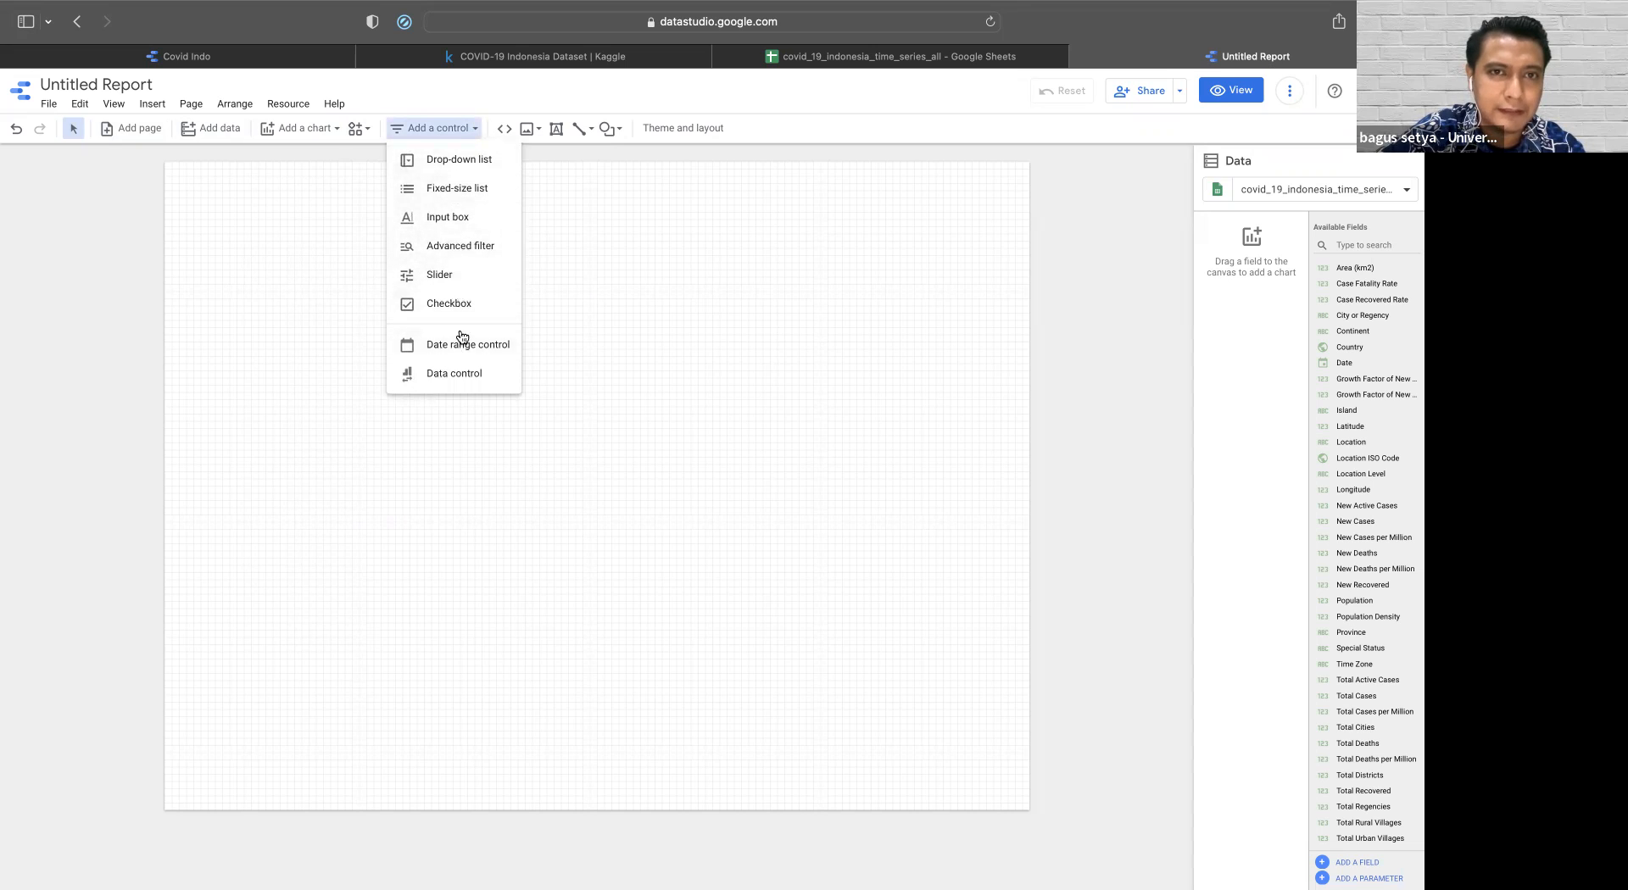
{"action": "left_click", "coordinate": [649, 276]}
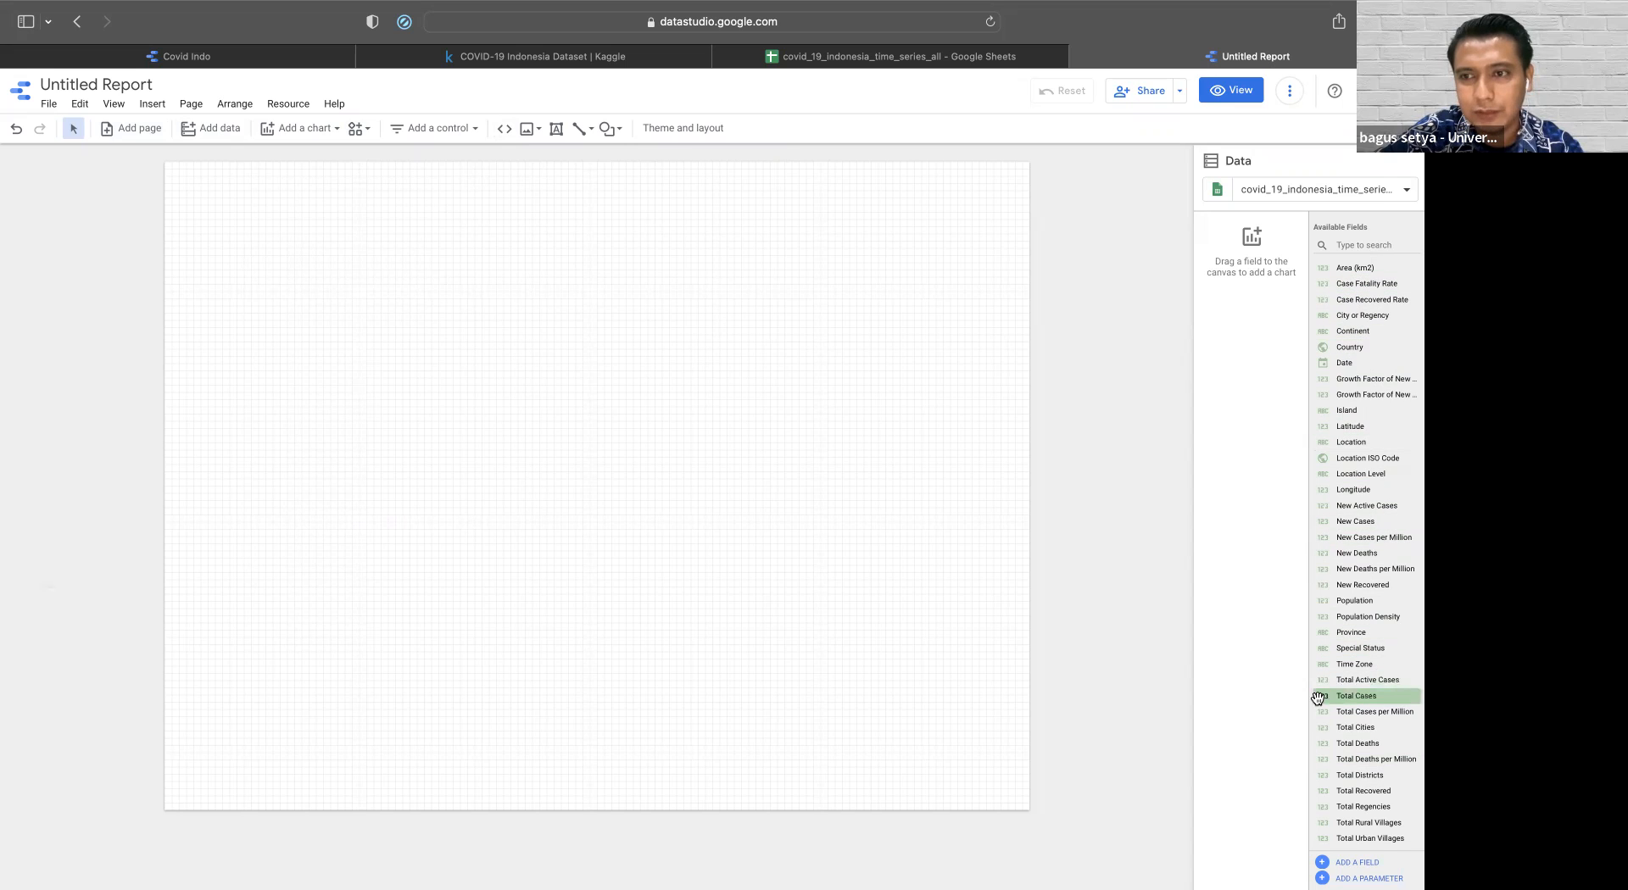
{"action": "scroll", "coordinate": [1315, 682], "scroll_direction": "down", "scroll_amount": 1}
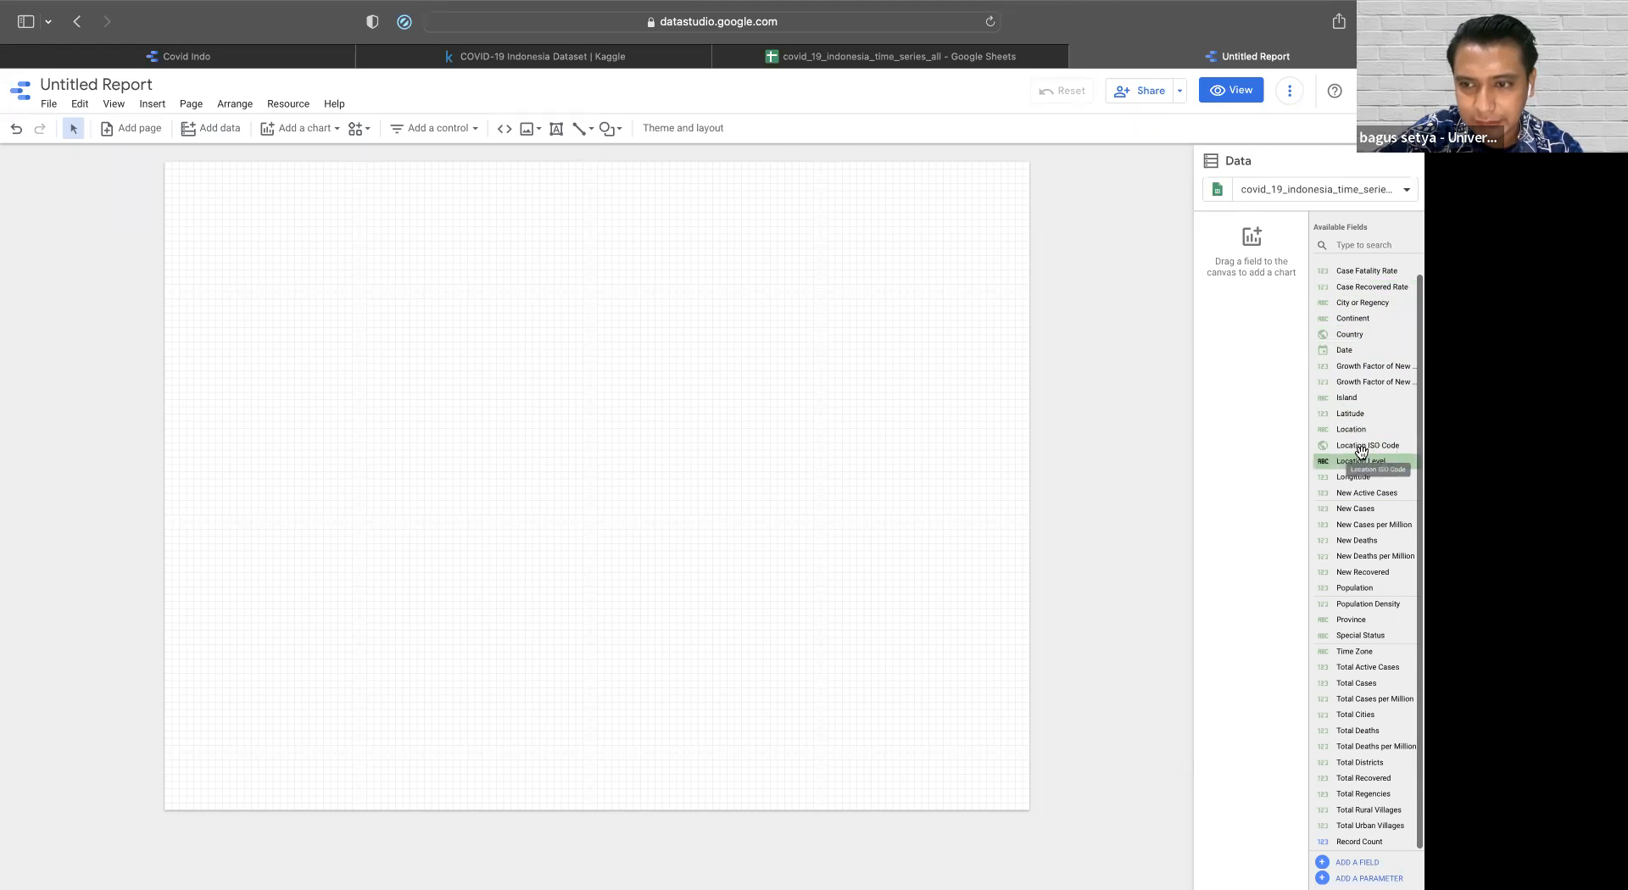
{"action": "scroll", "coordinate": [1350, 541], "scroll_direction": "down", "scroll_amount": 1}
{"action": "scroll", "coordinate": [1350, 539], "scroll_direction": "up", "scroll_amount": 2}
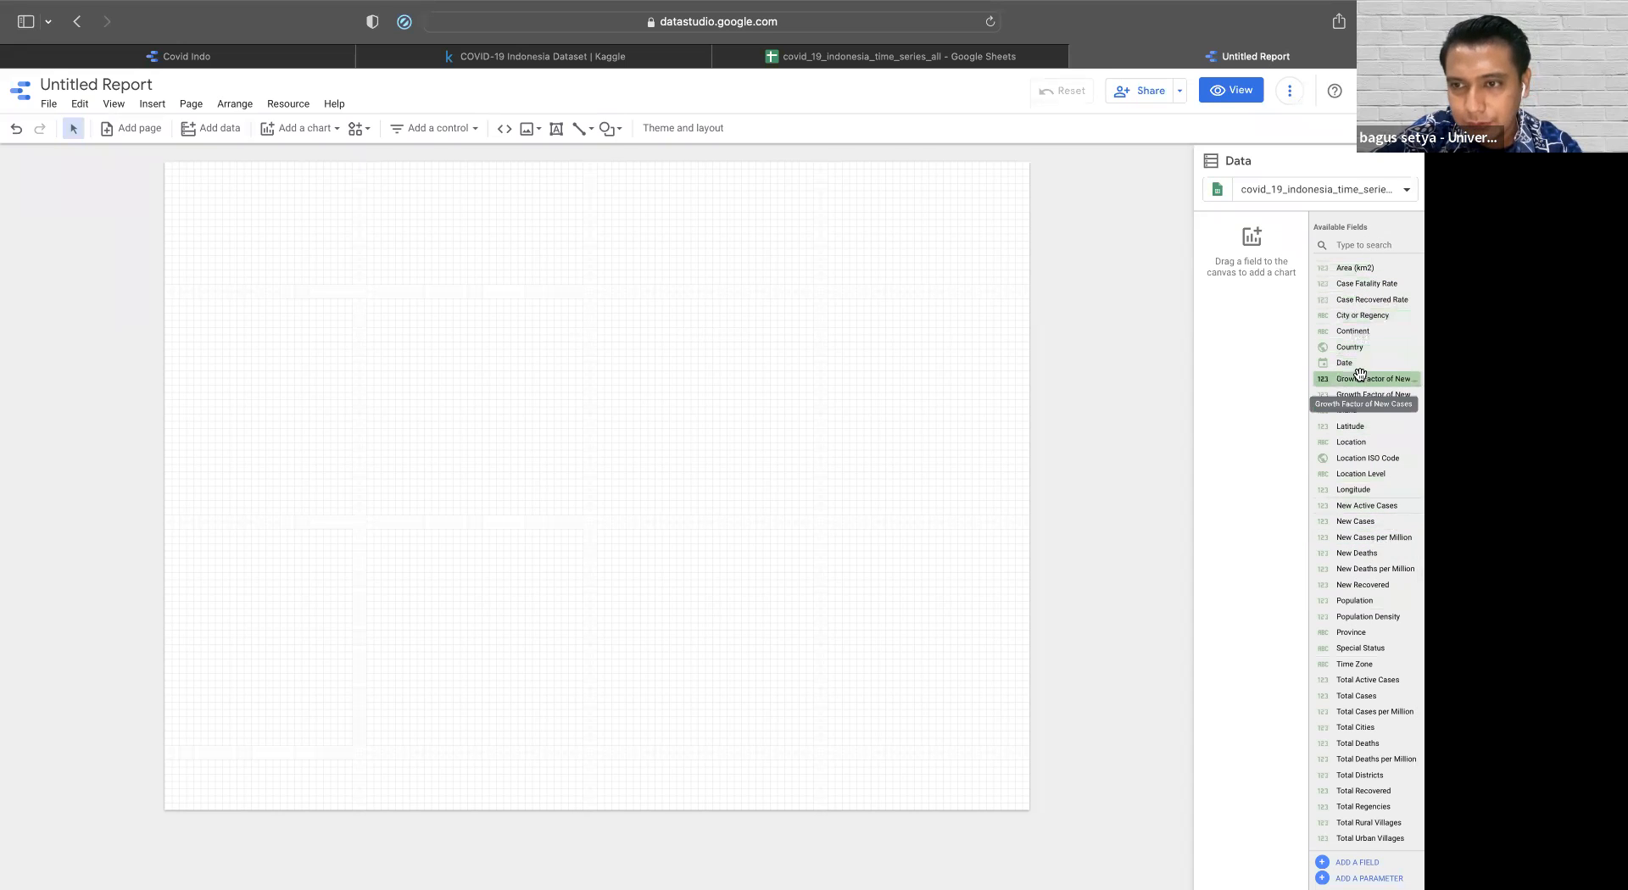
{"action": "left_click_drag", "start_coordinate": [1345, 362], "coordinate": [1344, 363]}
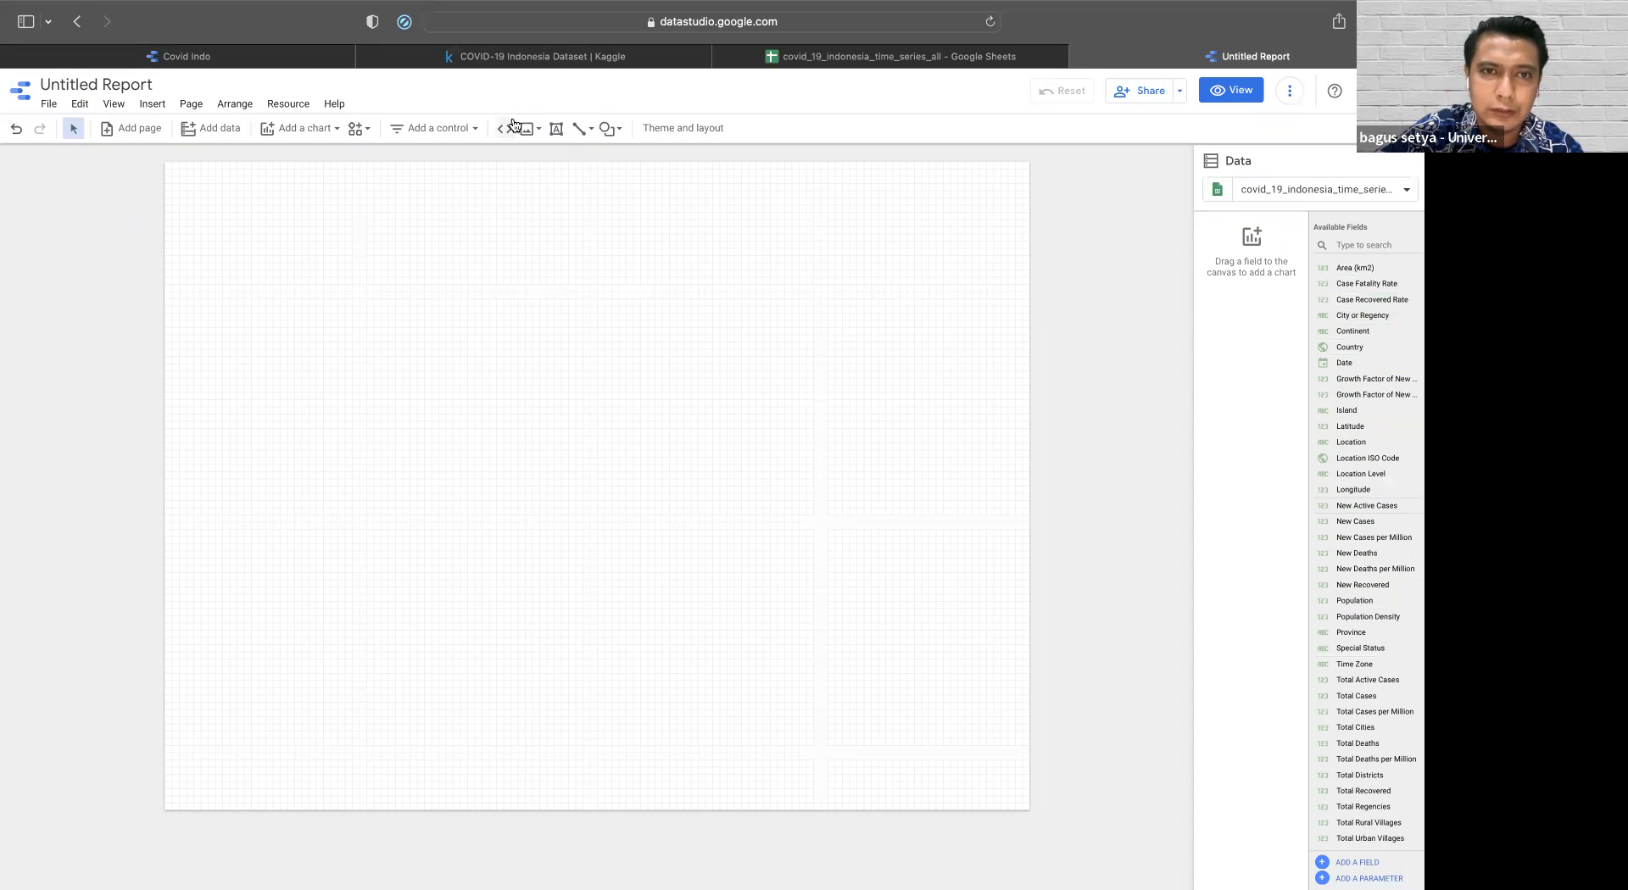
- Add a text box reading "SEBARAN COVID 19 DI INDONESIA" near the upper-left corner of the report page
{"action": "left_click", "coordinate": [553, 136]}
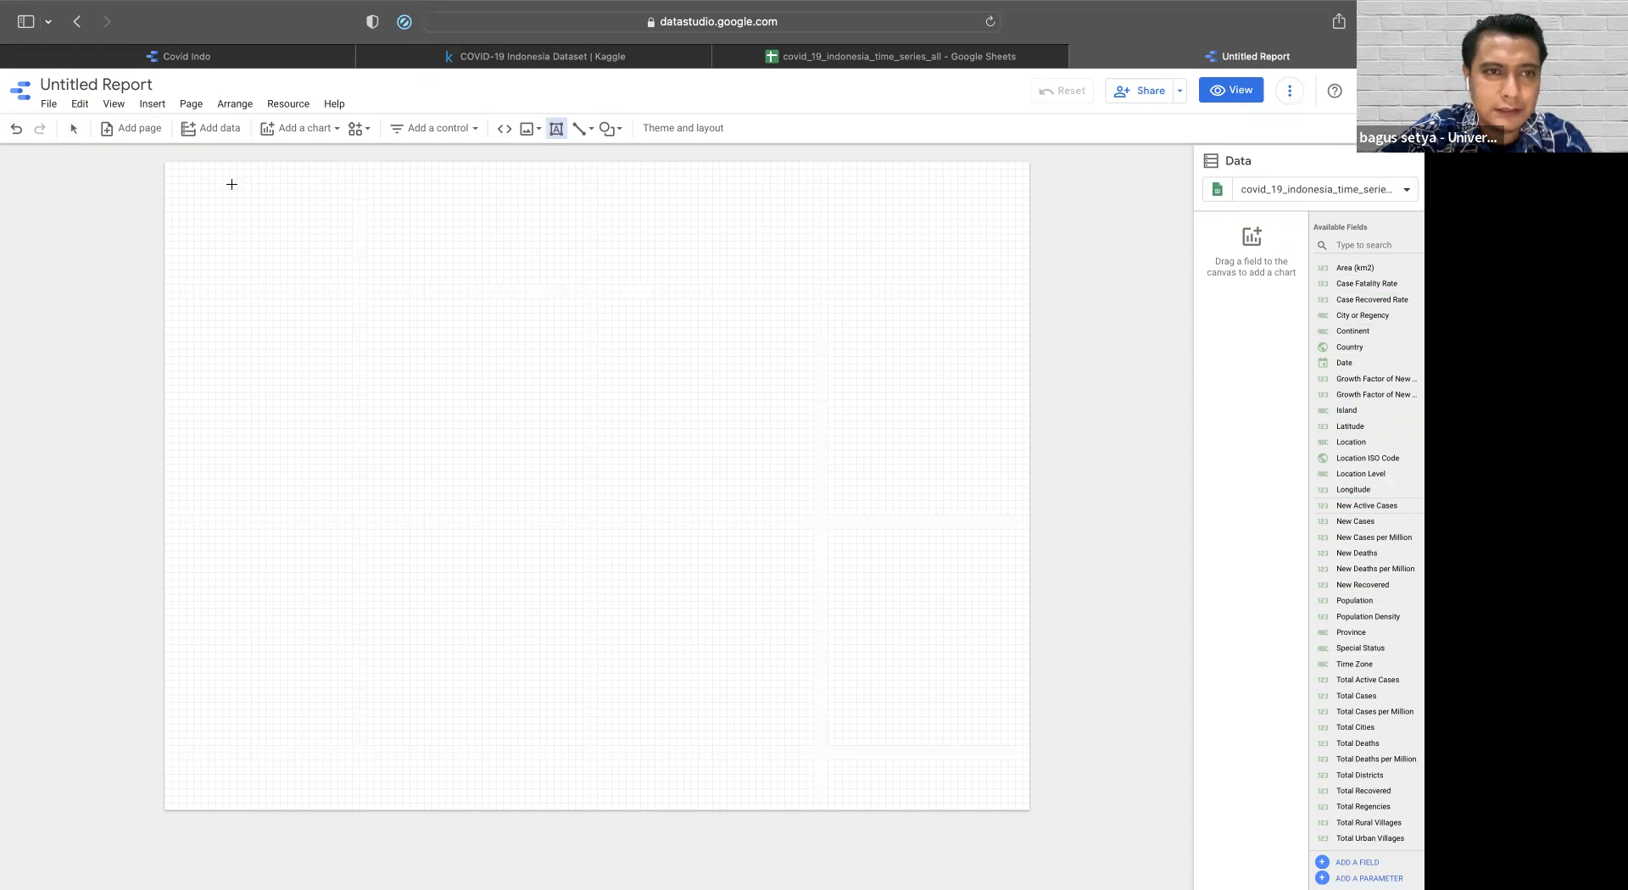
{"action": "left_click_drag", "start_coordinate": [207, 183], "coordinate": [483, 206]}
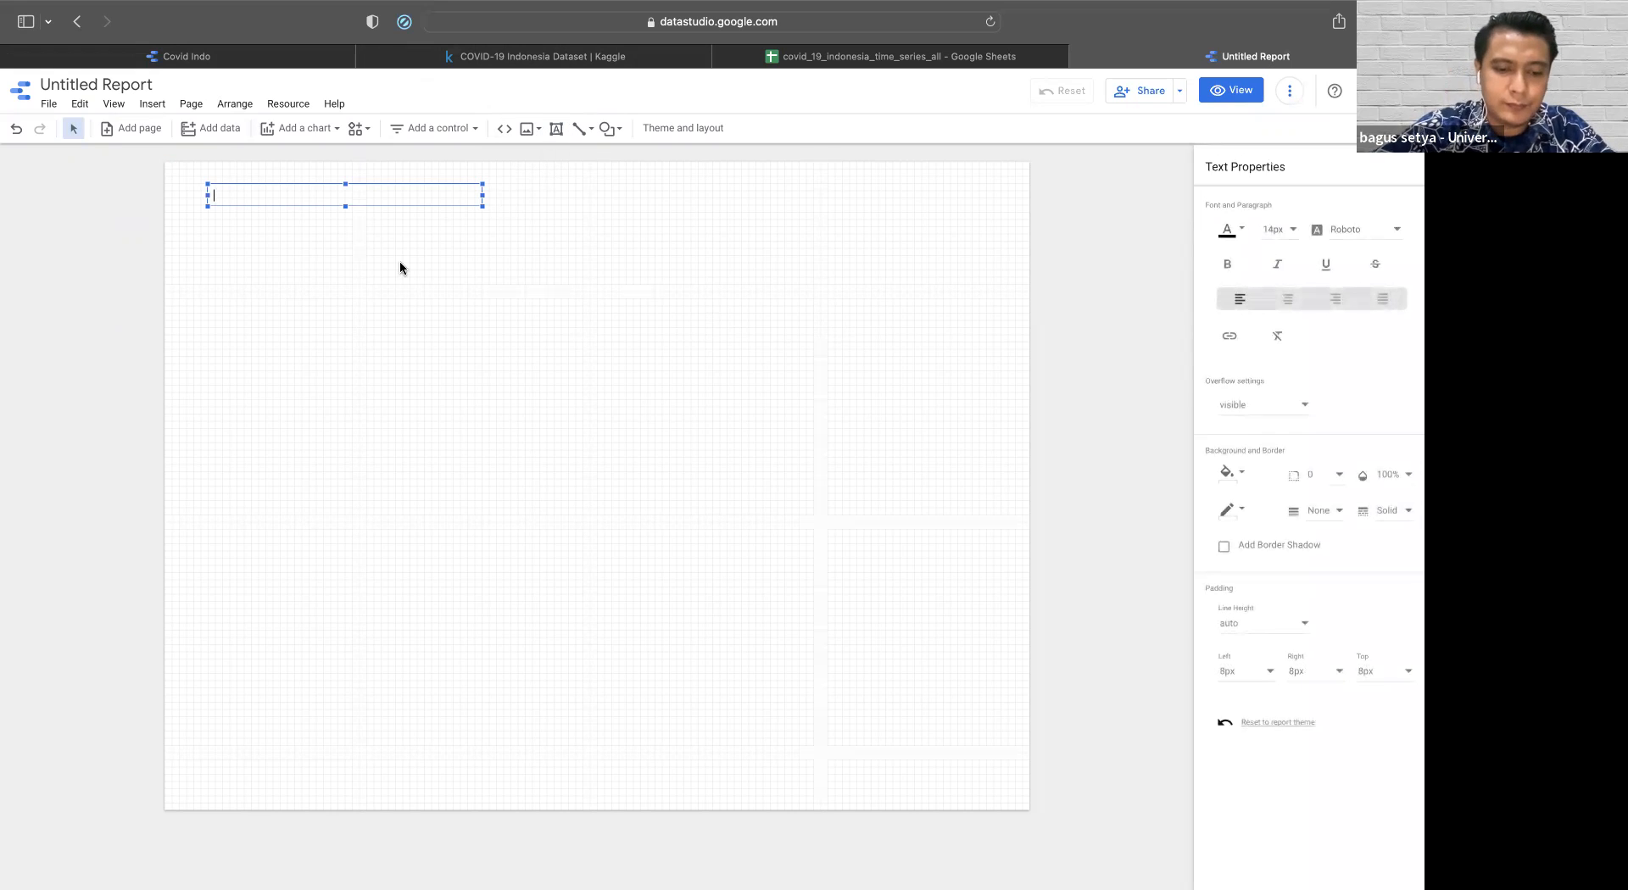
{"action": "type", "text": "SEBARAN COVID 19"}
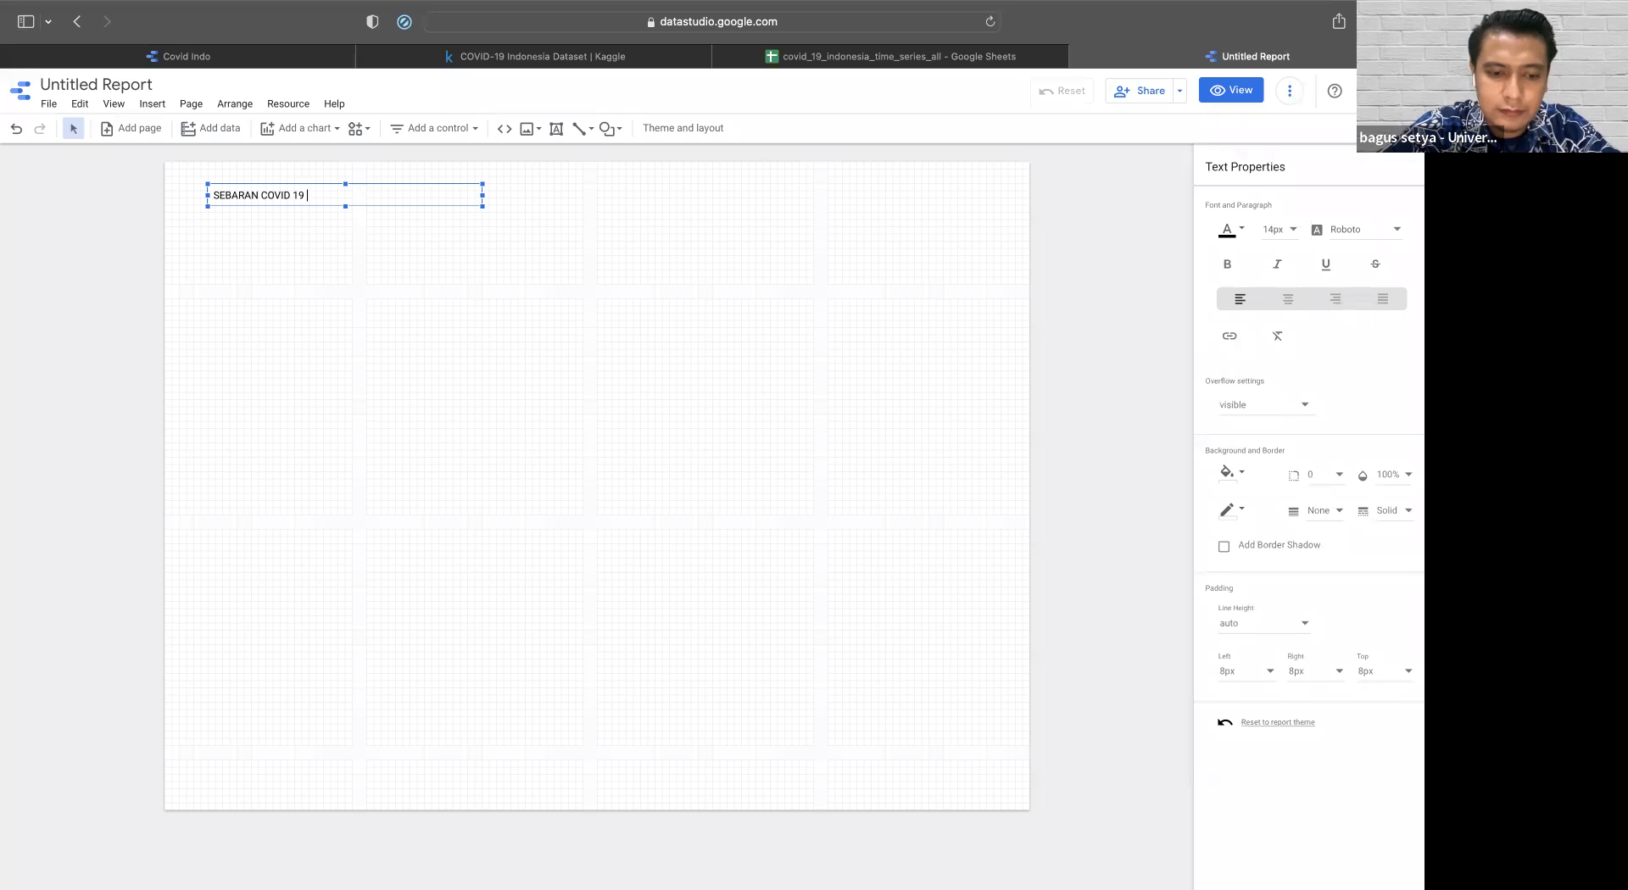
{"action": "type", "text": "DI INDONESIA"}
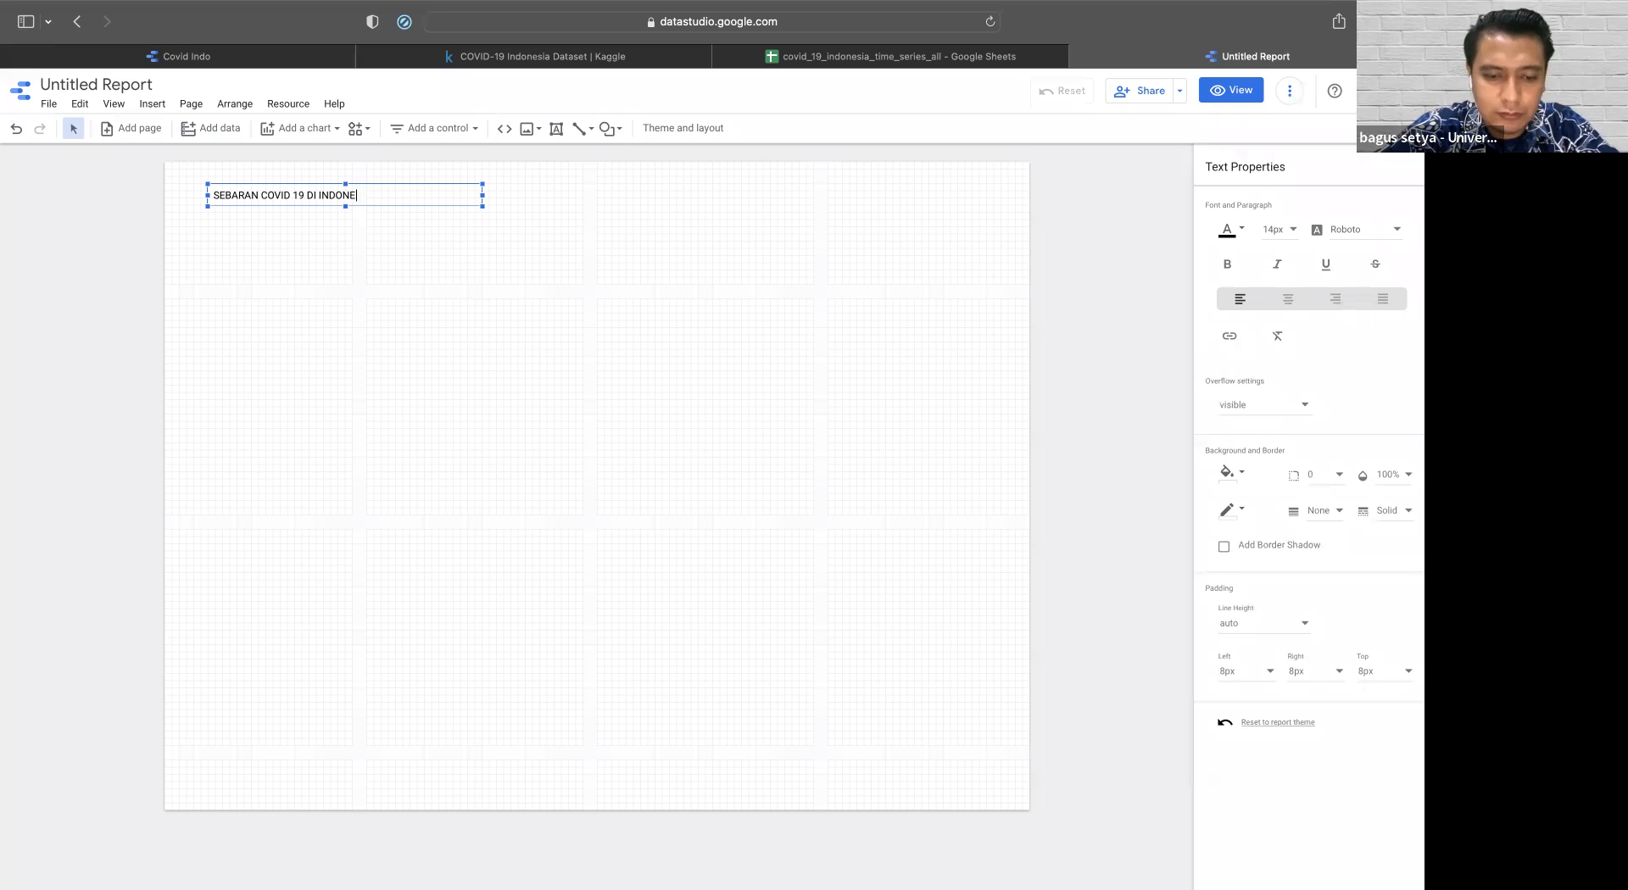
{"action": "left_click", "coordinate": [420, 204]}
{"action": "left_click_drag", "start_coordinate": [421, 207], "coordinate": [401, 197]}
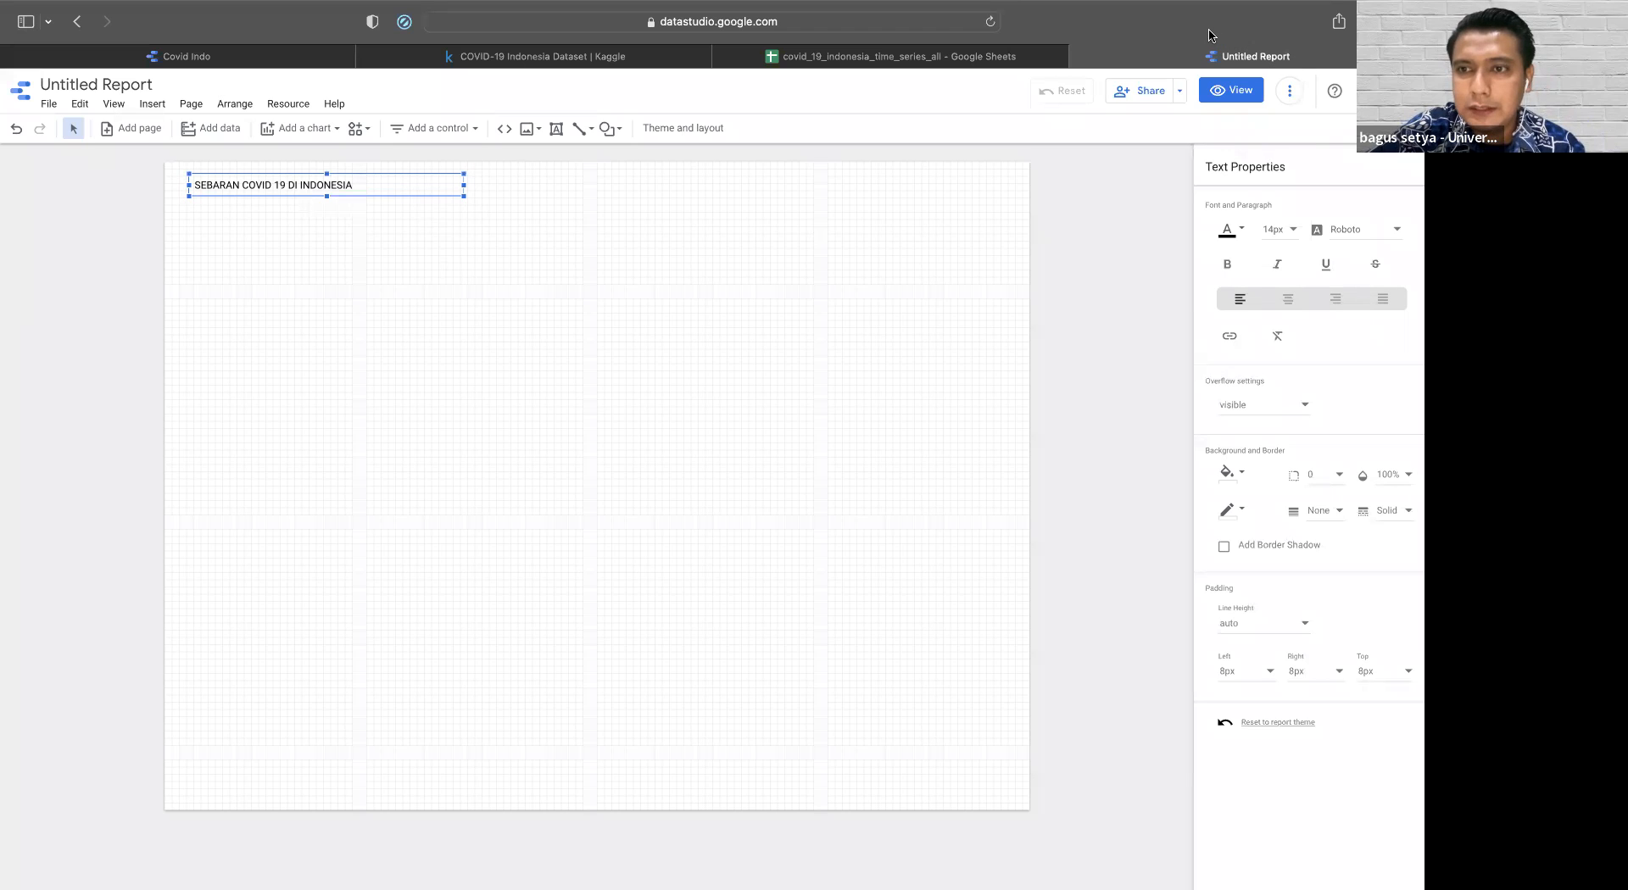
- Format the report title as bold red text with a font size of 32px
{"action": "left_click", "coordinate": [1245, 232]}
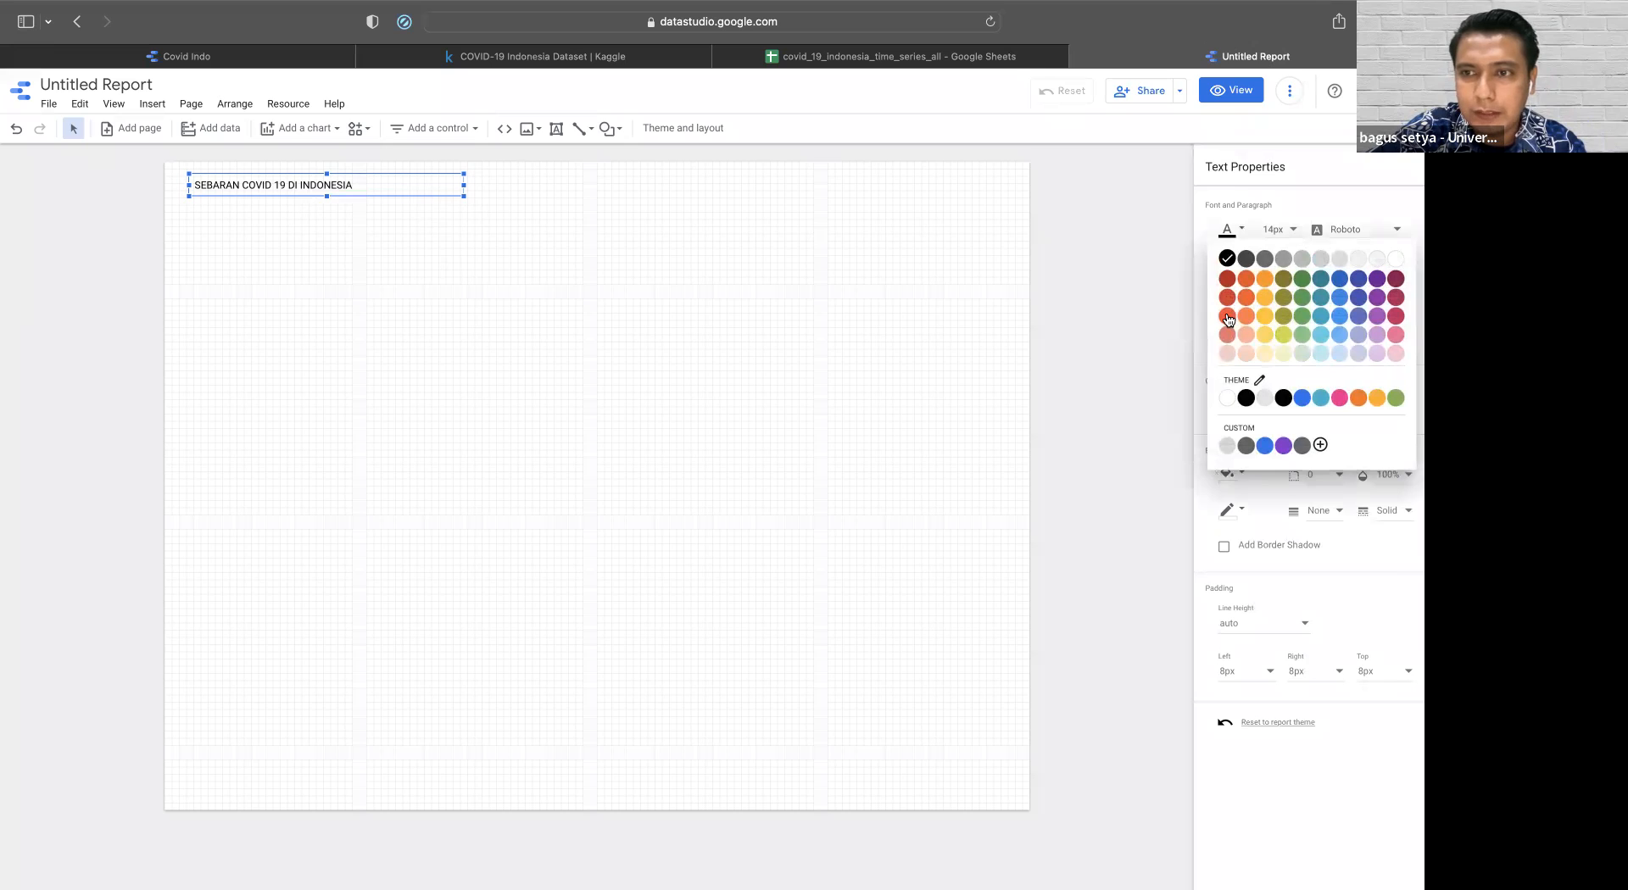
{"action": "left_click", "coordinate": [1226, 299]}
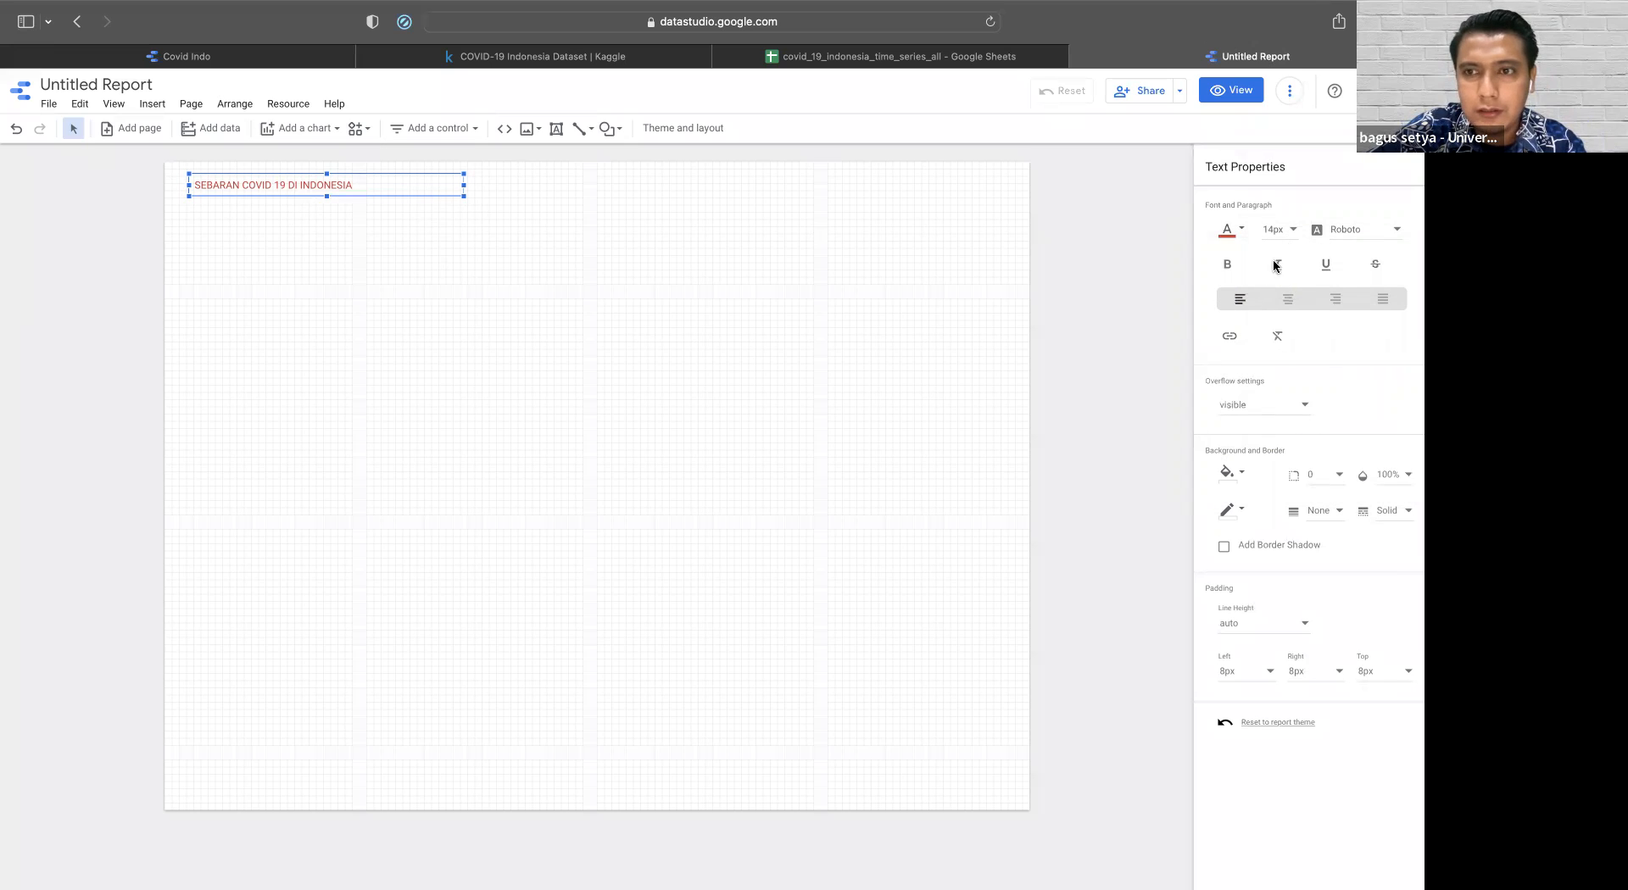
{"action": "left_click", "coordinate": [1231, 263]}
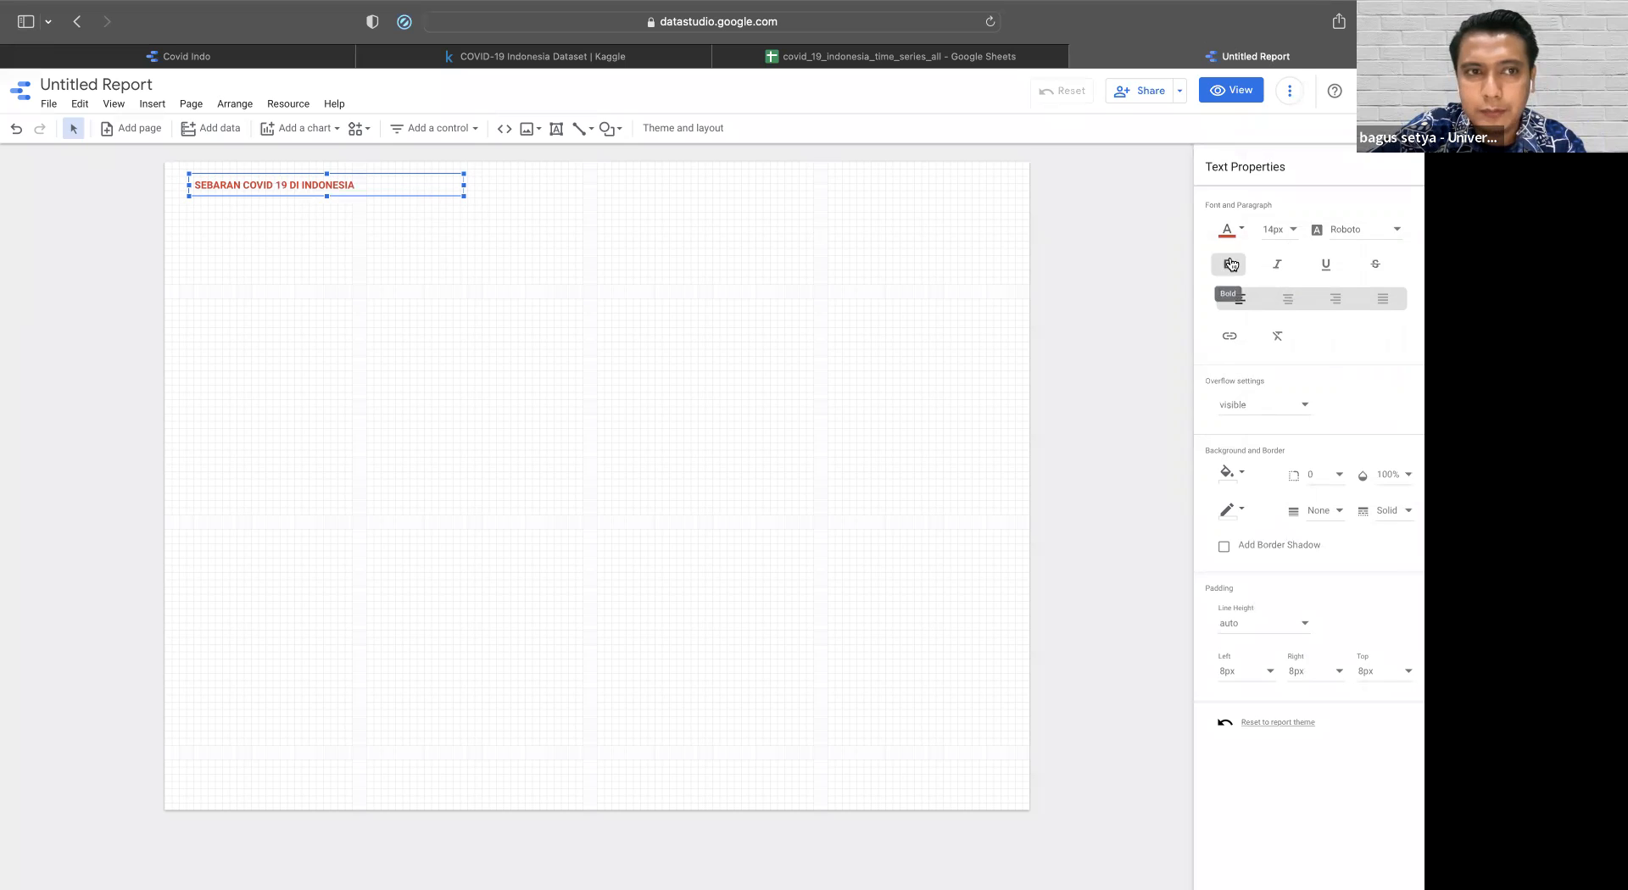
{"action": "left_click", "coordinate": [1280, 230]}
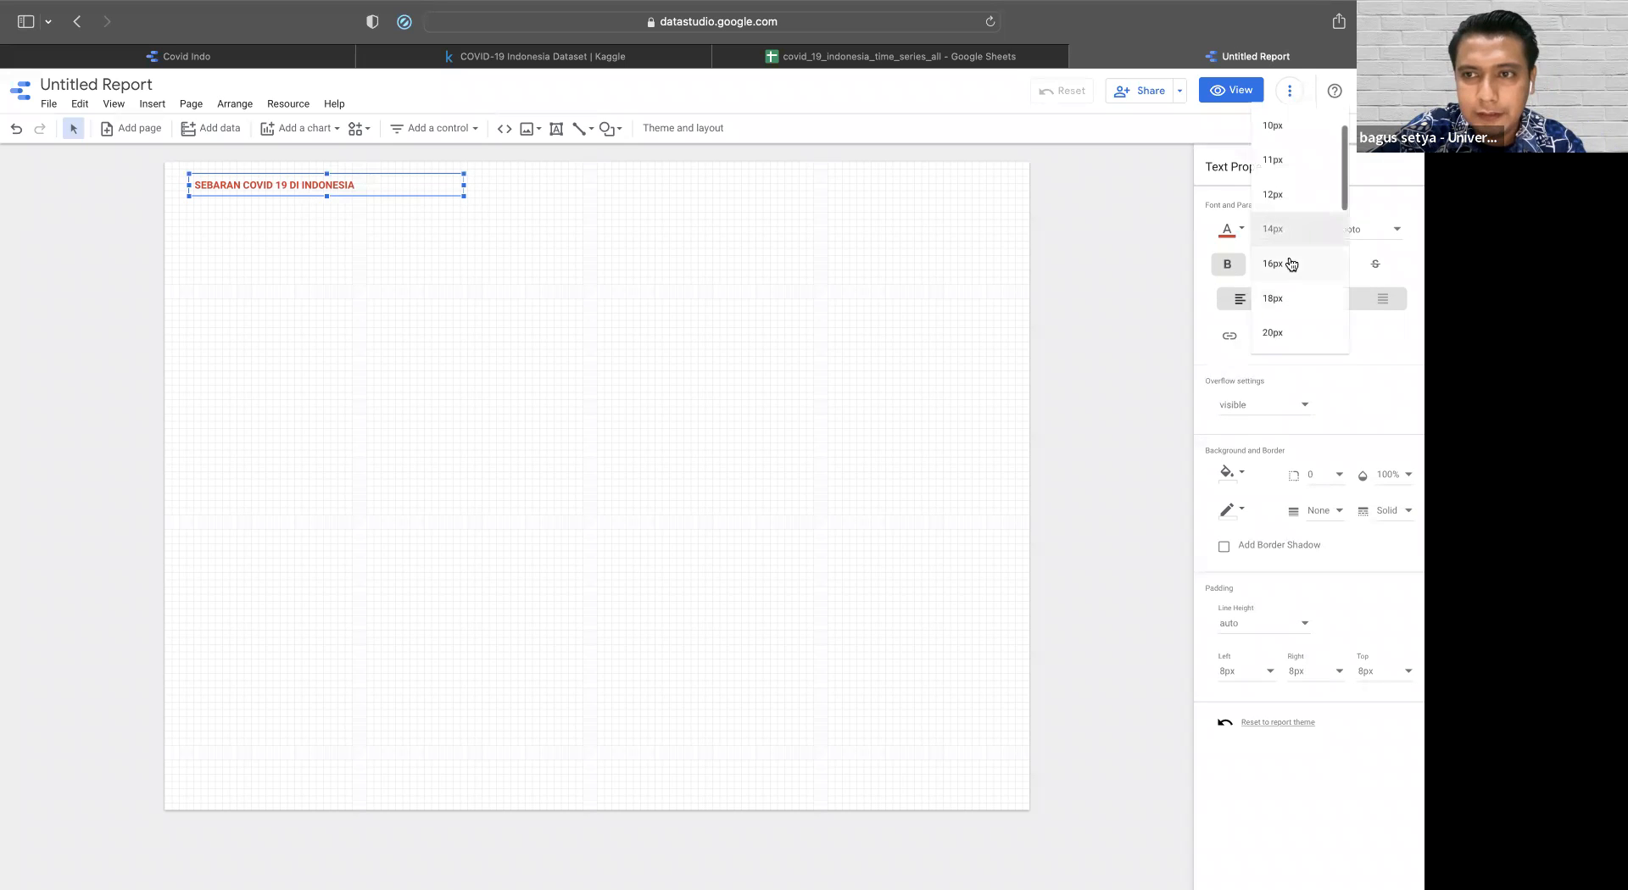
{"action": "left_click", "coordinate": [1289, 333]}
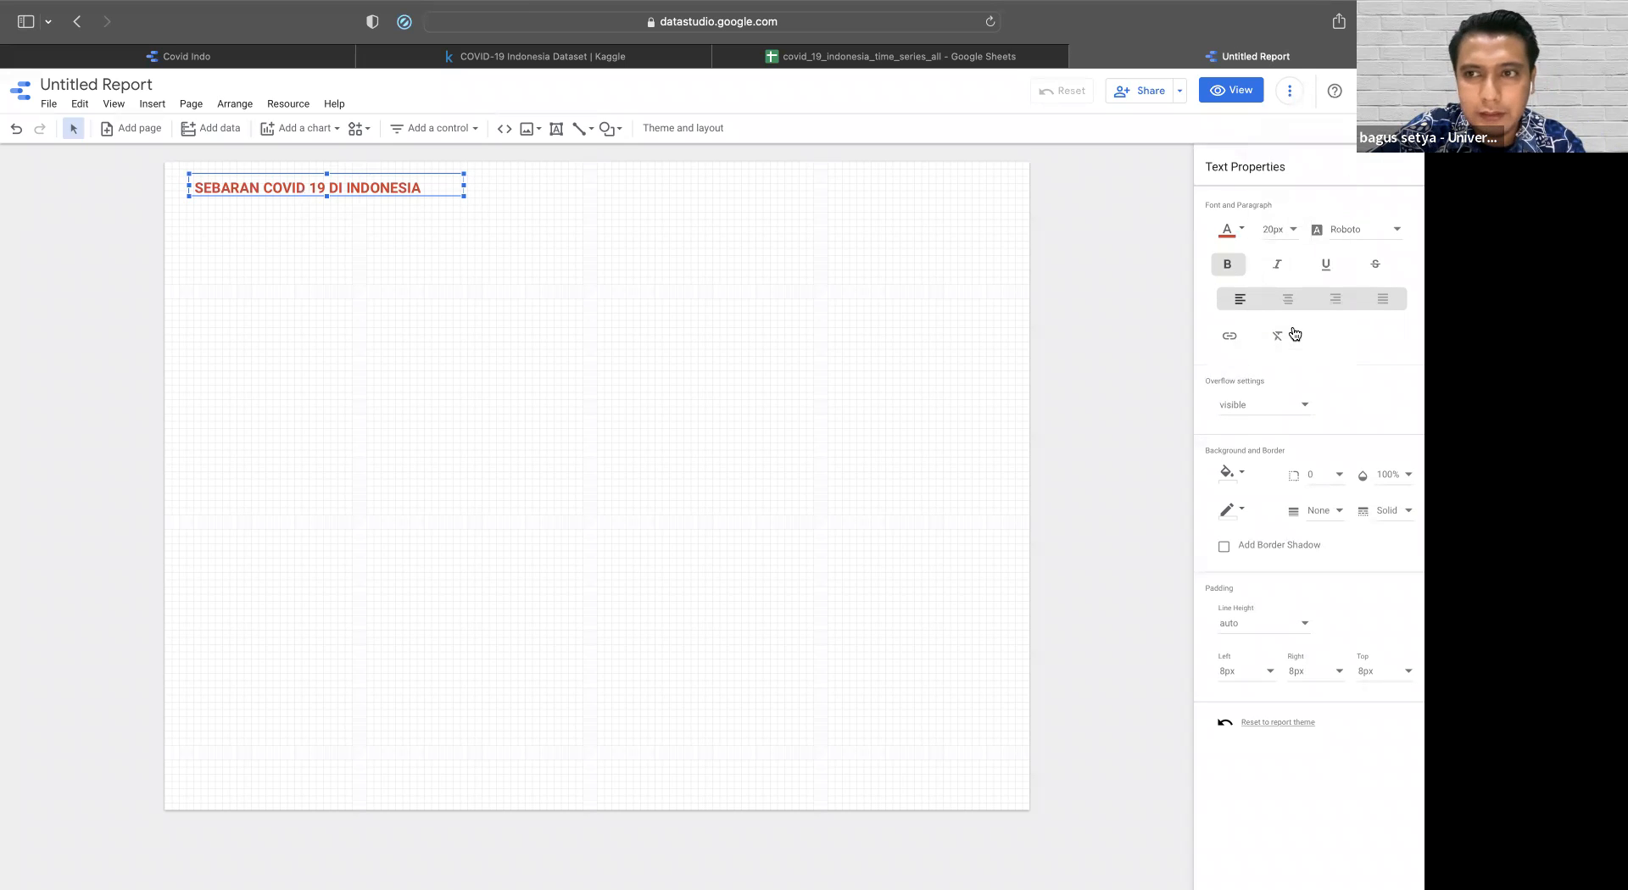
{"action": "left_click", "coordinate": [1234, 232]}
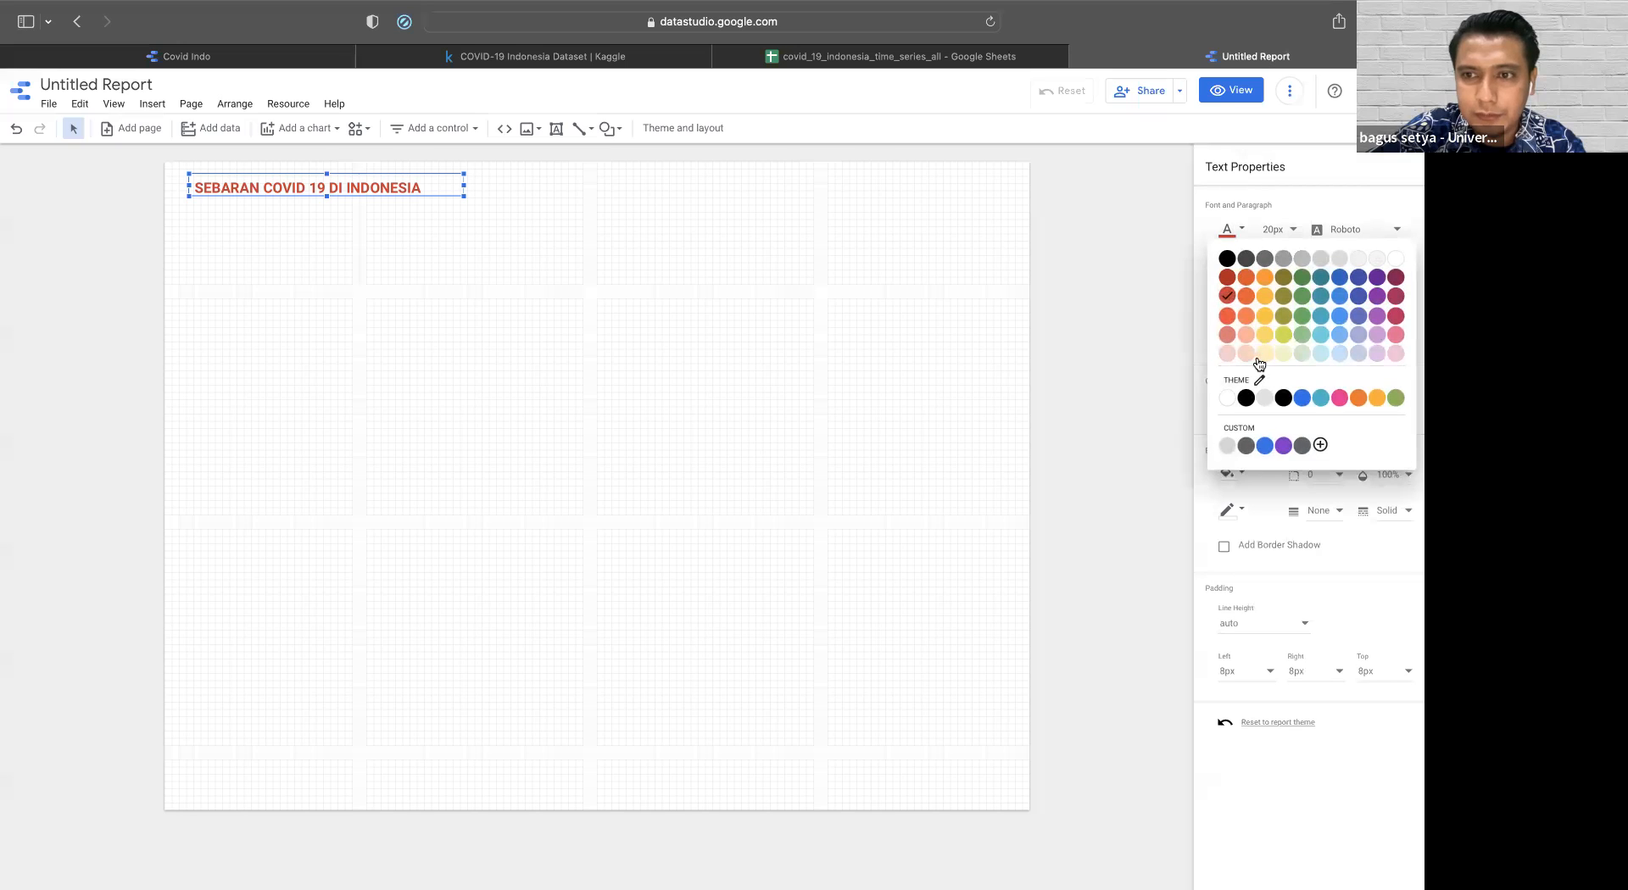
{"action": "left_click", "coordinate": [1289, 233]}
{"action": "left_click", "coordinate": [1289, 235]}
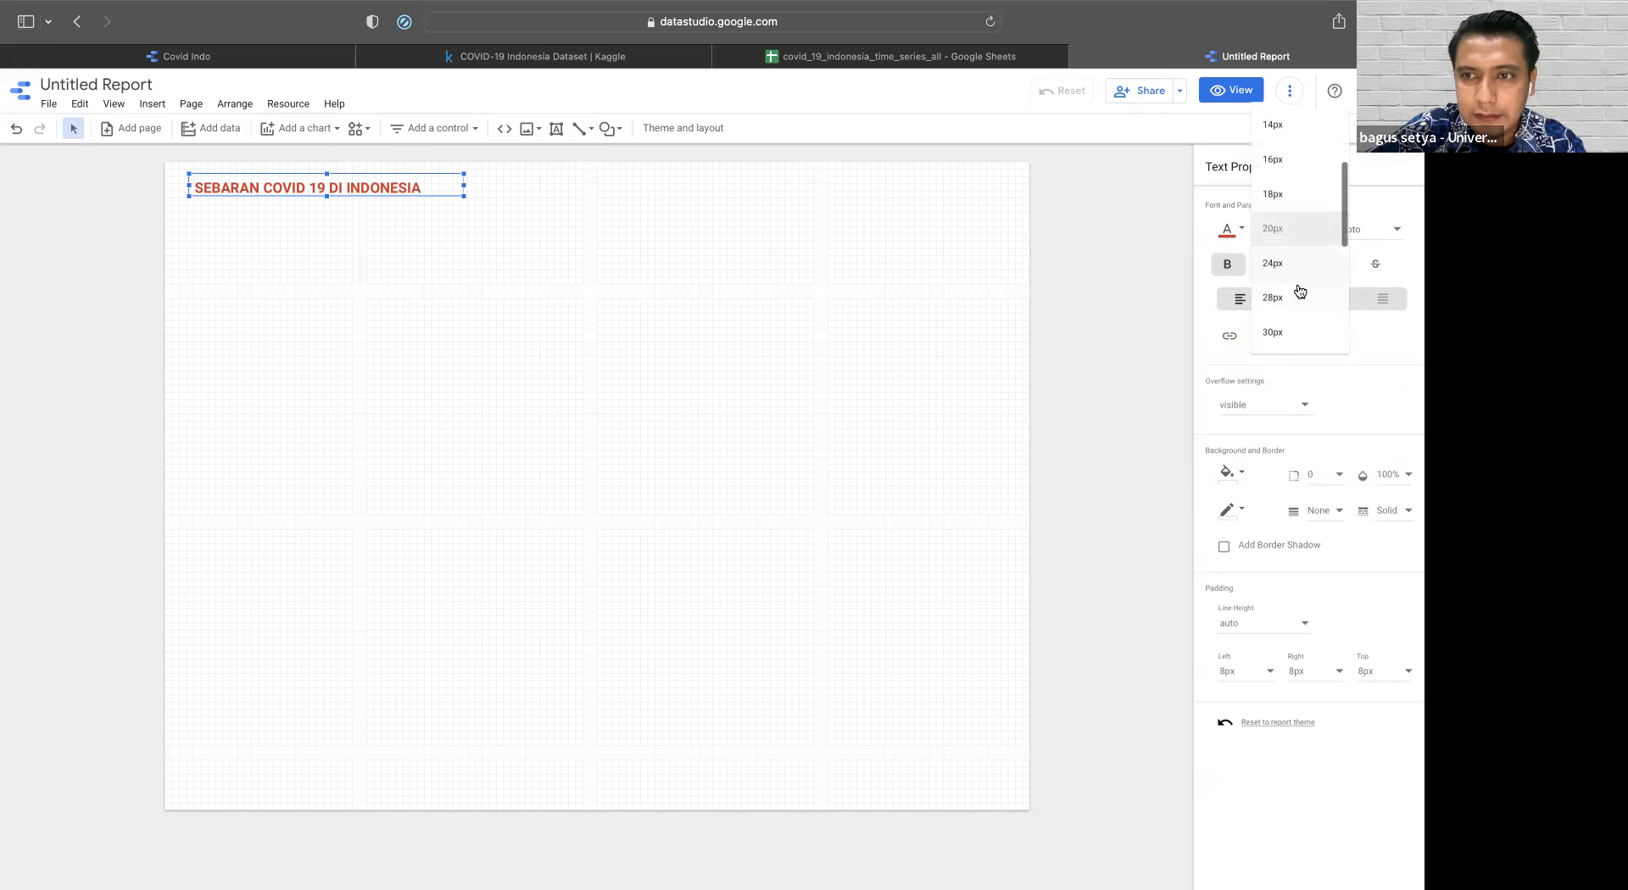
{"action": "scroll", "coordinate": [1297, 293], "scroll_direction": "down", "scroll_amount": 2}
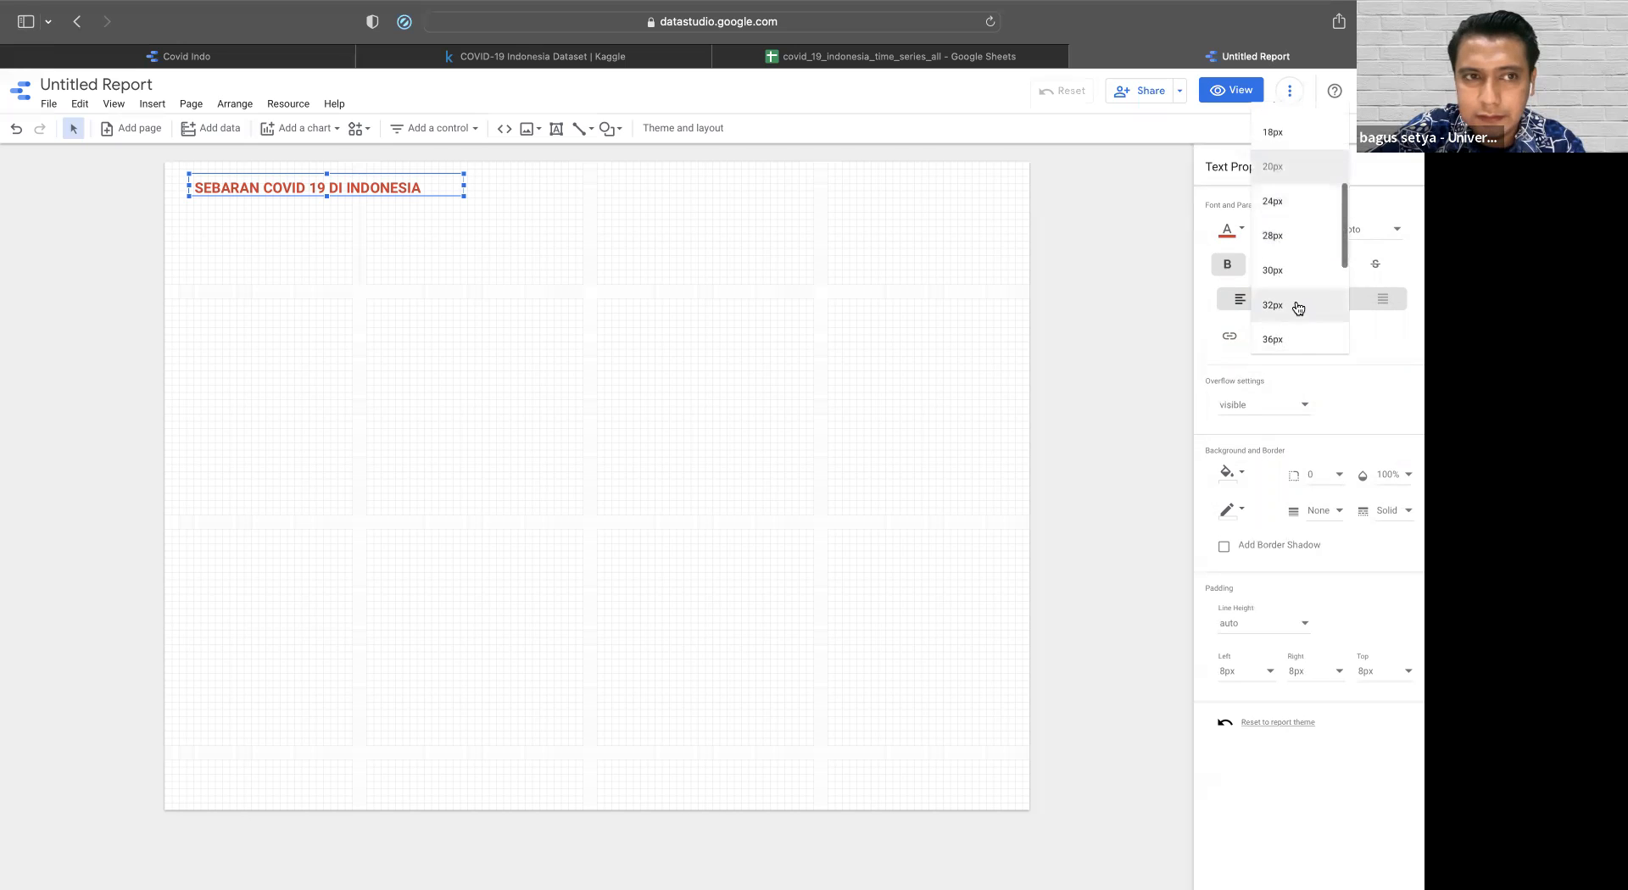
{"action": "left_click", "coordinate": [1297, 308]}
- Enlarge the title's text box to fit its text and place it against the page's upper edge, slightly inset from the left edge
{"action": "left_click_drag", "start_coordinate": [463, 184], "coordinate": [582, 184]}
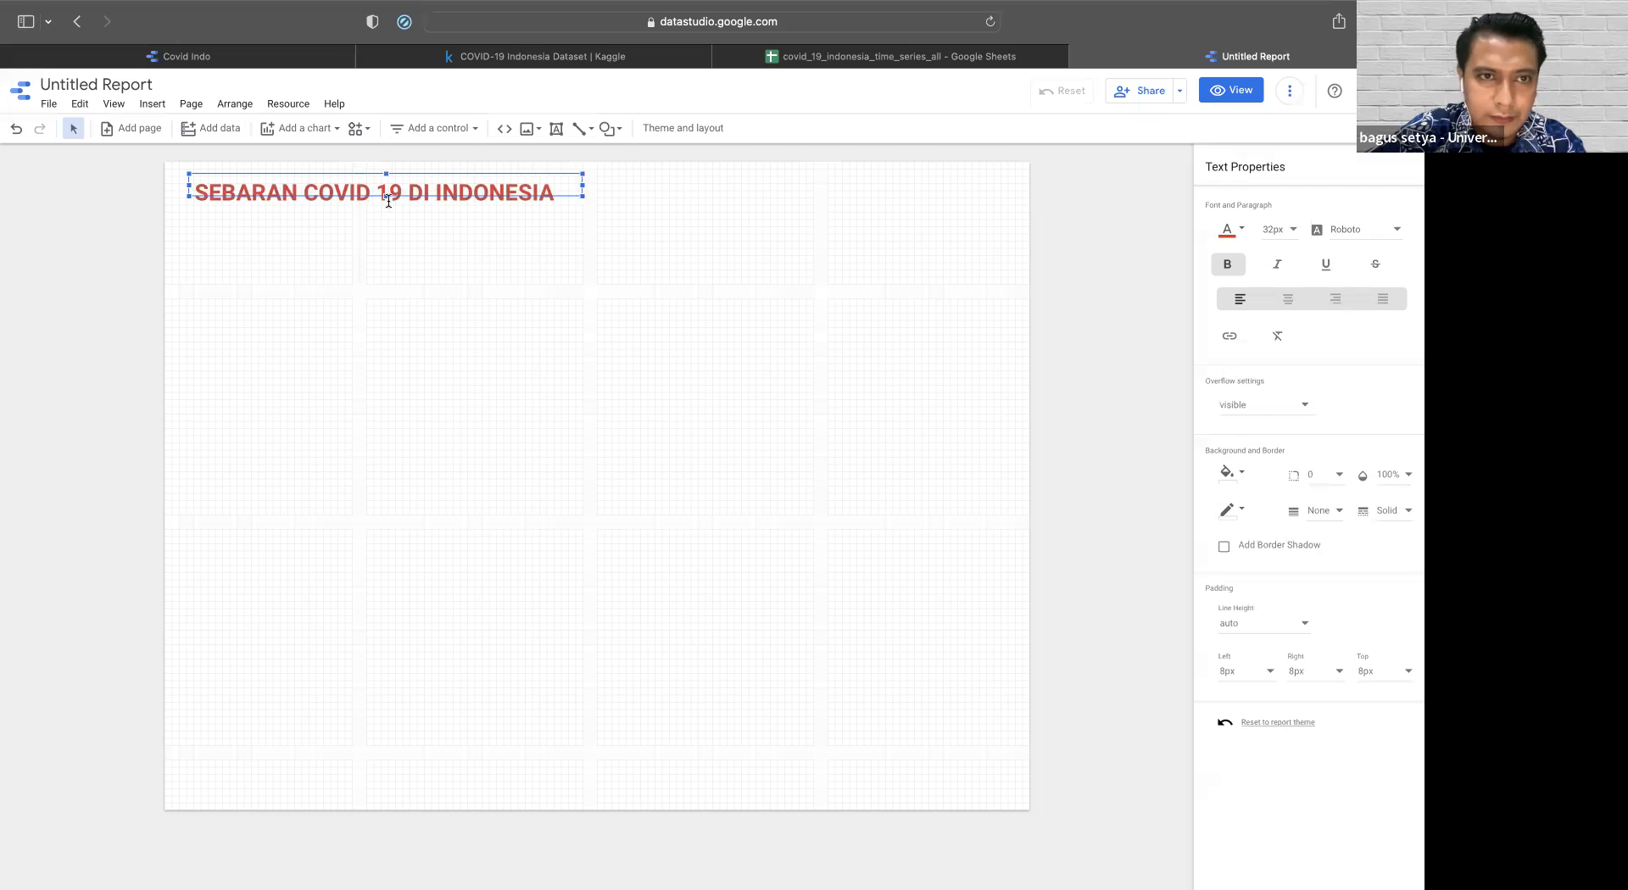
{"action": "left_click_drag", "start_coordinate": [386, 196], "coordinate": [388, 215]}
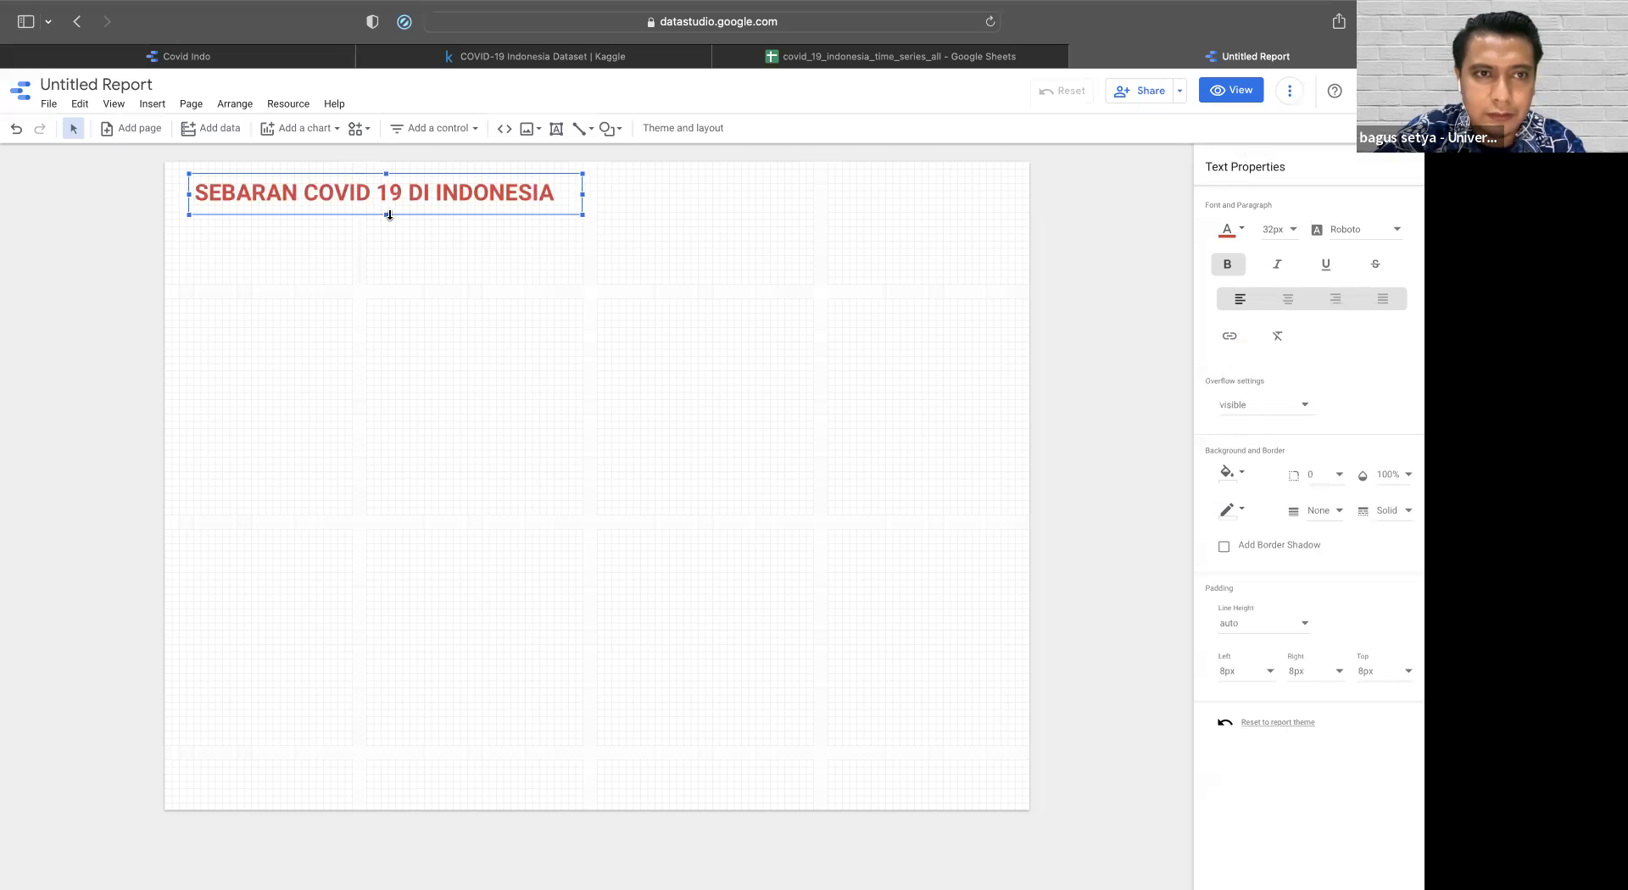
{"action": "key", "text": "Up"}
{"action": "key", "text": "Up"}
{"action": "key", "text": "Left"}
{"action": "key", "text": "Left"}
{"action": "key", "text": "Left"}
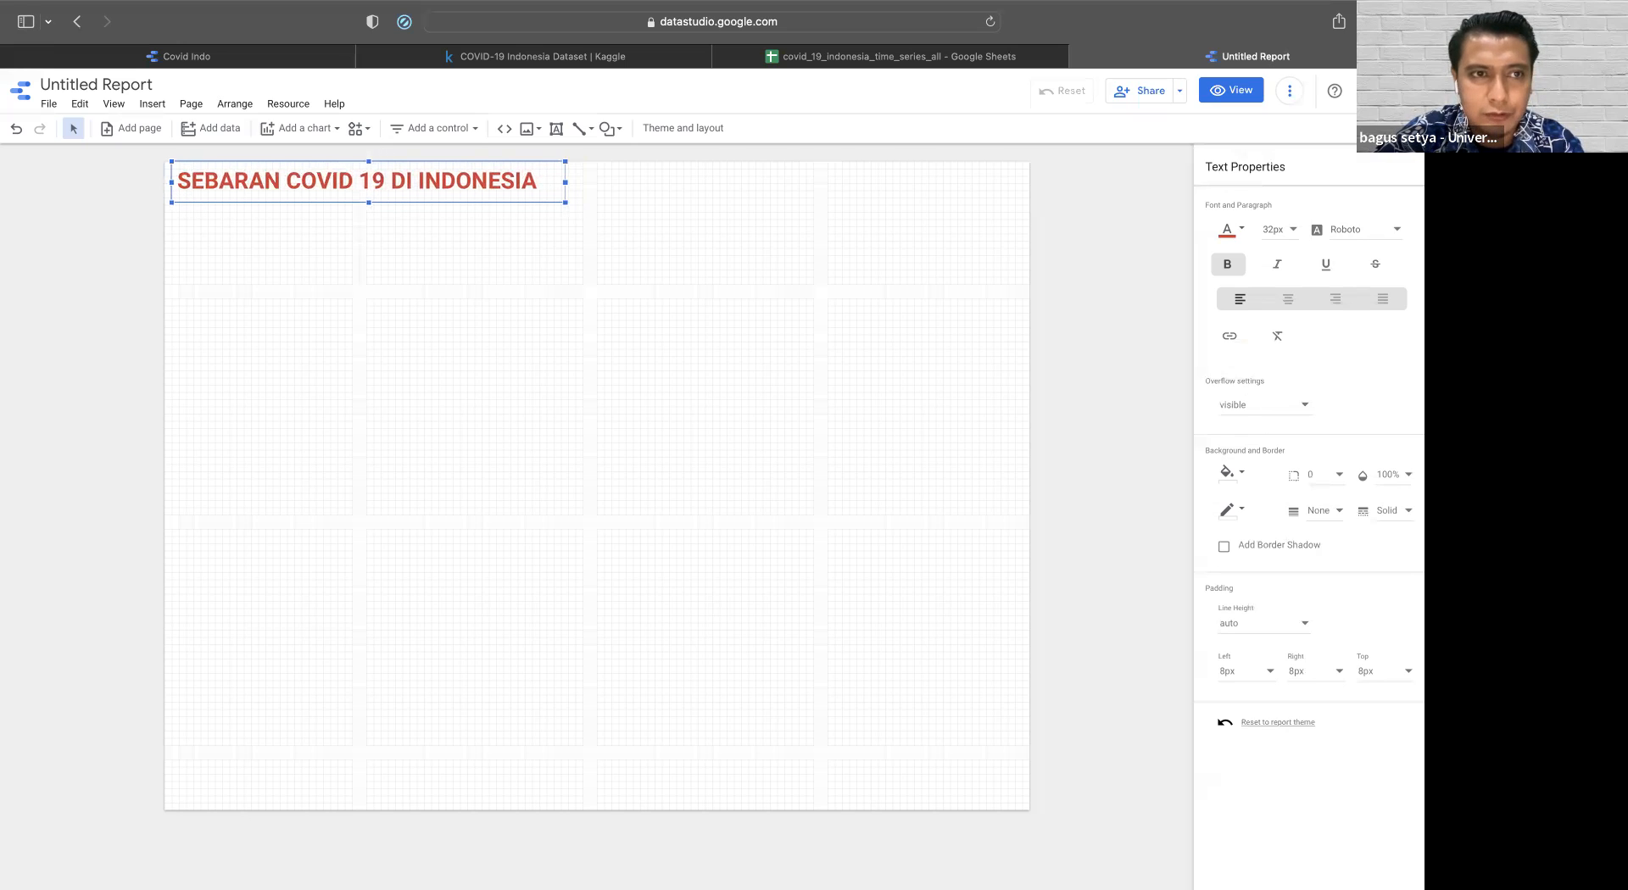
{"action": "left_click", "coordinate": [441, 266]}
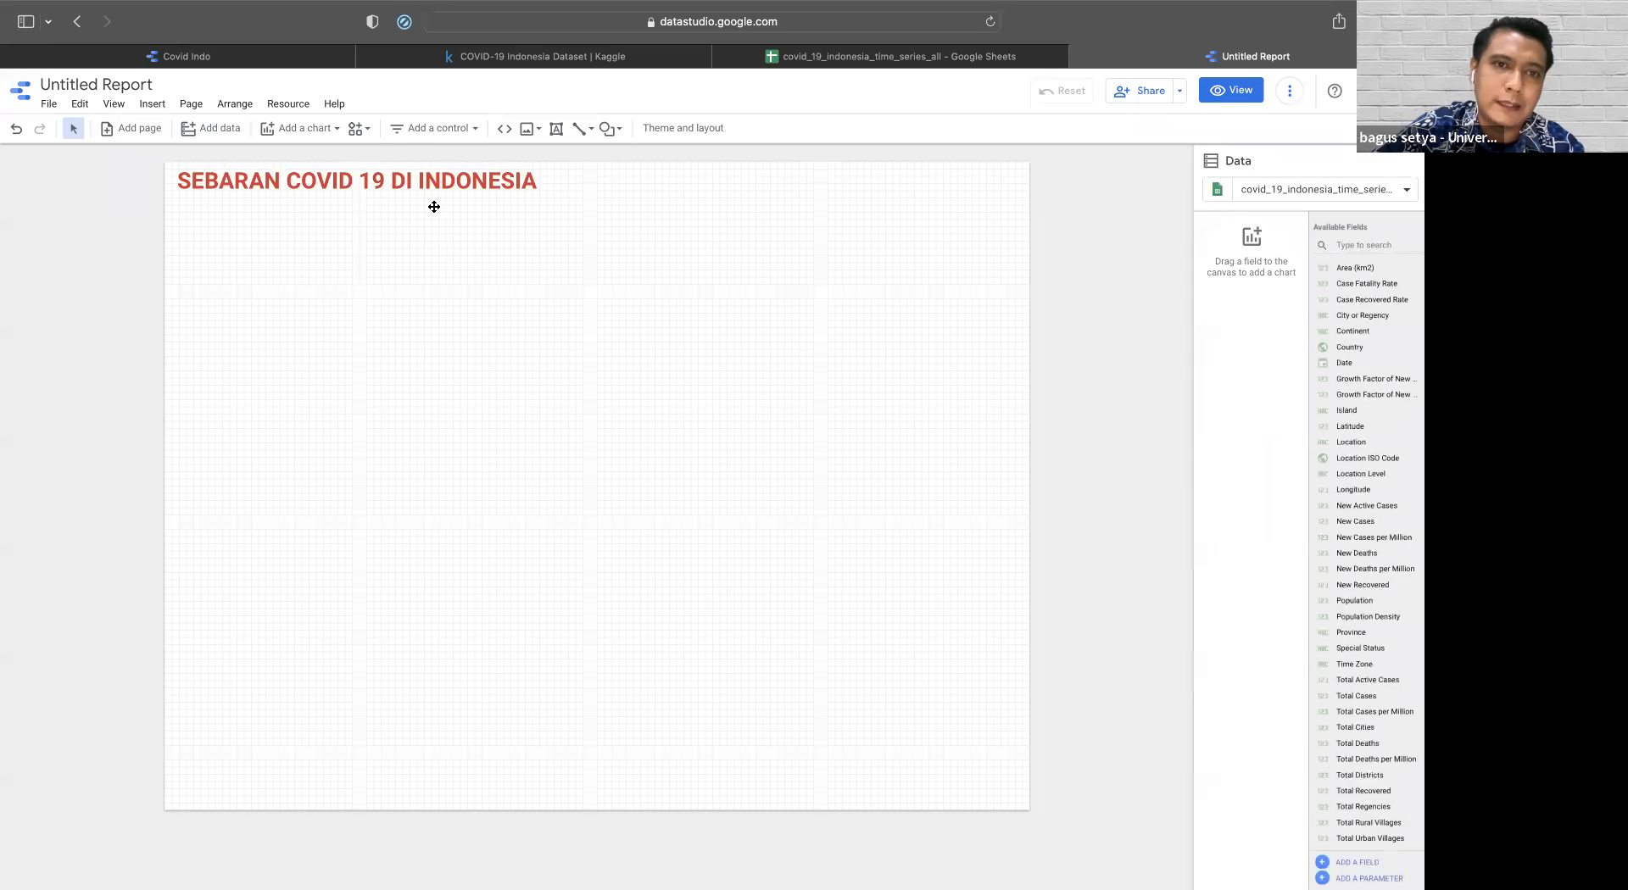
{"action": "left_click_drag", "start_coordinate": [432, 200], "coordinate": [447, 207]}
{"action": "key", "text": "Up"}
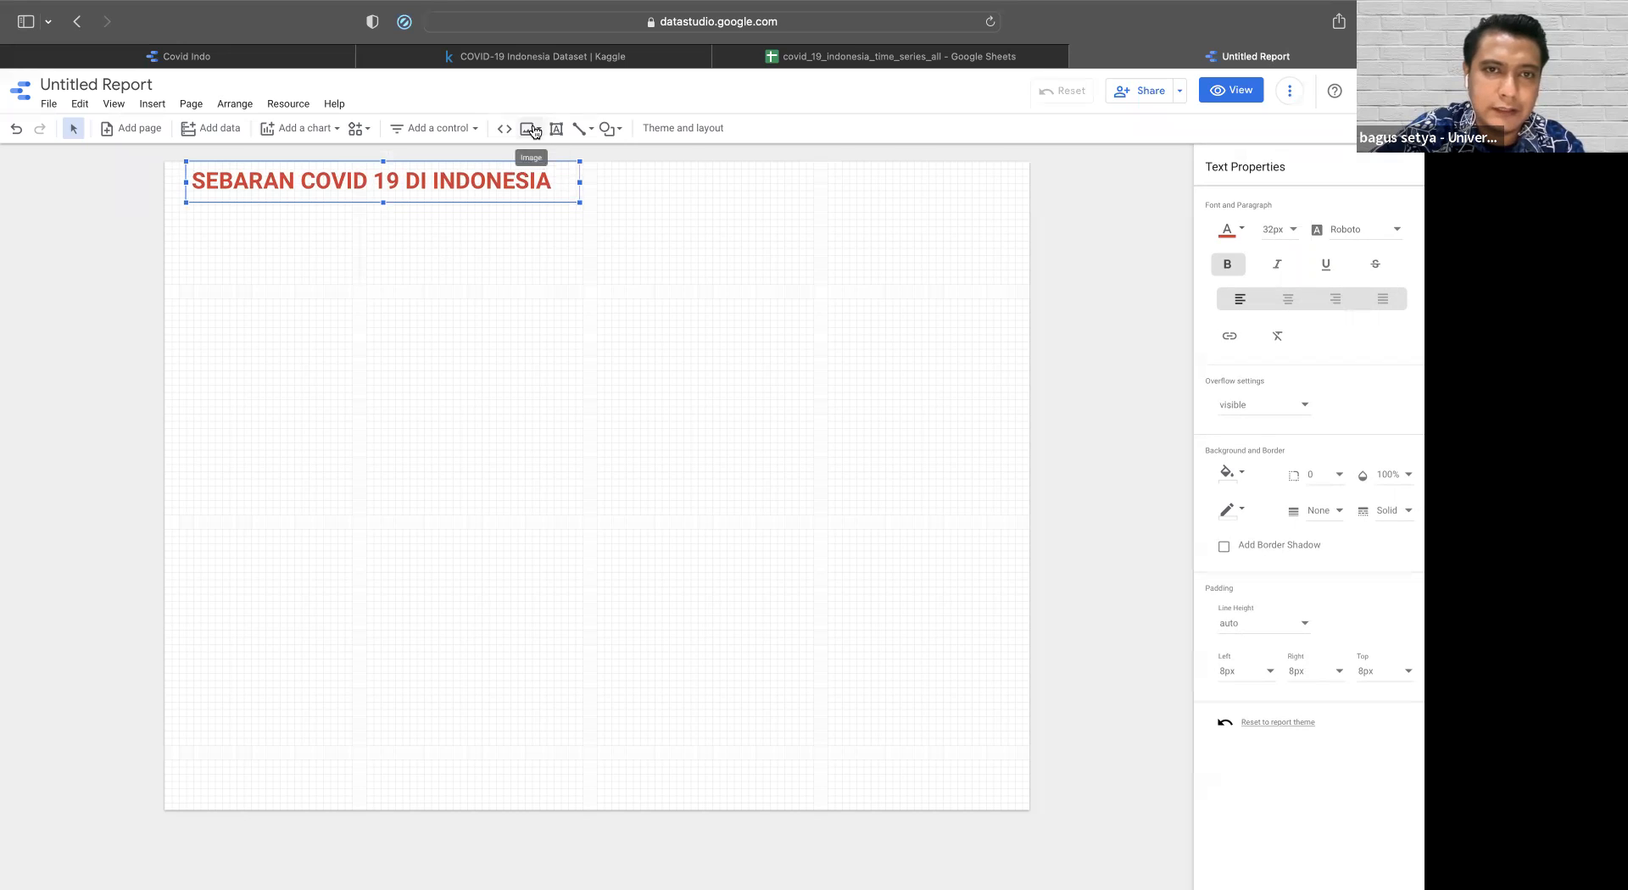
{"action": "left_click", "coordinate": [367, 269]}
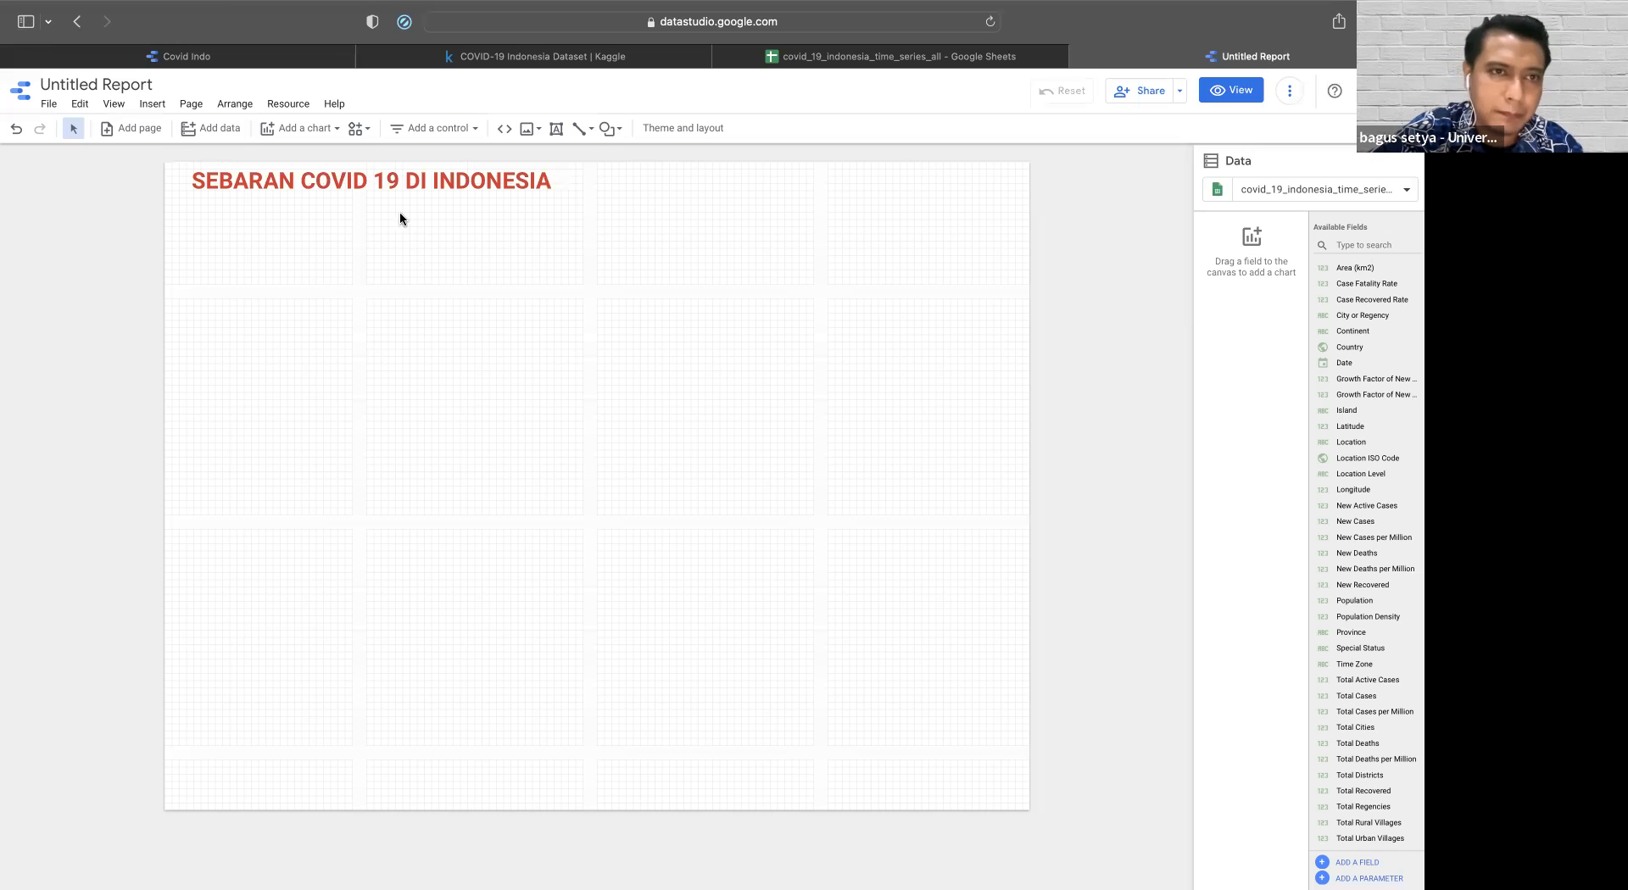
- Insert a scorecard near the upper-right corner of the report page and widen it almost to the page's right edge
{"action": "left_click", "coordinate": [311, 129]}
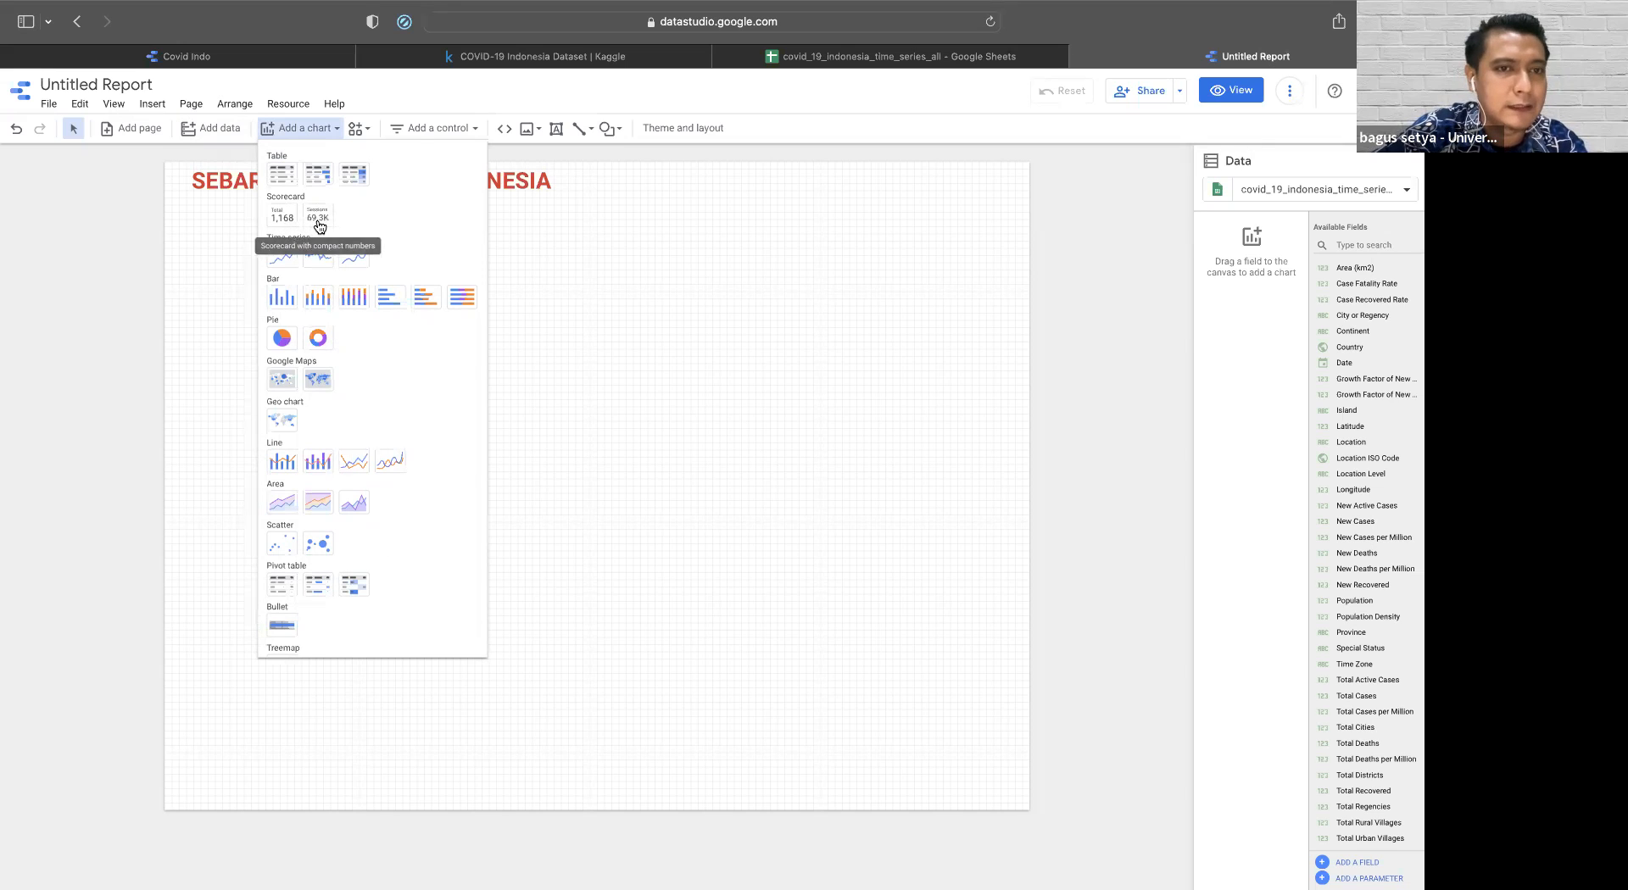
{"action": "left_click", "coordinate": [281, 219]}
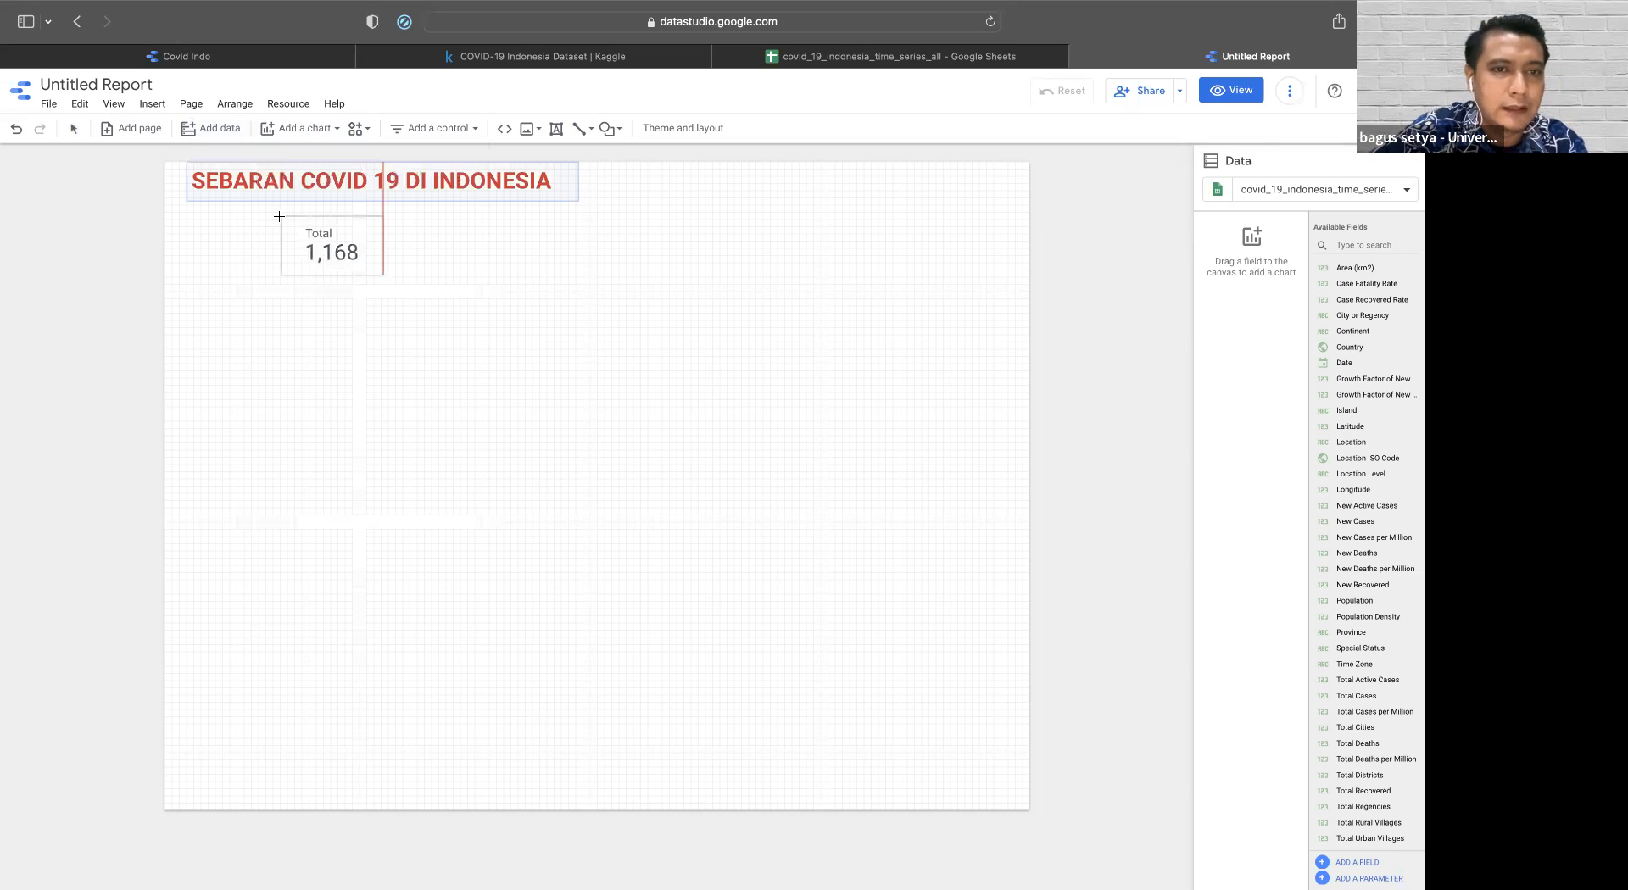
{"action": "left_click", "coordinate": [705, 168]}
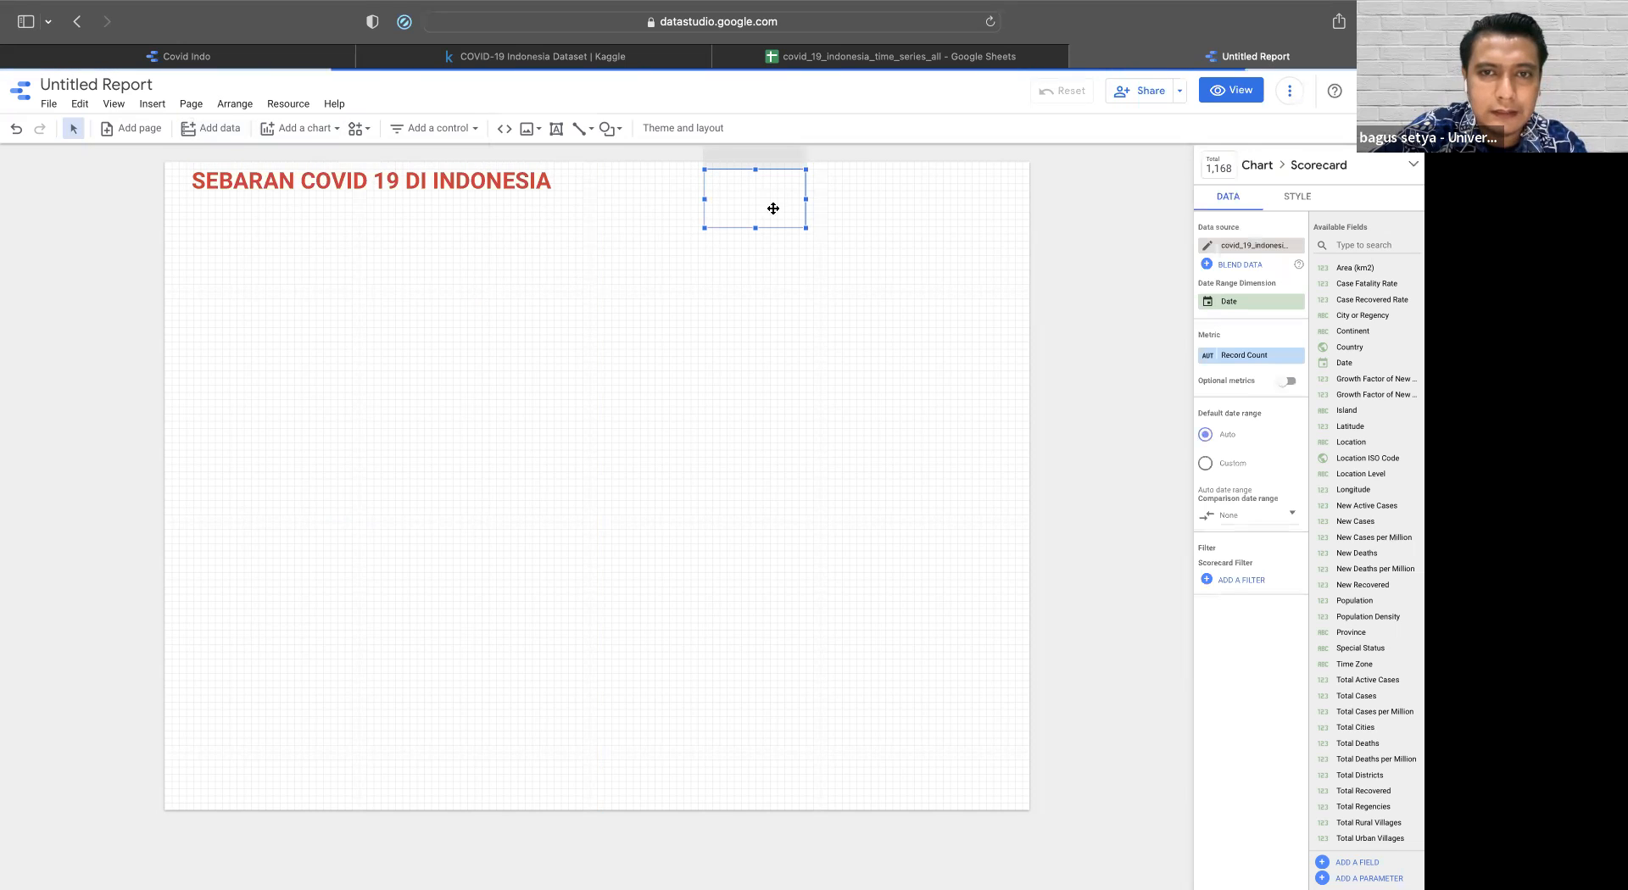
{"action": "left_click_drag", "start_coordinate": [808, 198], "coordinate": [1001, 197]}
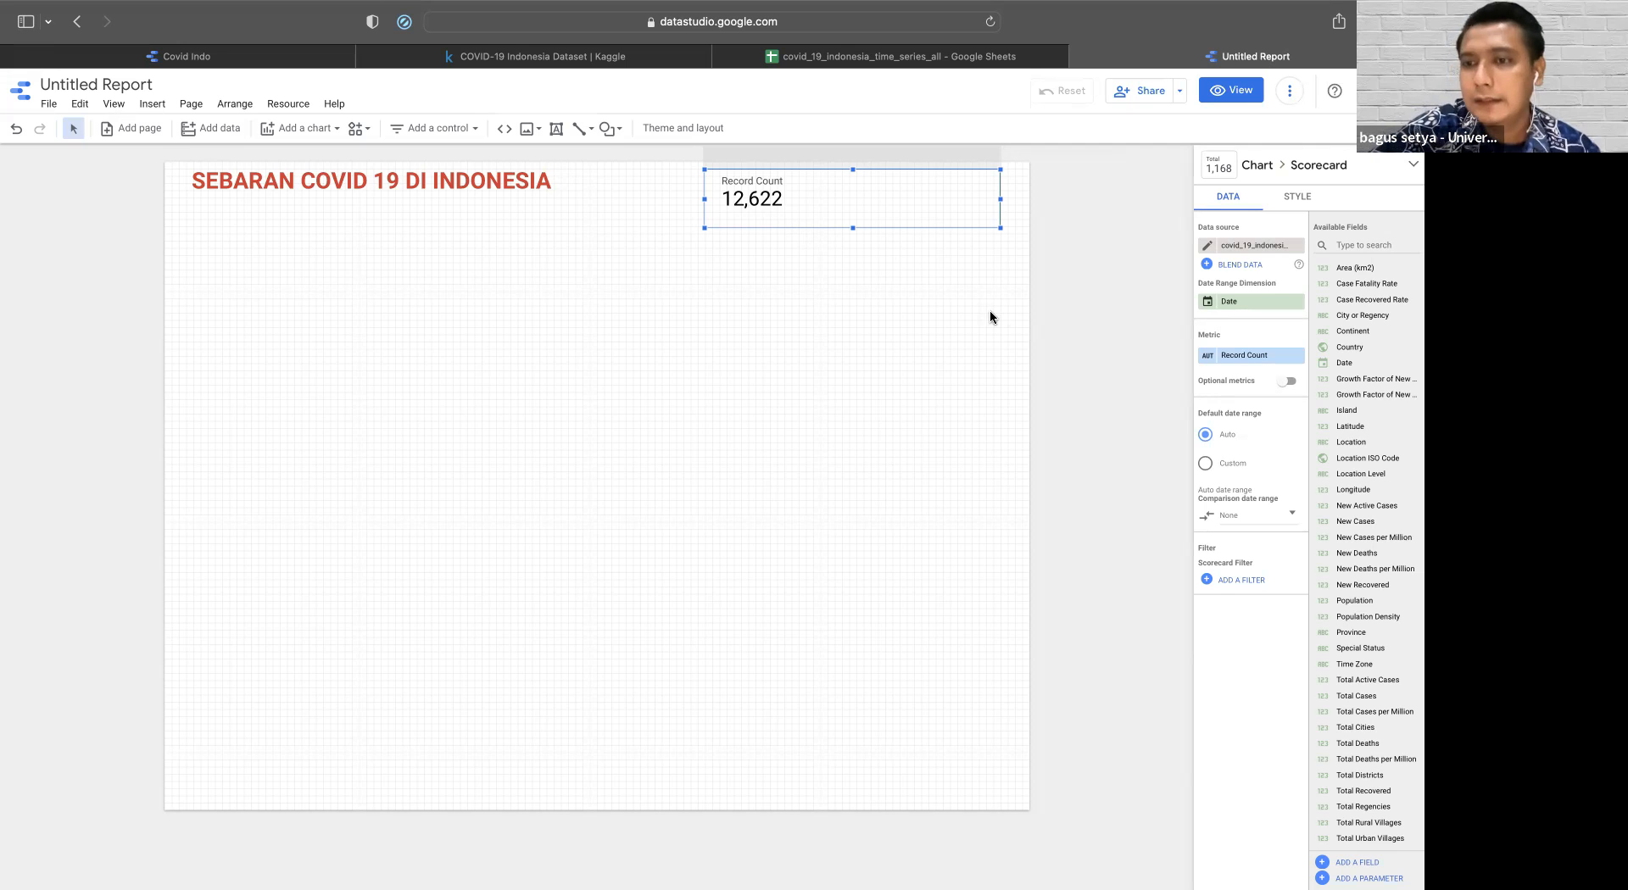
- Set the scorecard's metric to New Active Cases
{"action": "left_click", "coordinate": [1256, 362]}
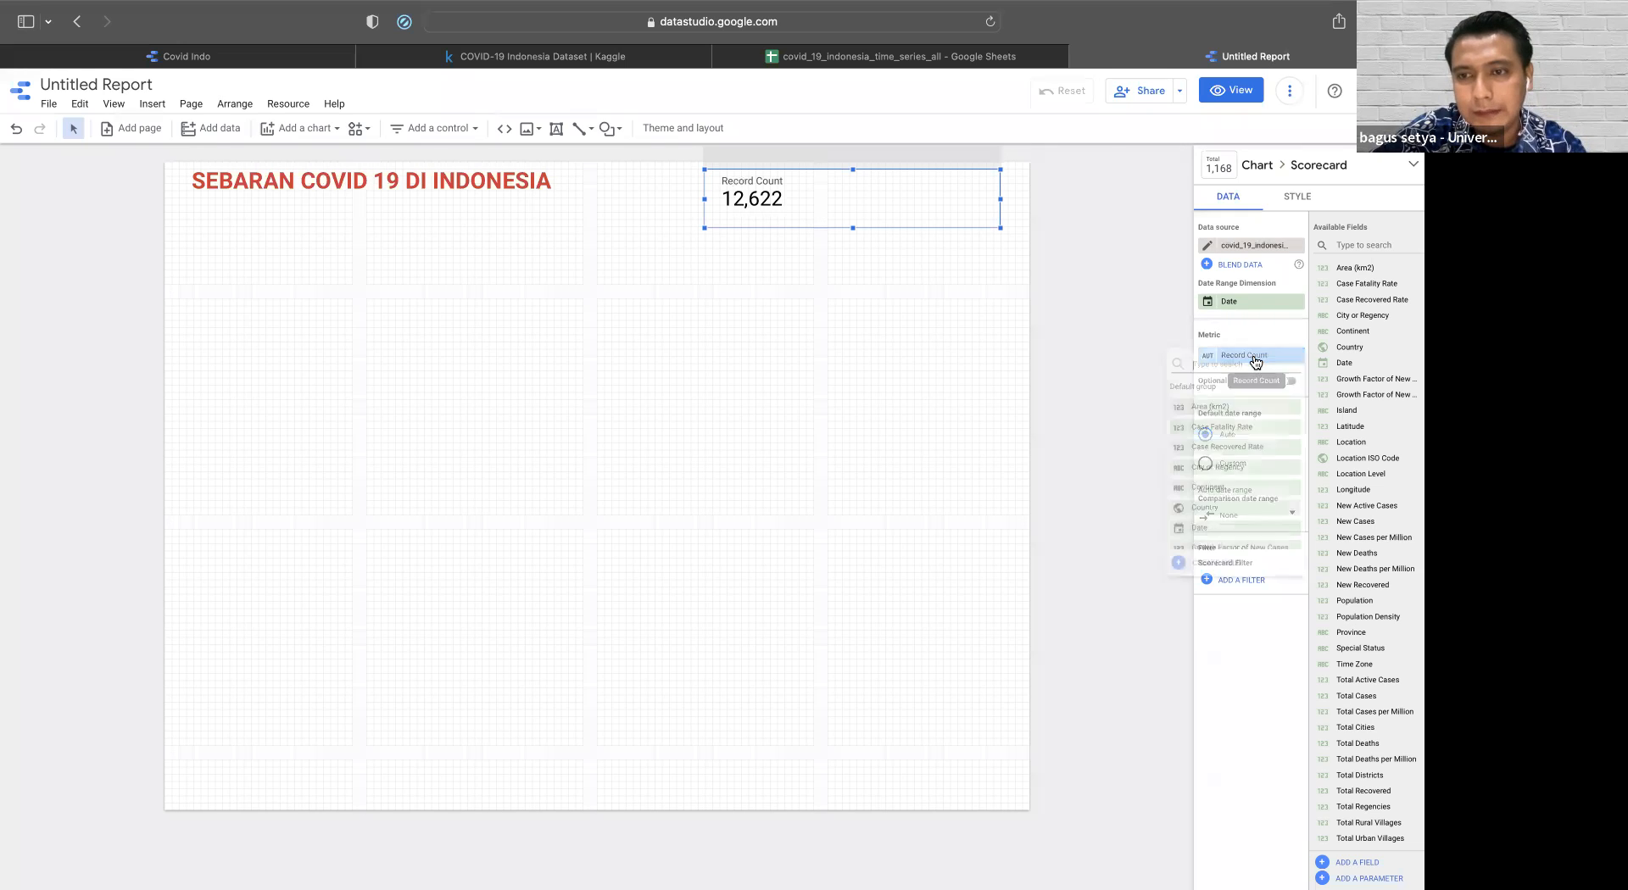
{"action": "left_click", "coordinate": [1149, 331]}
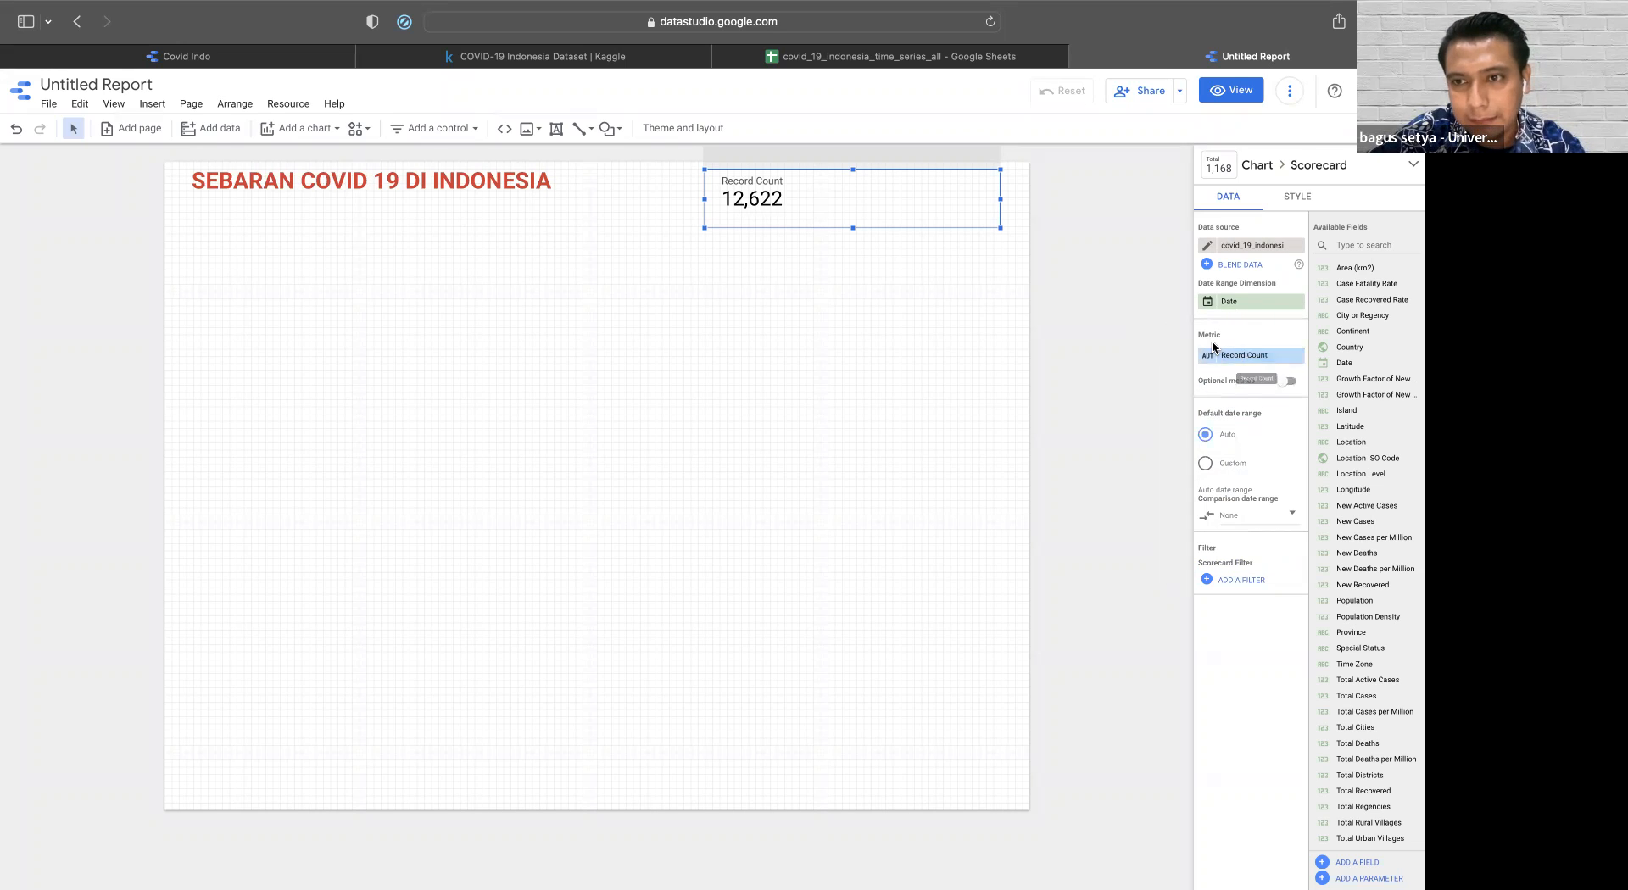
{"action": "left_click", "coordinate": [1238, 360]}
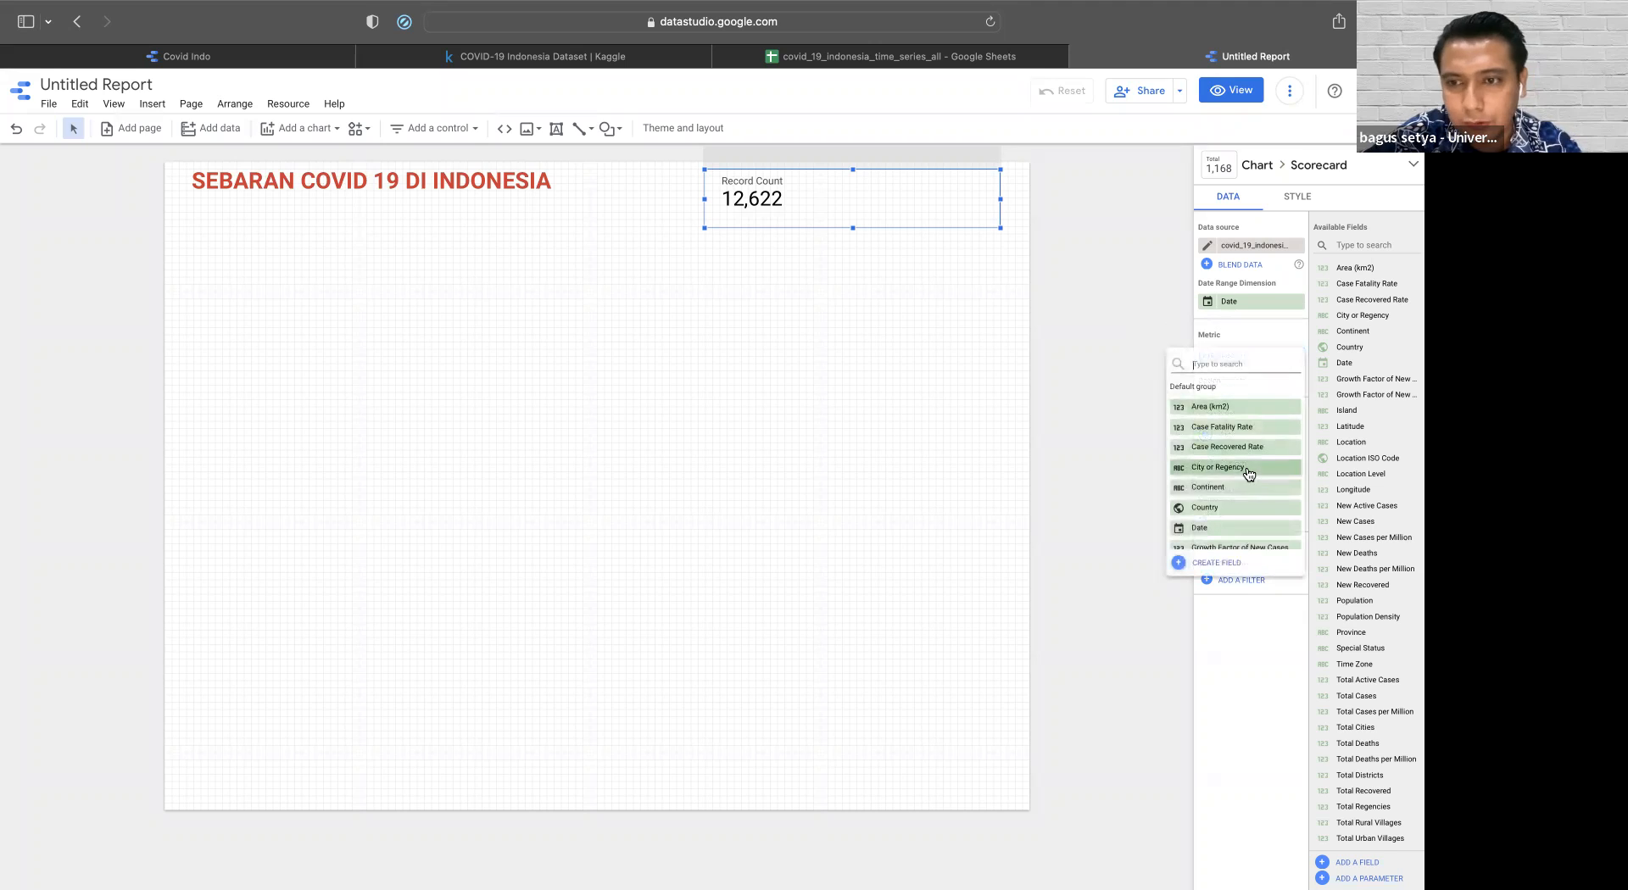
{"action": "scroll", "coordinate": [1237, 513], "scroll_direction": "down", "scroll_amount": 1}
{"action": "scroll", "coordinate": [1237, 515], "scroll_direction": "down", "scroll_amount": 5}
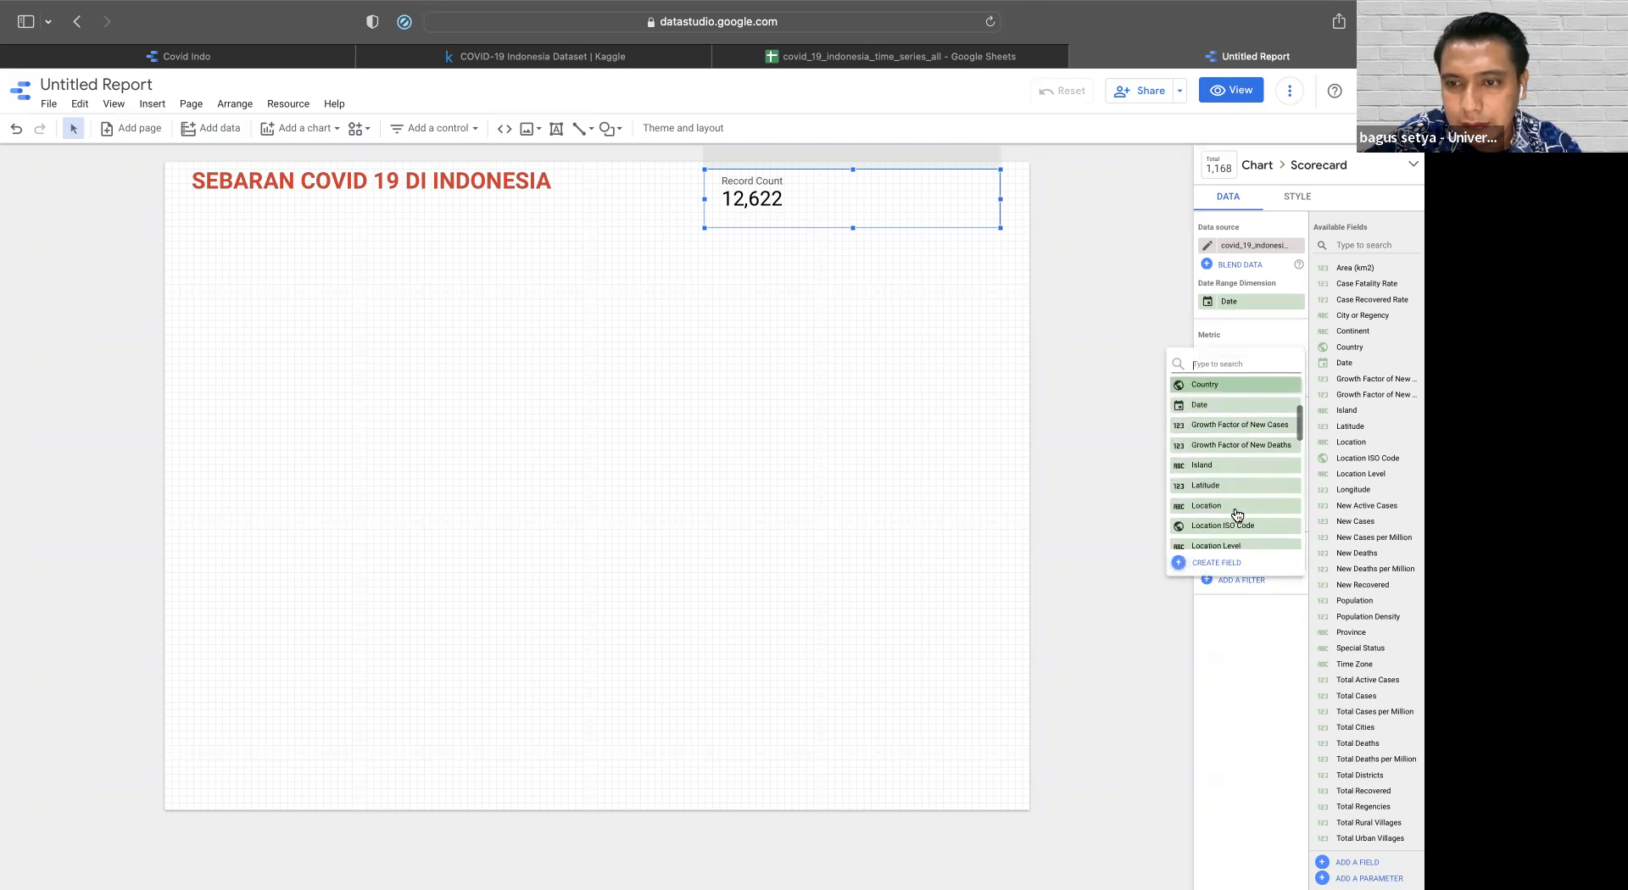
{"action": "scroll", "coordinate": [1237, 514], "scroll_direction": "down", "scroll_amount": 4}
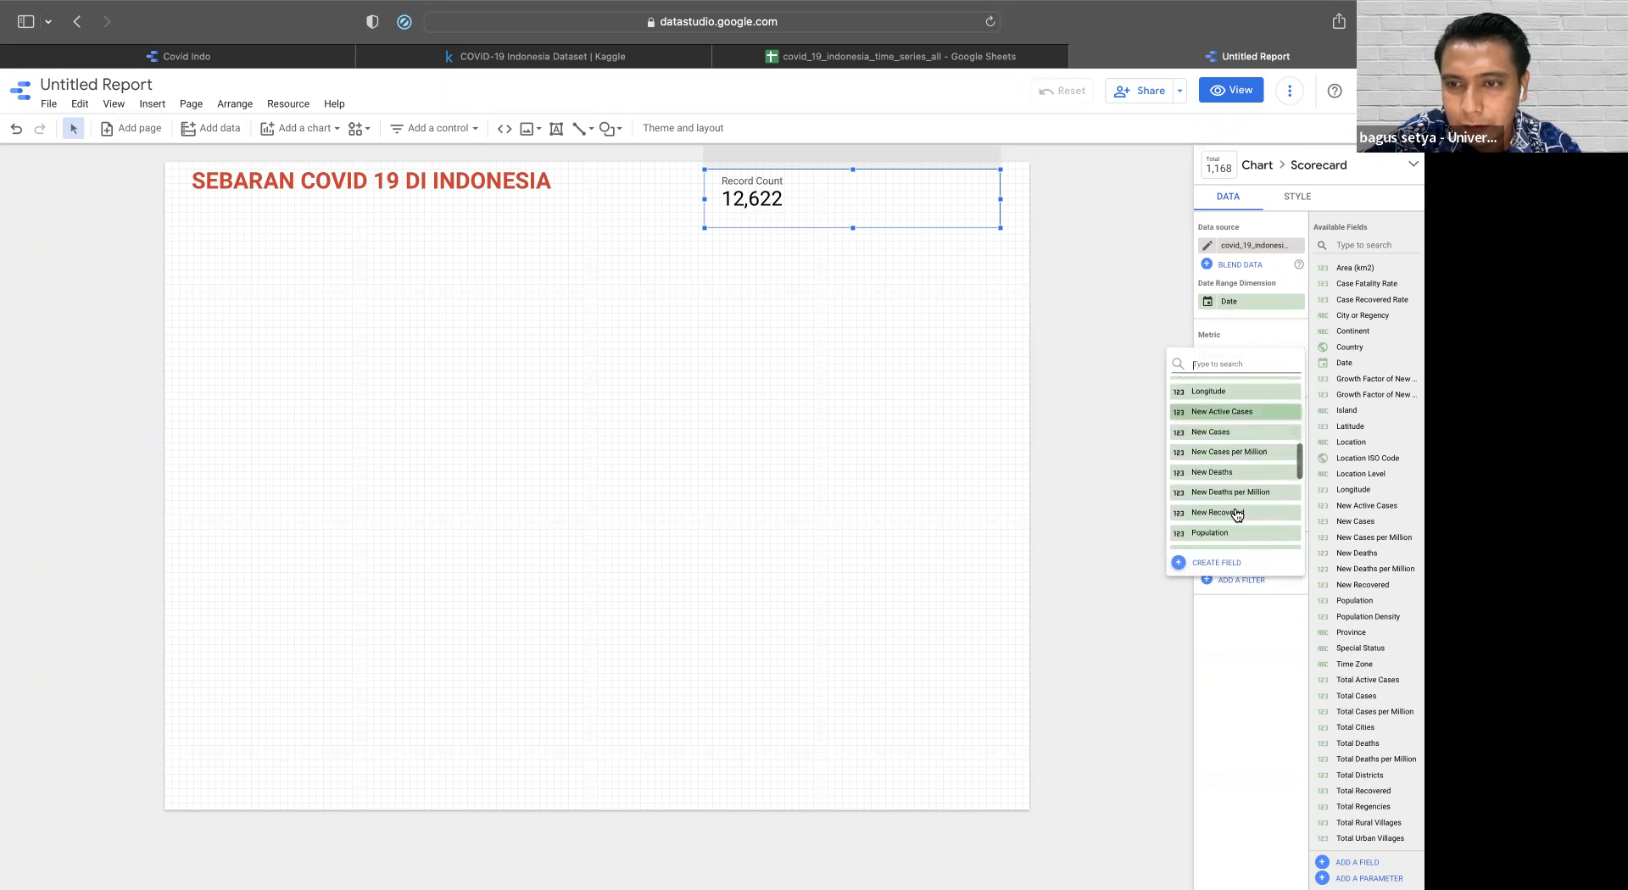
{"action": "scroll", "coordinate": [1237, 514], "scroll_direction": "up", "scroll_amount": 2}
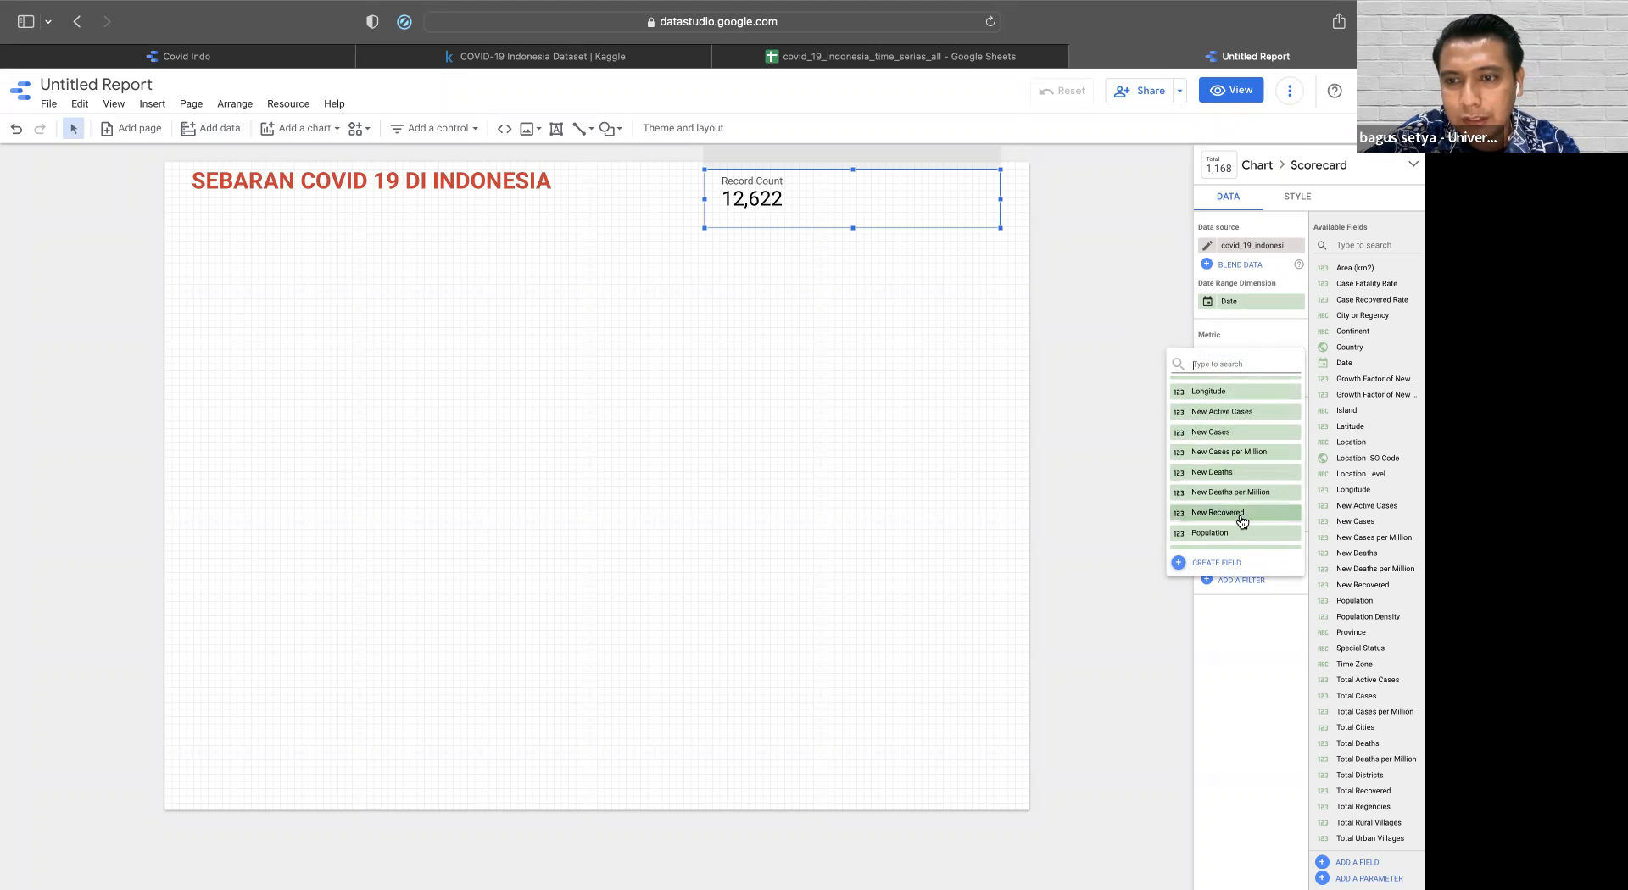
{"action": "left_click", "coordinate": [1239, 420]}
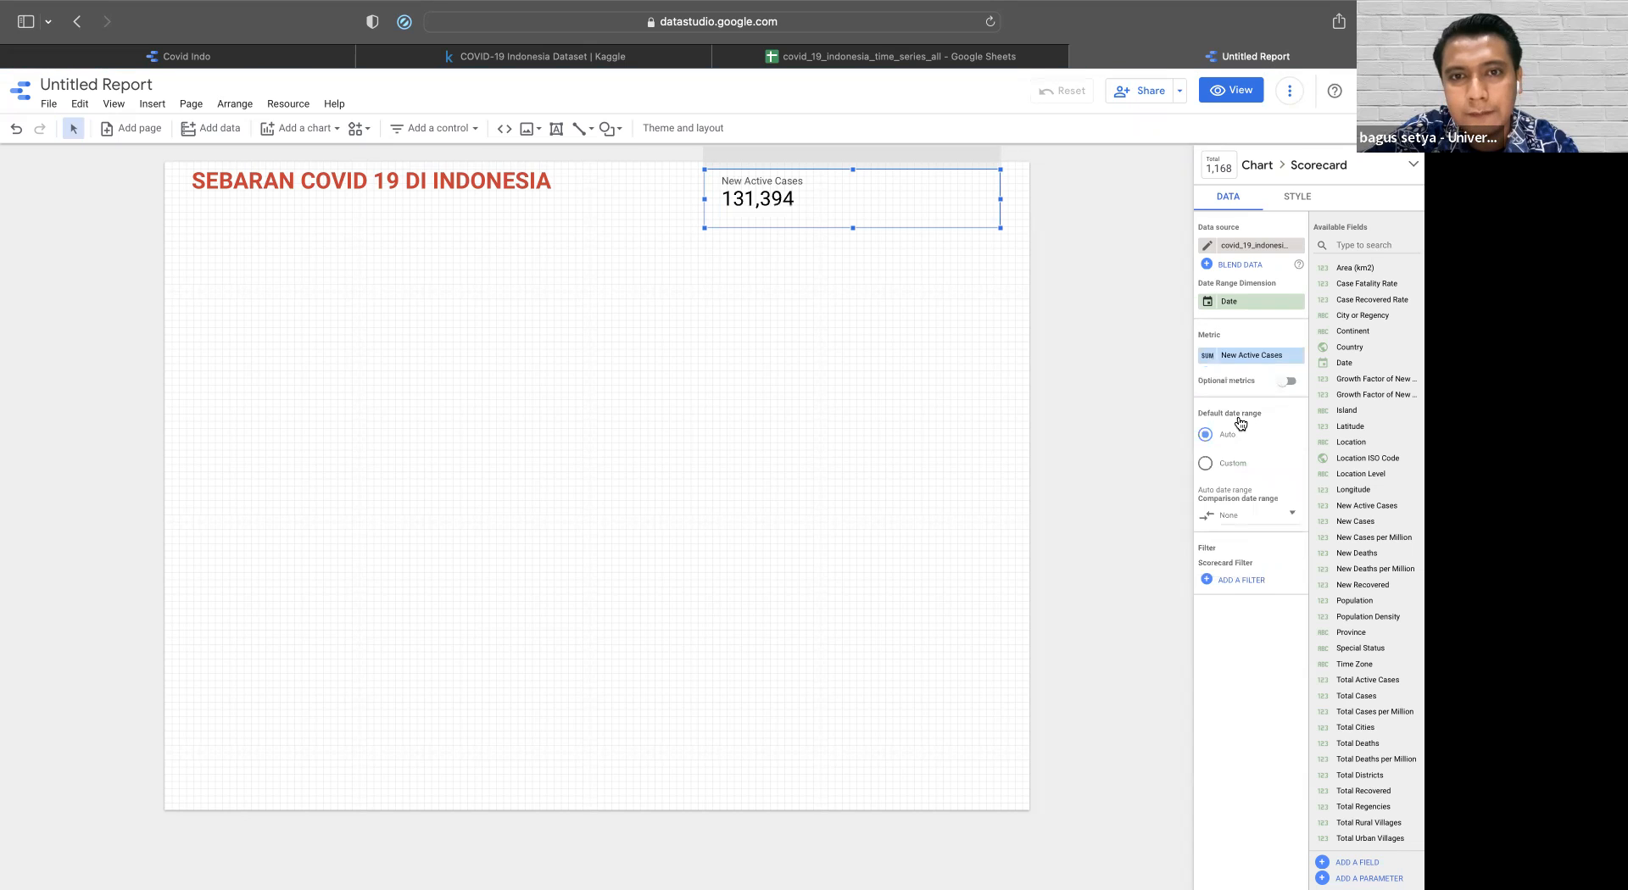
- Set the scorecard's metric to New Cases
{"action": "left_click", "coordinate": [1253, 362]}
{"action": "scroll", "coordinate": [1232, 484], "scroll_direction": "down", "scroll_amount": 1}
{"action": "scroll", "coordinate": [1232, 484], "scroll_direction": "down", "scroll_amount": 3}
{"action": "scroll", "coordinate": [1232, 484], "scroll_direction": "down", "scroll_amount": 3}
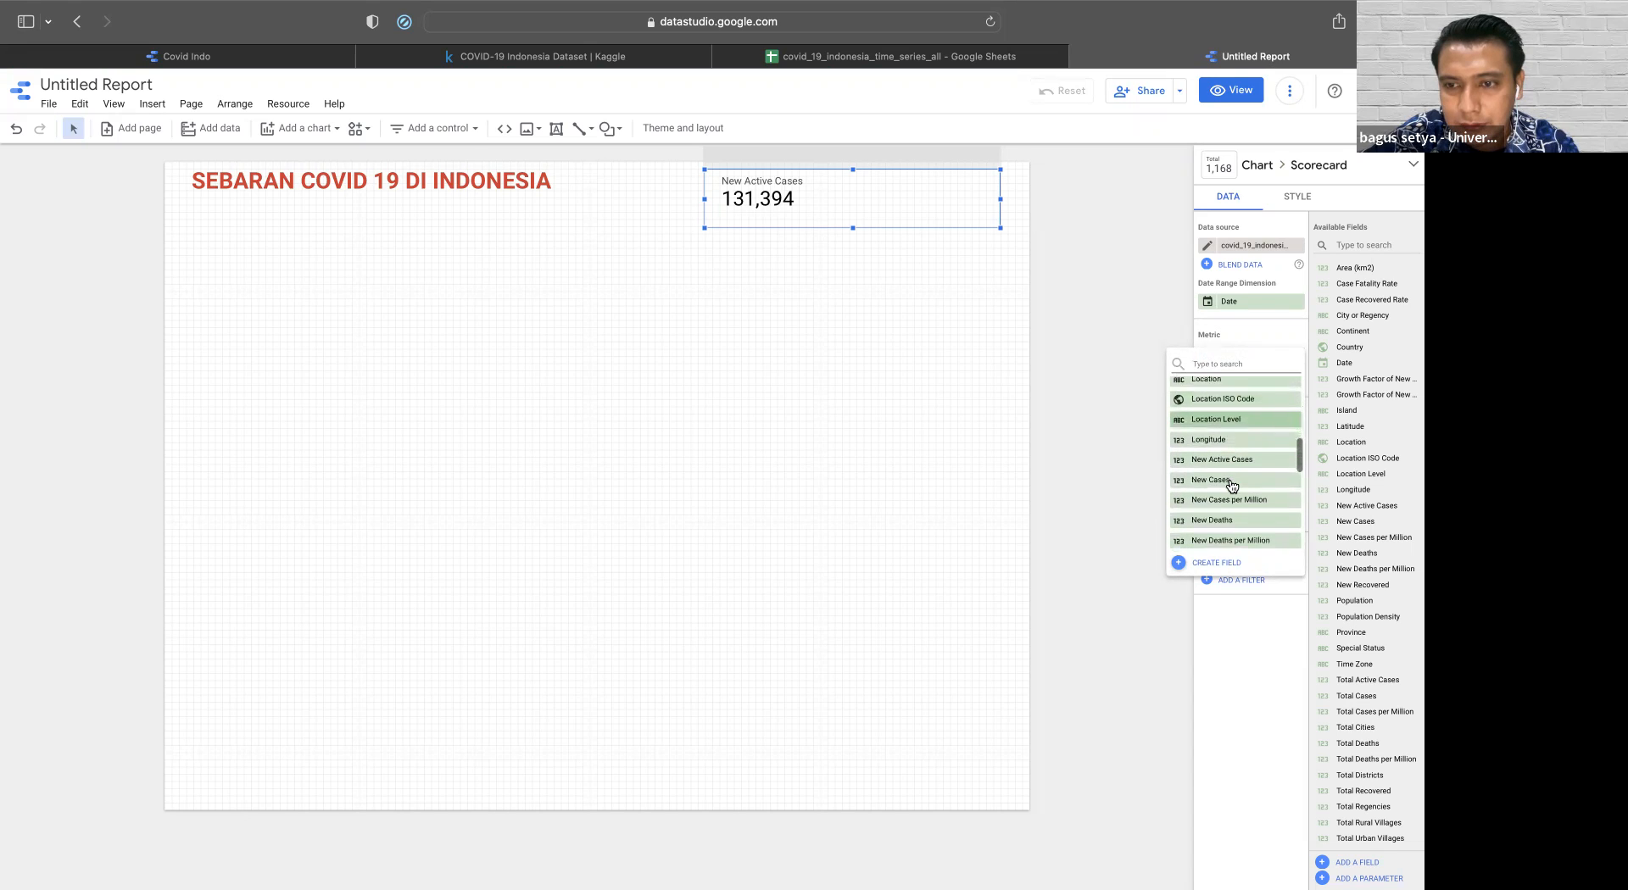
{"action": "left_click", "coordinate": [1217, 478]}
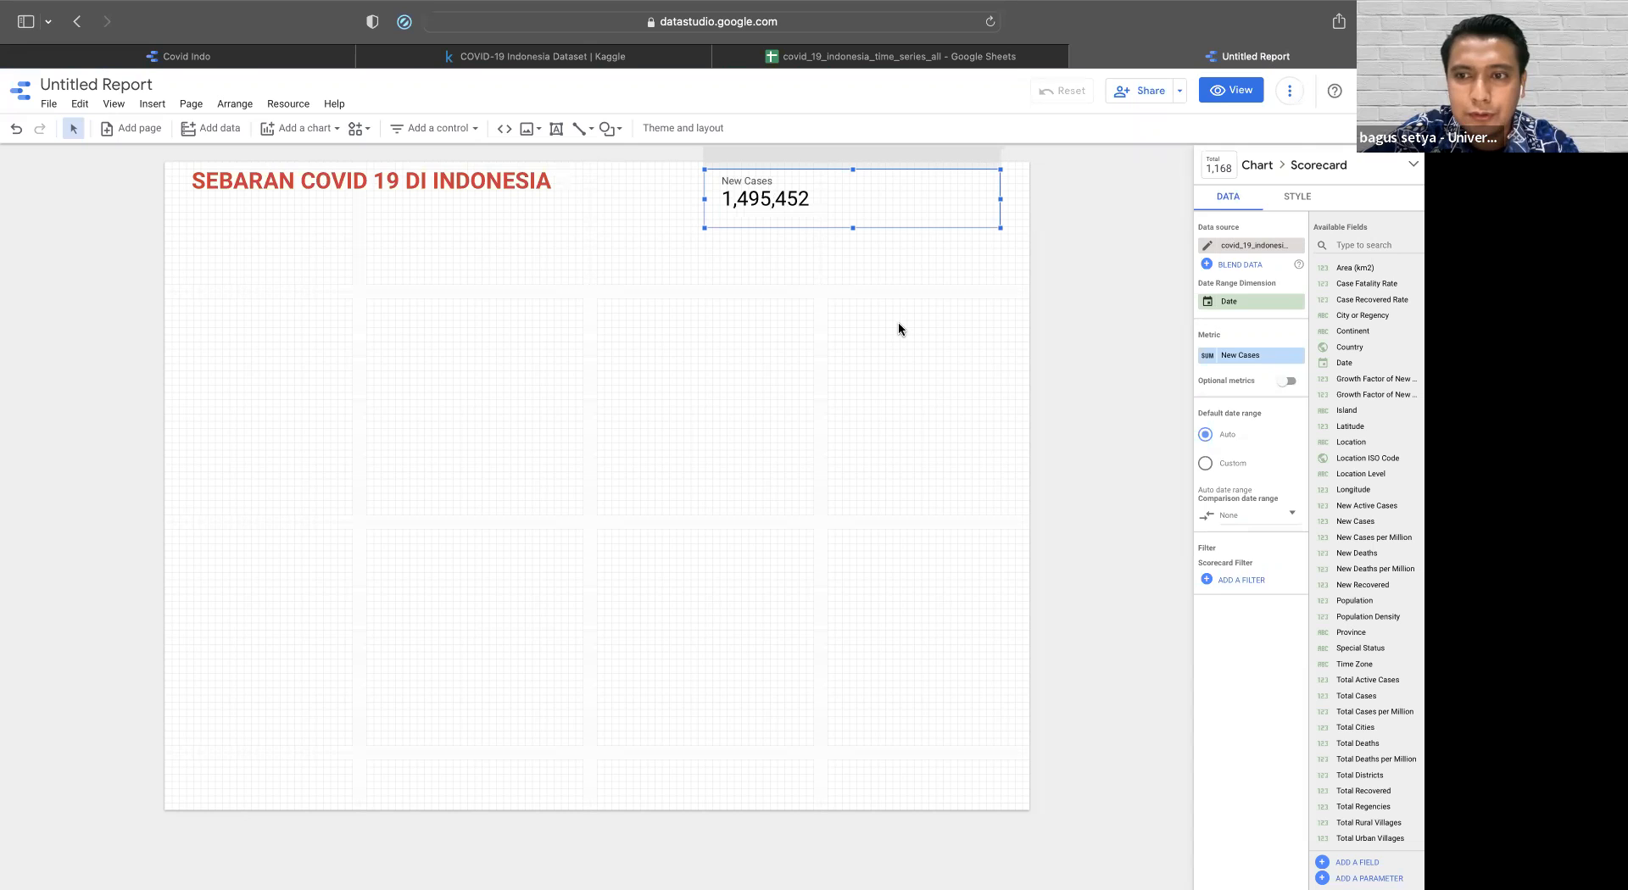
- Rename the scorecard's New Cases metric to "Total Kasus" and use Sum as its aggregation
{"action": "left_click", "coordinate": [1212, 361]}
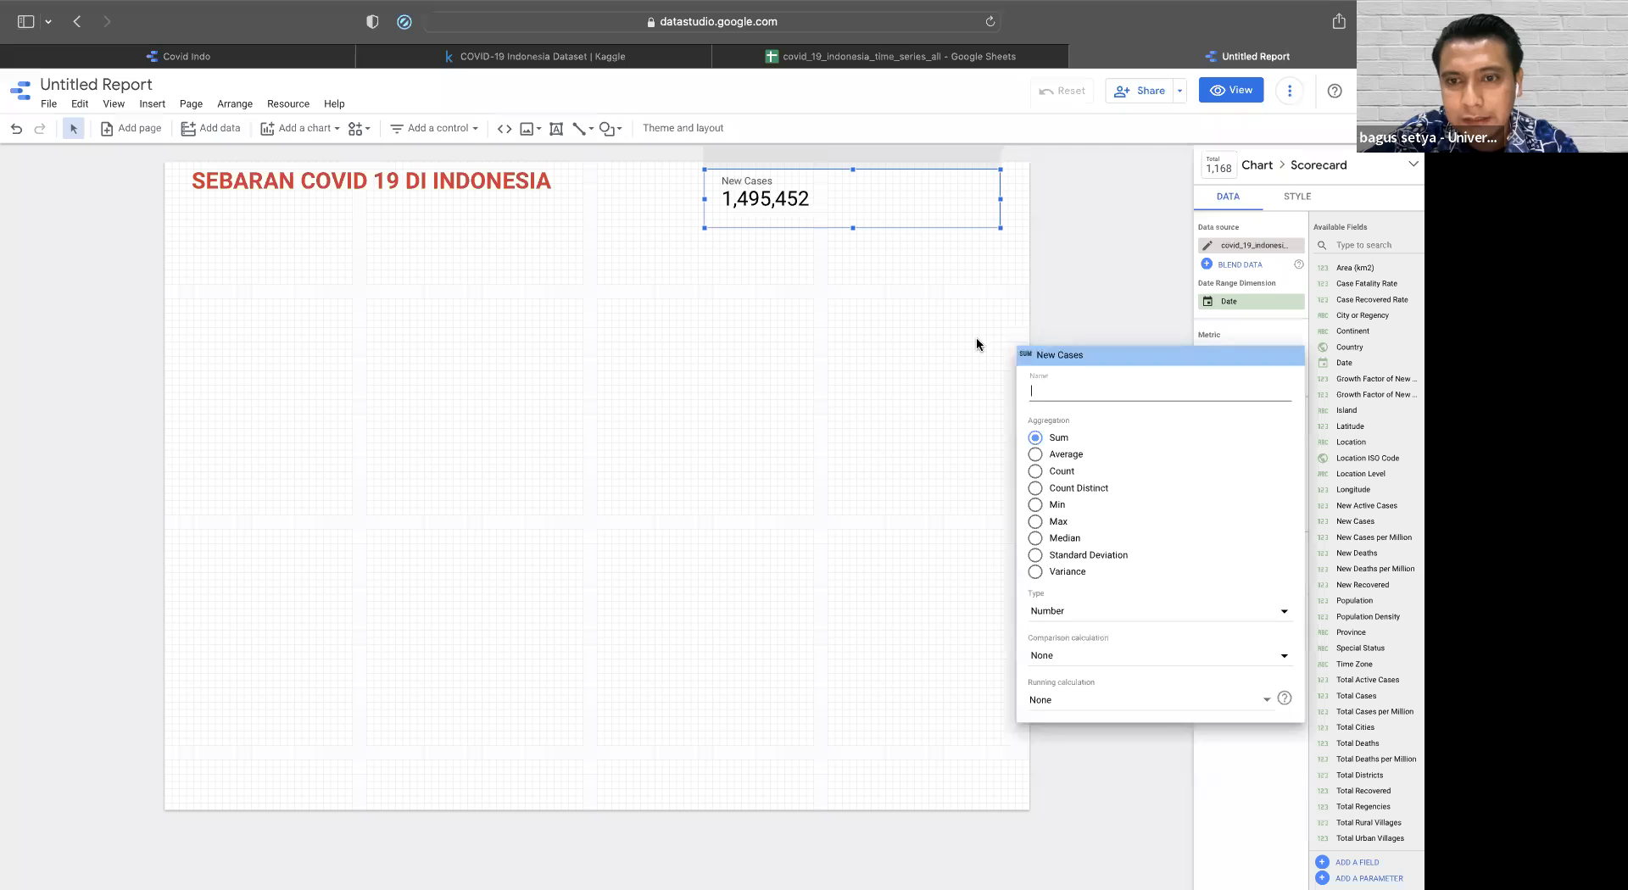
{"action": "left_click", "coordinate": [1060, 455]}
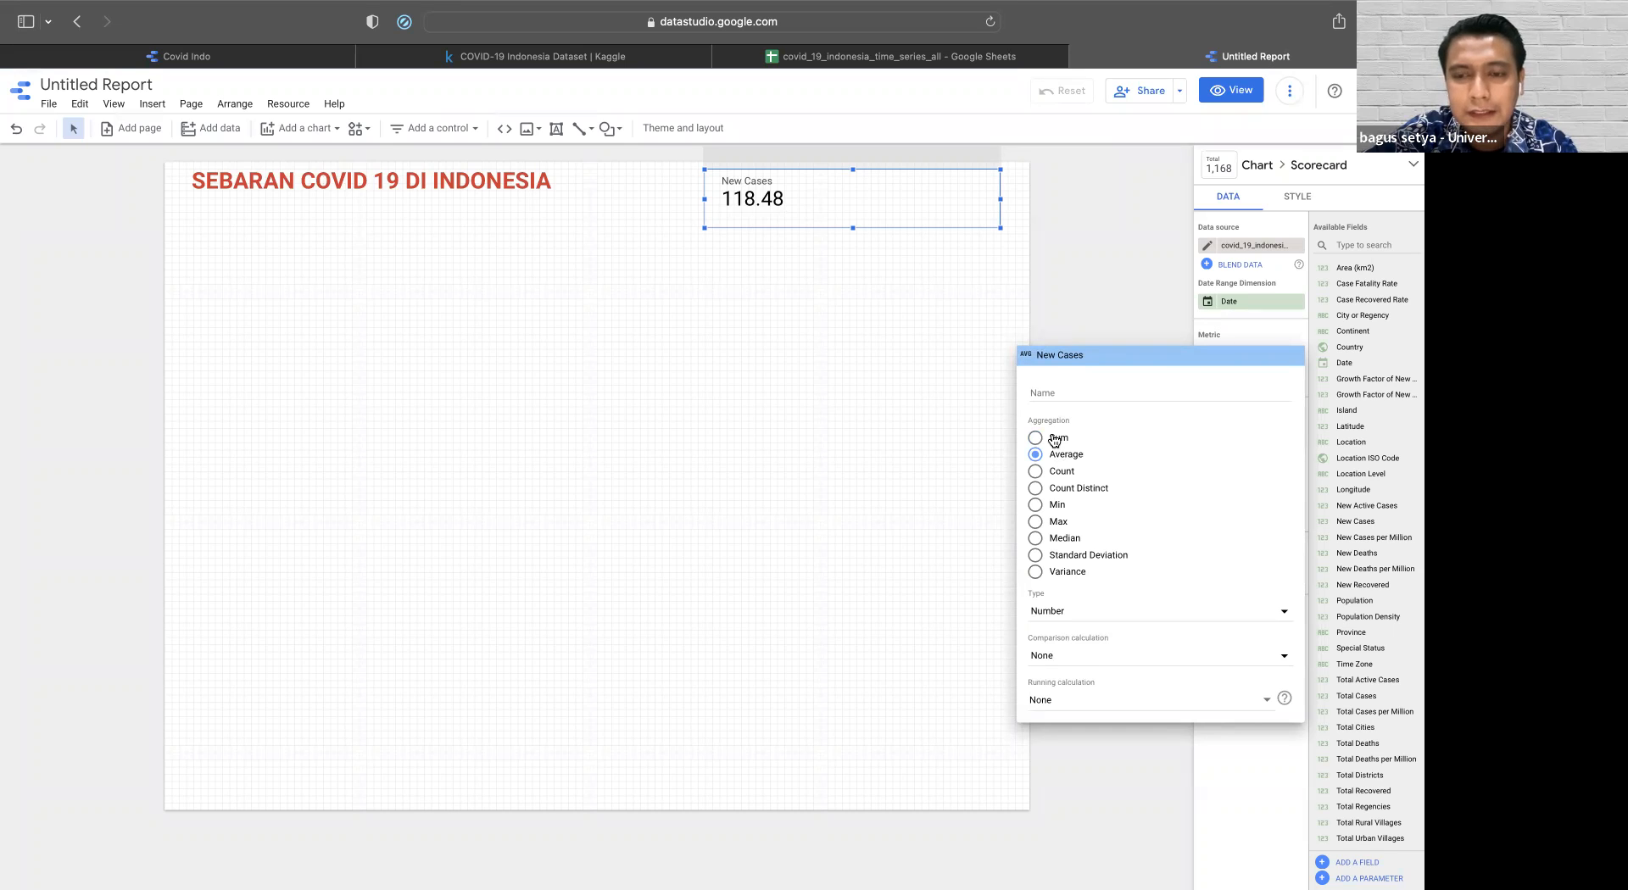
{"action": "left_click", "coordinate": [1054, 438]}
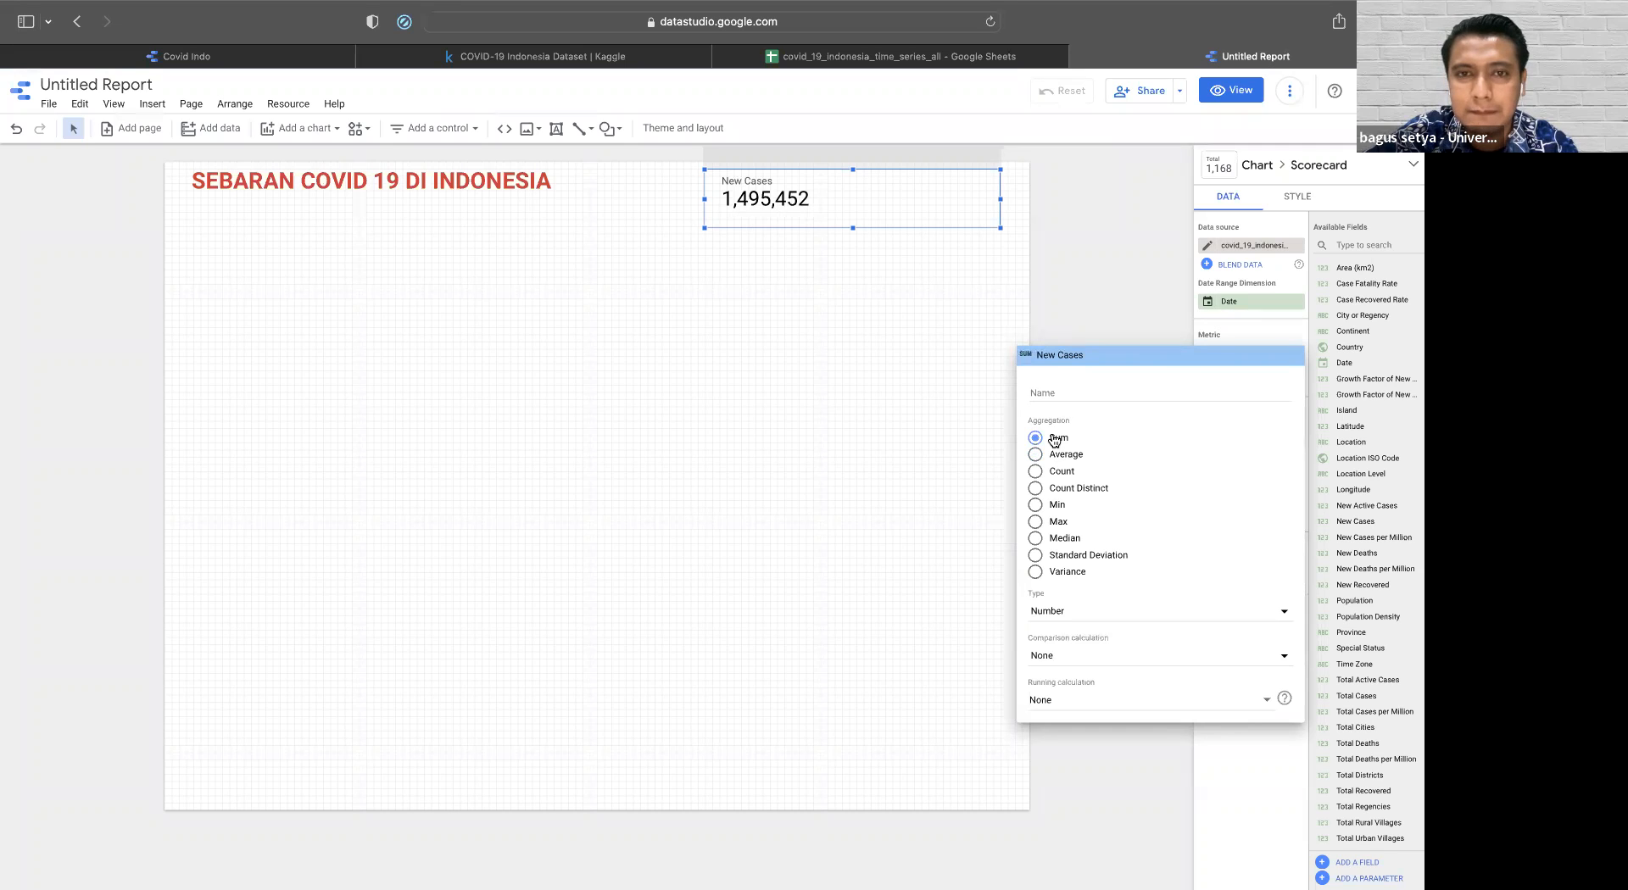
{"action": "left_click", "coordinate": [1079, 381]}
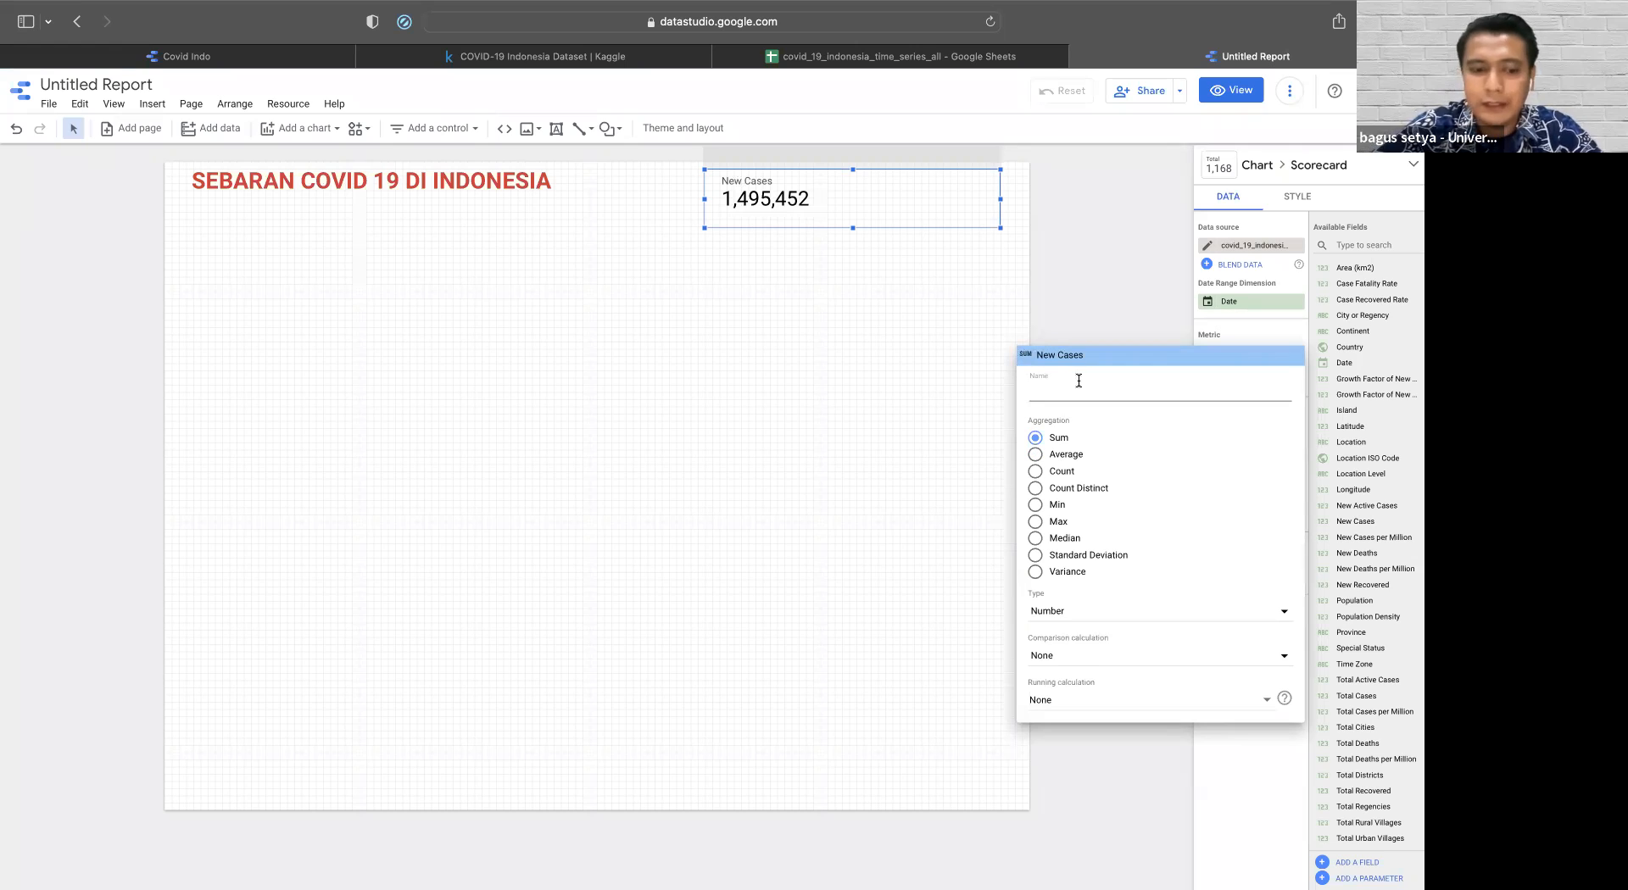
{"action": "type", "text": "Toya"}
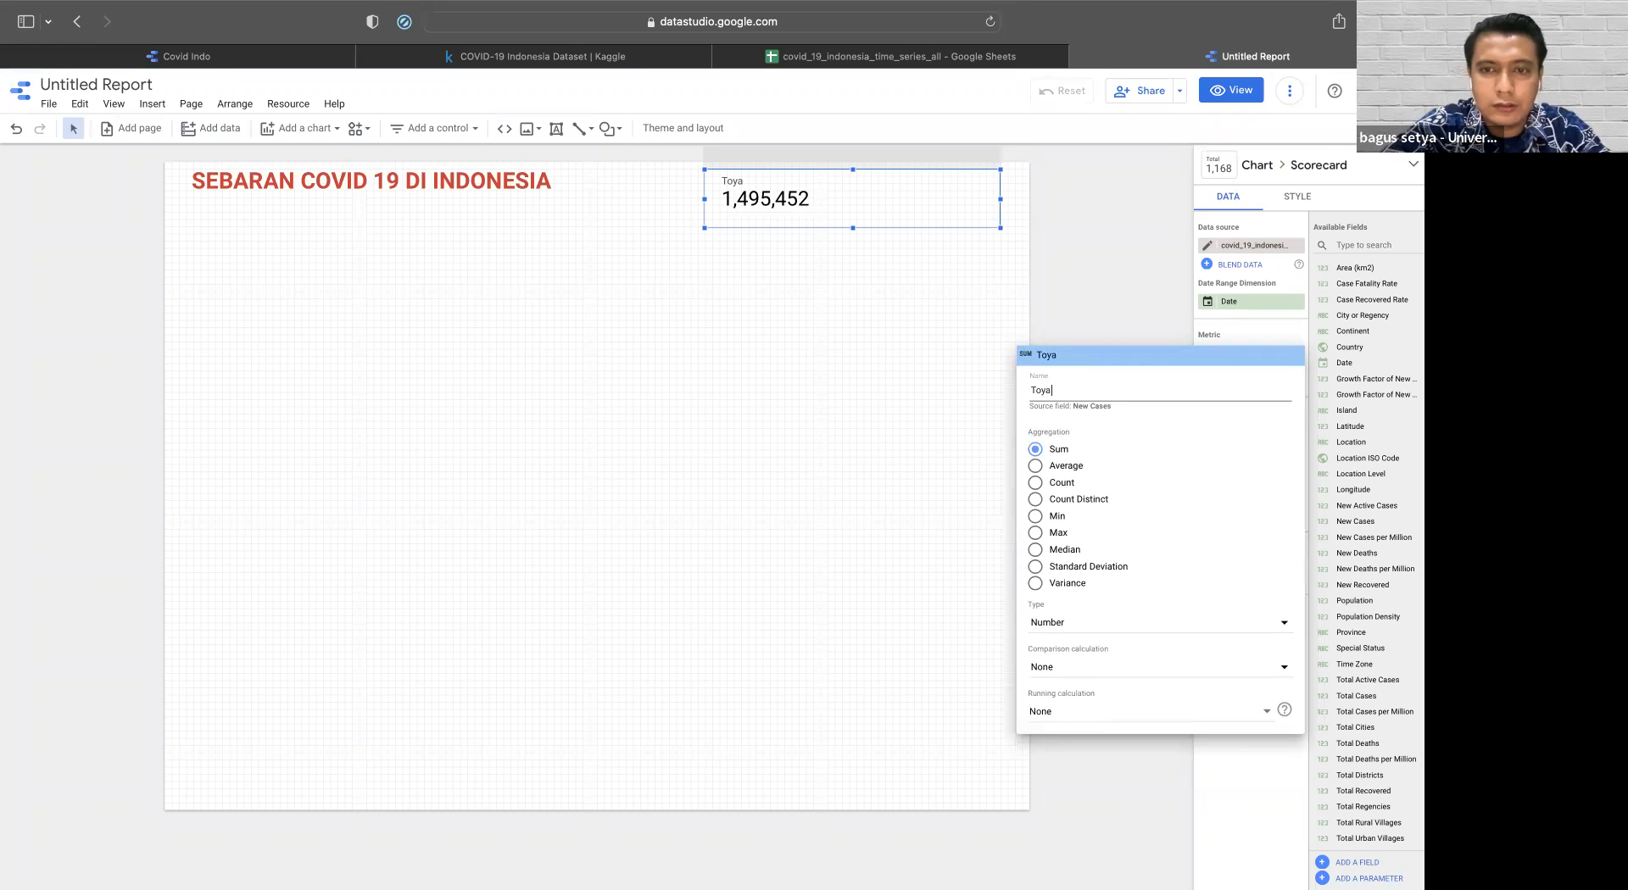
{"action": "key", "text": "BackSpace"}
{"action": "key", "text": "BackSpace"}
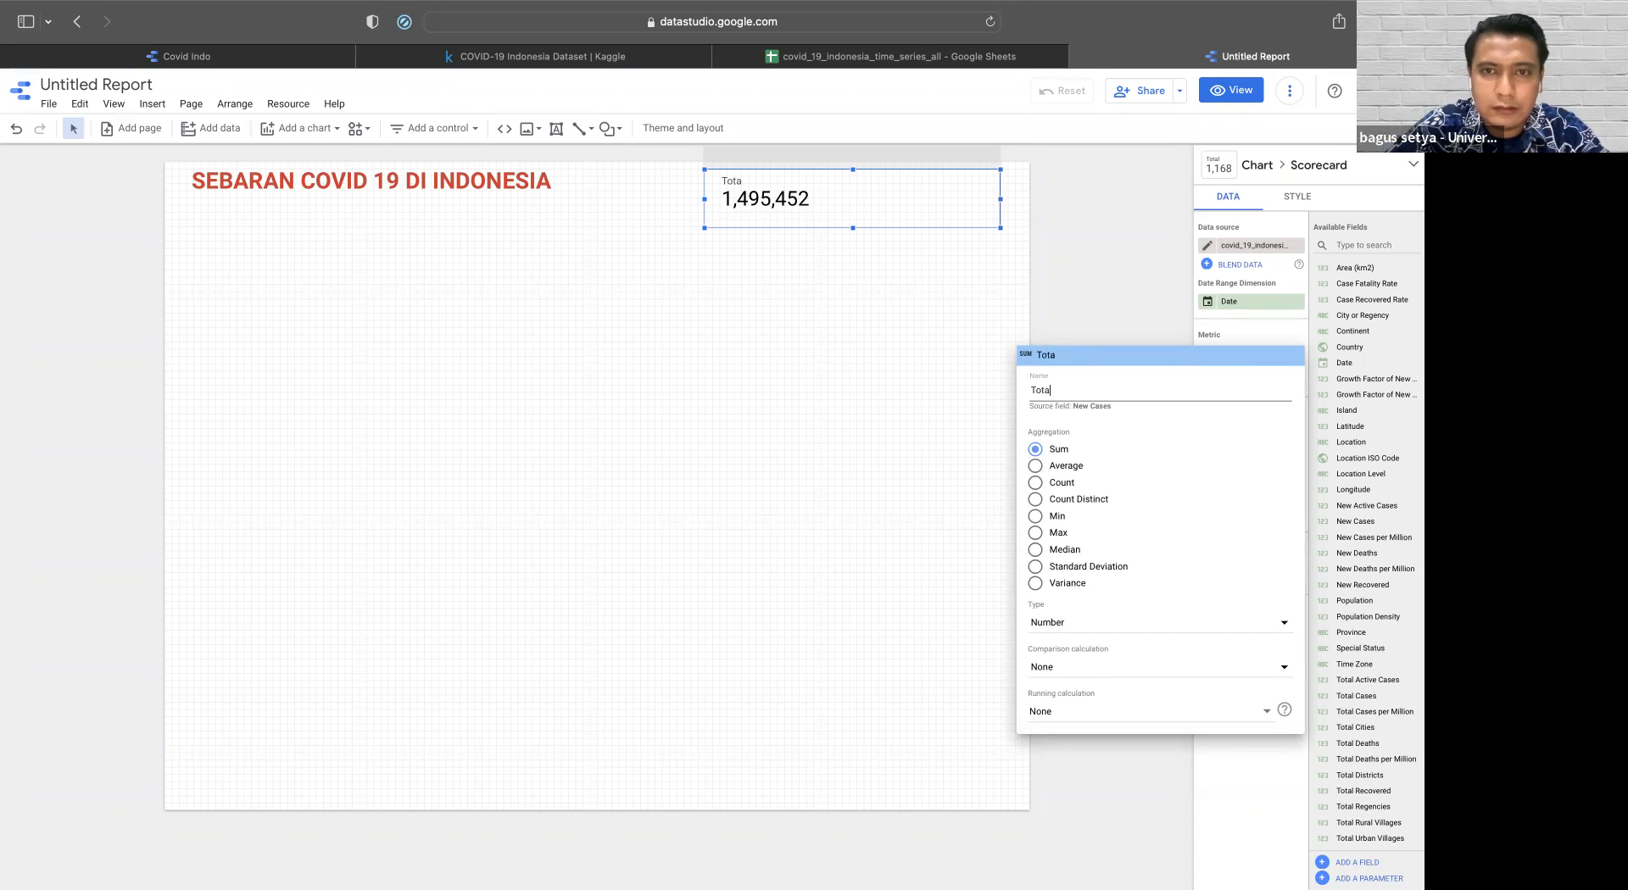
{"action": "type", "text": "tal KAsus"}
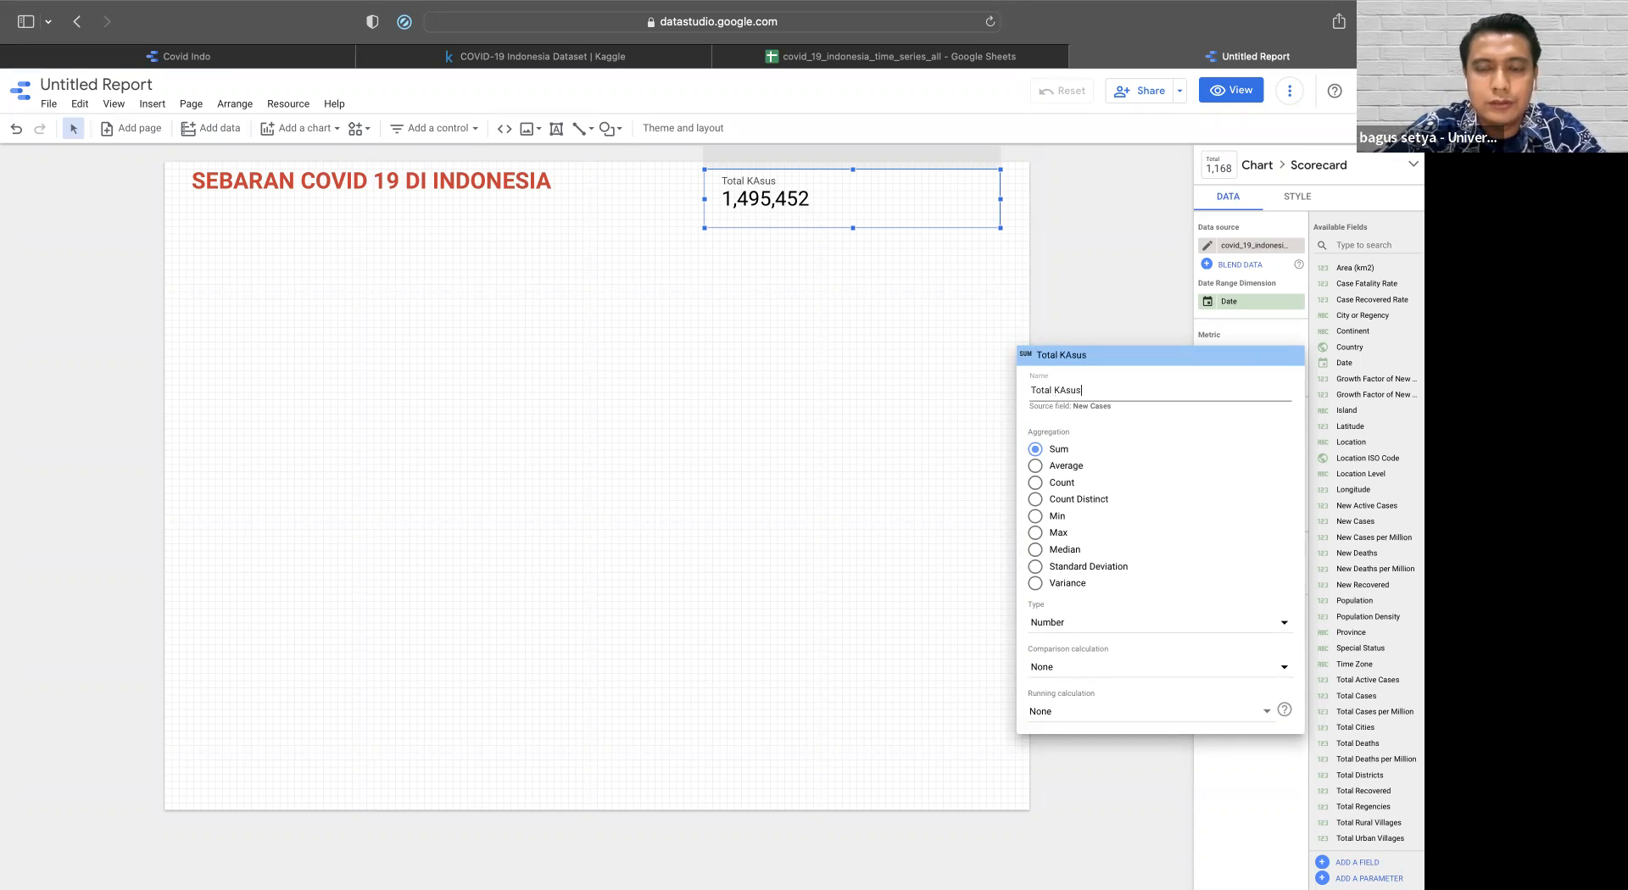
{"action": "left_click", "coordinate": [1066, 390]}
{"action": "key", "text": "BackSpace"}
{"action": "type", "text": "a"}
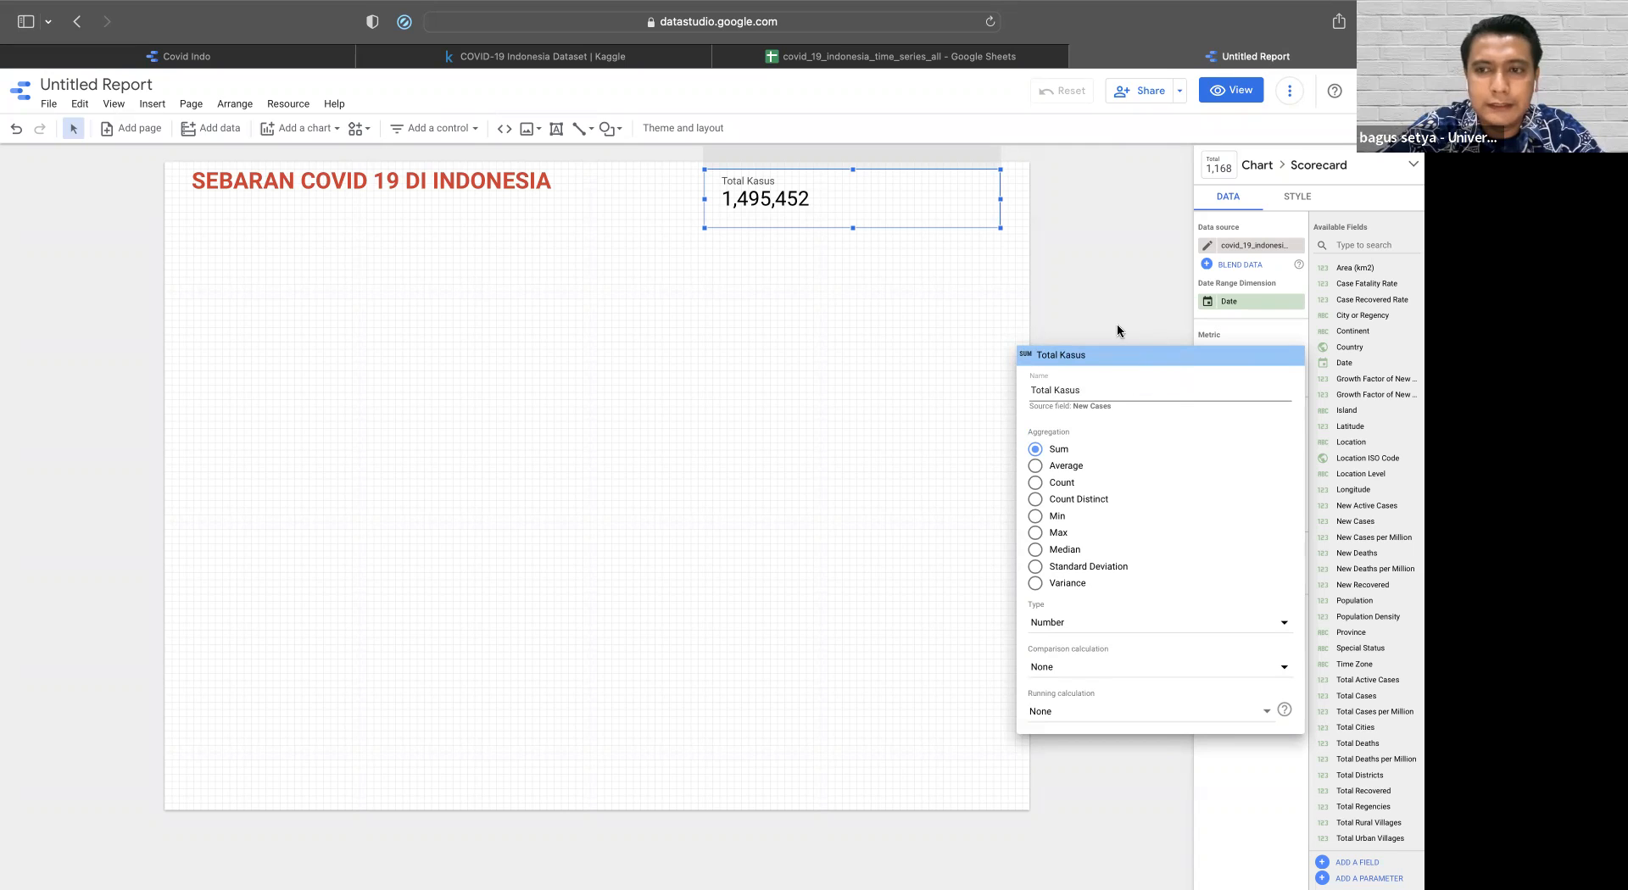
{"action": "left_click", "coordinate": [1098, 299]}
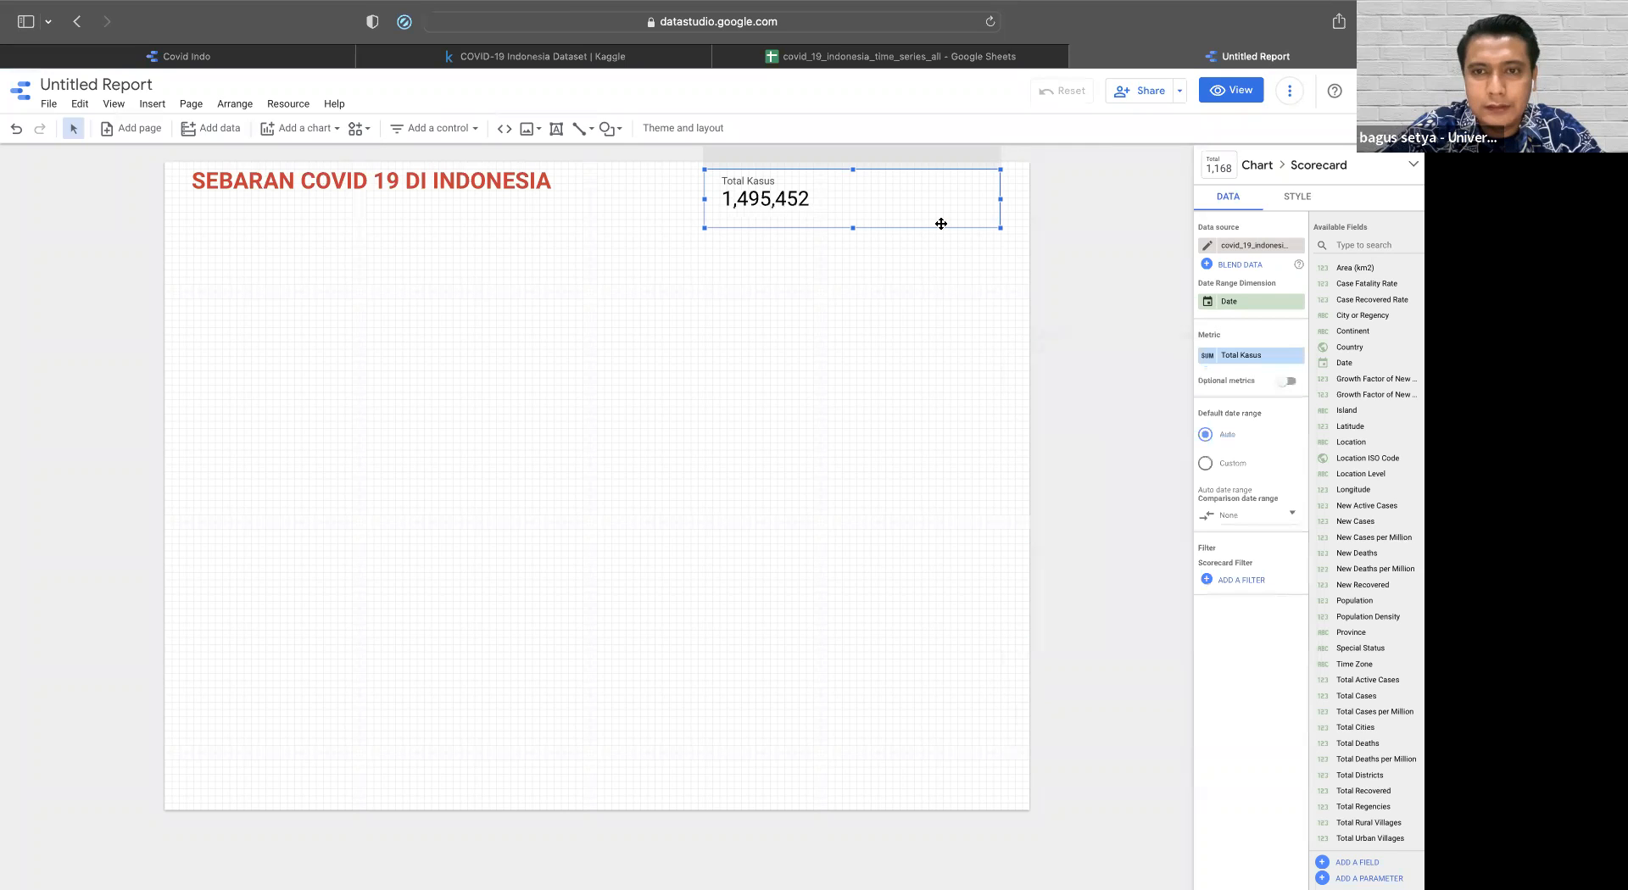
- Adjust the scorecard's position and width so it lines up with the report title, slightly inset from the page's right edge
{"action": "left_click_drag", "start_coordinate": [938, 222], "coordinate": [1007, 202]}
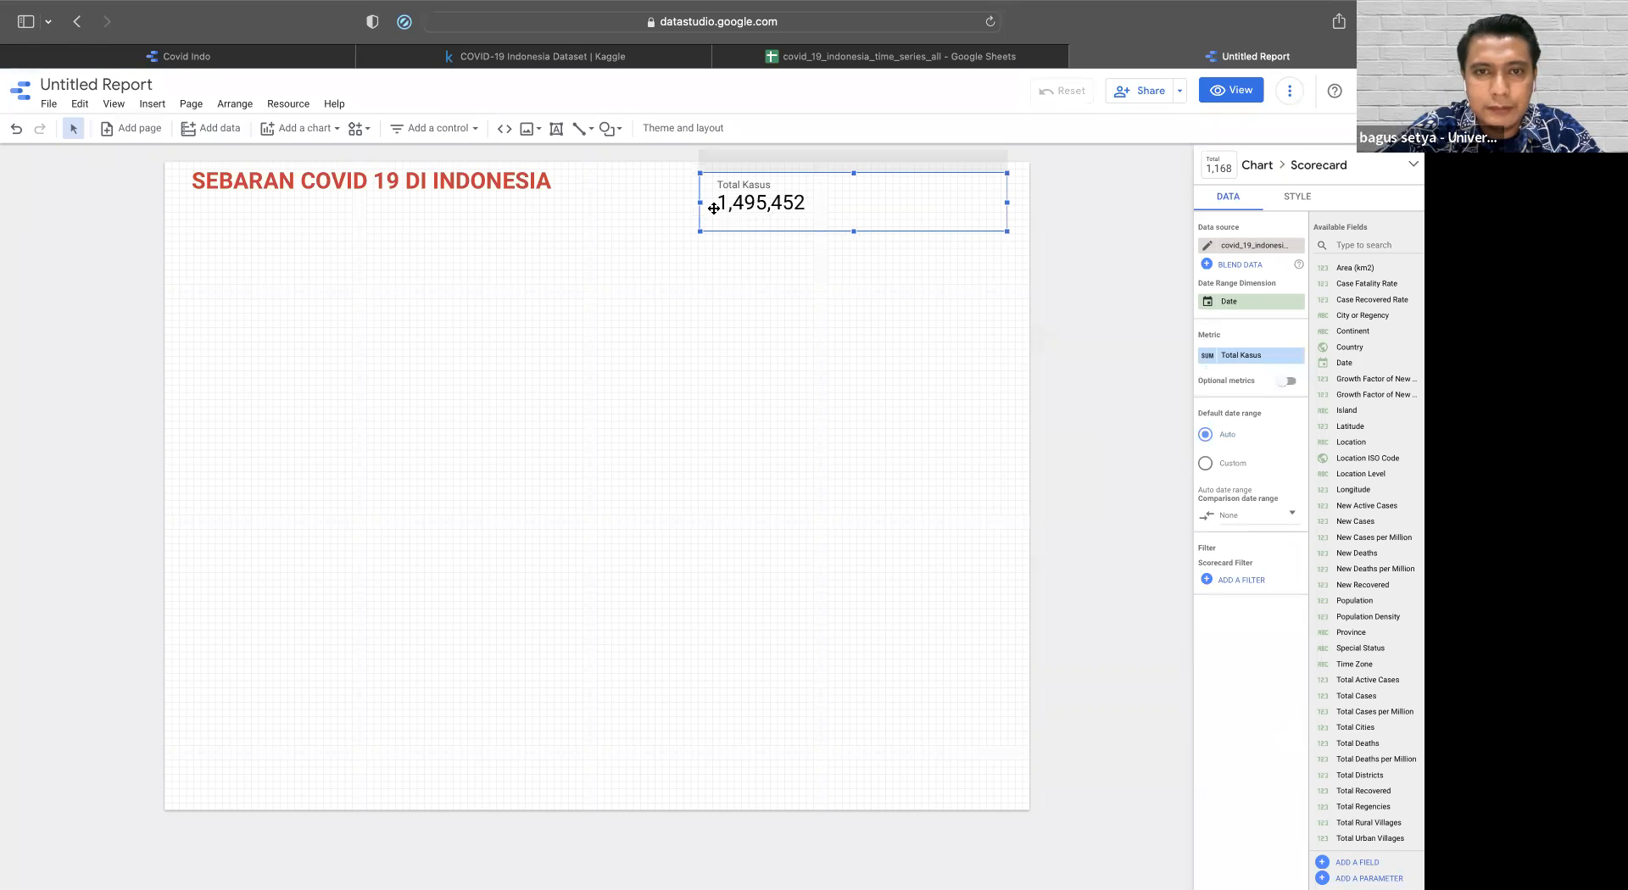
{"action": "left_click_drag", "start_coordinate": [700, 202], "coordinate": [709, 203]}
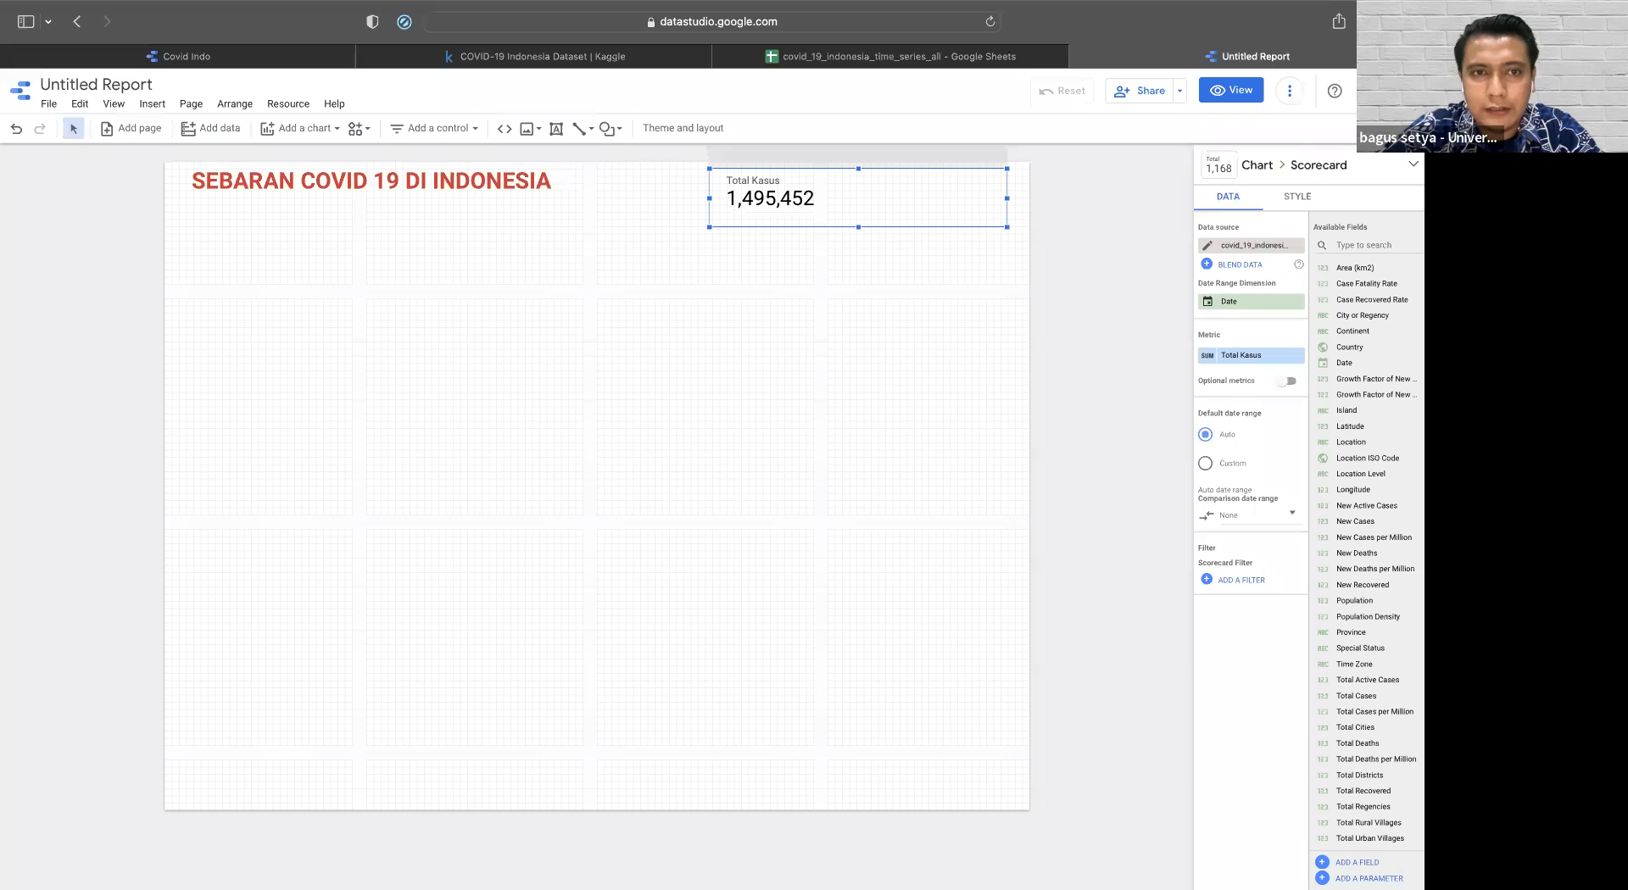
- Fill the Total Kasus scorecard's background with light blue
{"action": "left_click", "coordinate": [1293, 199]}
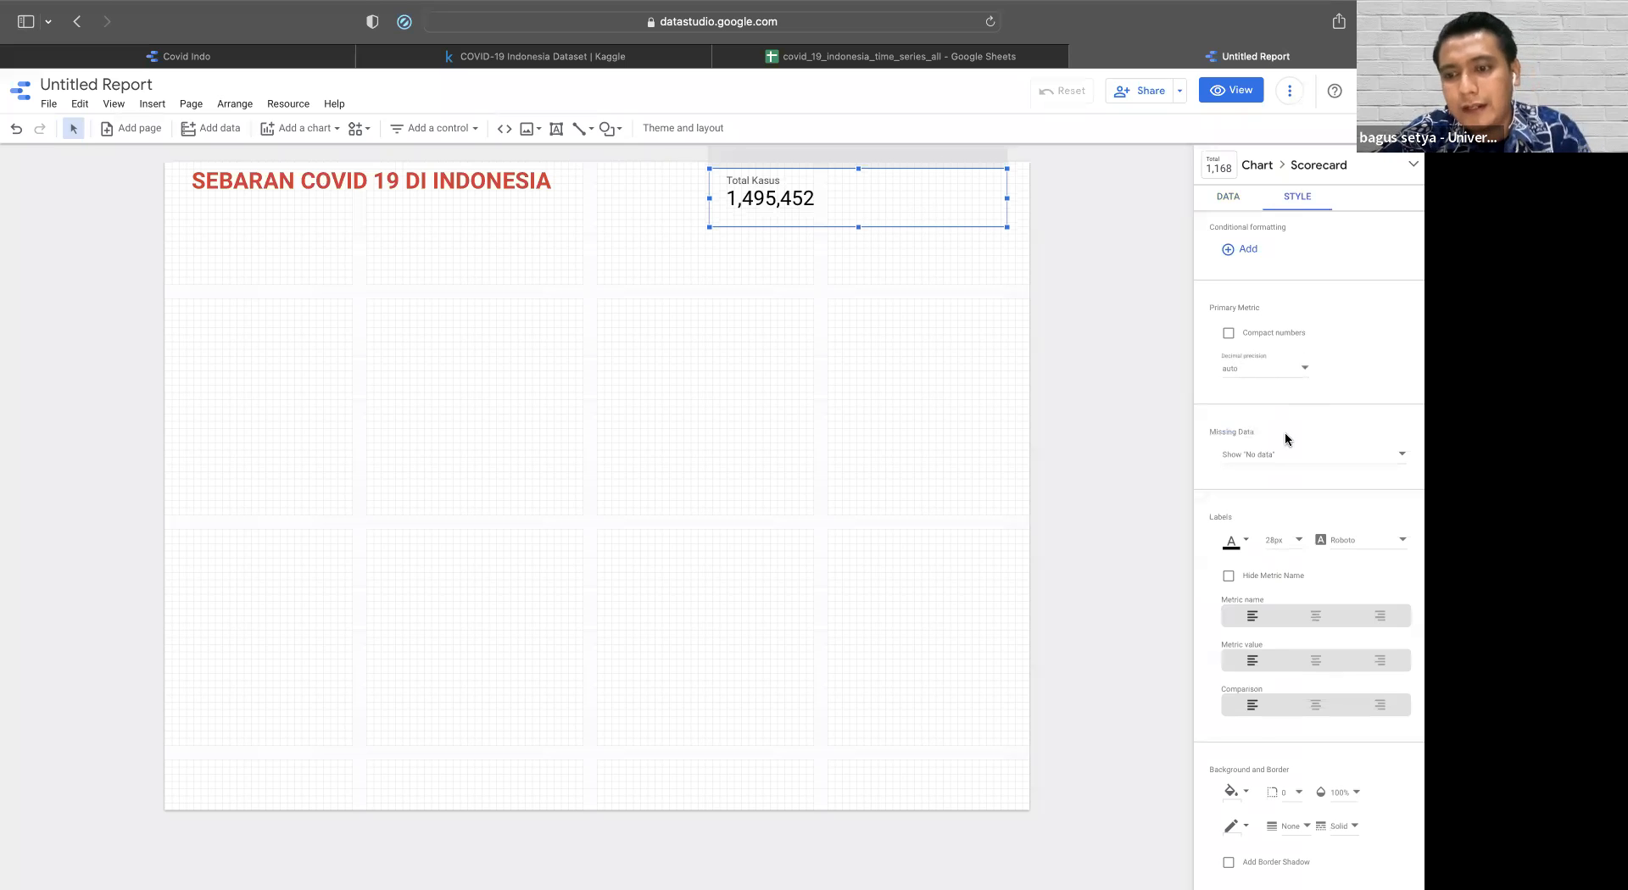
{"action": "left_click", "coordinate": [1231, 791]}
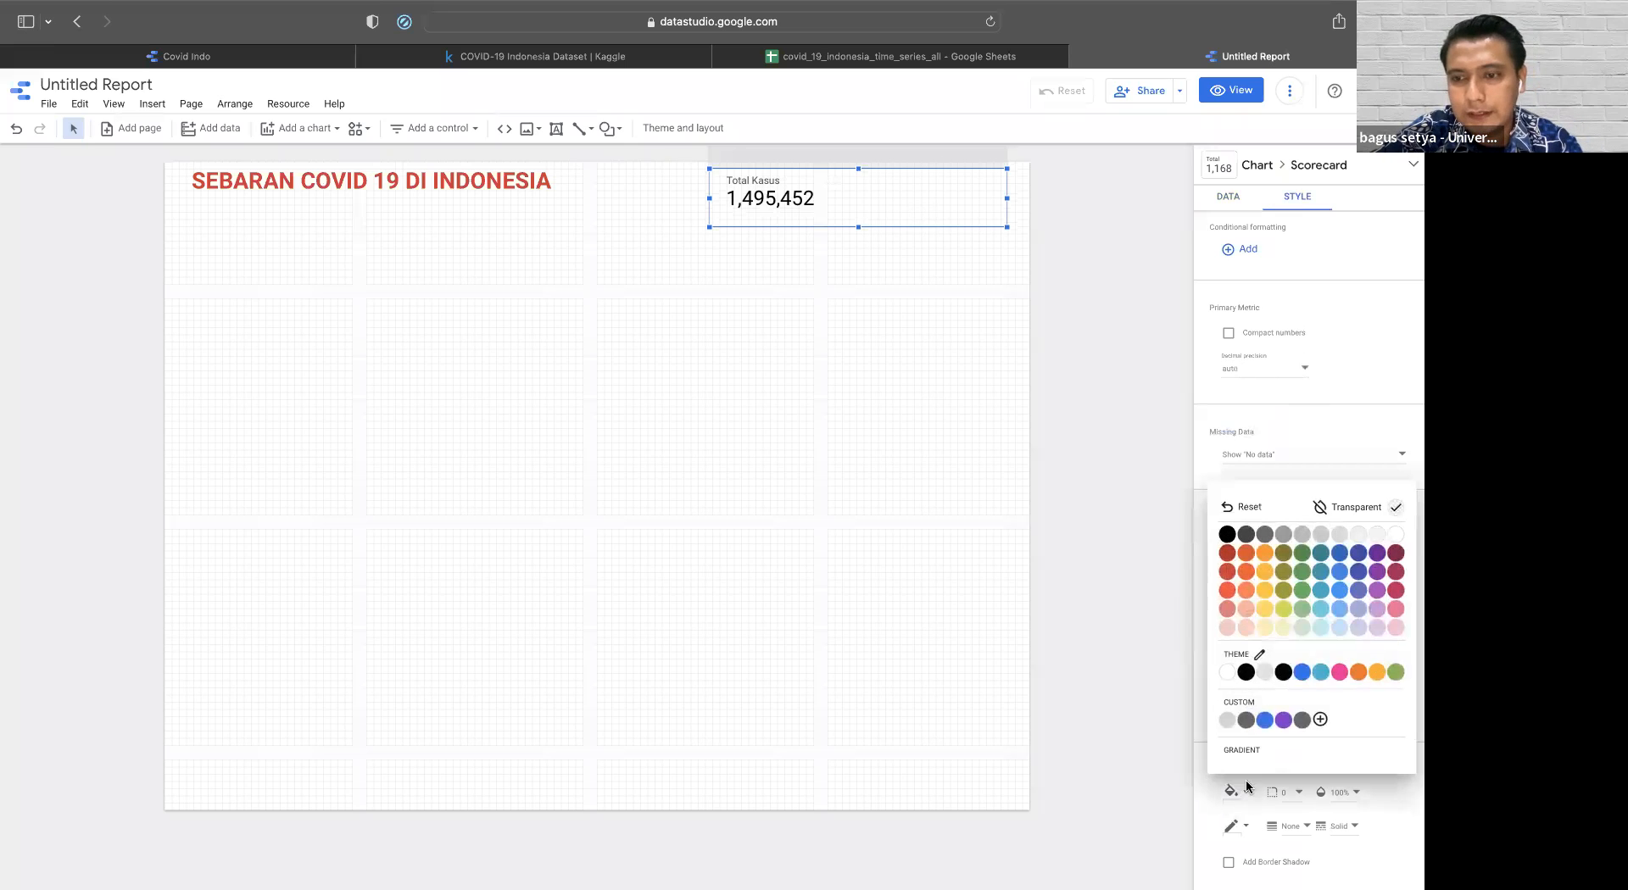
{"action": "left_click", "coordinate": [1284, 609]}
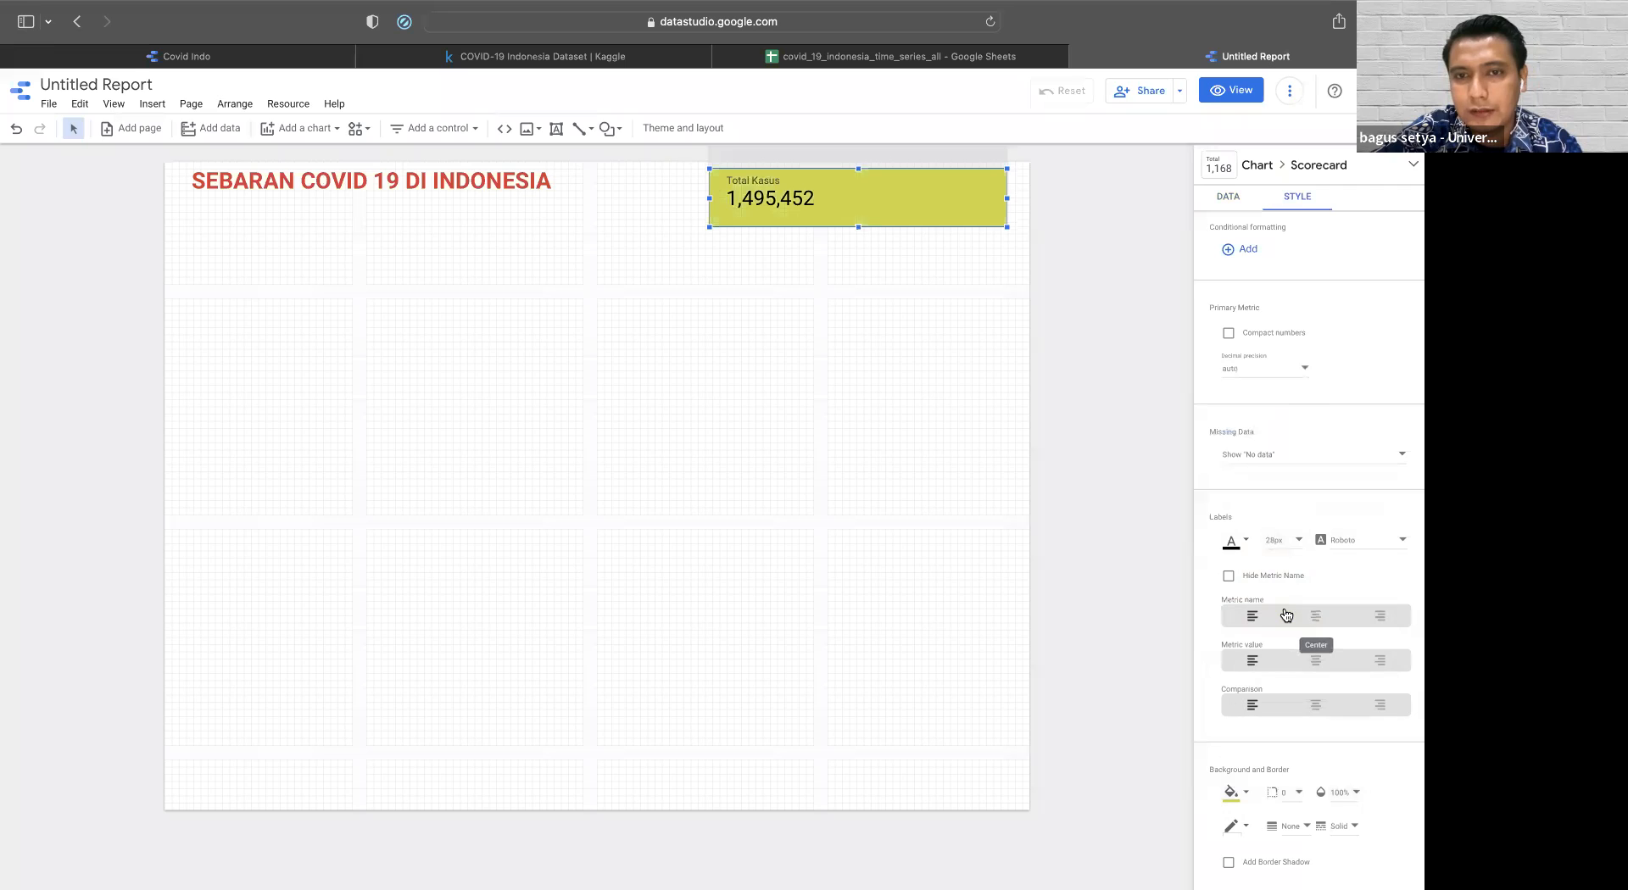
{"action": "left_click", "coordinate": [1247, 793]}
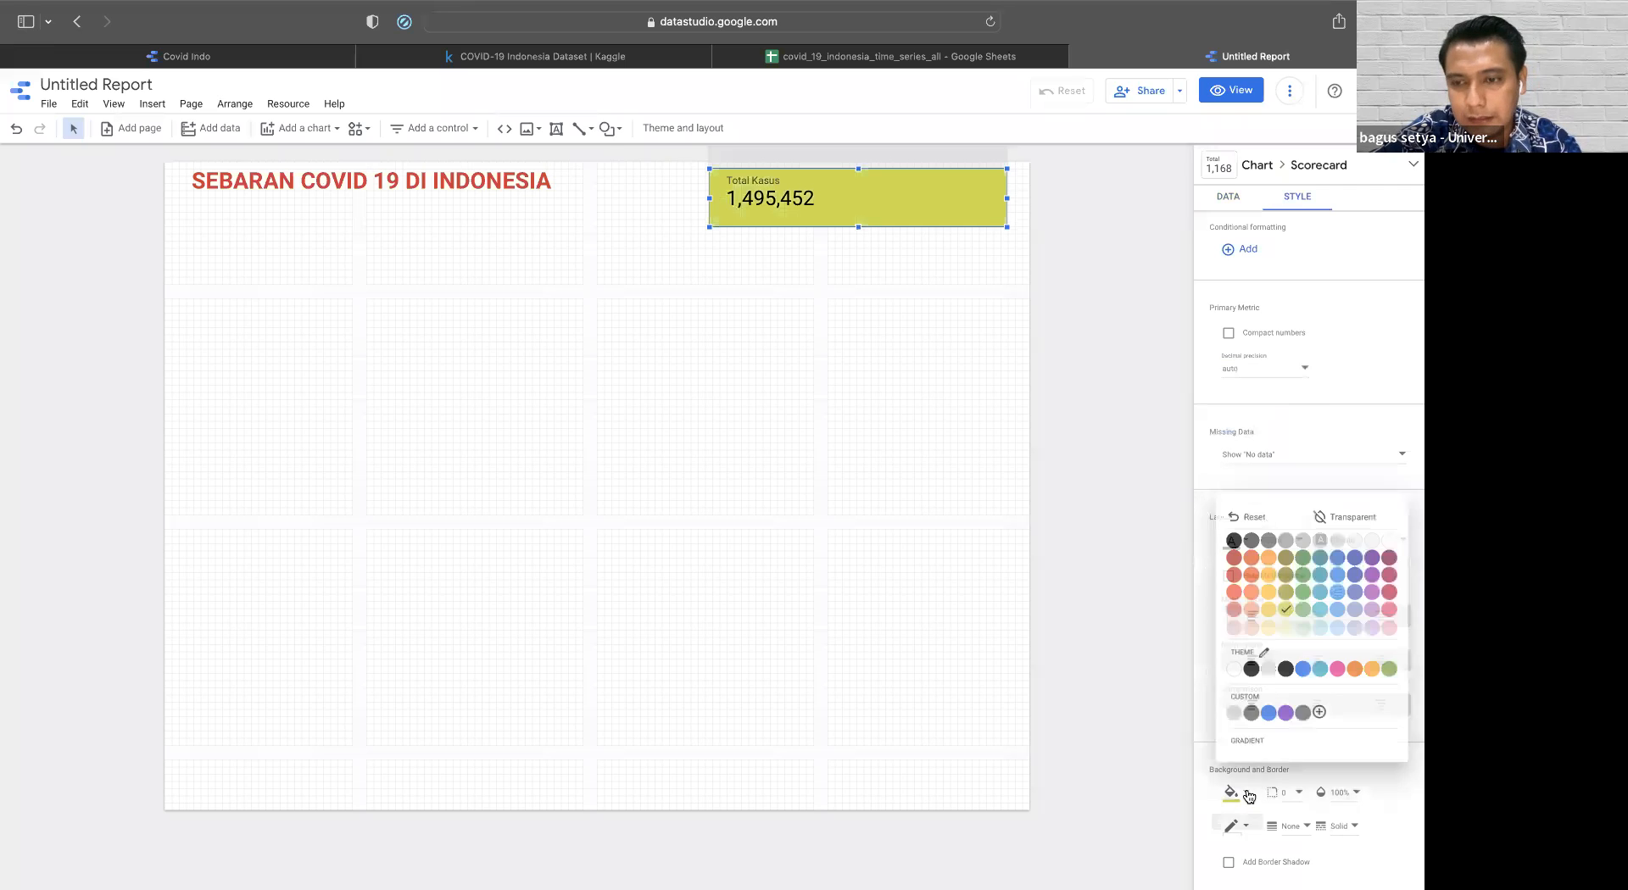
{"action": "left_click", "coordinate": [1326, 617]}
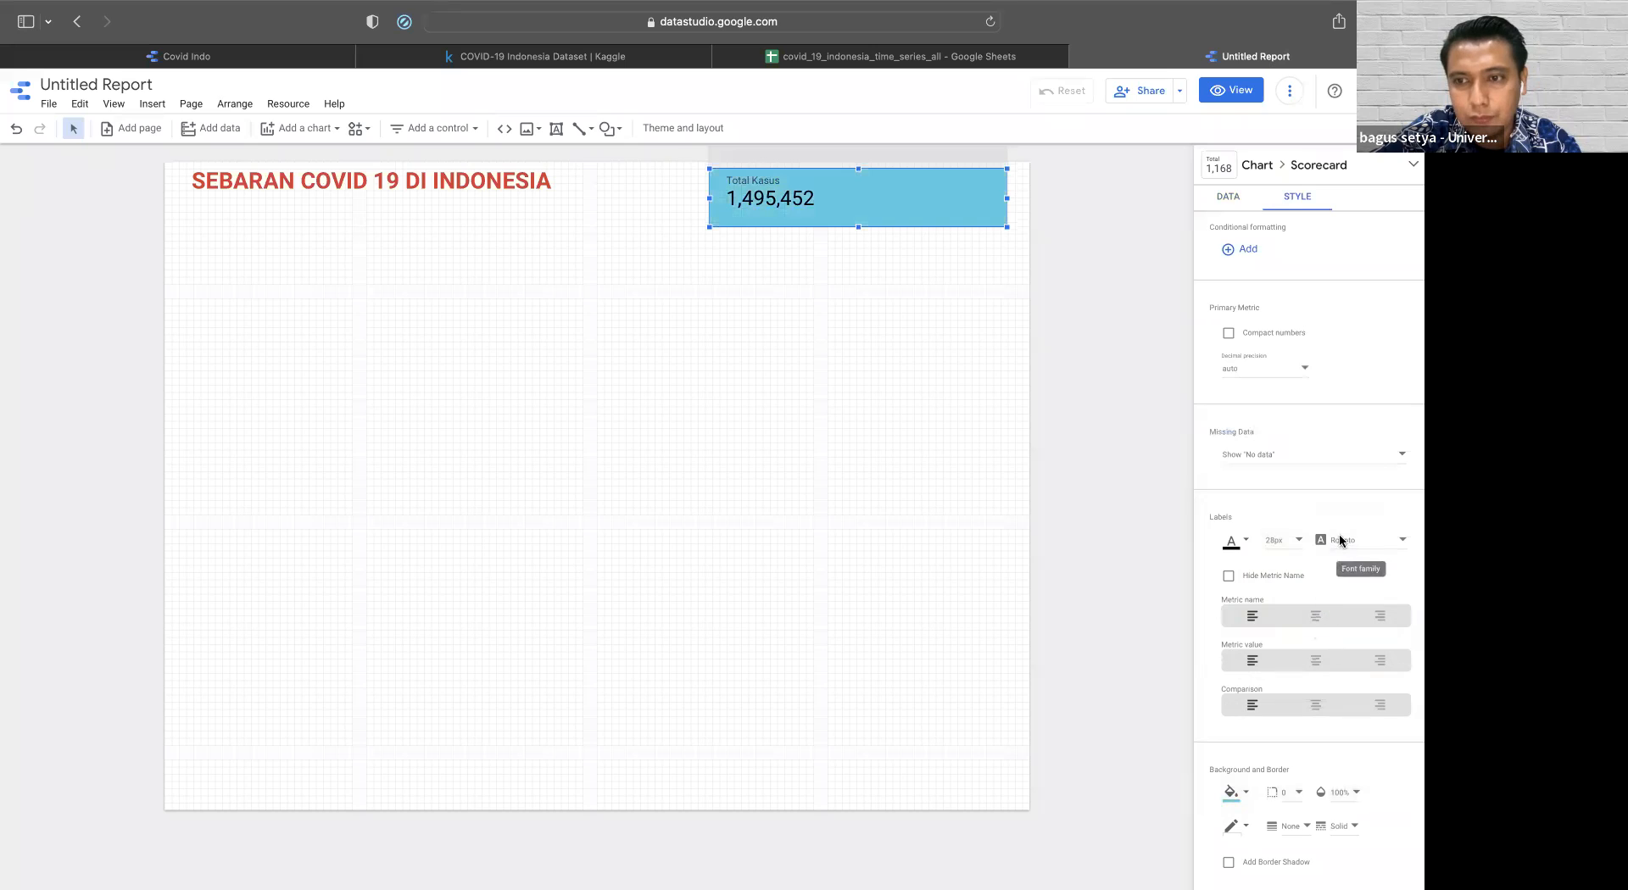
- Center the metric name and the metric value in the Total Kasus scorecard
{"action": "left_click", "coordinate": [1316, 616]}
{"action": "left_click", "coordinate": [1316, 662]}
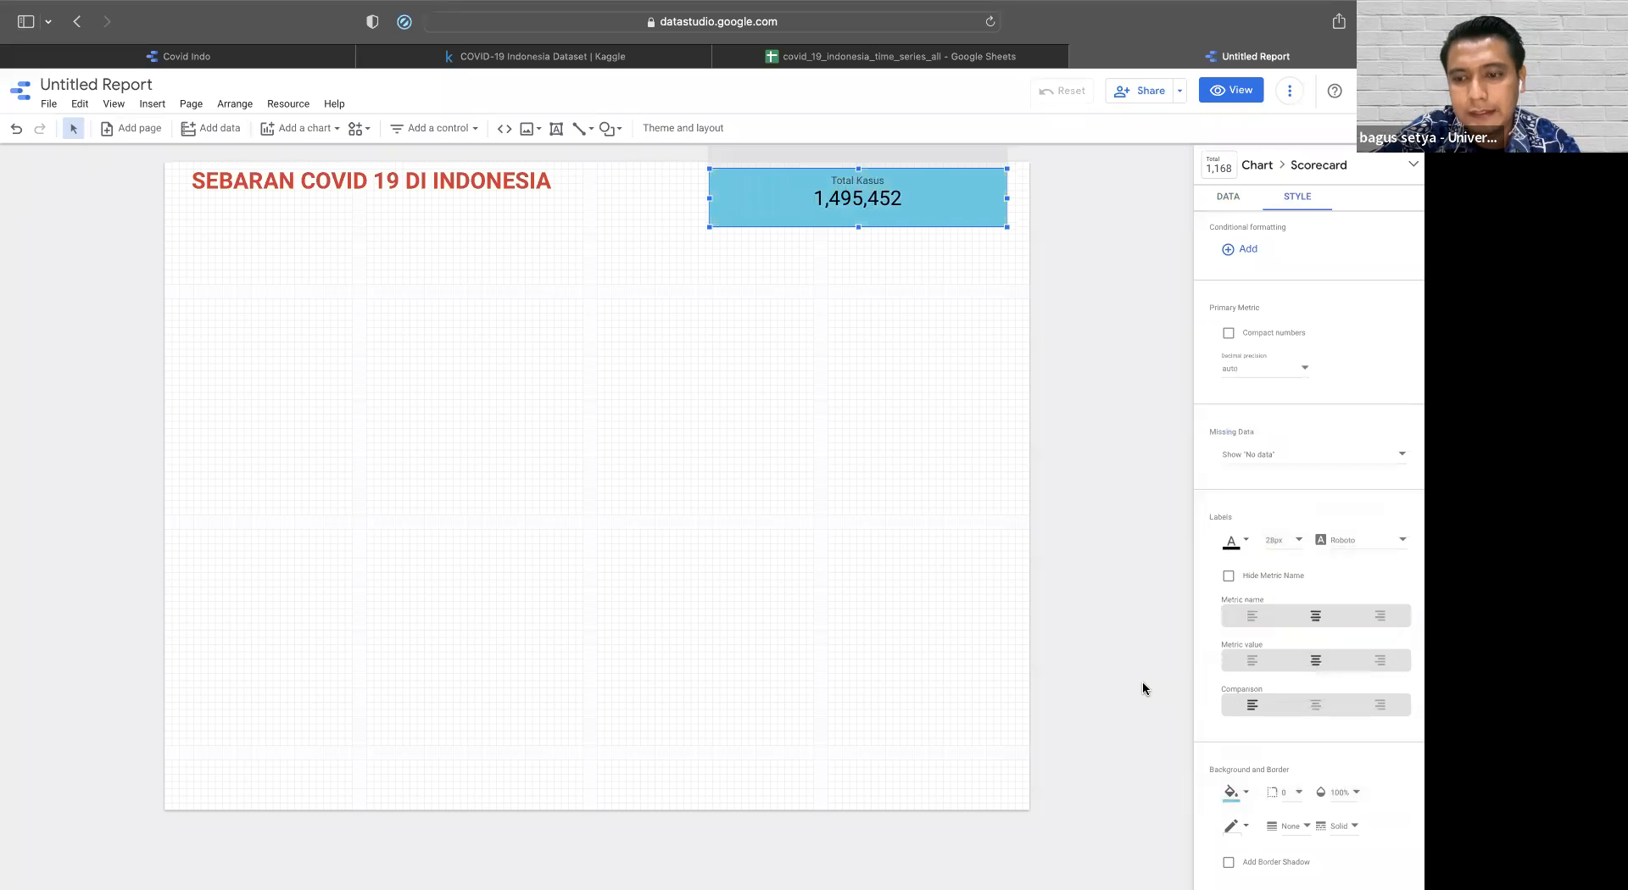
{"action": "left_click", "coordinate": [902, 533]}
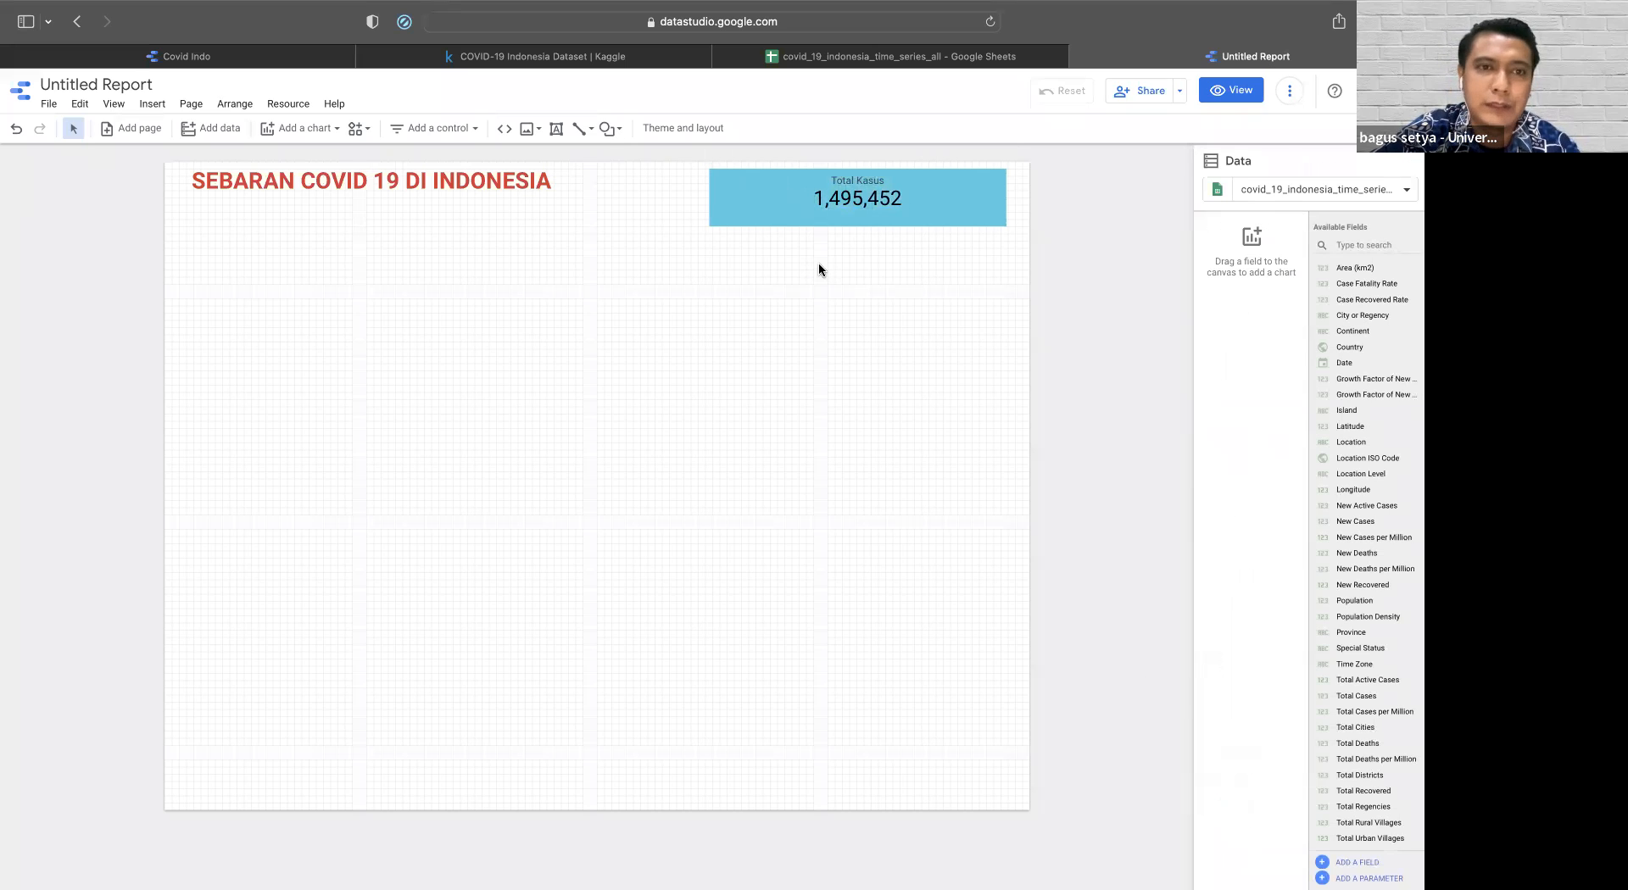
- Reduce the Total Kasus scorecard's height slightly and narrow it from its left edge
{"action": "left_click", "coordinate": [858, 217]}
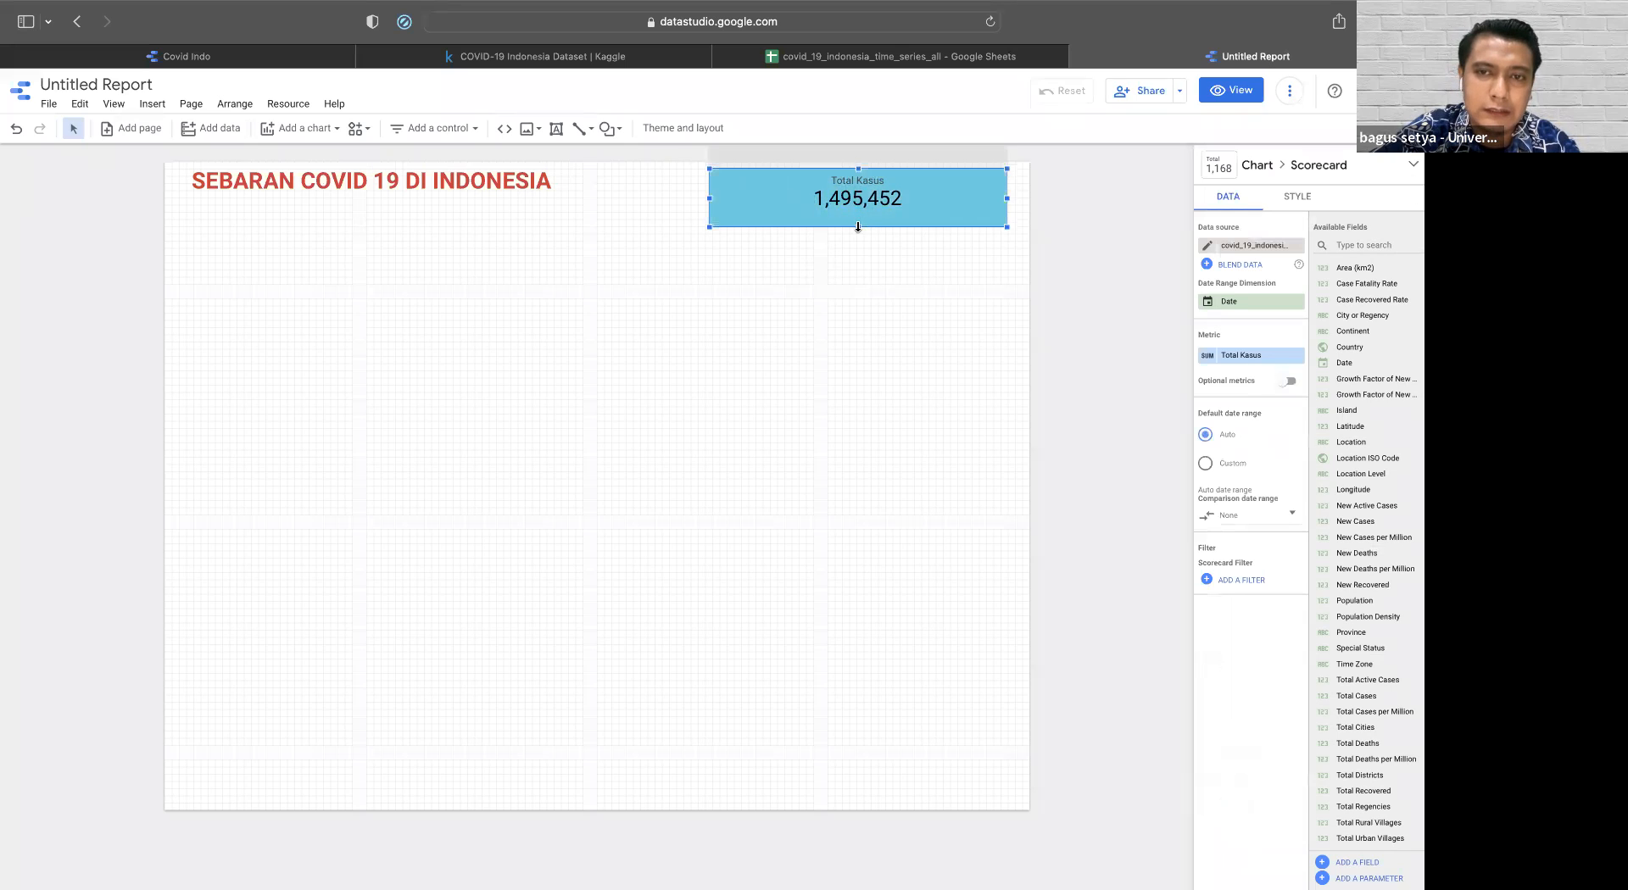
{"action": "left_click_drag", "start_coordinate": [858, 226], "coordinate": [859, 218]}
{"action": "left_click_drag", "start_coordinate": [709, 194], "coordinate": [734, 193]}
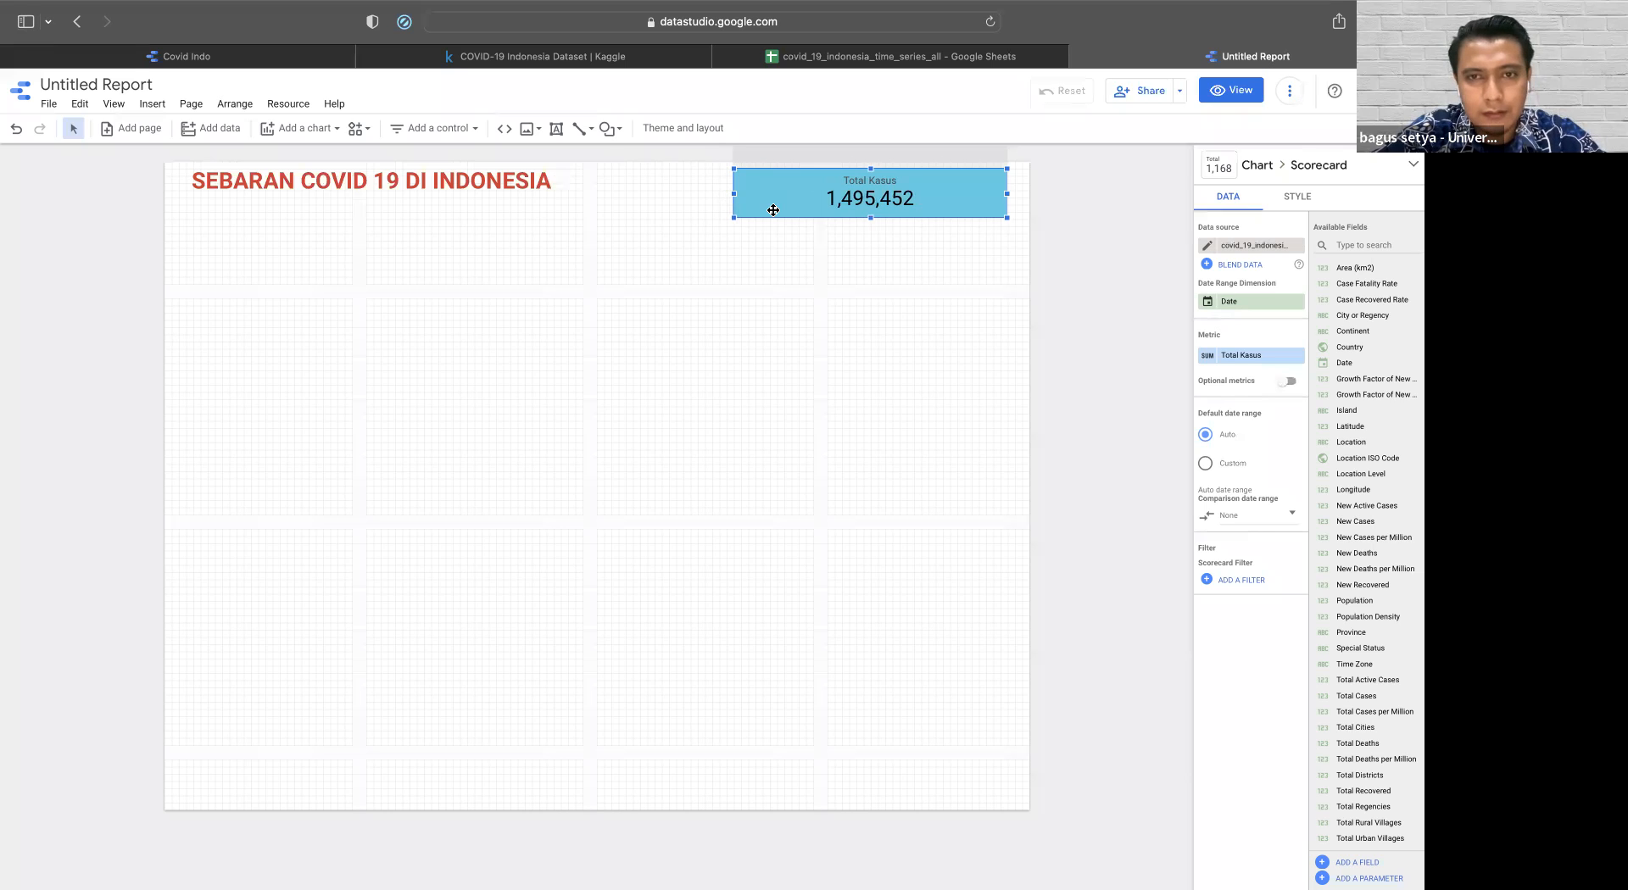
- Switch to the finished Covid Indo report and examine its scorecard layout as a reference
{"action": "left_click", "coordinate": [208, 57]}
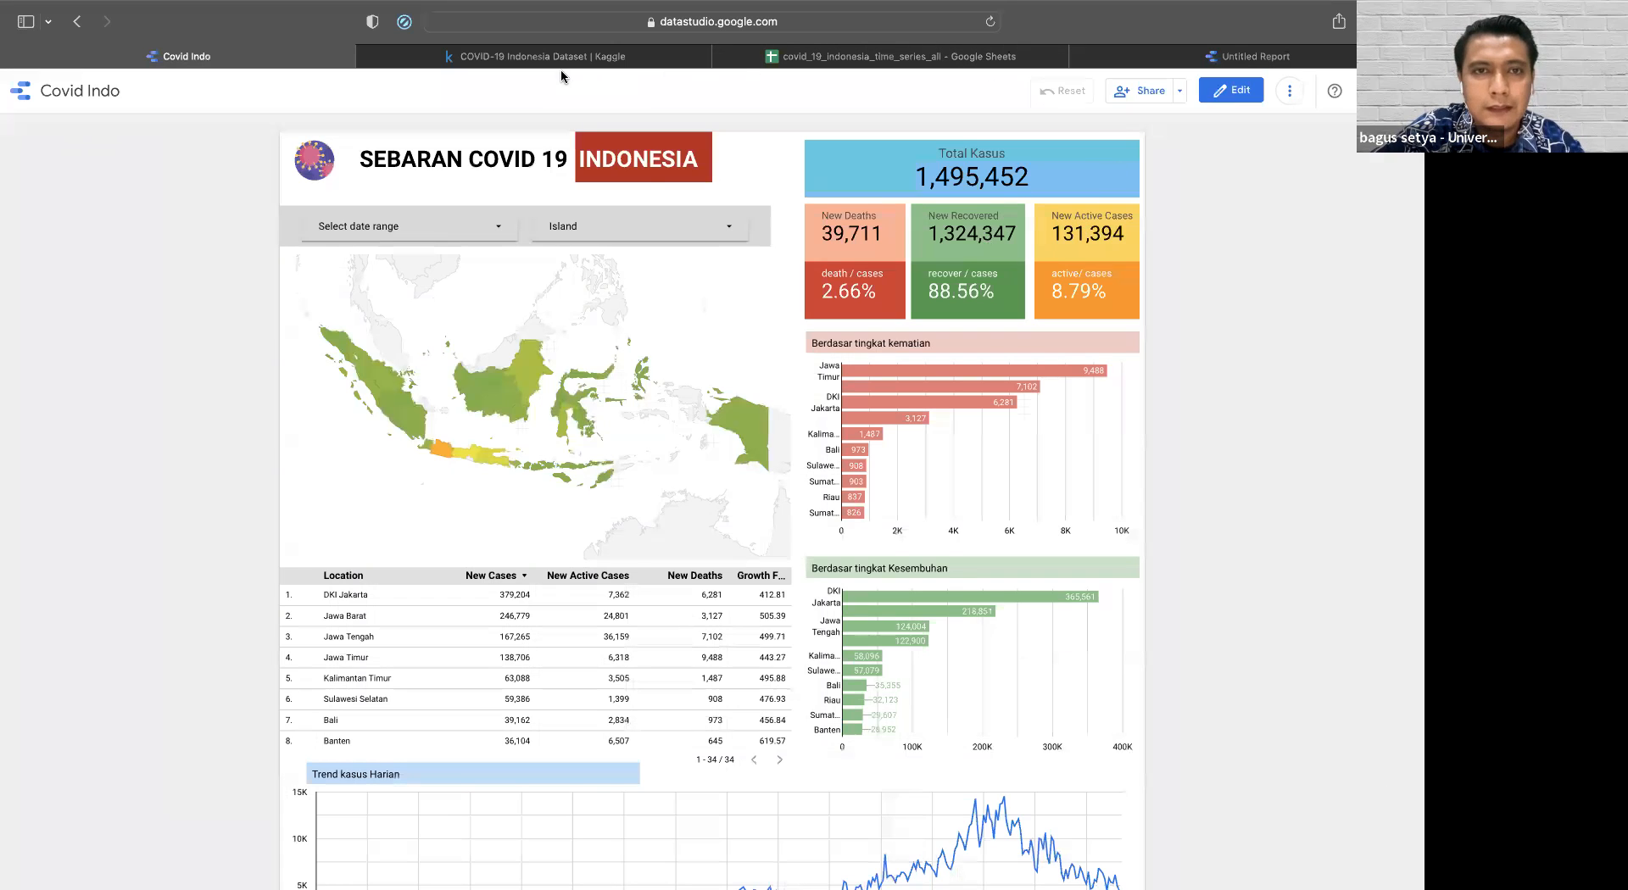
{"action": "mouse_move", "coordinate": [536, 54]}
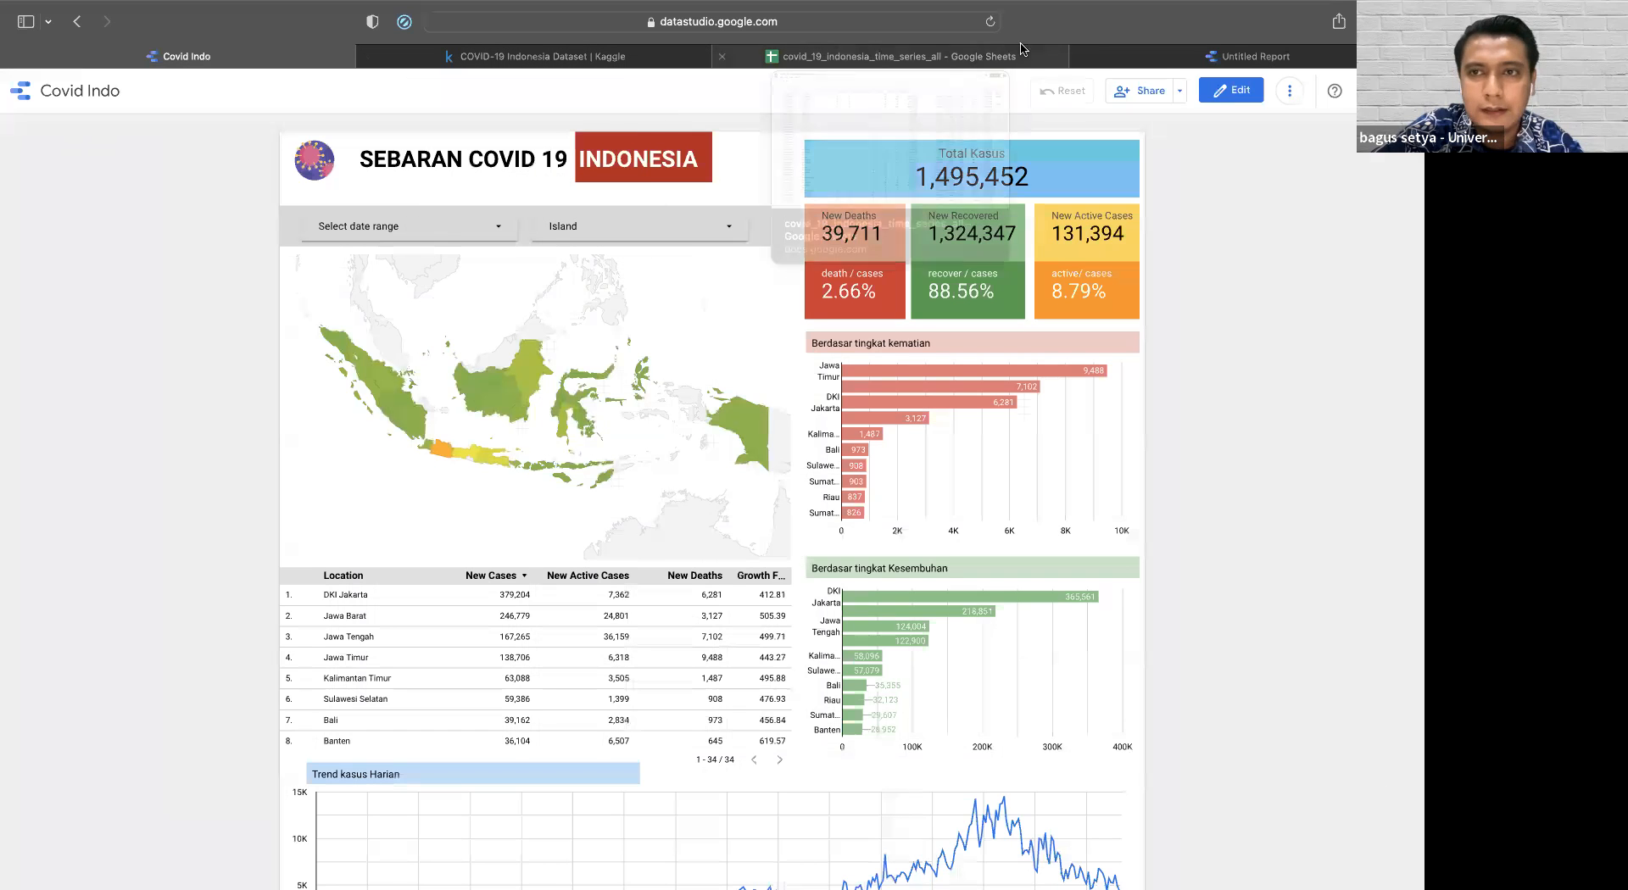
- Switch back to the Untitled Report and place a copy of the Total Kasus scorecard directly below the original
{"action": "left_click", "coordinate": [1102, 57]}
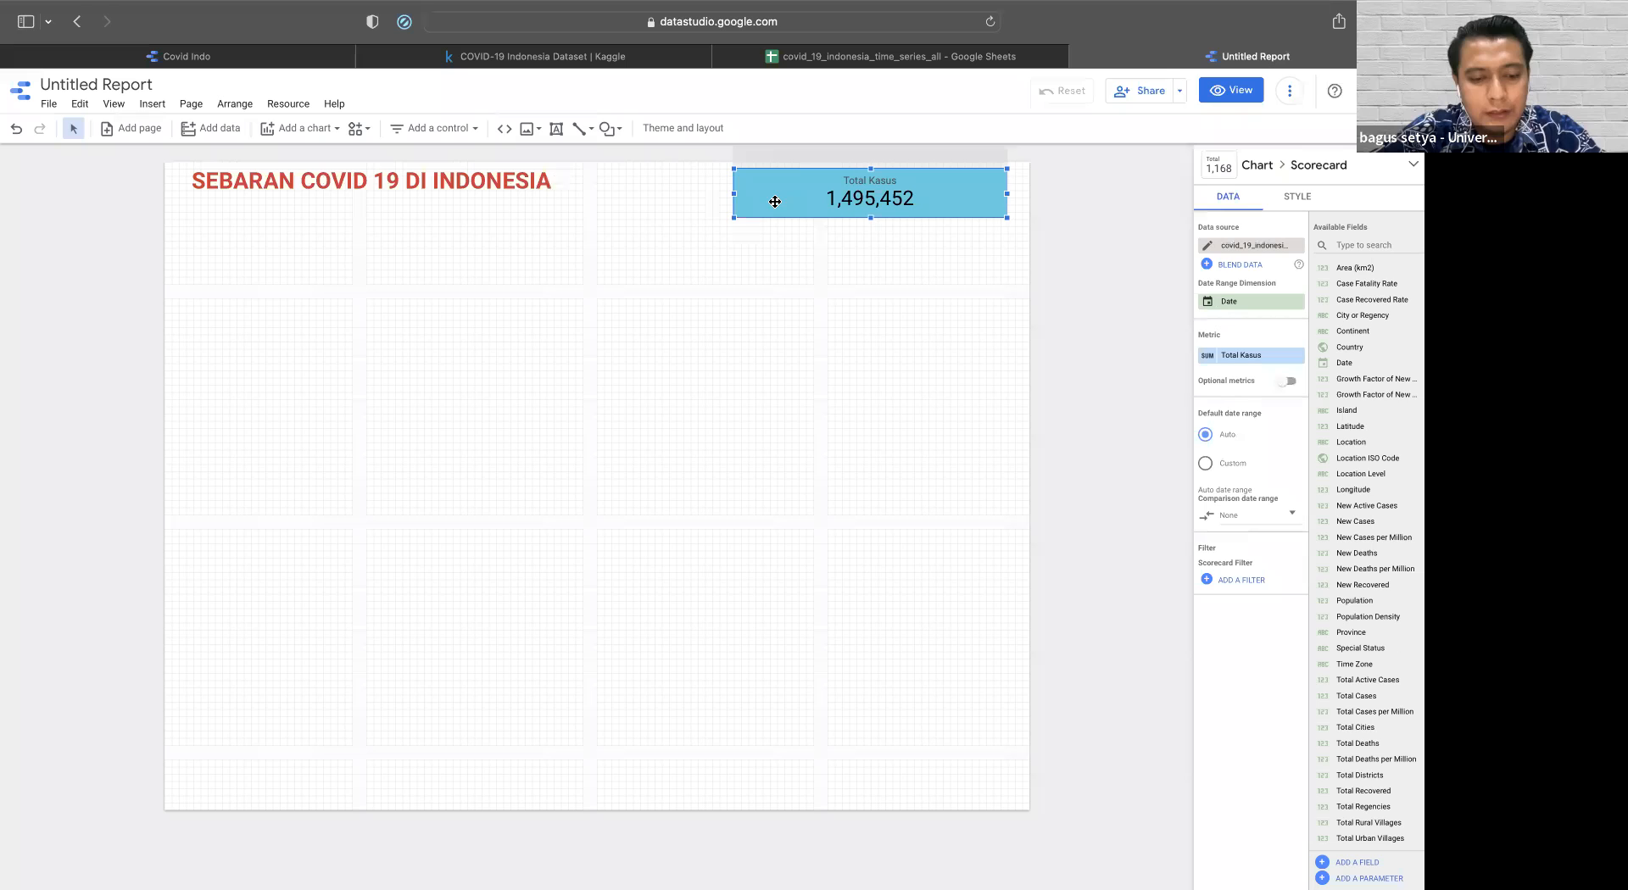
{"action": "key", "text": "super+v"}
{"action": "left_click_drag", "start_coordinate": [826, 228], "coordinate": [811, 267]}
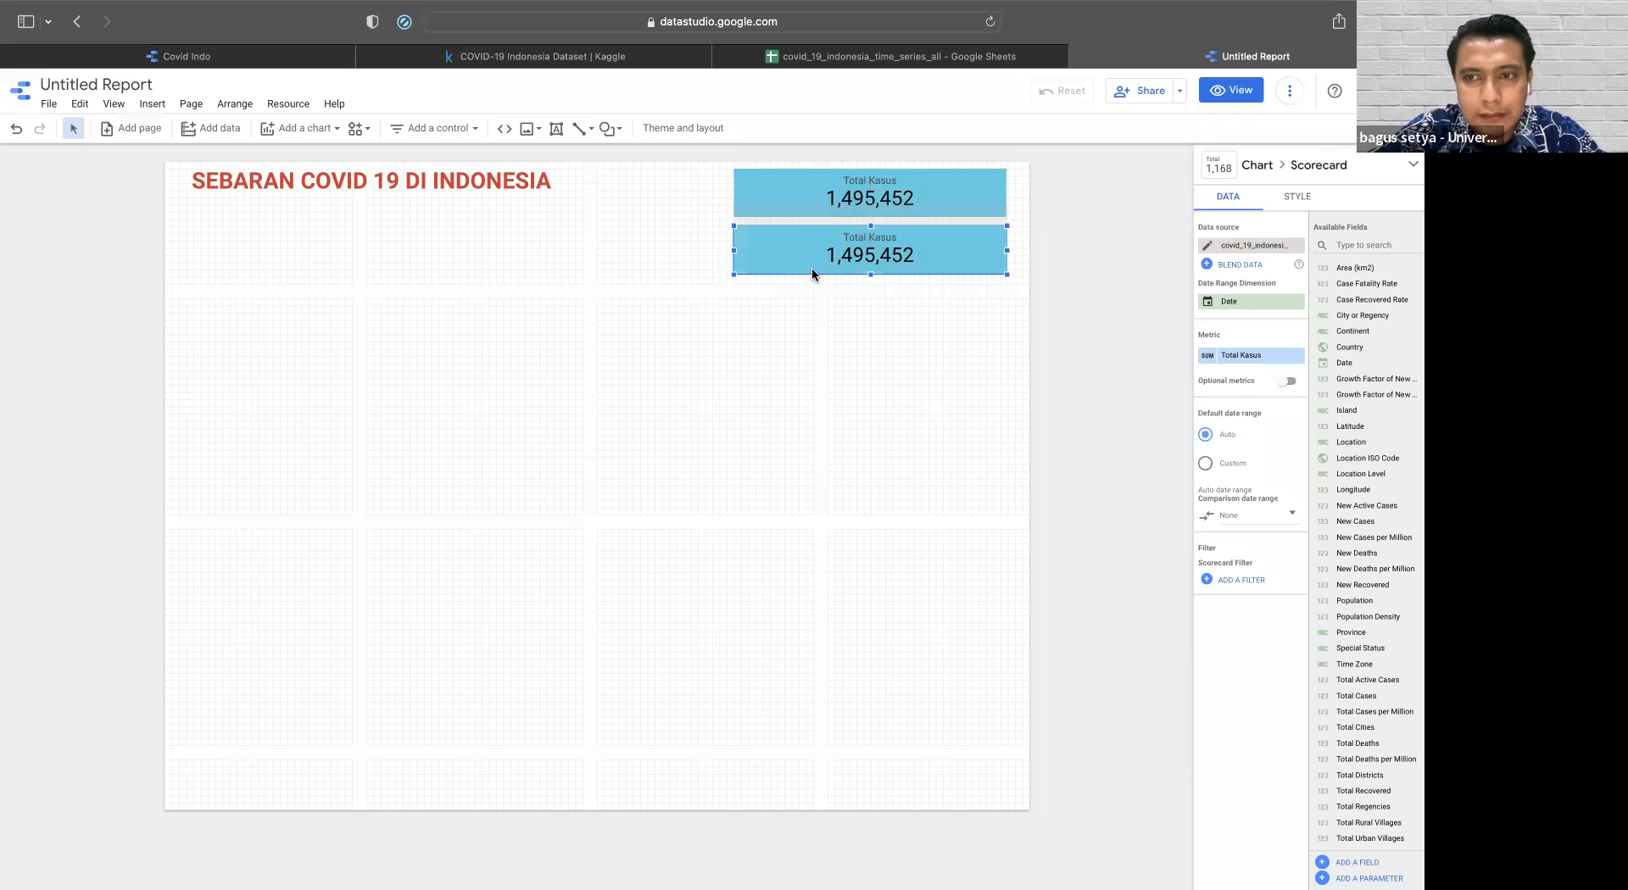
- Set the copied scorecard's metric to New Deaths and narrow it from its right edge to about a third of its width
{"action": "left_click", "coordinate": [1237, 356]}
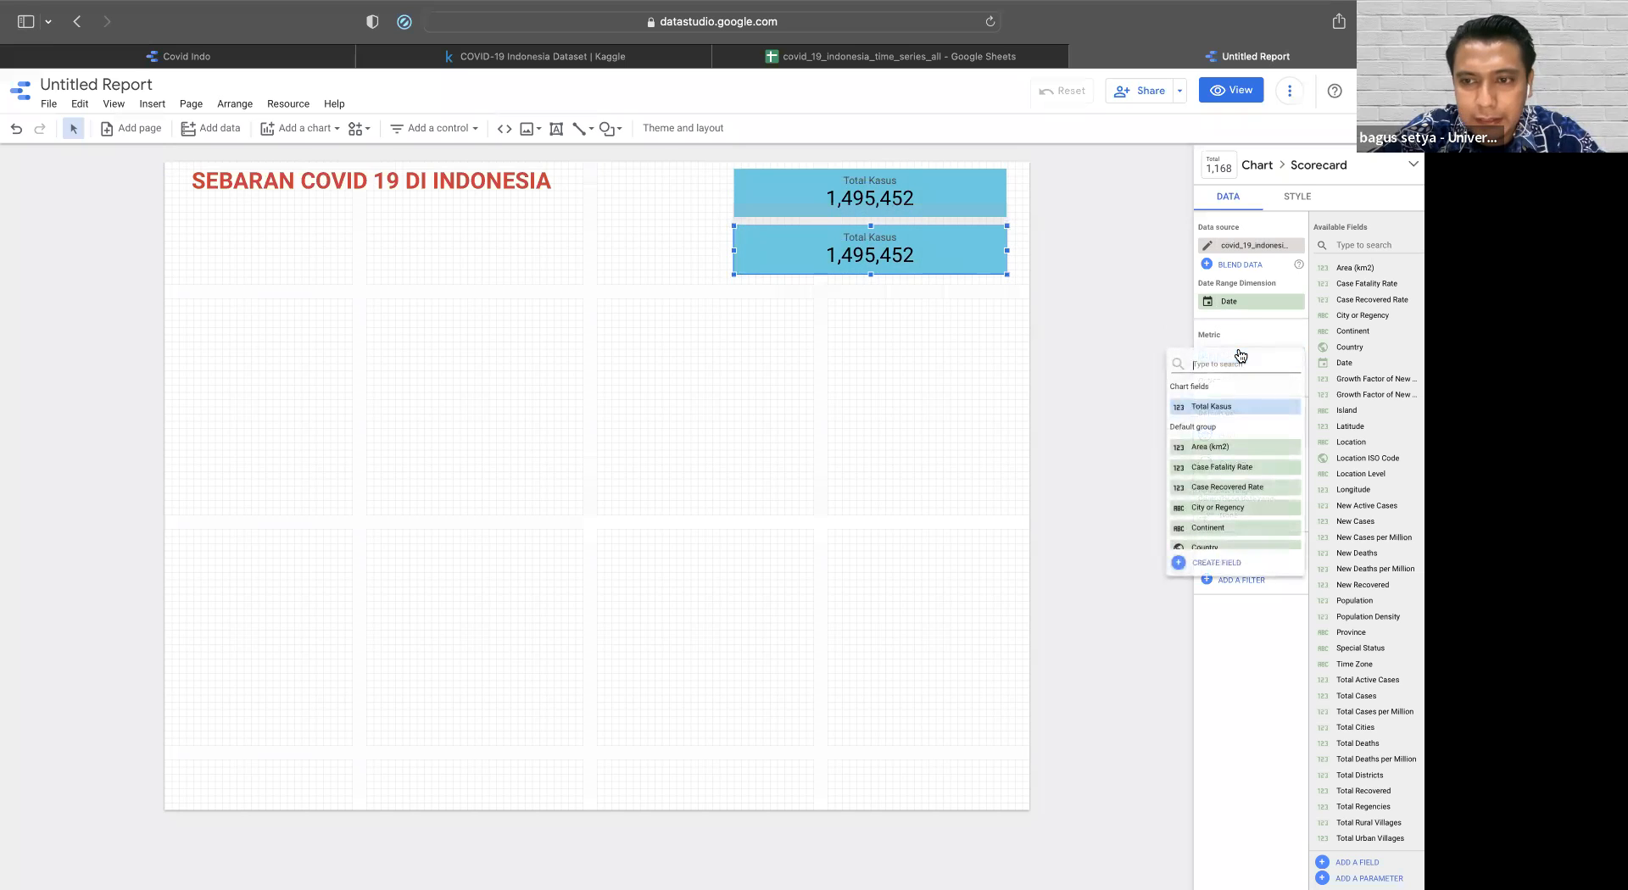
{"action": "scroll", "coordinate": [1243, 436], "scroll_direction": "down", "scroll_amount": 4}
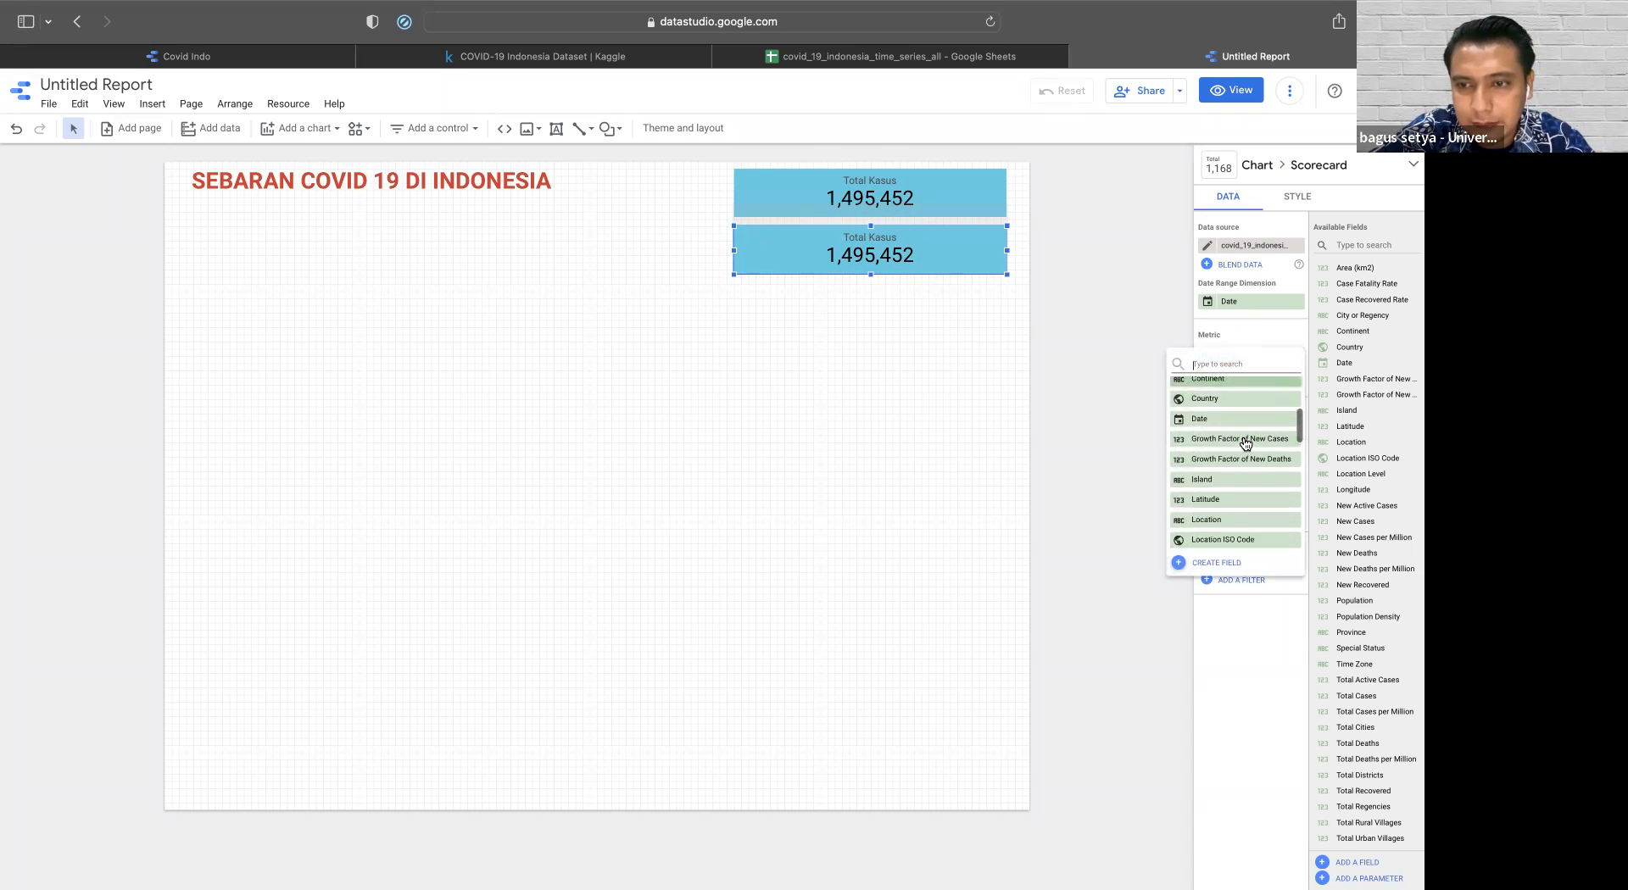
{"action": "scroll", "coordinate": [1243, 442], "scroll_direction": "down", "scroll_amount": 5}
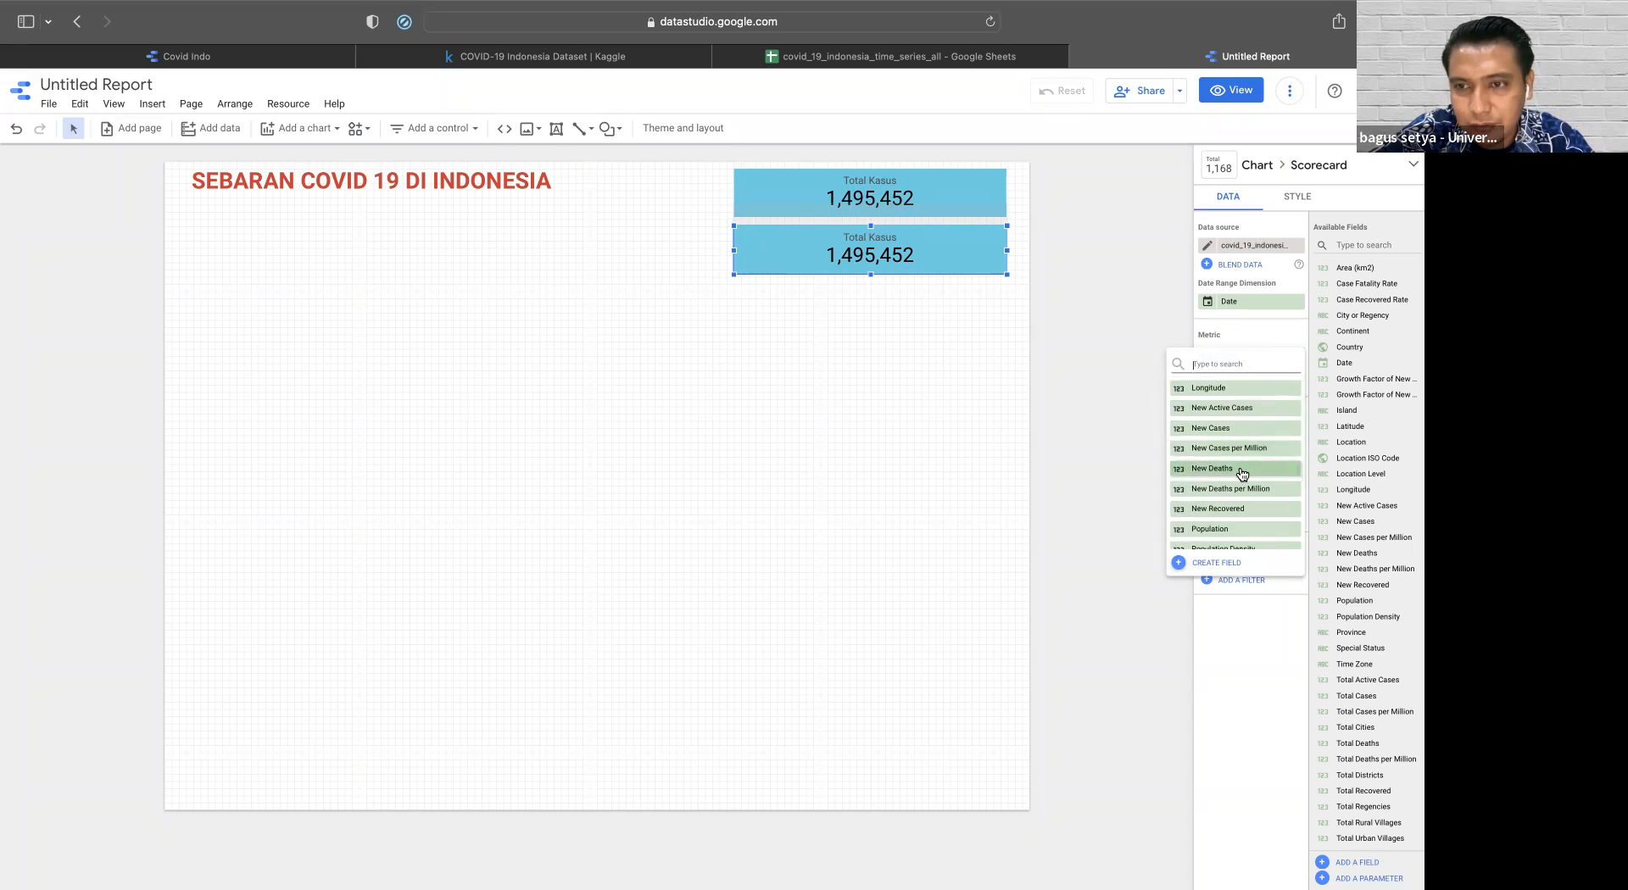
{"action": "left_click", "coordinate": [1242, 473]}
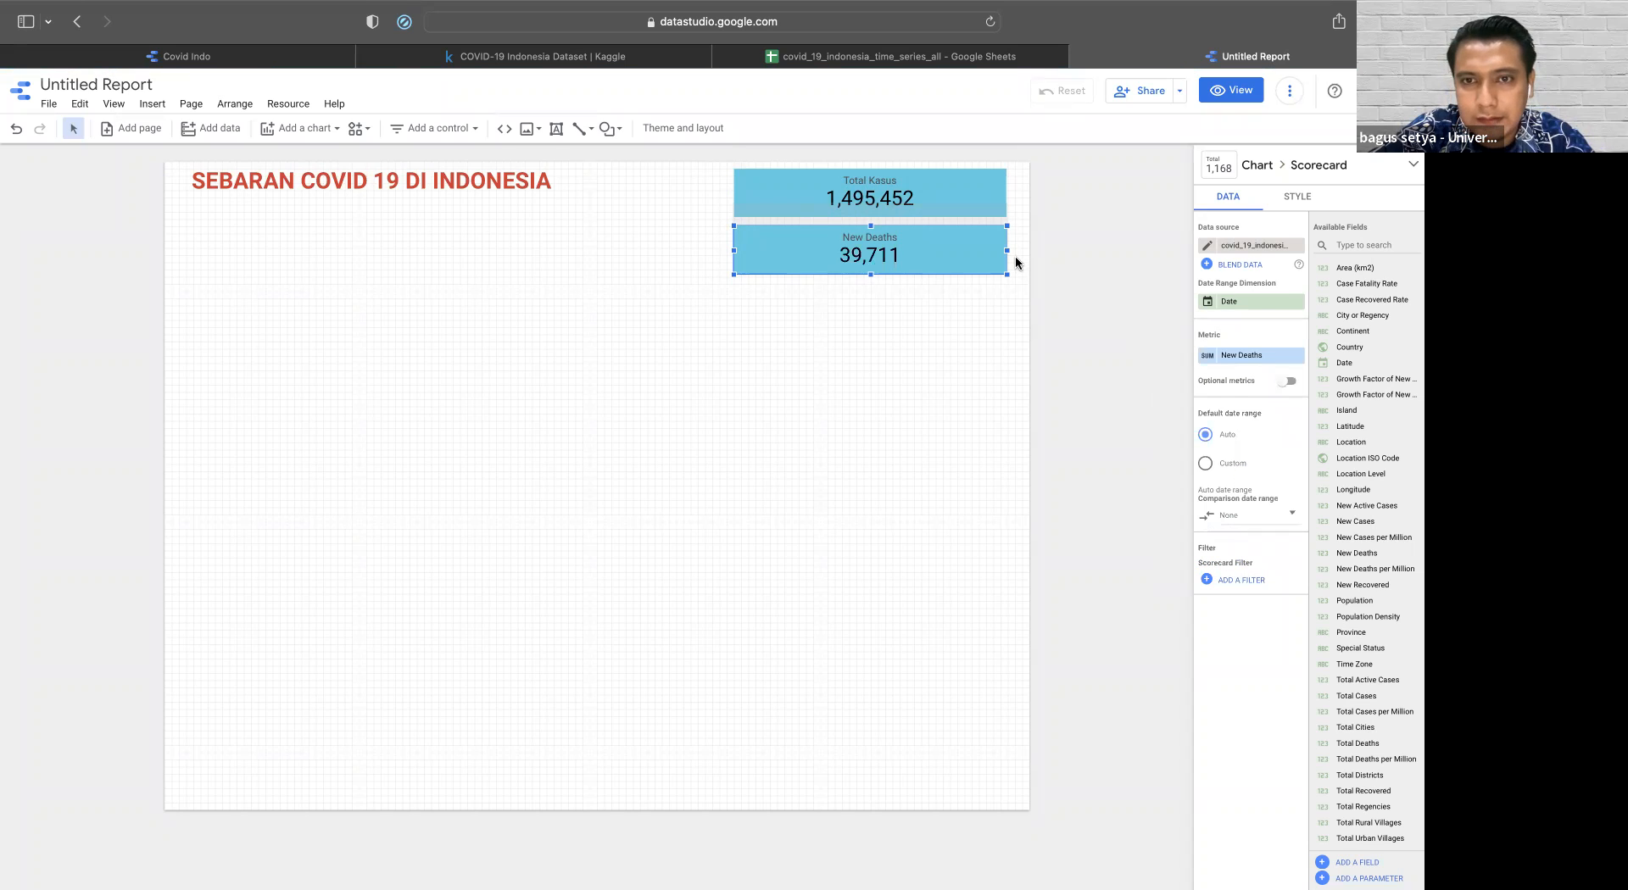
{"action": "left_click_drag", "start_coordinate": [1008, 250], "coordinate": [831, 249]}
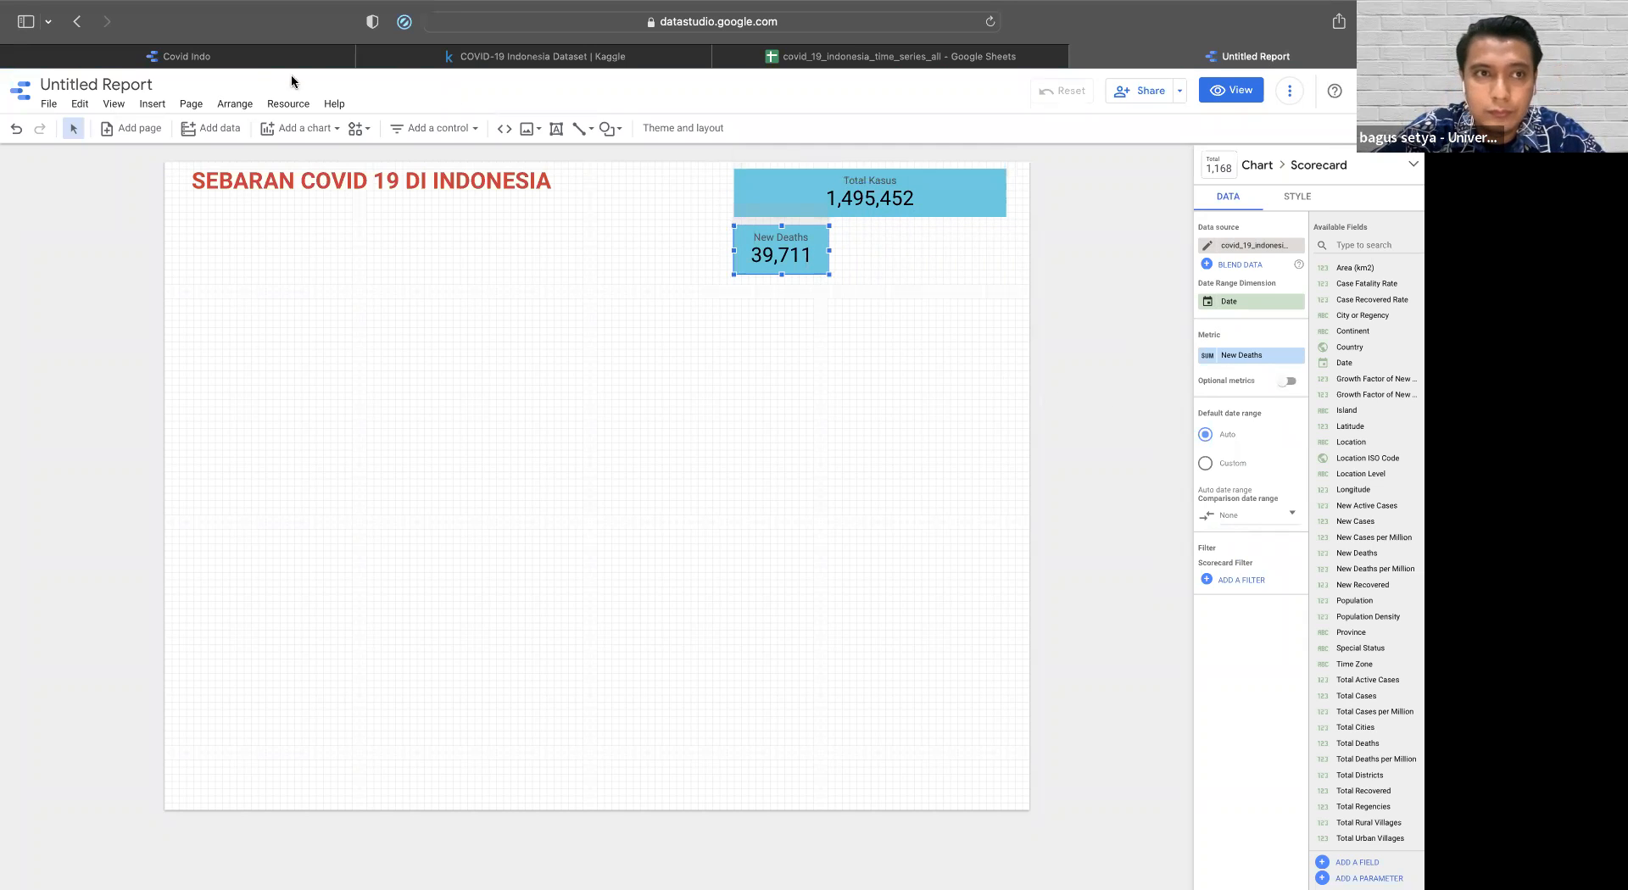
- Check the finished Covid Indo report's scorecards, then rename the New Deaths metric in the Untitled Report as Total Kematian
{"action": "left_click", "coordinate": [266, 59]}
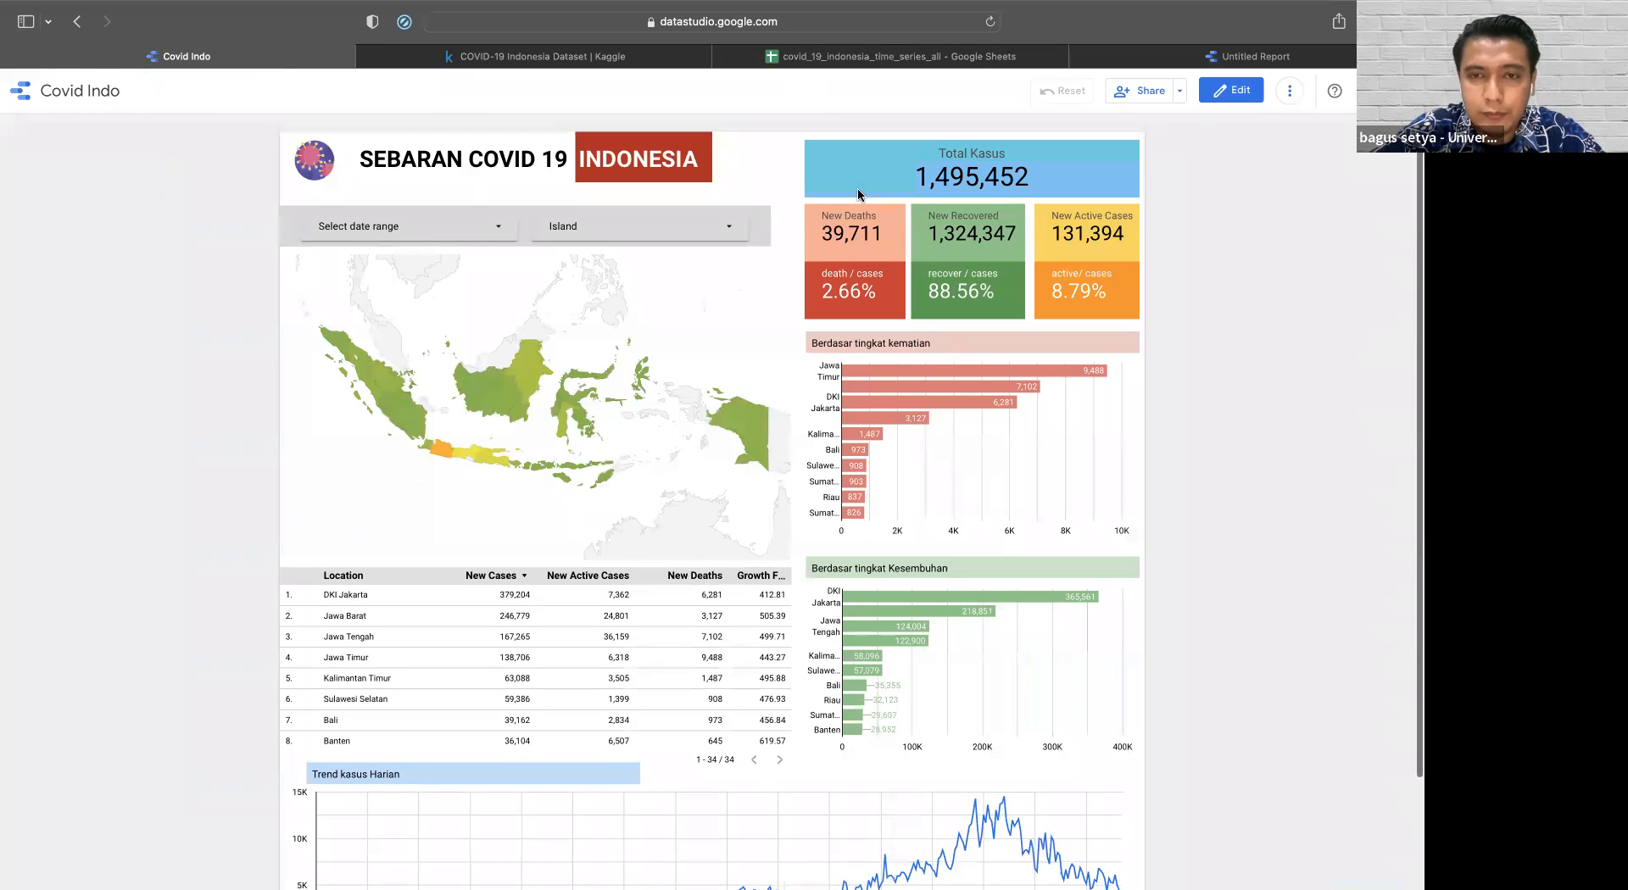
{"action": "left_click", "coordinate": [1106, 52]}
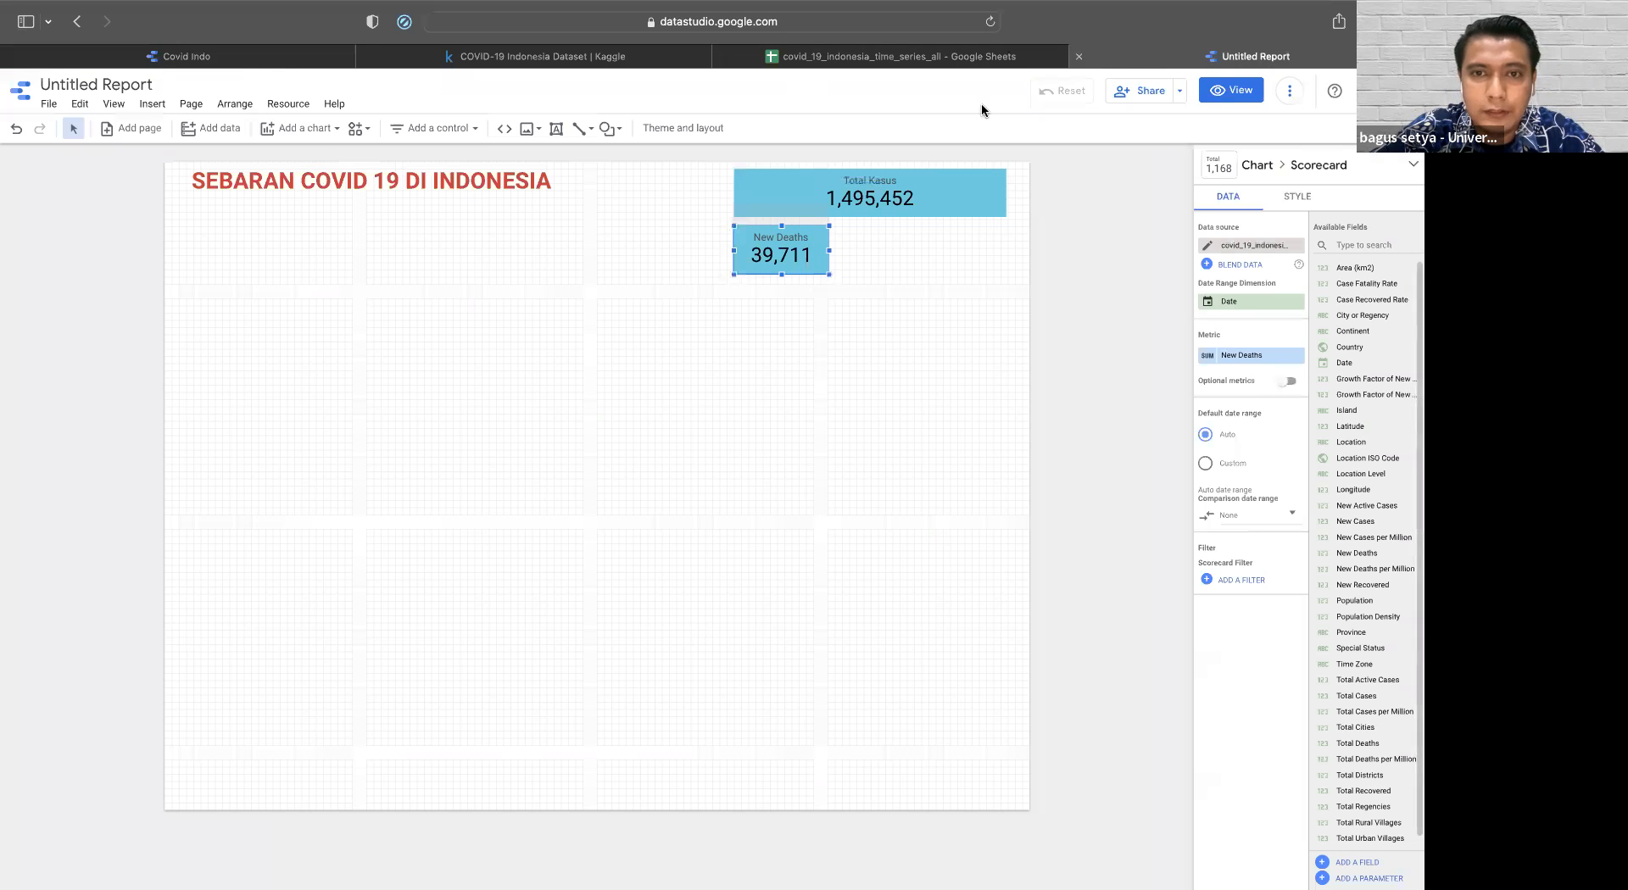
{"action": "left_click", "coordinate": [1208, 356]}
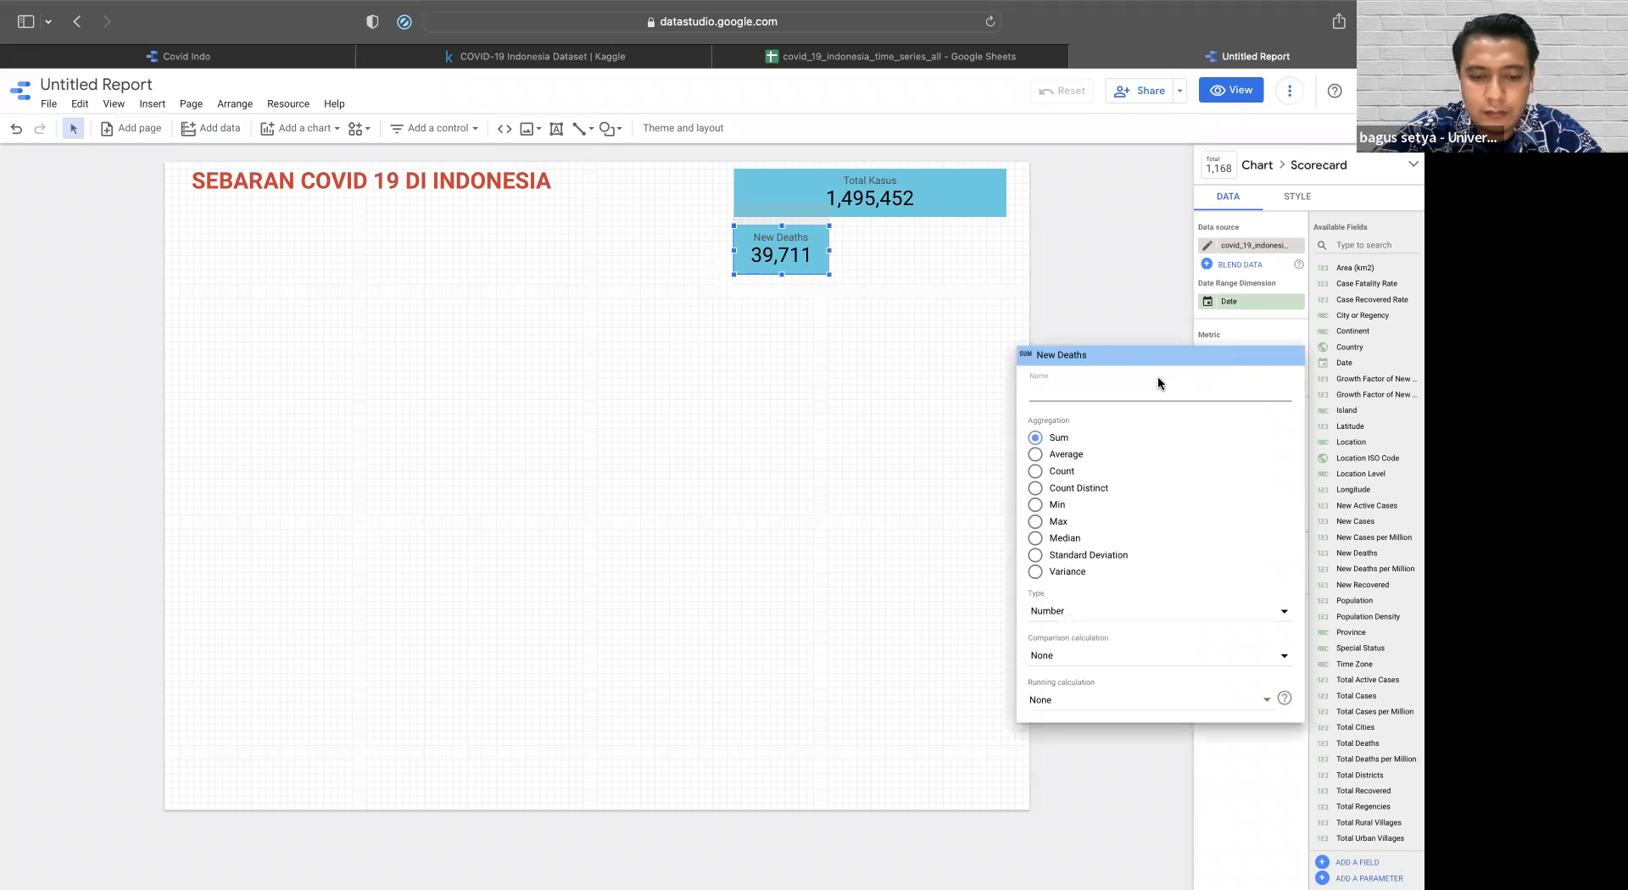
{"action": "type", "text": "Total Kematian"}
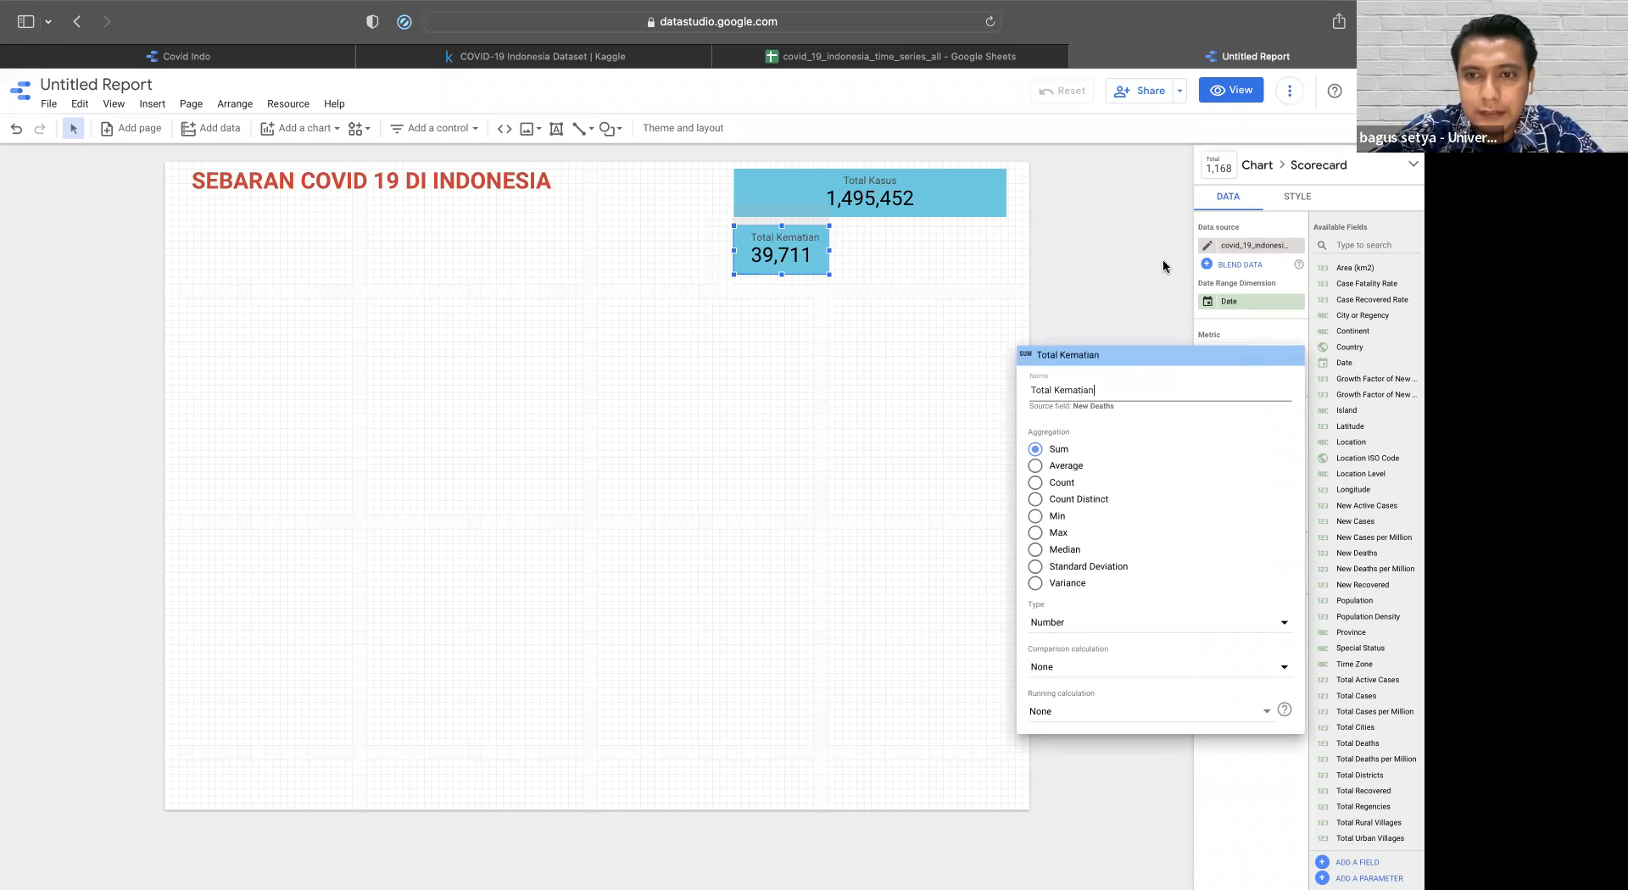
{"action": "left_click", "coordinate": [1126, 267]}
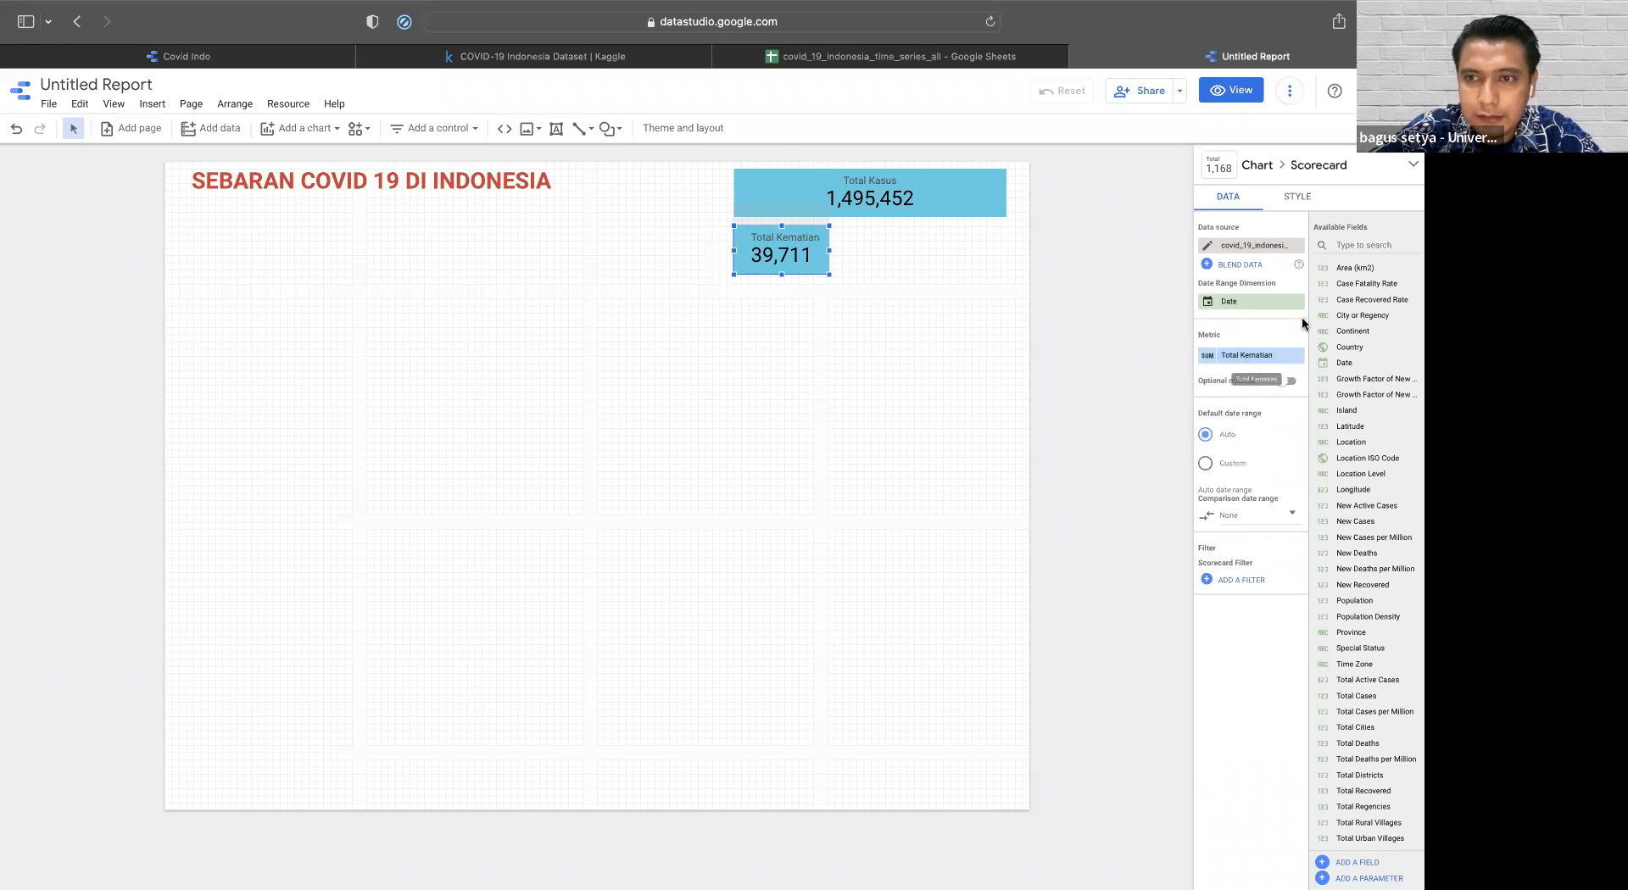
- Fill the Total Kematian scorecard's background with light red
{"action": "left_click", "coordinate": [1297, 198]}
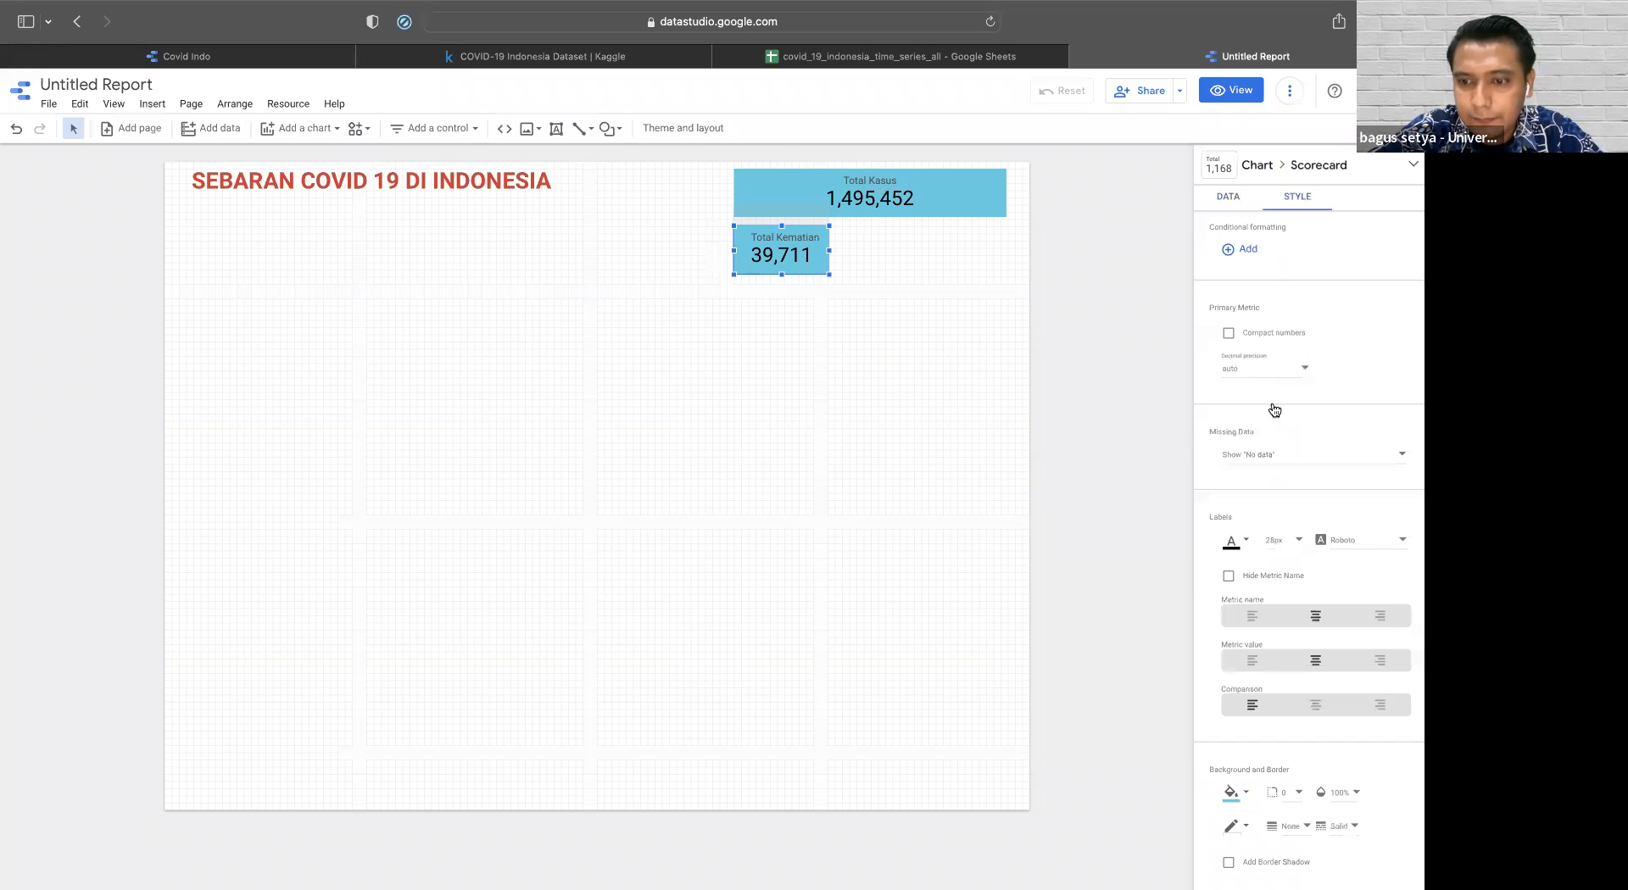
{"action": "left_click", "coordinate": [1246, 795]}
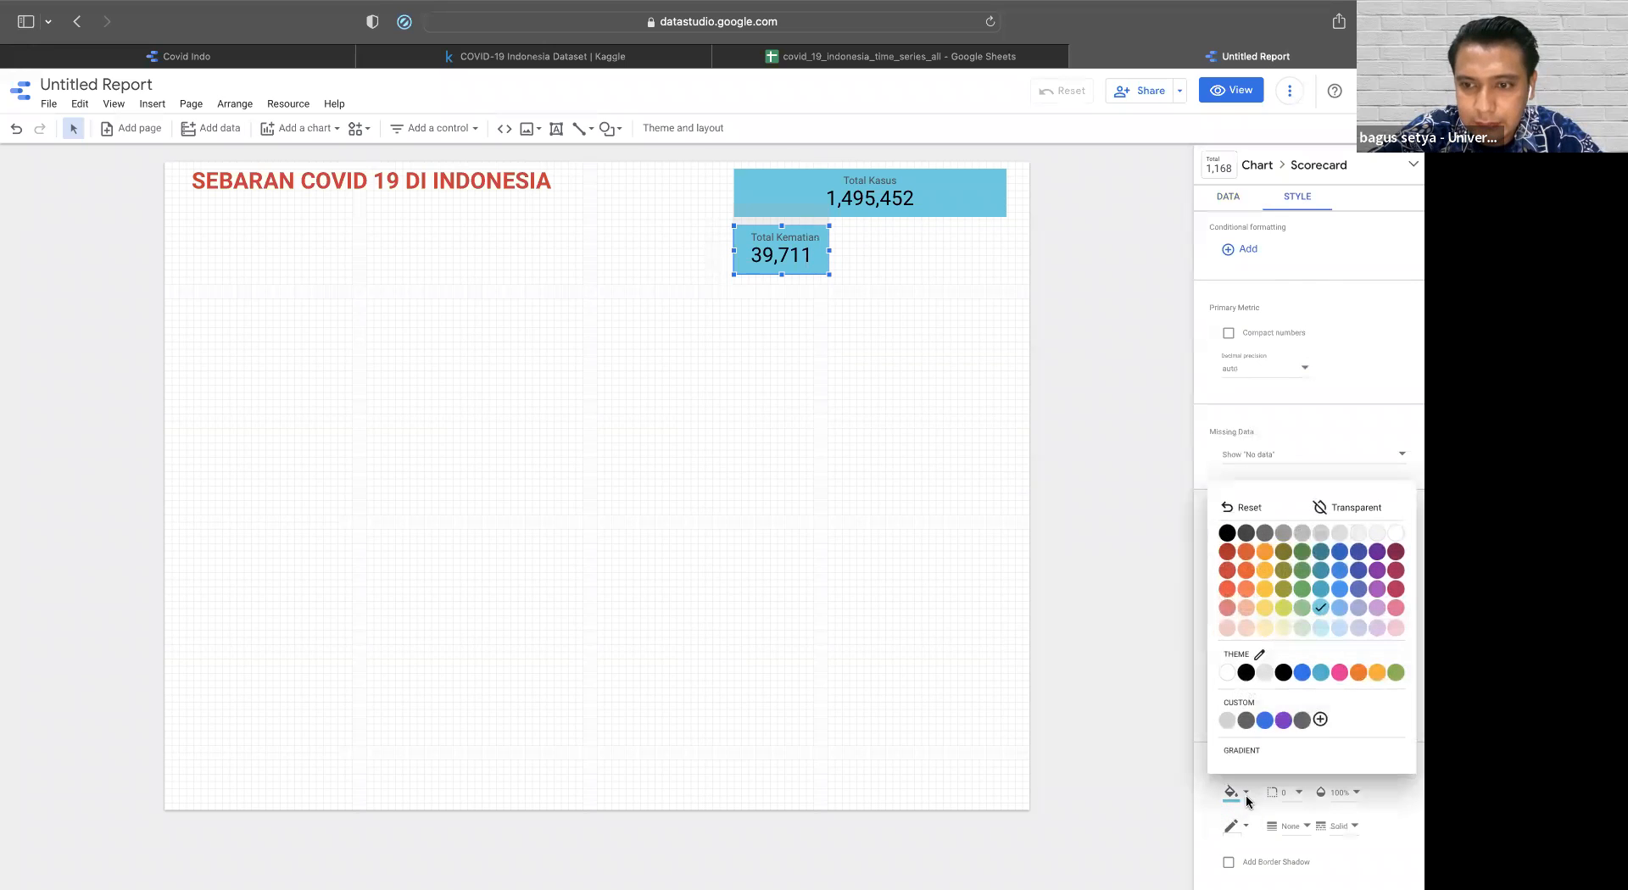
{"action": "left_click", "coordinate": [1226, 592]}
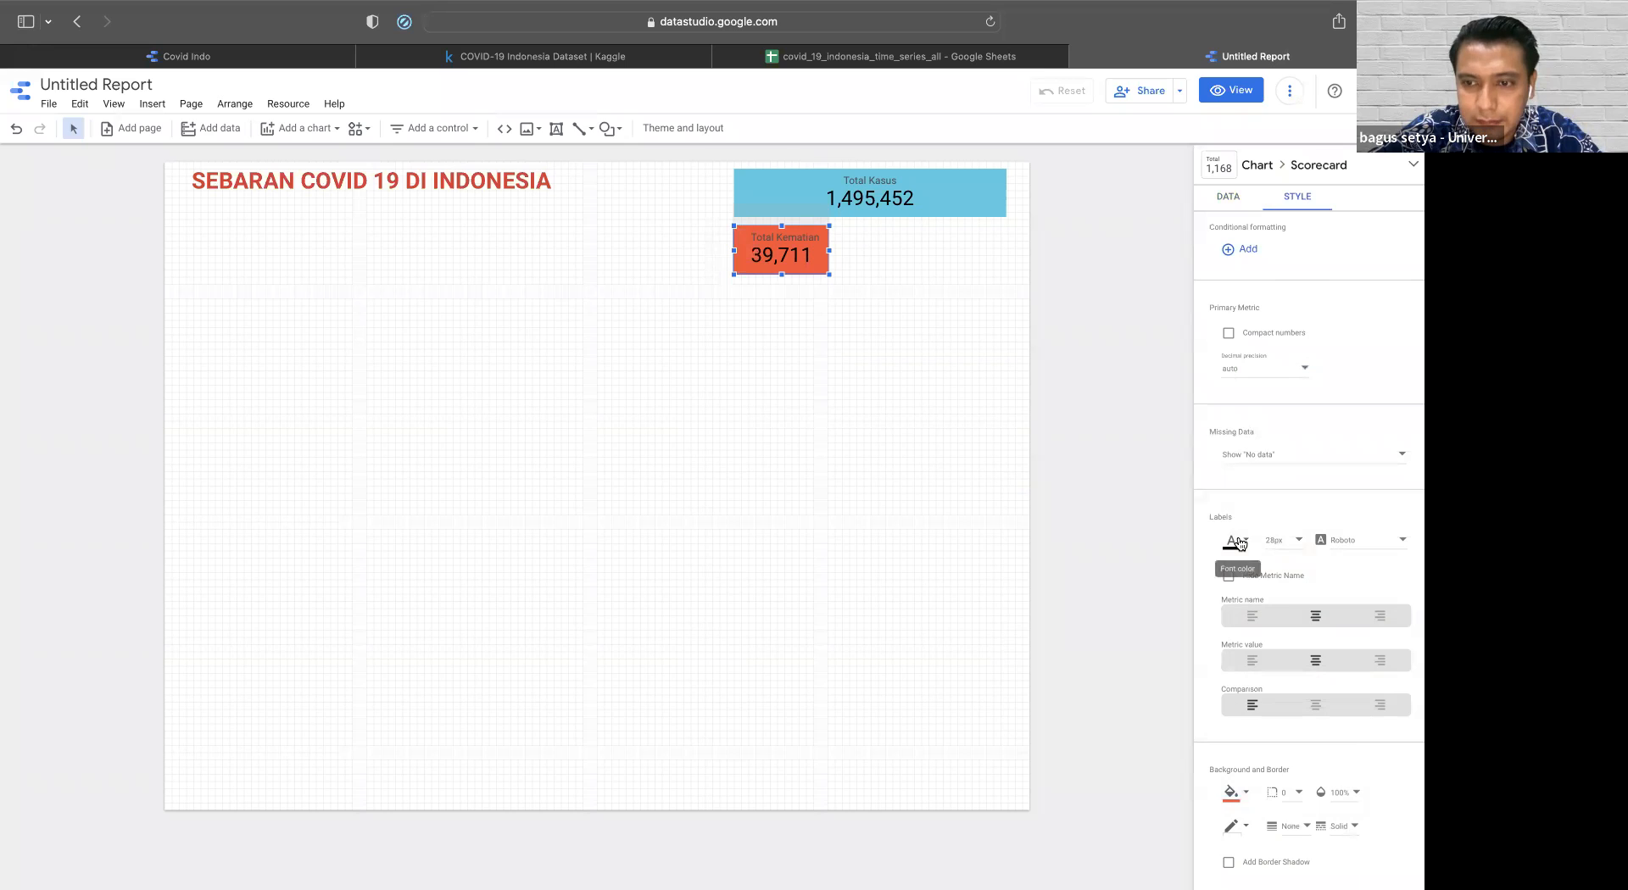
{"action": "left_click", "coordinate": [1245, 795]}
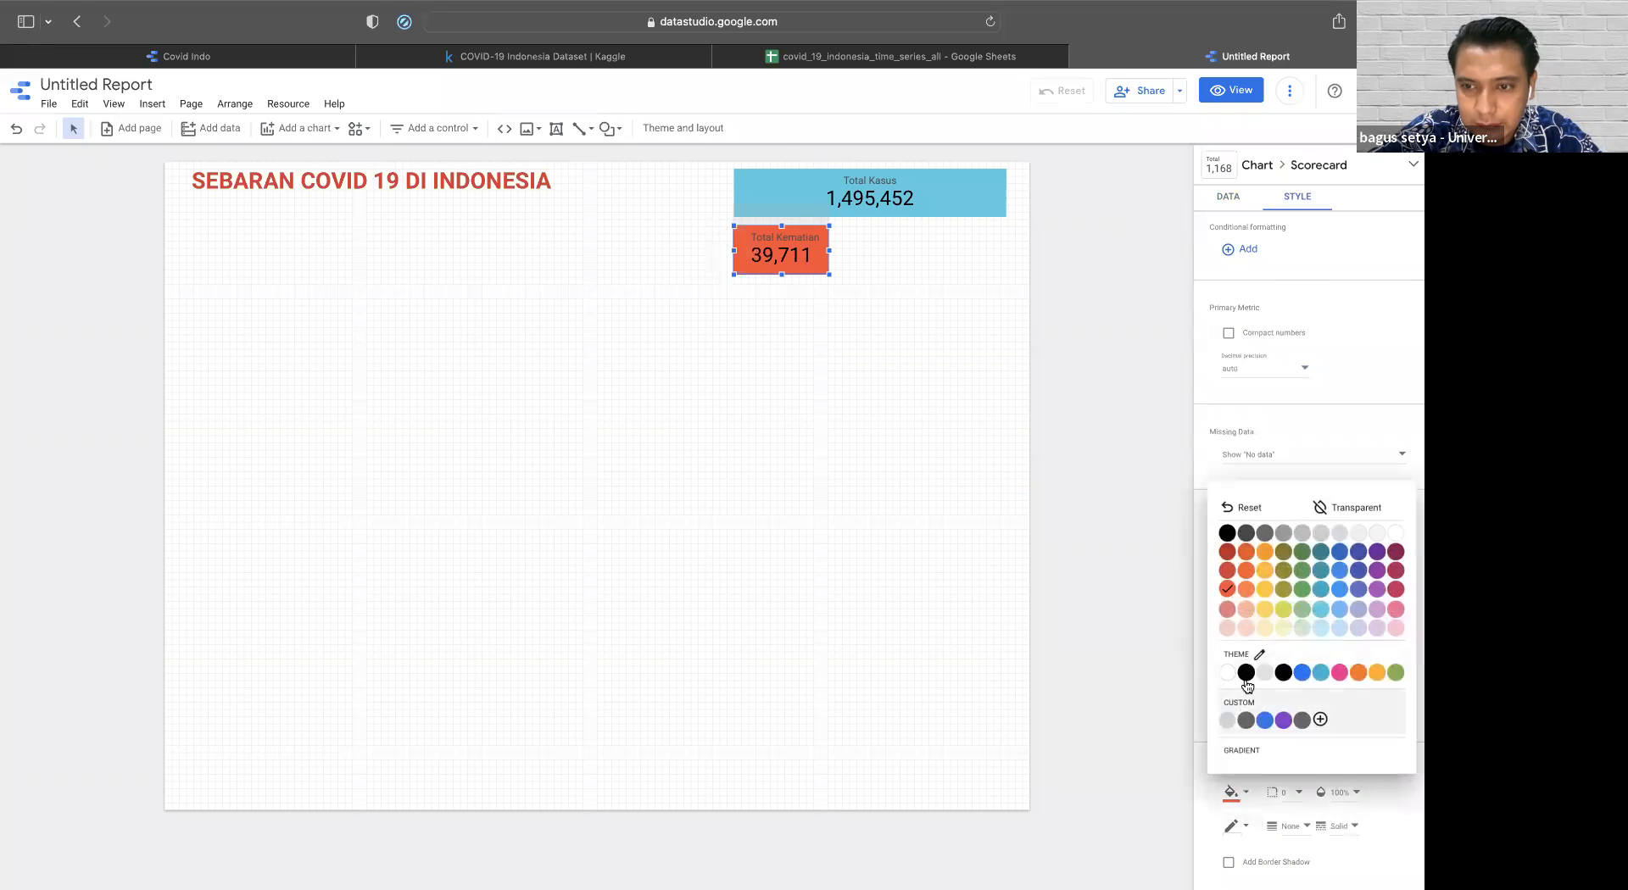
{"action": "left_click", "coordinate": [1227, 616]}
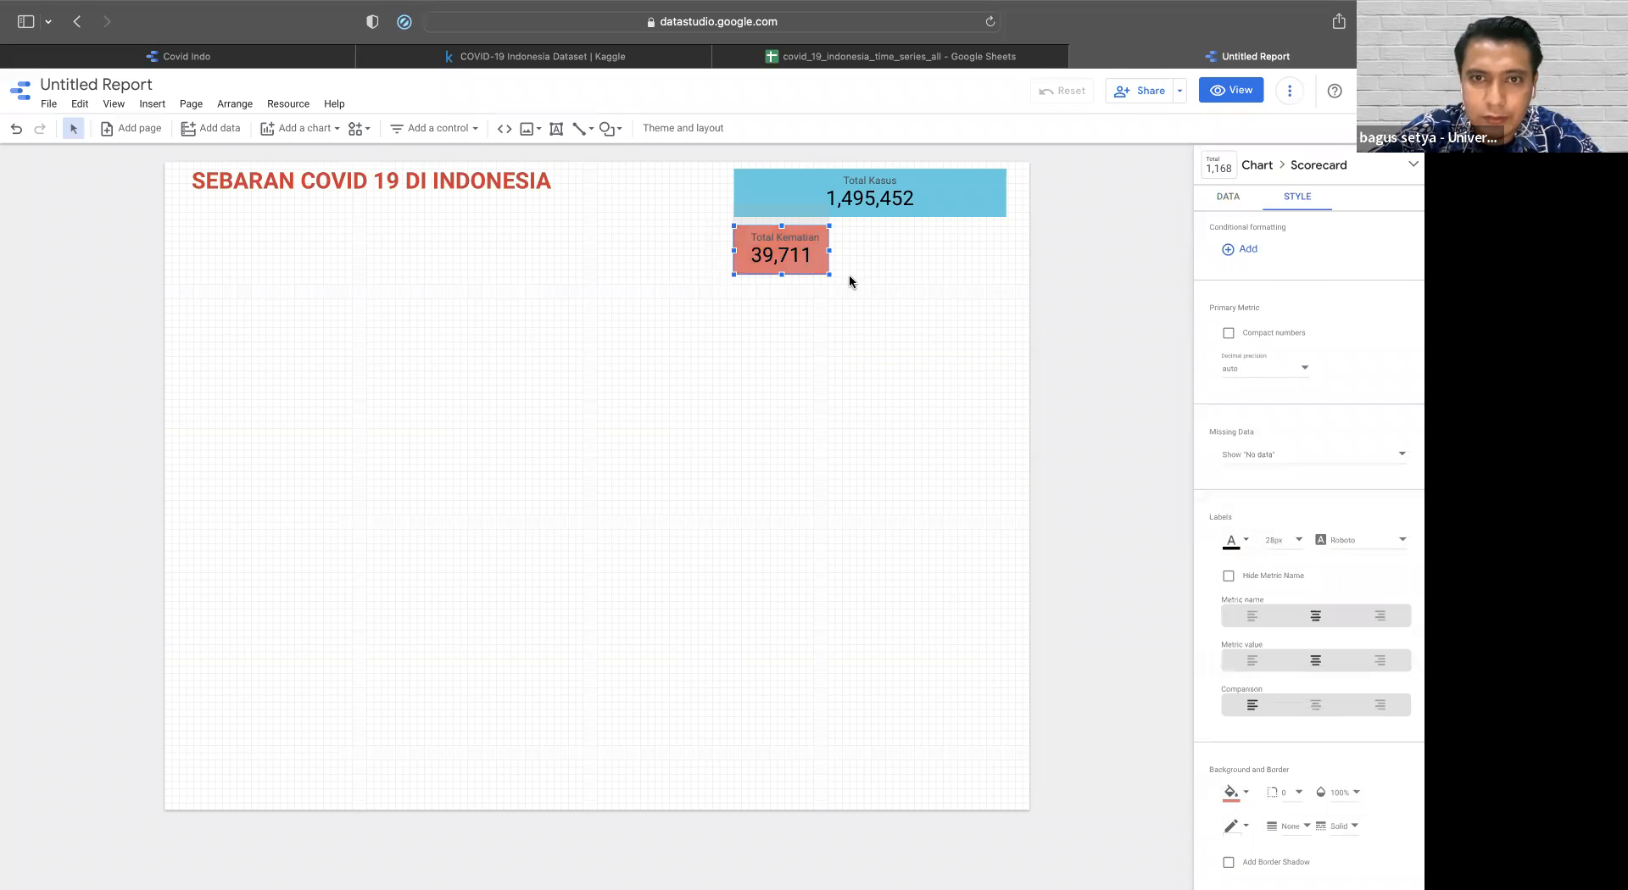
- Widen the Total Kematian scorecard slightly and place a copy of it directly to its right
{"action": "left_click_drag", "start_coordinate": [830, 249], "coordinate": [926, 263]}
{"action": "left_click", "coordinate": [765, 252]}
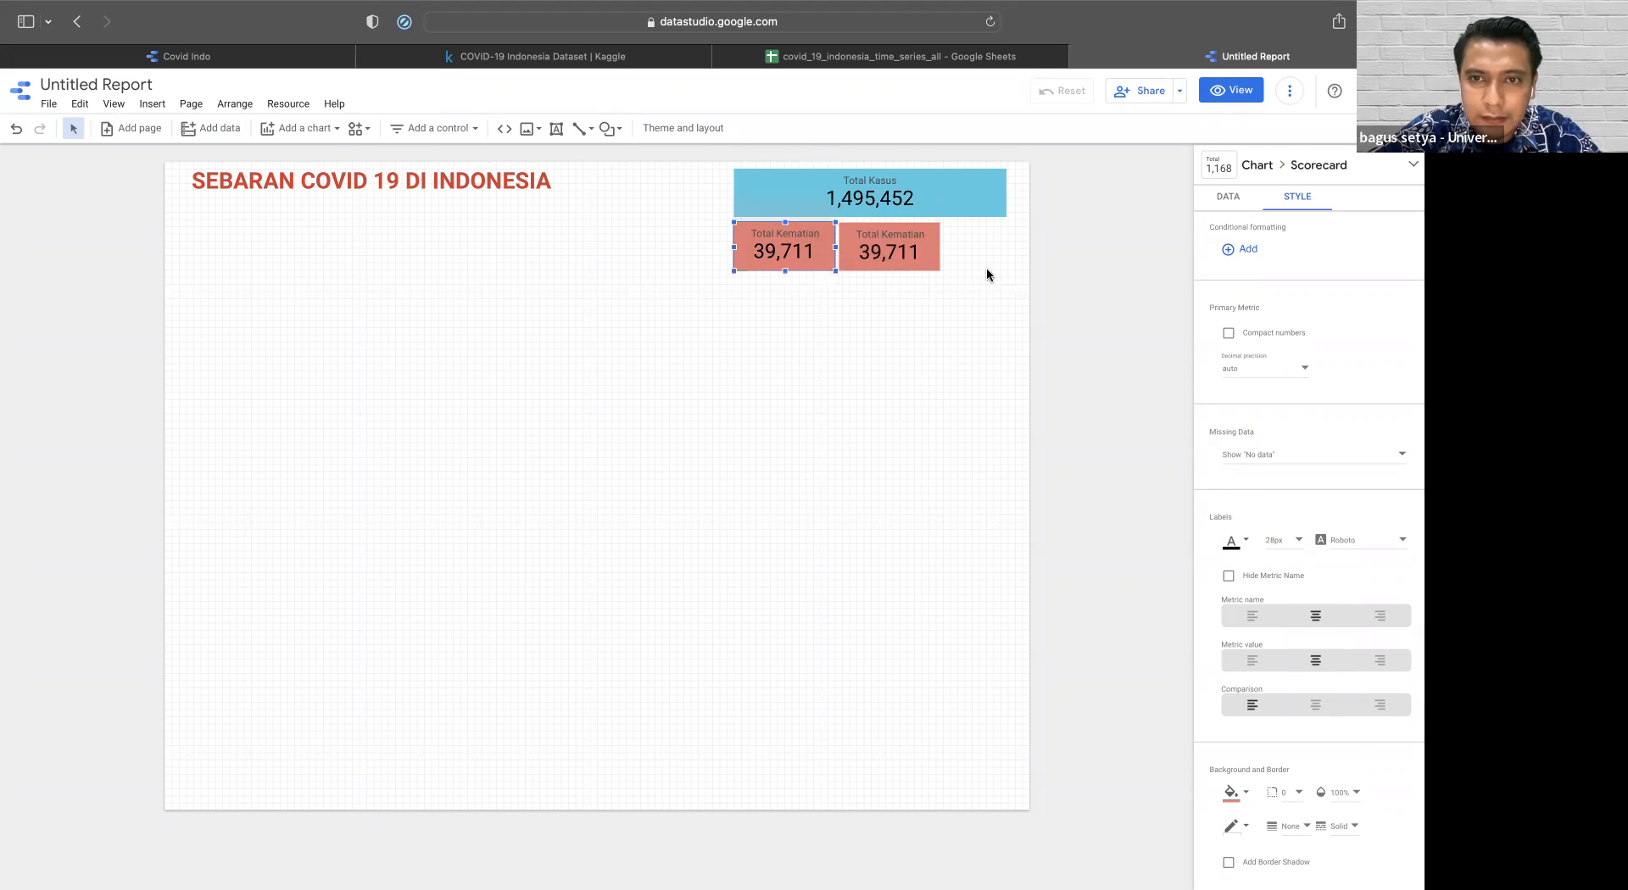
{"action": "left_click", "coordinate": [888, 245]}
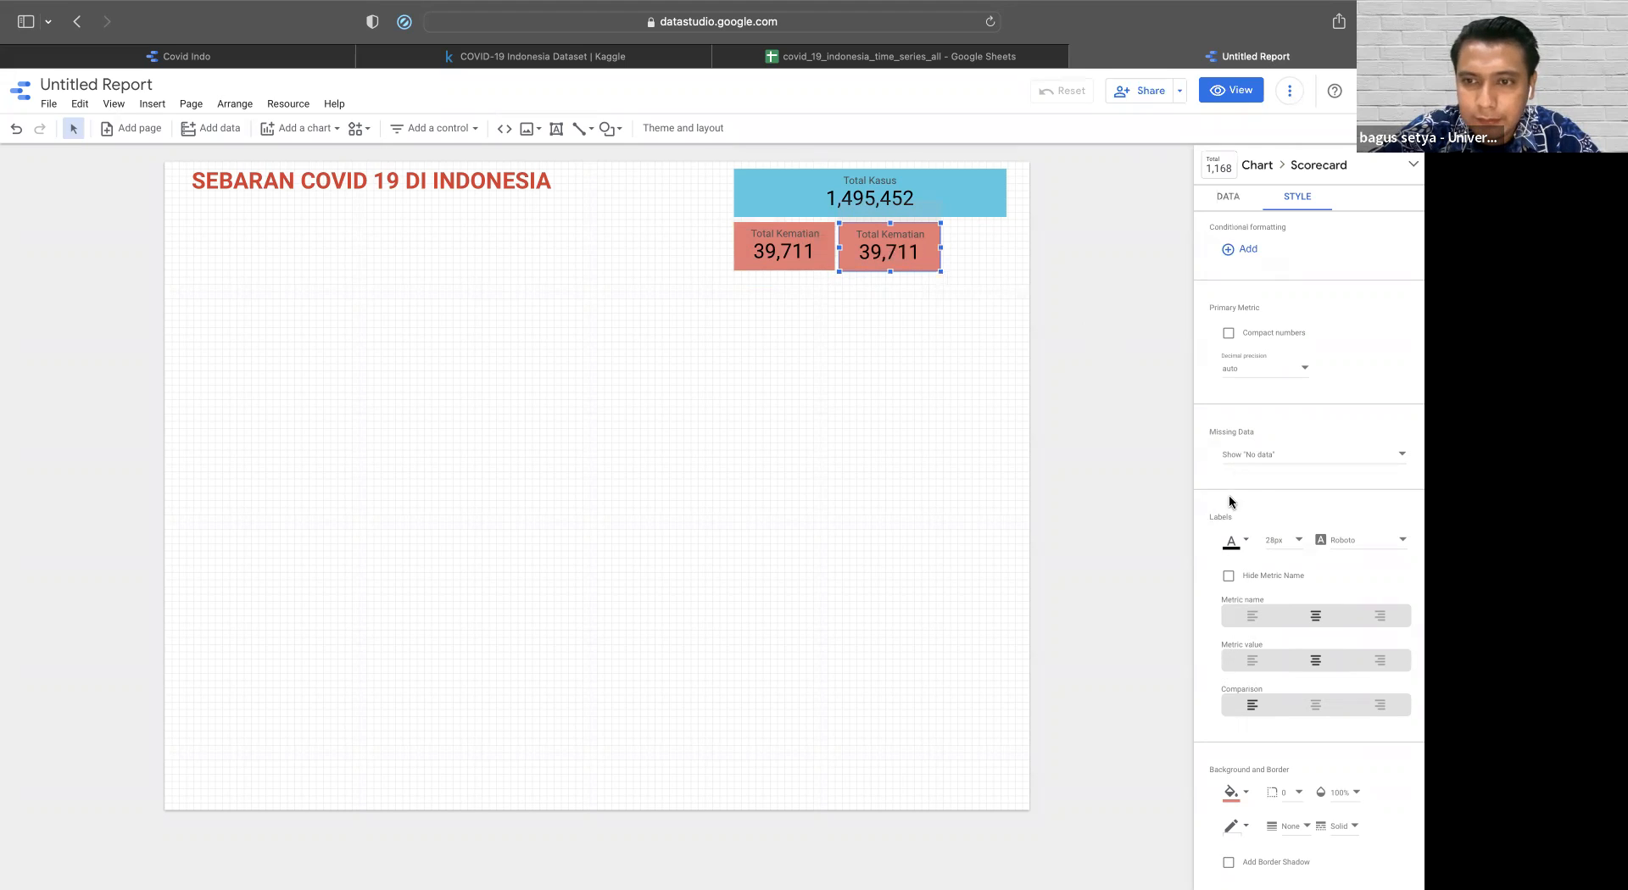
- Set the right-hand copy's metric to New Recovered and widen the scorecard until its full value fits
{"action": "left_click", "coordinate": [1226, 199]}
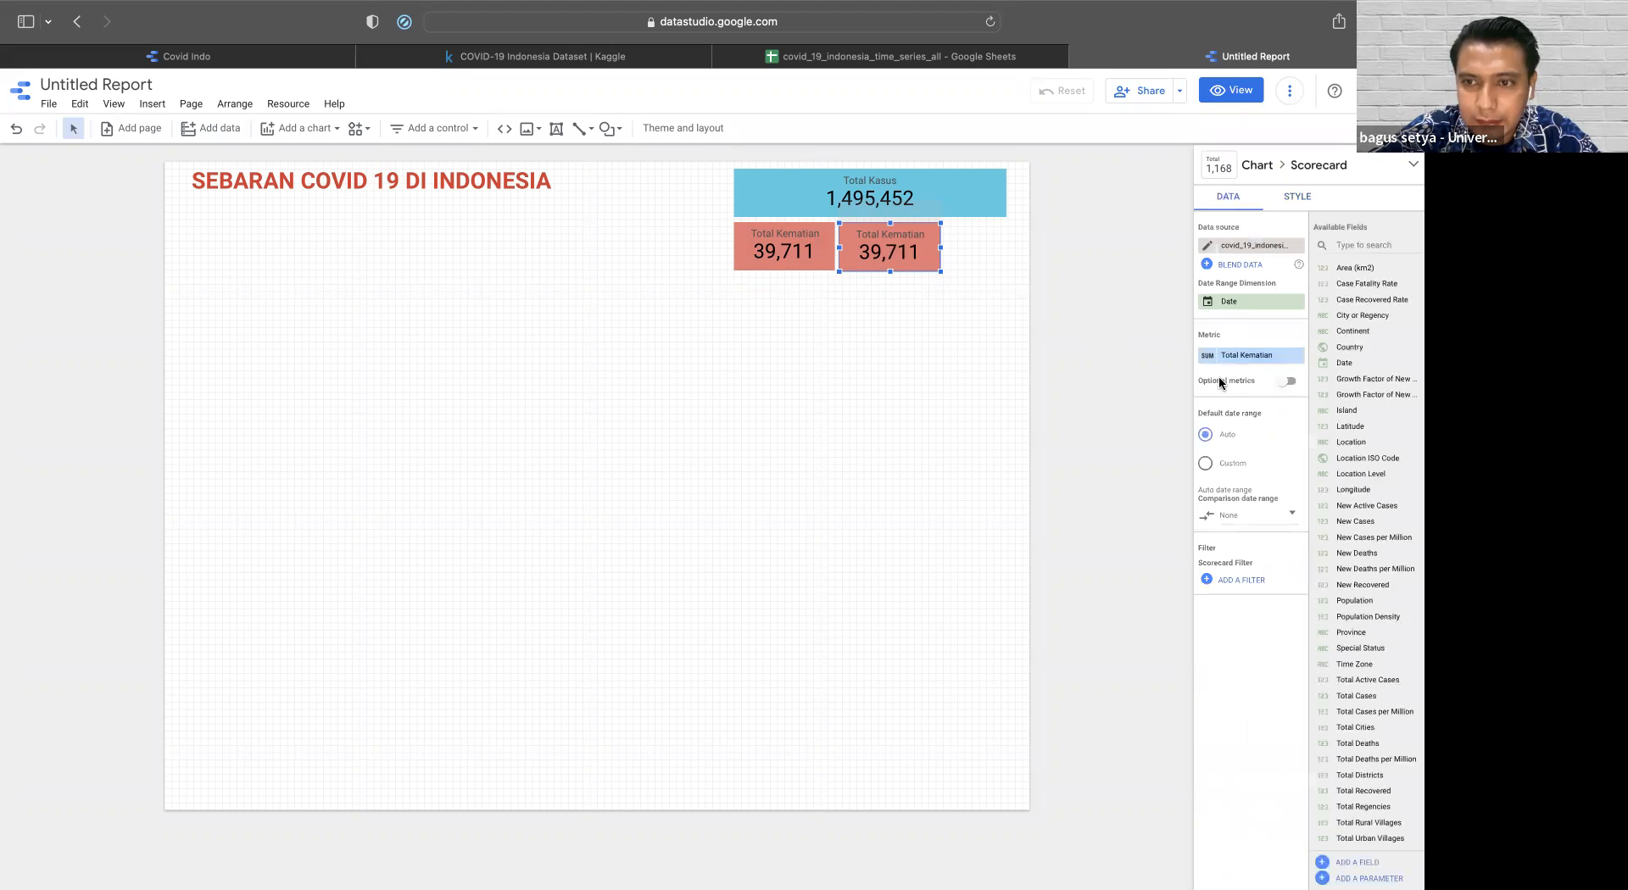
{"action": "left_click", "coordinate": [1239, 357]}
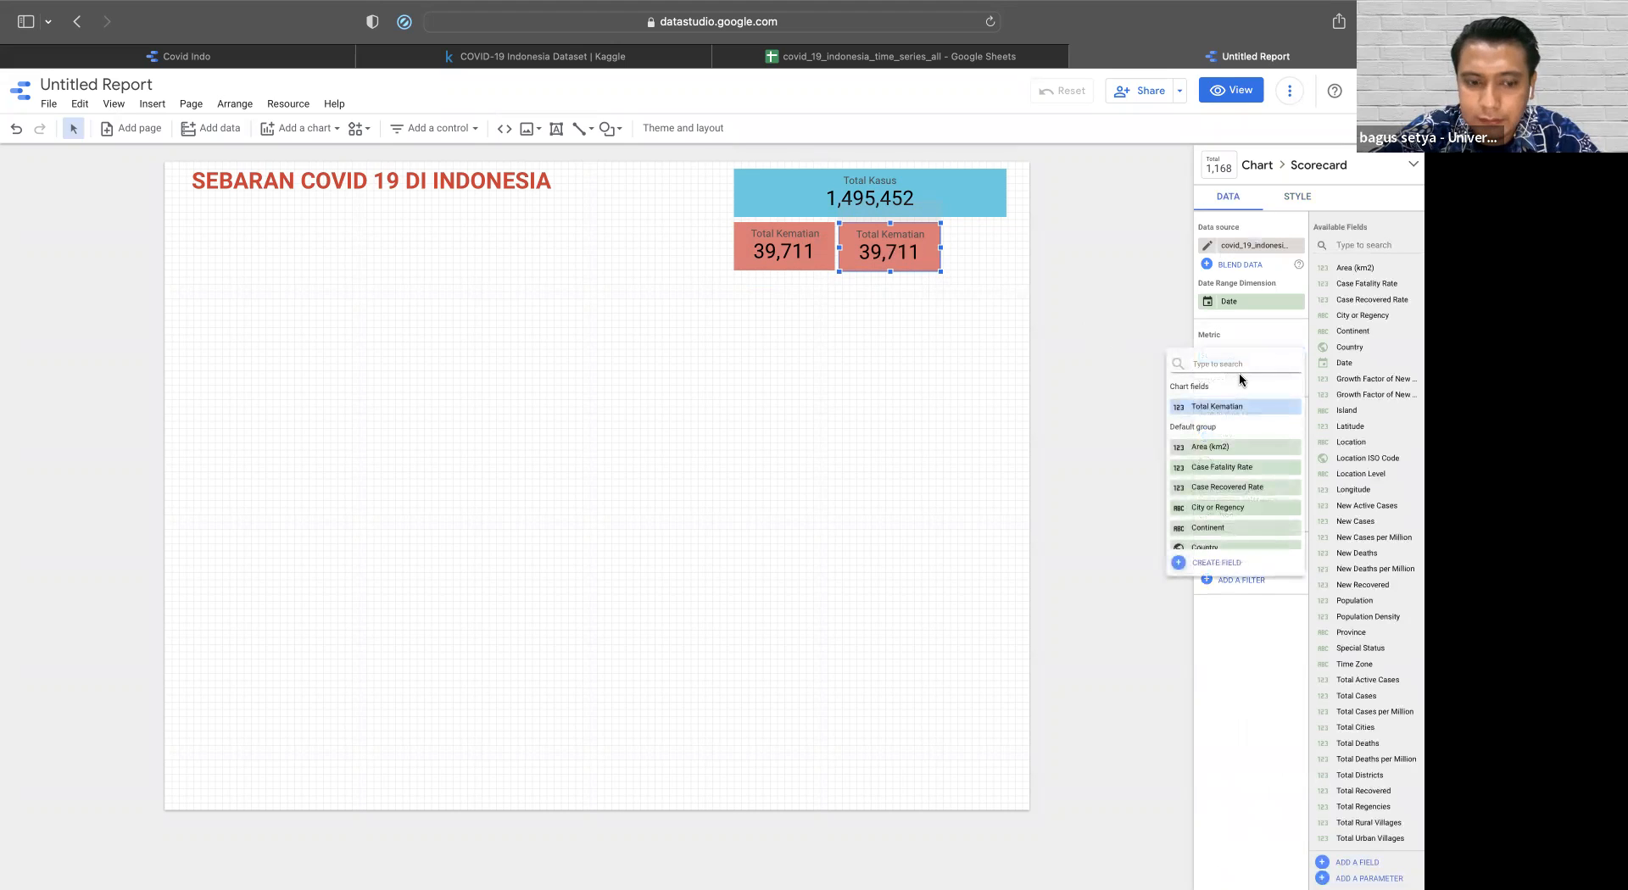
{"action": "type", "text": "recove"}
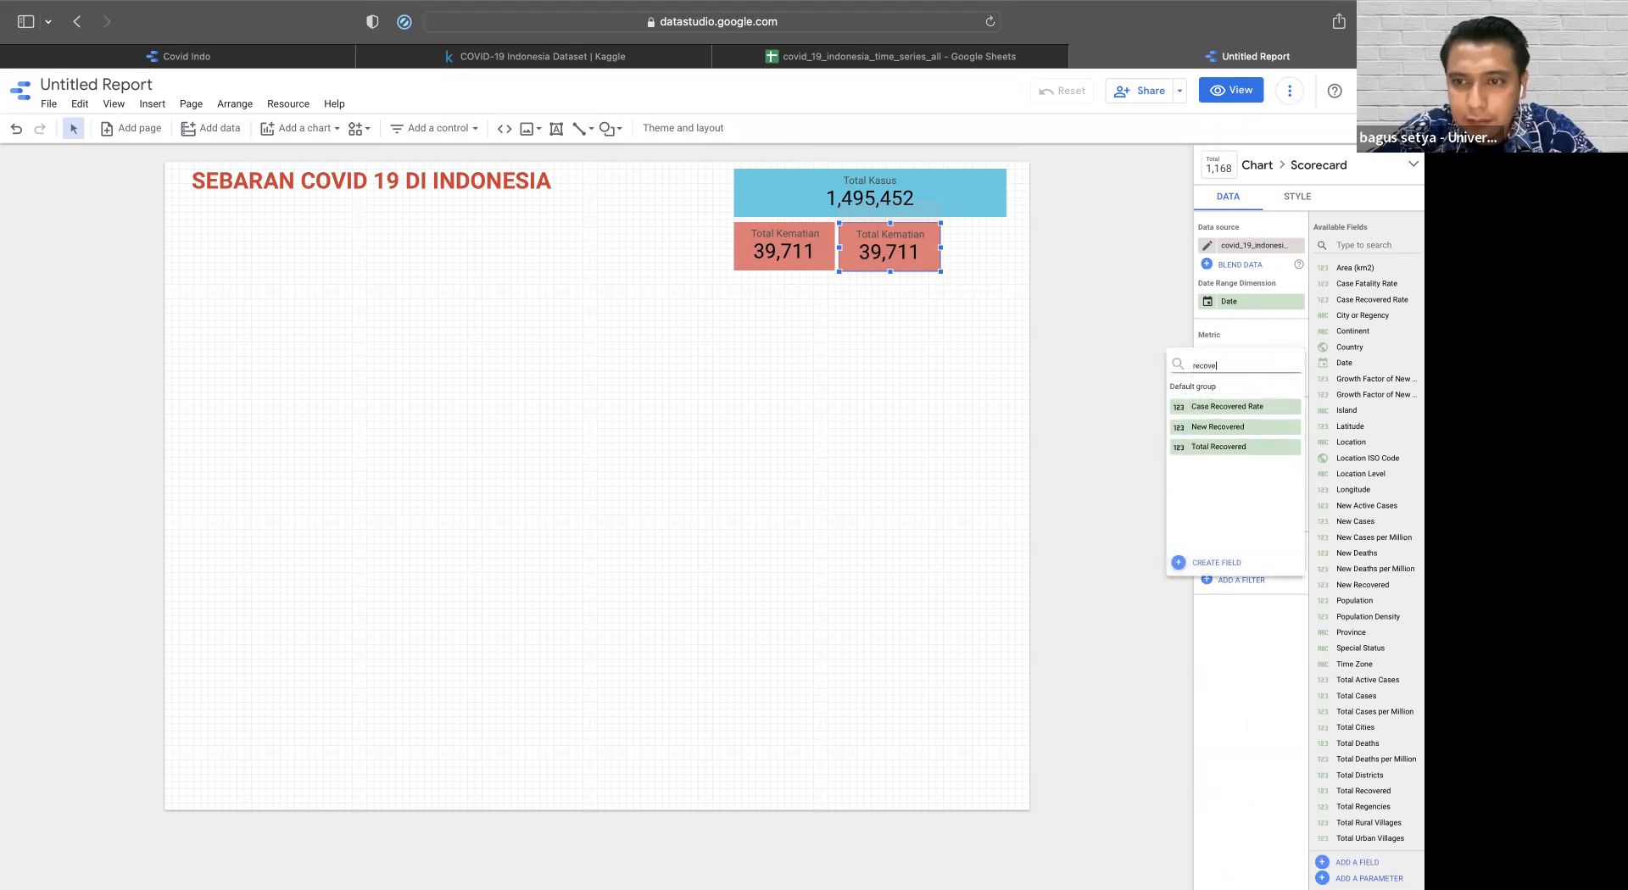
{"action": "left_click", "coordinate": [1266, 431]}
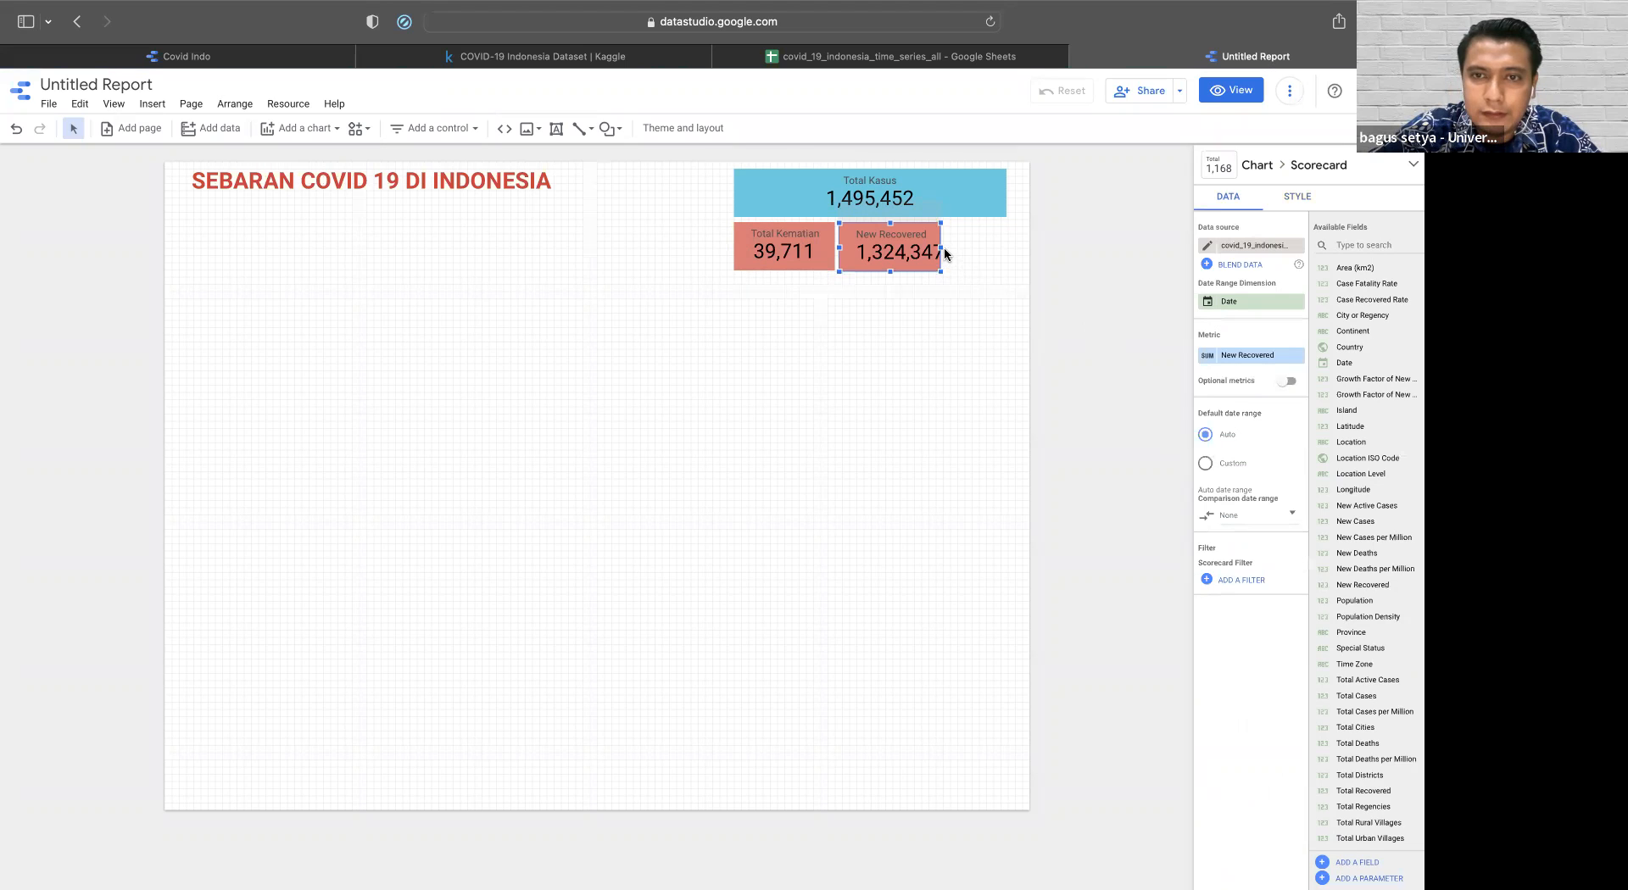
{"action": "left_click_drag", "start_coordinate": [944, 251], "coordinate": [958, 251]}
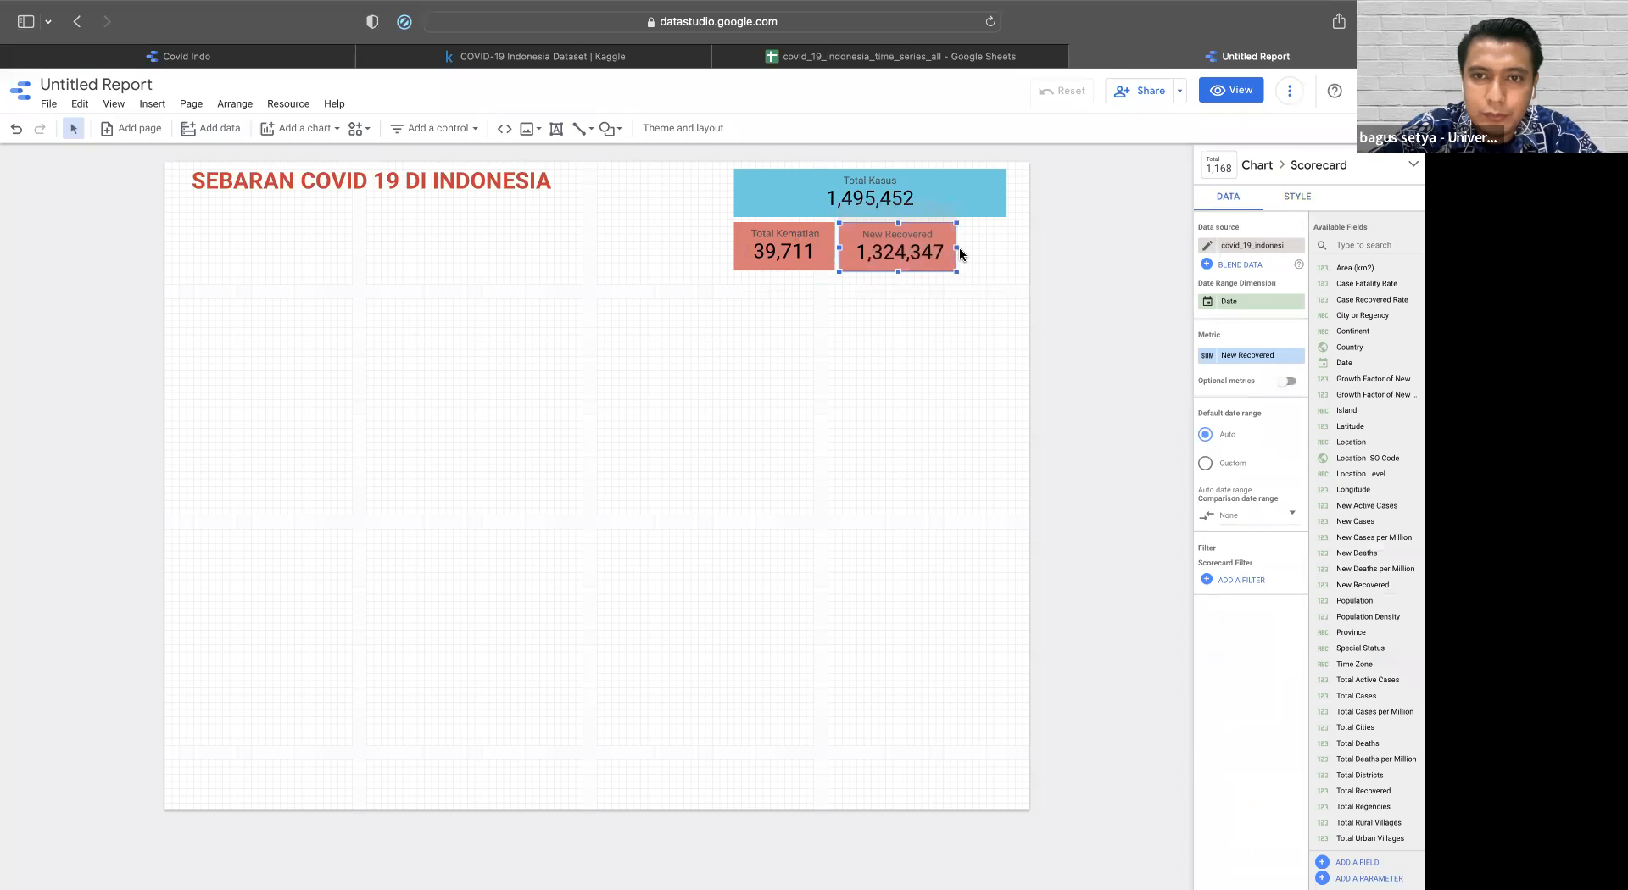
- Fill the New Recovered scorecard's background with light yellow-green
{"action": "left_click", "coordinate": [1290, 202]}
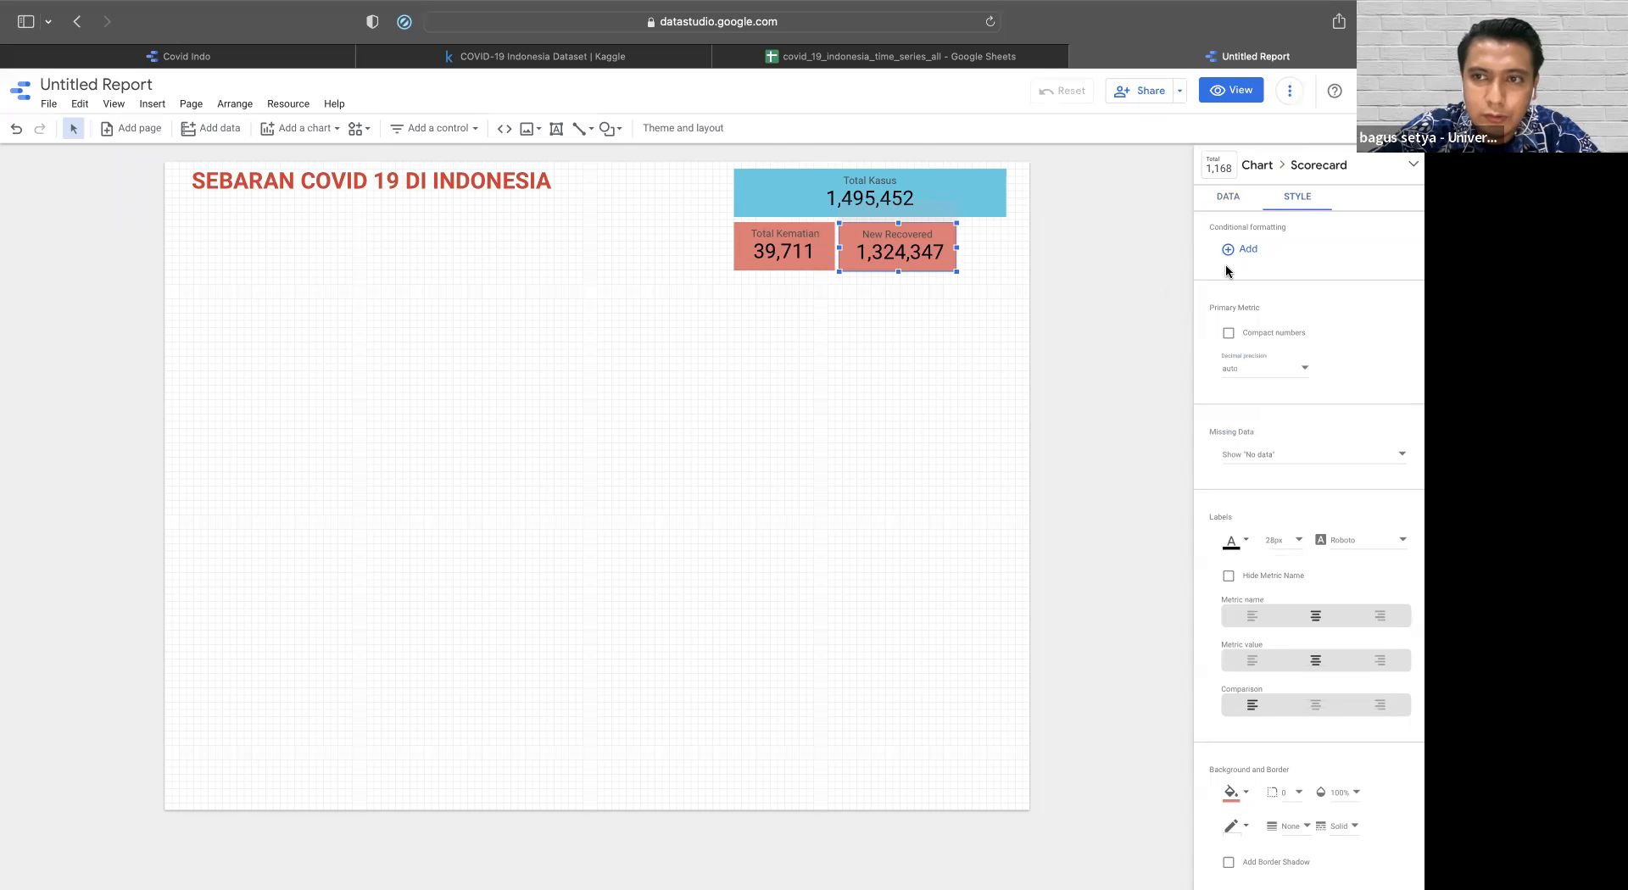
{"action": "left_click", "coordinate": [1235, 199]}
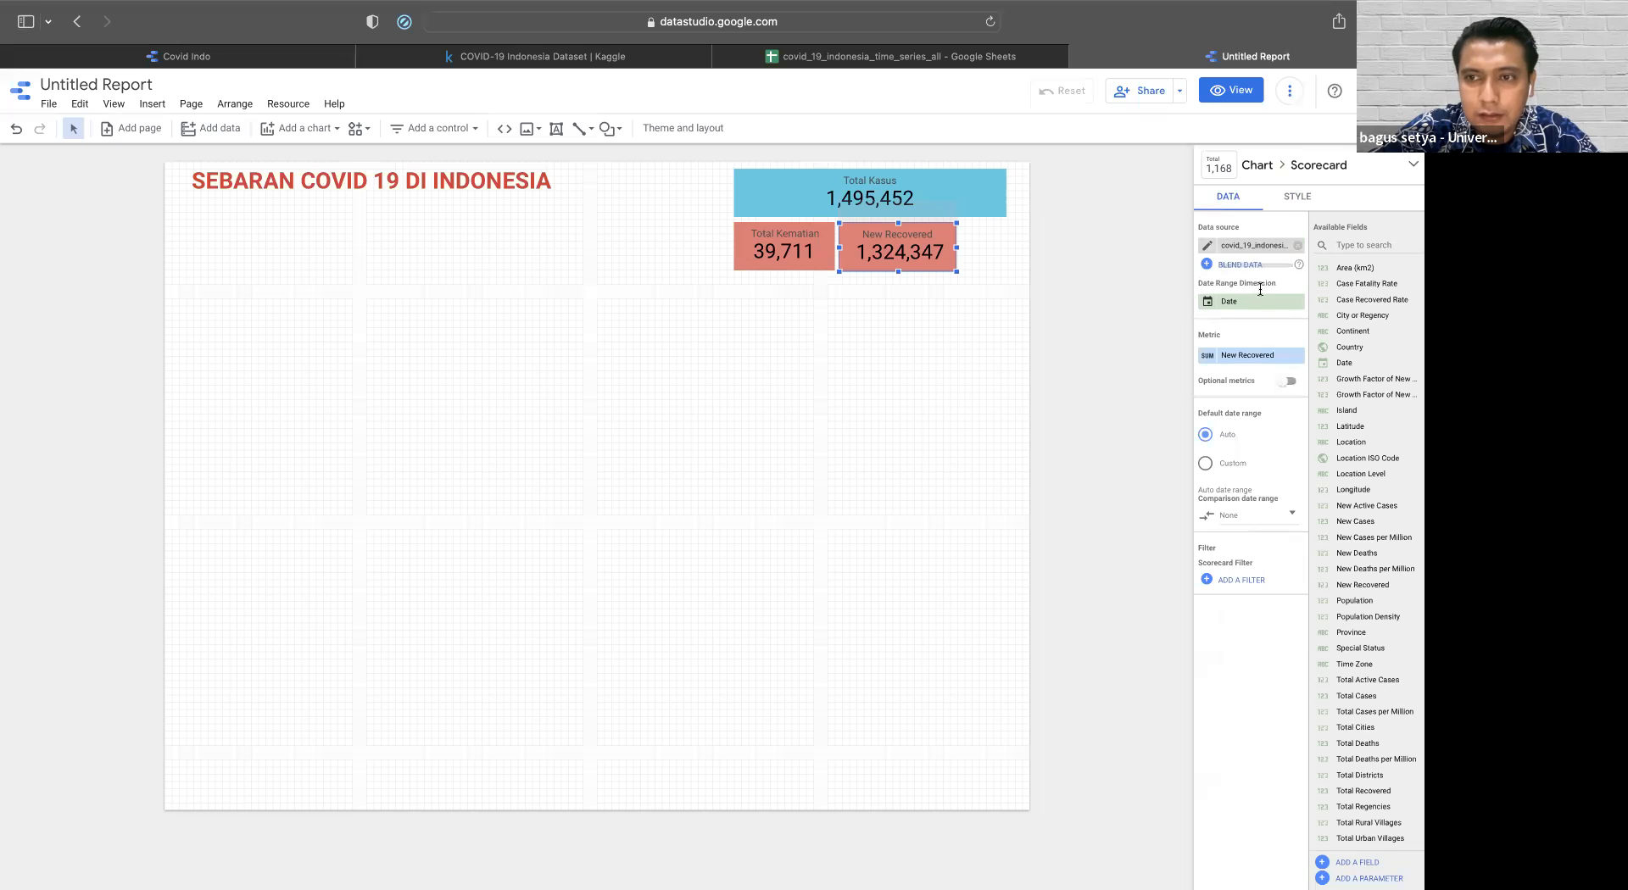
{"action": "left_click", "coordinate": [1290, 205]}
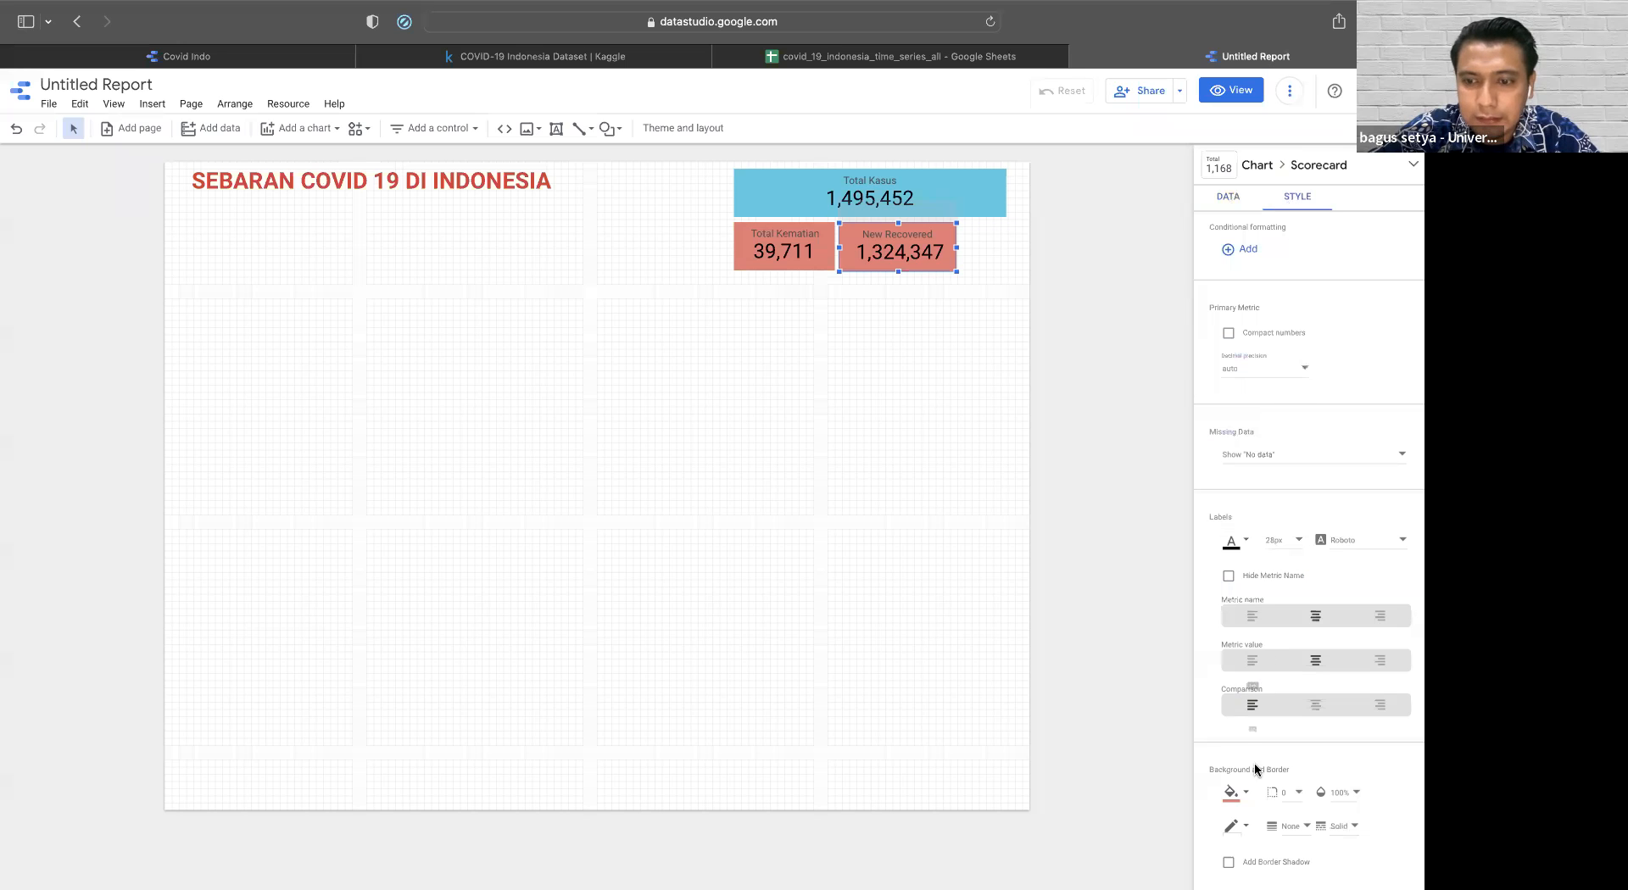
{"action": "left_click", "coordinate": [1250, 794]}
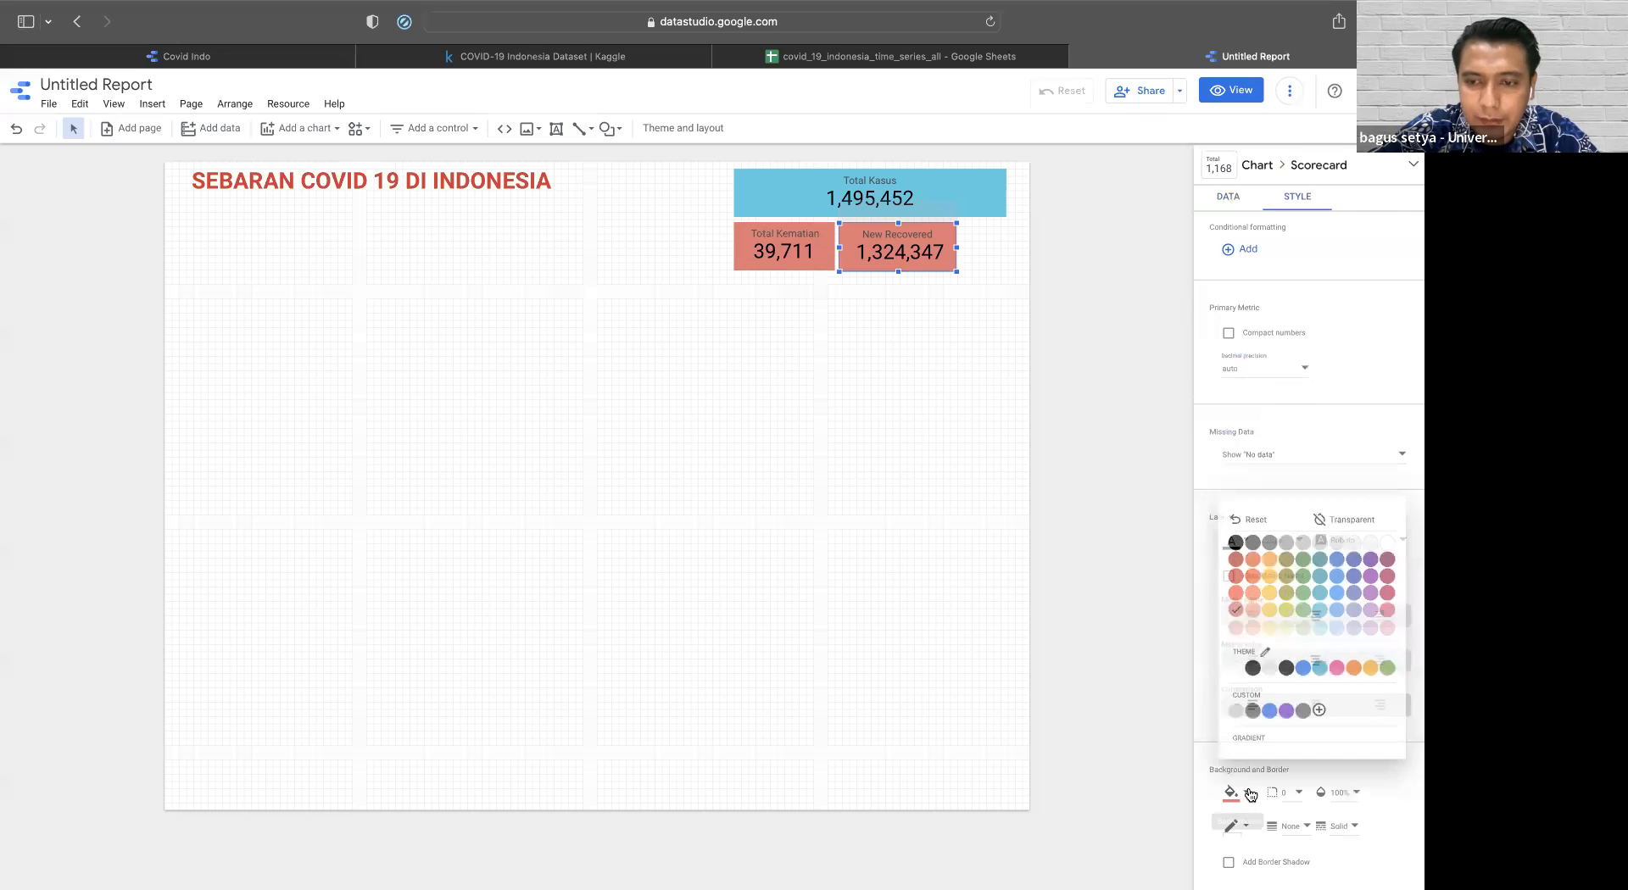
{"action": "left_click", "coordinate": [1286, 610]}
{"action": "left_click", "coordinate": [914, 328]}
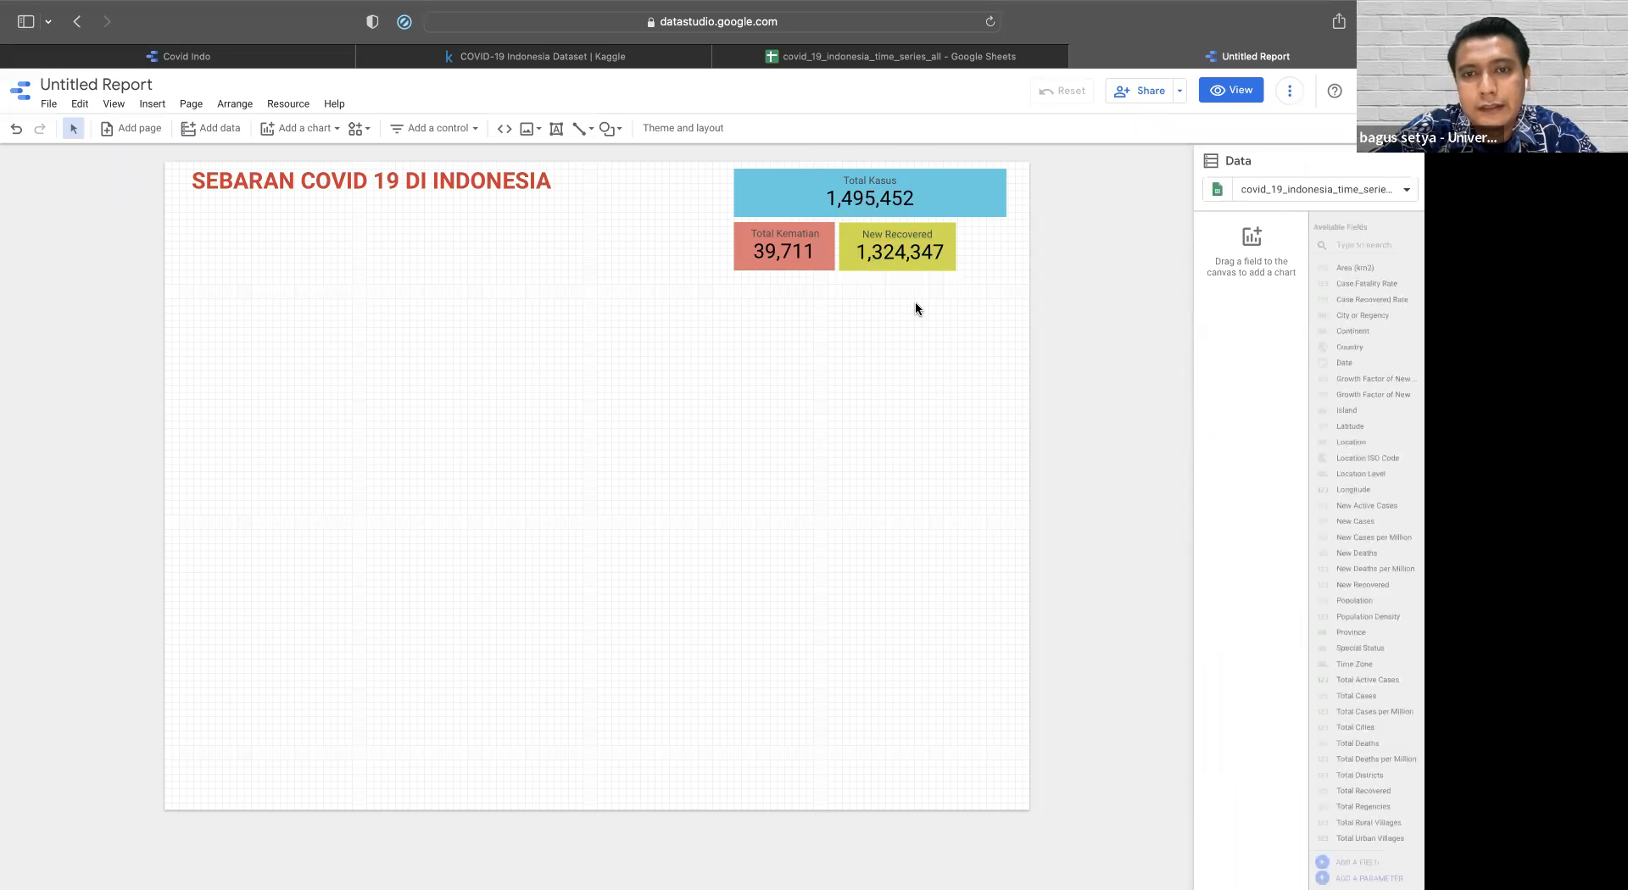
- Add a New Active Cases scorecard to the right of New Recovered from a copy of Total Kematian, and widen it slightly
{"action": "key", "text": "ctrl+v"}
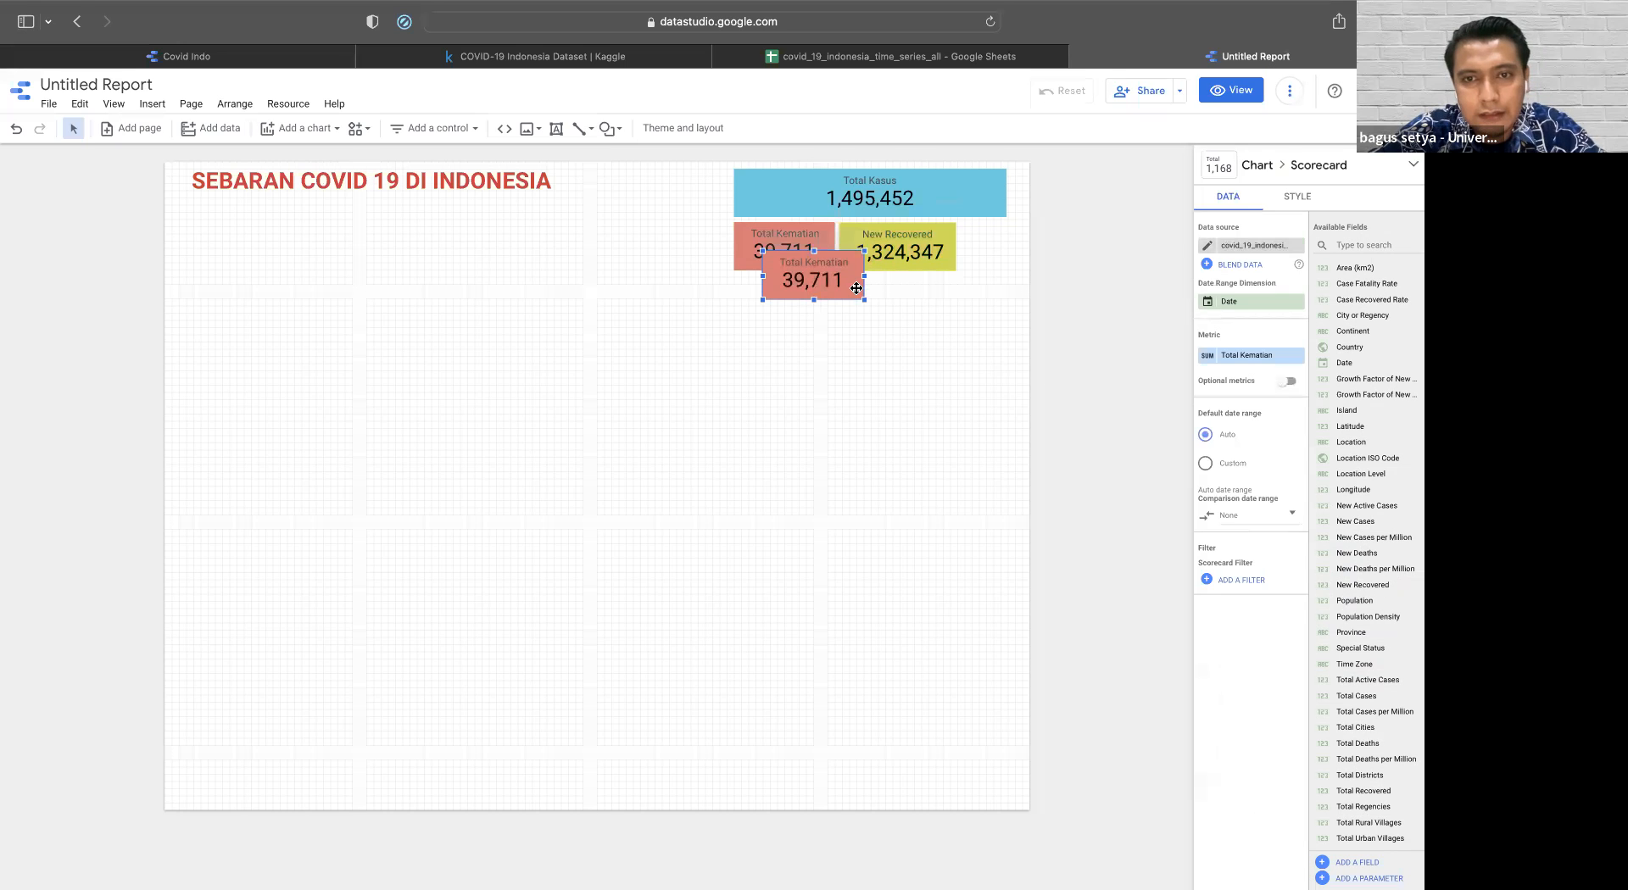
{"action": "left_click_drag", "start_coordinate": [856, 292], "coordinate": [1046, 265]}
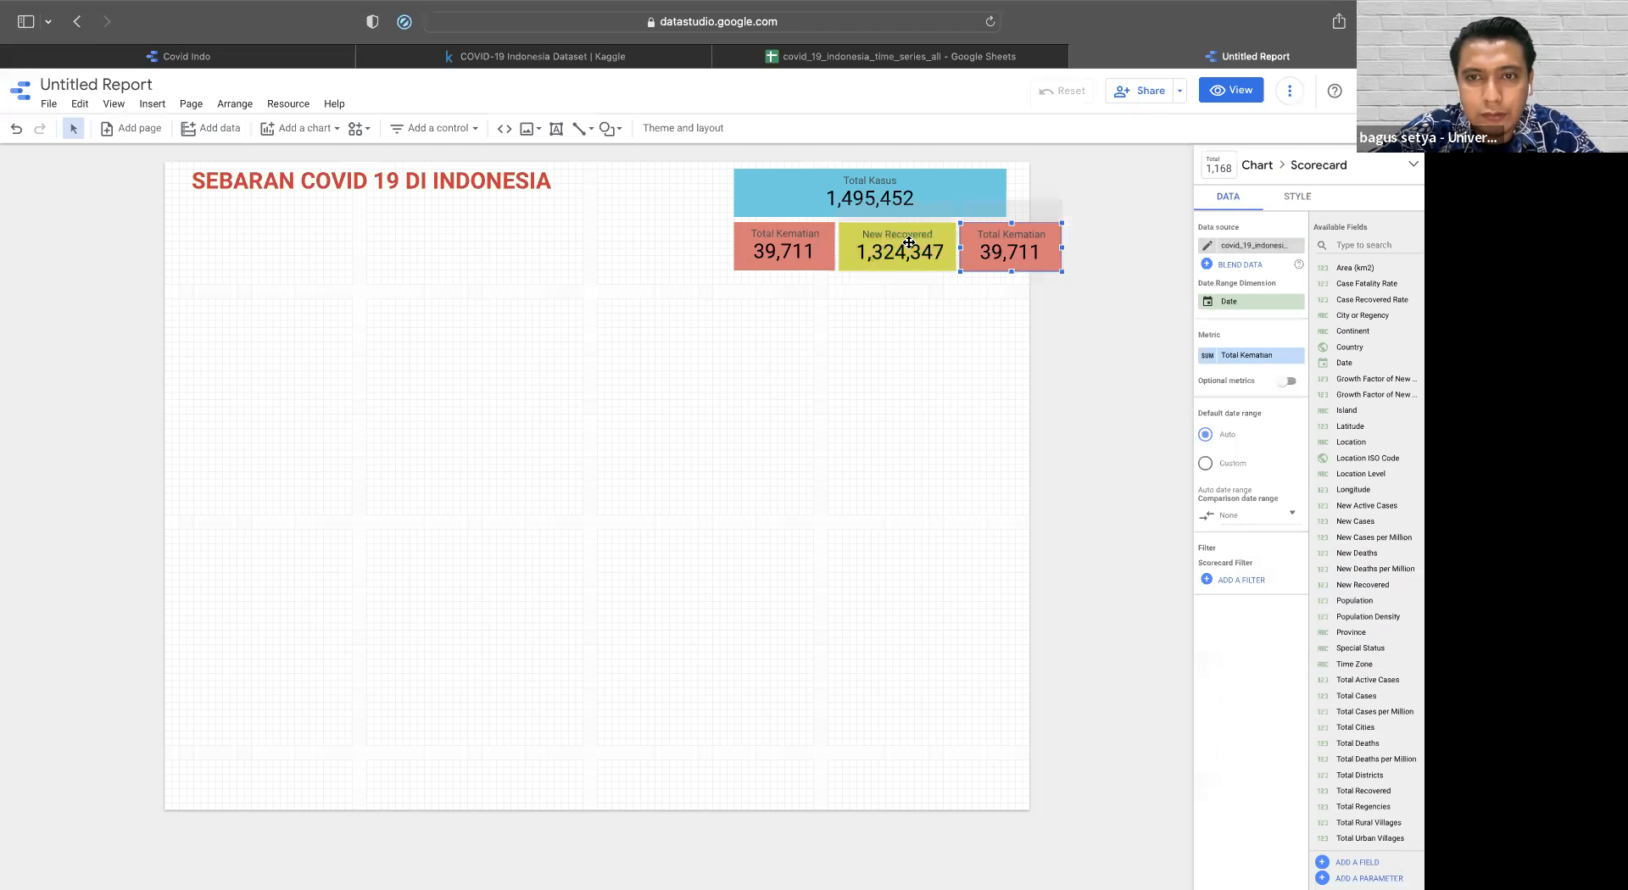
{"action": "left_click", "coordinate": [1241, 359]}
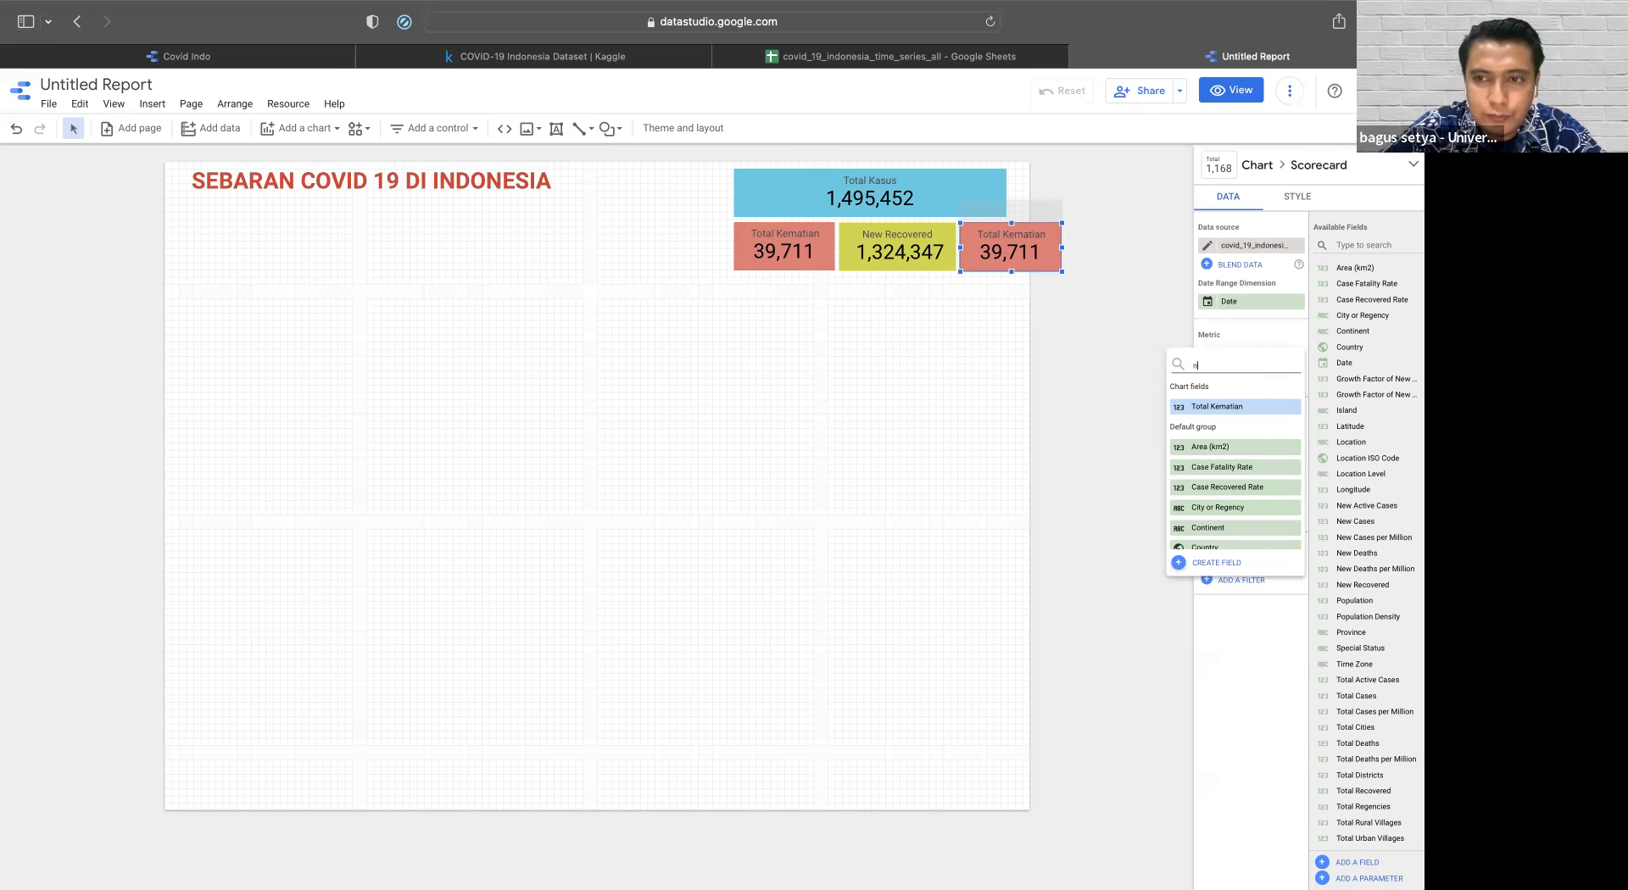
{"action": "type", "text": "new ac"}
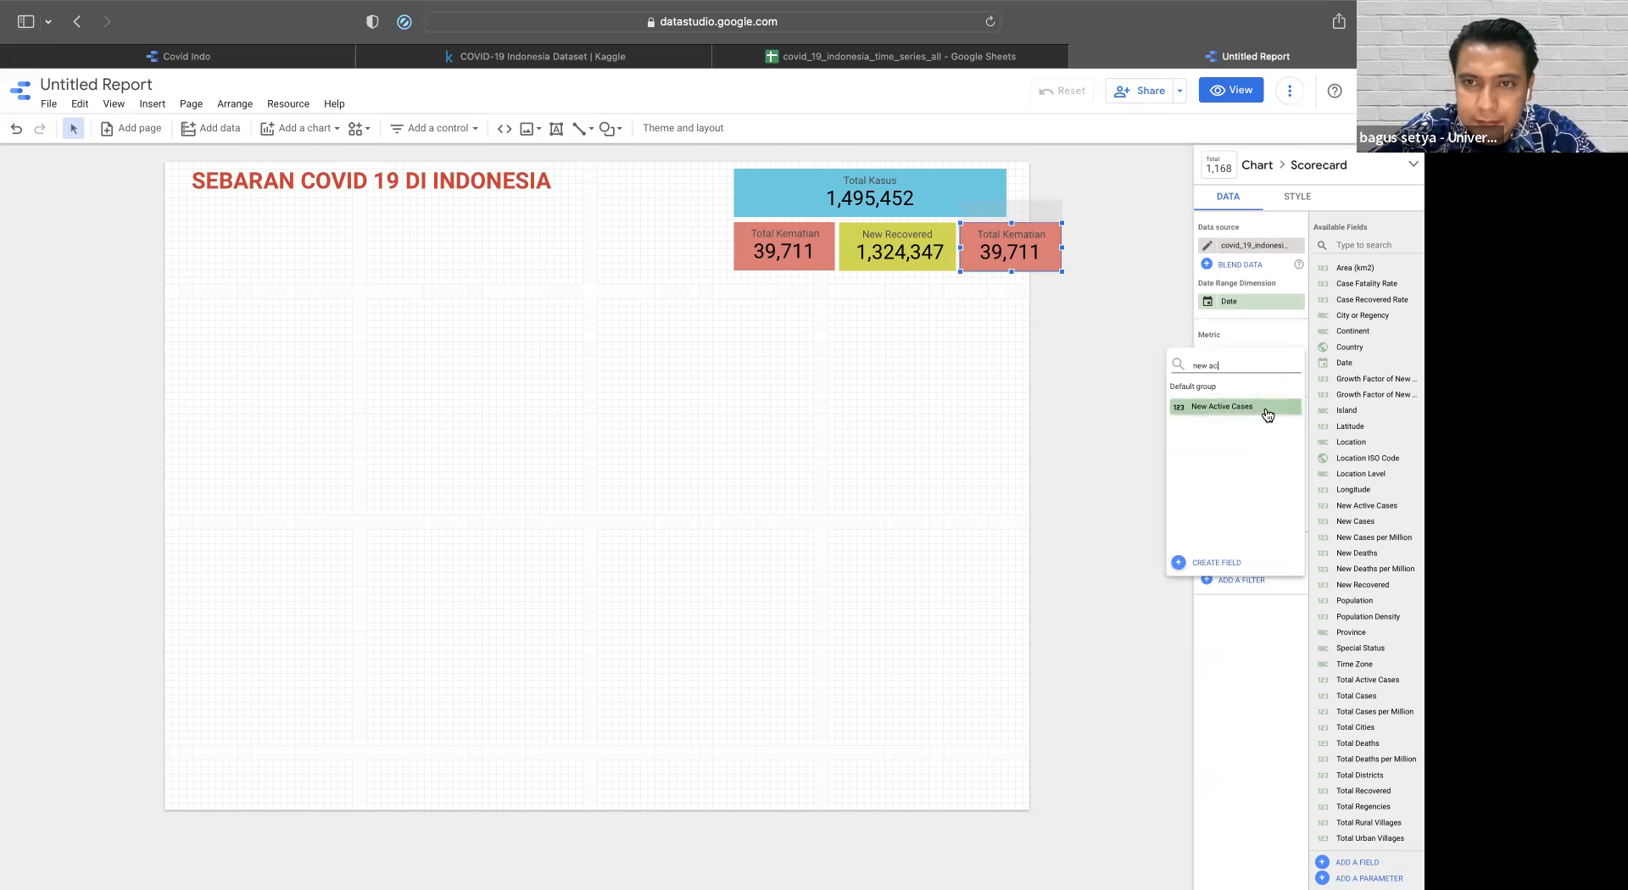
{"action": "left_click", "coordinate": [1268, 413]}
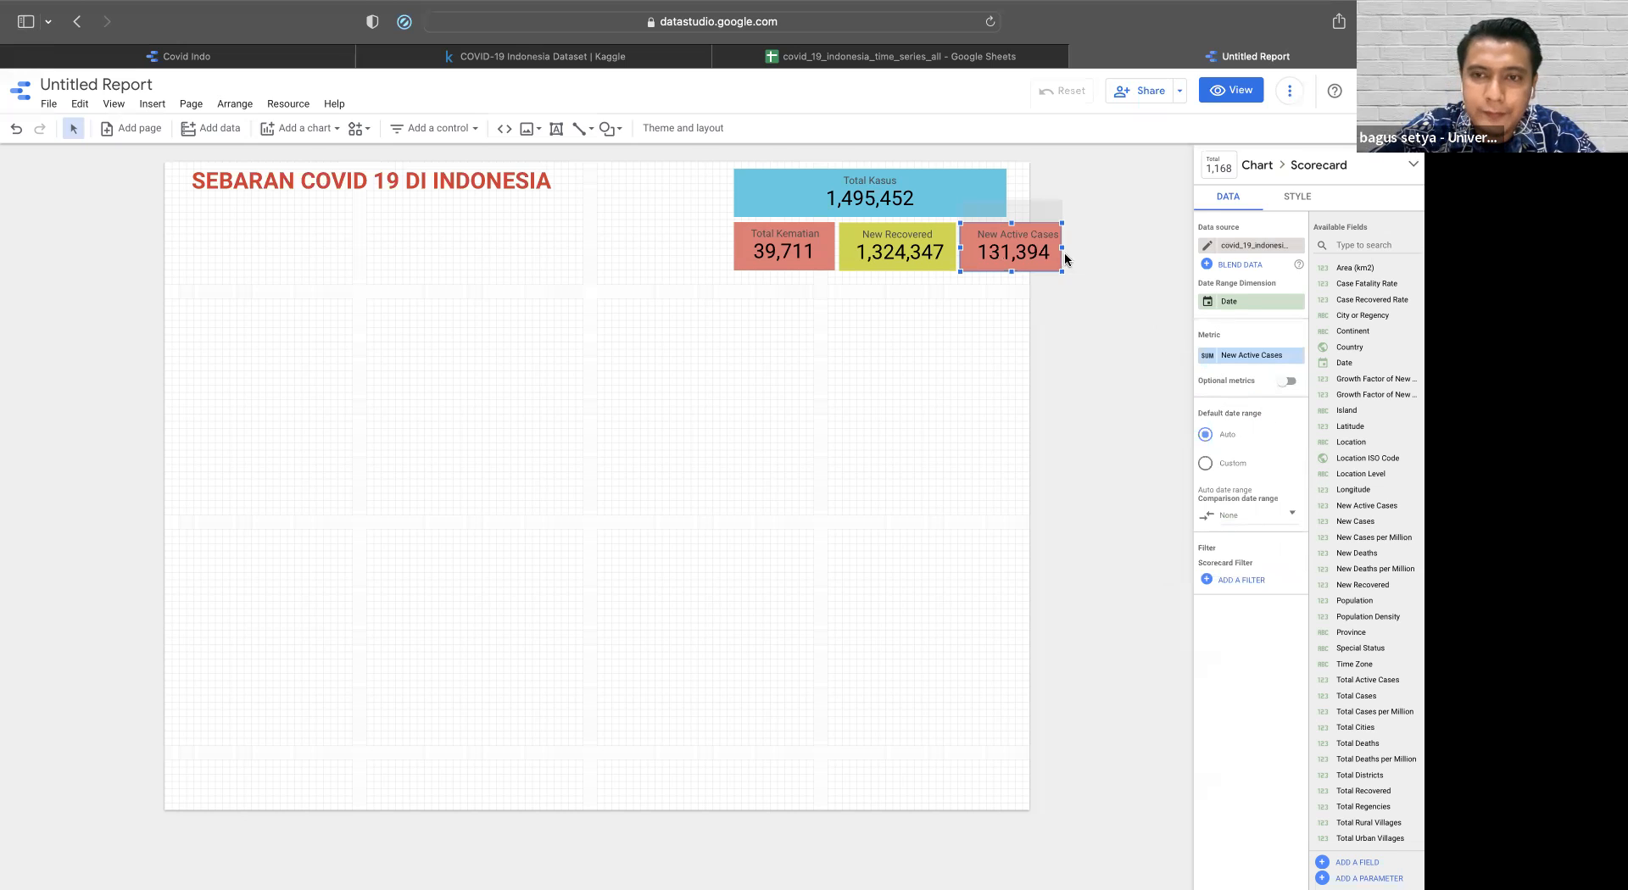
{"action": "left_click_drag", "start_coordinate": [1062, 249], "coordinate": [1077, 247]}
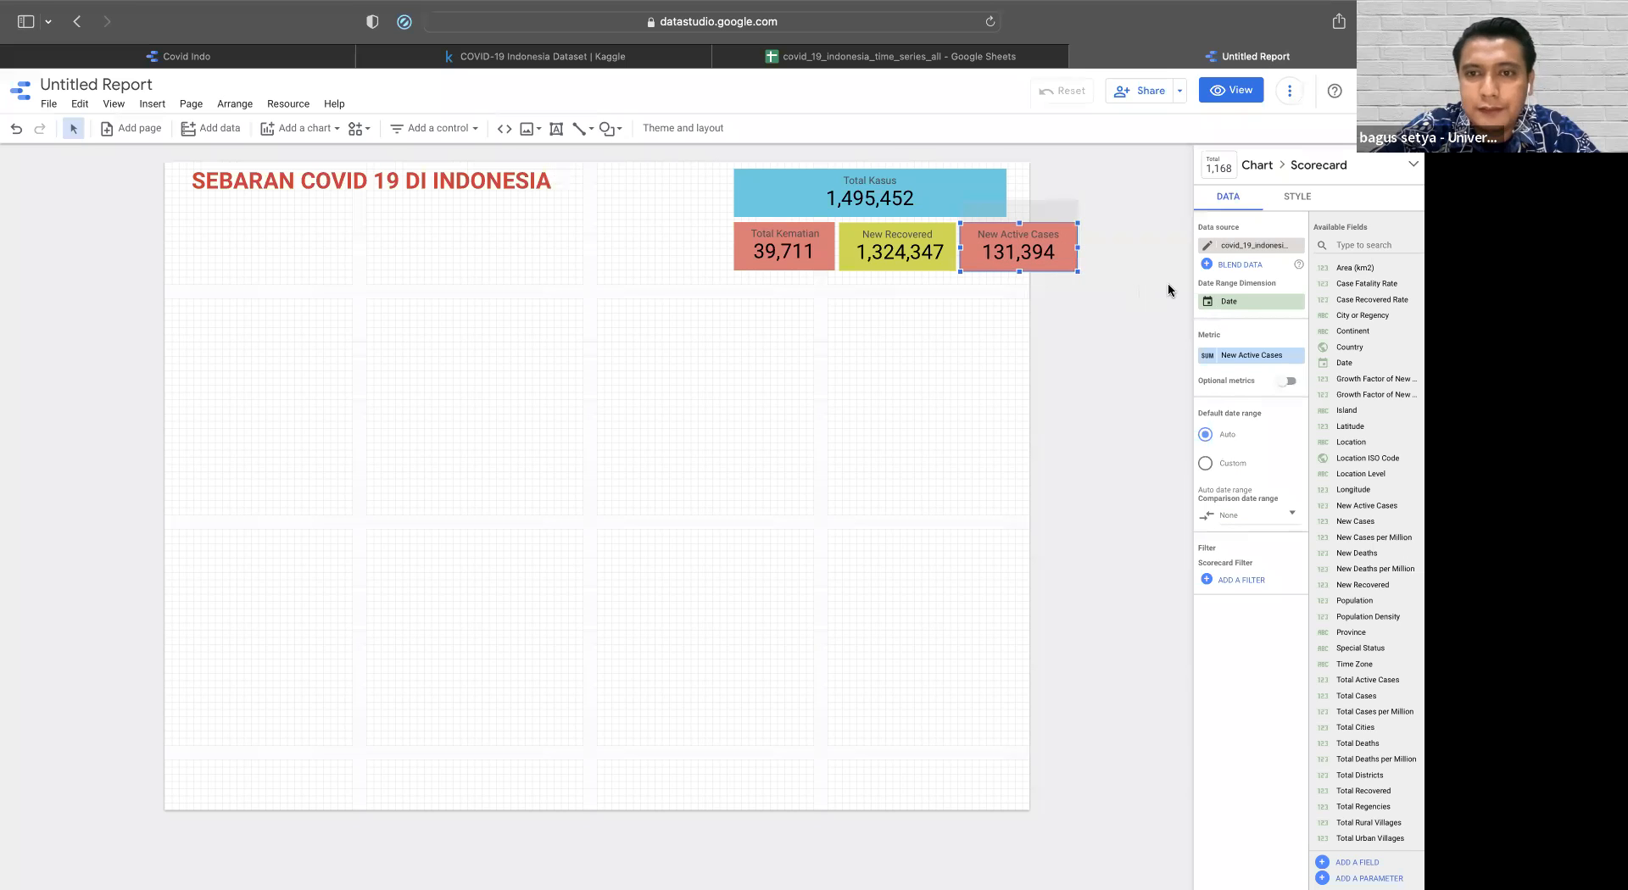
- Fill the New Active Cases scorecard's background with light orange-yellow
{"action": "left_click", "coordinate": [1297, 198]}
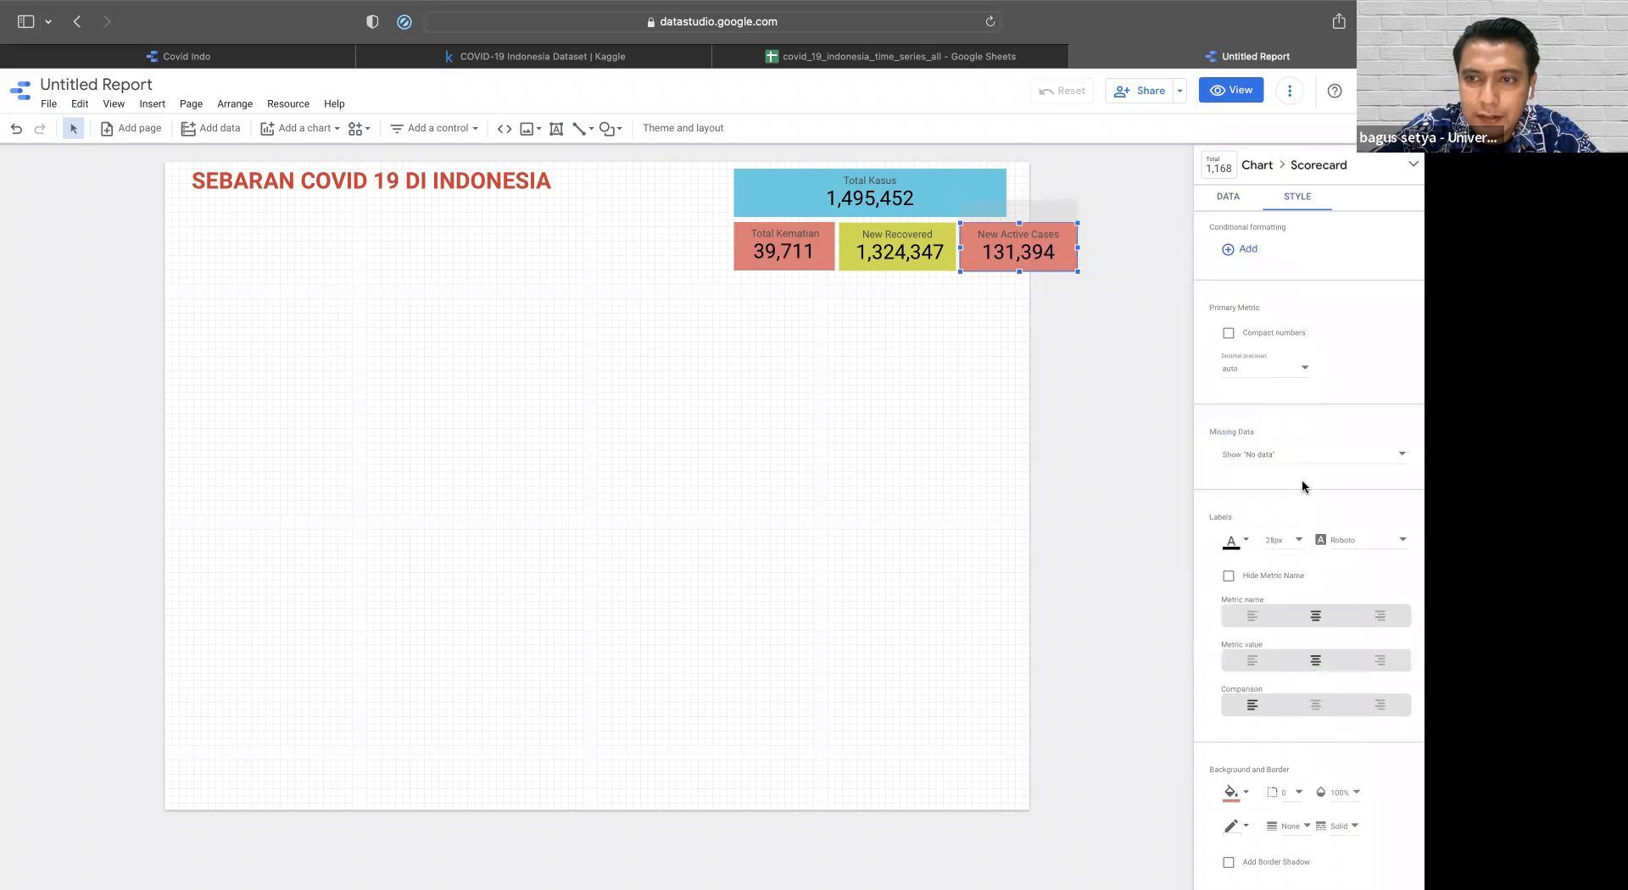
{"action": "left_click", "coordinate": [1246, 797]}
{"action": "left_click", "coordinate": [1265, 608]}
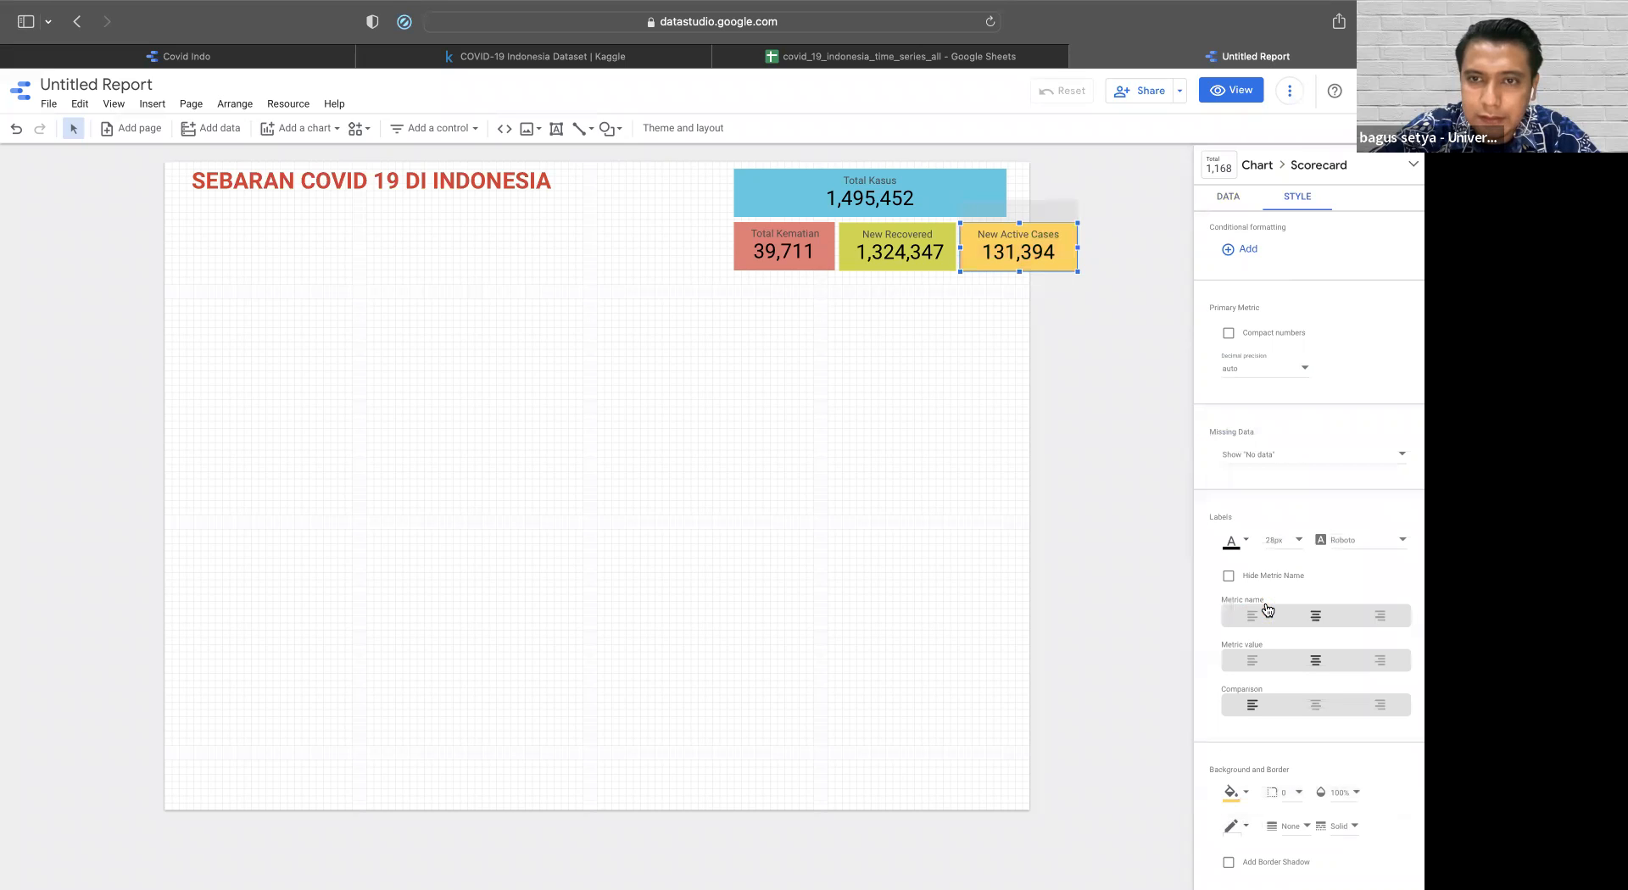
- Shift the three lower scorecards left together until the New Active Cases scorecard lies within the page edge
{"action": "left_click_drag", "start_coordinate": [1069, 324], "coordinate": [792, 258]}
{"action": "key", "text": "Left"}
{"action": "key", "text": "Left"}
{"action": "key", "text": "Left"}
{"action": "key", "text": "Left"}
{"action": "key", "text": "Left"}
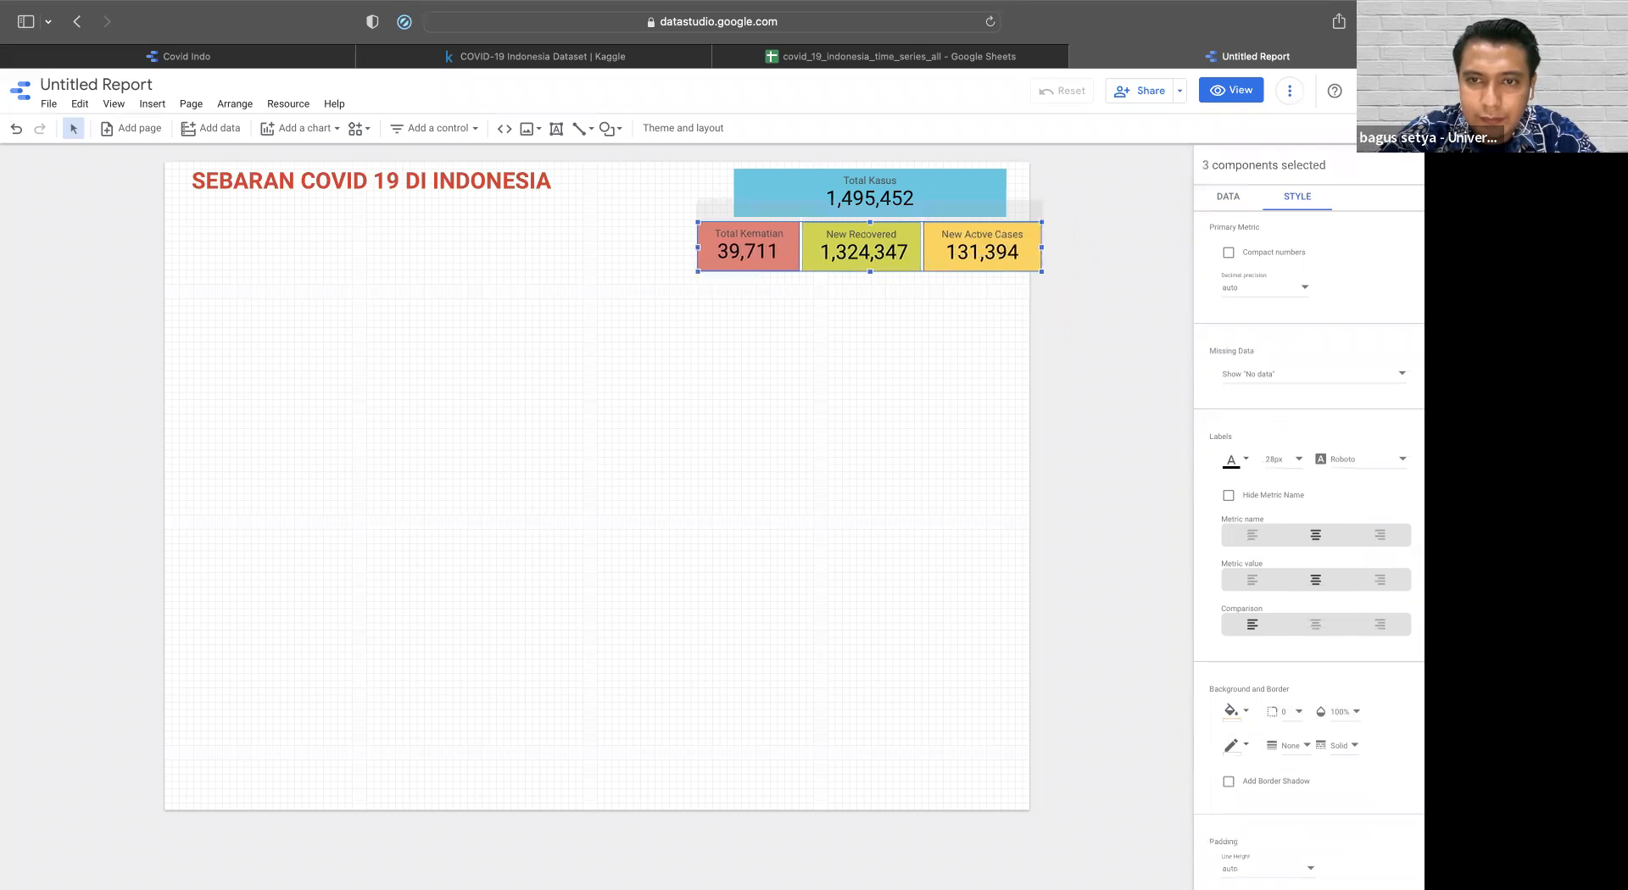
{"action": "key", "text": "Left"}
{"action": "key", "text": "Left"}
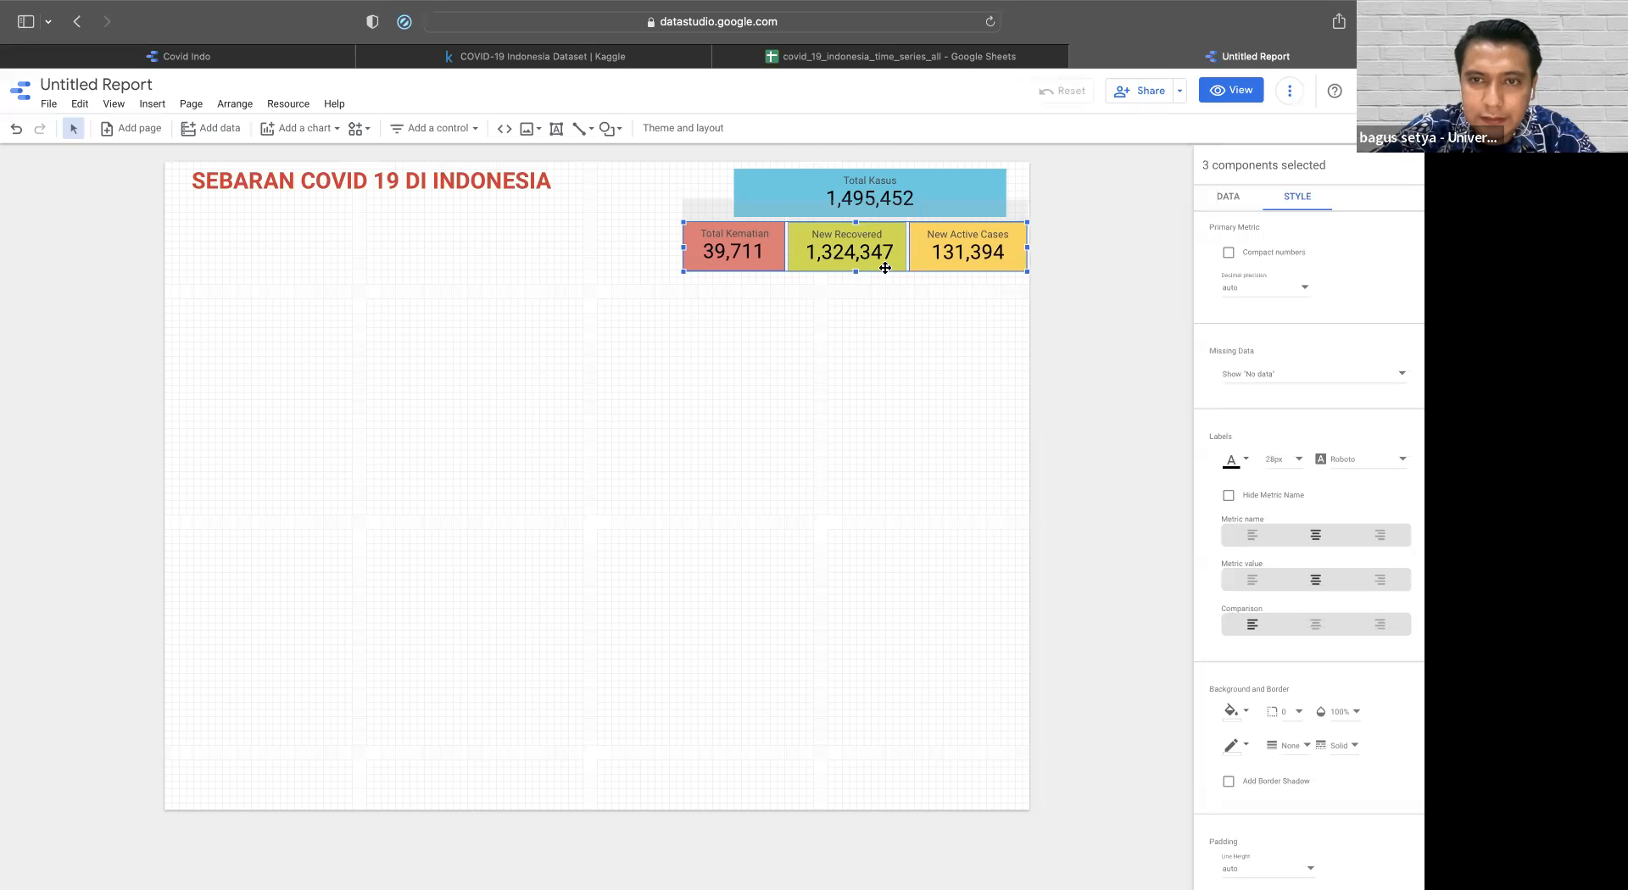
{"action": "left_click", "coordinate": [988, 278]}
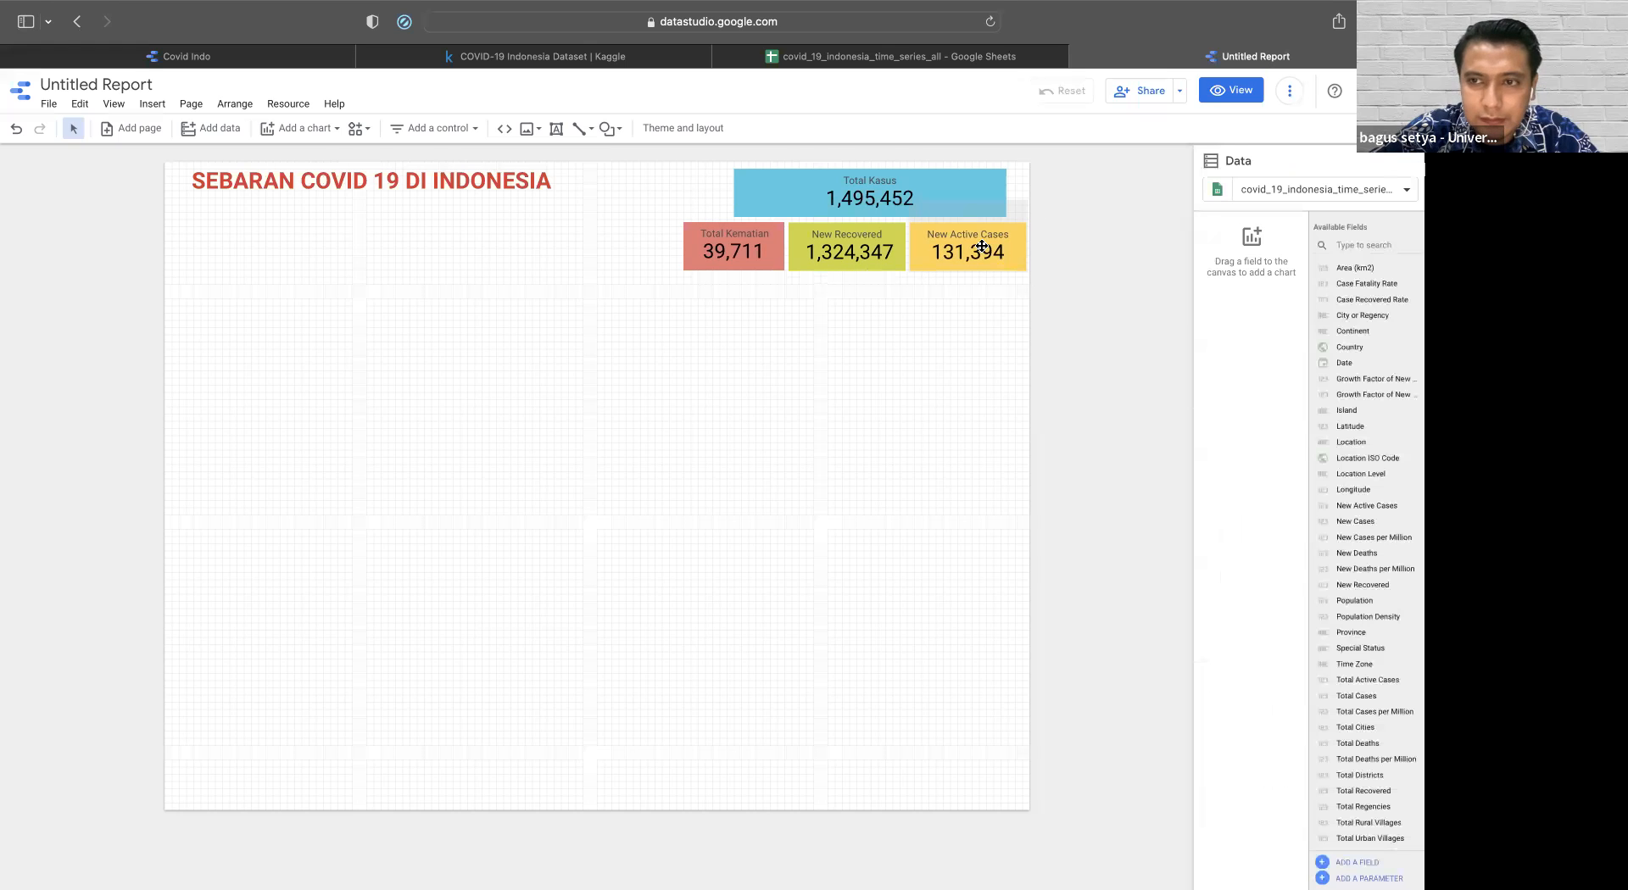
- Rename the New Active Cases scorecard's metric as Total Aktif and narrow the scorecard slightly from its right edge
{"action": "left_click", "coordinate": [982, 247]}
{"action": "left_click", "coordinate": [1210, 356]}
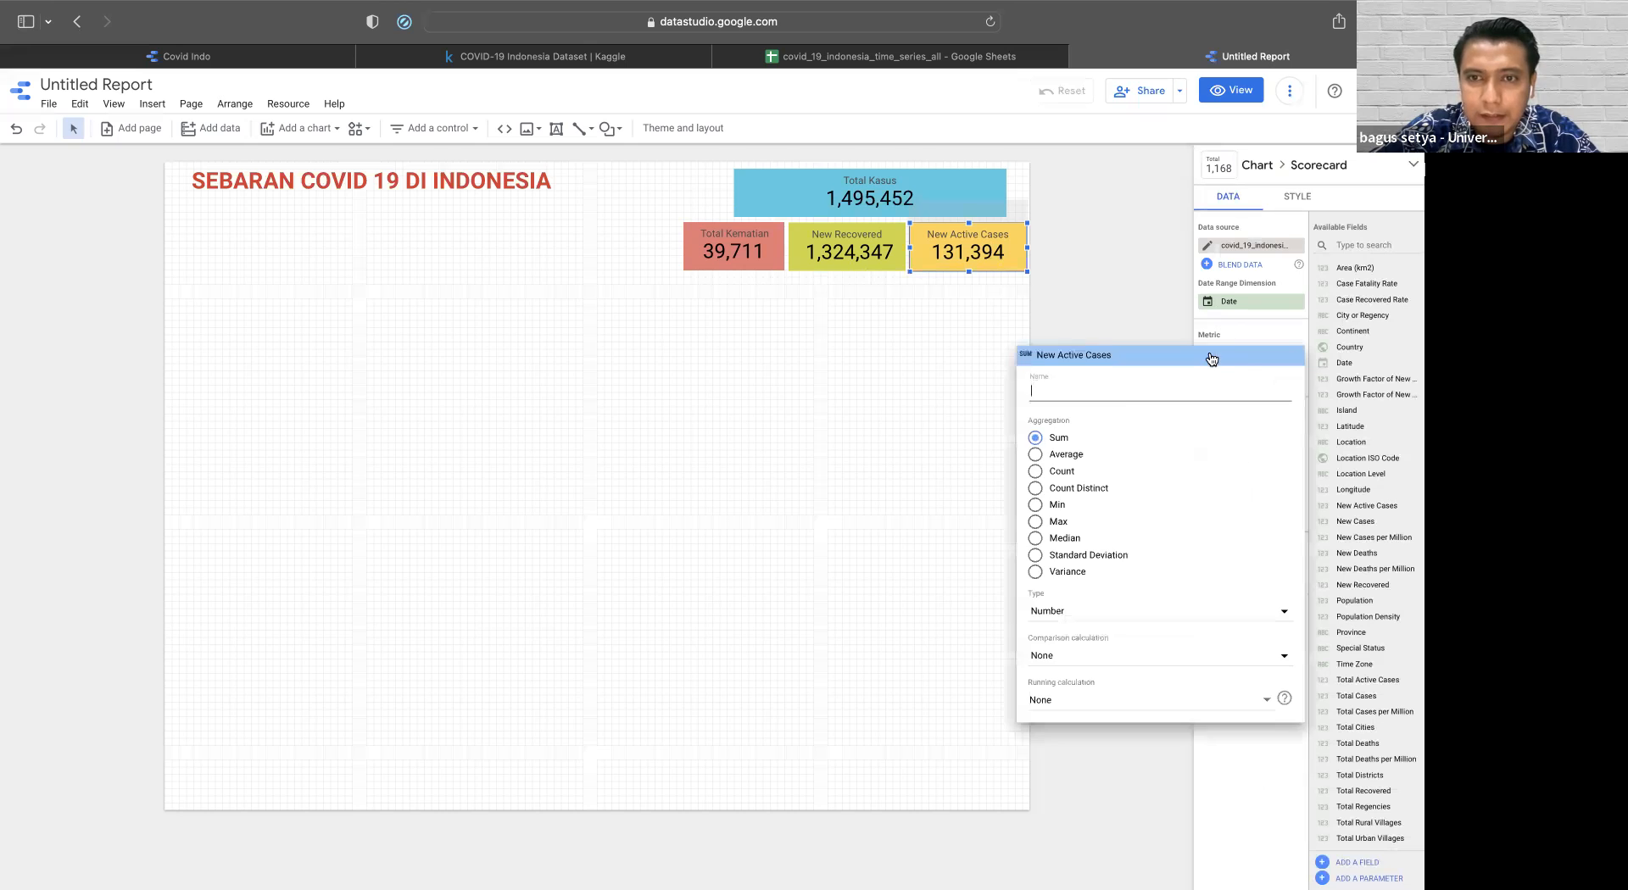
{"action": "type", "text": "Total Aktif"}
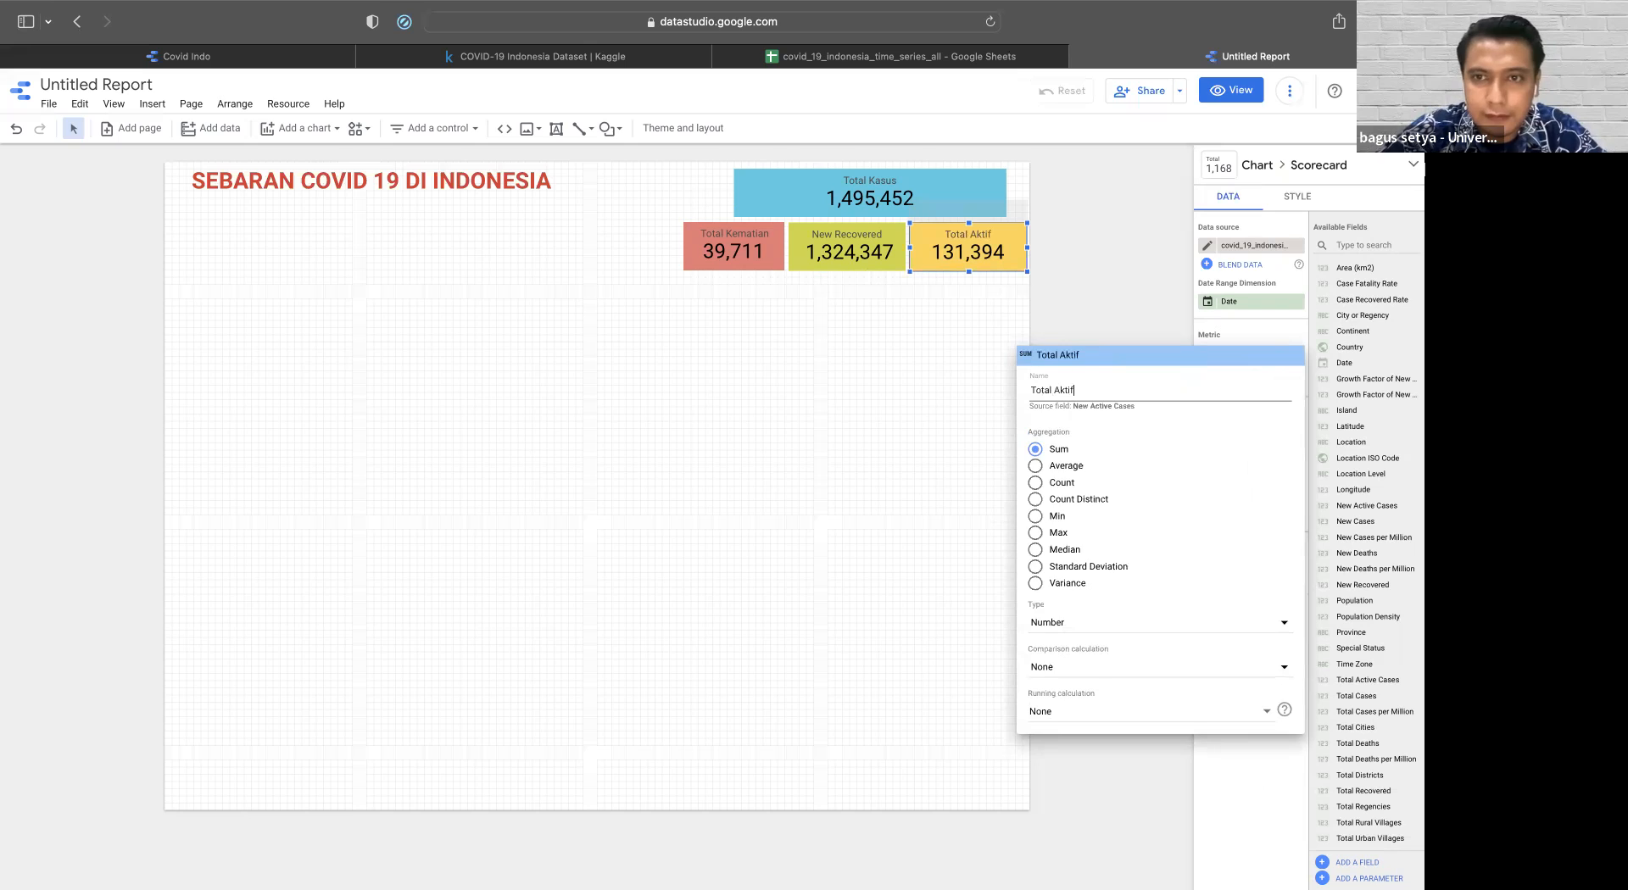
{"action": "key", "text": "Escape"}
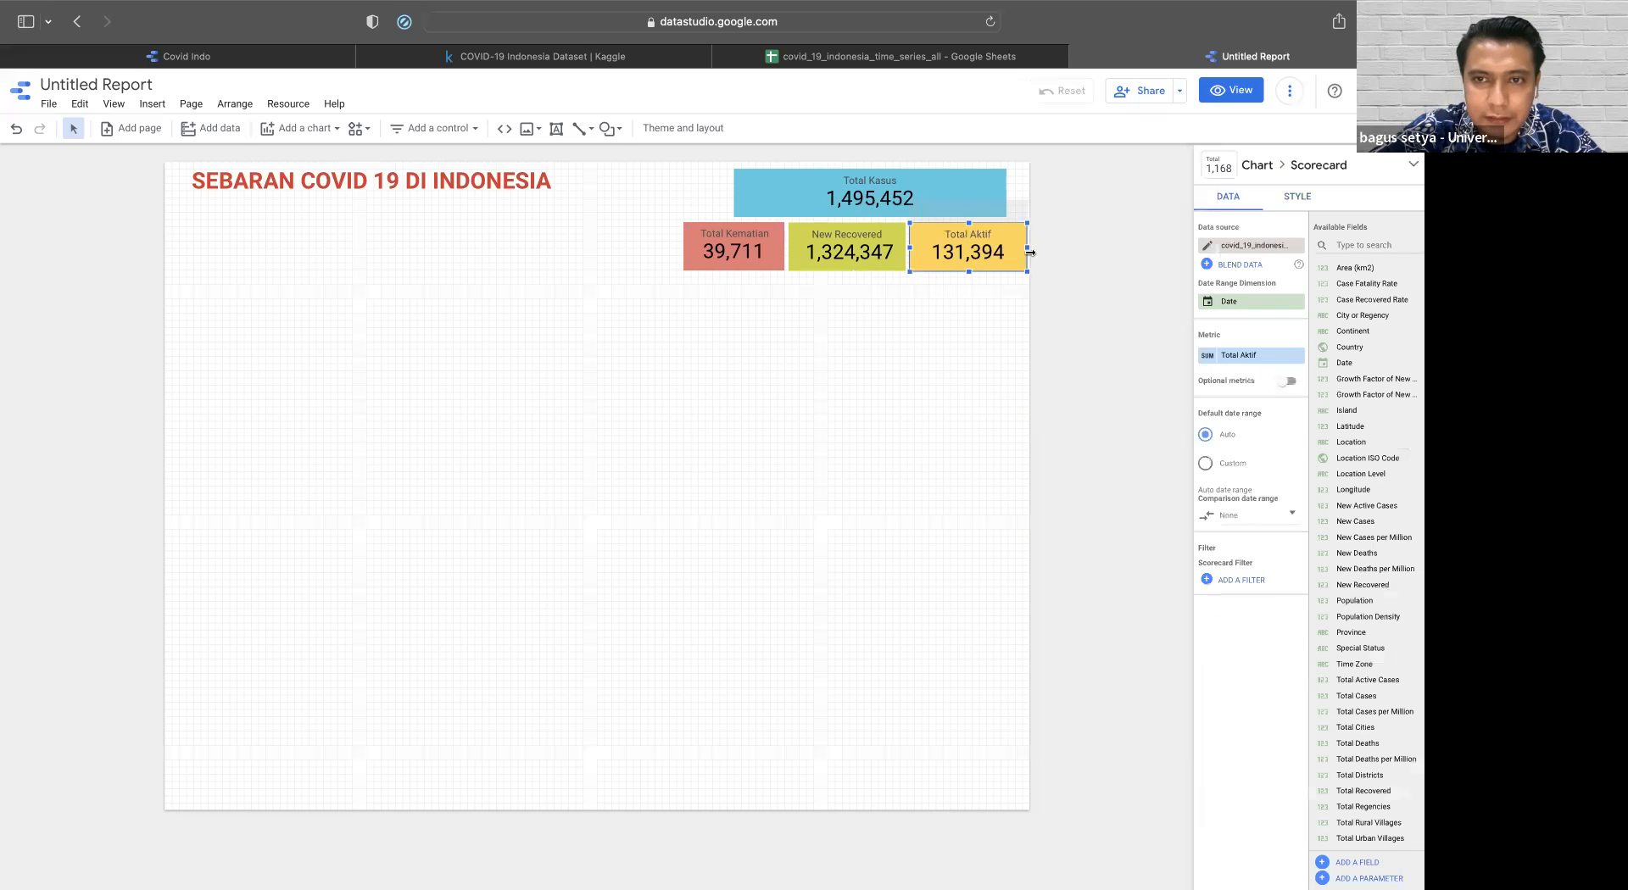
{"action": "left_click_drag", "start_coordinate": [1027, 247], "coordinate": [1009, 251]}
- Rename the New Recovered scorecard's metric as Total kesembuhan
{"action": "left_click", "coordinate": [894, 247]}
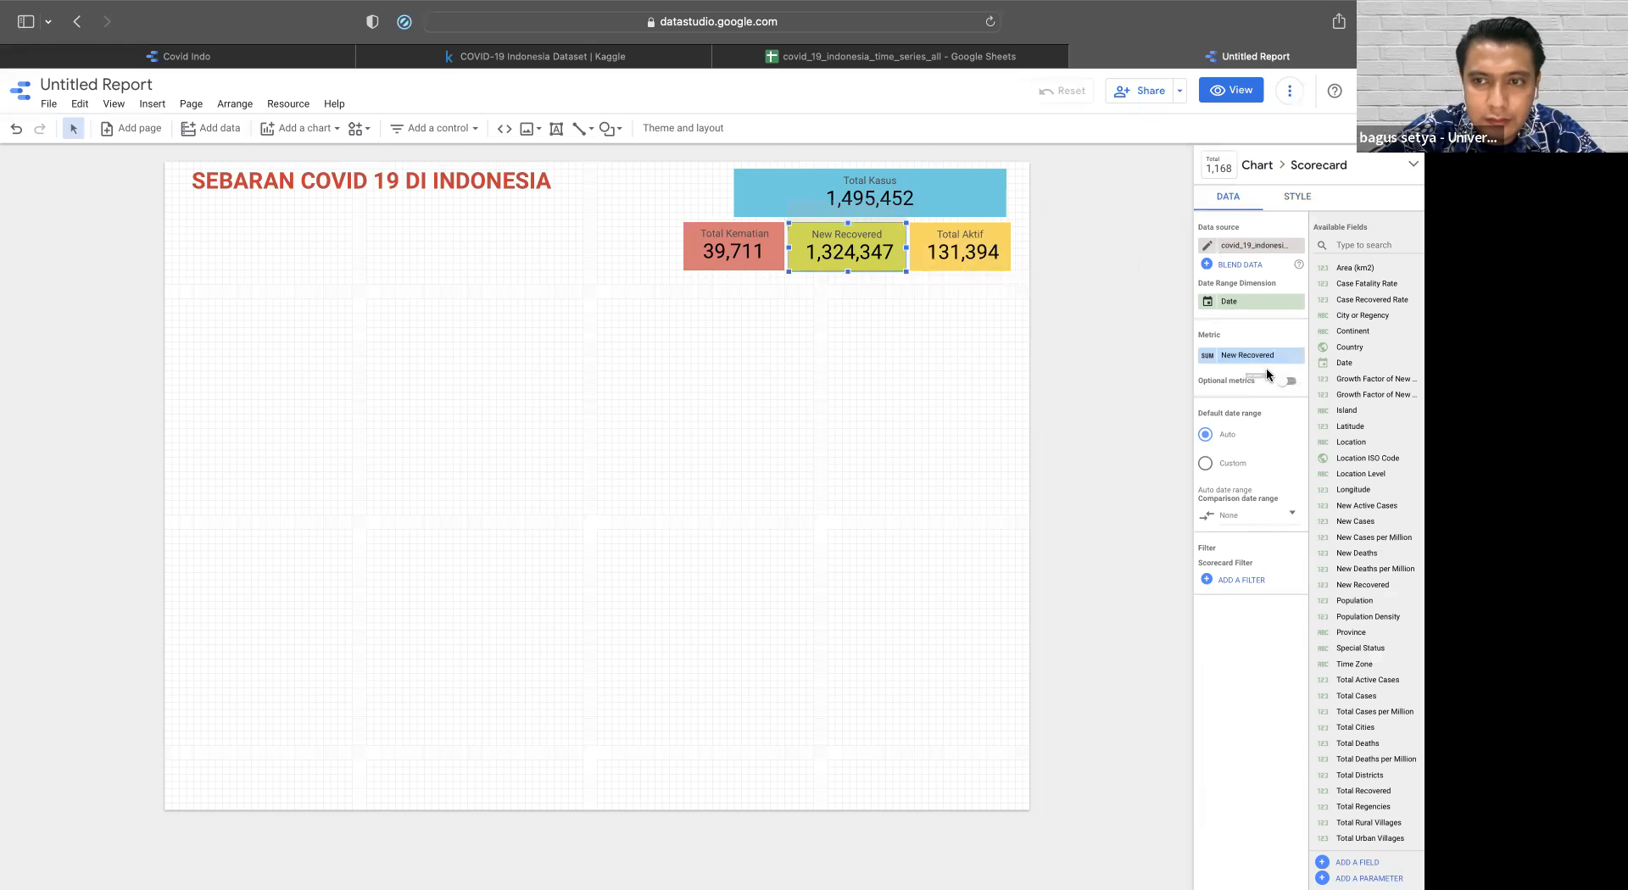
{"action": "left_click", "coordinate": [1209, 356]}
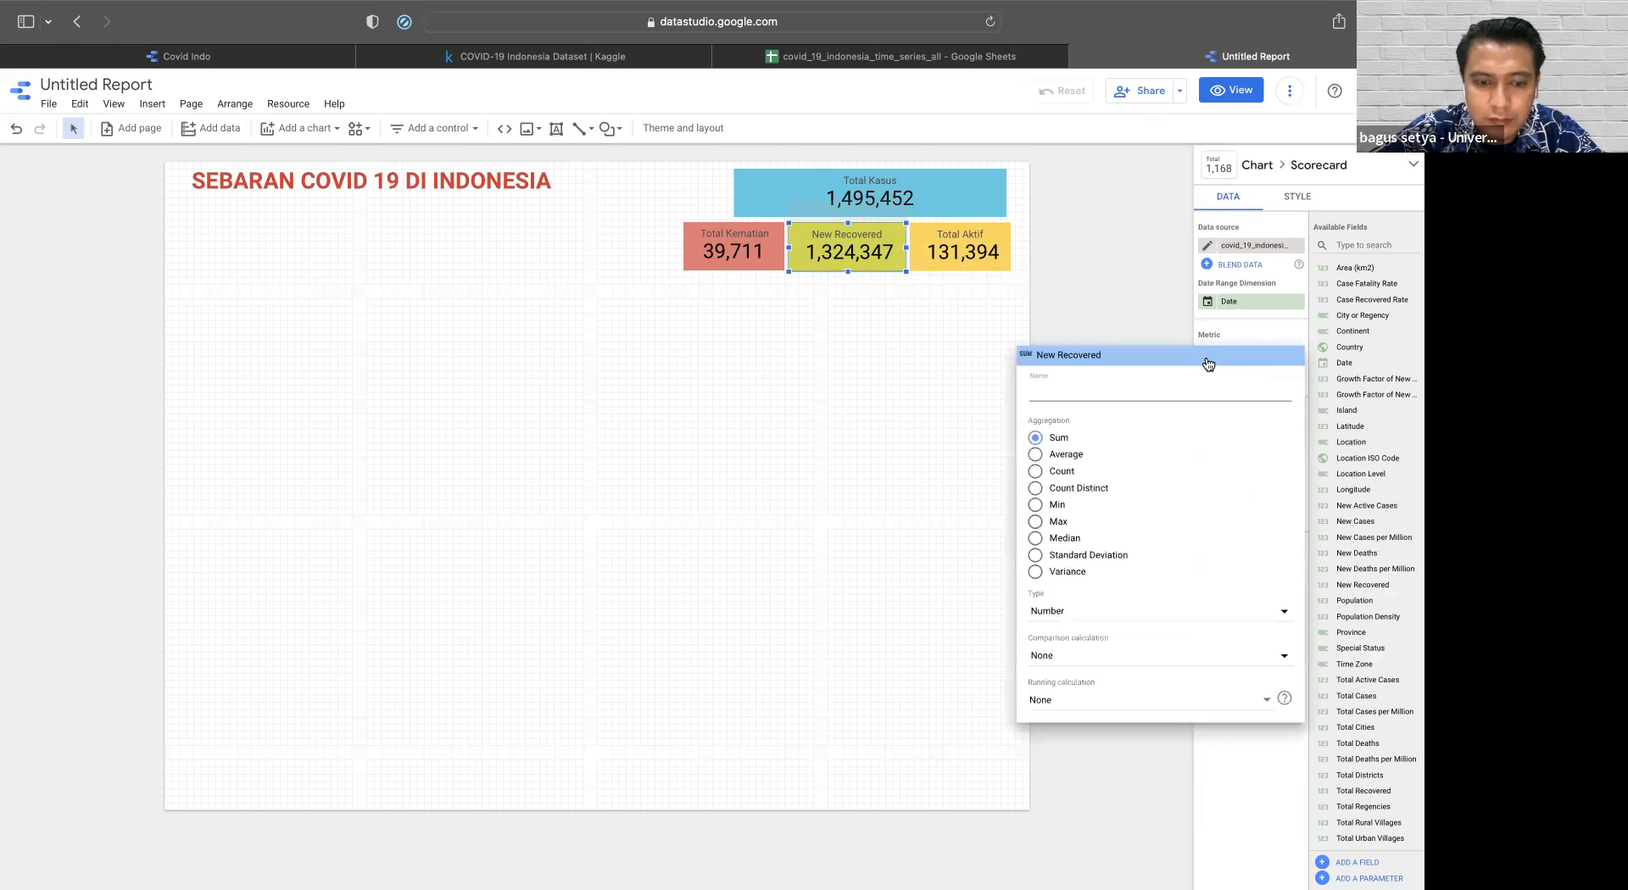
{"action": "type", "text": "Total kesembuhan"}
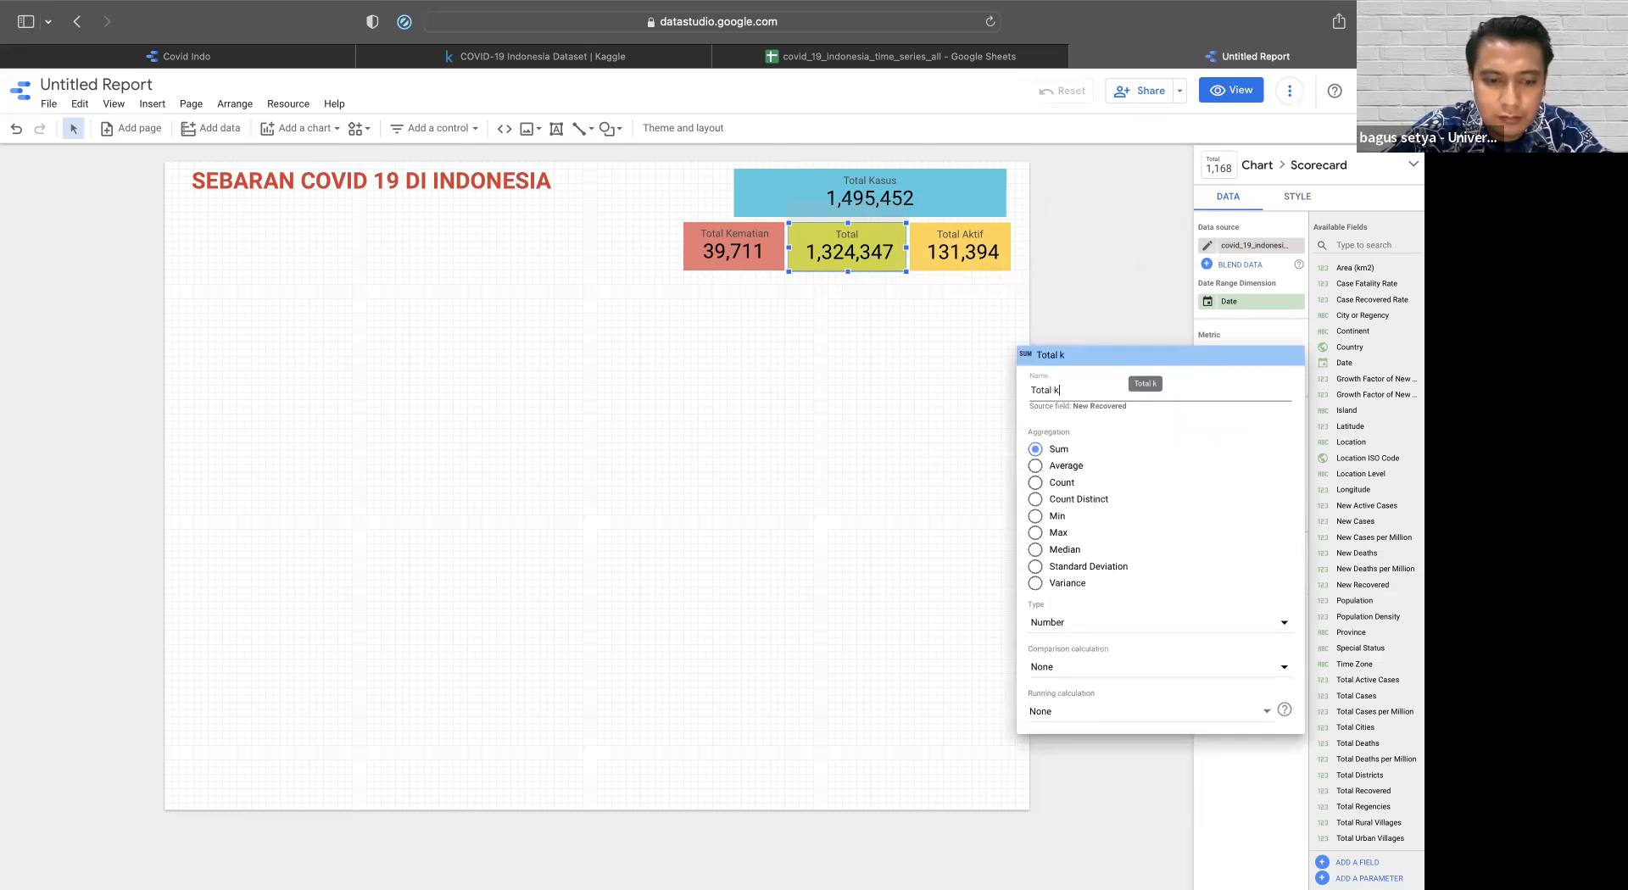
{"action": "key", "text": "Return"}
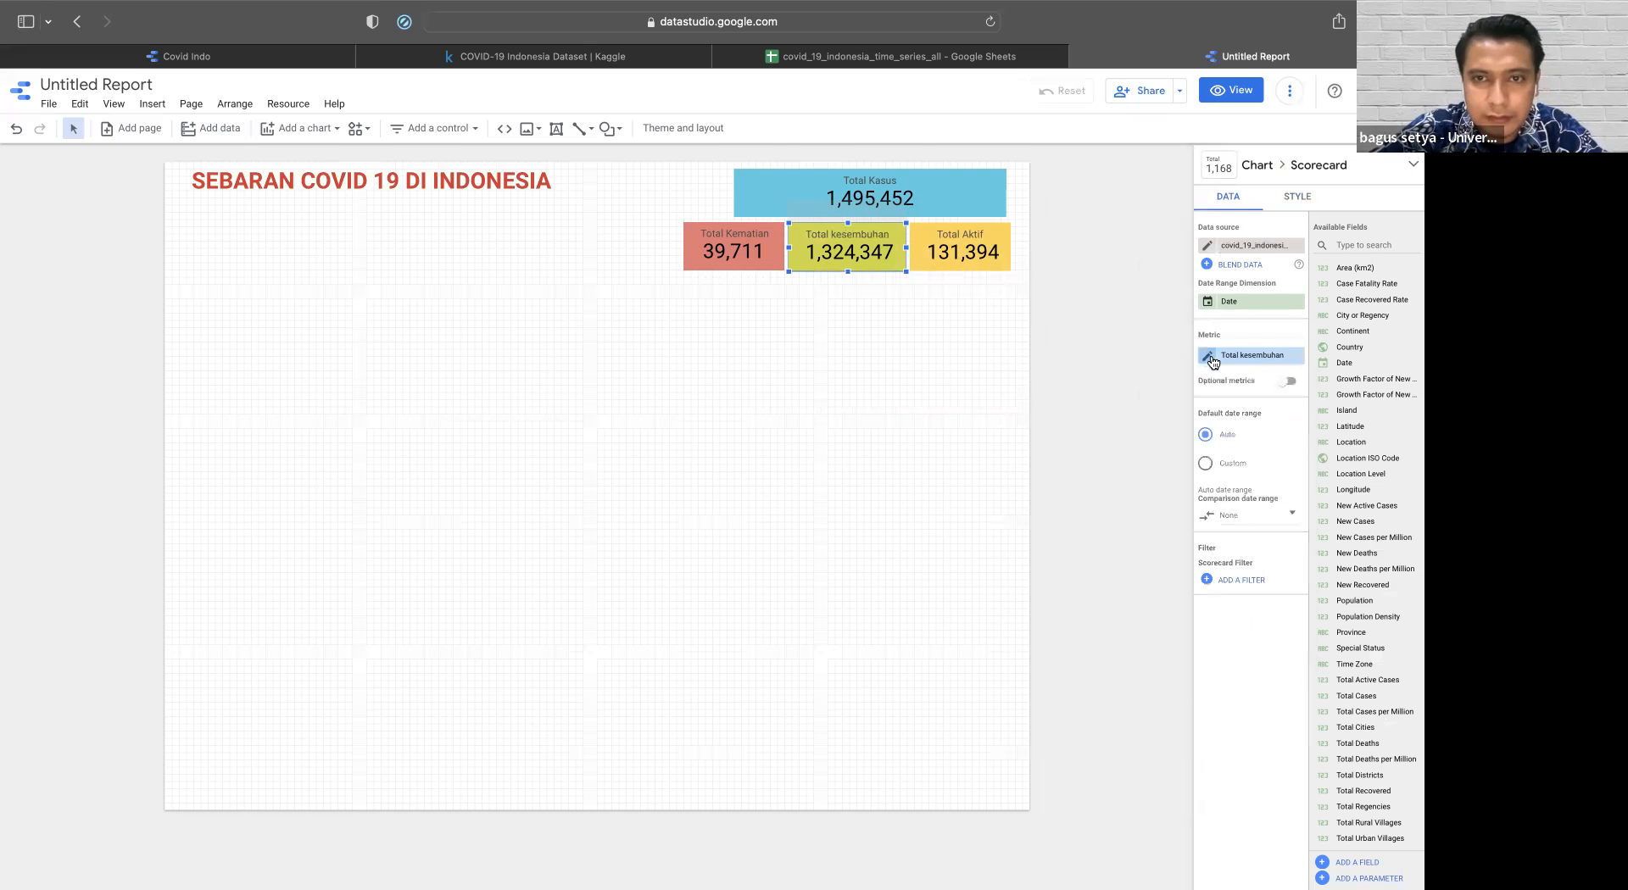
- Widen the Total Kasus scorecard to span the row beneath it, and shift all four scorecards slightly right together
{"action": "left_click", "coordinate": [760, 194]}
{"action": "left_click_drag", "start_coordinate": [734, 192], "coordinate": [683, 195]}
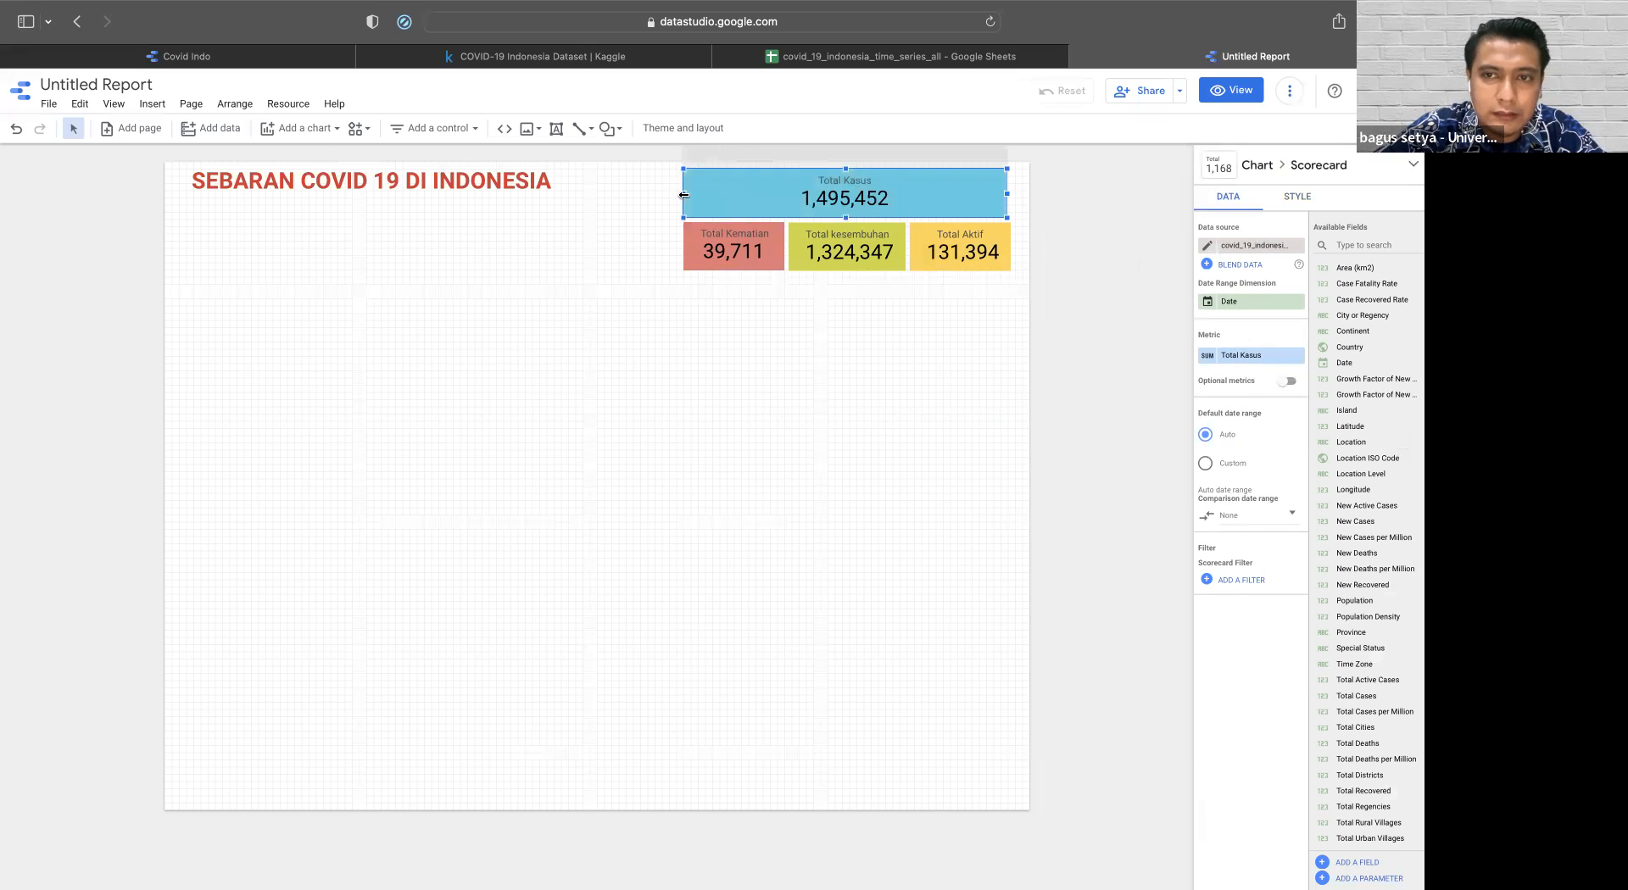
{"action": "left_click_drag", "start_coordinate": [1009, 192], "coordinate": [1012, 193]}
{"action": "left_click_drag", "start_coordinate": [1072, 337], "coordinate": [736, 186]}
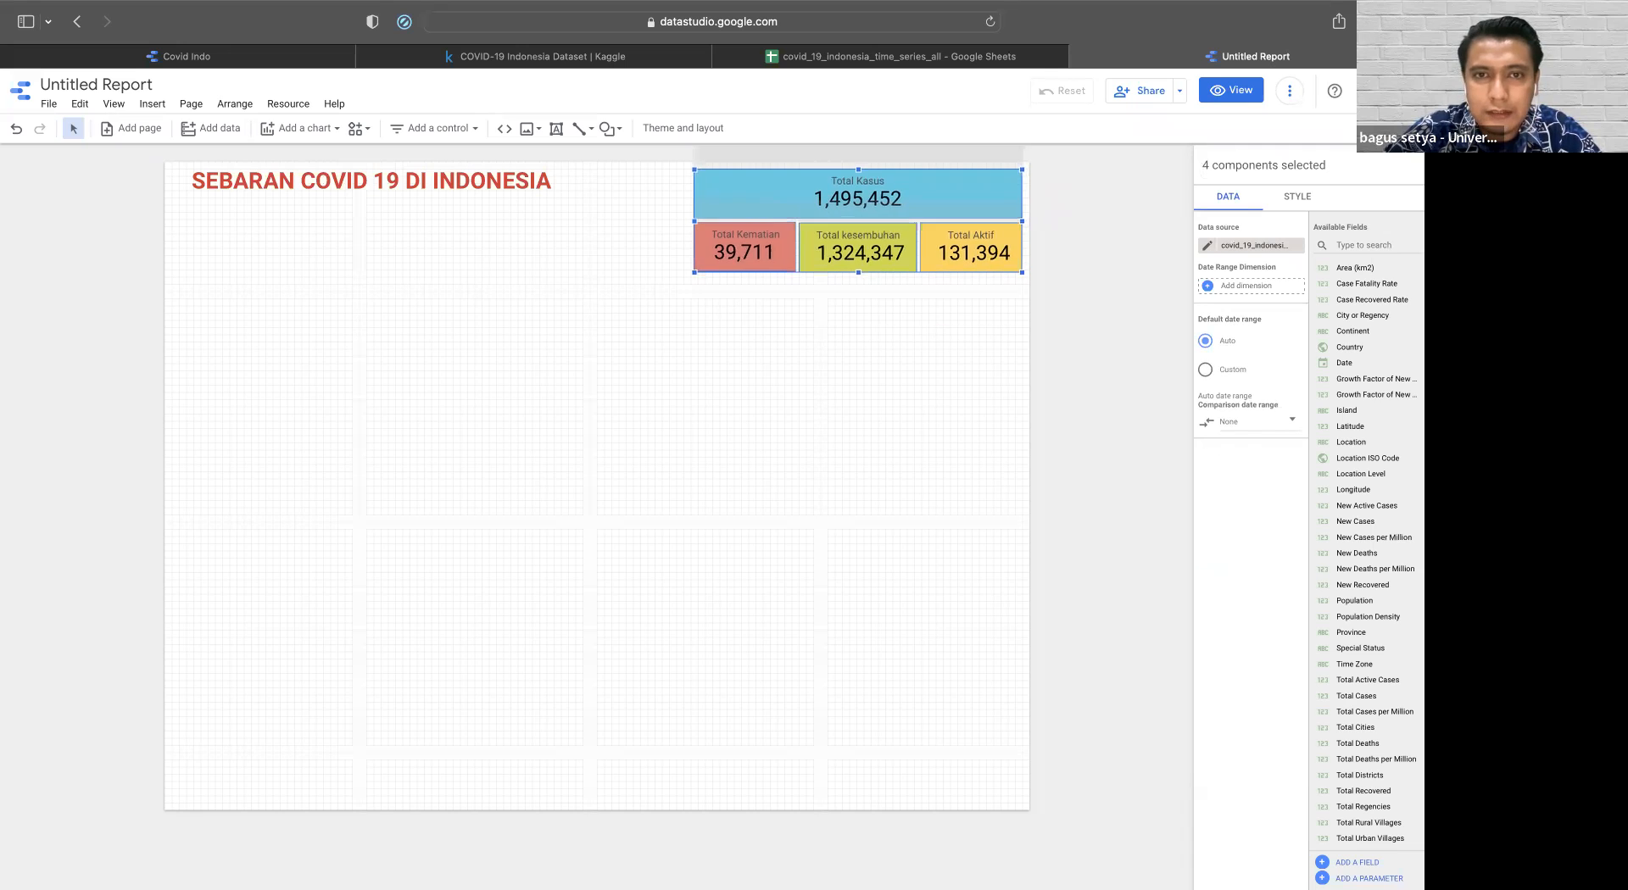
{"action": "left_click", "coordinate": [848, 337]}
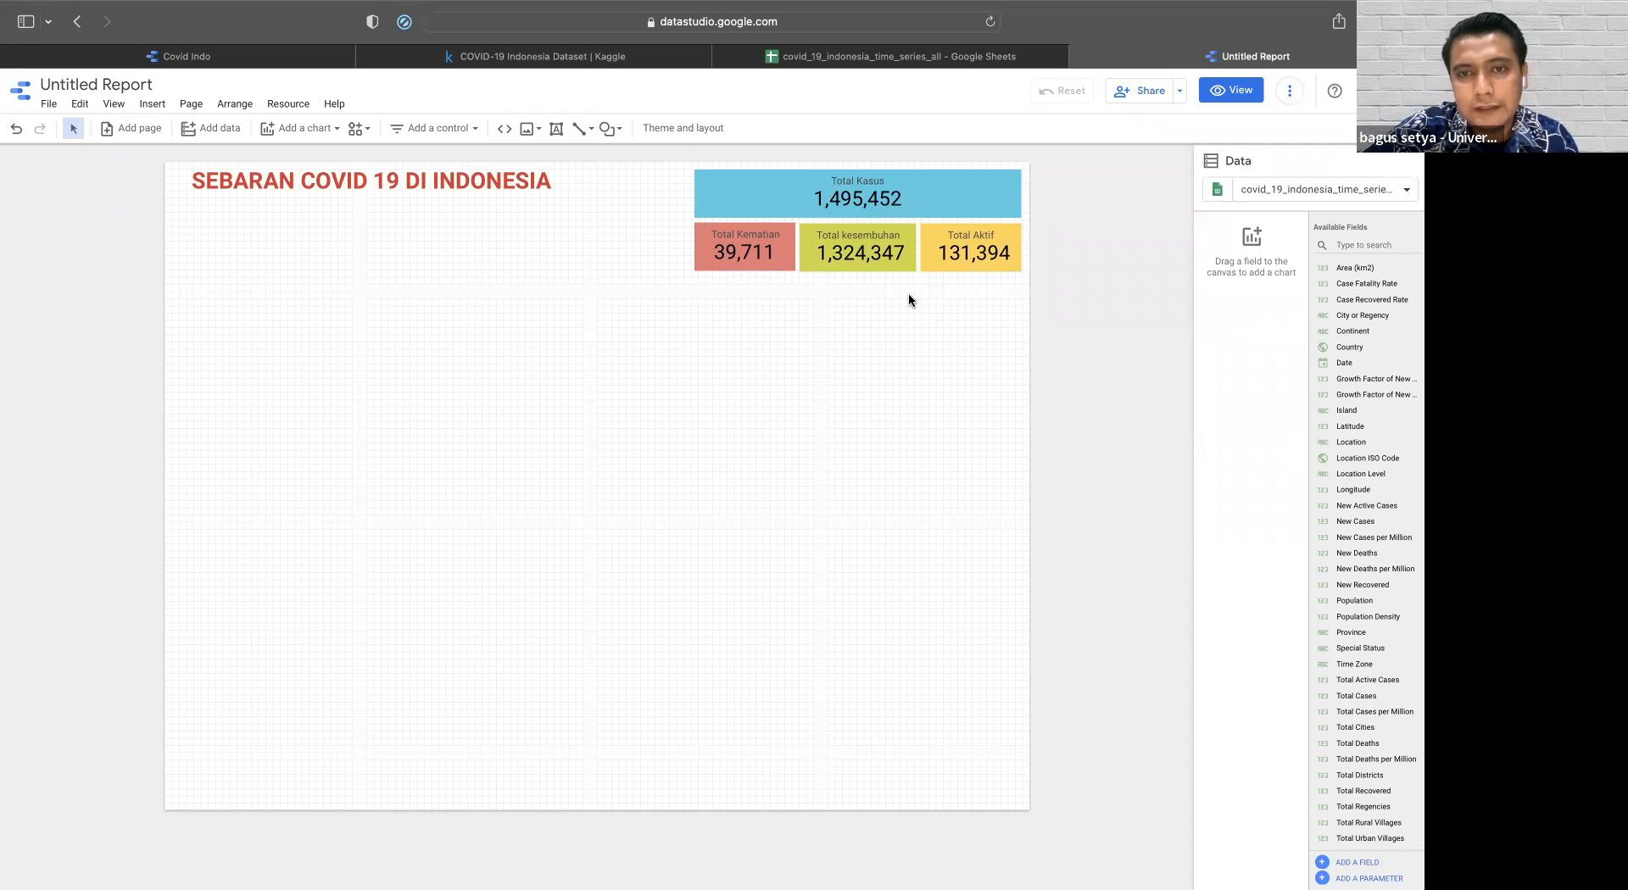
- Place a copy of the Total Kematian scorecard directly below the original, slightly overlapping its lower edge
{"action": "left_click", "coordinate": [750, 257]}
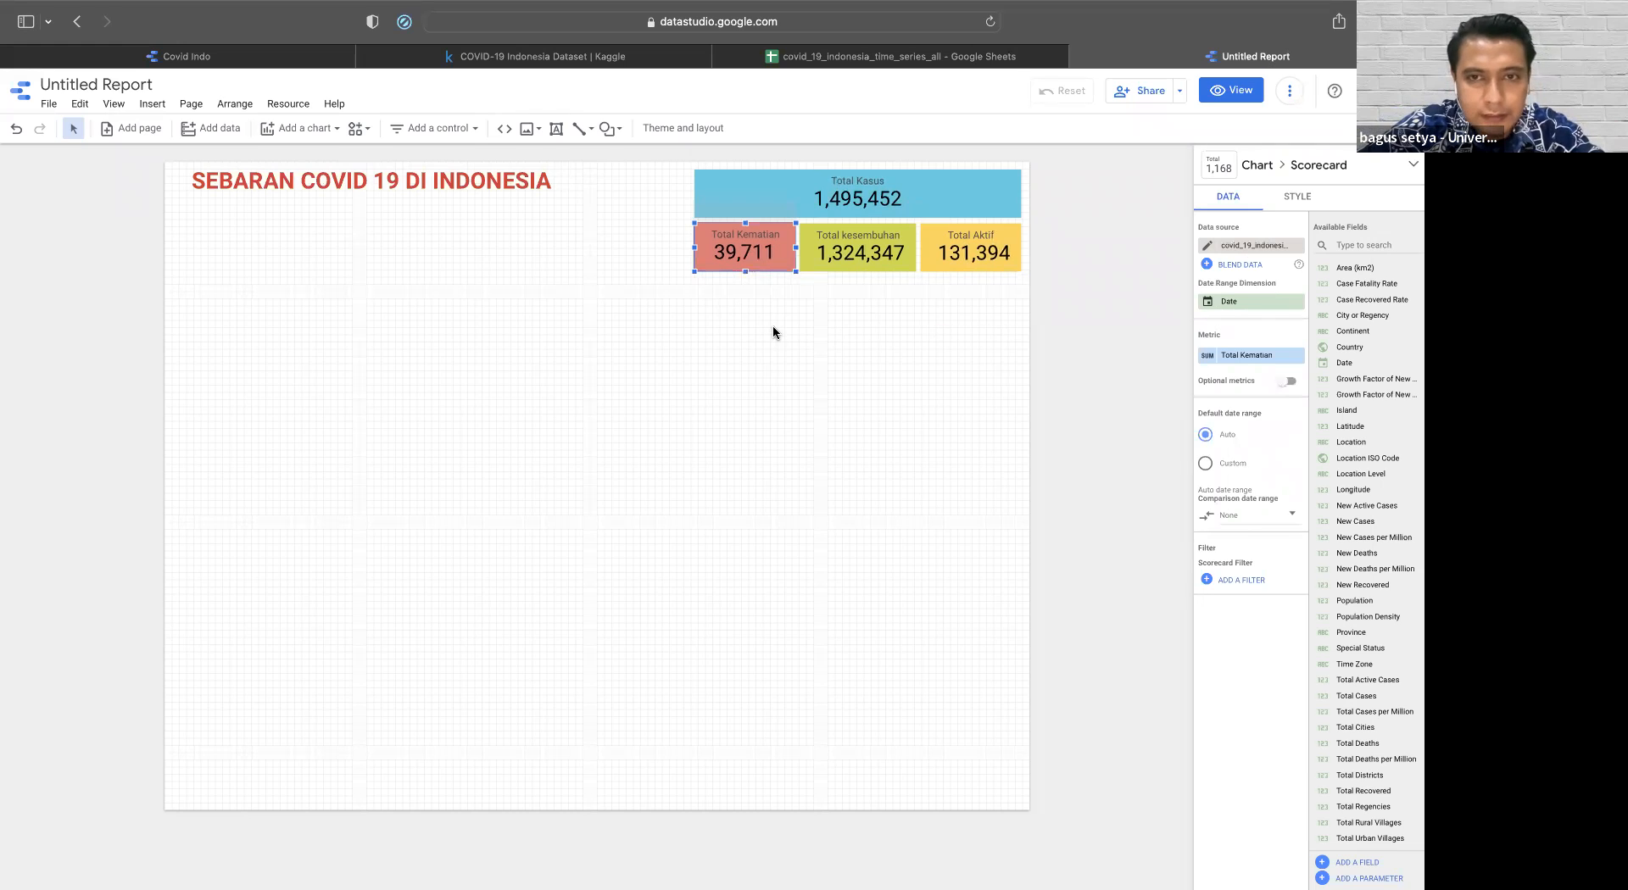
{"action": "key", "text": "super+v"}
{"action": "key", "text": "Left"}
{"action": "key", "text": "Left"}
{"action": "key", "text": "Left"}
{"action": "key", "text": "Left"}
{"action": "key", "text": "Left"}
{"action": "key", "text": "Right"}
{"action": "key", "text": "Right"}
{"action": "key", "text": "Right"}
{"action": "key", "text": "Right"}
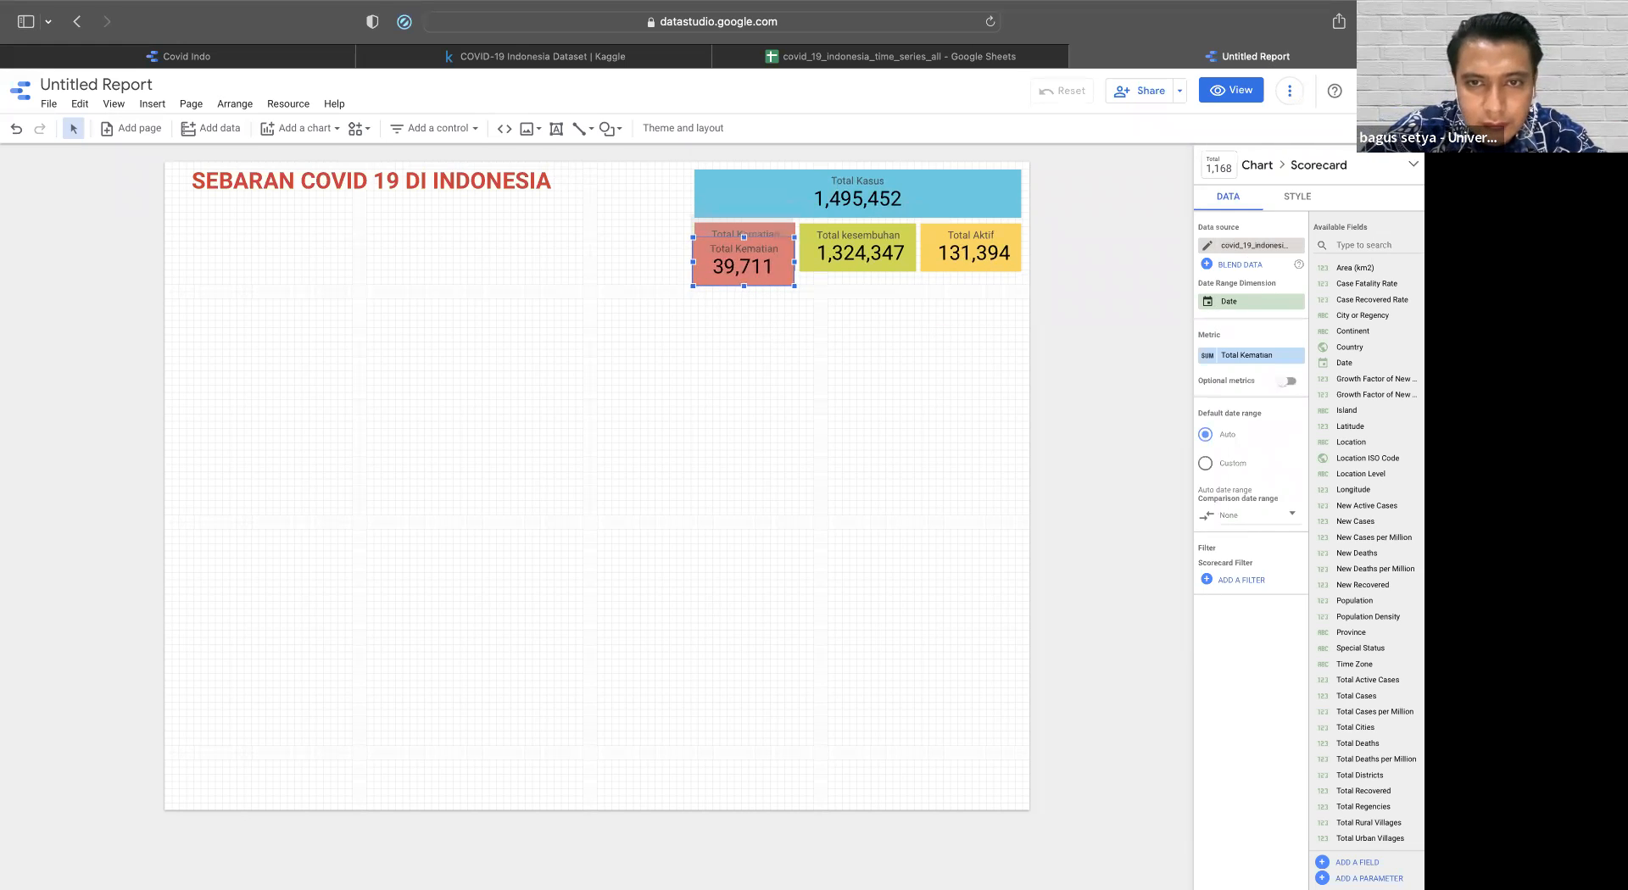
{"action": "key", "text": "Down"}
{"action": "key", "text": "Down"}
{"action": "key", "text": "Down"}
{"action": "key", "text": "Down"}
{"action": "key", "text": "Down"}
{"action": "key", "text": "Down"}
{"action": "key", "text": "Down"}
{"action": "key", "text": "Down"}
{"action": "key", "text": "Down"}
{"action": "key", "text": "Down"}
{"action": "key", "text": "Down"}
{"action": "key", "text": "Down"}
{"action": "key", "text": "Down"}
{"action": "key", "text": "Down"}
{"action": "key", "text": "Down"}
{"action": "key", "text": "Down"}
{"action": "key", "text": "Down"}
{"action": "key", "text": "Down"}
{"action": "key", "text": "Down"}
{"action": "key", "text": "Down"}
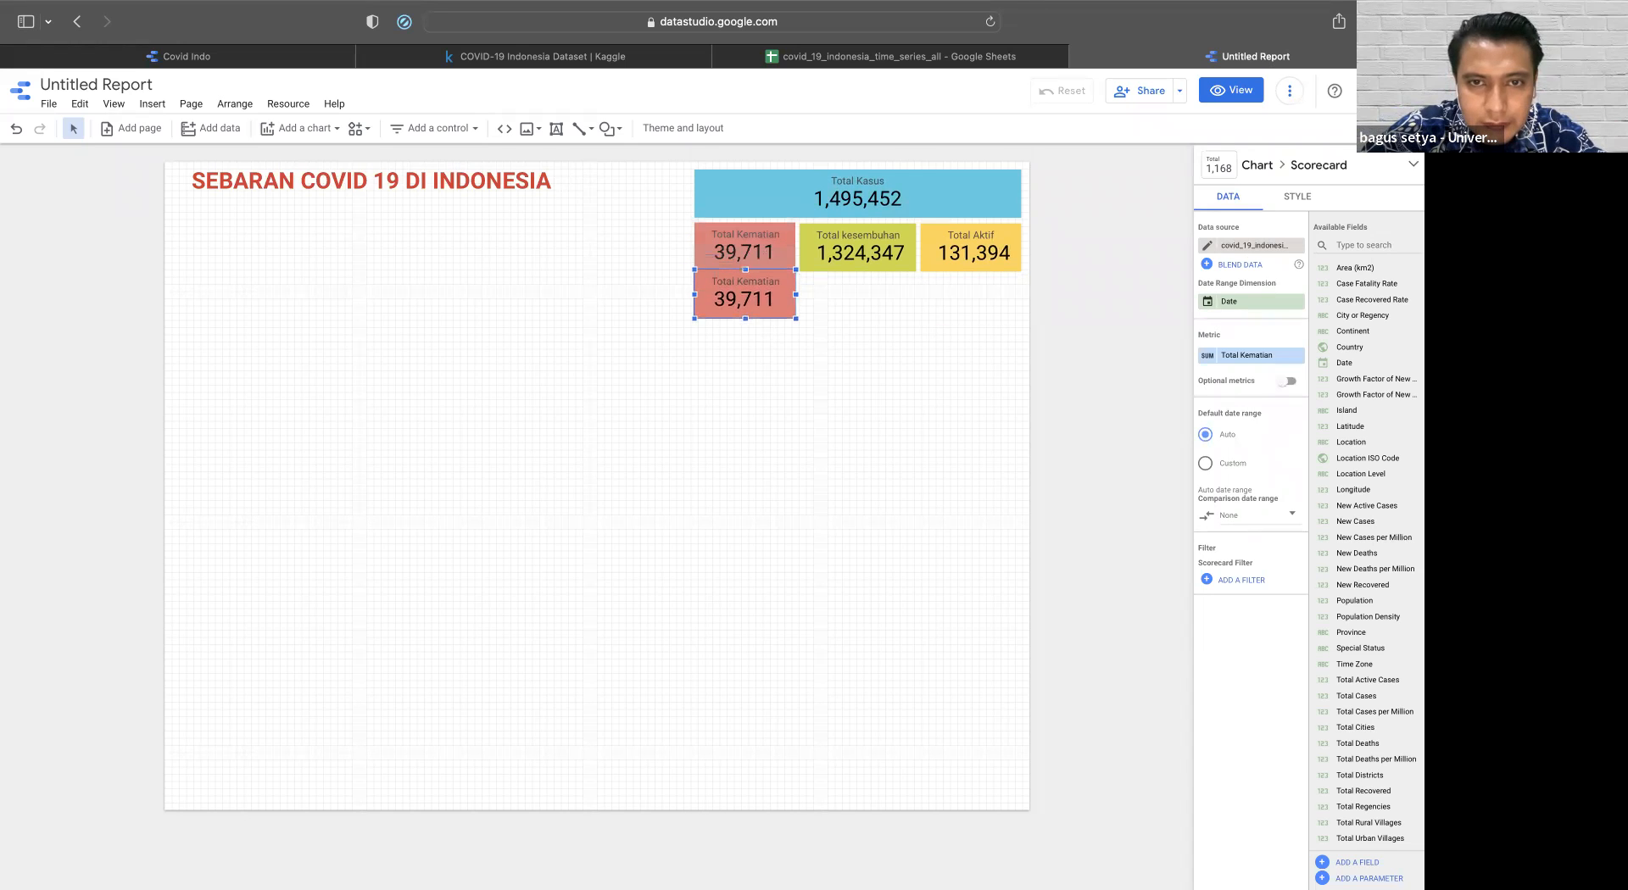
{"action": "key", "text": "Down"}
{"action": "key", "text": "Down"}
{"action": "key", "text": "Down"}
{"action": "key", "text": "Down"}
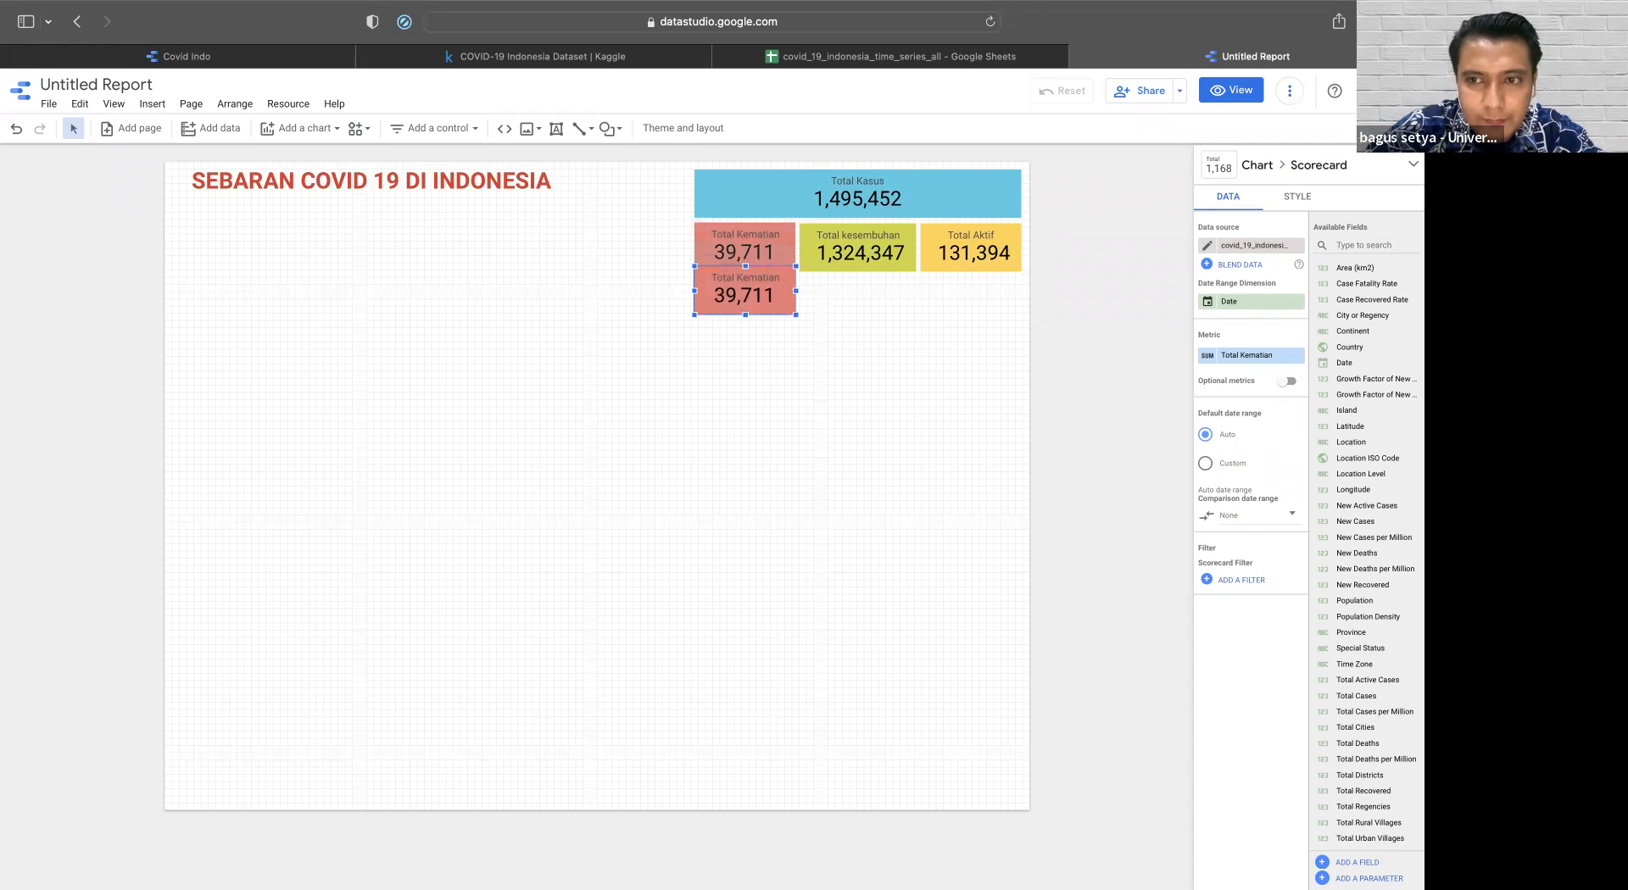
{"action": "left_click", "coordinate": [1207, 356]}
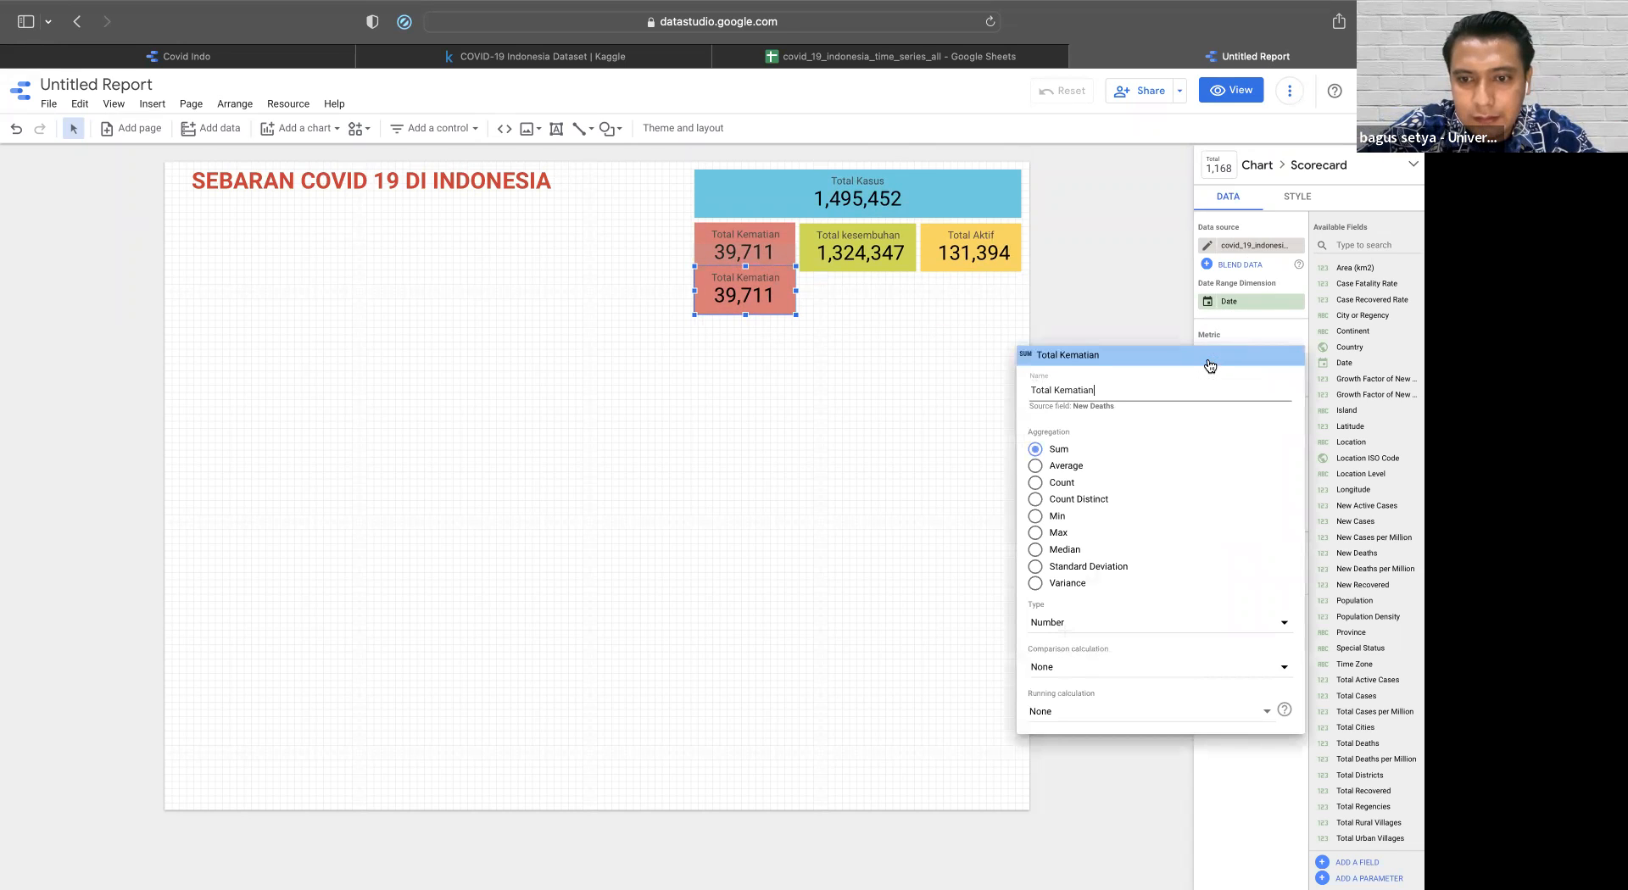
{"action": "left_click", "coordinate": [1132, 293]}
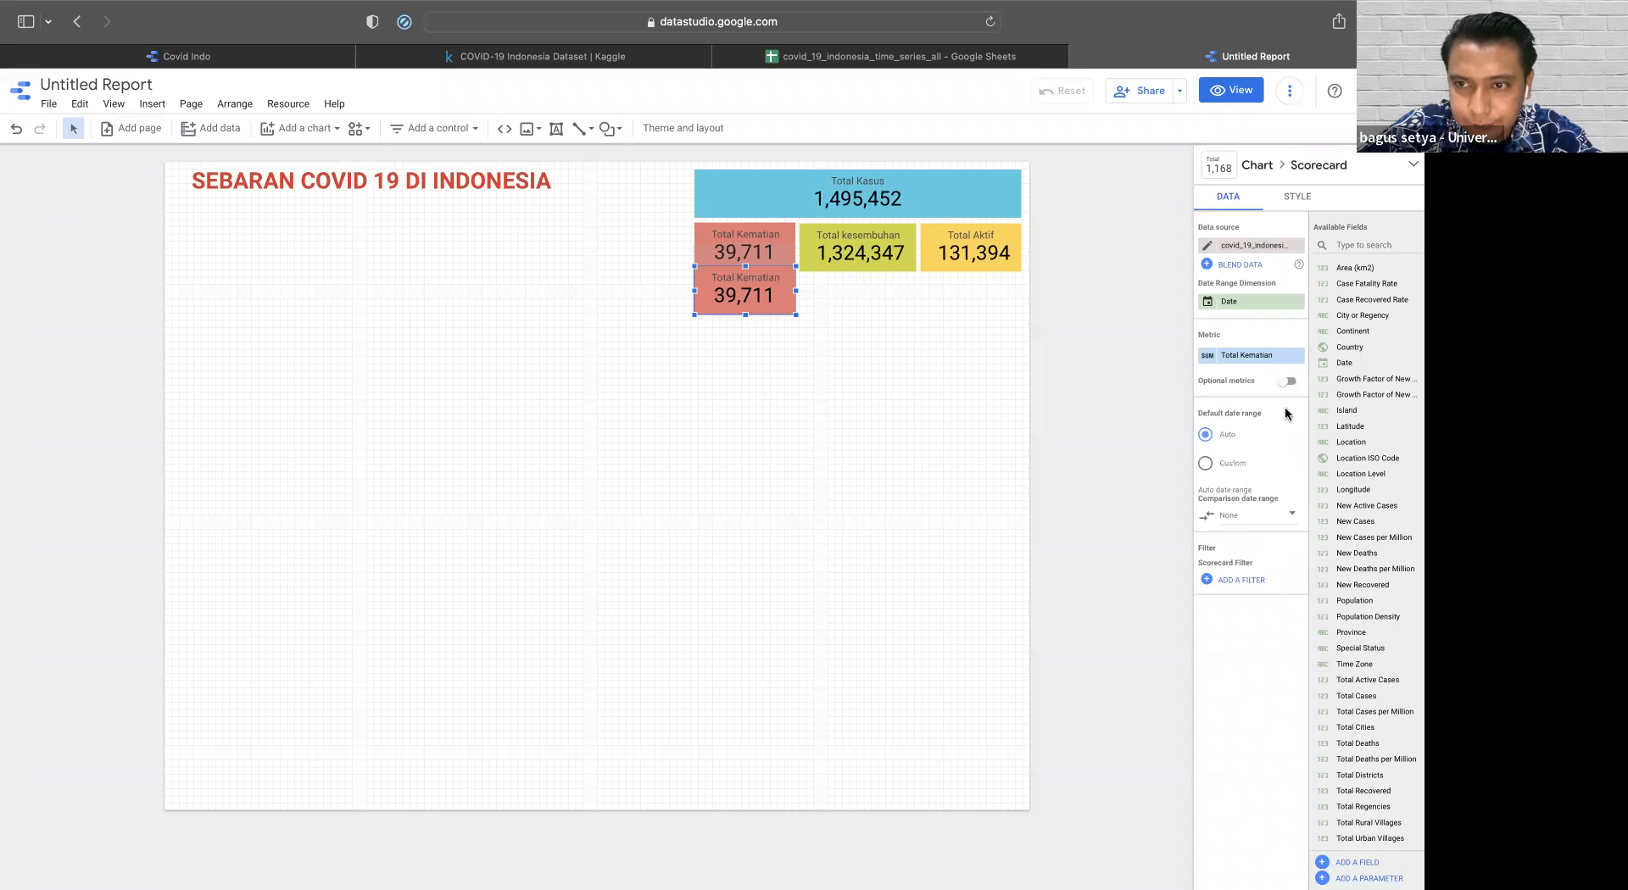
{"action": "left_click", "coordinate": [1243, 356]}
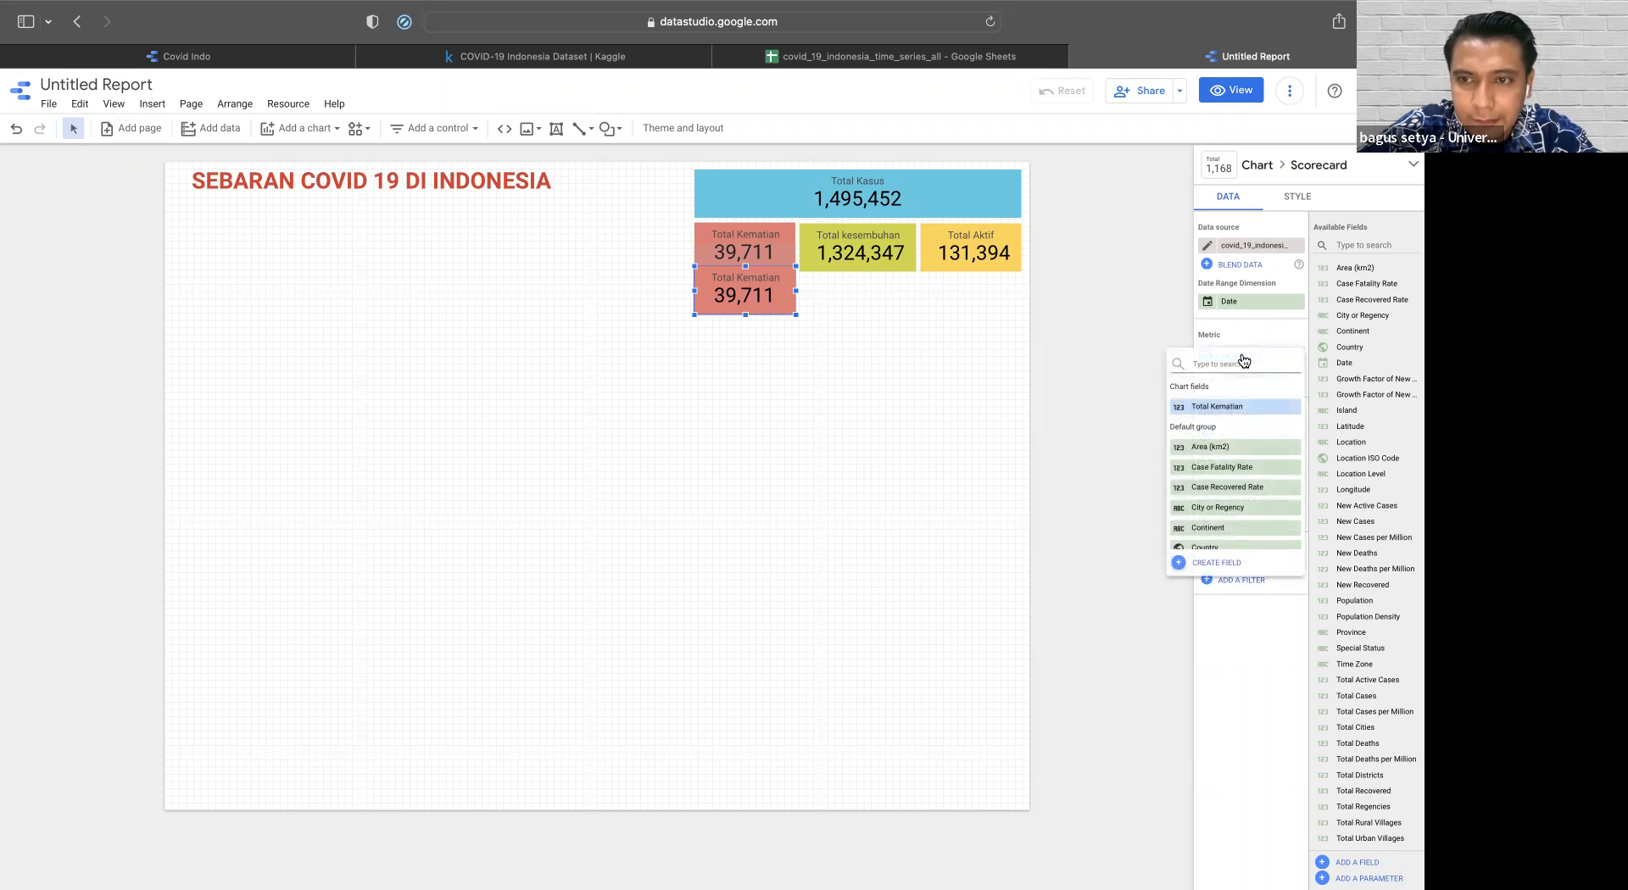
{"action": "left_click", "coordinate": [1101, 344]}
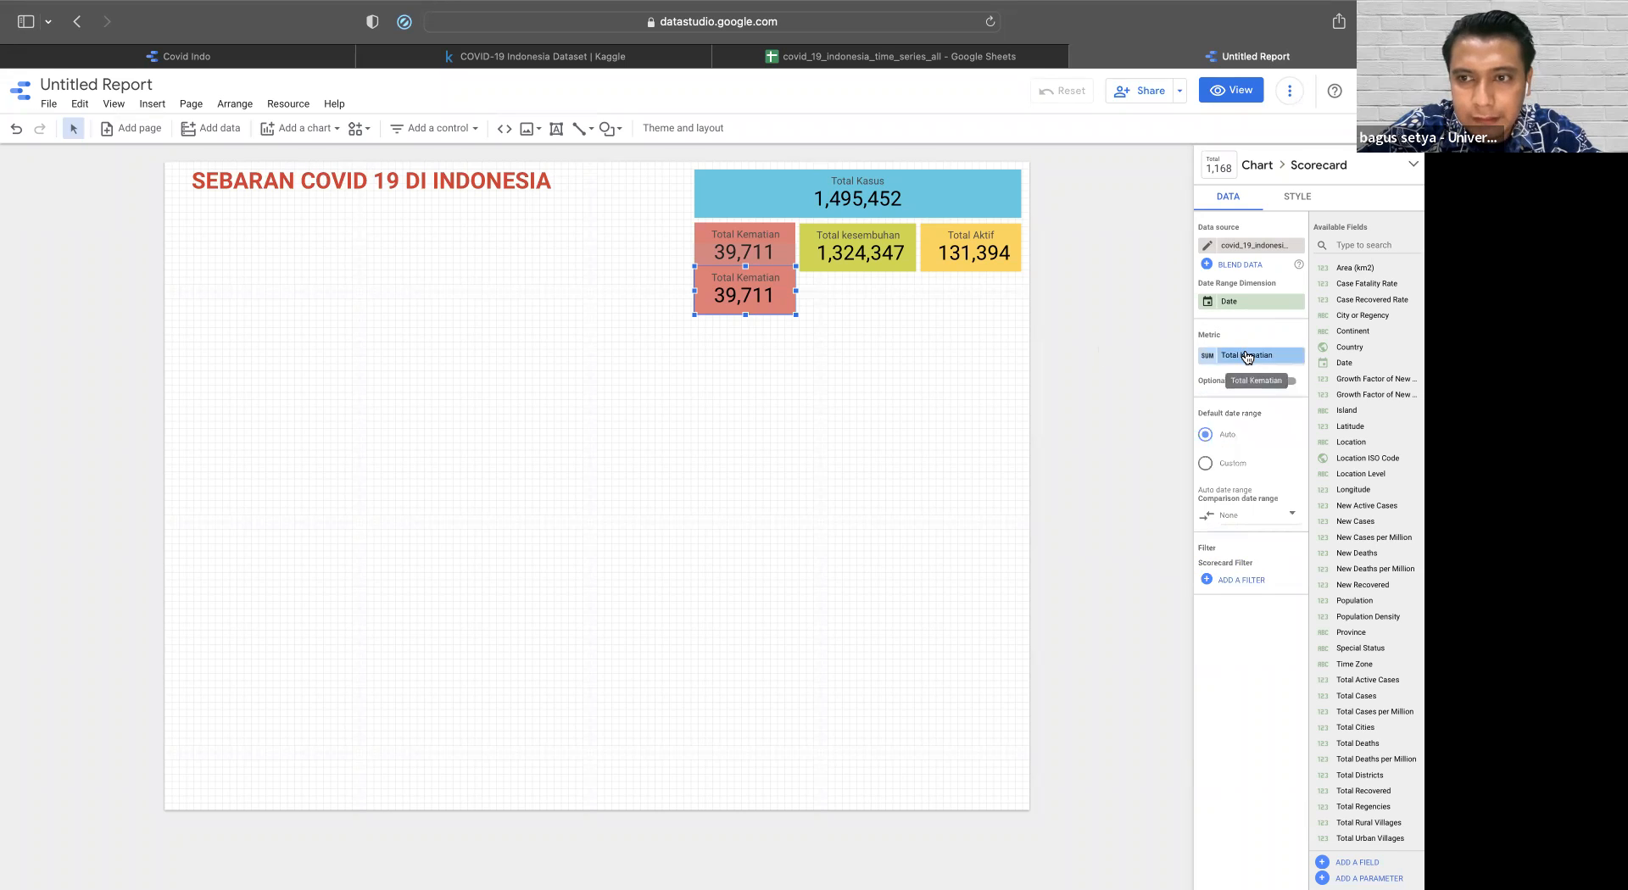
- Create a new calculated metric field for the lower Total Kematian copy and enter SUM(New Deaths) in its formula
{"action": "left_click", "coordinate": [1246, 357]}
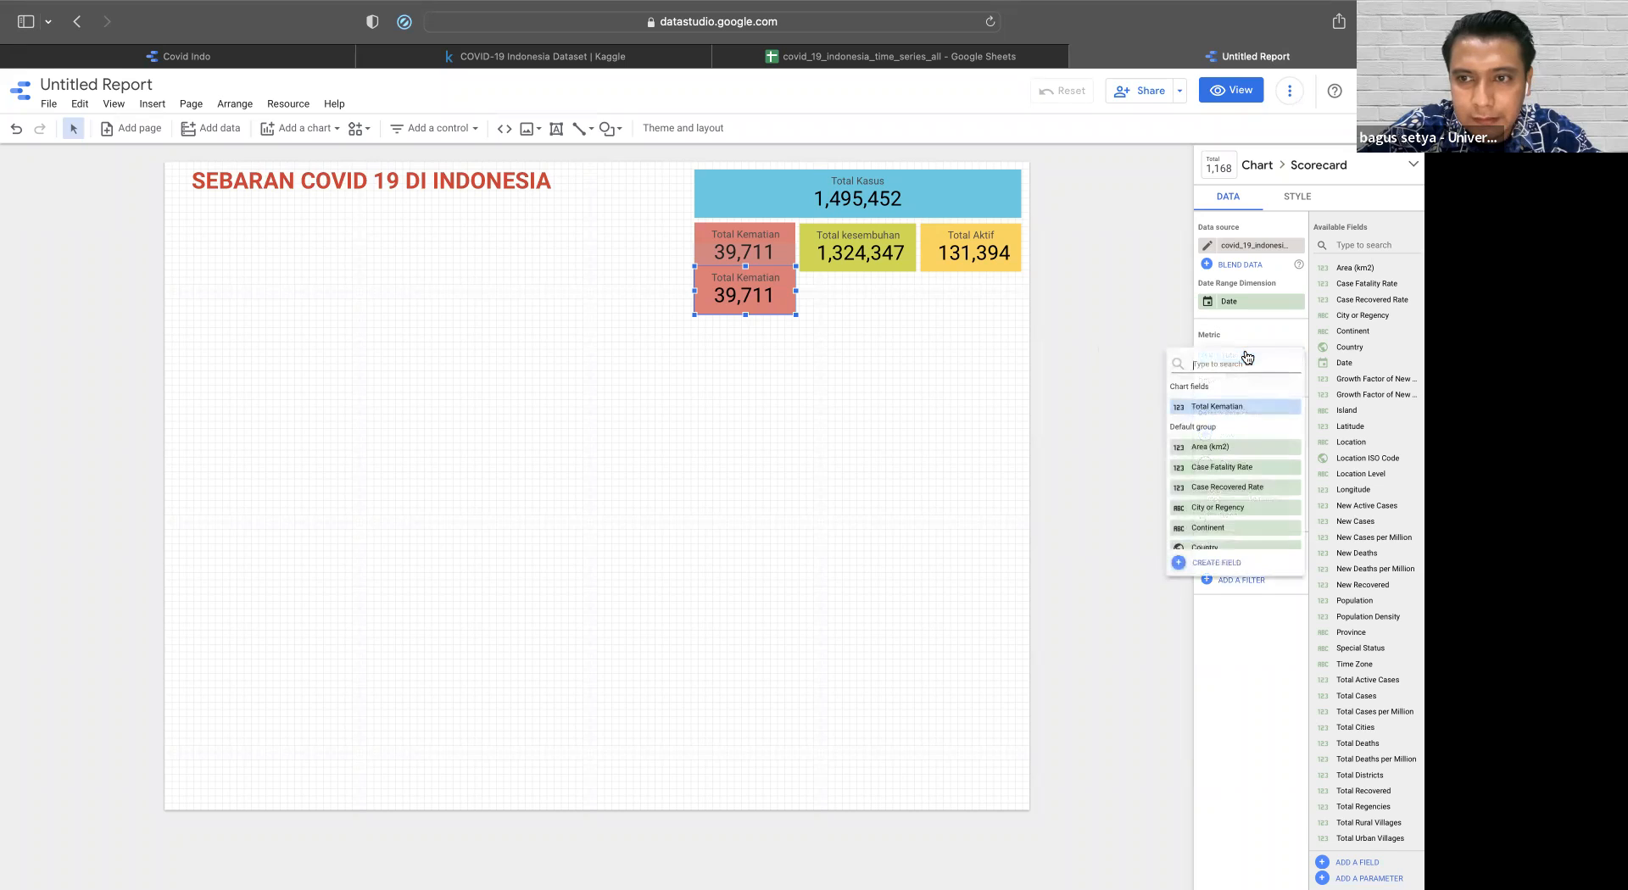
{"action": "left_click", "coordinate": [1216, 566]}
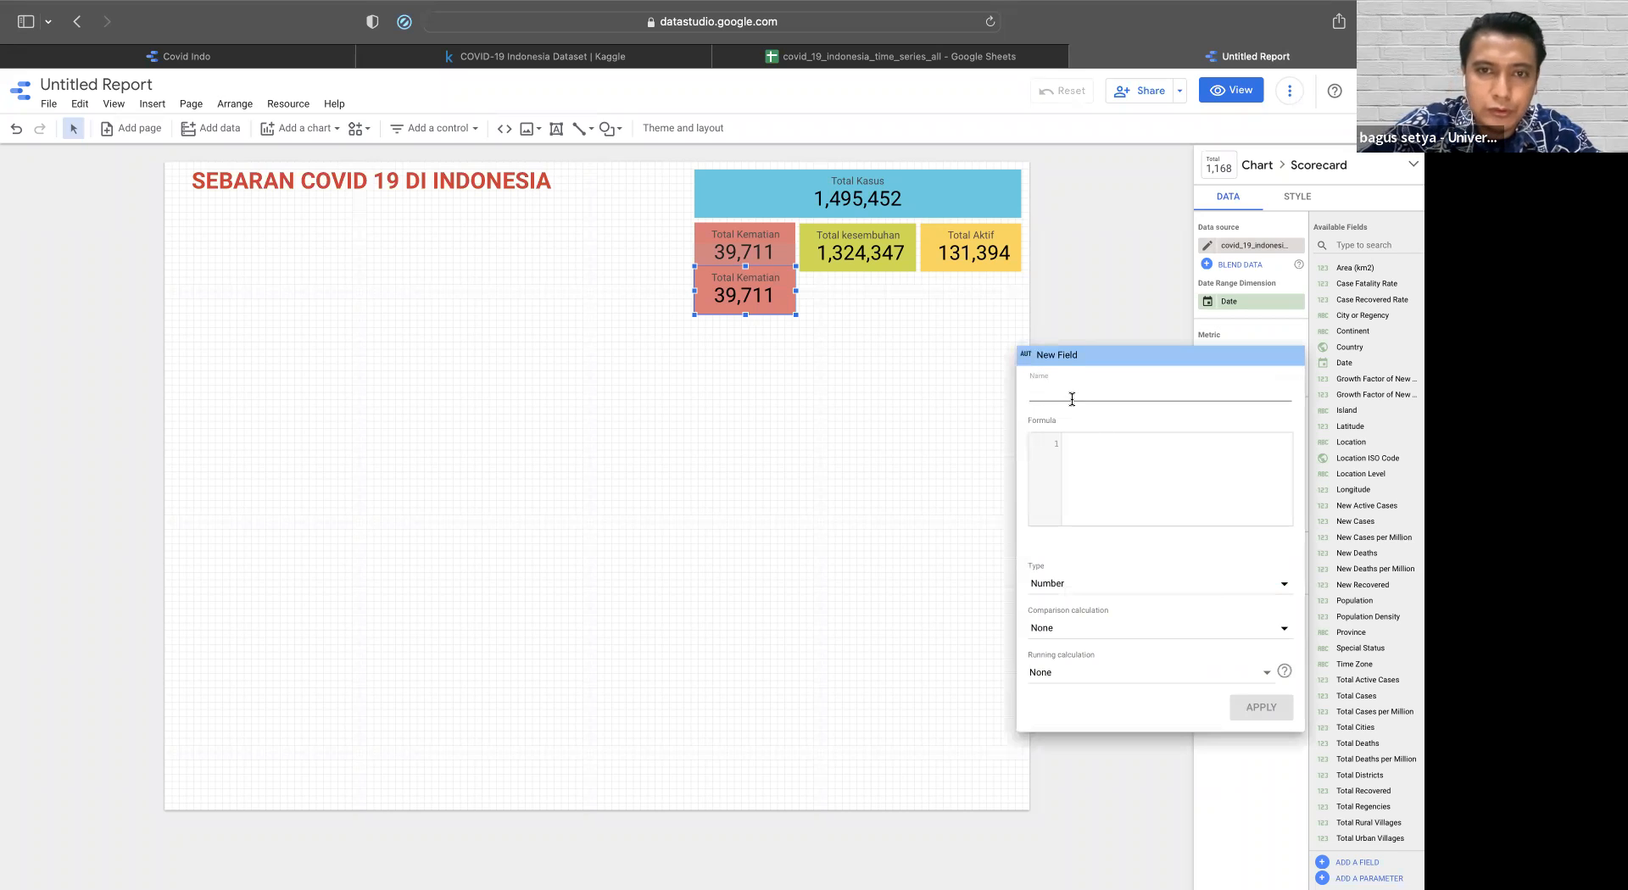
{"action": "type", "text": "persen"}
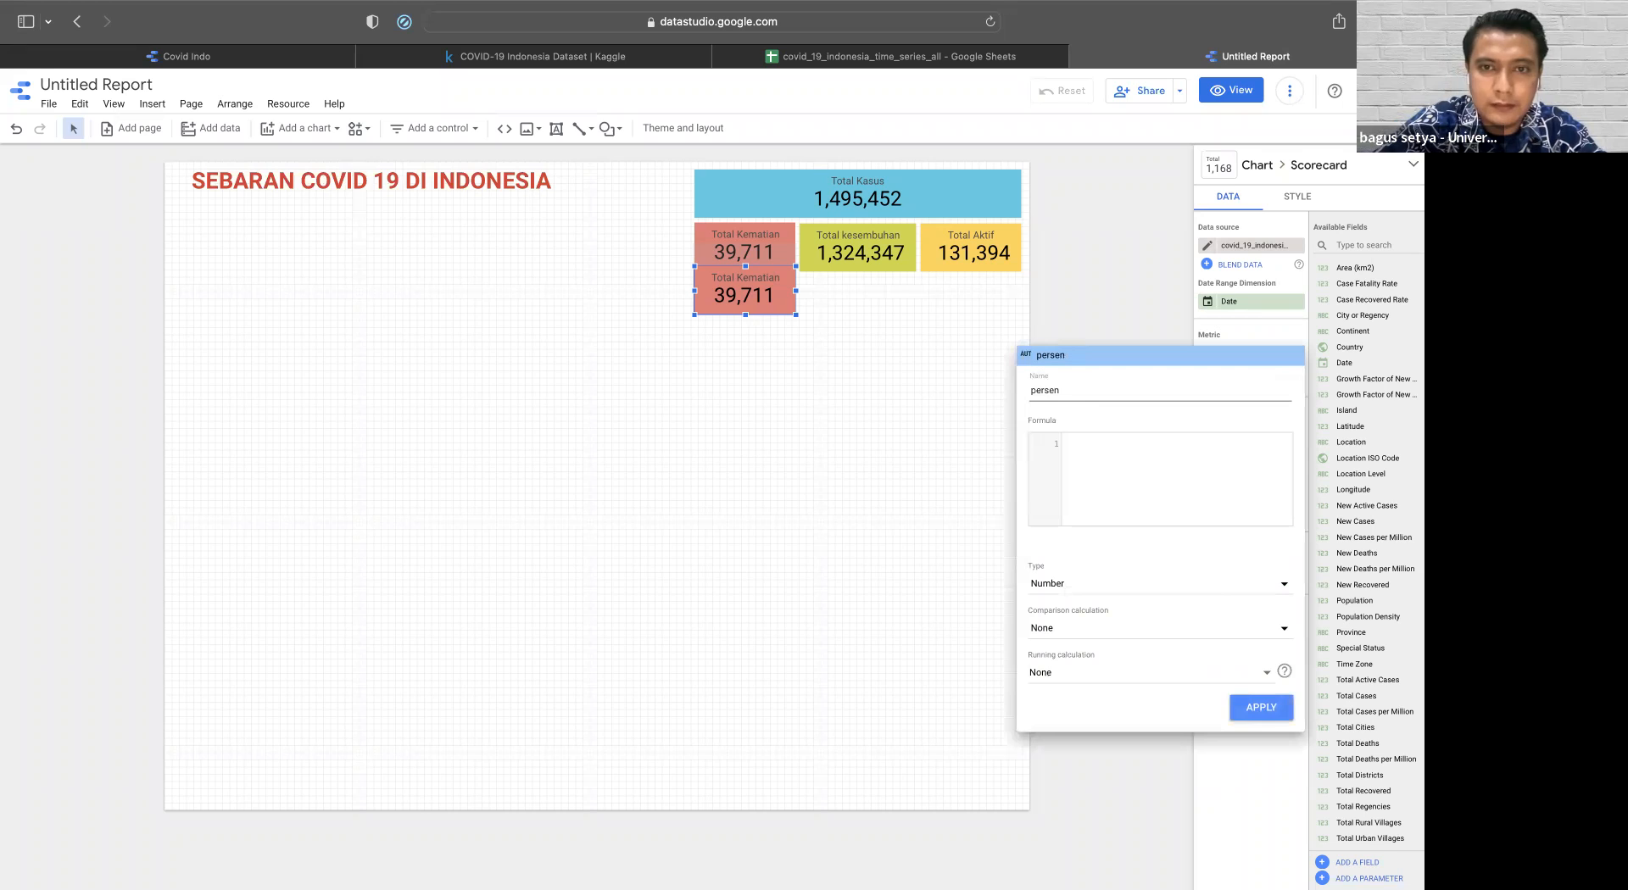
{"action": "key", "text": "BackSpace"}
{"action": "key", "text": "BackSpace"}
{"action": "left_click", "coordinate": [1110, 450]}
{"action": "type", "text": "sum"}
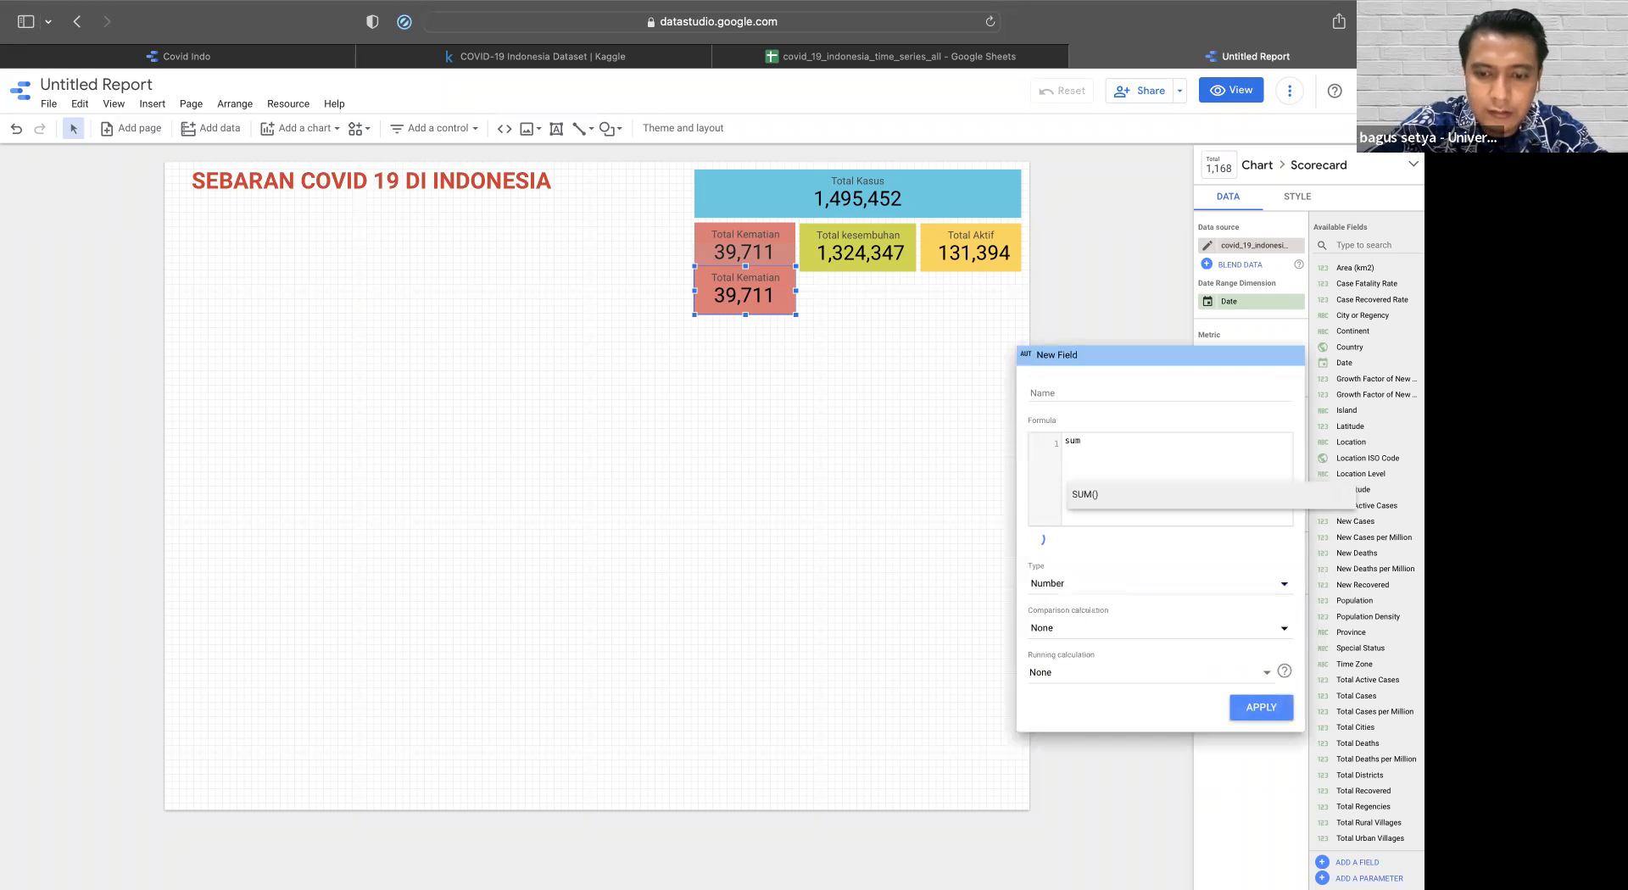
{"action": "key", "text": "Return"}
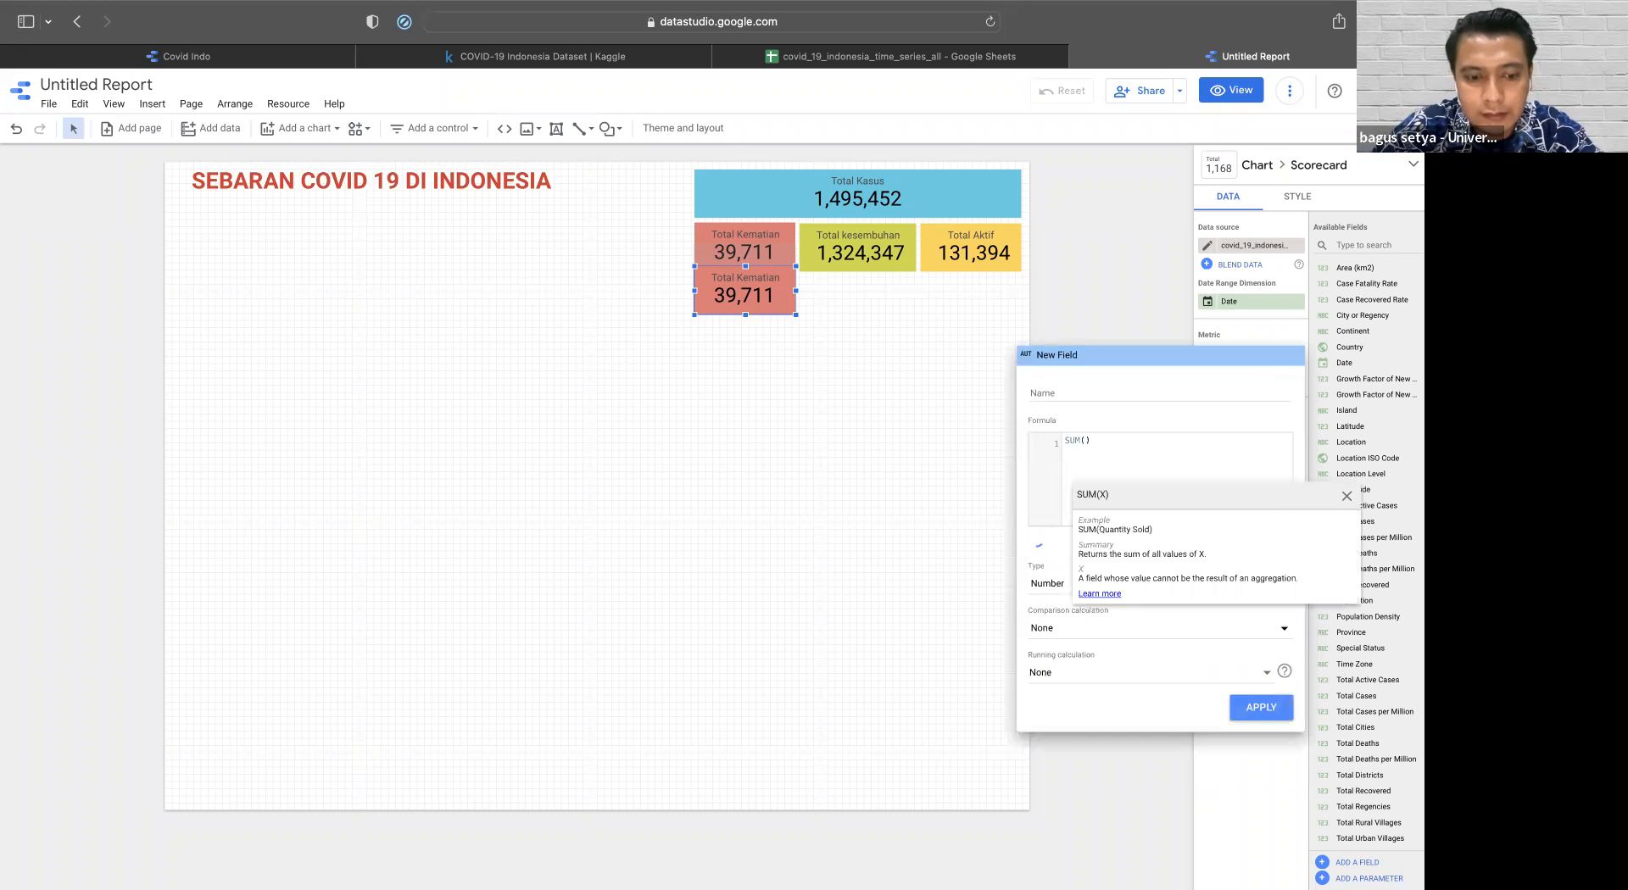
{"action": "type", "text": "ne"}
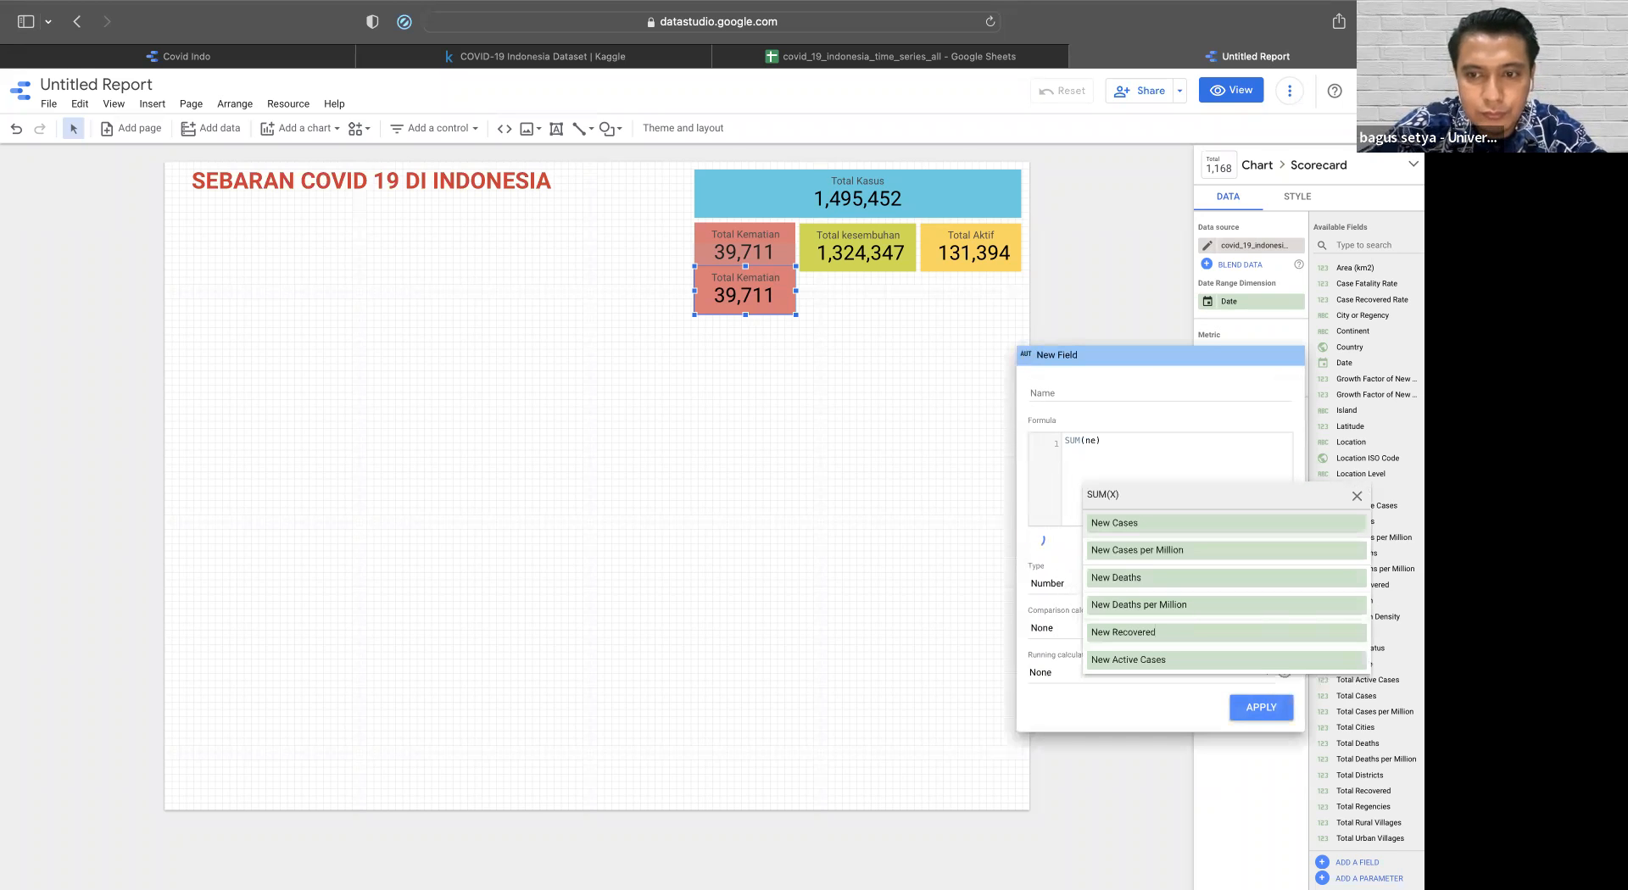
{"action": "left_click", "coordinate": [1148, 577]}
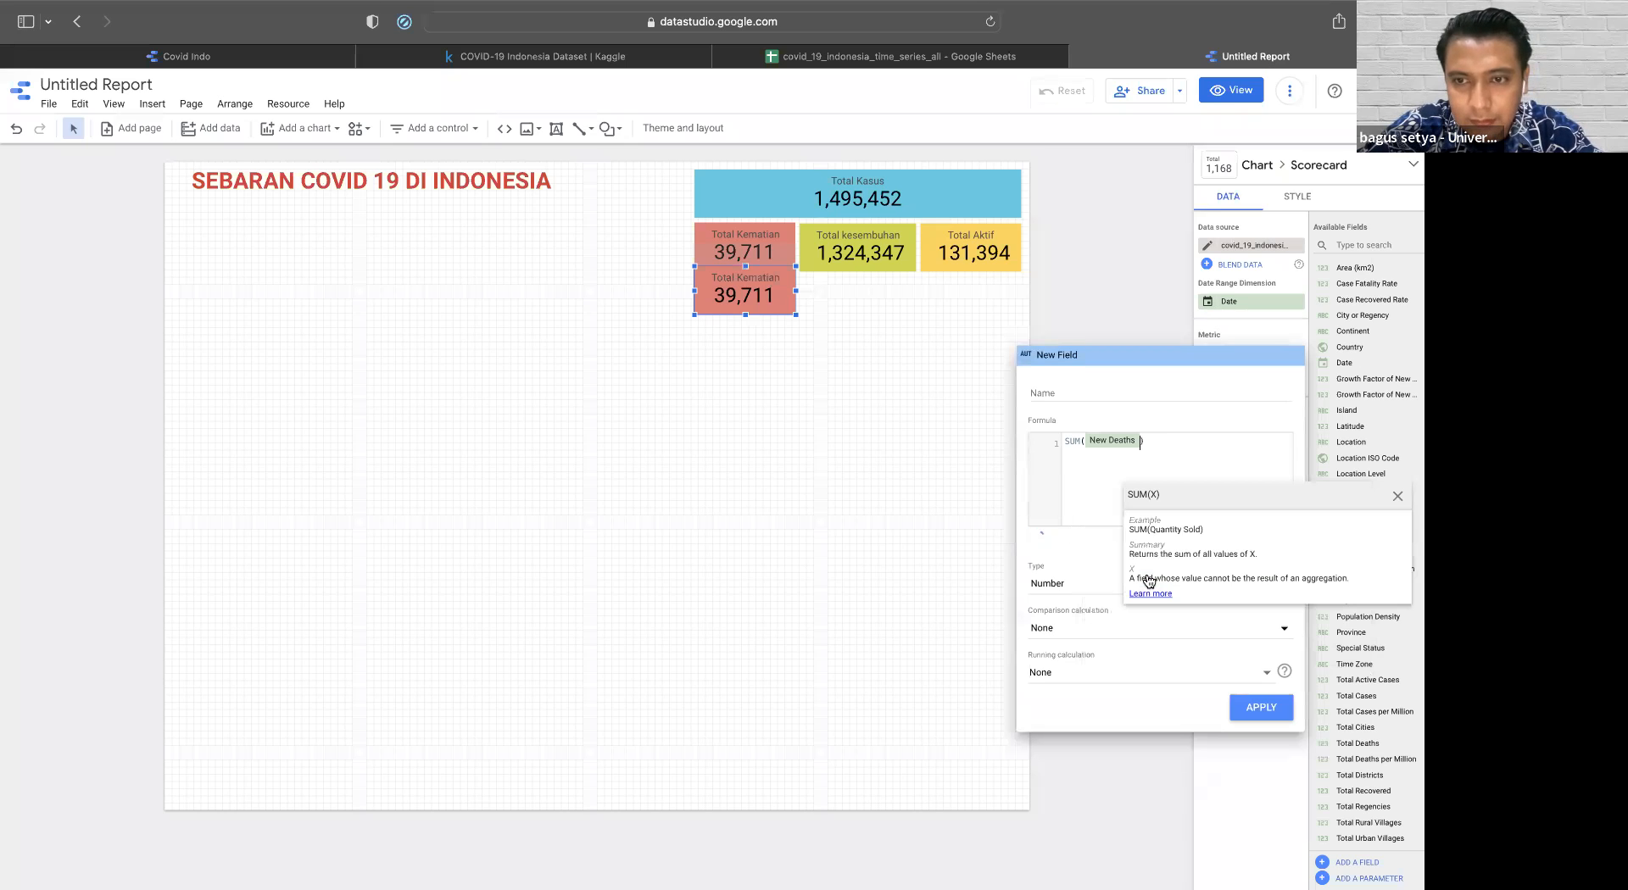
- Complete the new field's formula by dividing the deaths sum by SUM(New Cases)
{"action": "left_click", "coordinate": [1153, 447]}
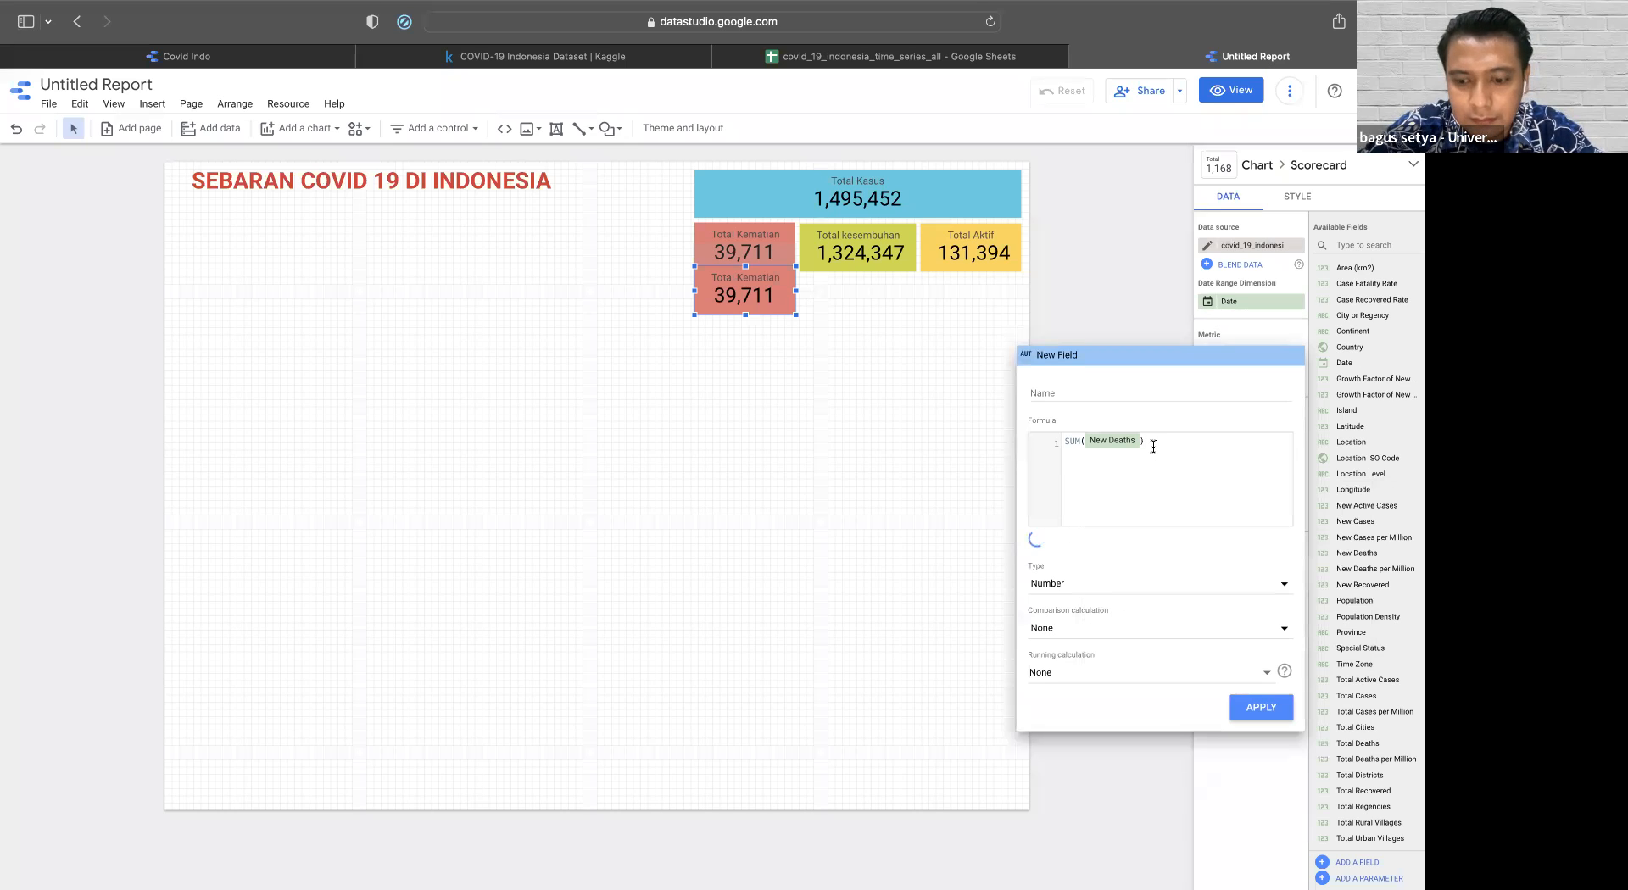
{"action": "type", "text": "/sum"}
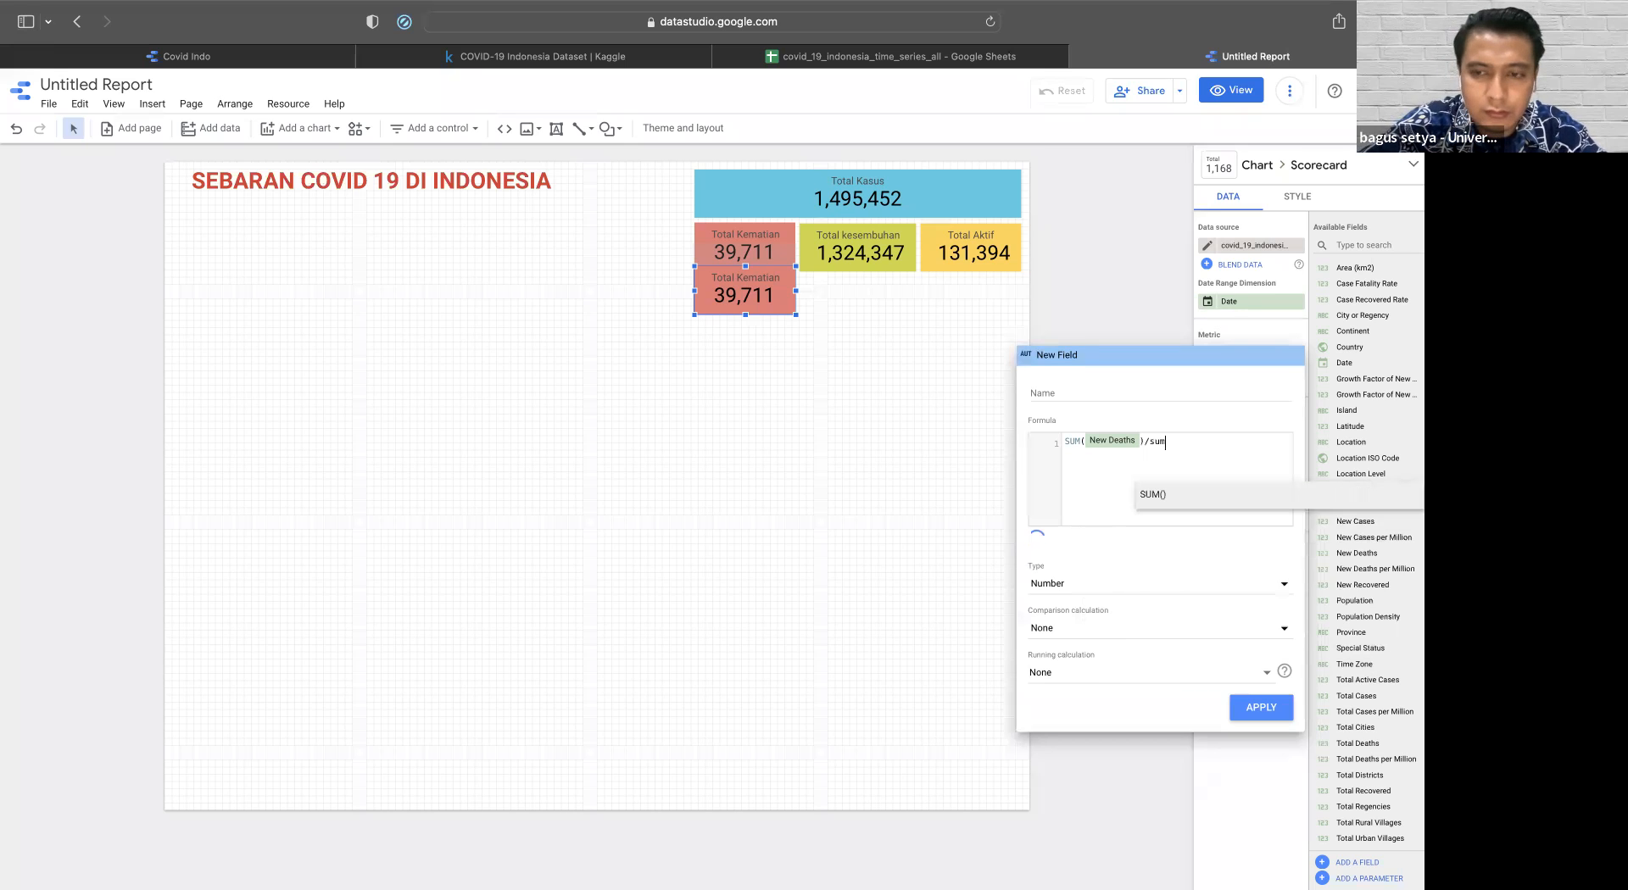
{"action": "key", "text": "Return"}
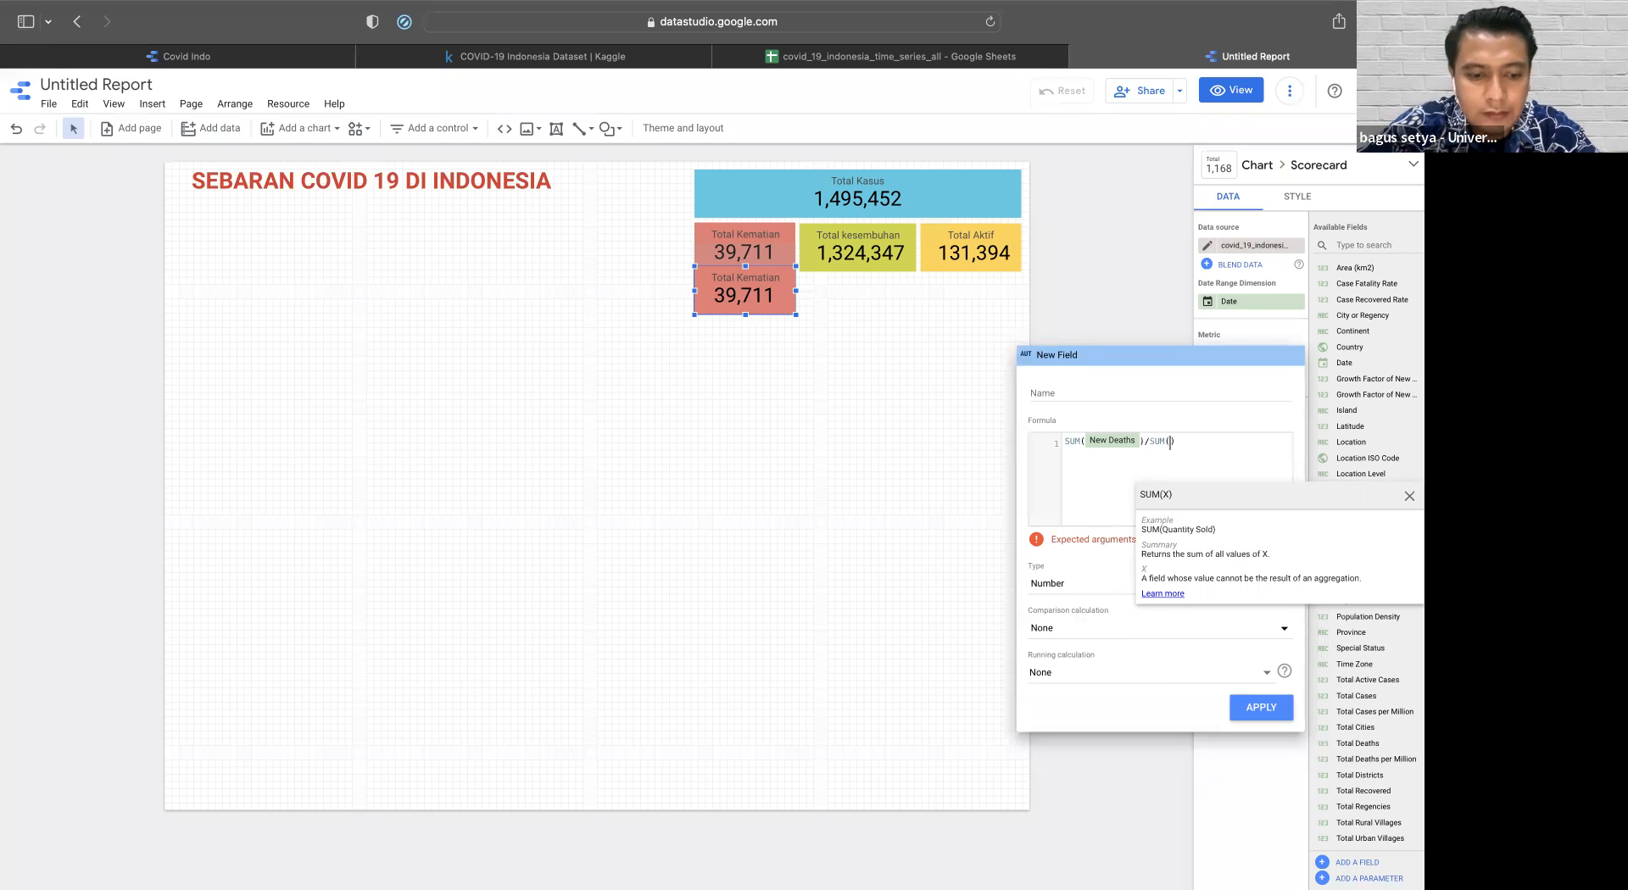
{"action": "type", "text": "cas"}
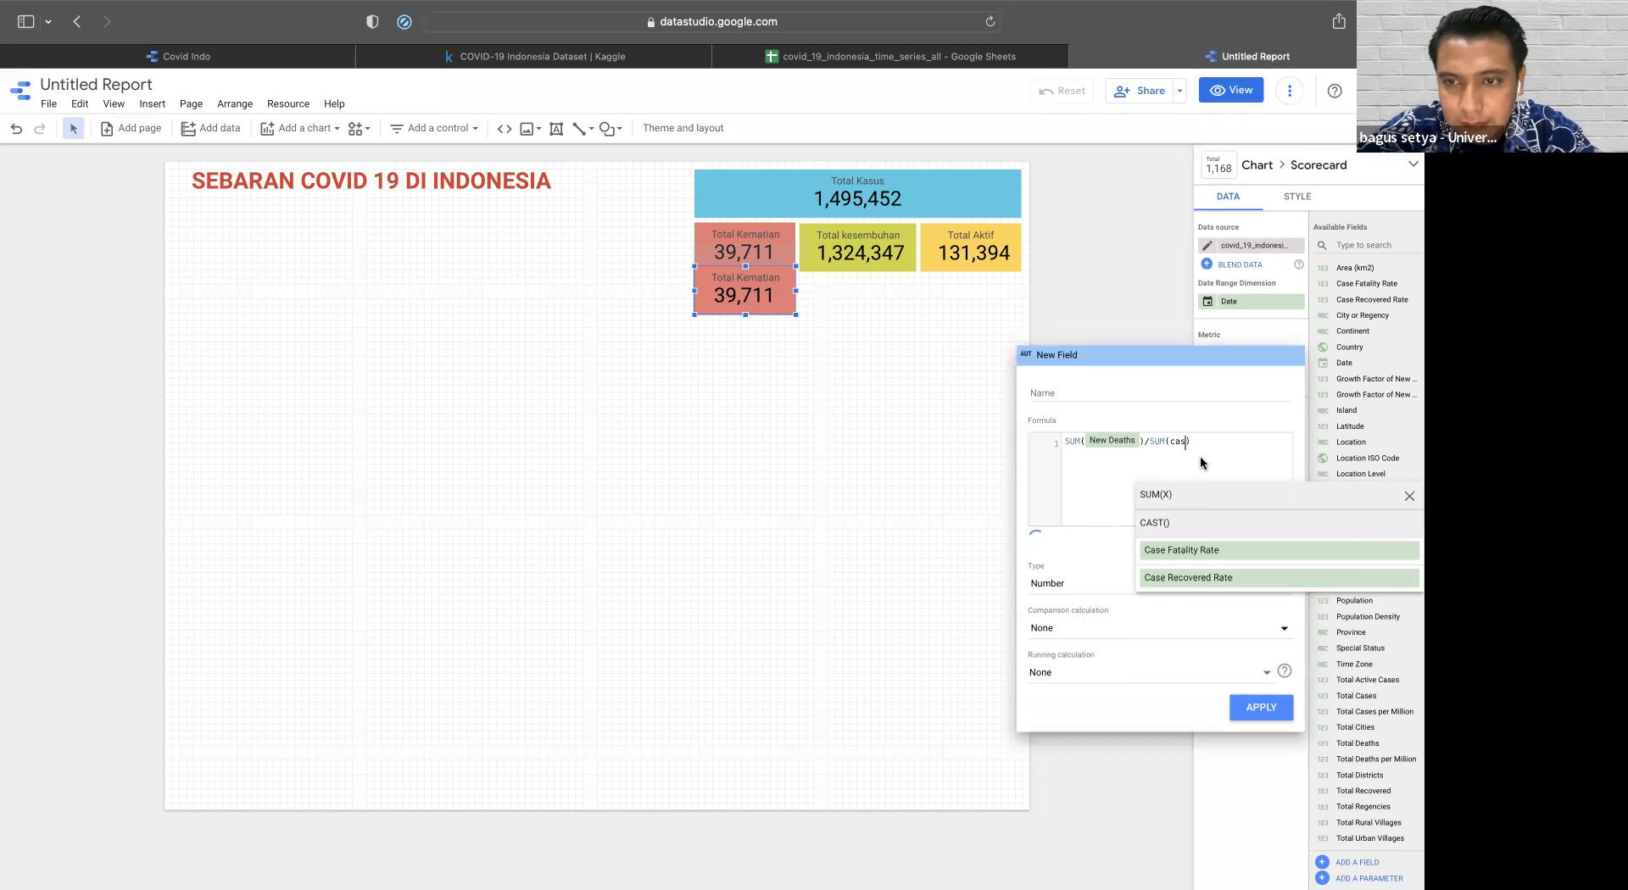
{"action": "key", "text": "BackSpace"}
{"action": "key", "text": "BackSpace"}
{"action": "key", "text": "BackSpace"}
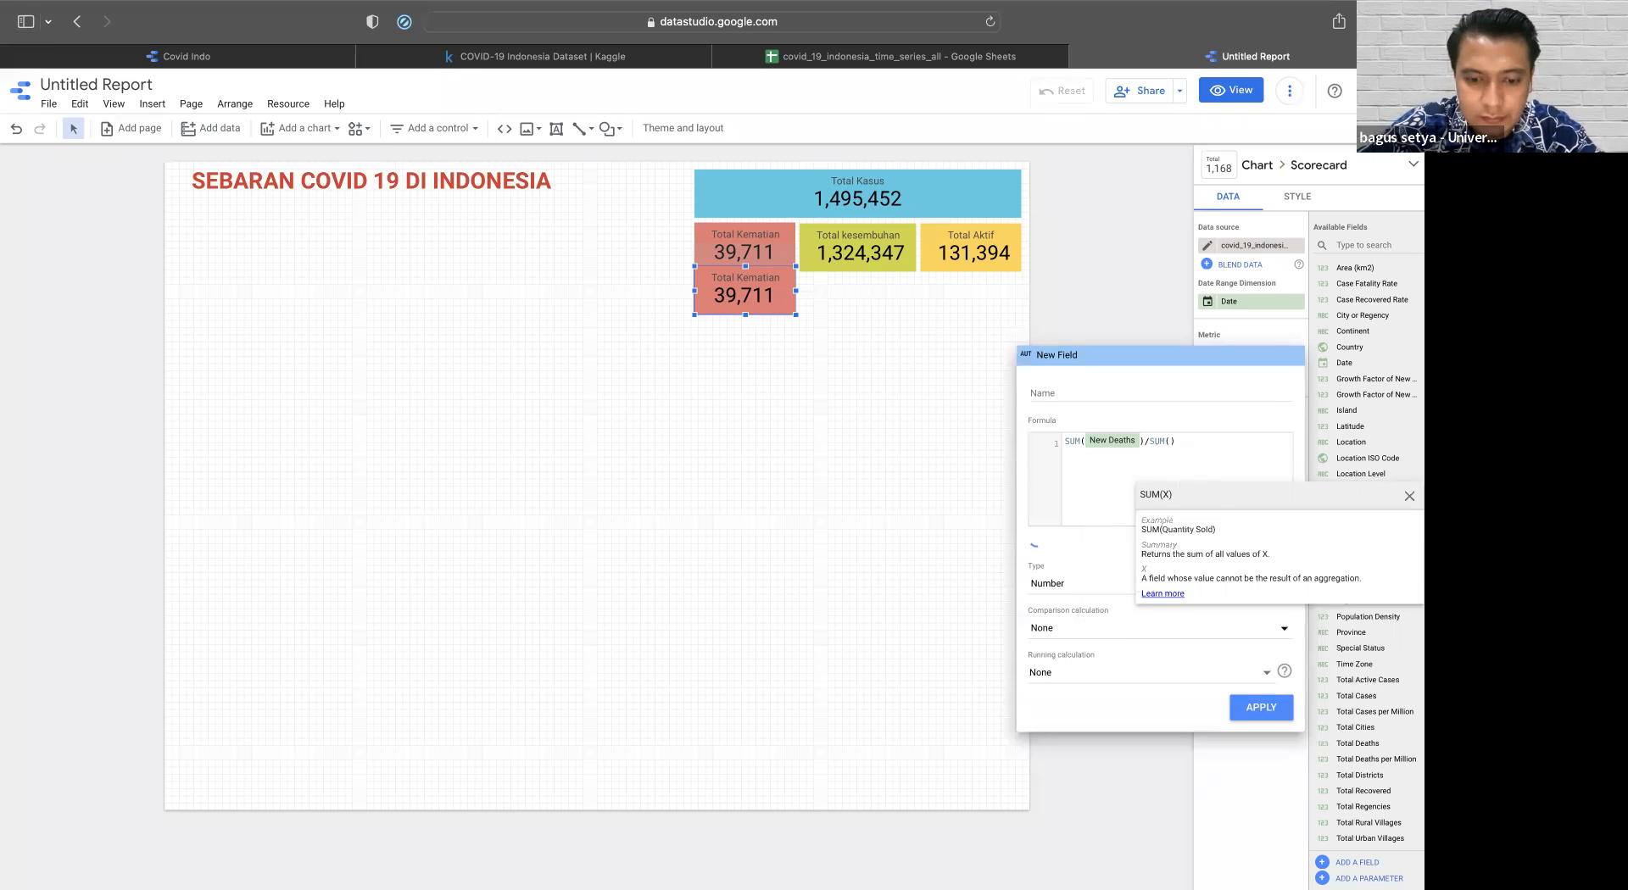
{"action": "type", "text": "ne"}
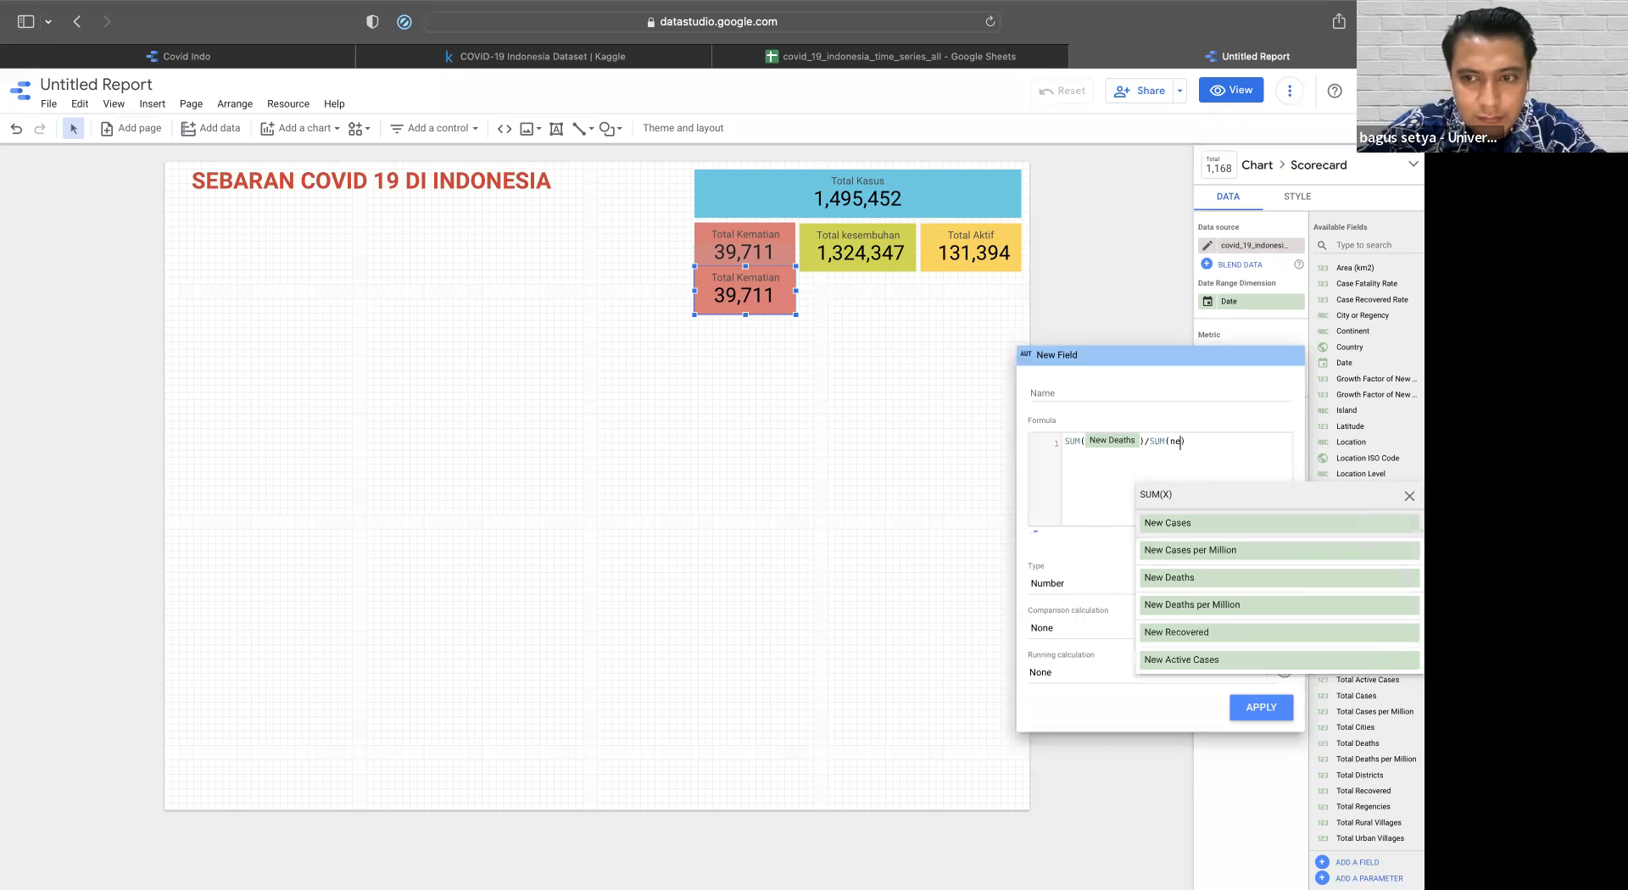
{"action": "left_click", "coordinate": [1228, 529]}
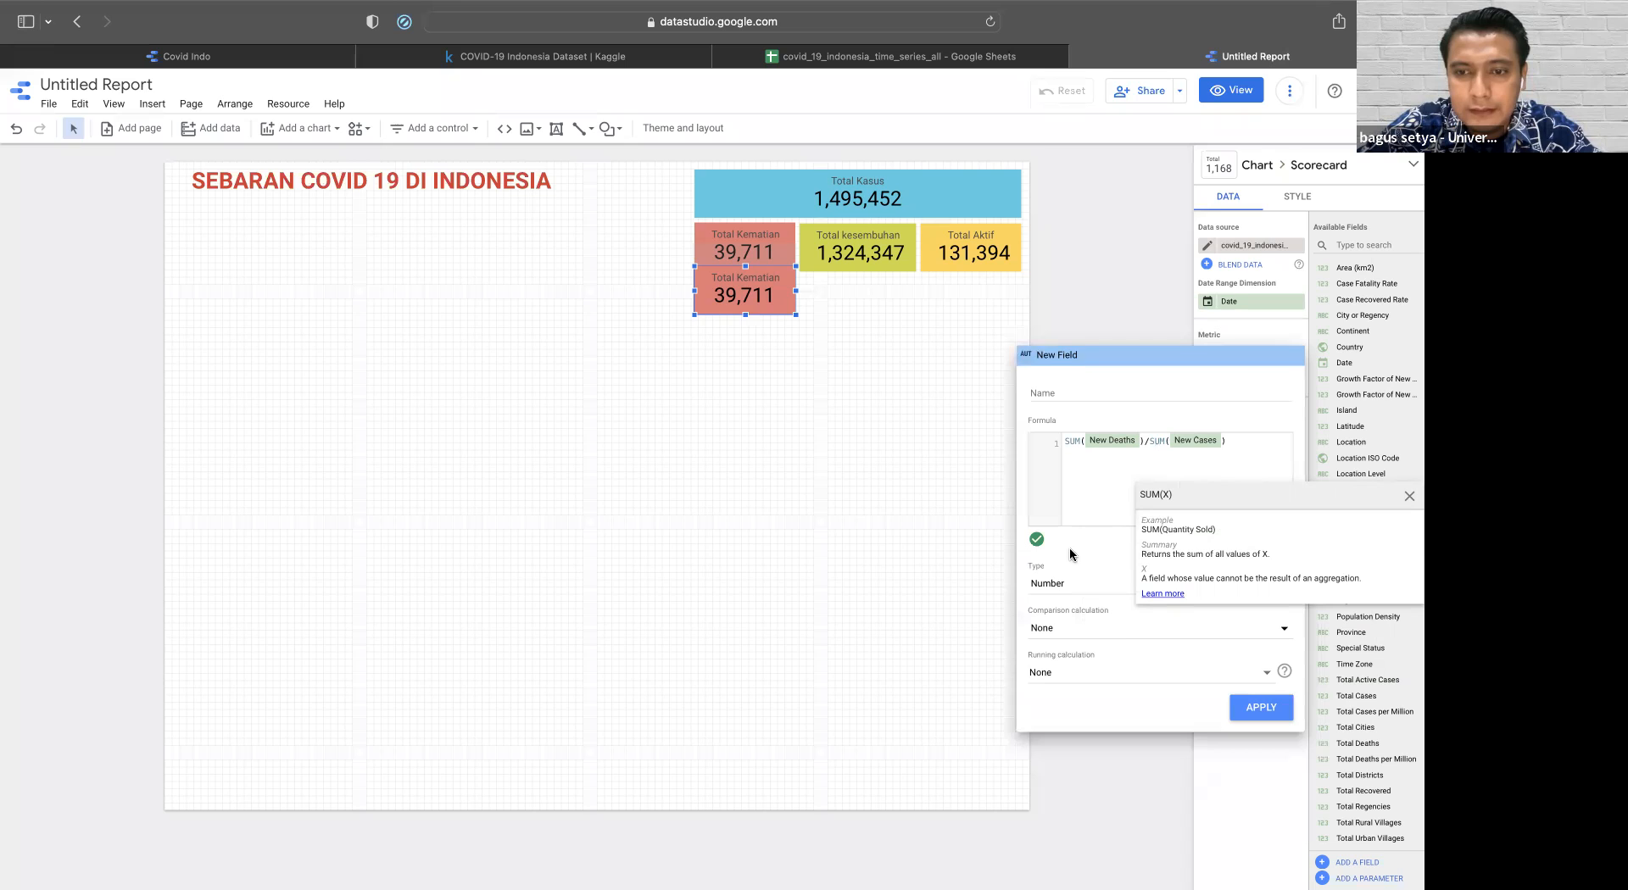
{"action": "left_click", "coordinate": [1408, 495]}
- Set the calculated field's type to numeric Percent and apply it to the lower scorecard
{"action": "left_click", "coordinate": [1130, 595]}
{"action": "mouse_move", "coordinate": [1104, 605]}
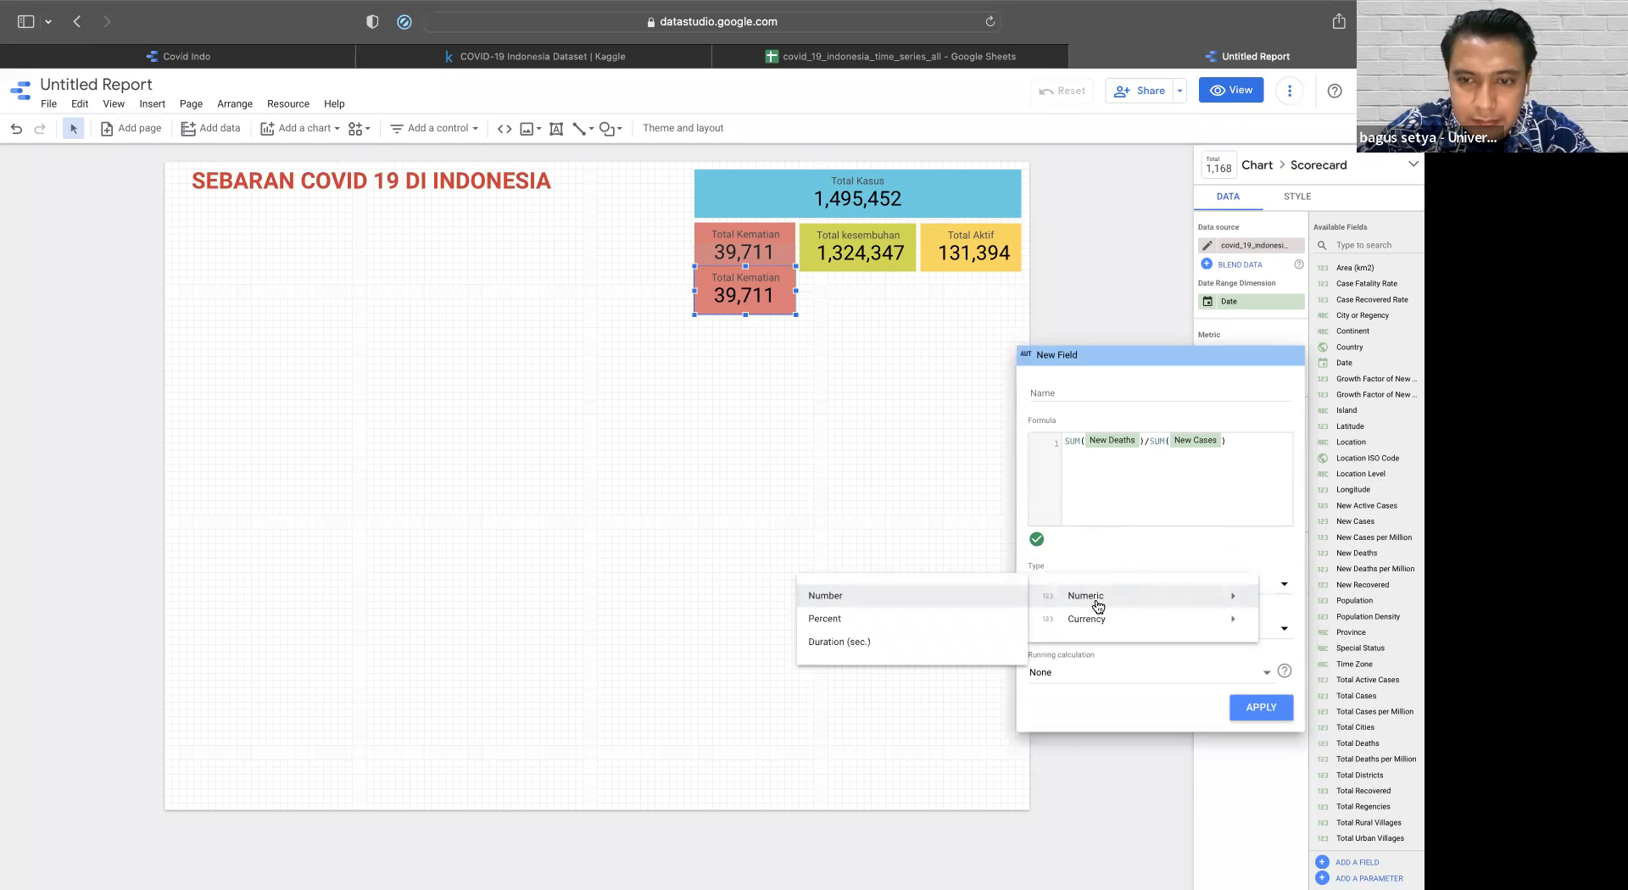
{"action": "left_click", "coordinate": [969, 627]}
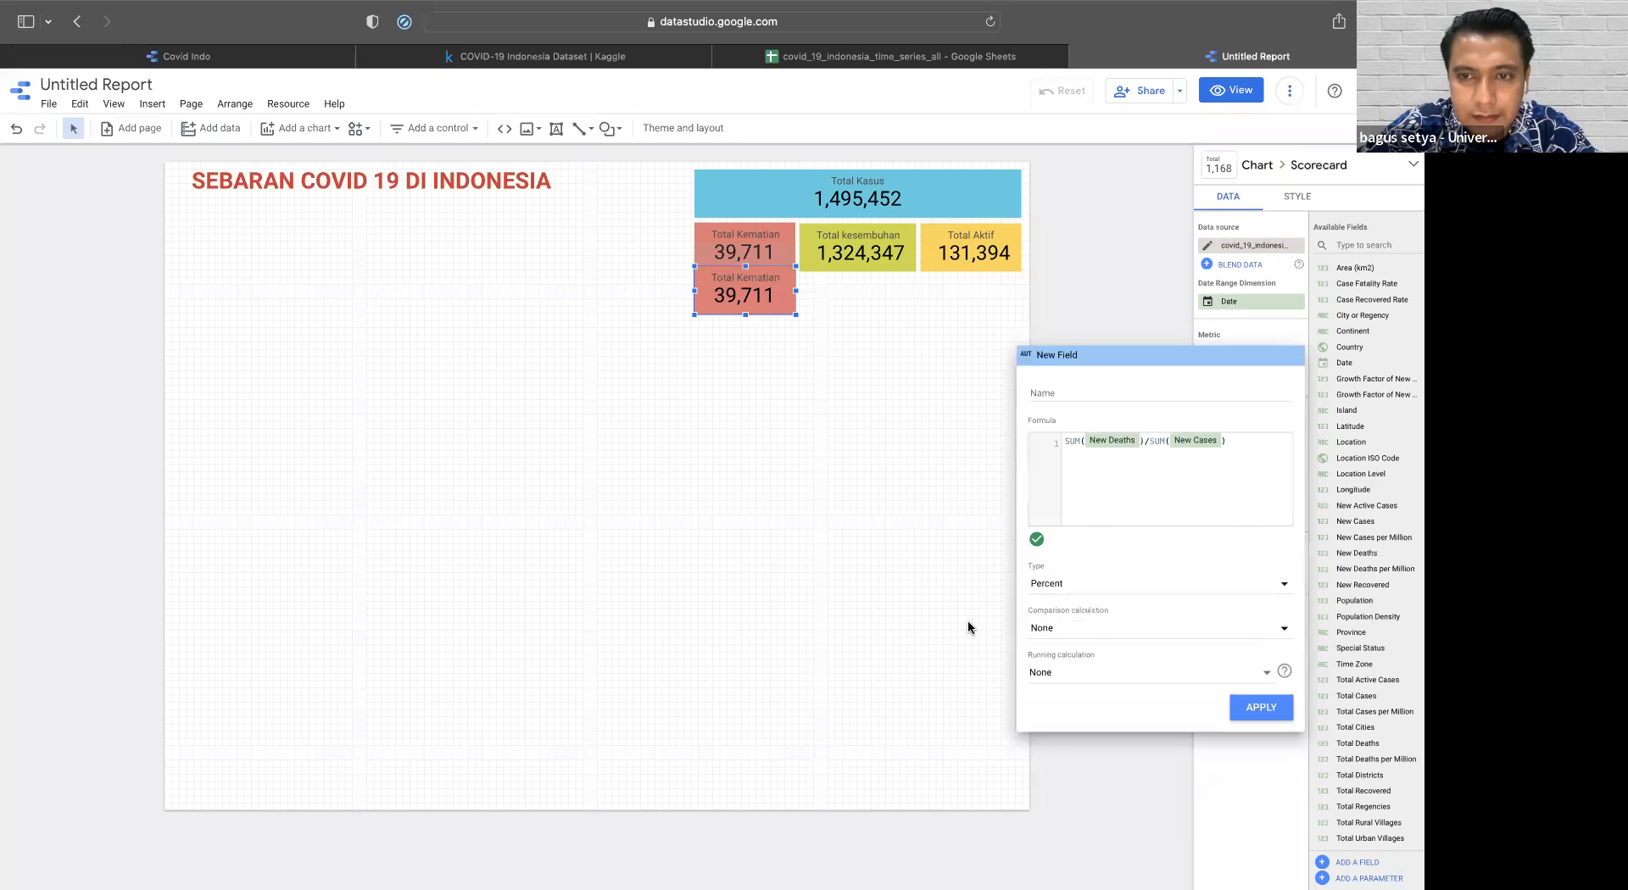
{"action": "left_click", "coordinate": [1258, 709]}
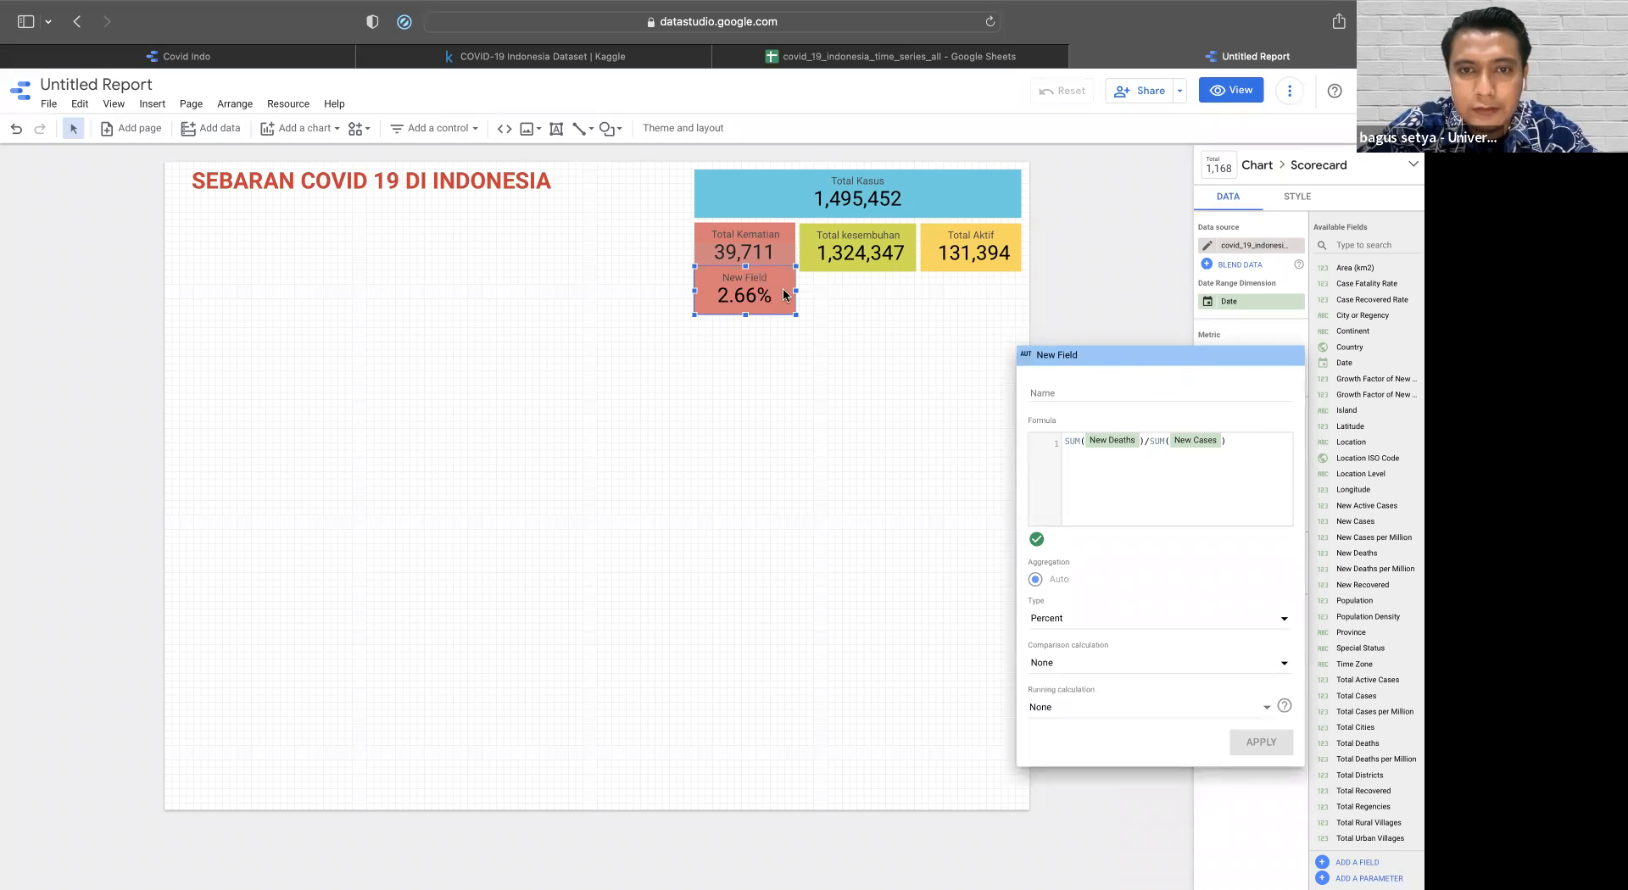
- Name the calculated field % kematian, apply the name and close the field editor
{"action": "left_click", "coordinate": [1062, 389]}
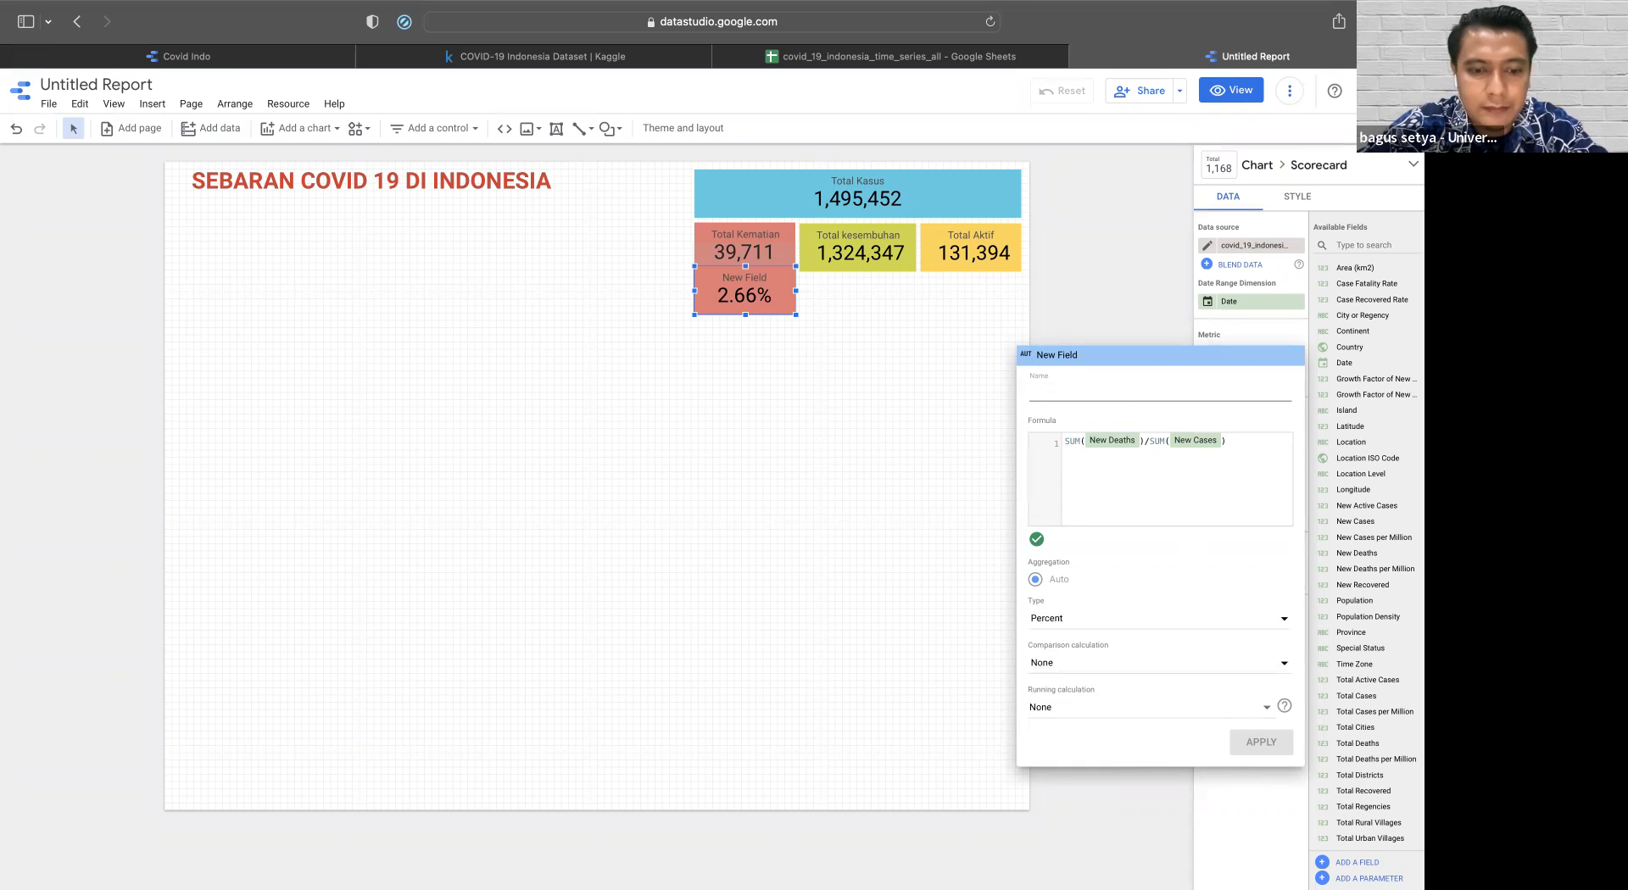
{"action": "type", "text": "% kematian"}
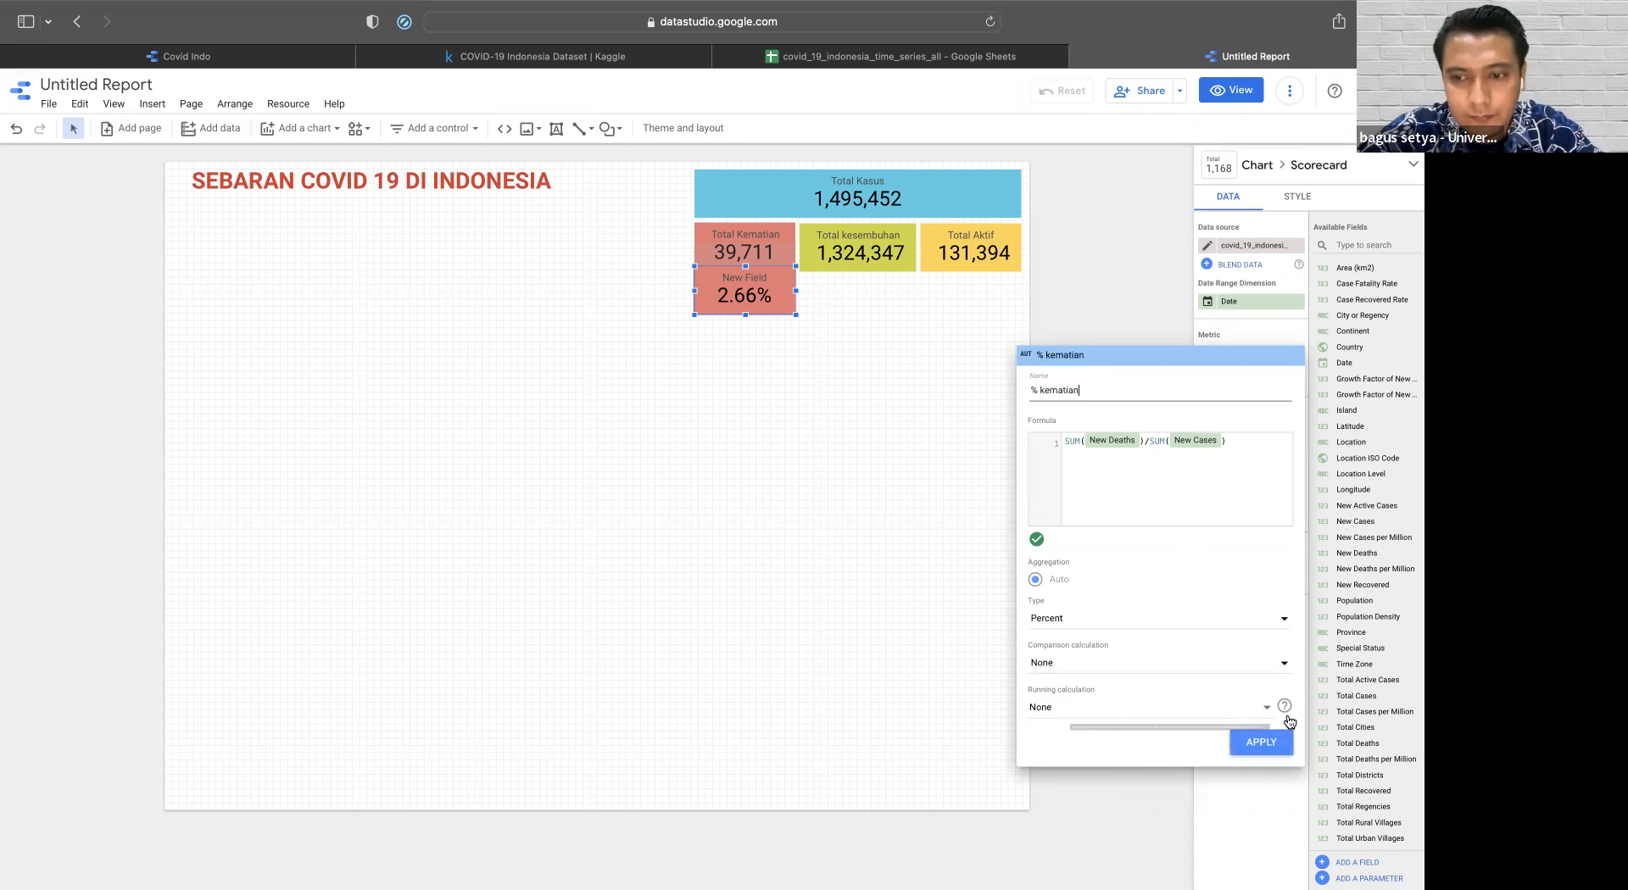
{"action": "left_click", "coordinate": [1261, 744]}
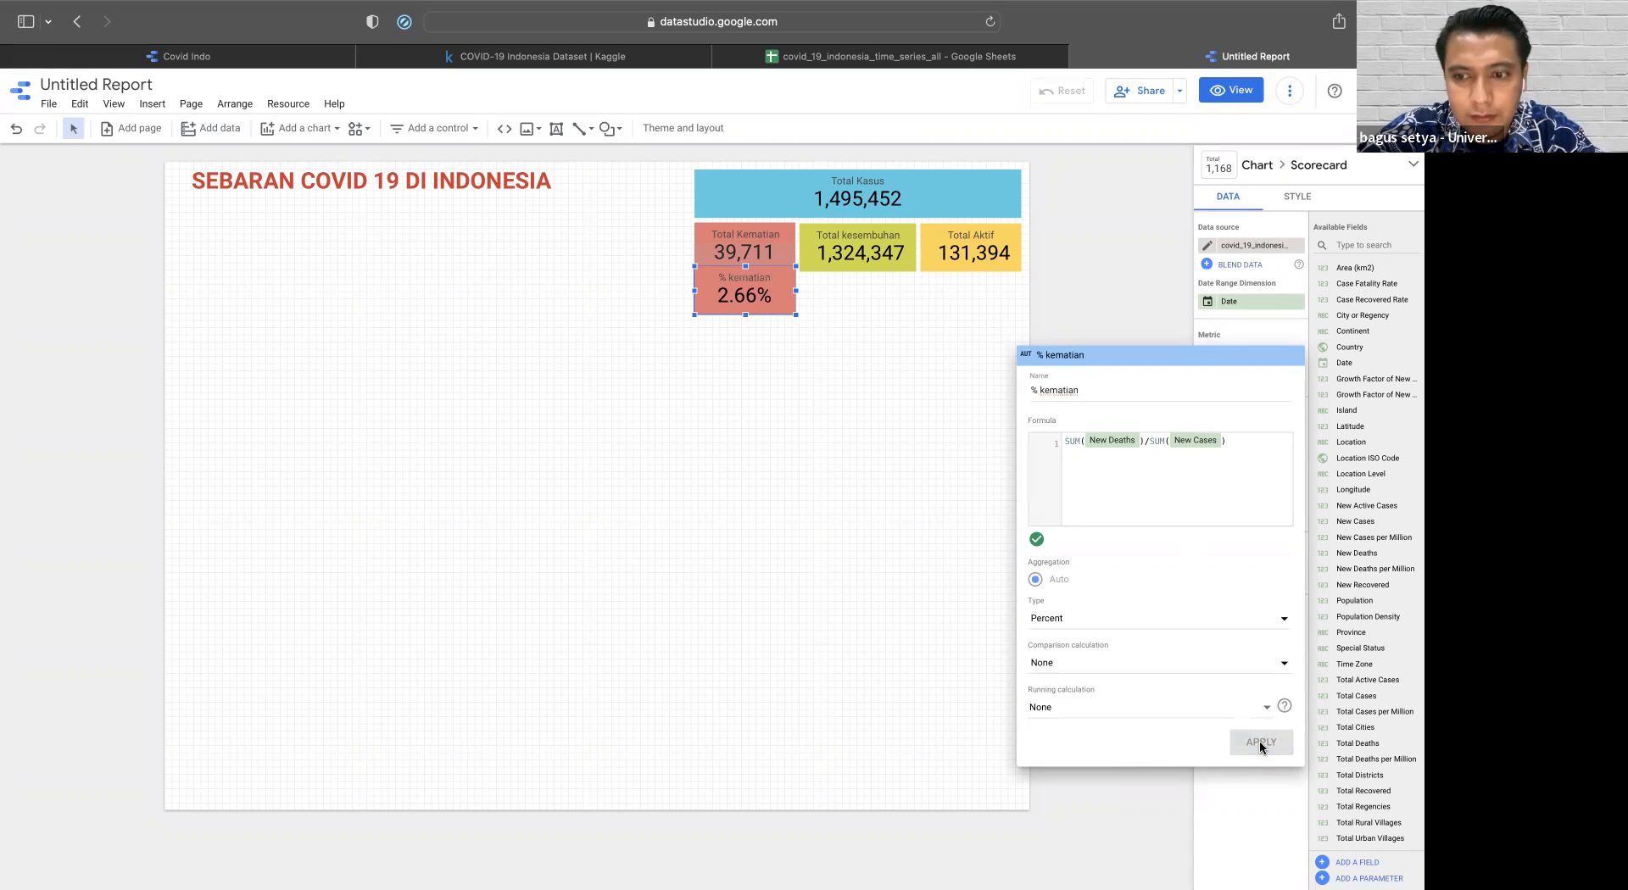
{"action": "left_click", "coordinate": [1107, 302]}
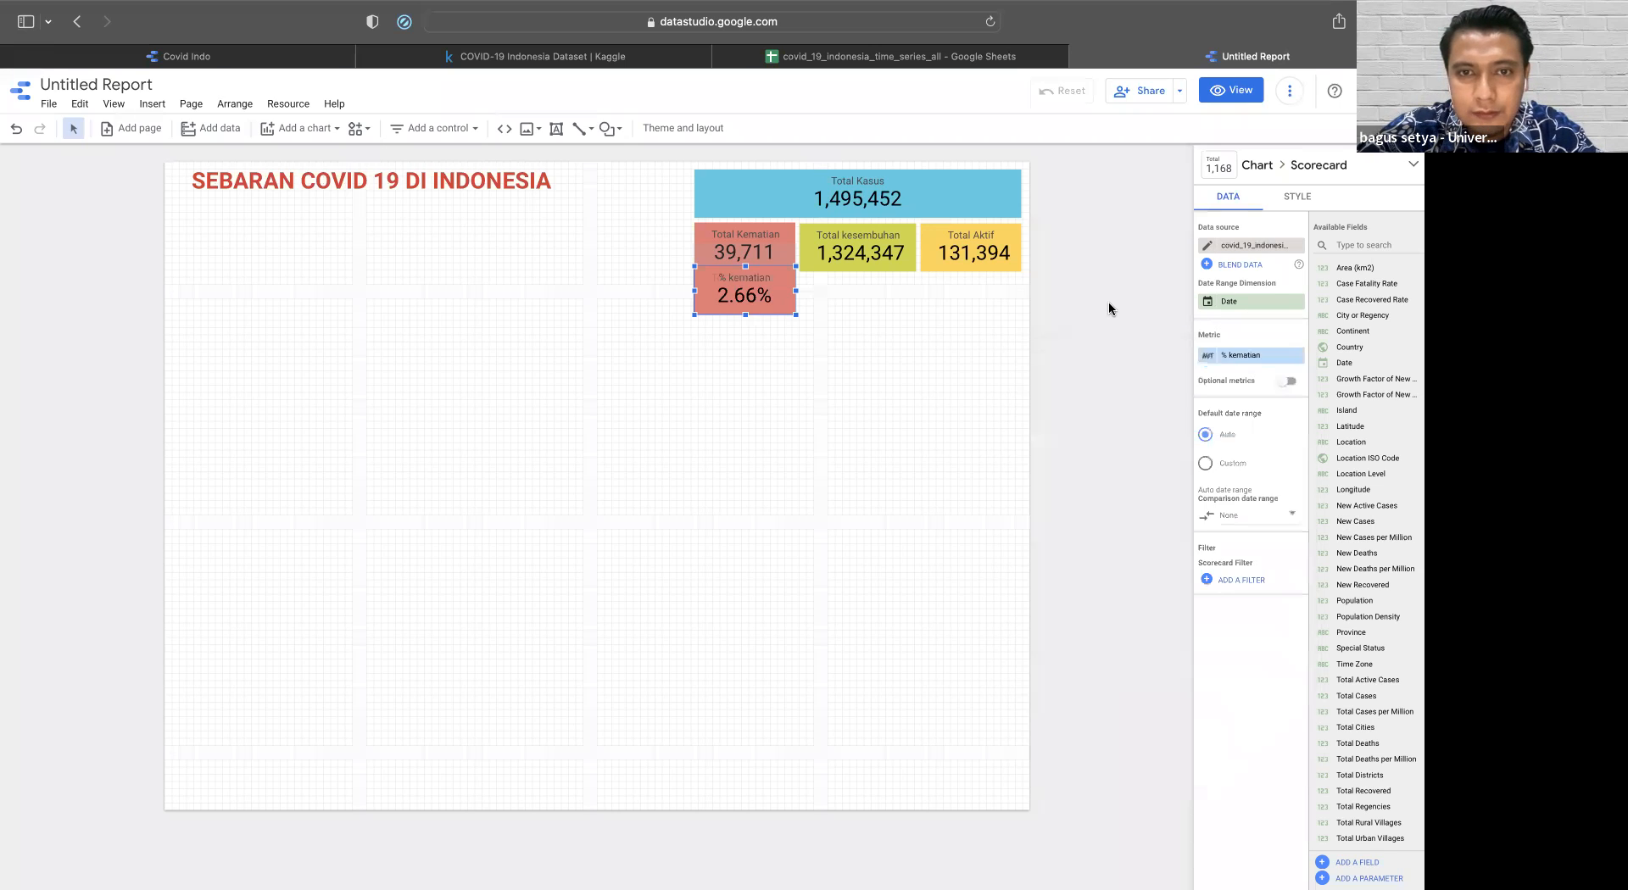
- Fill the % kematian scorecard's background with a brighter red and nudge it slightly down beneath Total Kematian
{"action": "left_click", "coordinate": [813, 337]}
{"action": "left_click", "coordinate": [779, 307]}
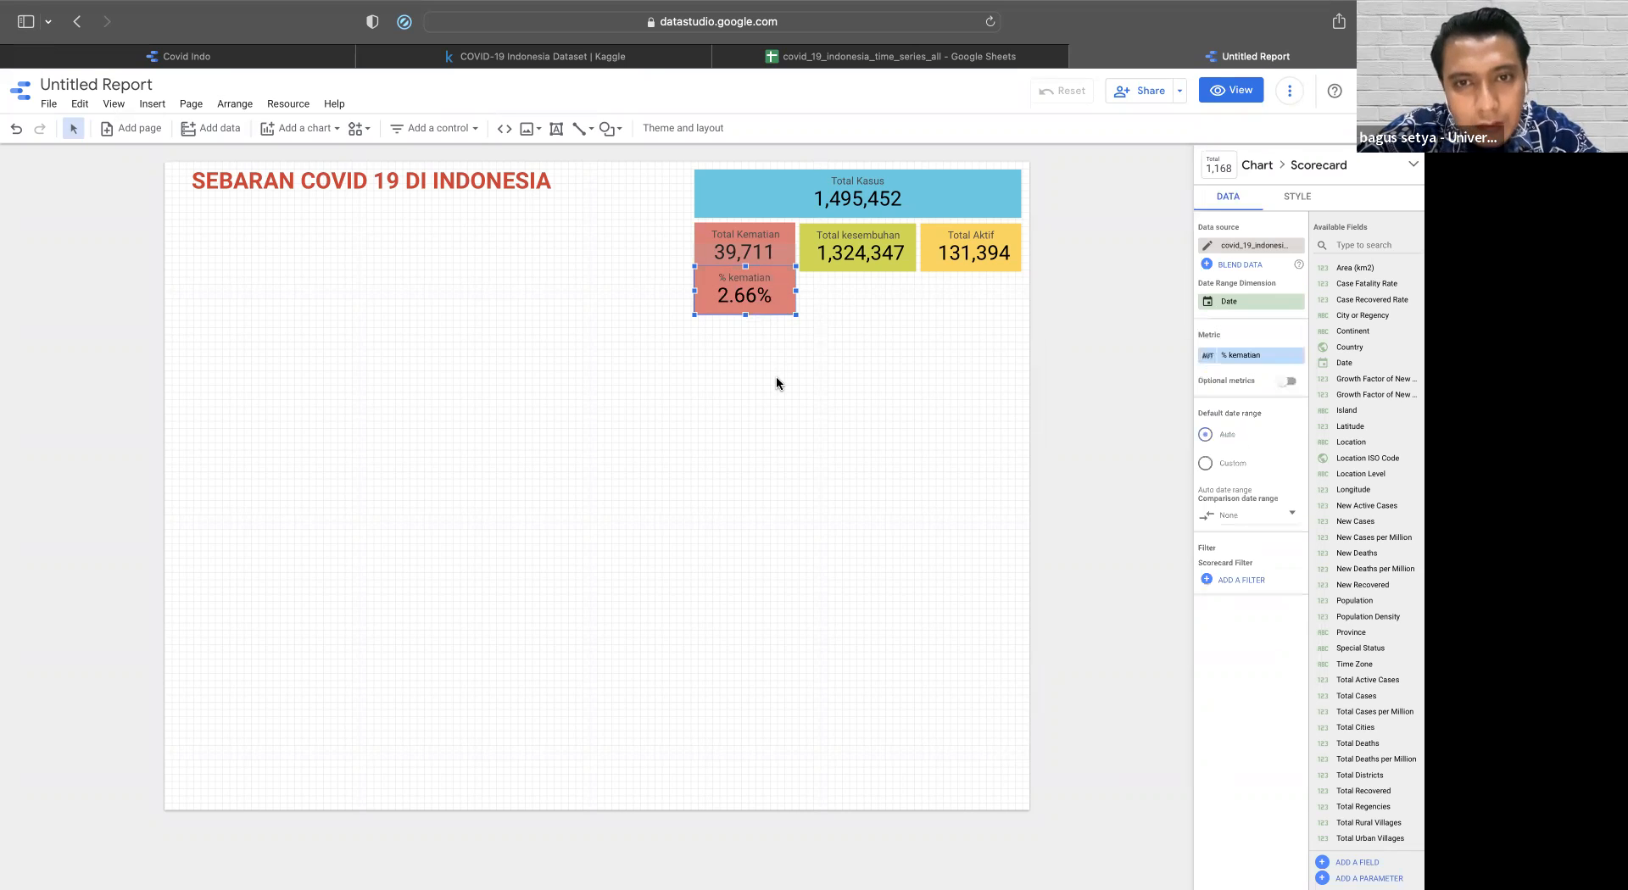
{"action": "left_click", "coordinate": [775, 375]}
{"action": "left_click", "coordinate": [788, 310]}
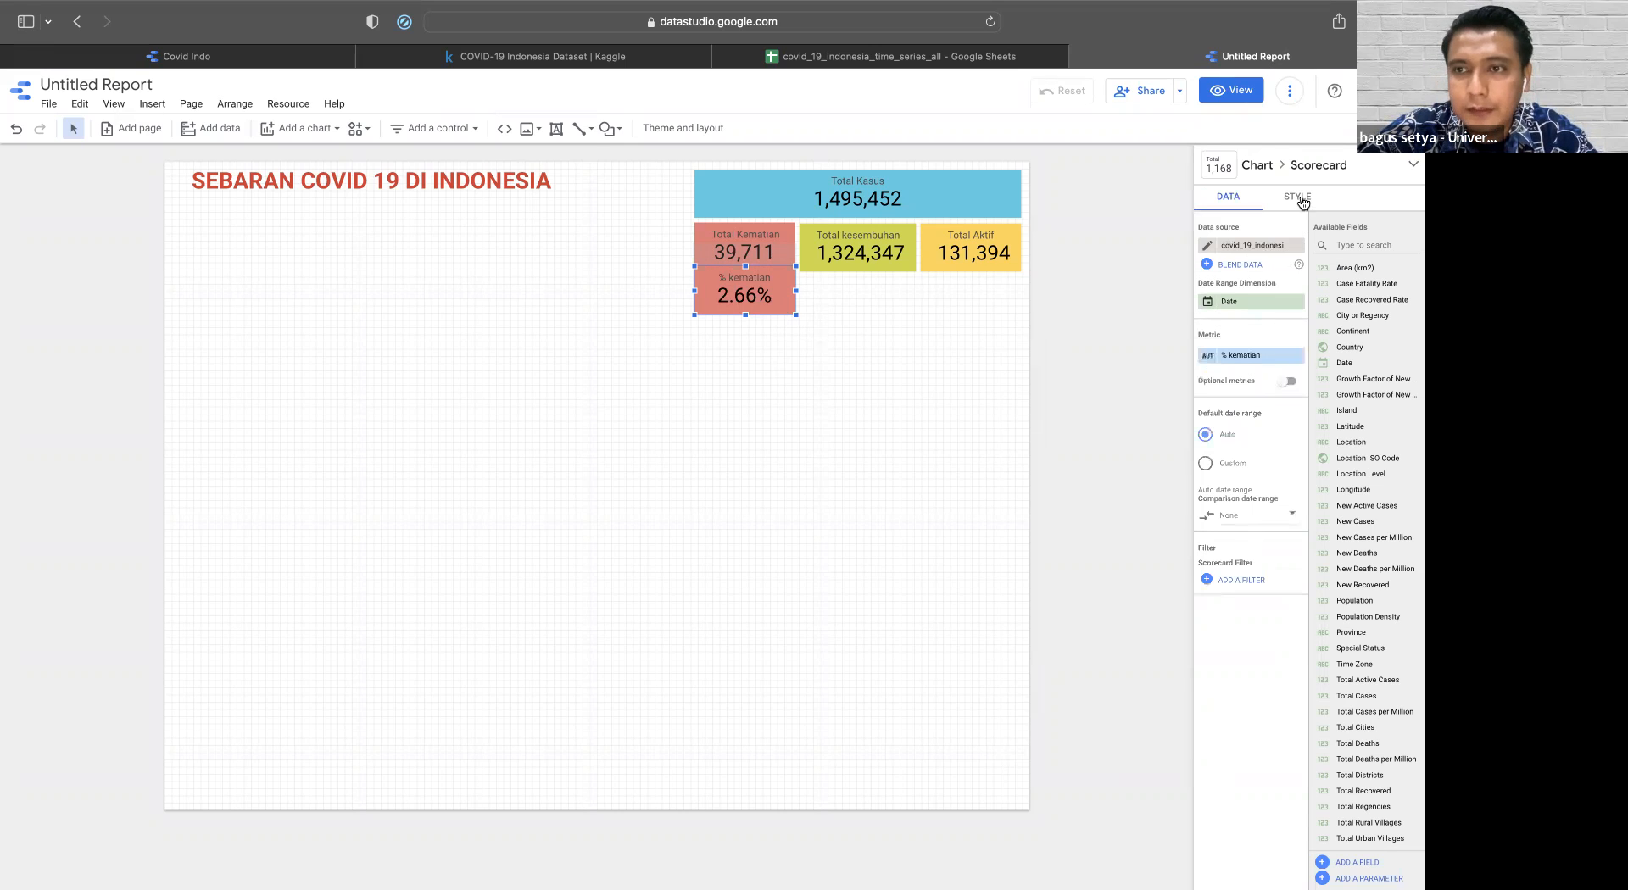
{"action": "left_click", "coordinate": [1299, 198]}
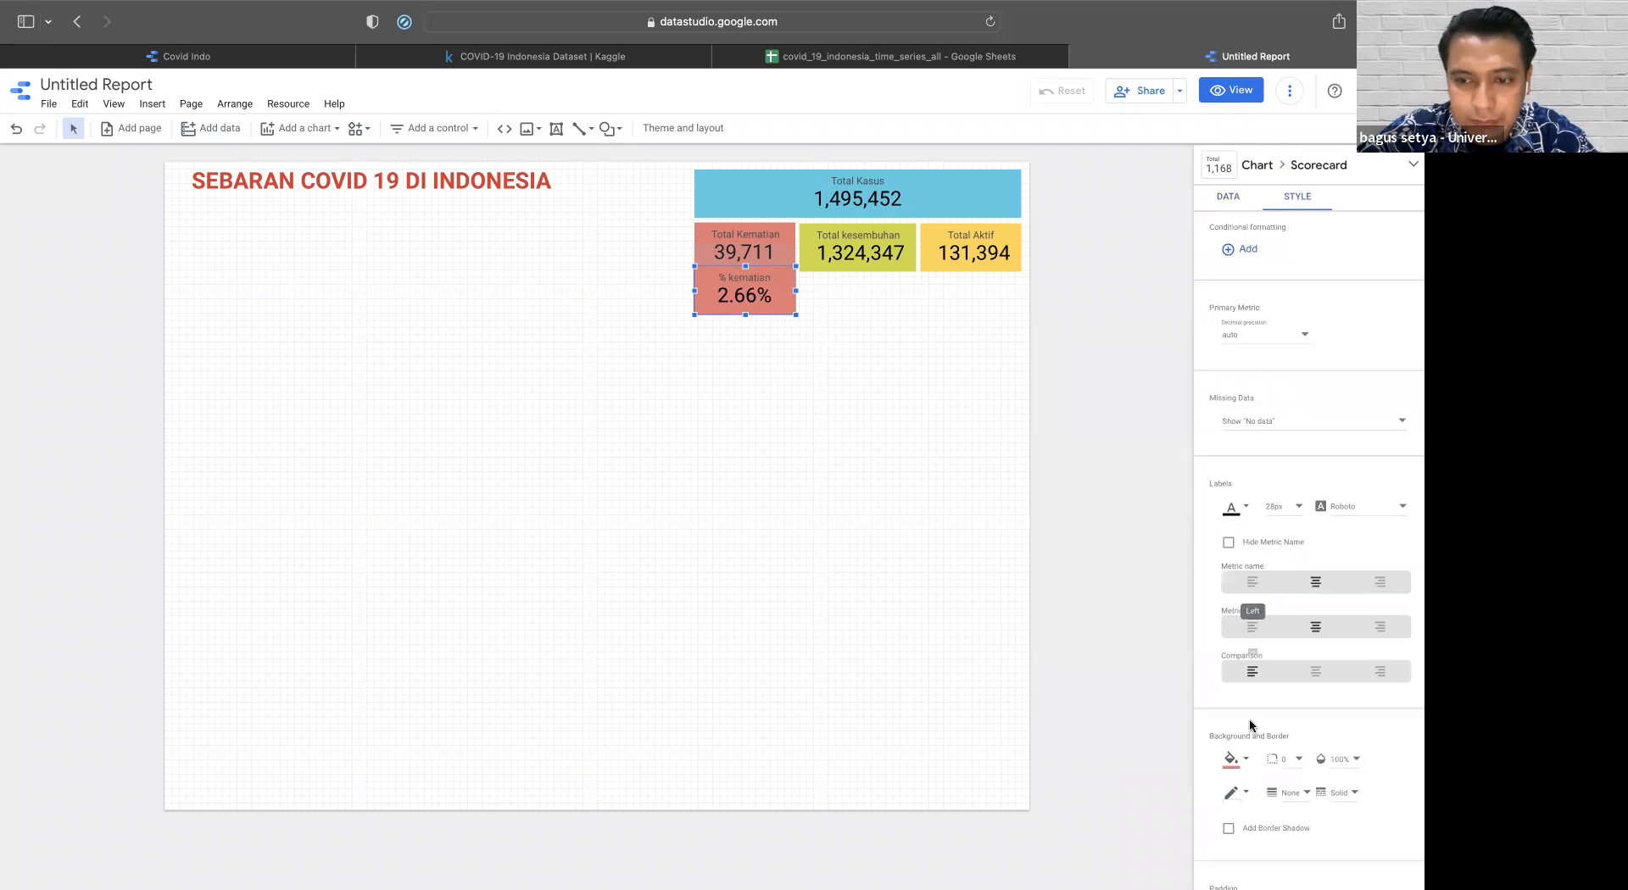
{"action": "left_click", "coordinate": [1243, 760]}
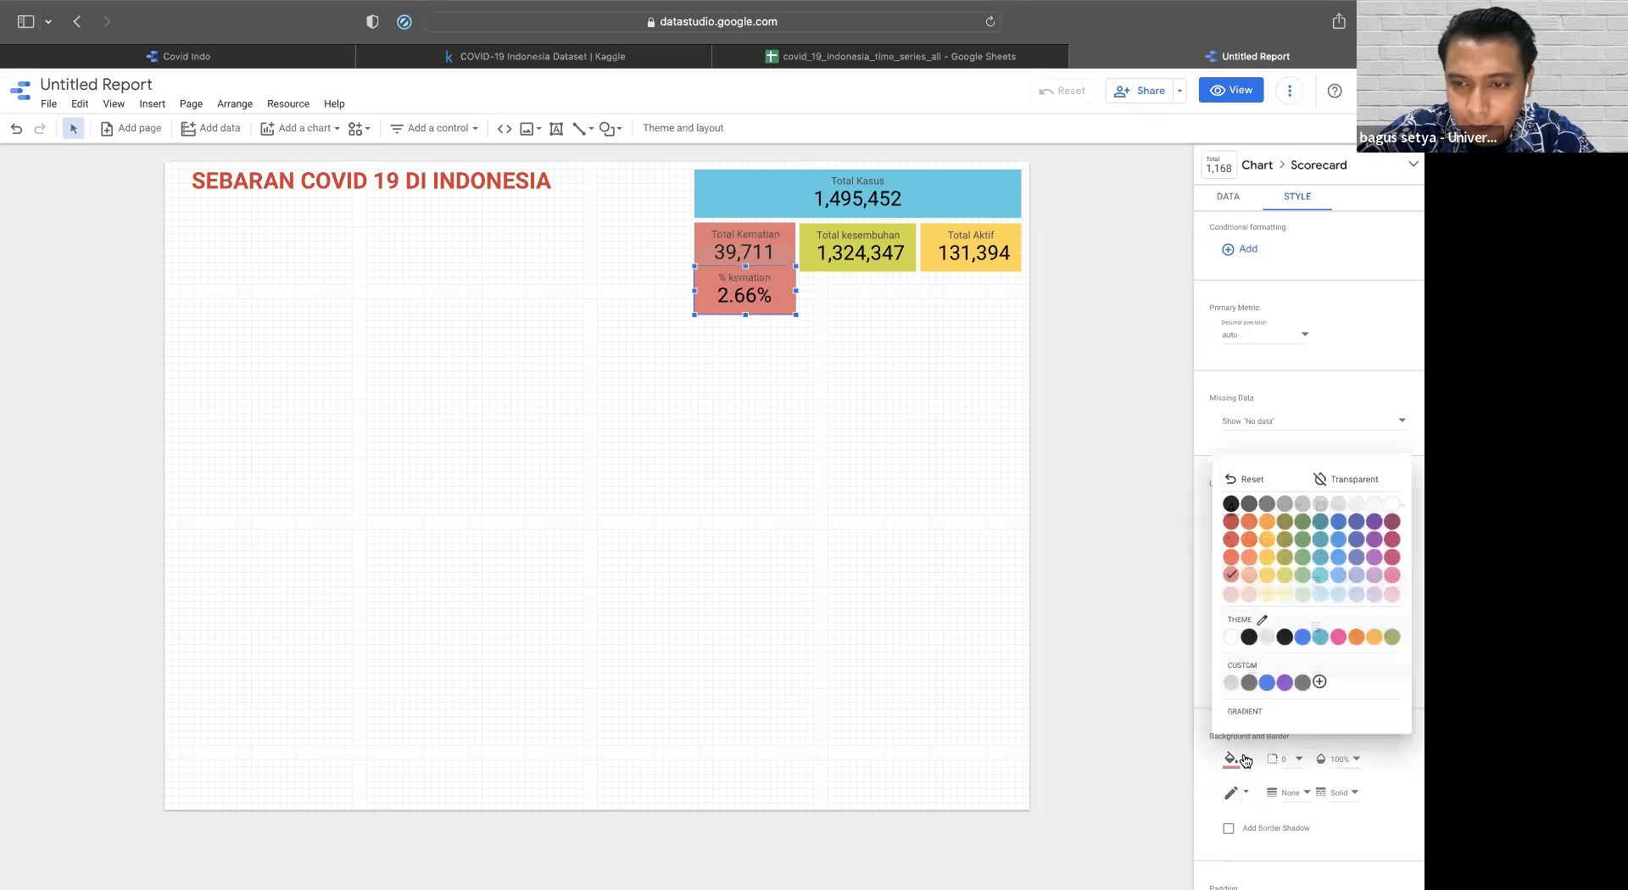
{"action": "left_click", "coordinate": [1230, 559]}
{"action": "left_click", "coordinate": [1075, 456]}
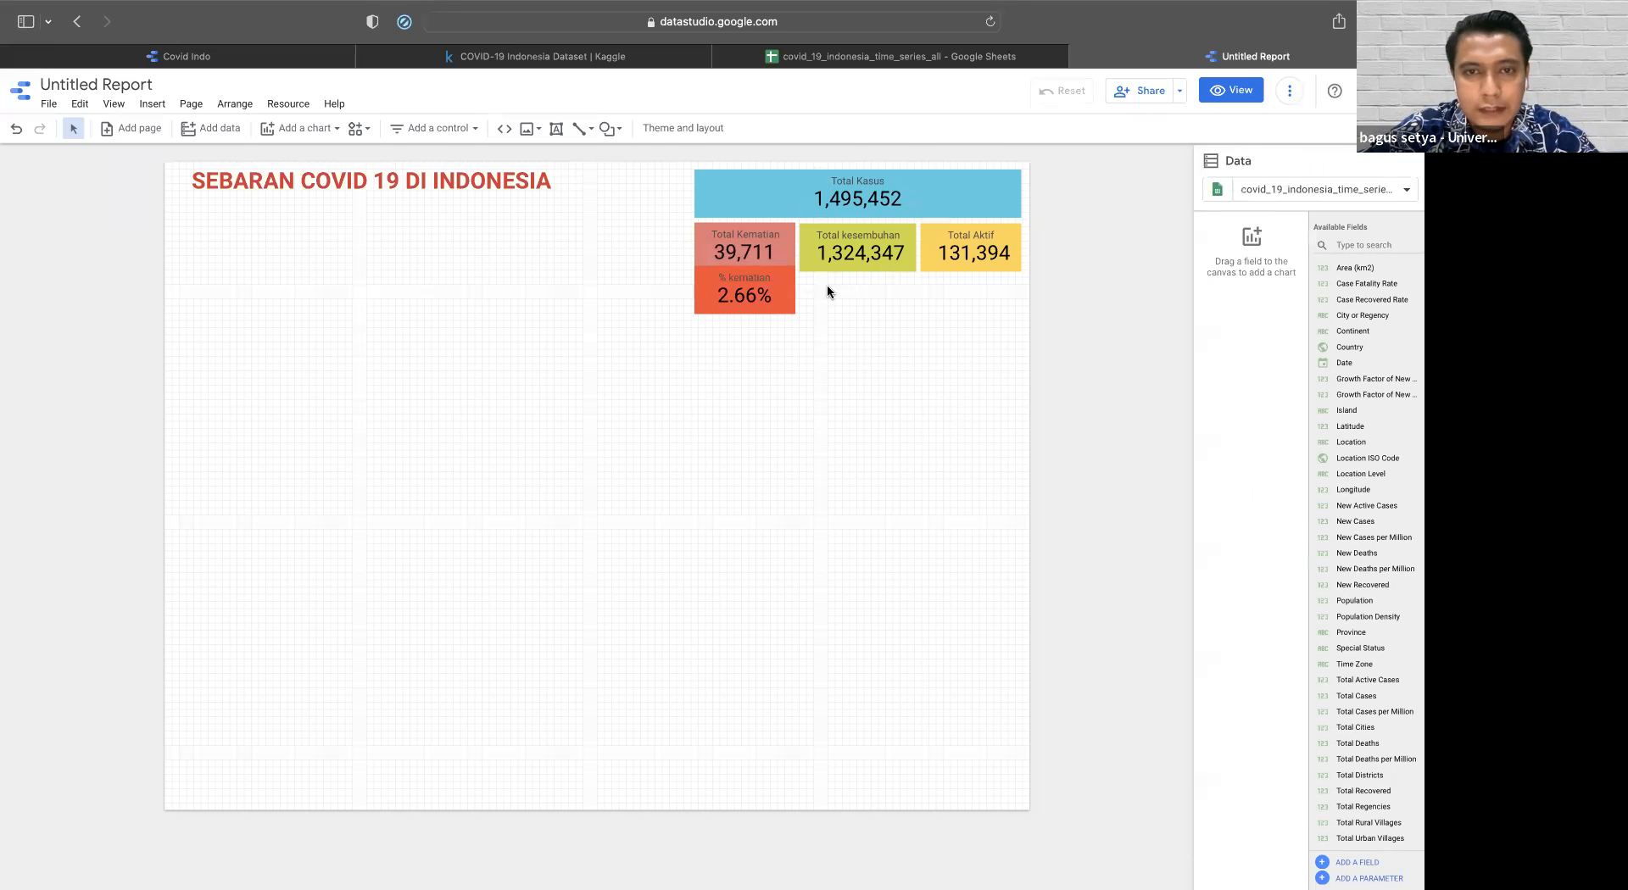
{"action": "left_click_drag", "start_coordinate": [791, 290], "coordinate": [791, 294]}
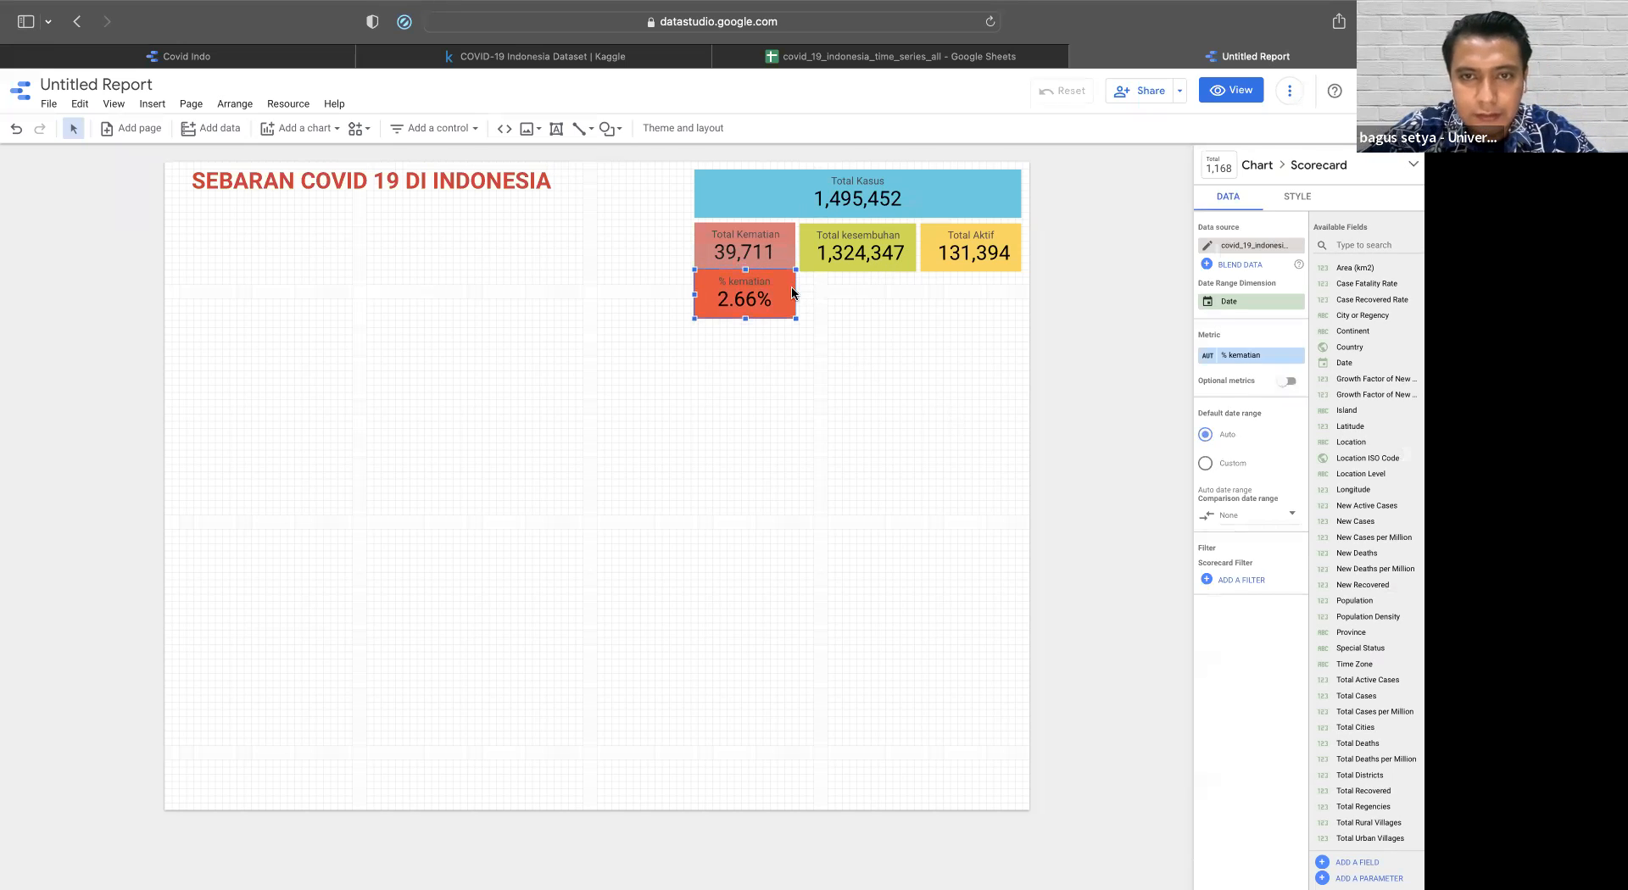
- Place a copy of the Total kesembuhan scorecard beneath the original and create a calculated metric field for it named % kesembuhan
{"action": "left_click", "coordinate": [866, 256]}
{"action": "left_click_drag", "start_coordinate": [866, 256], "coordinate": [866, 302]}
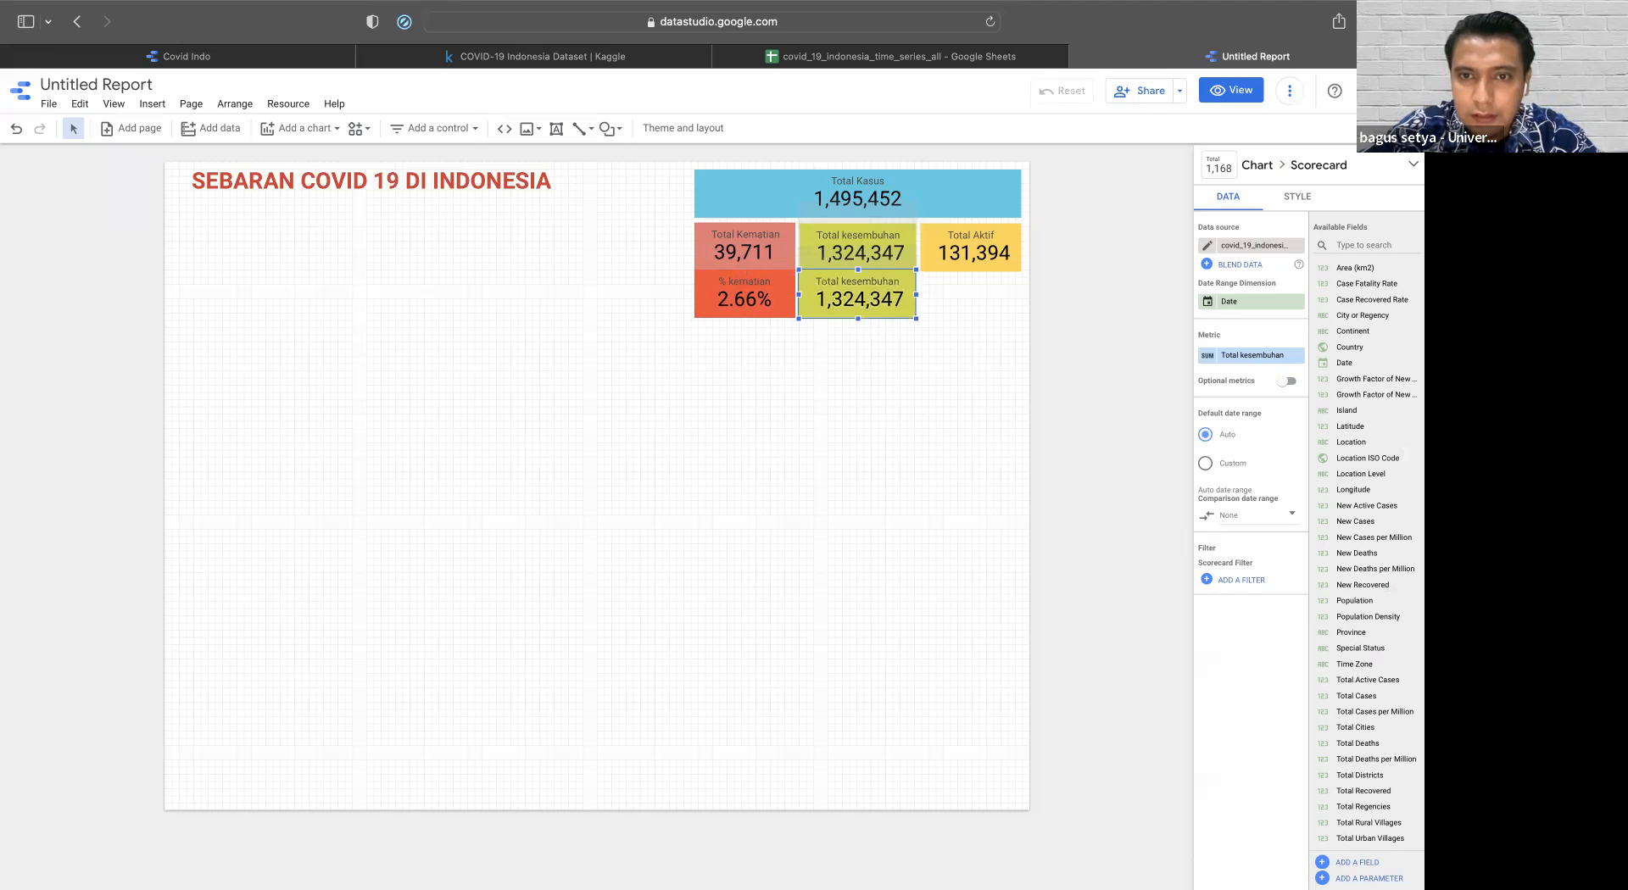
{"action": "left_click", "coordinate": [1237, 357]}
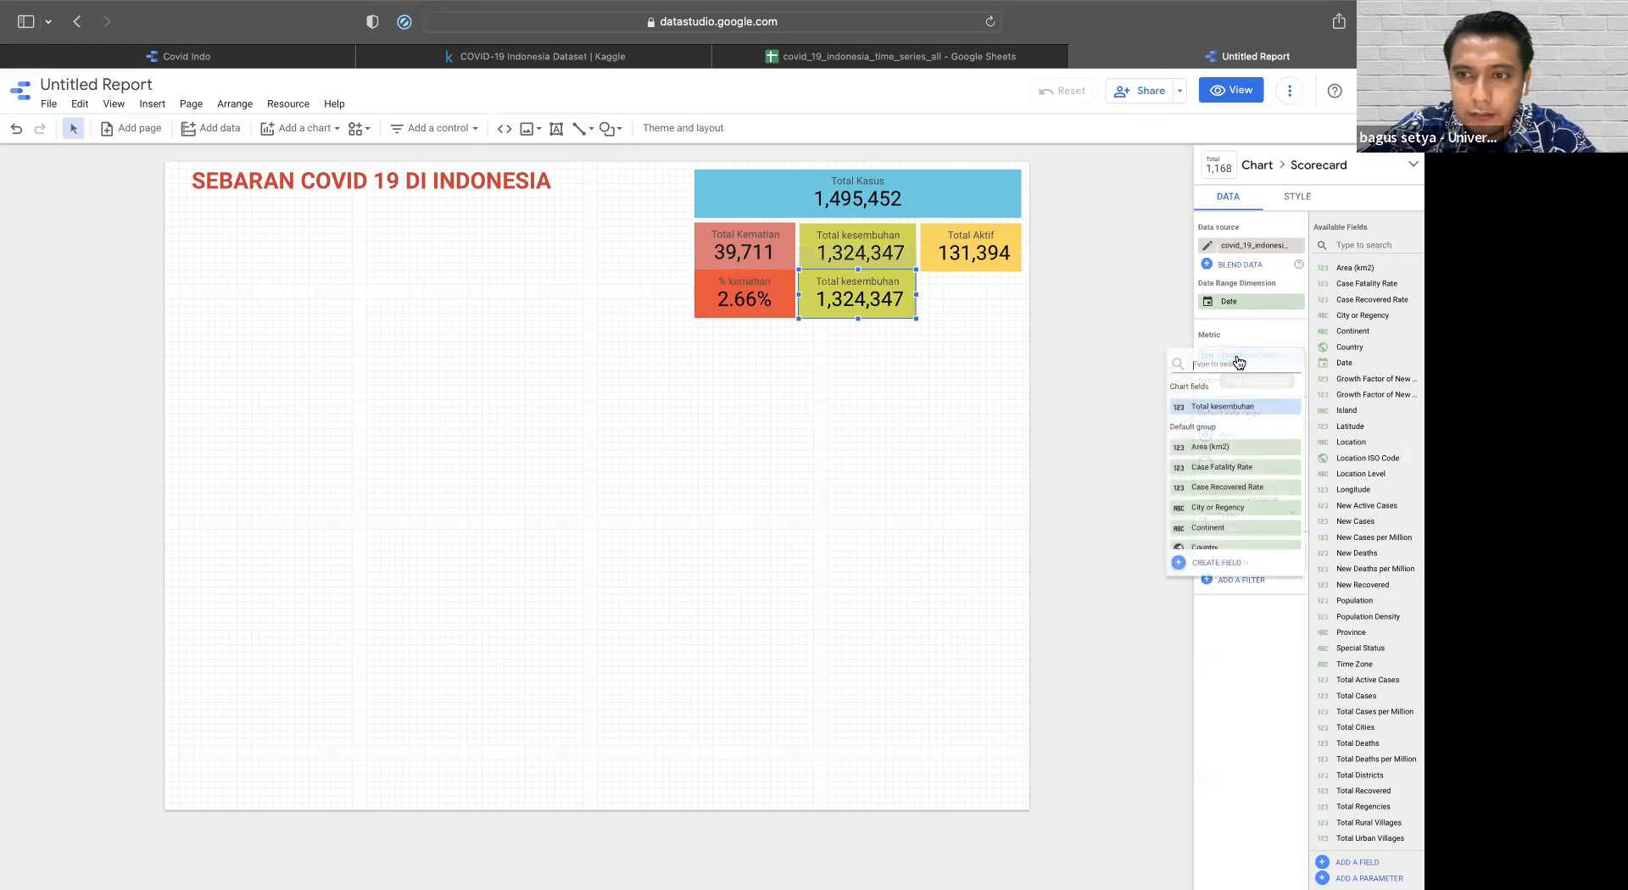
{"action": "left_click", "coordinate": [1228, 564]}
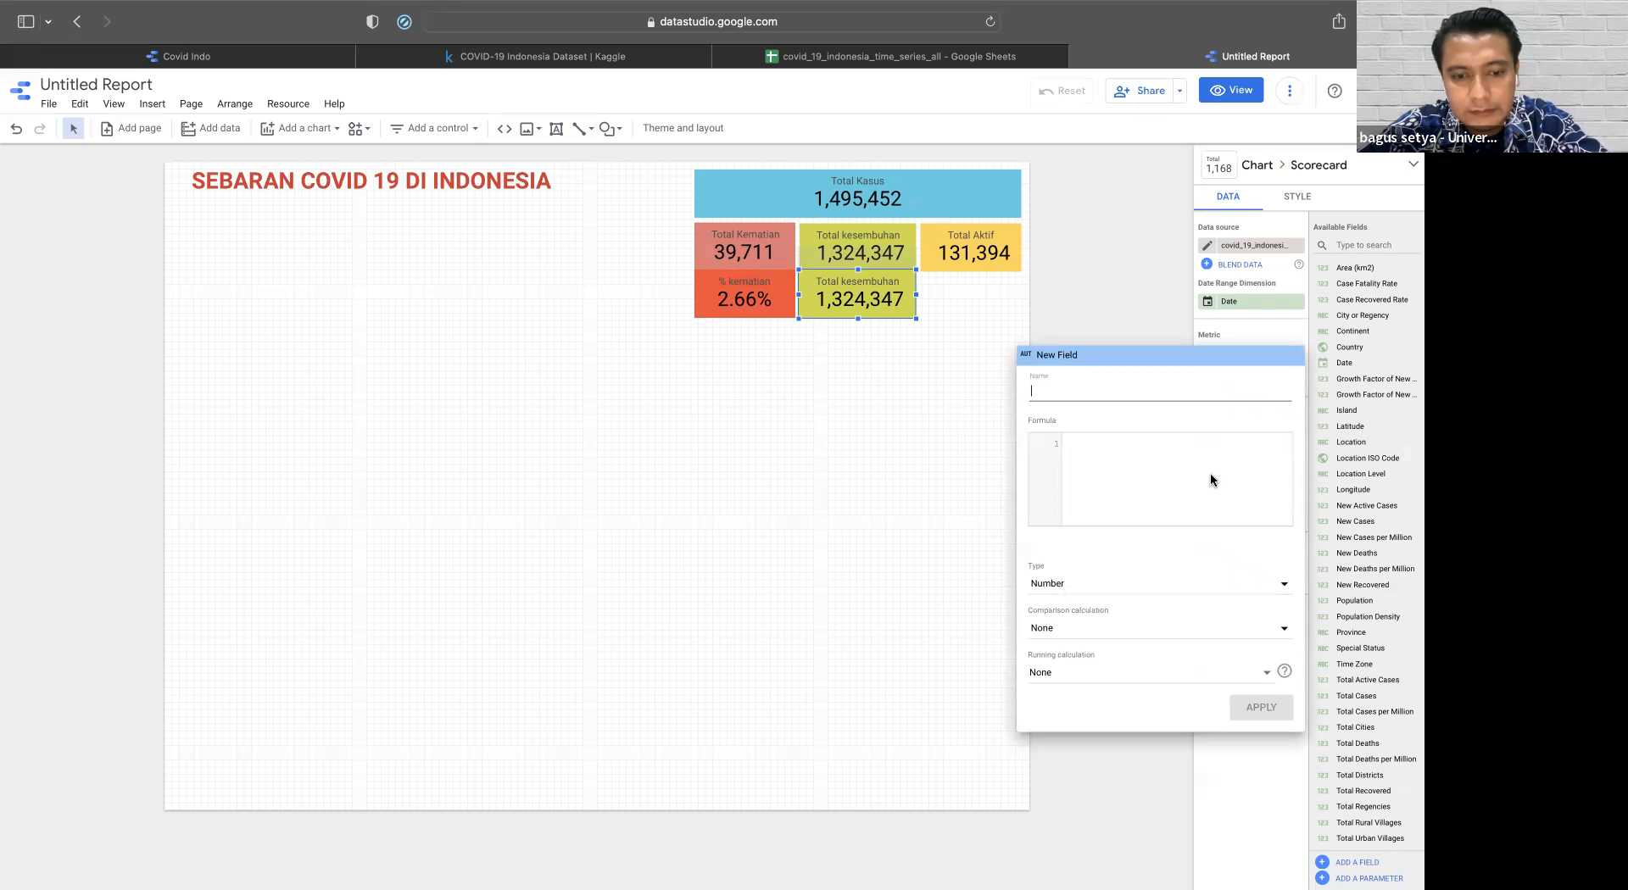
{"action": "type", "text": "% kesmebuhan"}
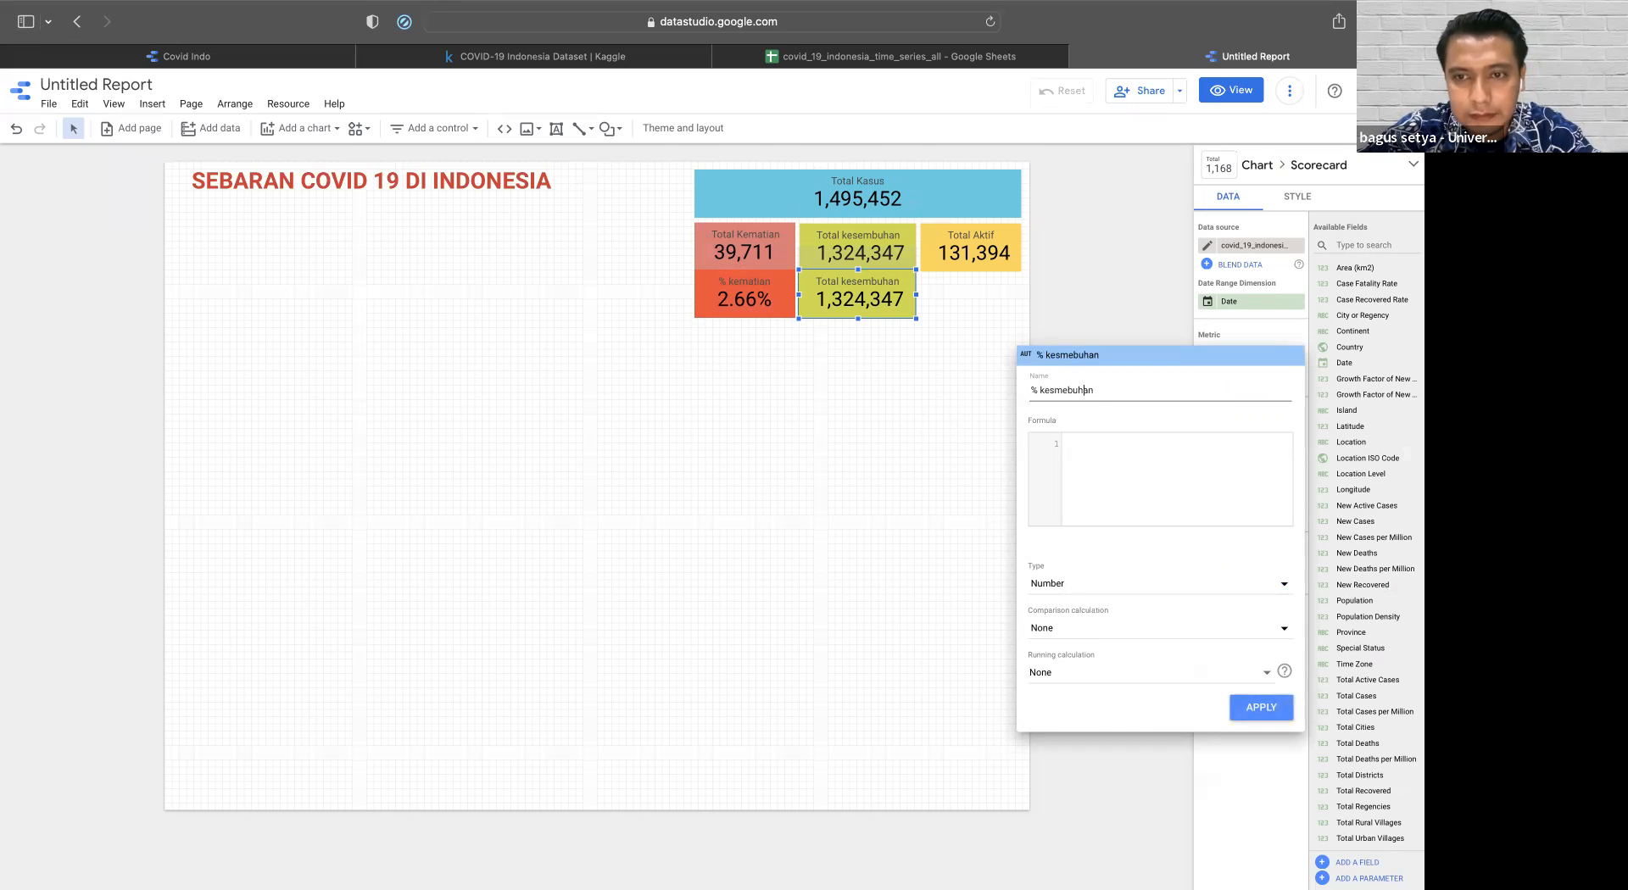
{"action": "left_click", "coordinate": [1055, 390]}
{"action": "type", "text": "e"}
{"action": "key", "text": "BackSpace"}
- Enter SUM(New Recovered)/SUM(New Cases) as the formula of the % kesembuhan field
{"action": "left_click", "coordinate": [1164, 443]}
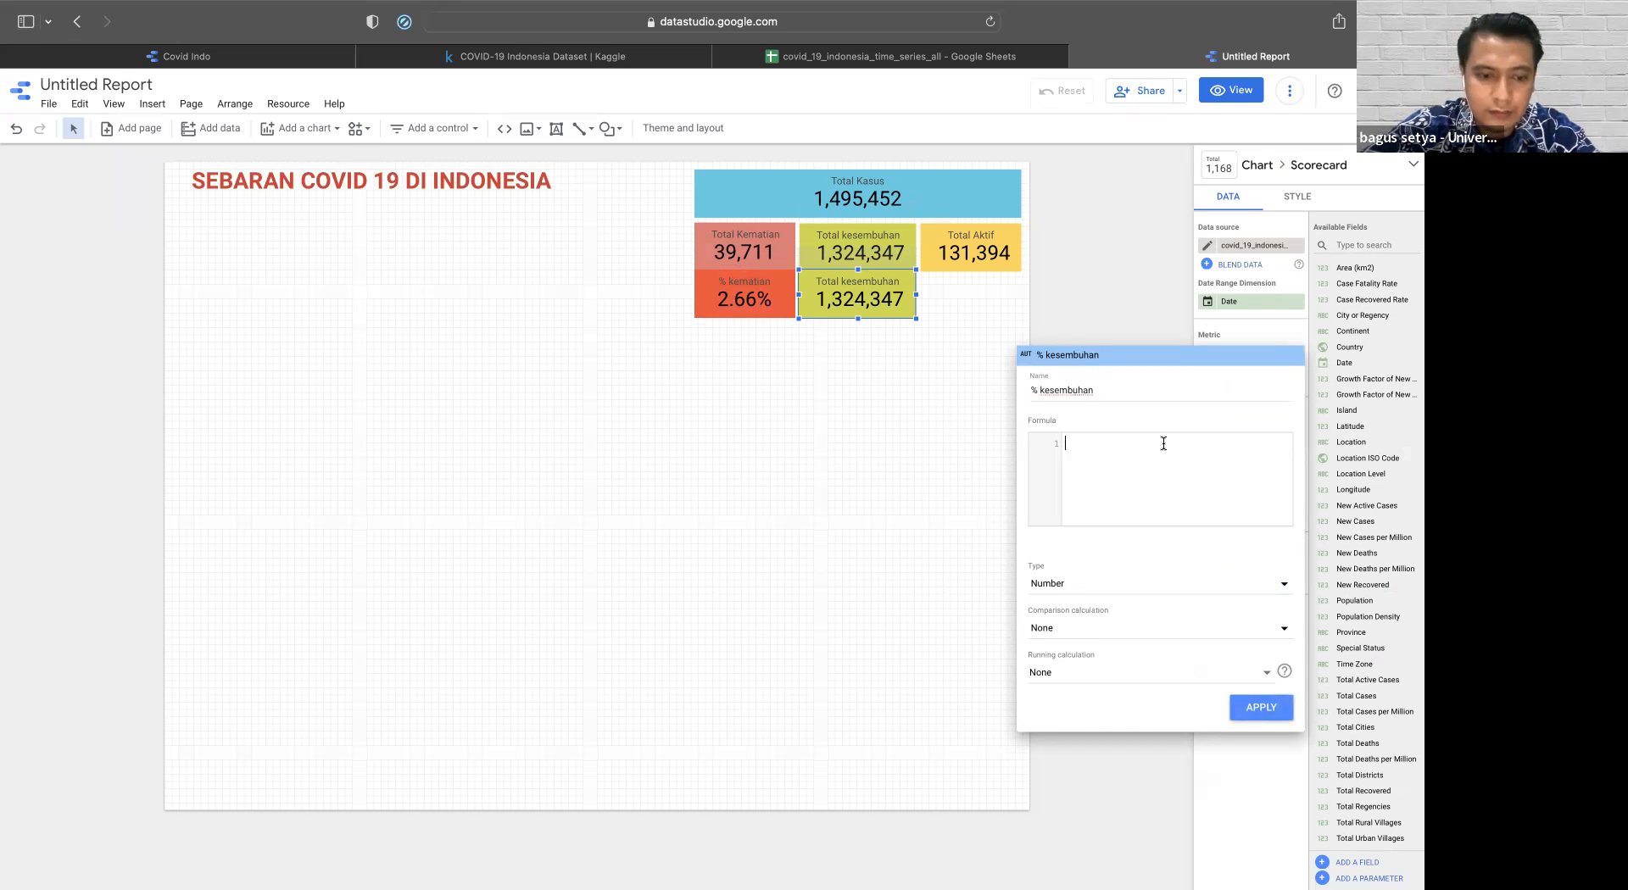
{"action": "type", "text": "SUM("}
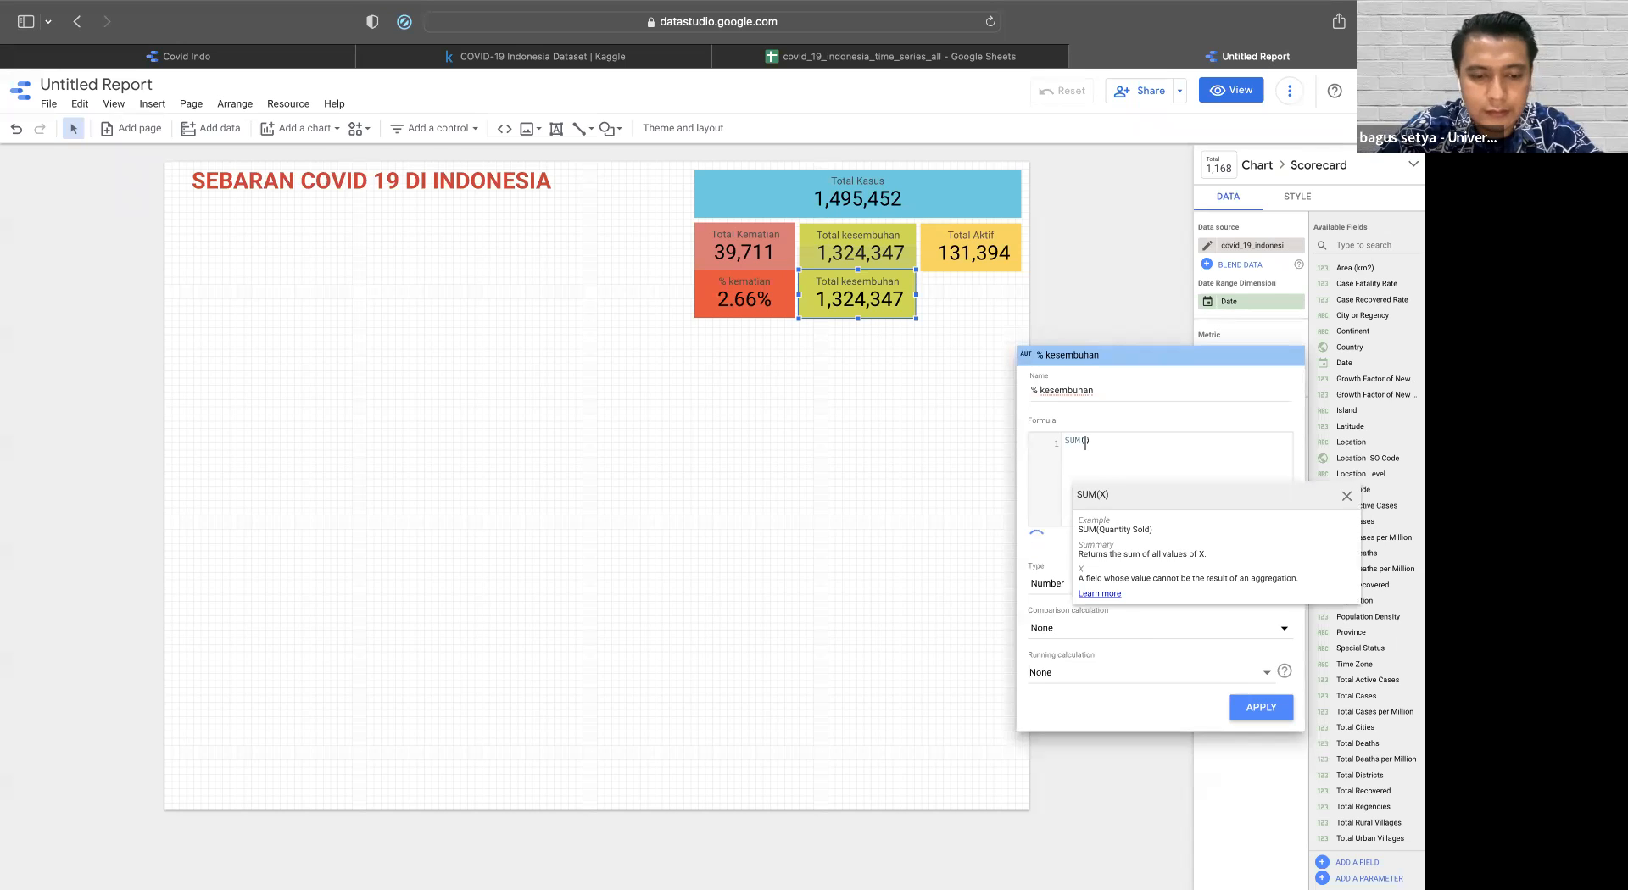
{"action": "type", "text": "reco"}
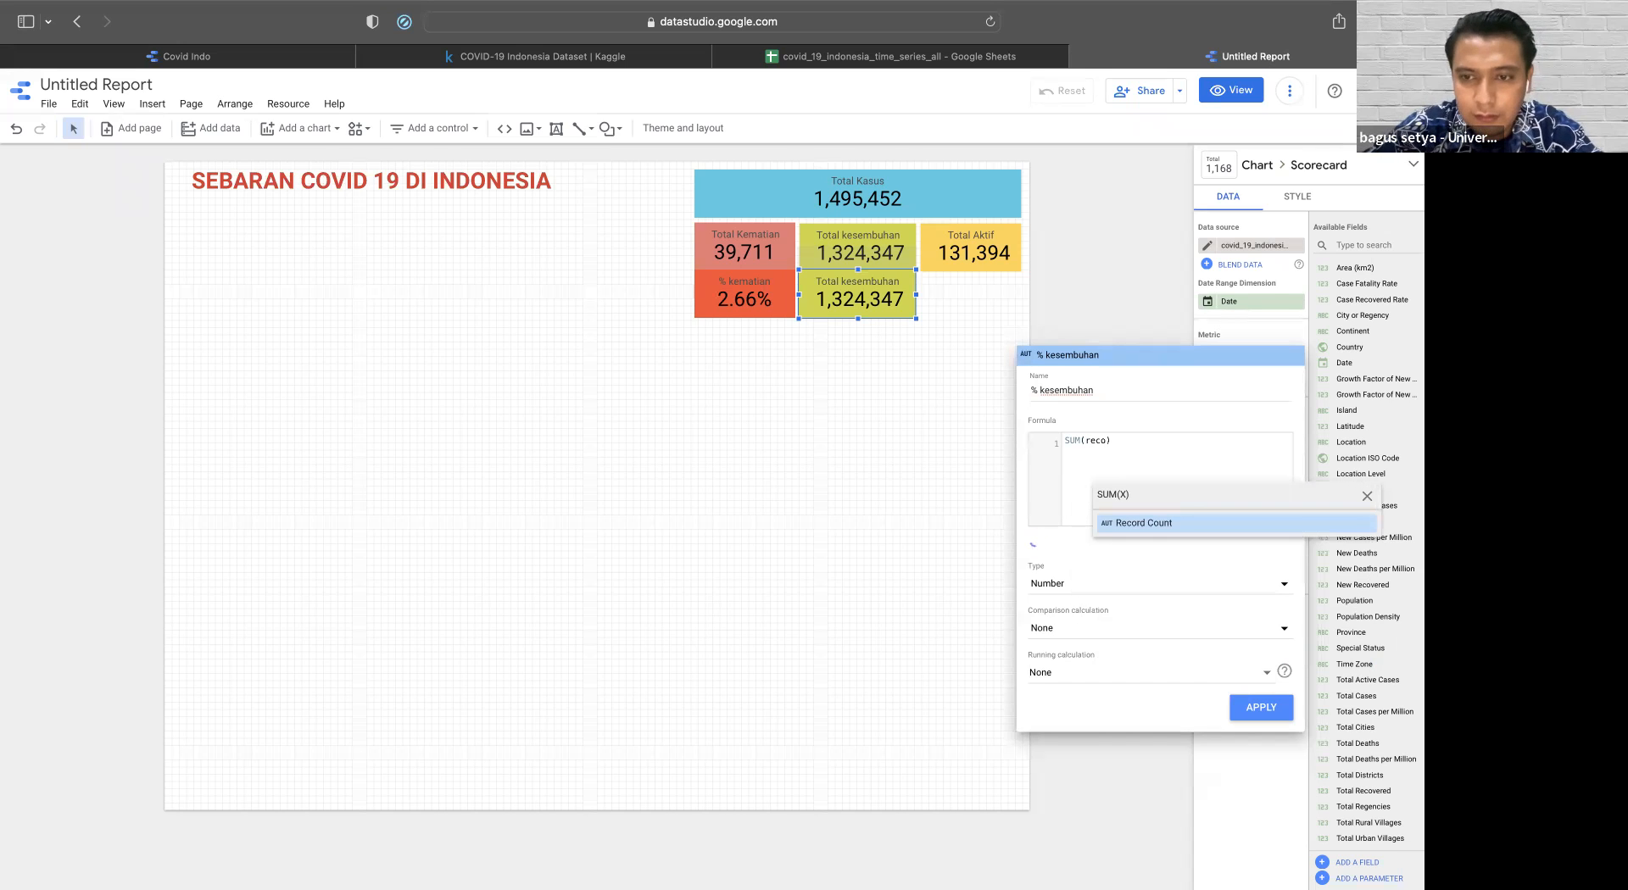
{"action": "key", "text": "BackSpace"}
{"action": "key", "text": "BackSpace"}
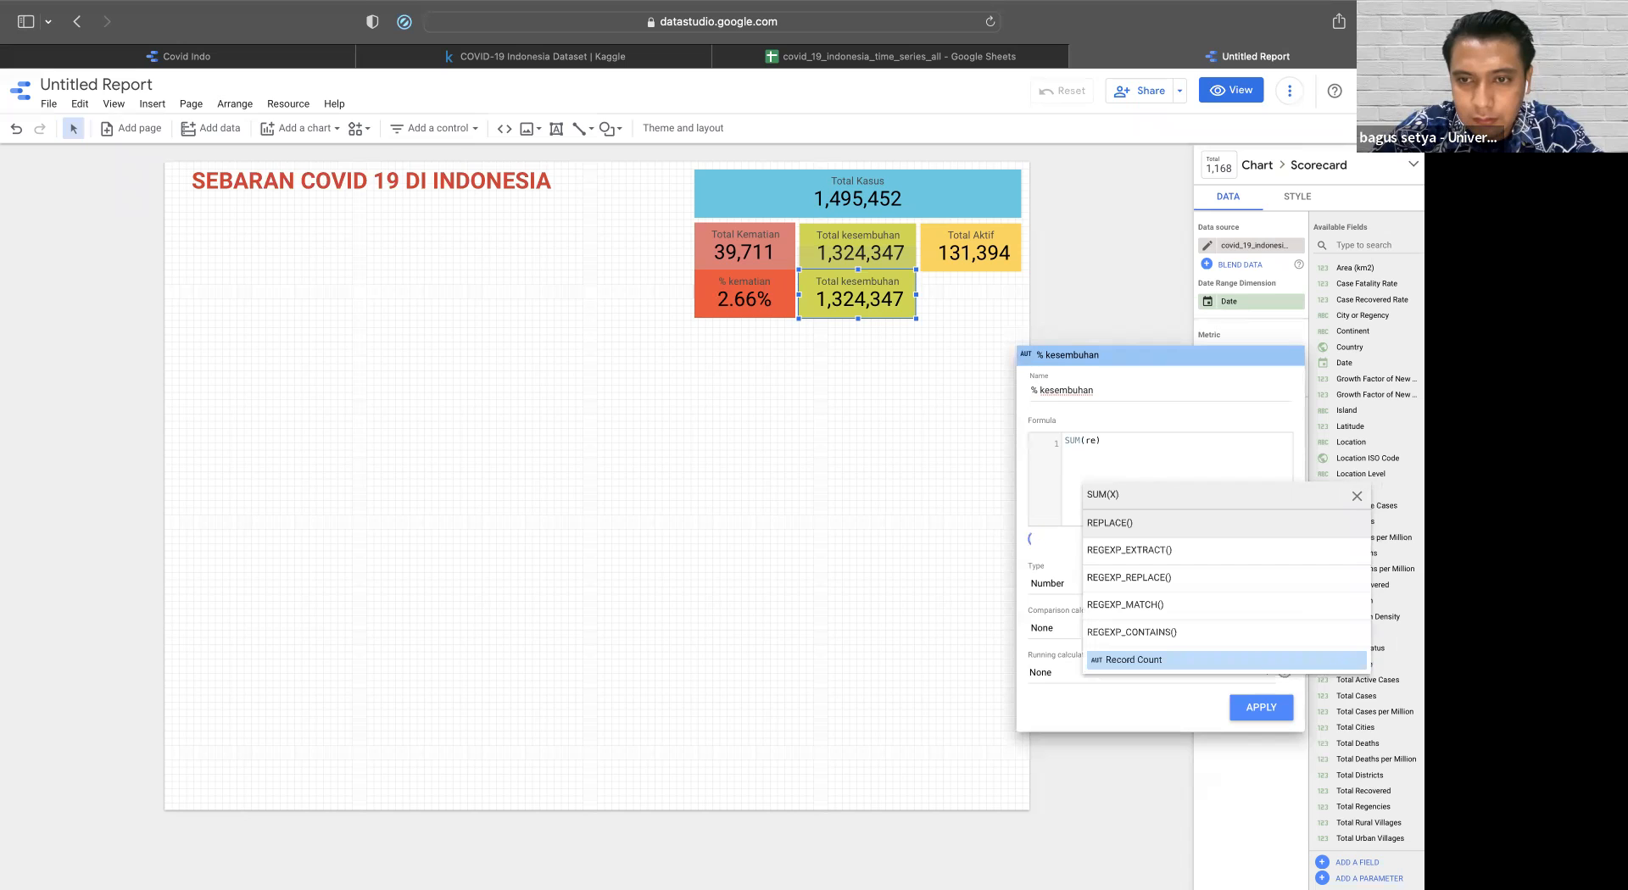
{"action": "key", "text": "BackSpace"}
{"action": "key", "text": "BackSpace"}
{"action": "type", "text": "new"}
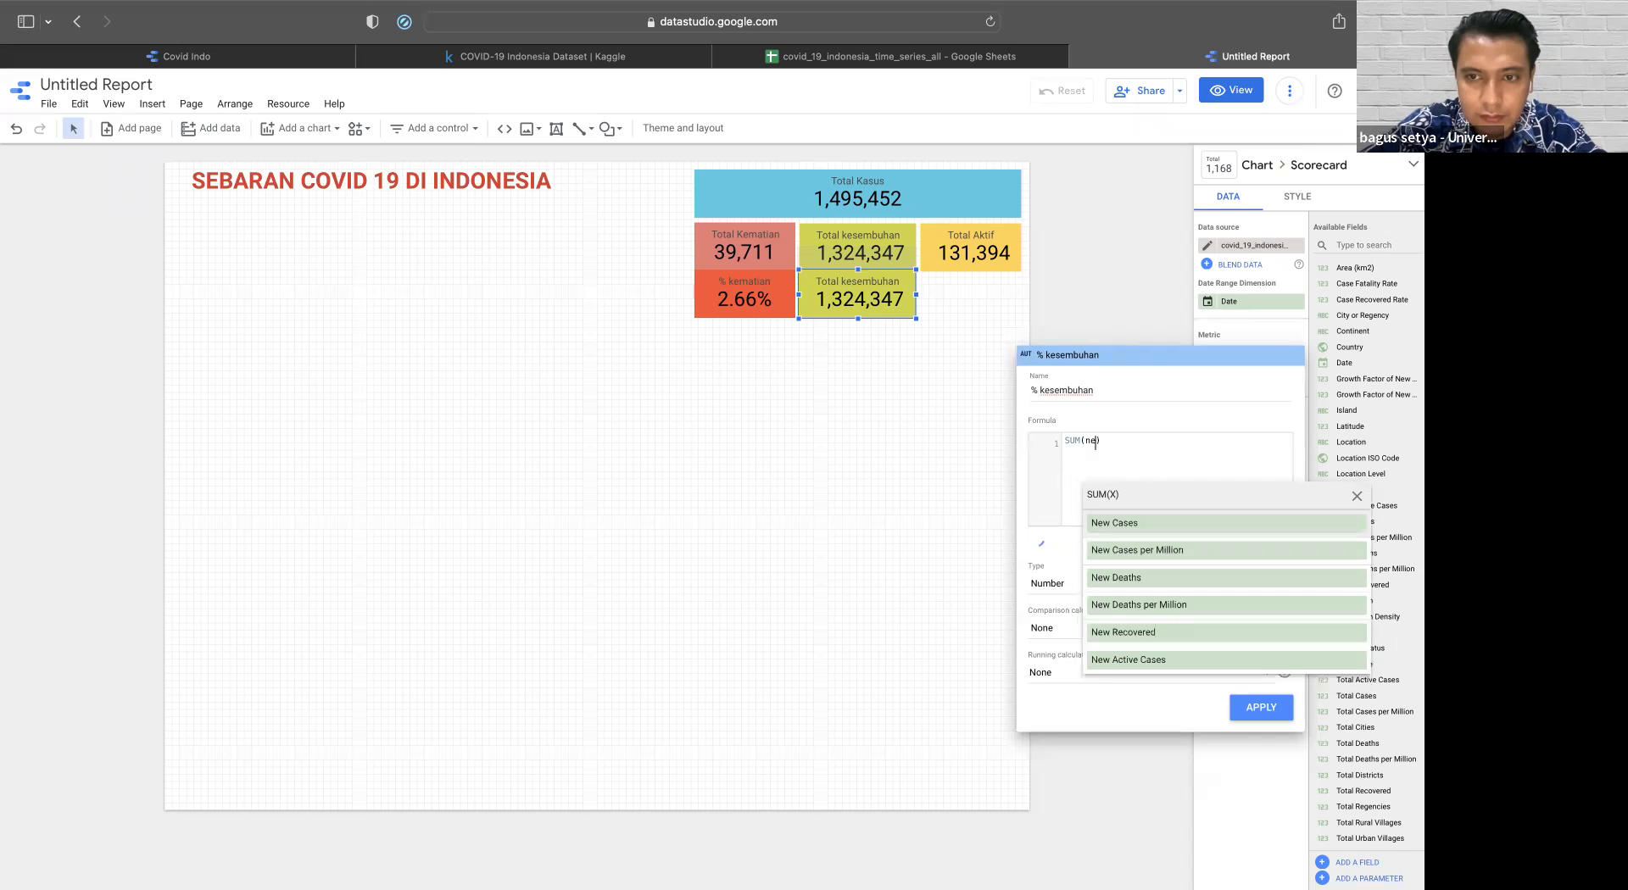
{"action": "left_click", "coordinate": [1185, 642]}
{"action": "left_click", "coordinate": [1173, 438]}
{"action": "type", "text": "/SUM("}
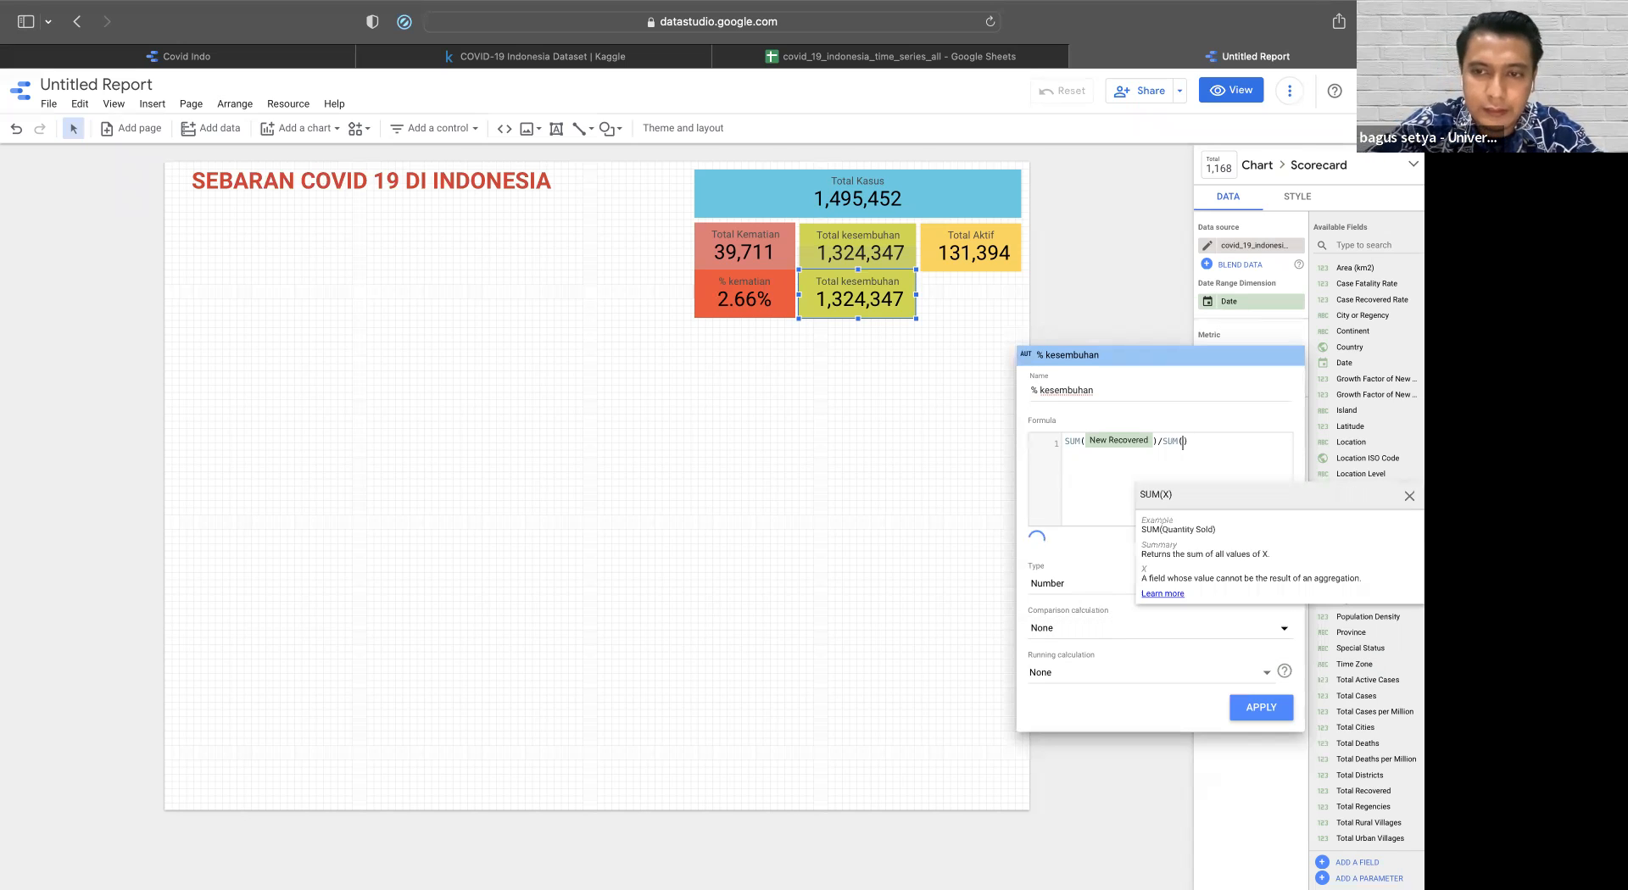
{"action": "type", "text": "new"}
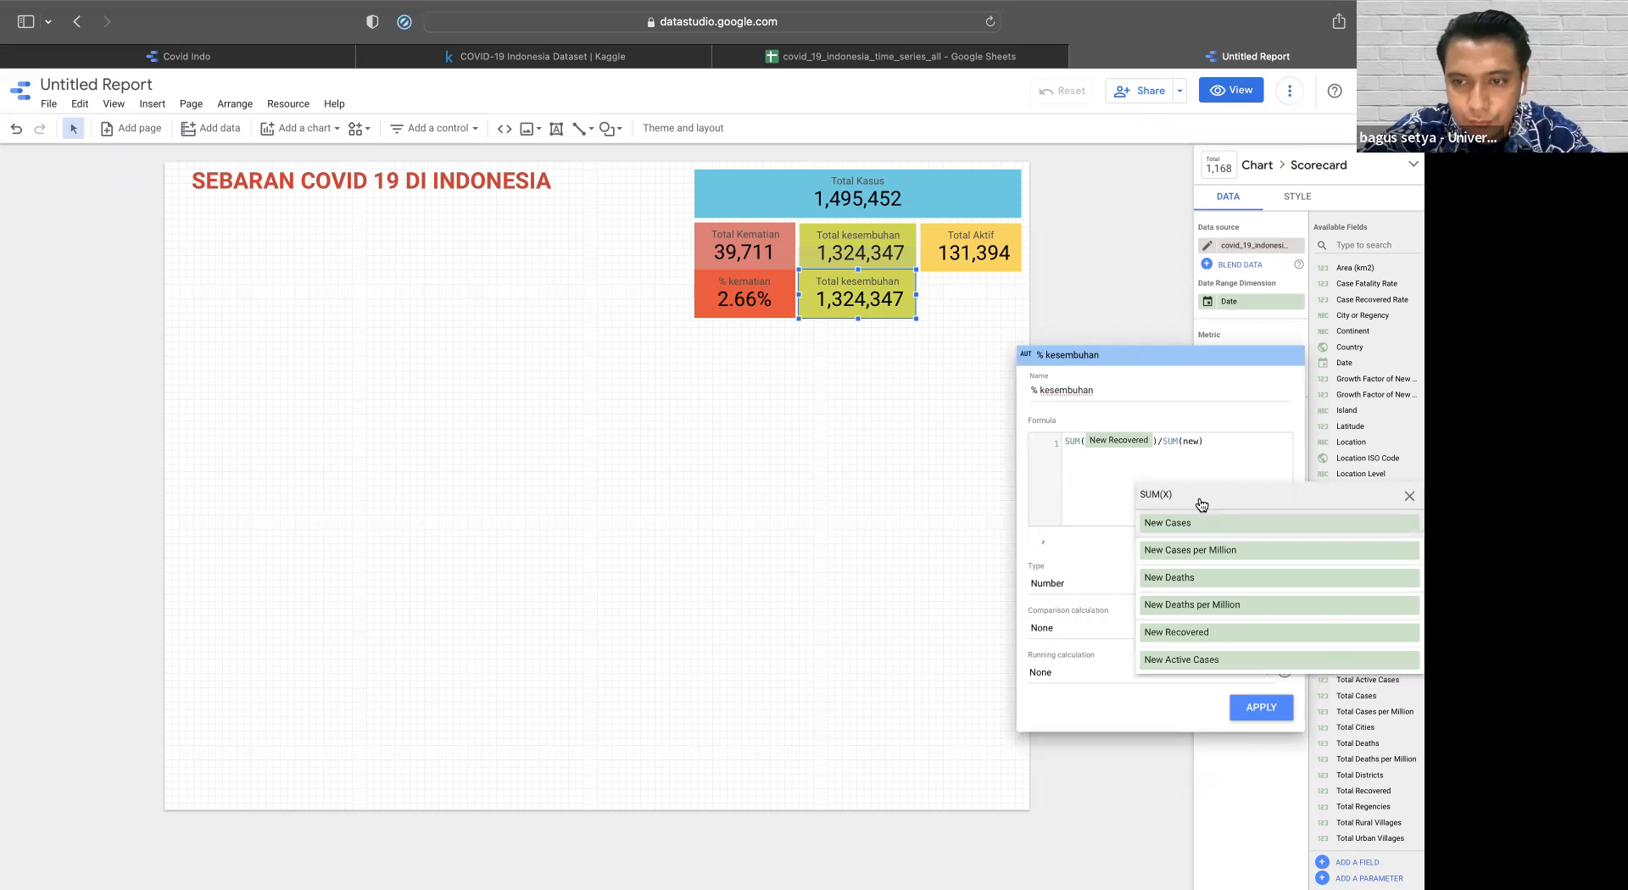
{"action": "left_click", "coordinate": [1185, 525]}
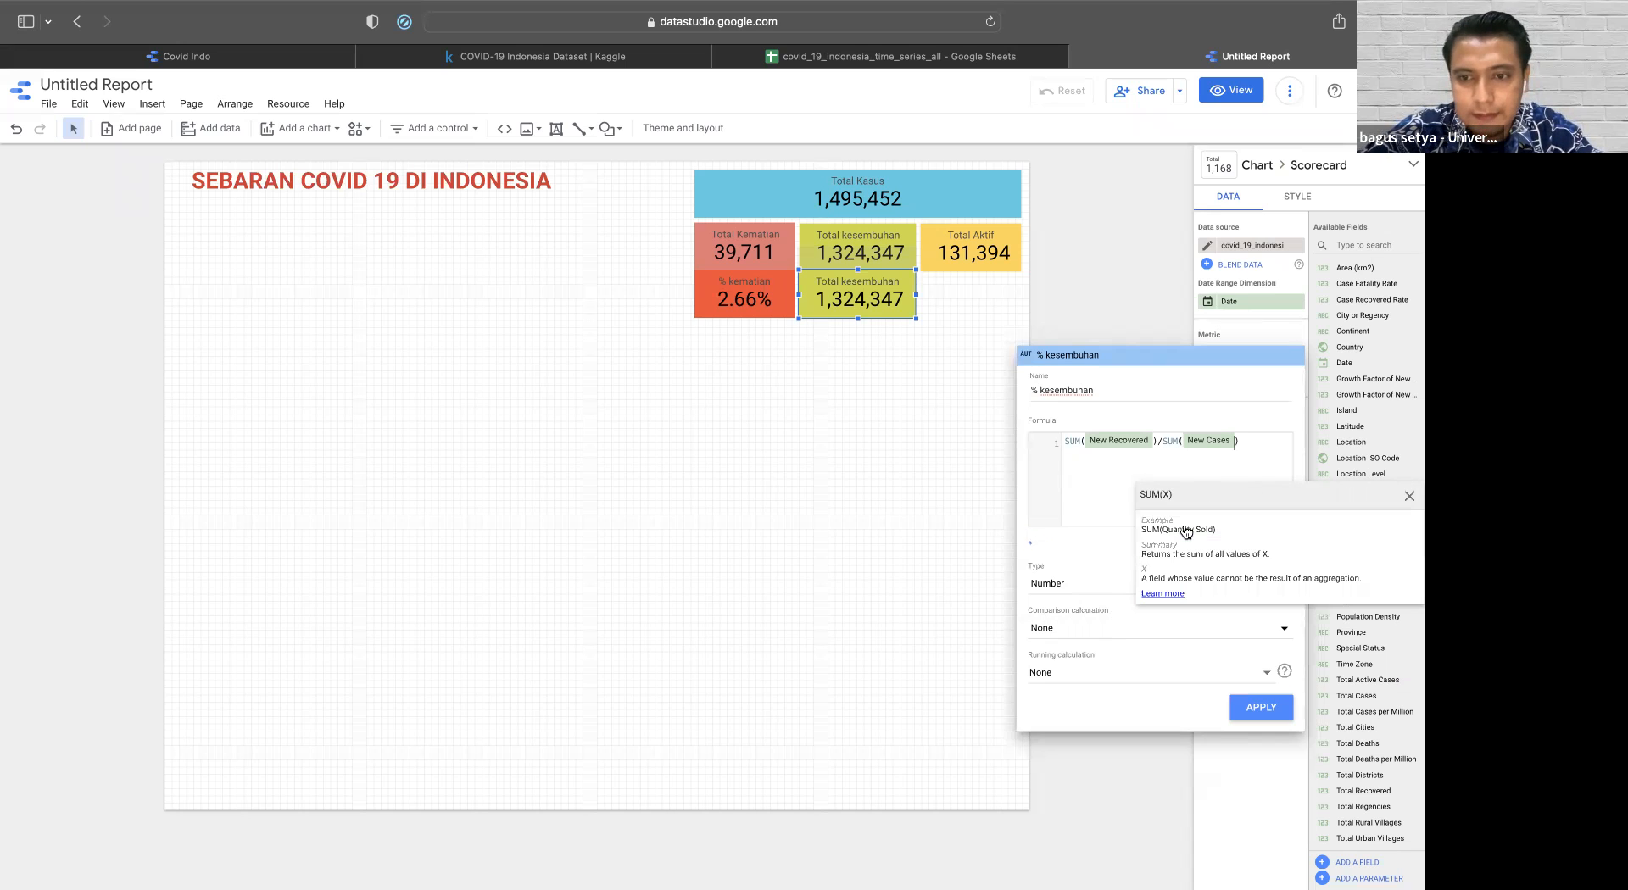
- Set the % kesembuhan field's type to numeric Percent, apply it and close the field editor
{"action": "left_click", "coordinate": [1069, 585]}
{"action": "mouse_move", "coordinate": [1079, 595]}
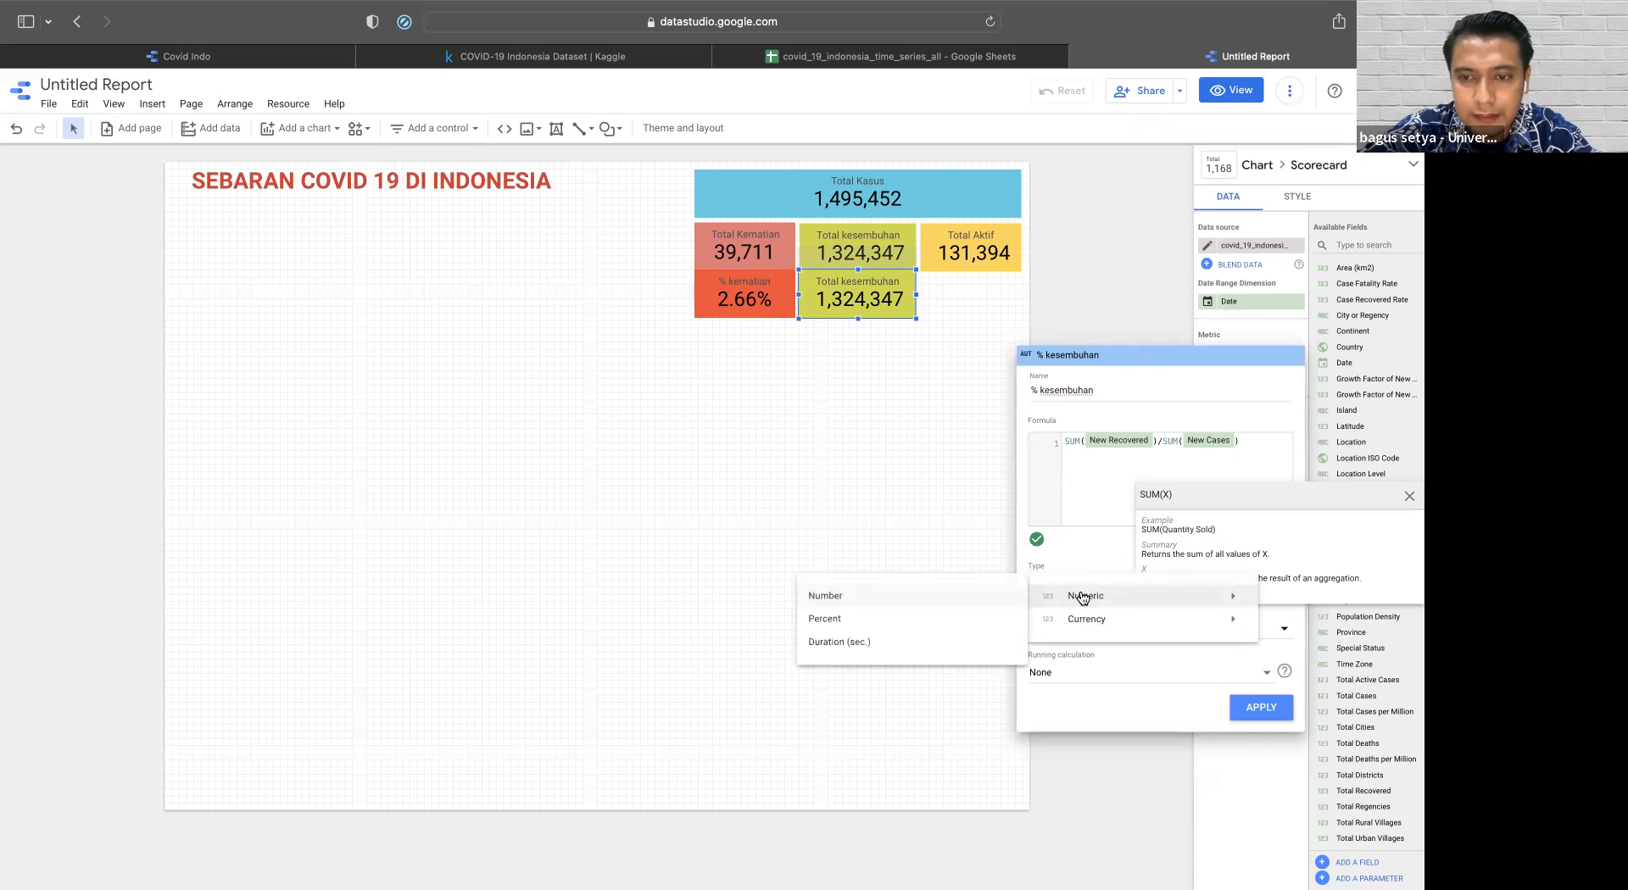
{"action": "left_click", "coordinate": [950, 618]}
{"action": "left_click", "coordinate": [1260, 707]}
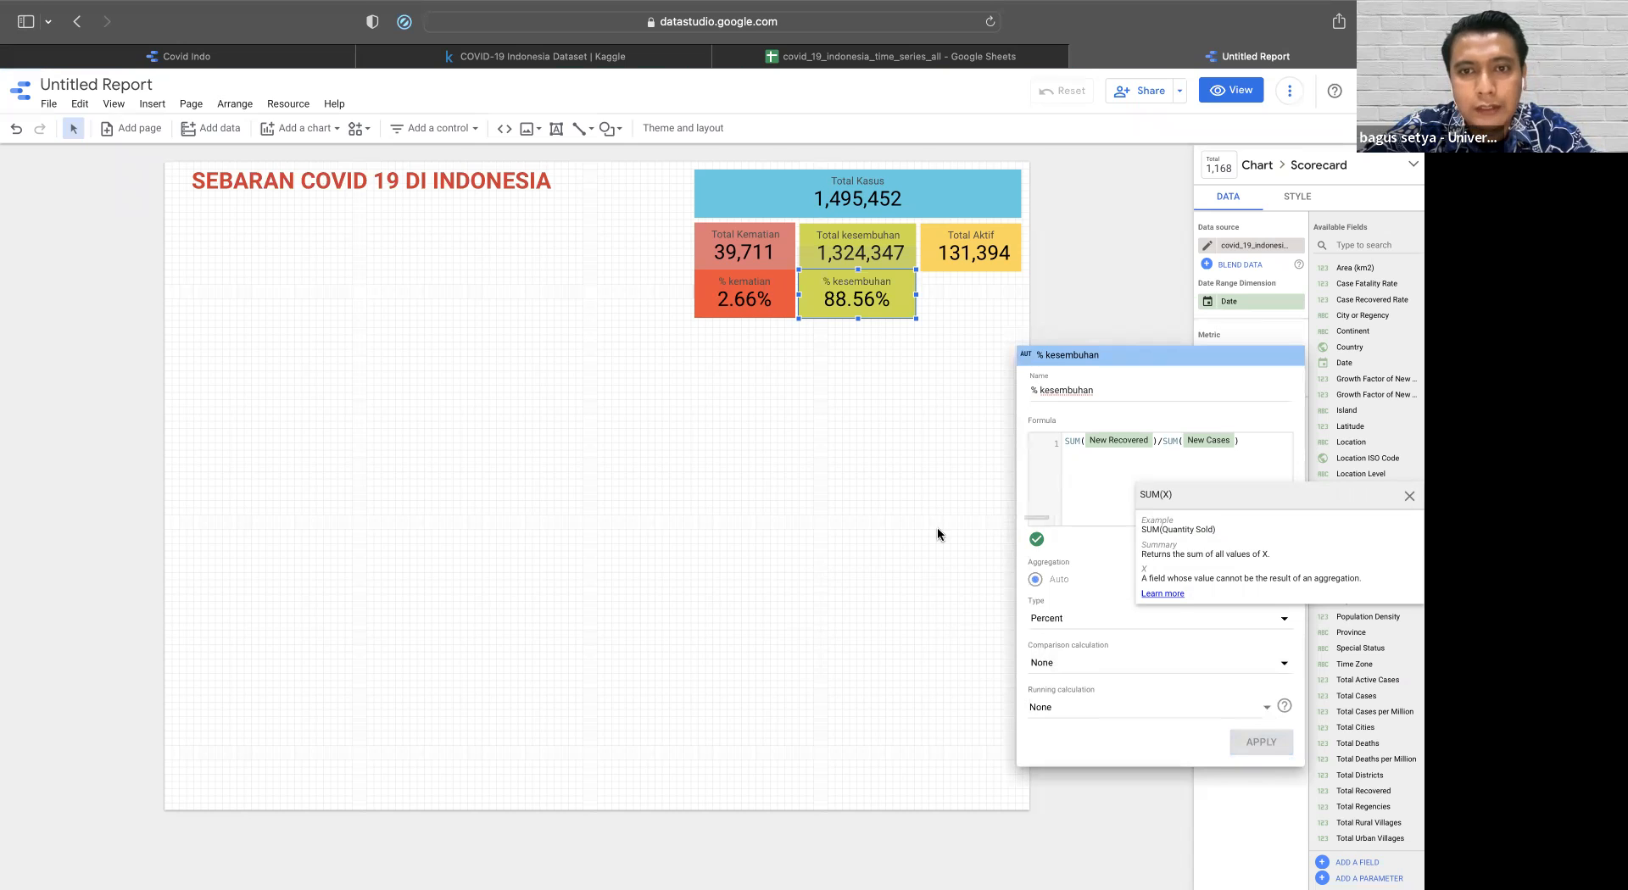
{"action": "left_click", "coordinate": [893, 546]}
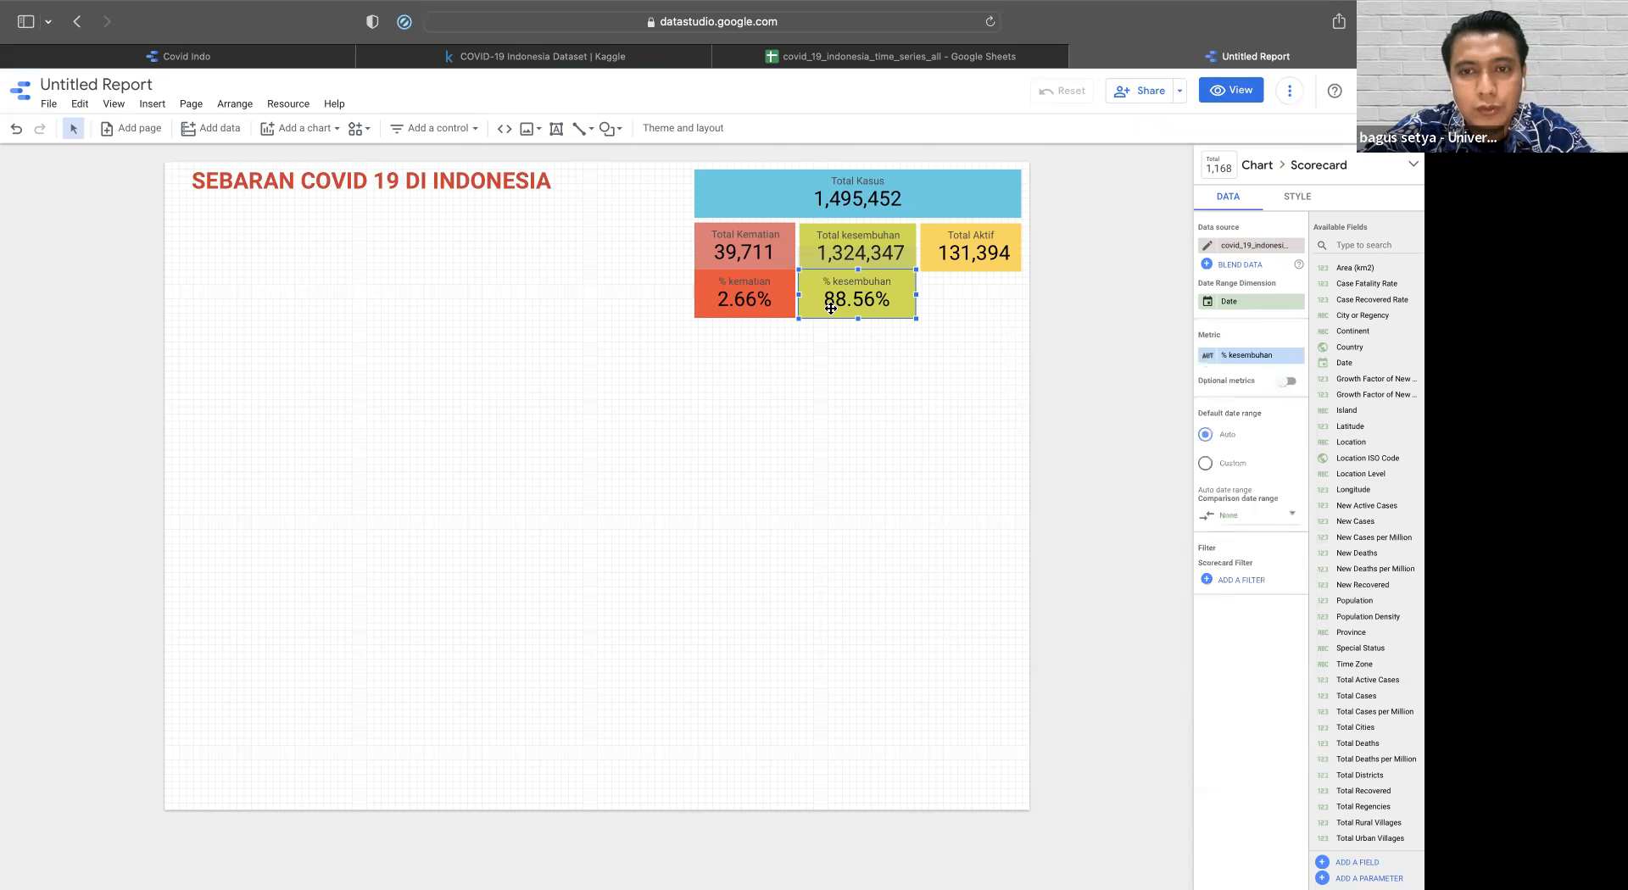
- Fill the % kesembuhan scorecard's background with a dark olive shade that contrasts with the Total kesembuhan scorecard
{"action": "left_click", "coordinate": [846, 415]}
{"action": "left_click", "coordinate": [867, 312]}
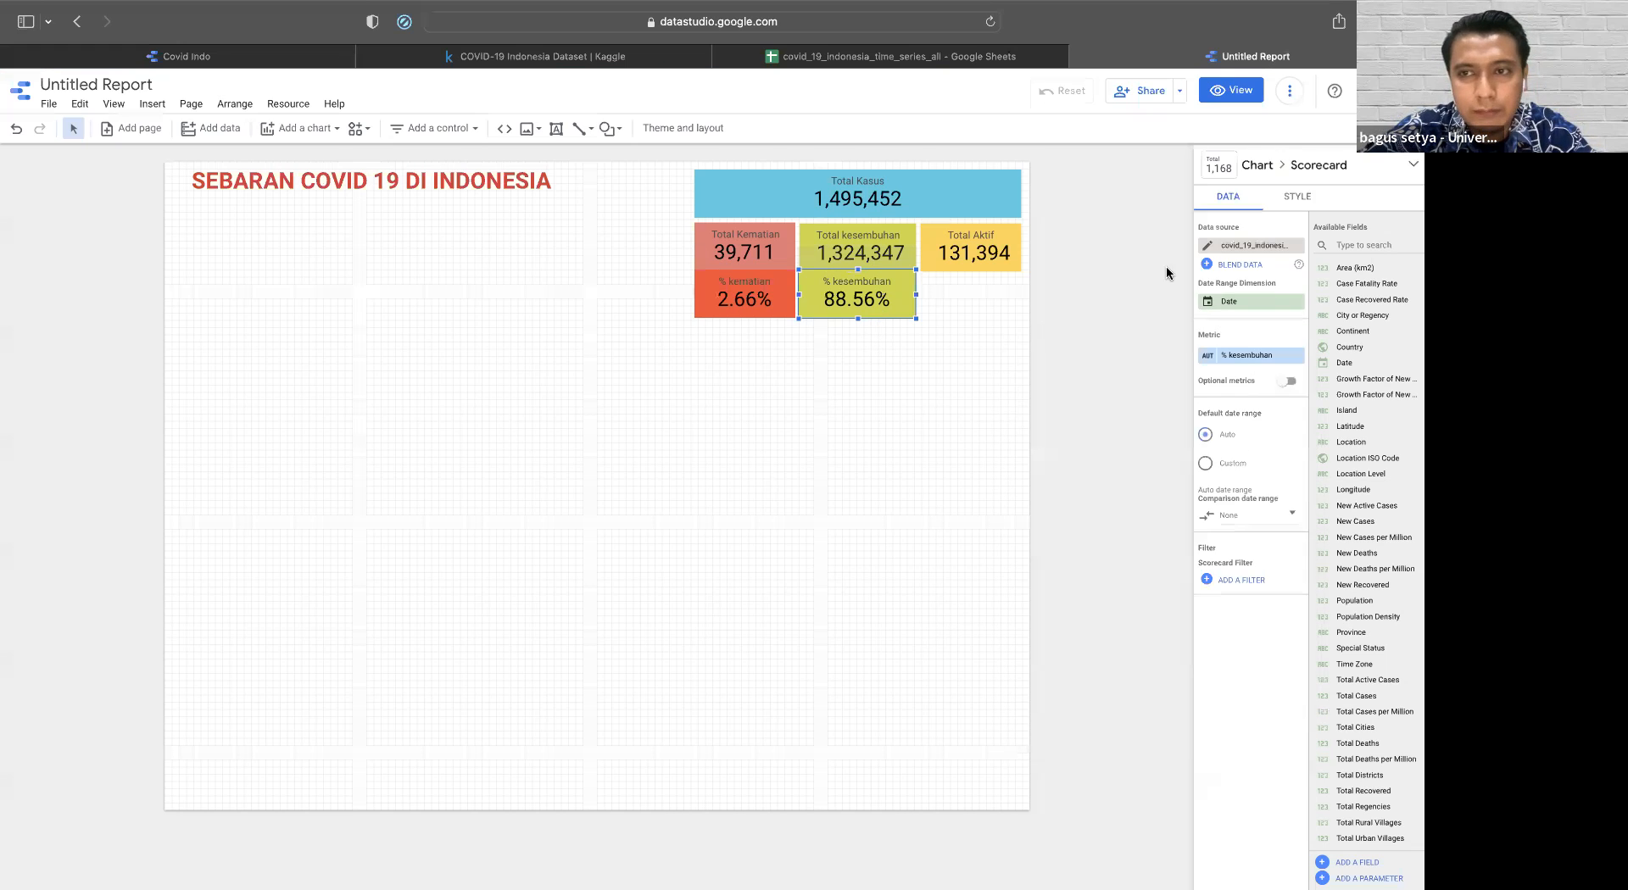
{"action": "left_click", "coordinate": [1297, 197]}
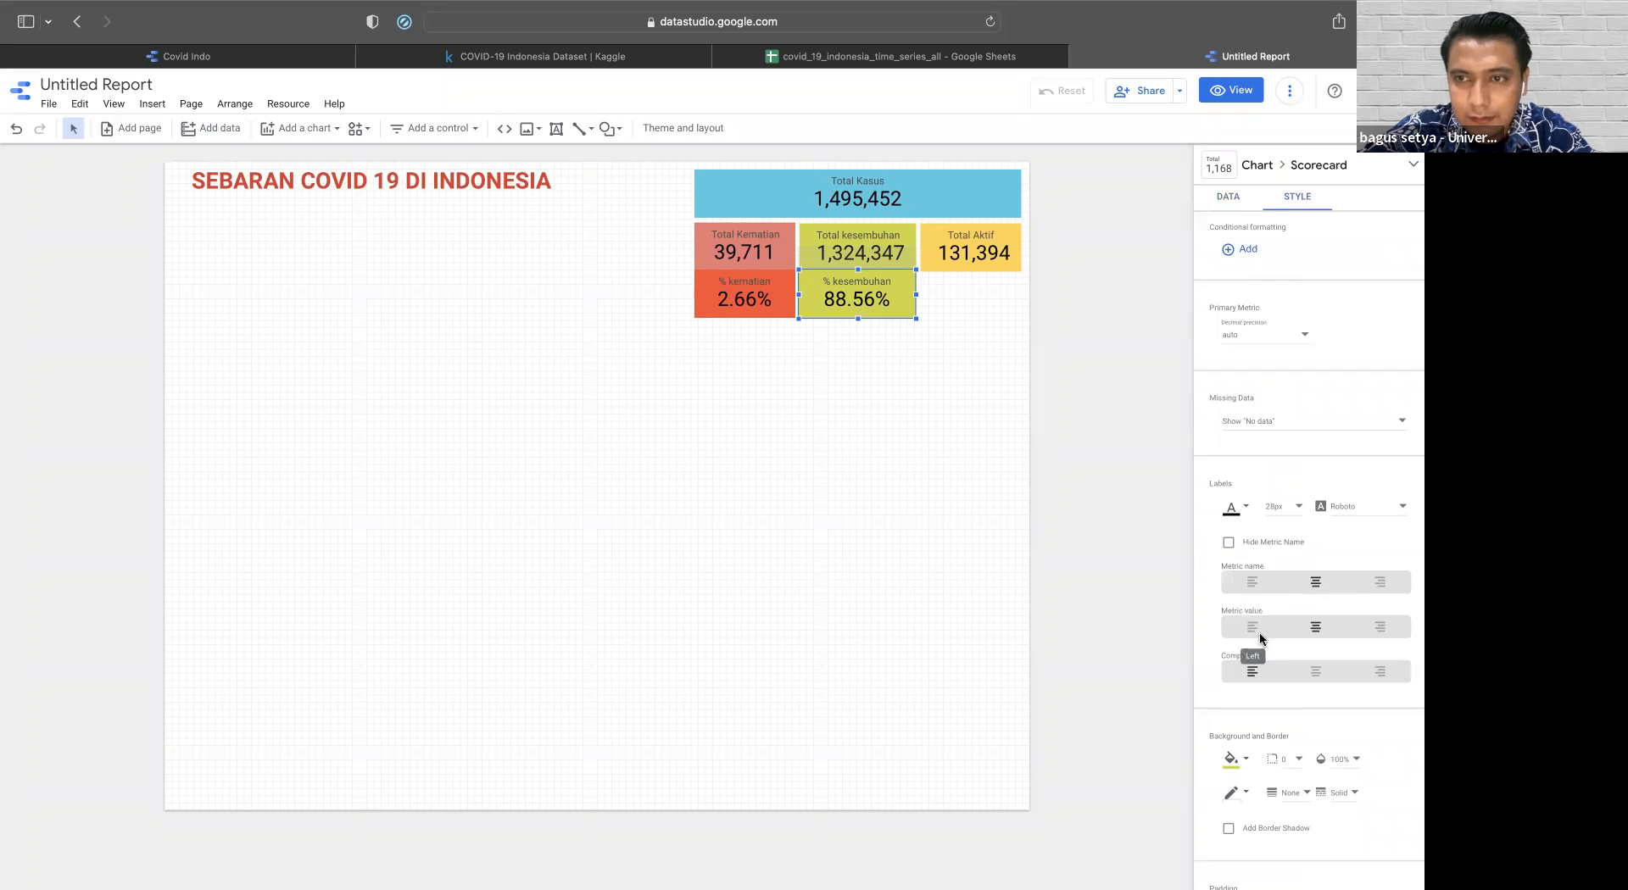
{"action": "left_click", "coordinate": [1238, 759]}
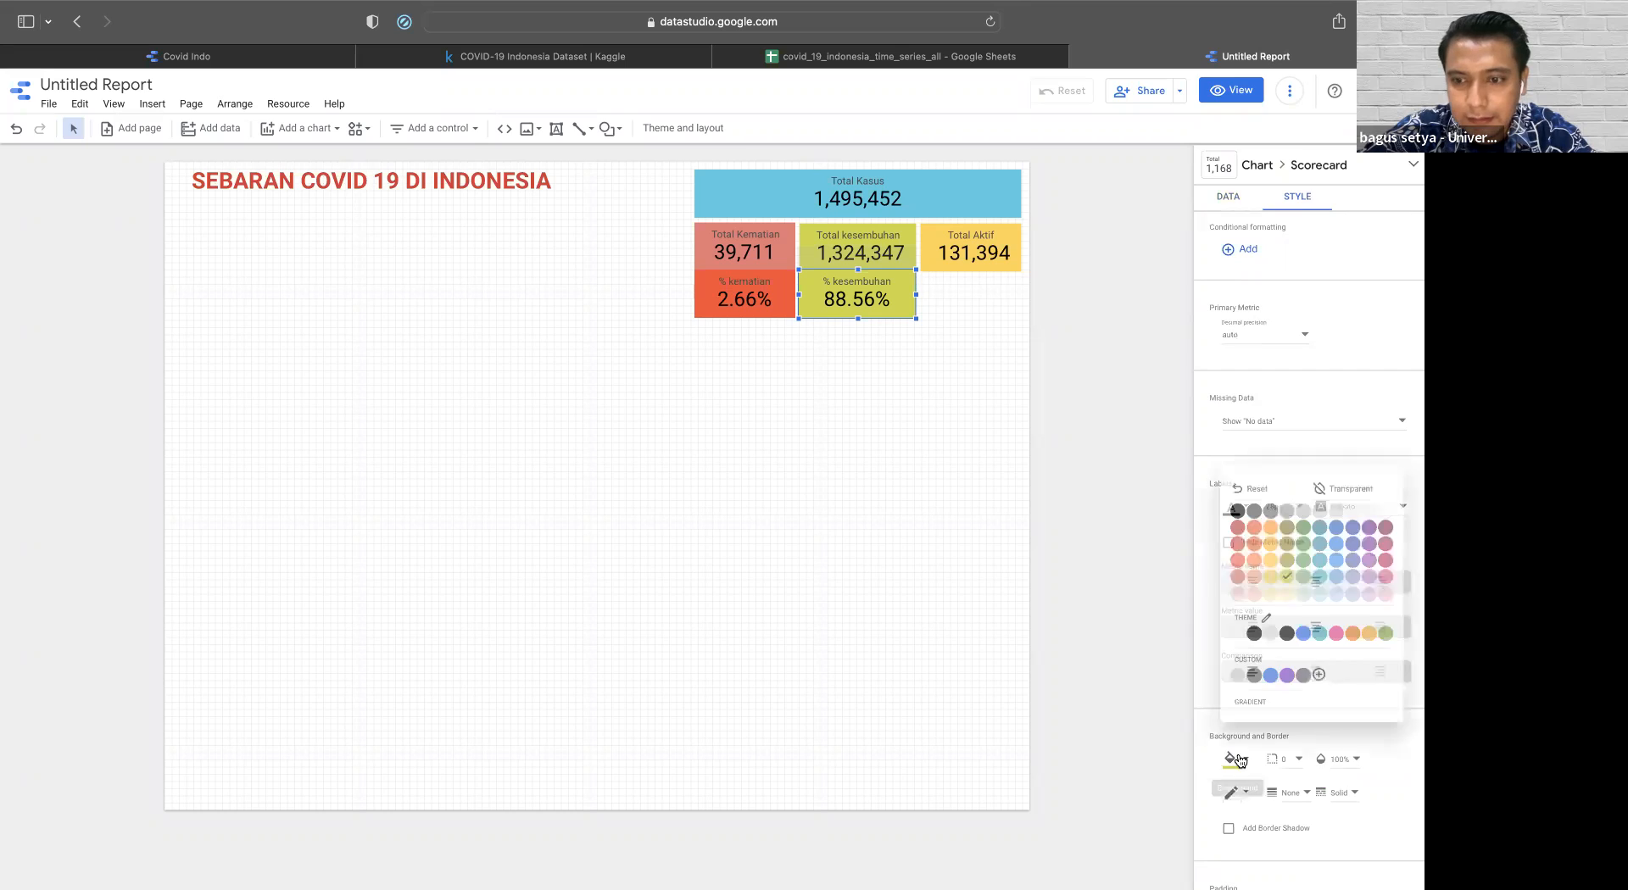
{"action": "left_click", "coordinate": [1286, 595]}
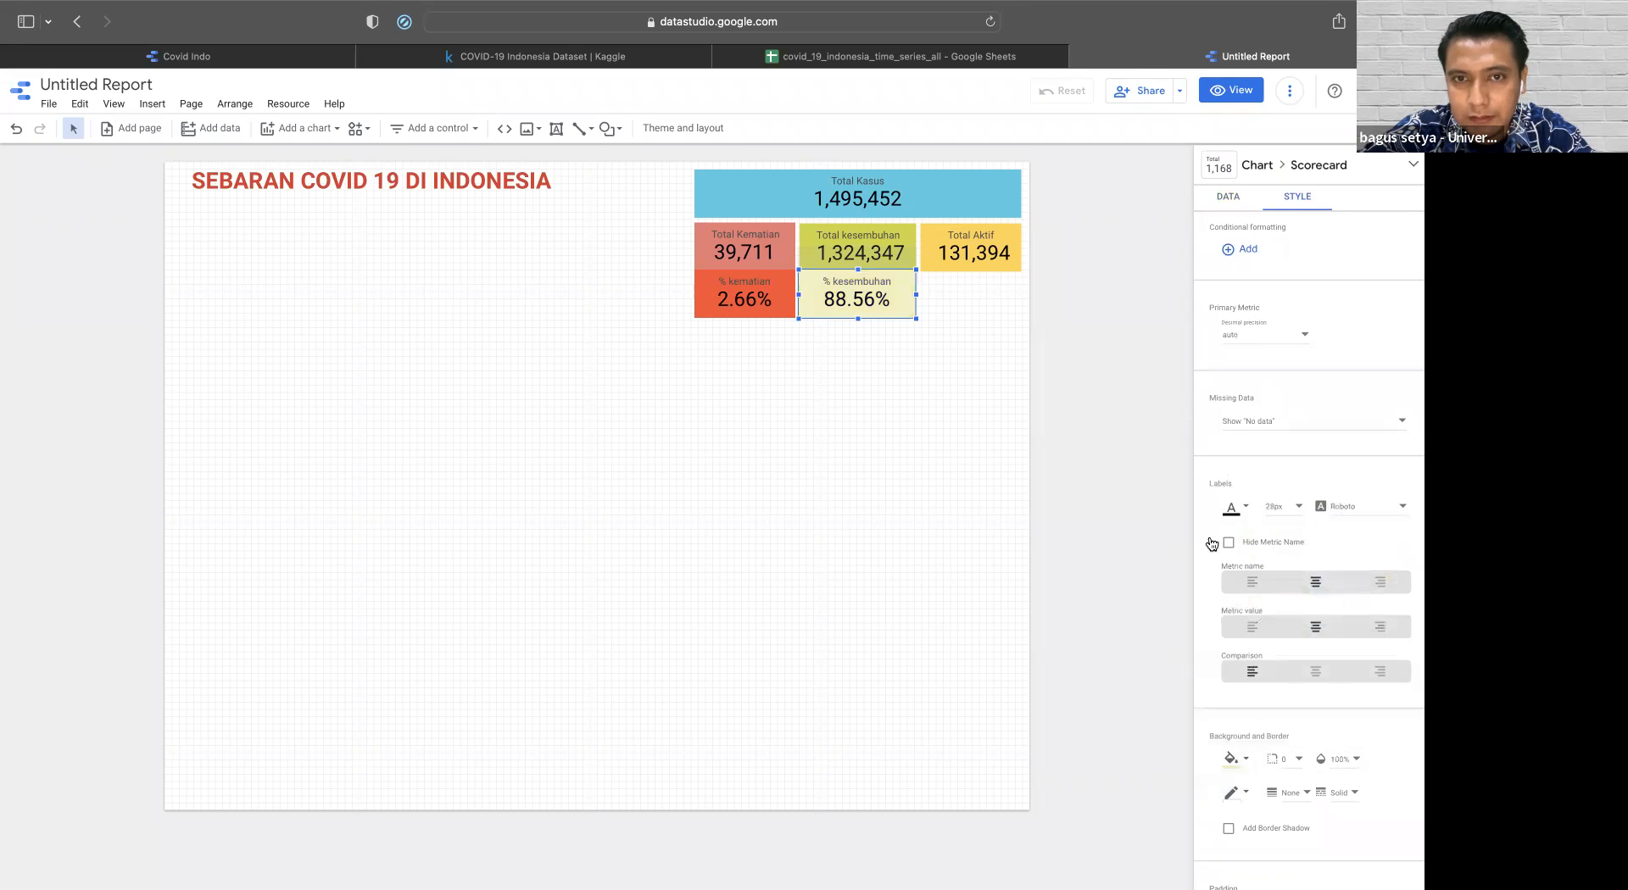
{"action": "left_click", "coordinate": [1247, 763]}
{"action": "left_click", "coordinate": [1286, 558]}
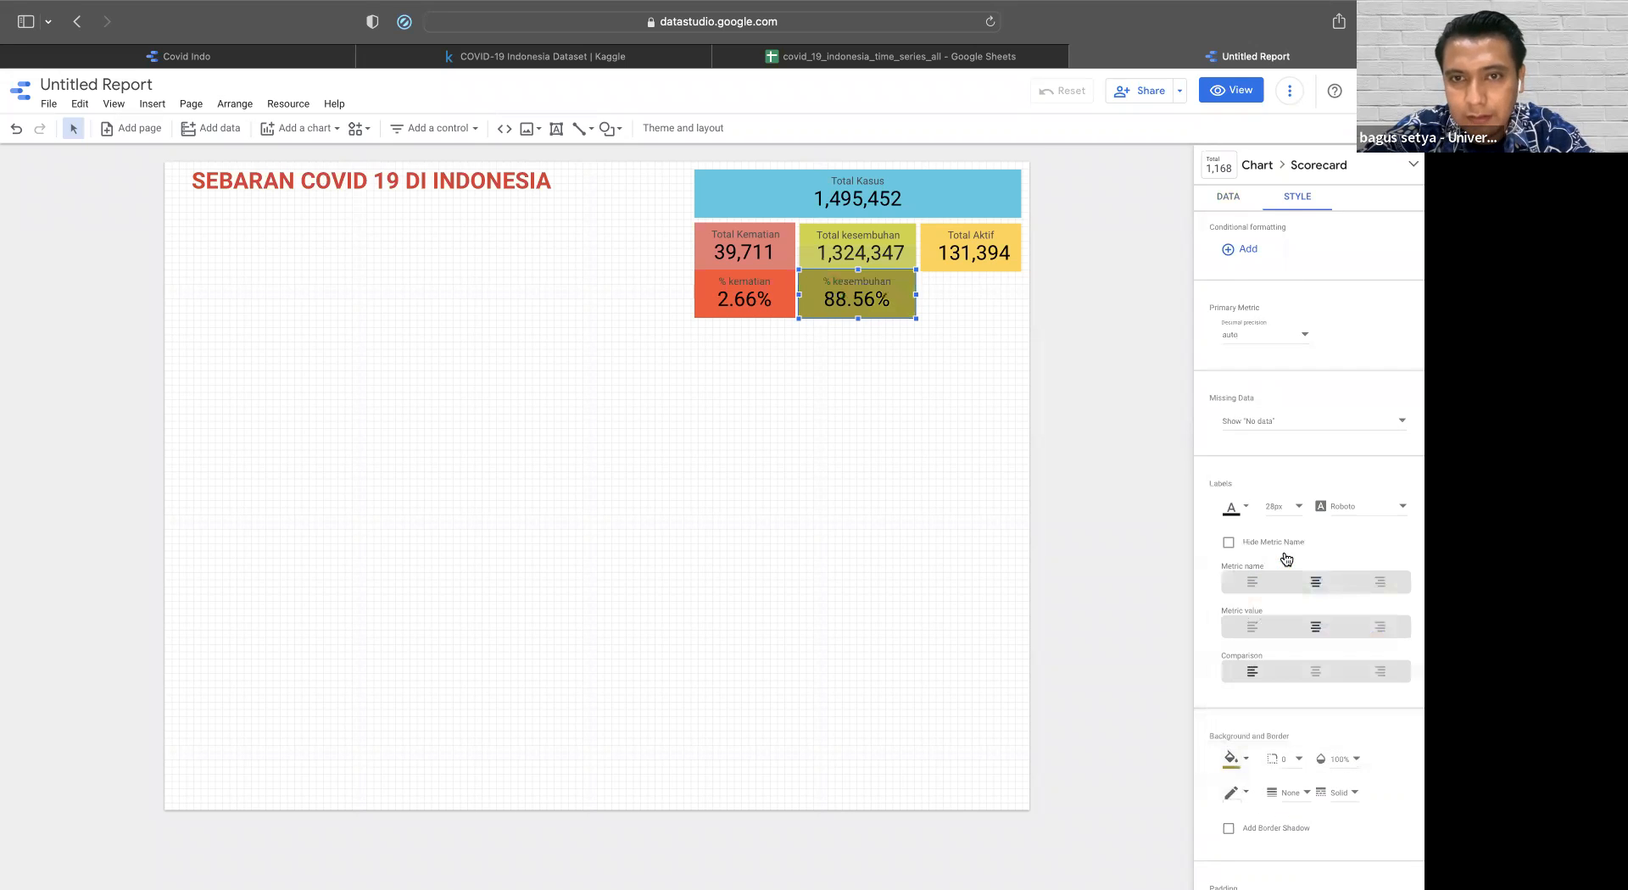
{"action": "left_click", "coordinate": [906, 425]}
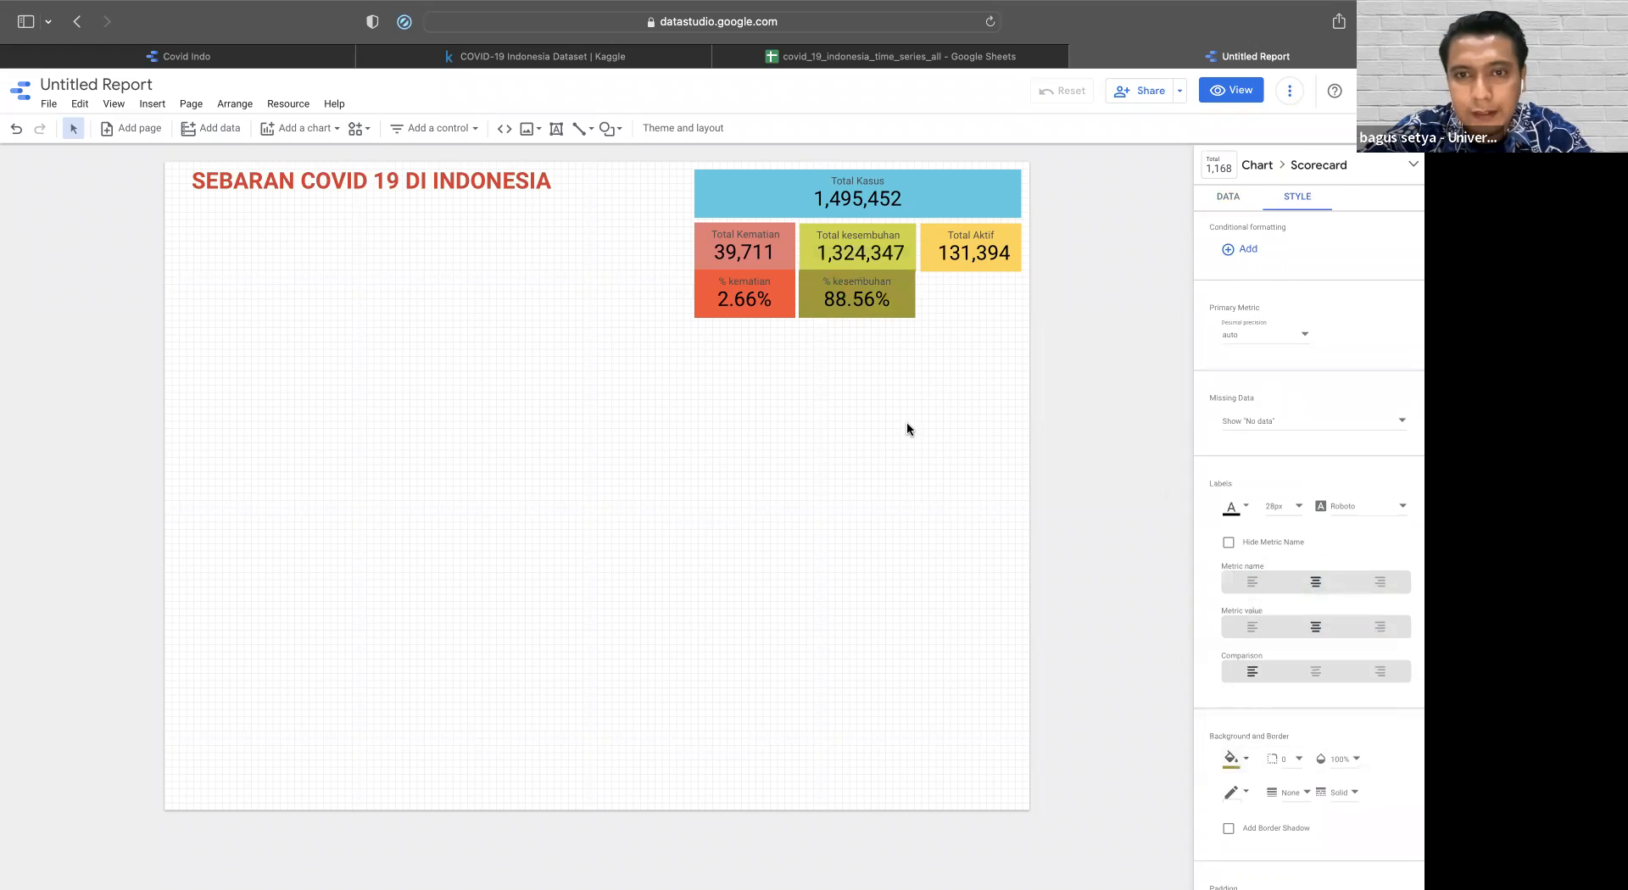
- Nudge the % kesembuhan scorecard slightly to the right so it lines up beneath Total kesembuhan
{"action": "left_click", "coordinate": [939, 270]}
{"action": "left_click", "coordinate": [883, 307]}
{"action": "key", "text": "Right"}
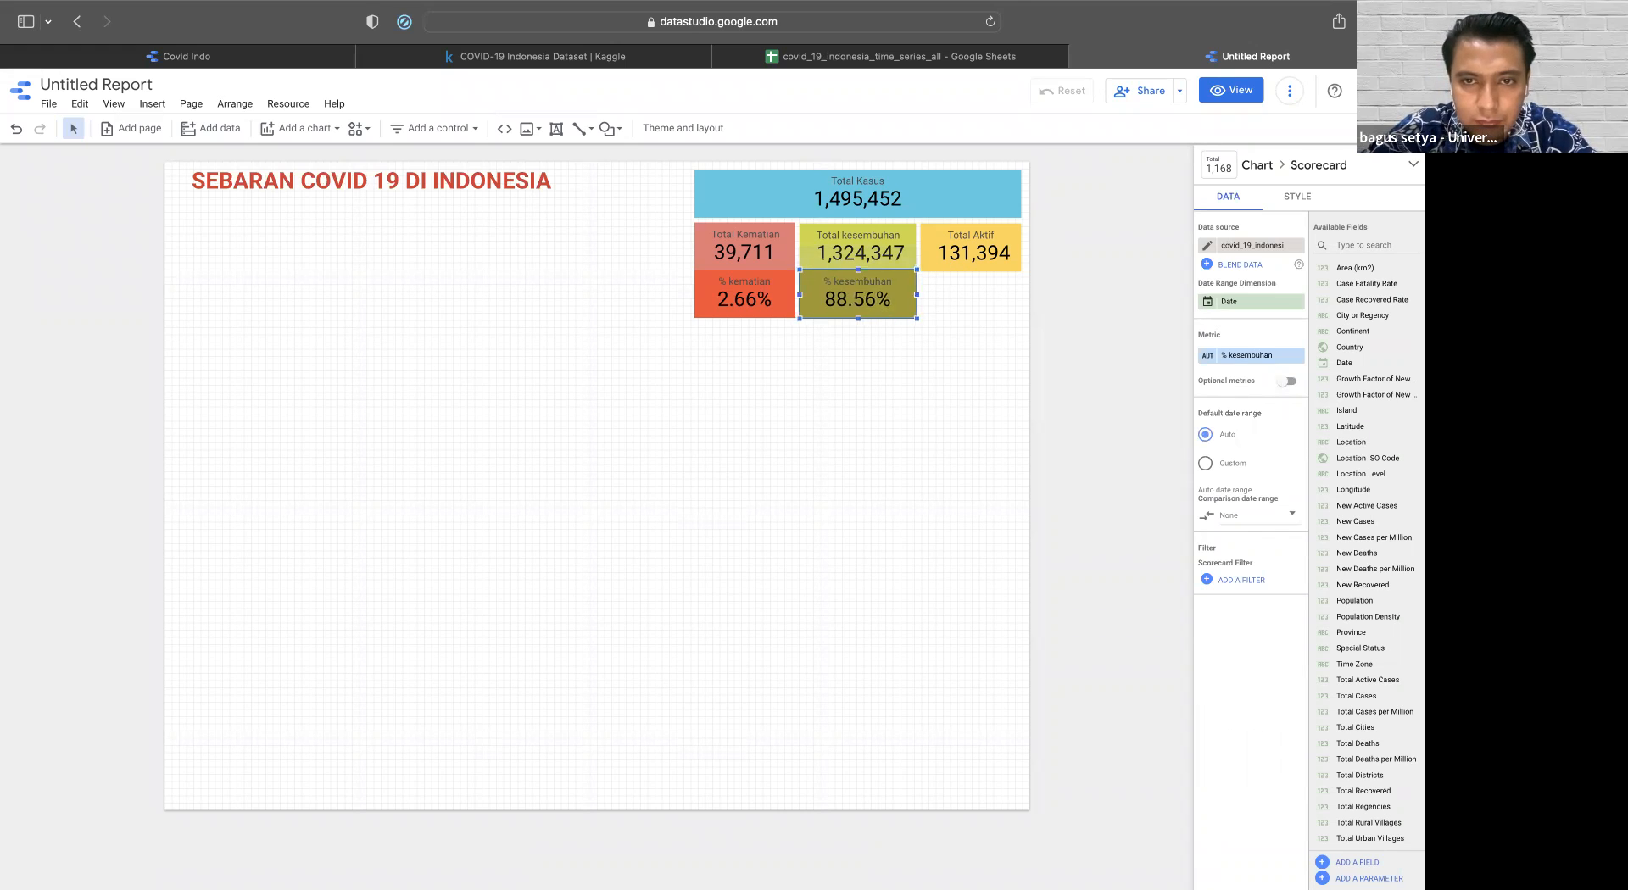
{"action": "left_click", "coordinate": [899, 358]}
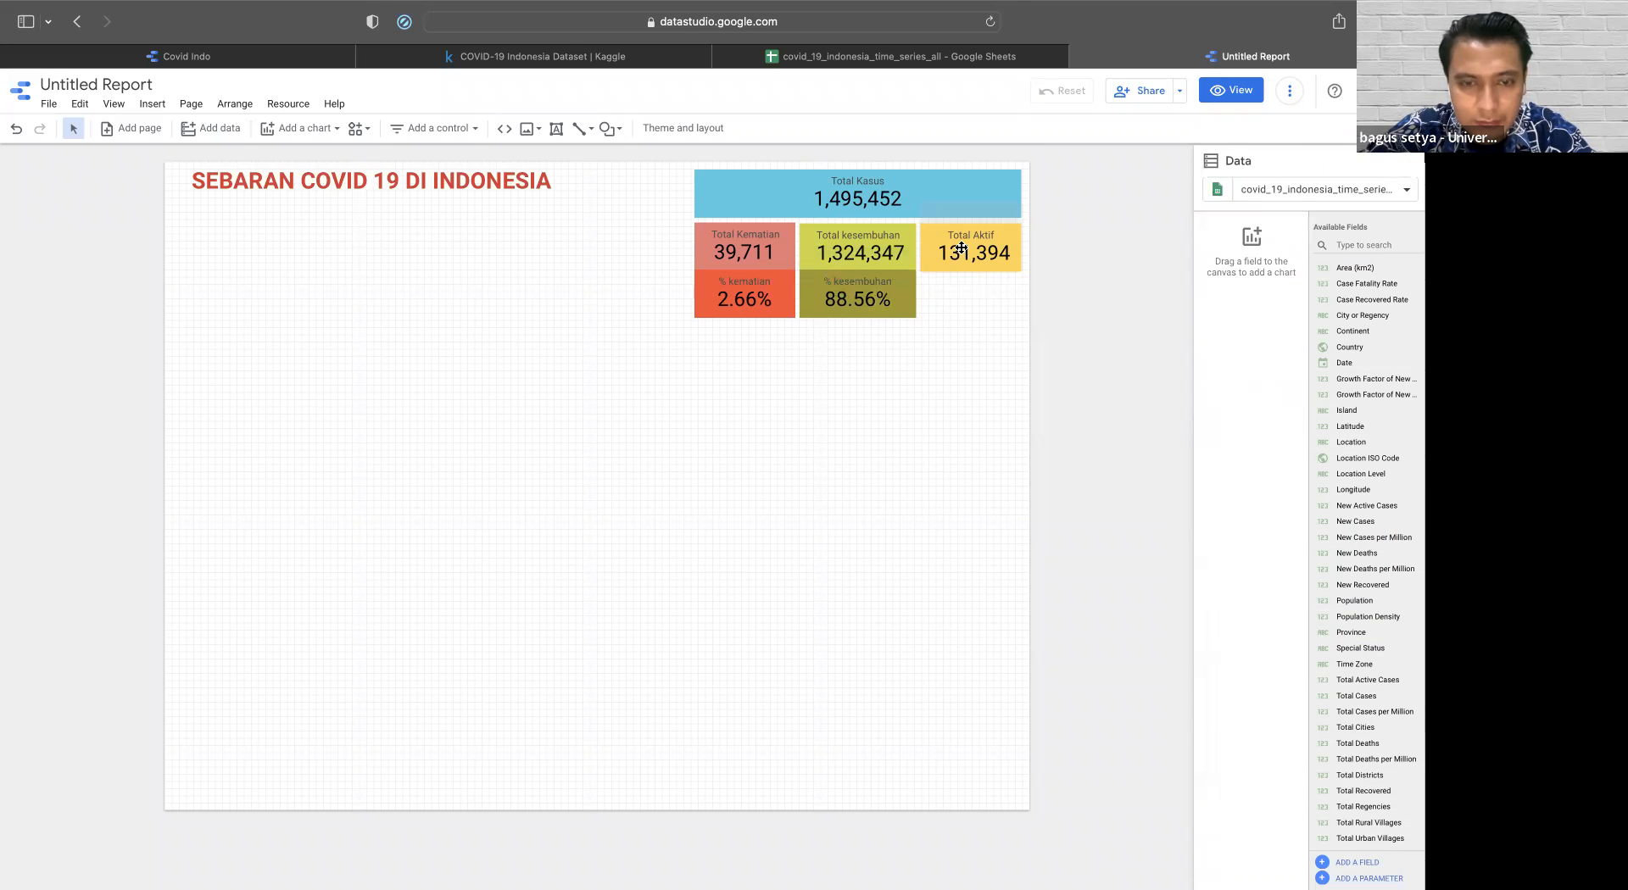
- Place a copy of the Total Aktif scorecard beneath the original and create a calculated metric field for it named % aktif
{"action": "left_click_drag", "start_coordinate": [961, 247], "coordinate": [963, 295]}
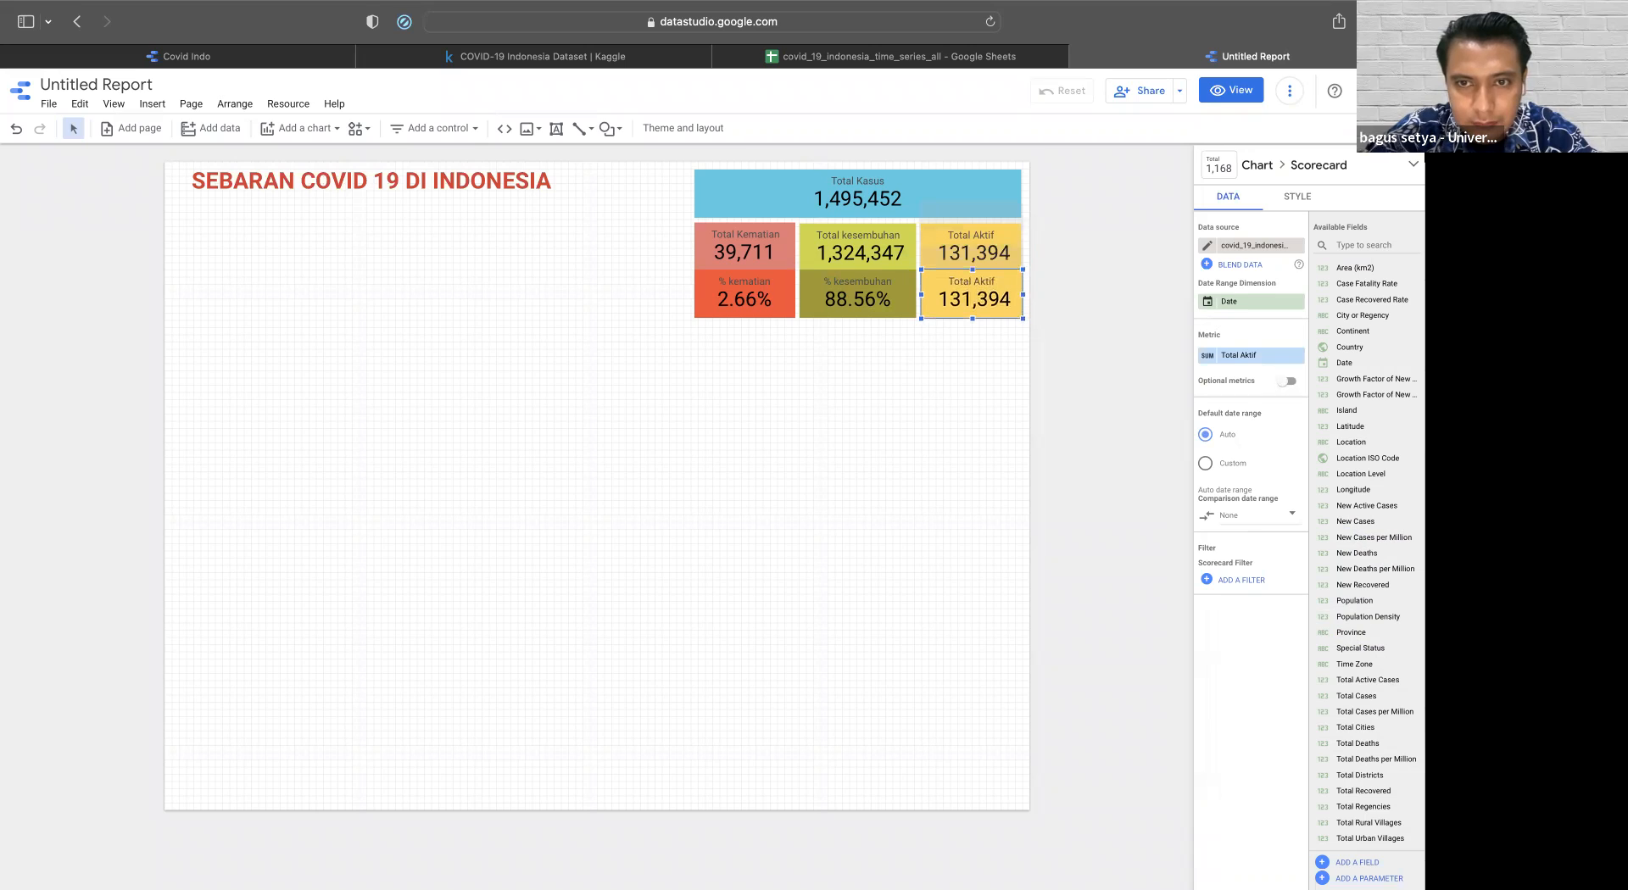
{"action": "left_click", "coordinate": [1256, 356]}
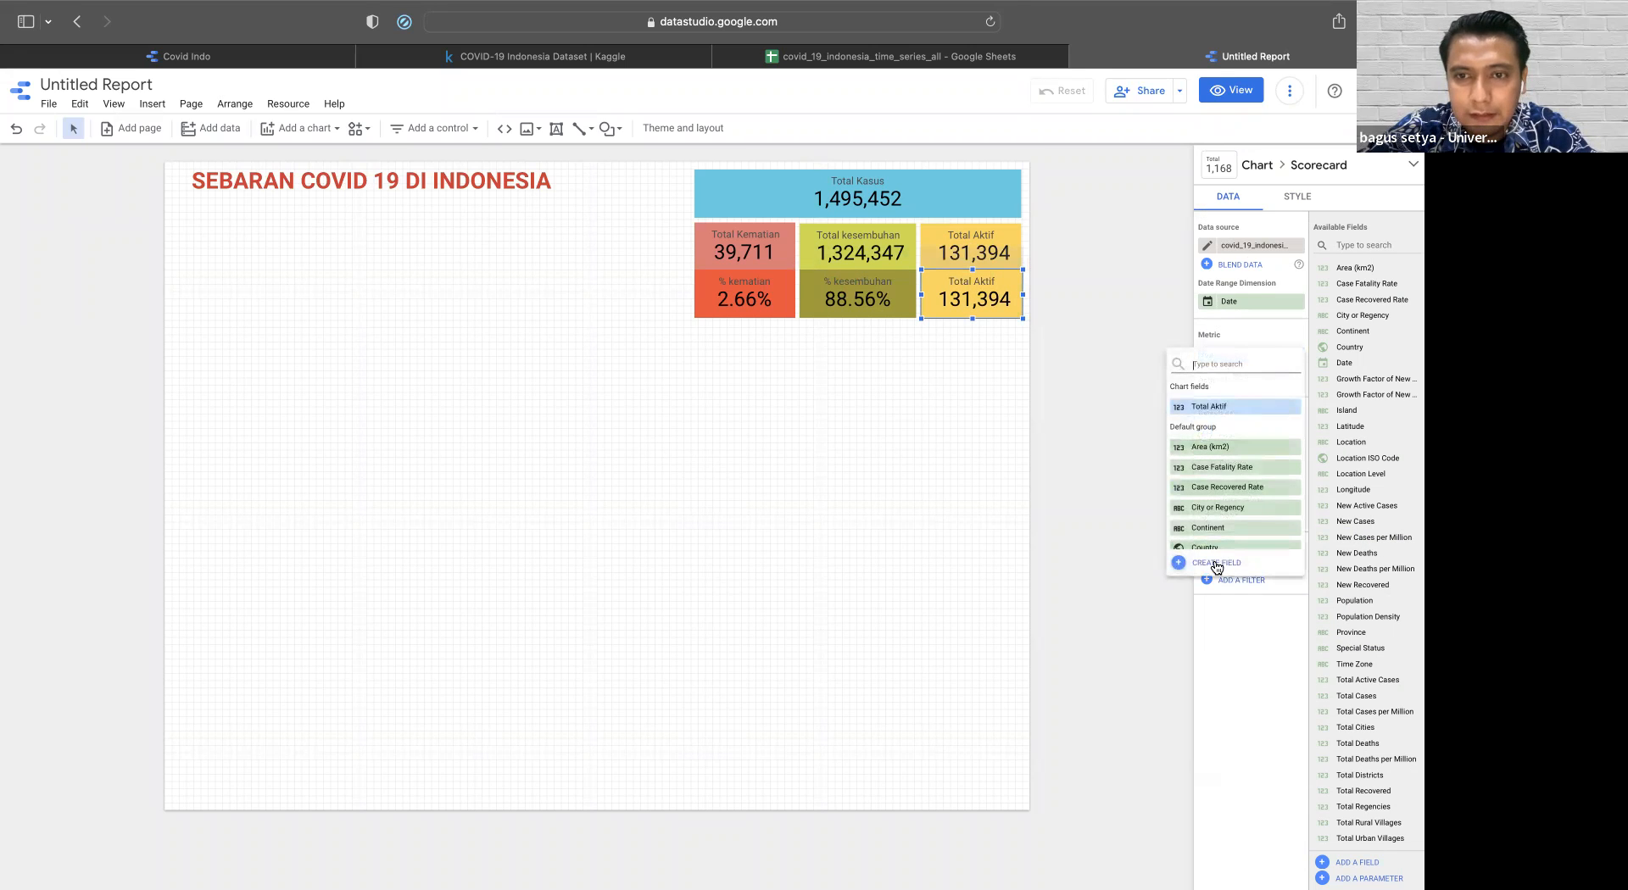
{"action": "left_click", "coordinate": [1217, 563]}
{"action": "type", "text": "% aktif"}
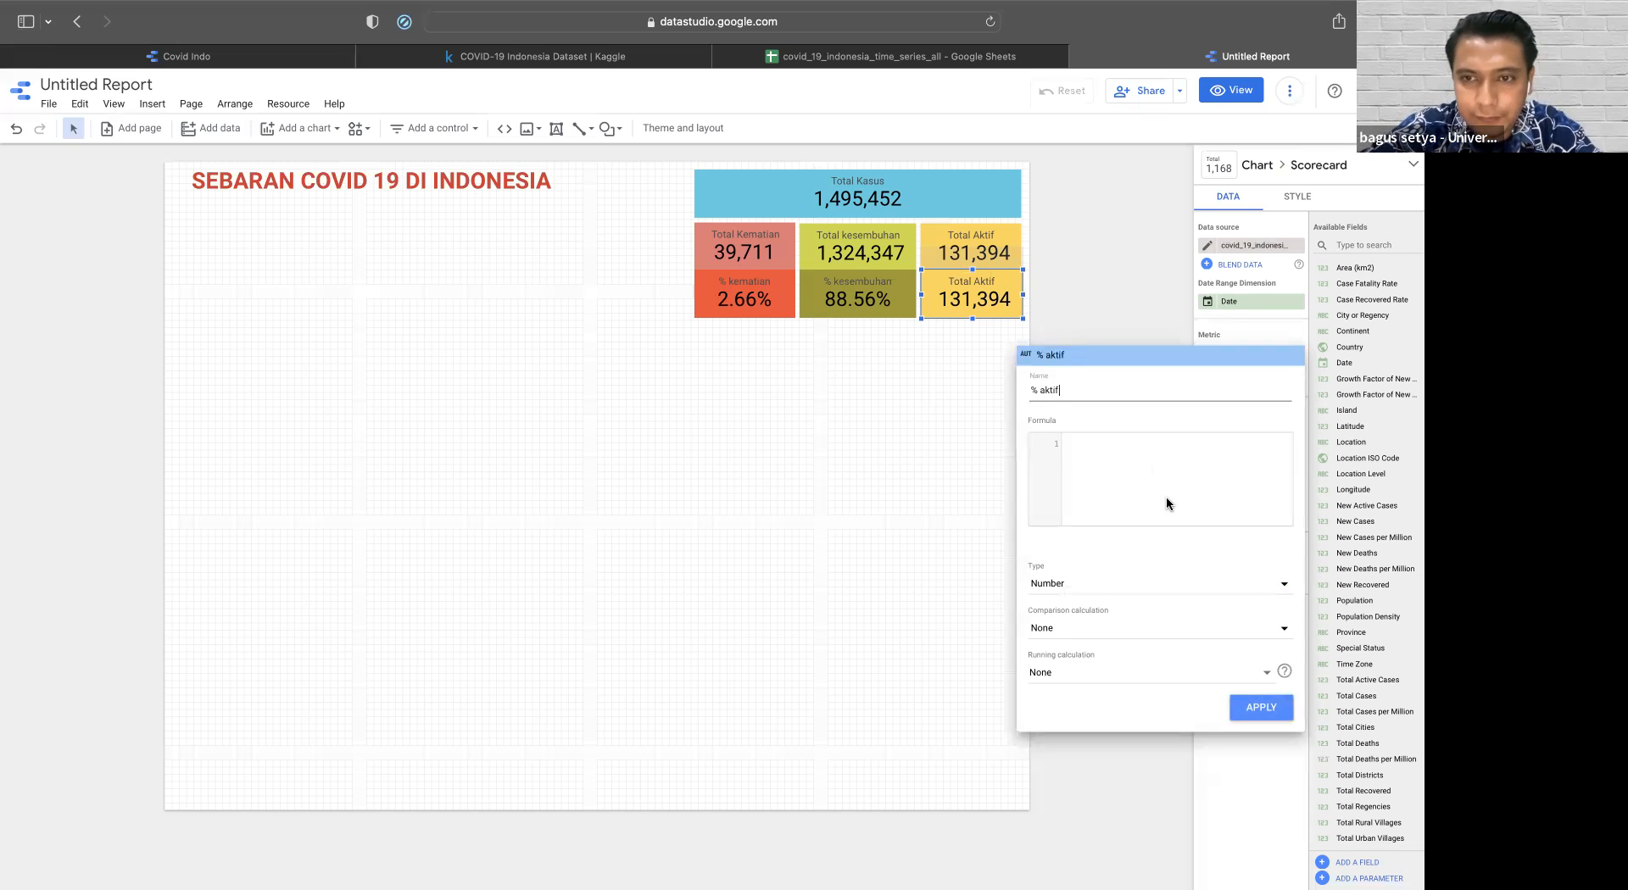
- Enter SUM(New Active Cases)/SUM(New Cases) as the formula of the % aktif field
{"action": "left_click", "coordinate": [1146, 446]}
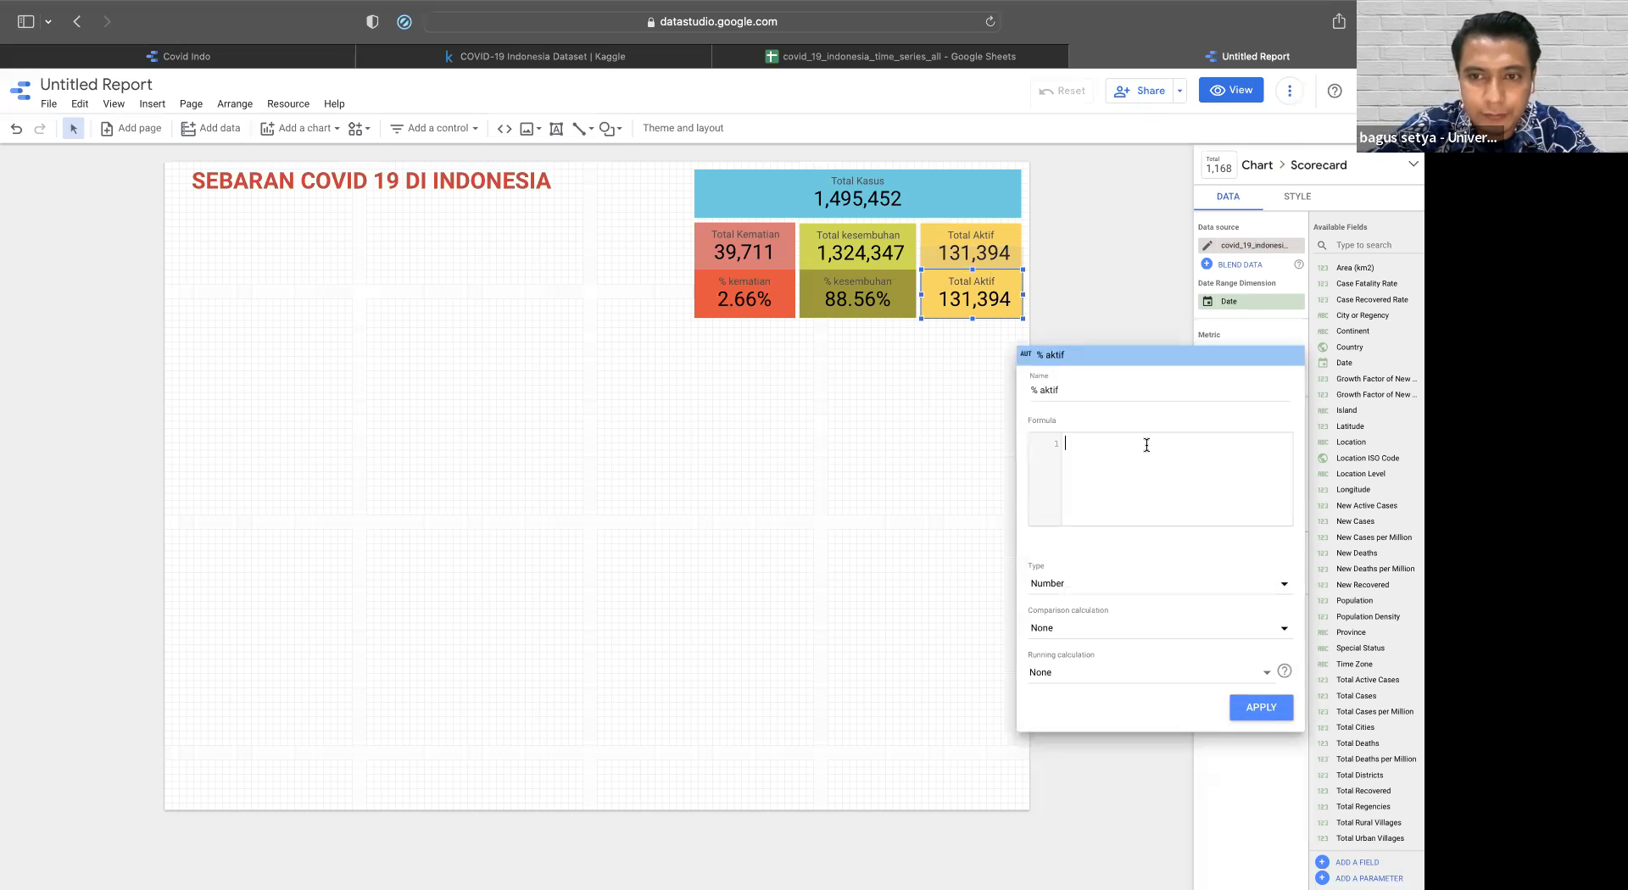
{"action": "type", "text": "SUM("}
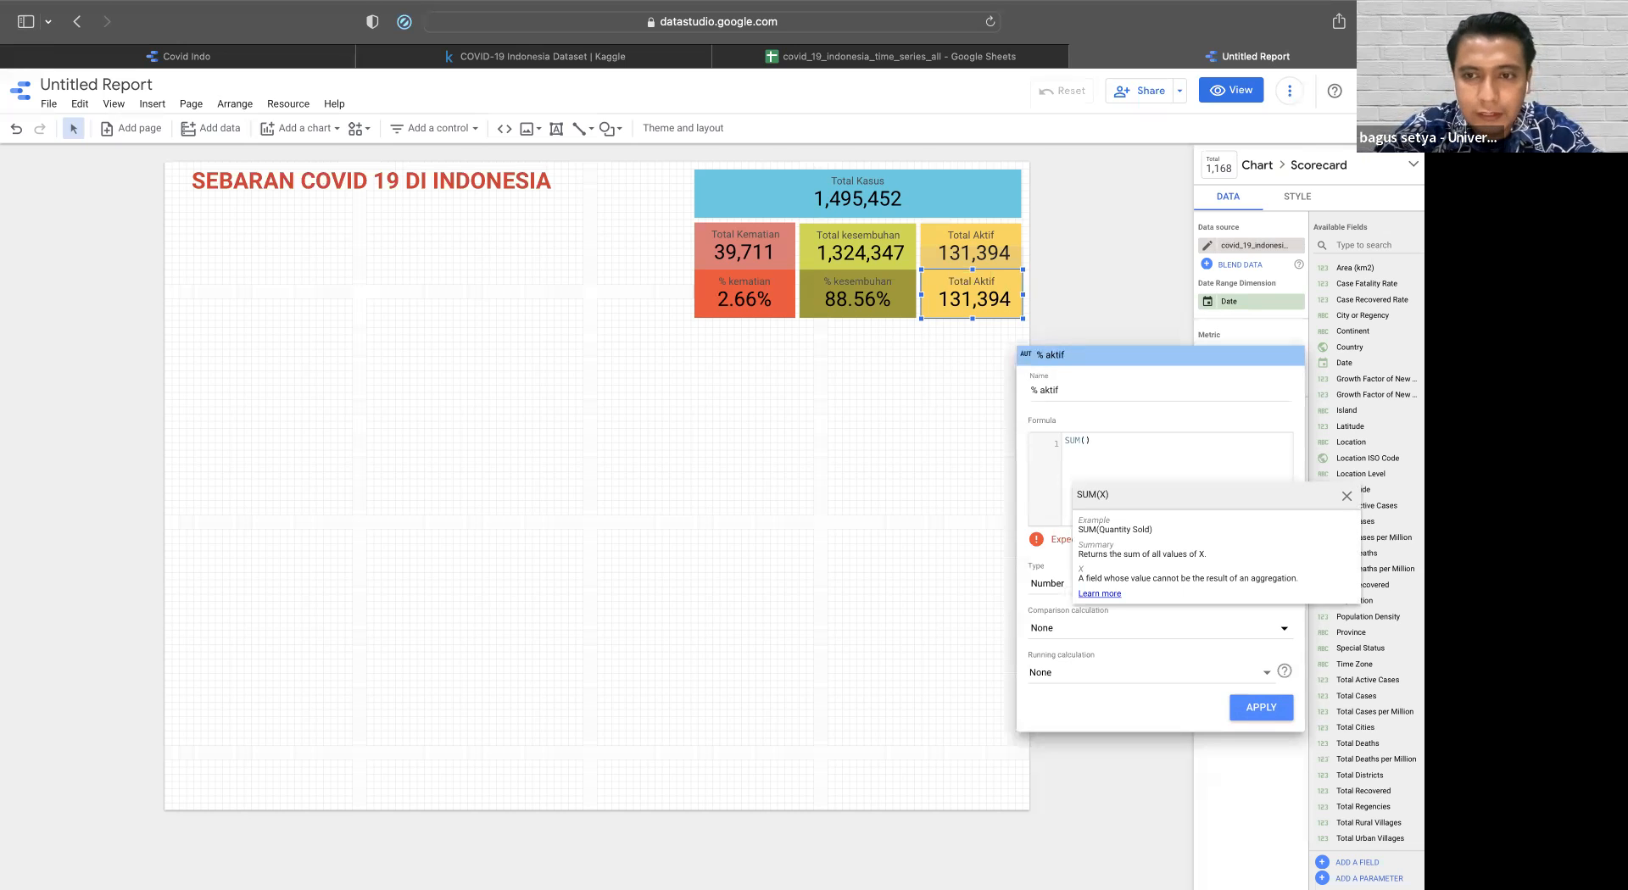
{"action": "type", "text": "new"}
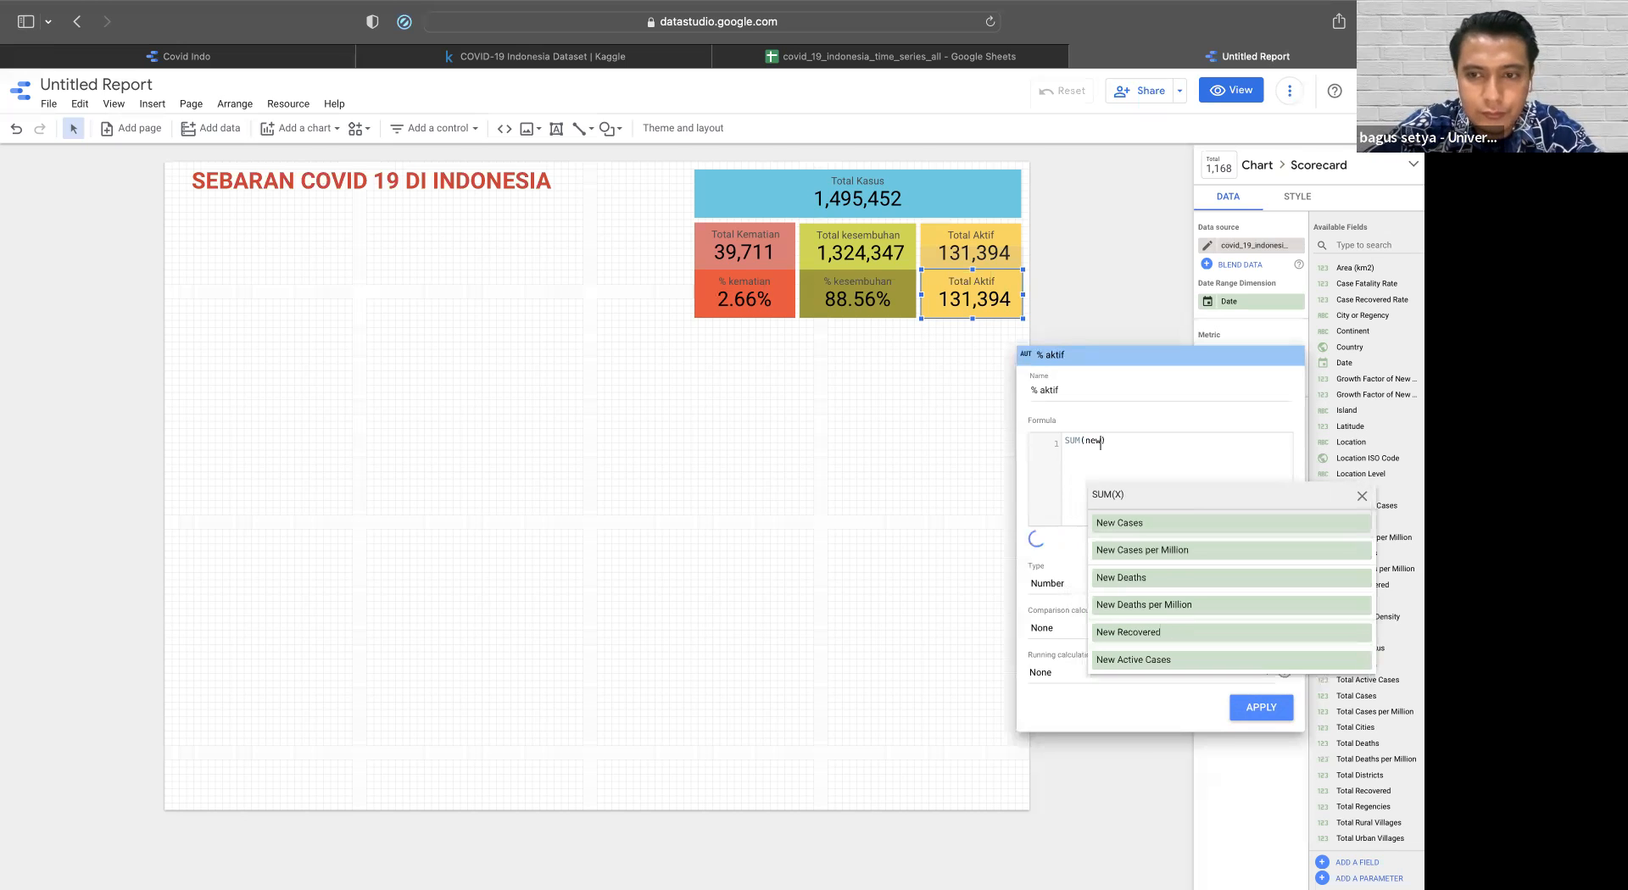
{"action": "left_click", "coordinate": [1181, 659]}
{"action": "left_click", "coordinate": [1173, 444]}
{"action": "type", "text": "/"}
{"action": "type", "text": "SUM("}
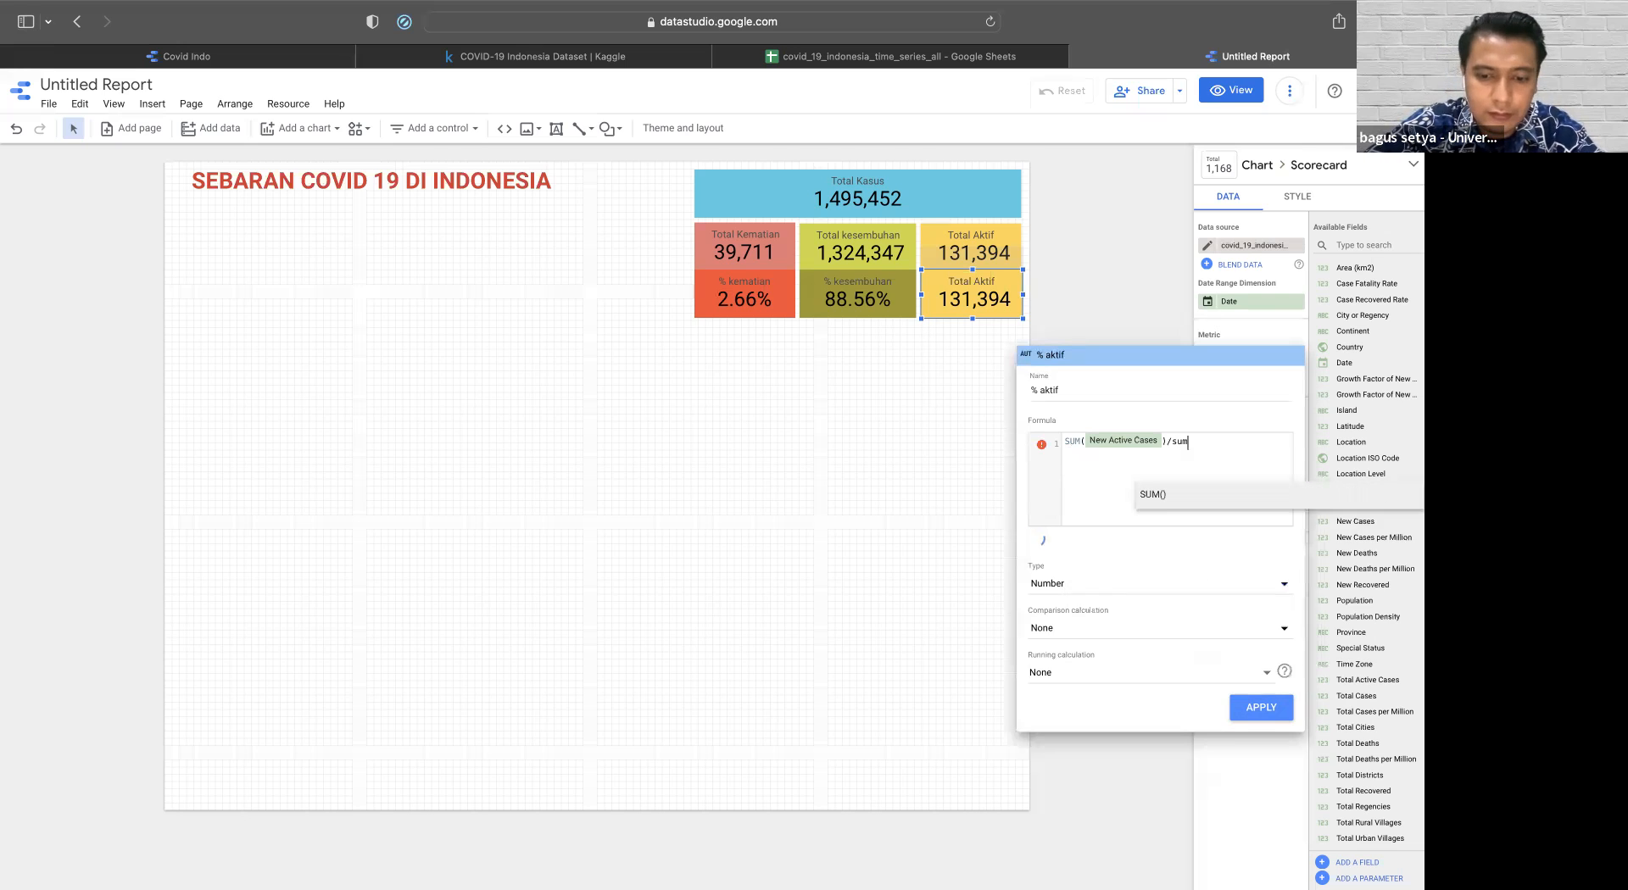
{"action": "type", "text": "new"}
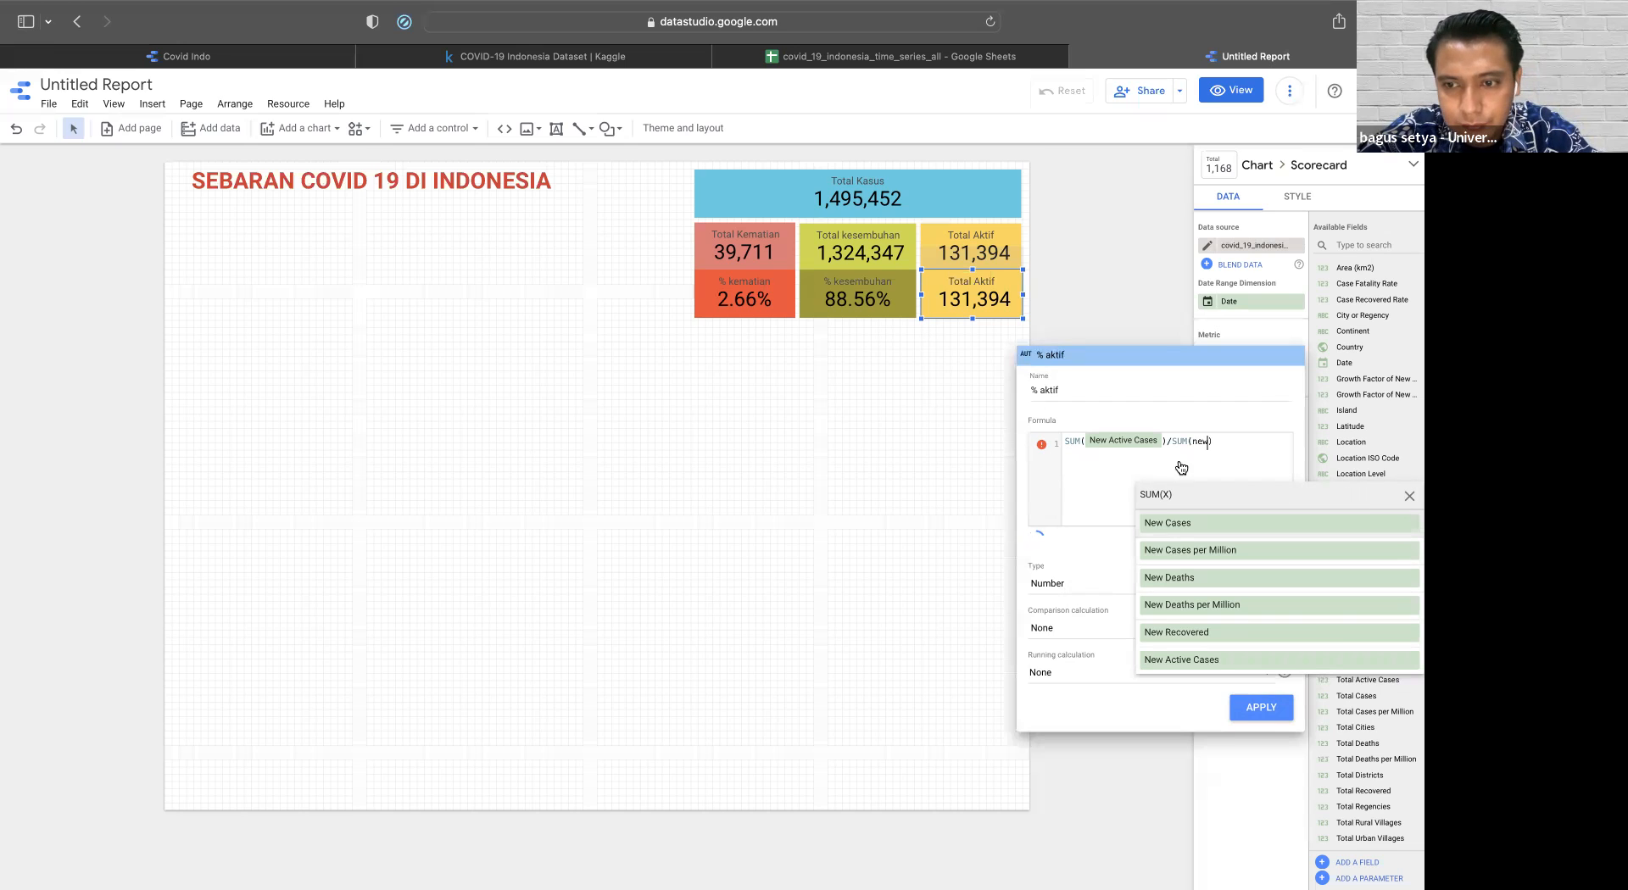
{"action": "left_click", "coordinate": [1191, 524]}
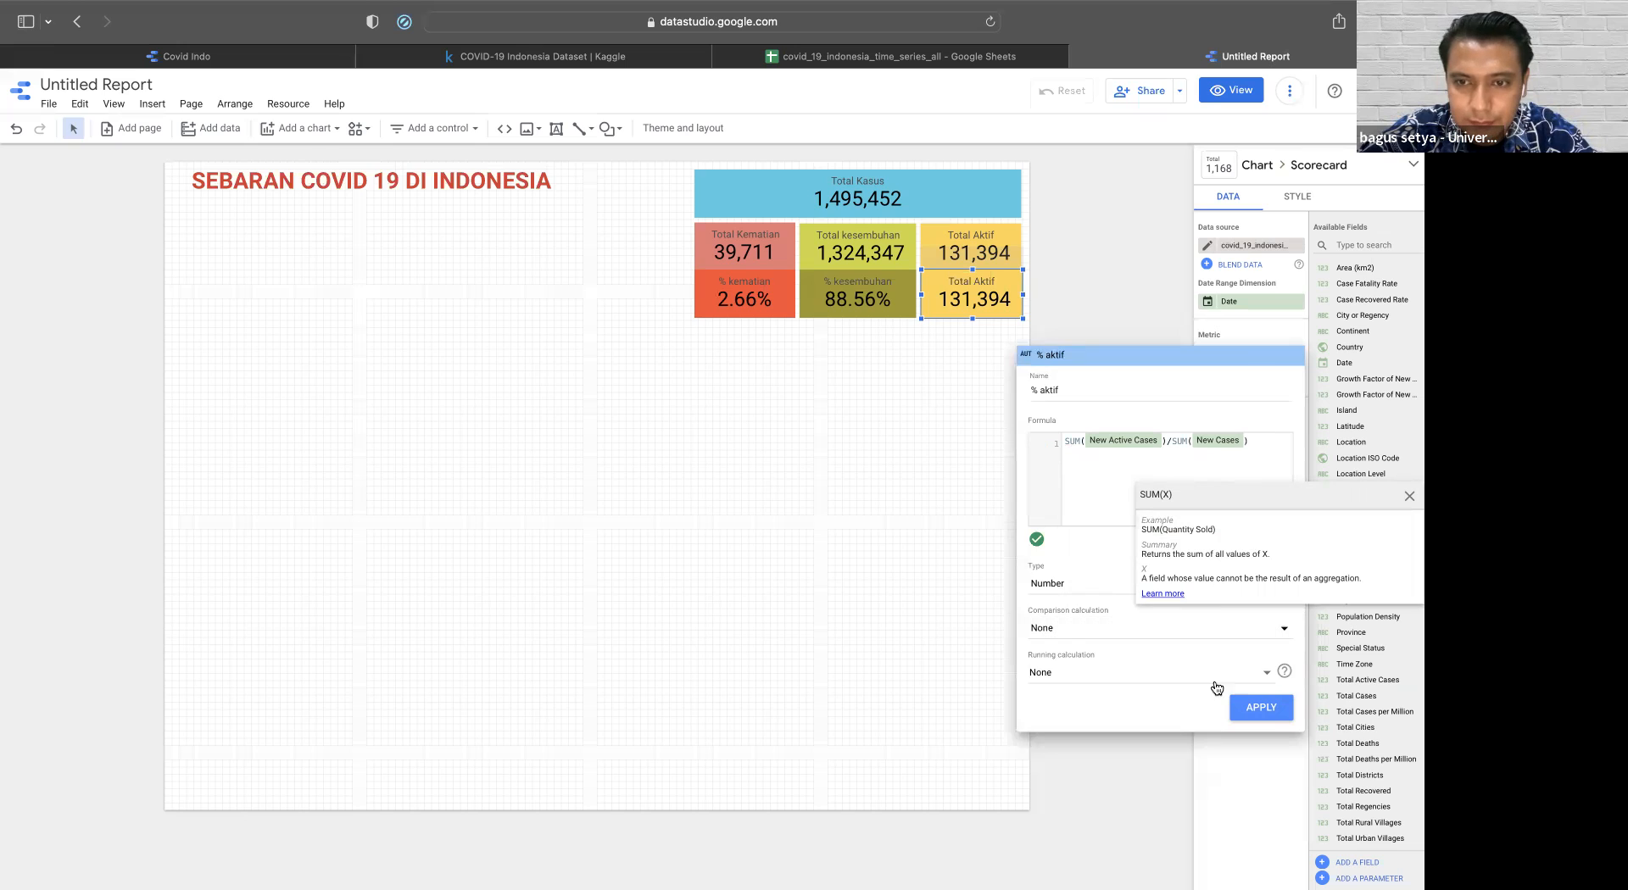
- Set the % aktif field's type to numeric Percent, apply it and close the field editor
{"action": "left_click", "coordinate": [1065, 585]}
{"action": "mouse_move", "coordinate": [1060, 597]}
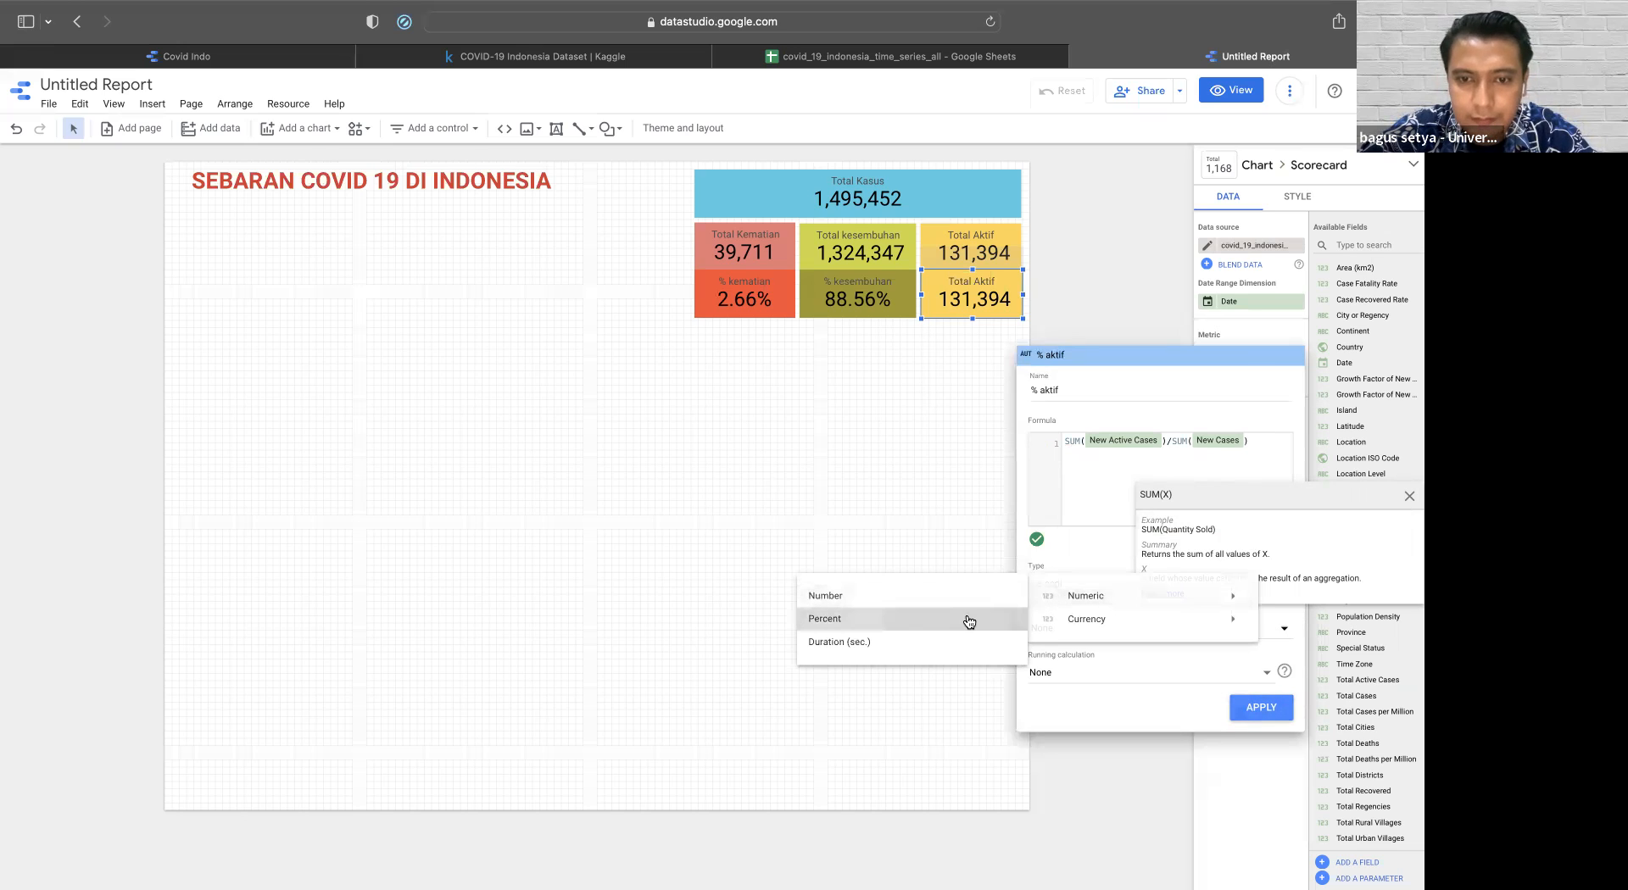
{"action": "left_click", "coordinate": [966, 620]}
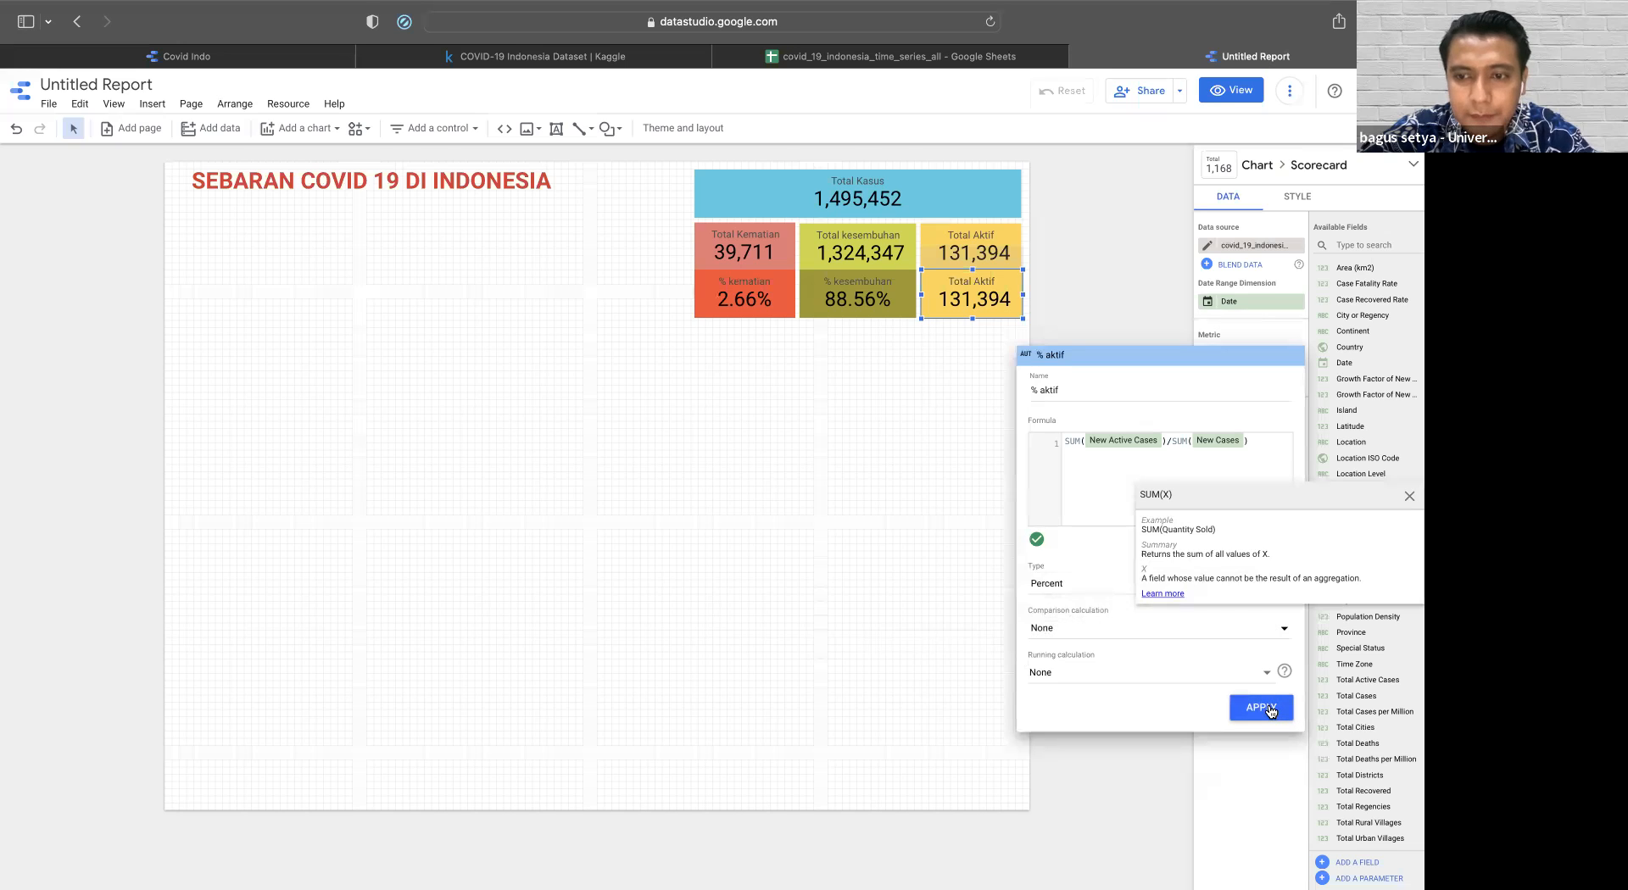
{"action": "left_click", "coordinate": [1269, 709]}
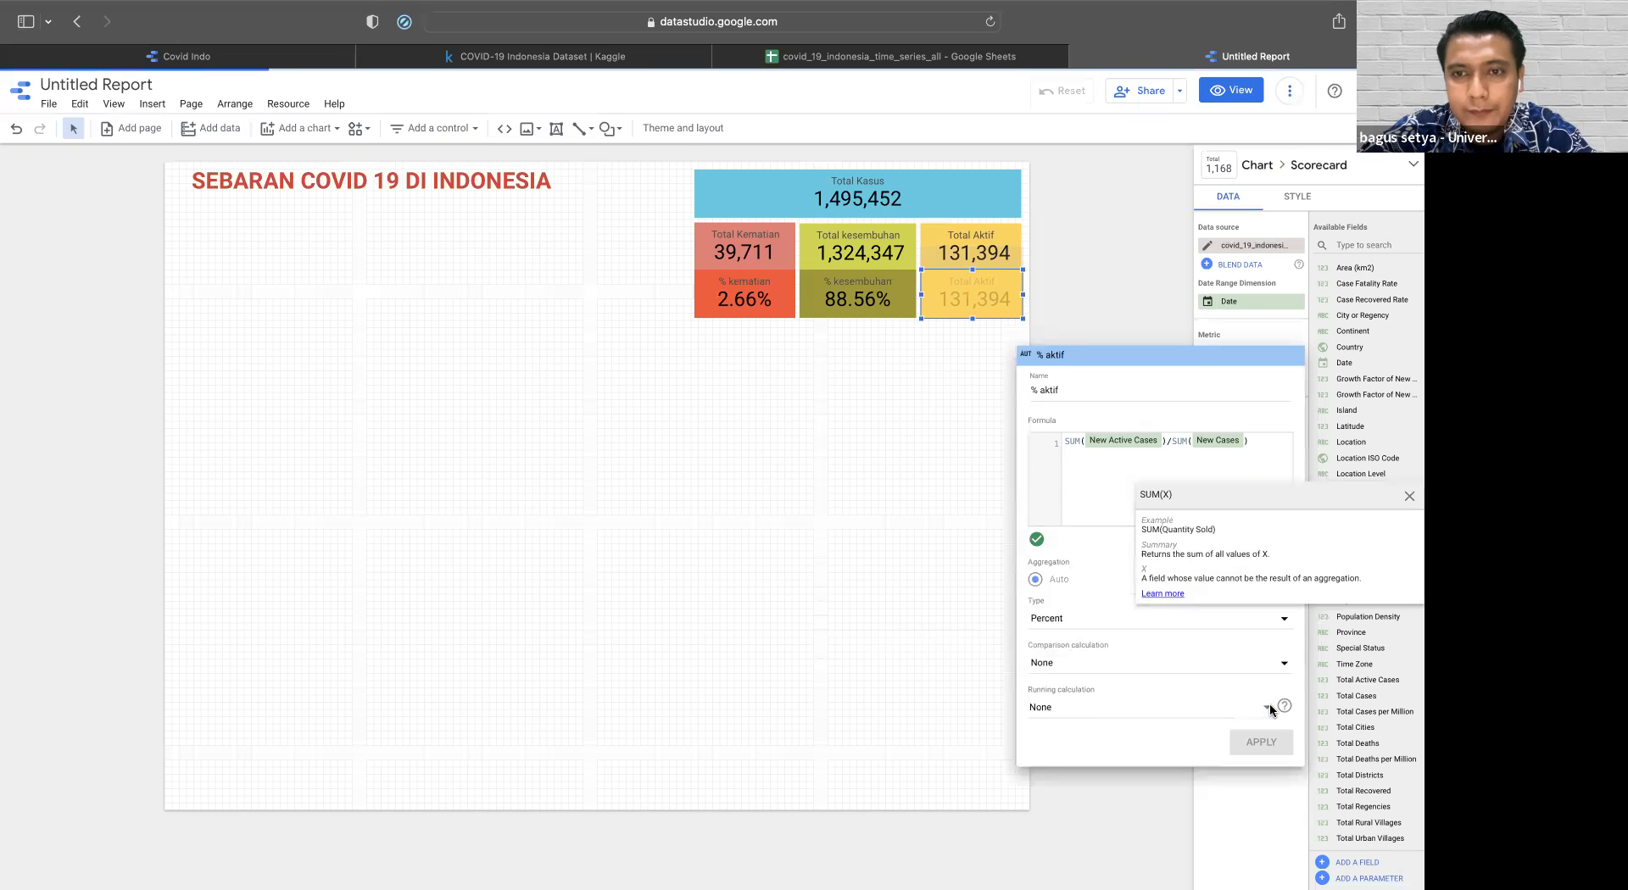
{"action": "left_click", "coordinate": [1409, 499]}
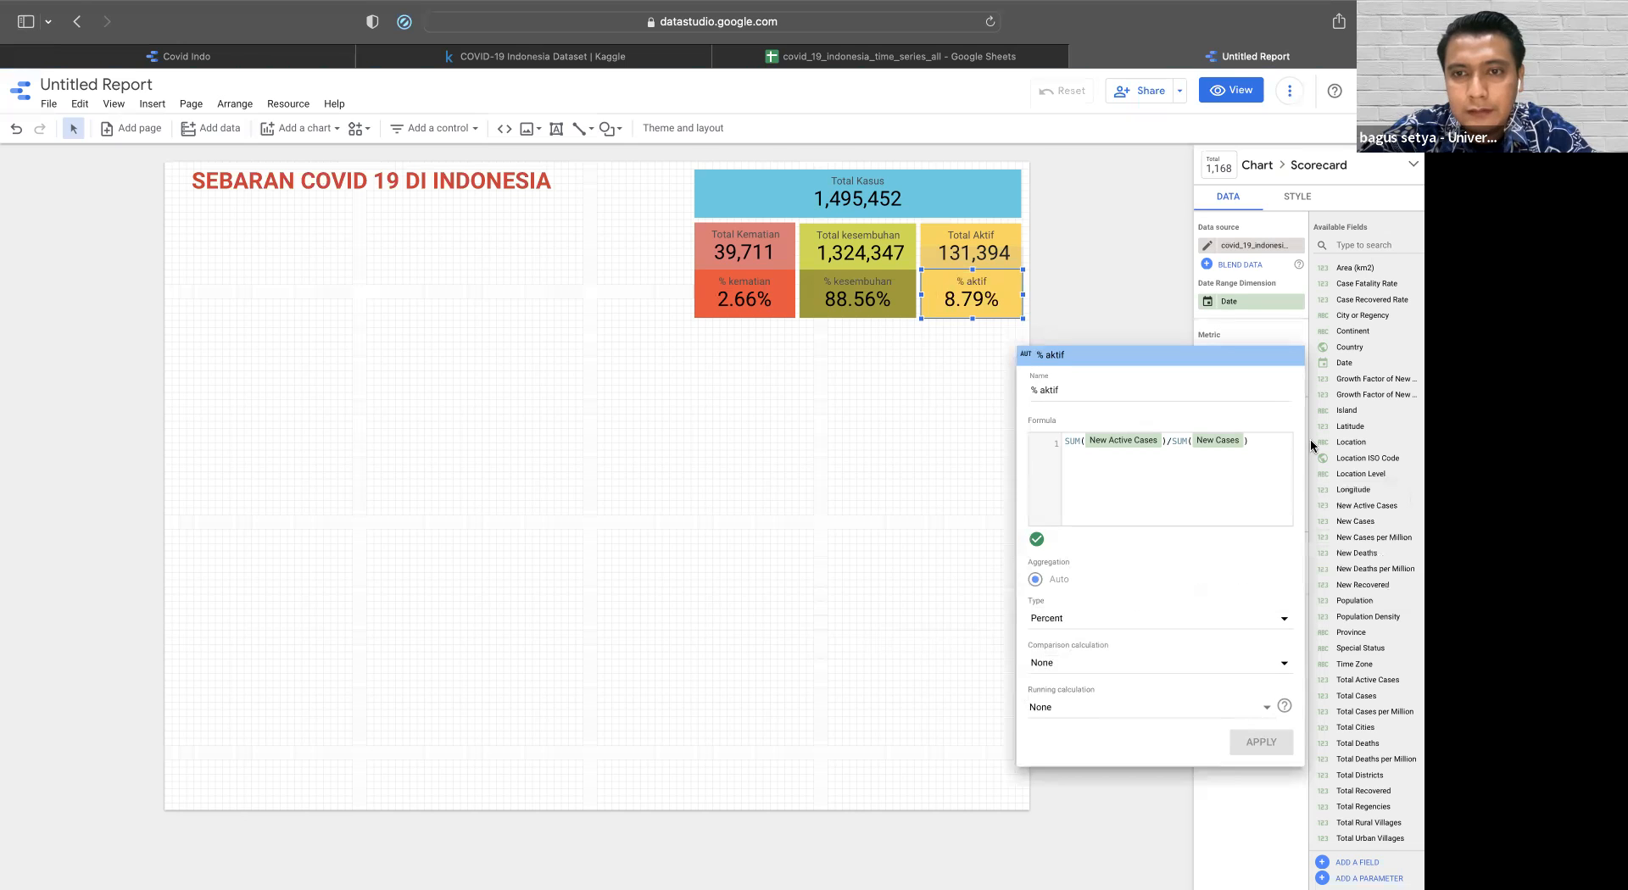
{"action": "left_click", "coordinate": [1086, 294]}
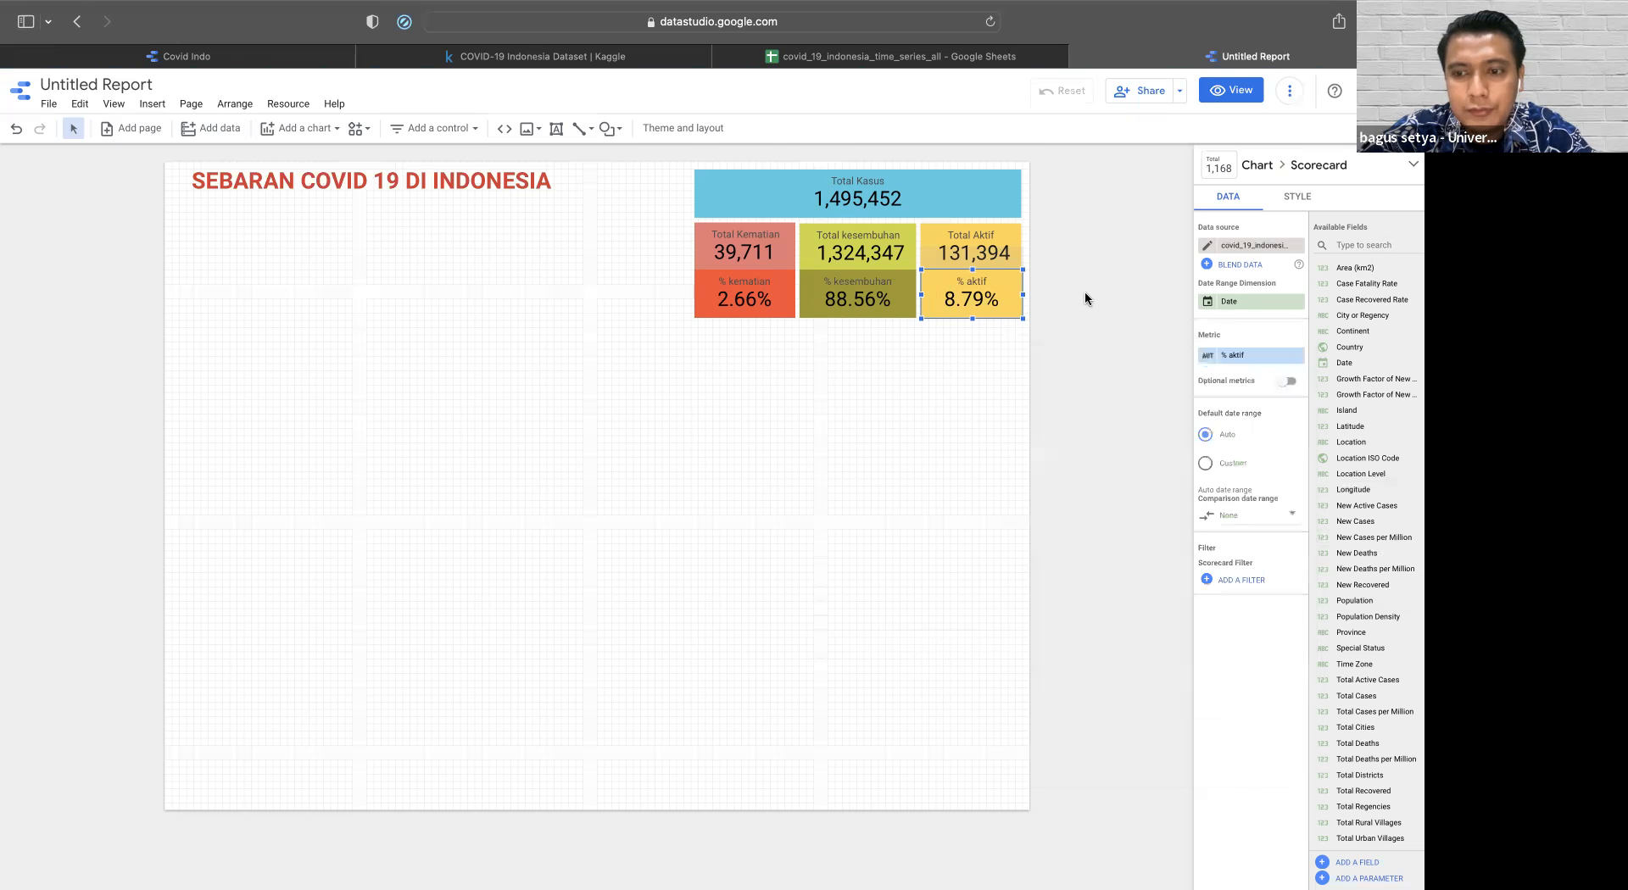
- Fill the % aktif scorecard's background with a deeper yellow than the Total Aktif scorecard and deselect it
{"action": "left_click", "coordinate": [1294, 201]}
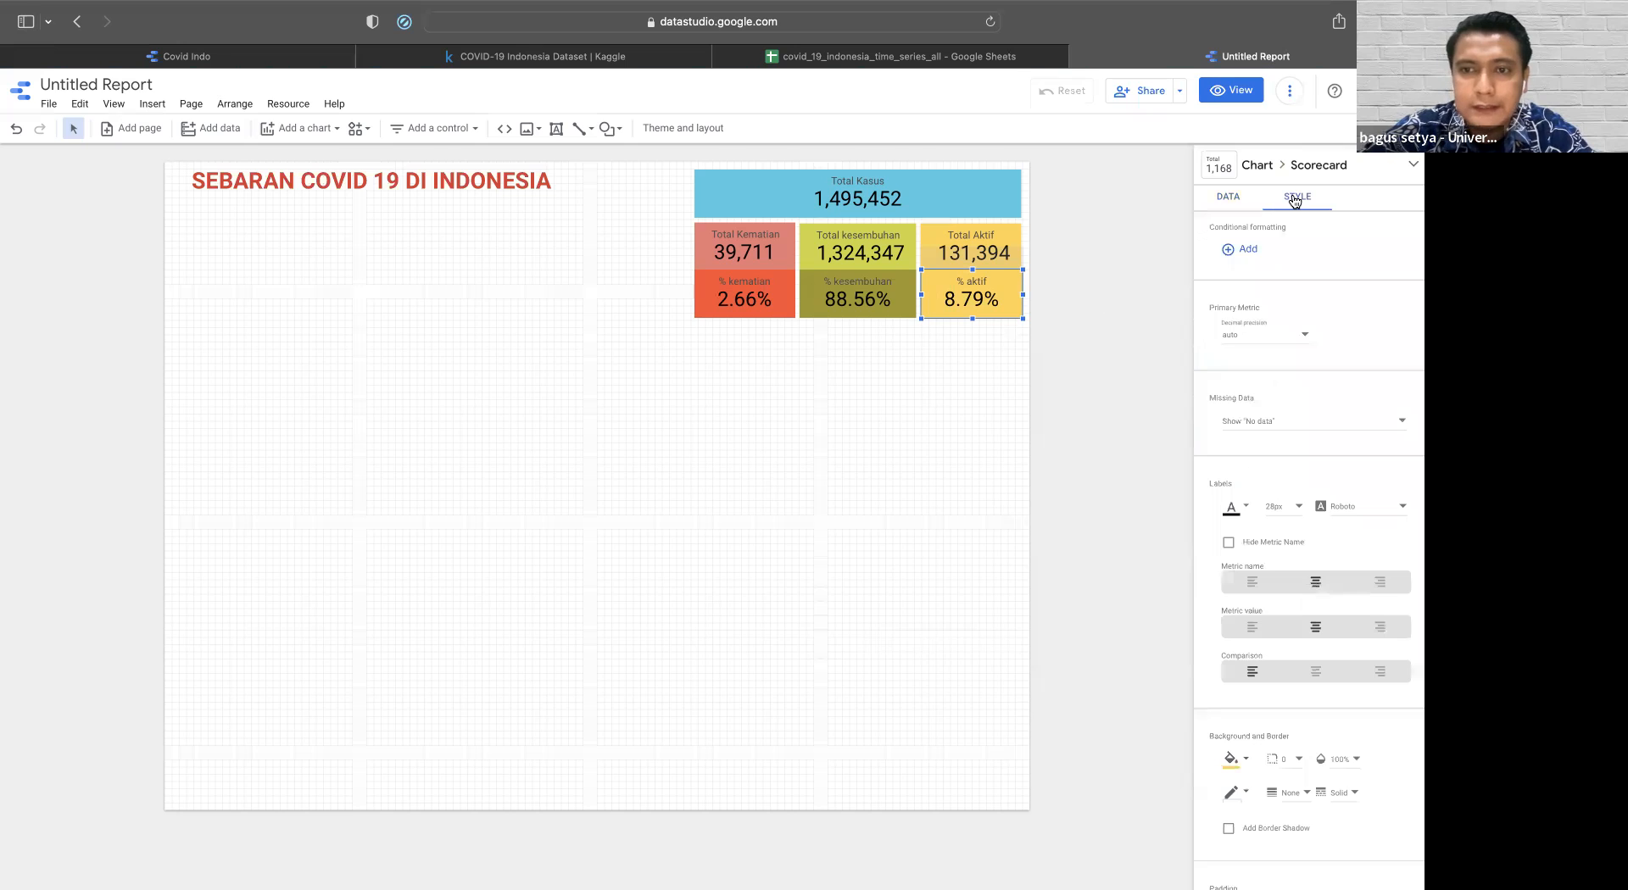
{"action": "left_click", "coordinate": [1244, 761]}
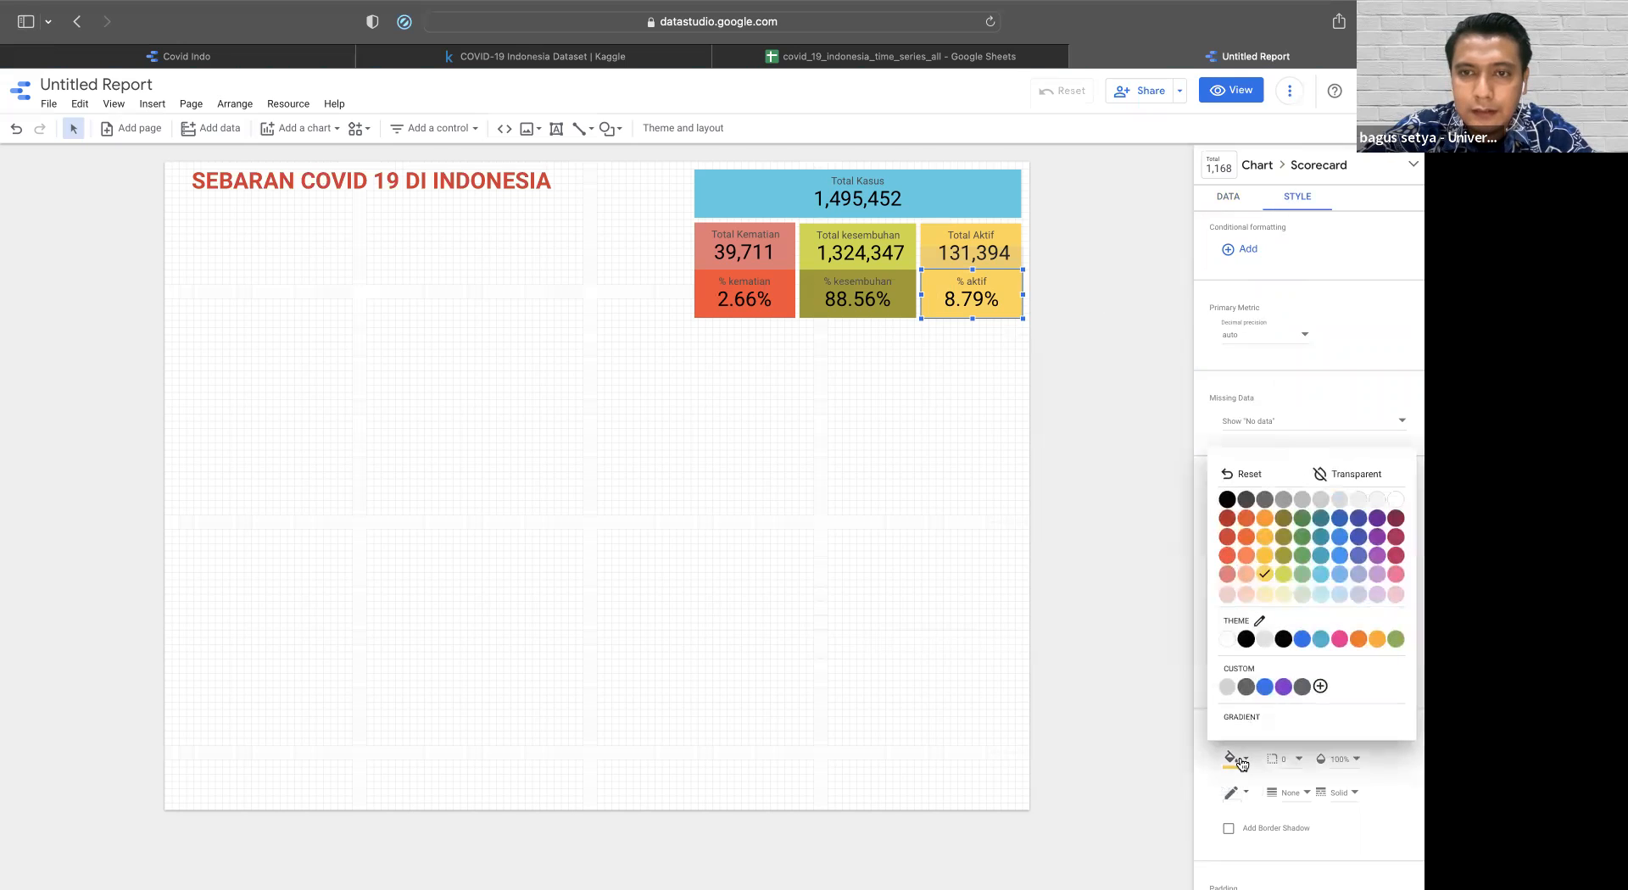
{"action": "left_click", "coordinate": [1266, 555]}
{"action": "left_click", "coordinate": [1061, 491]}
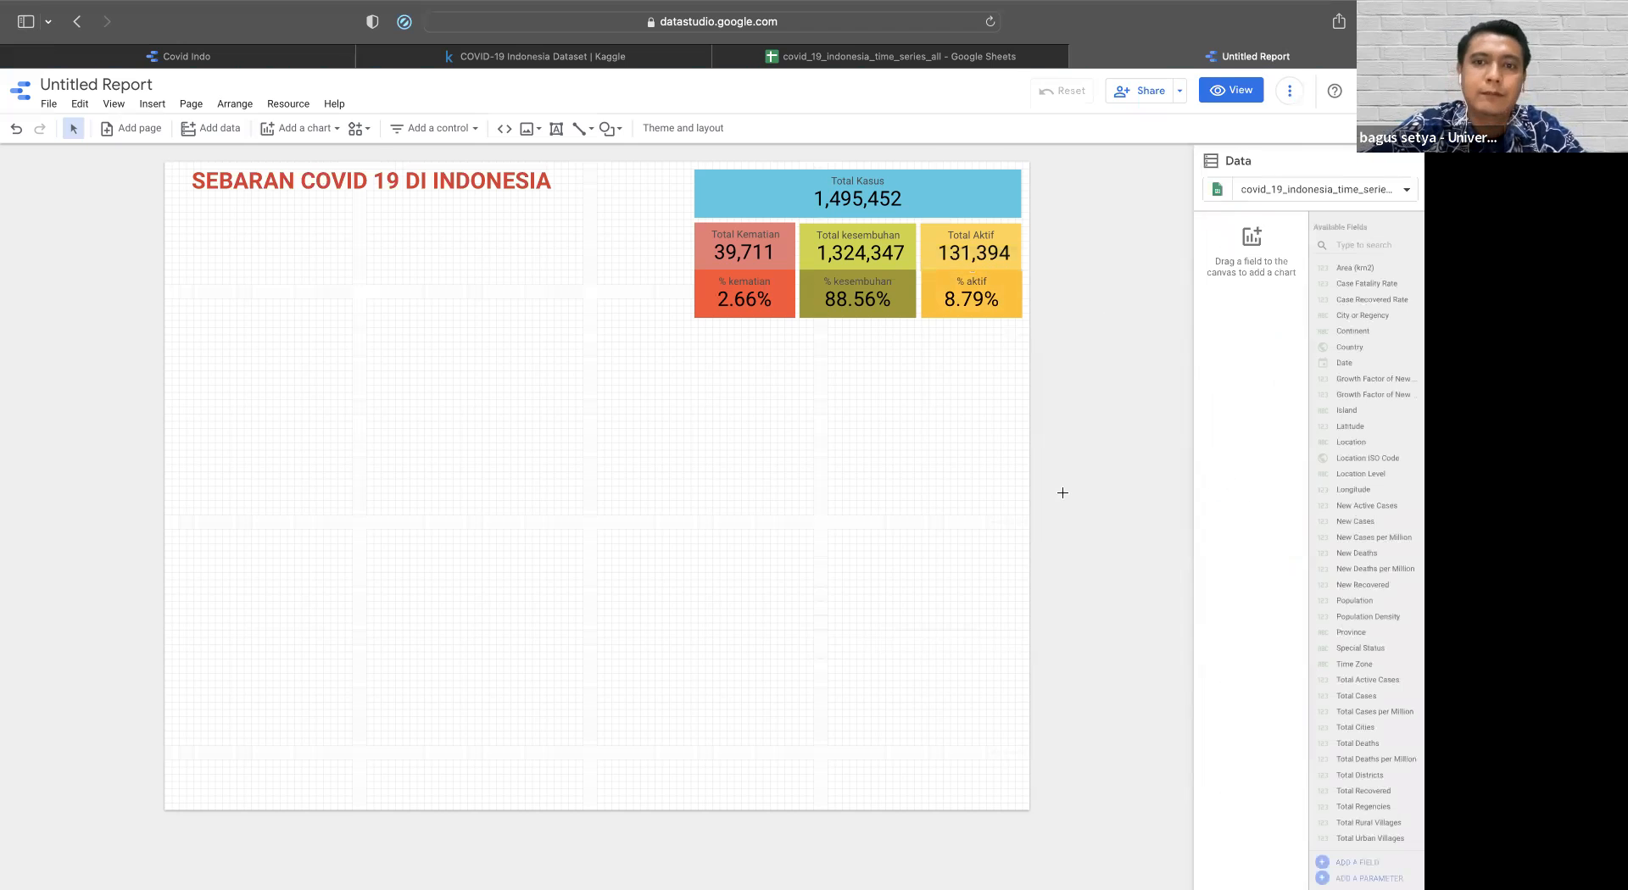
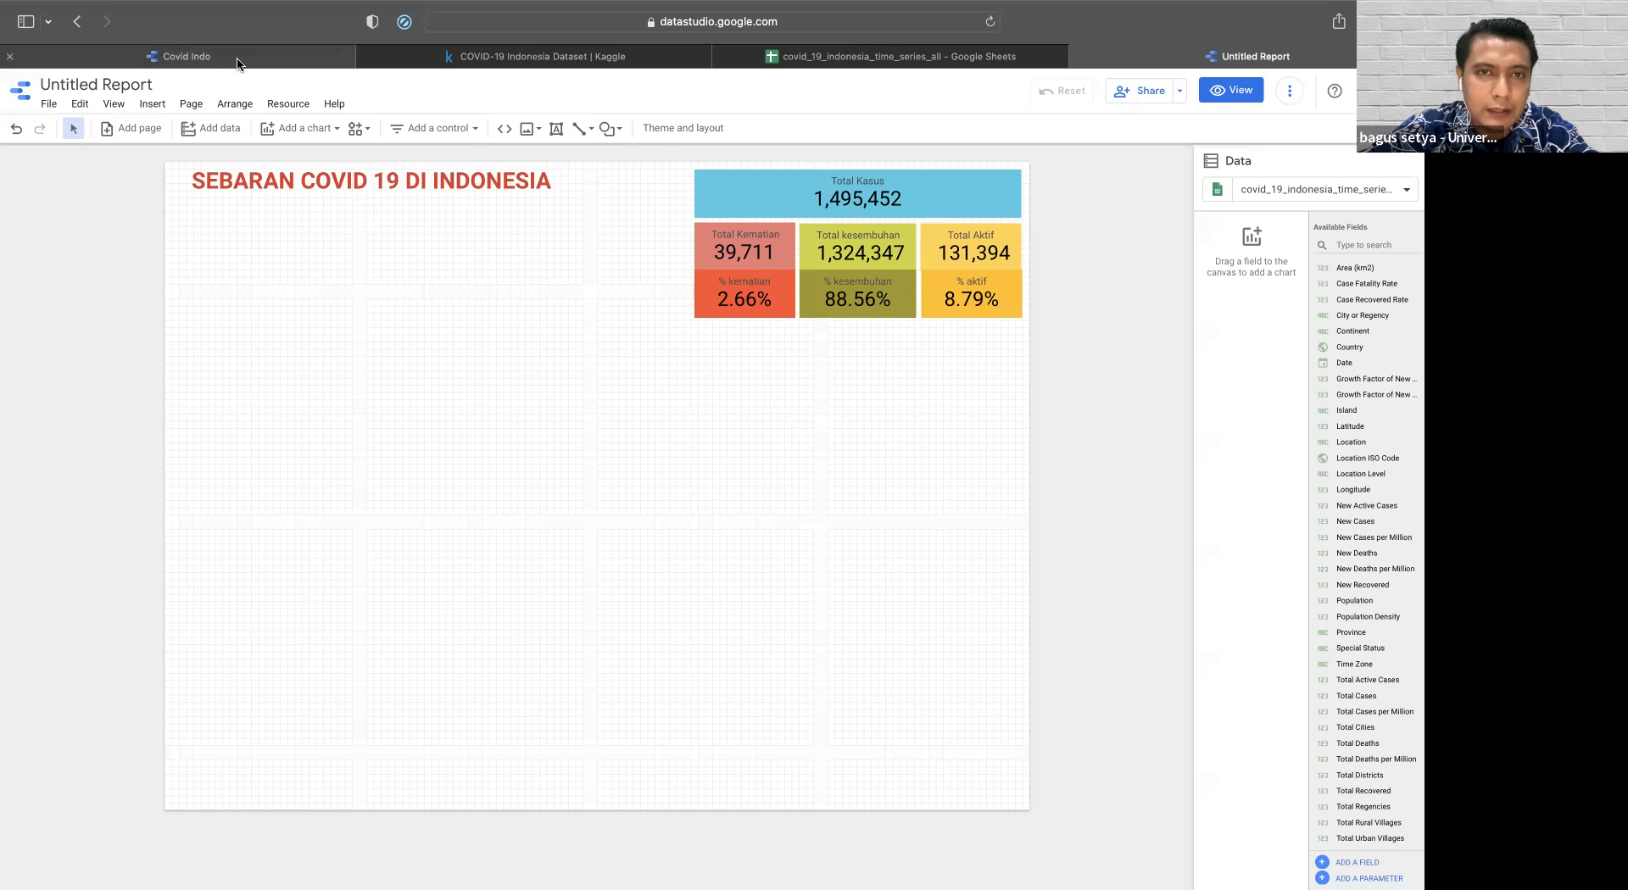
- Insert a horizontal bar chart beneath the percentage scorecards and widen it to span the full width of the scorecard block
{"action": "left_click", "coordinate": [325, 134]}
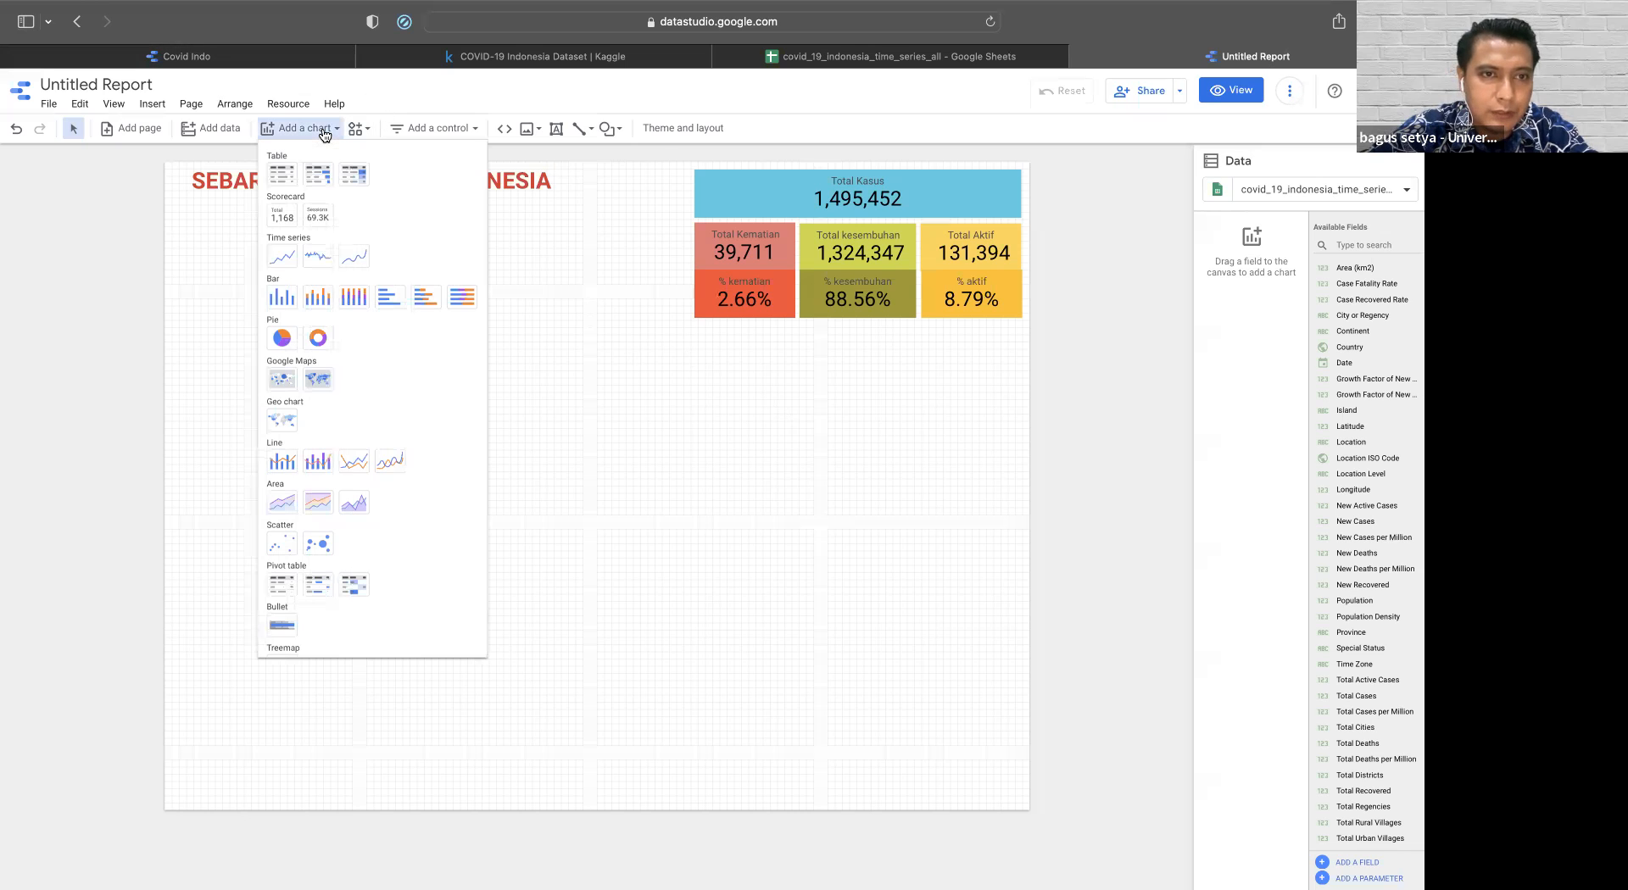
{"action": "left_click", "coordinate": [387, 299]}
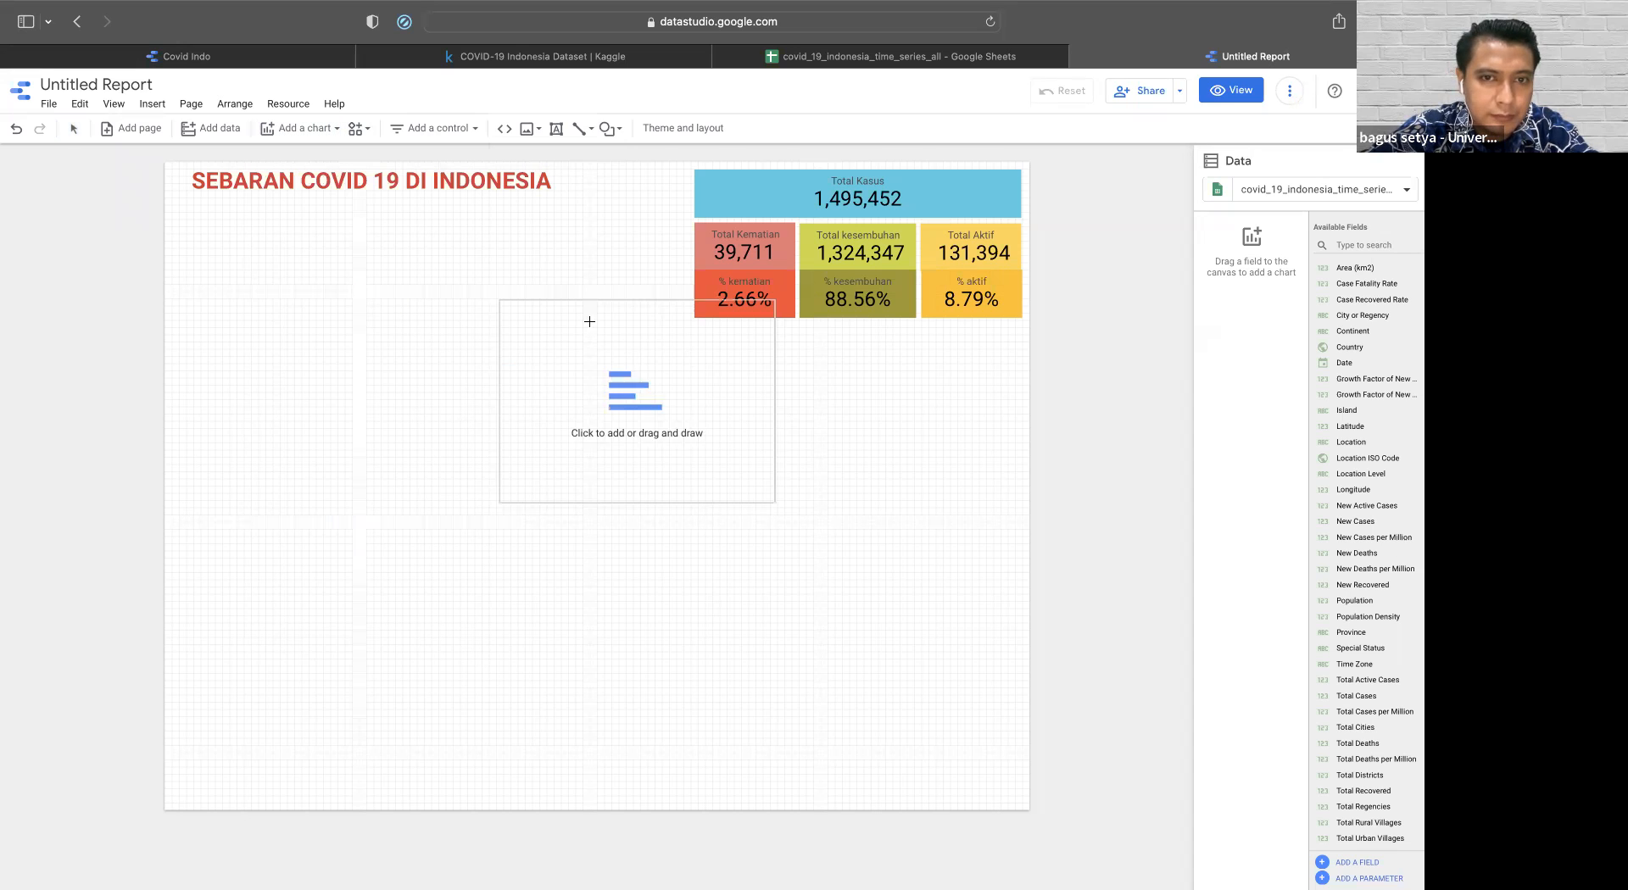
{"action": "left_click", "coordinate": [696, 344]}
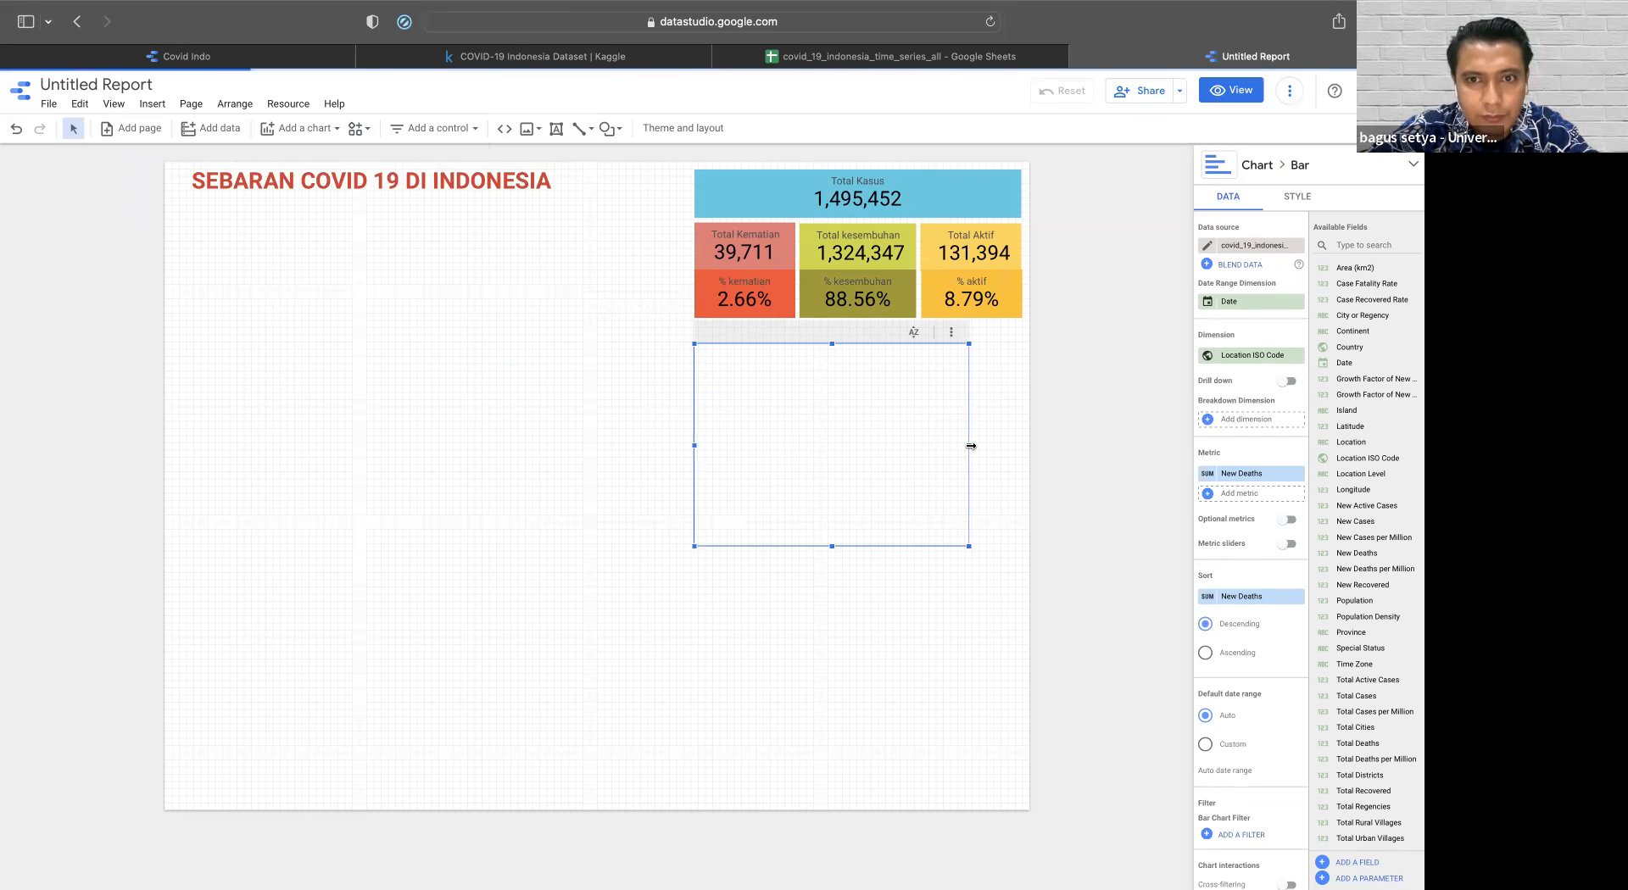
{"action": "left_click_drag", "start_coordinate": [971, 446], "coordinate": [1020, 445]}
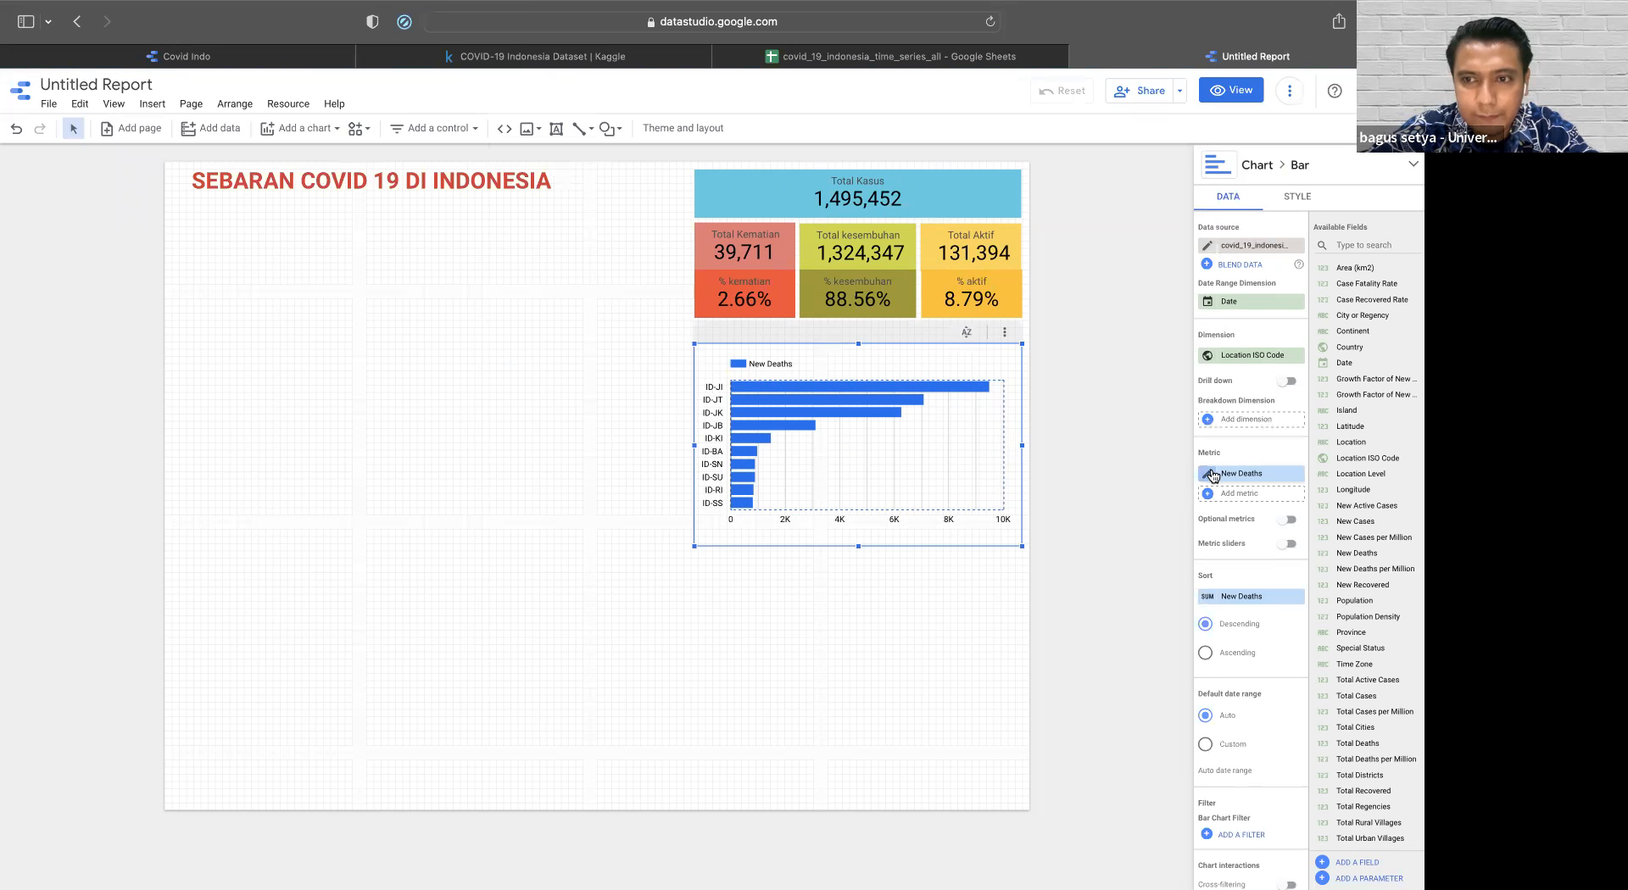
{"action": "left_click", "coordinate": [1236, 476]}
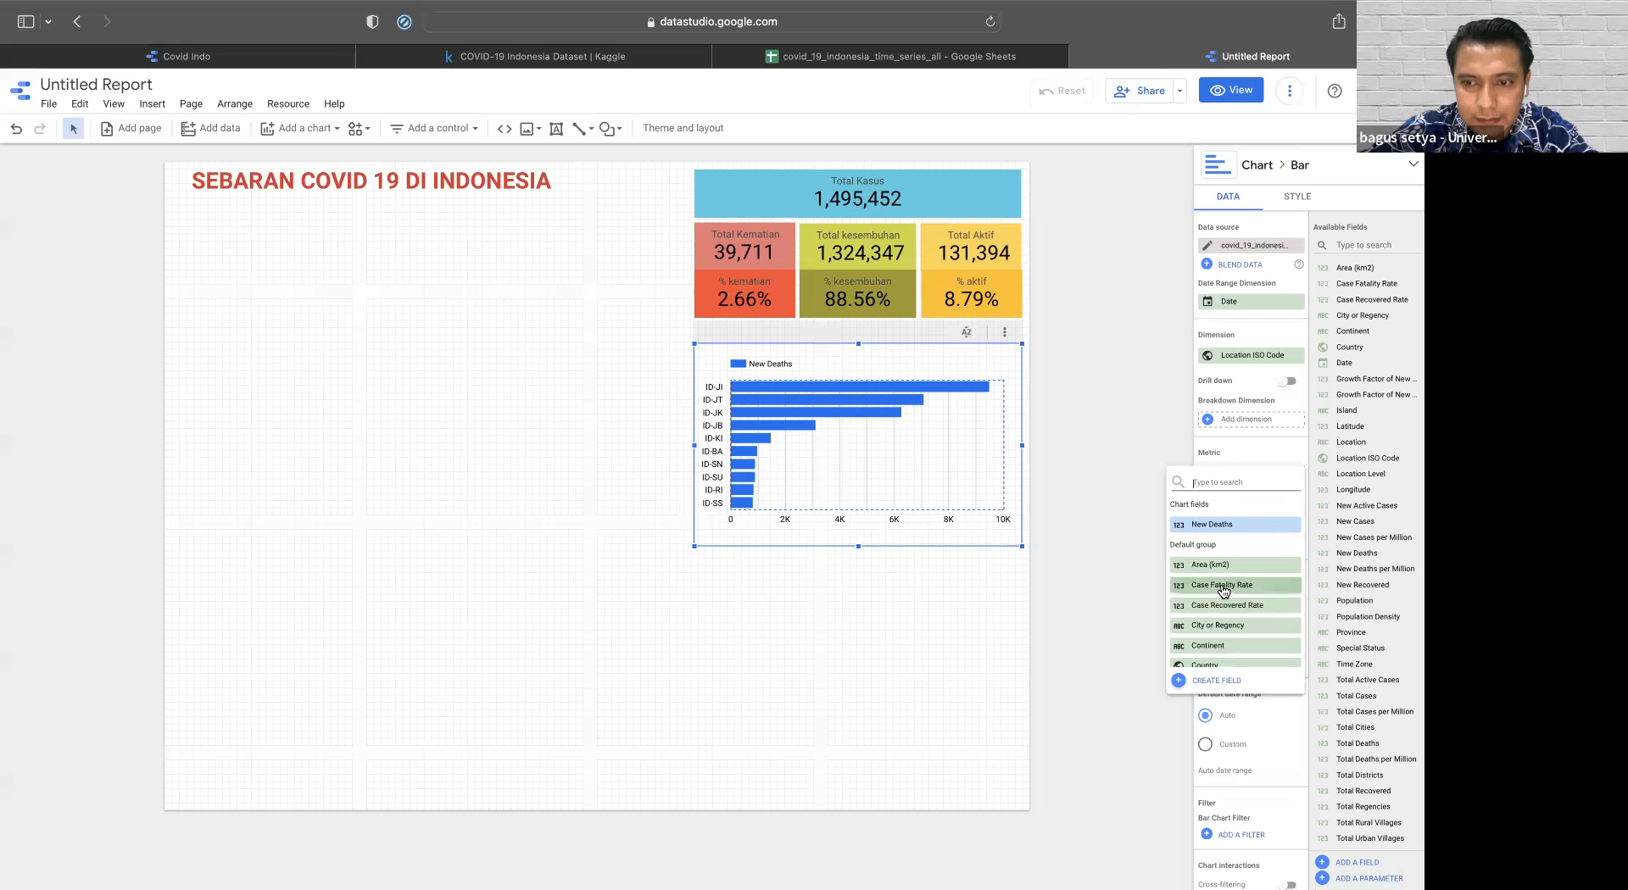
{"action": "scroll", "coordinate": [1223, 591], "scroll_direction": "down", "scroll_amount": 3}
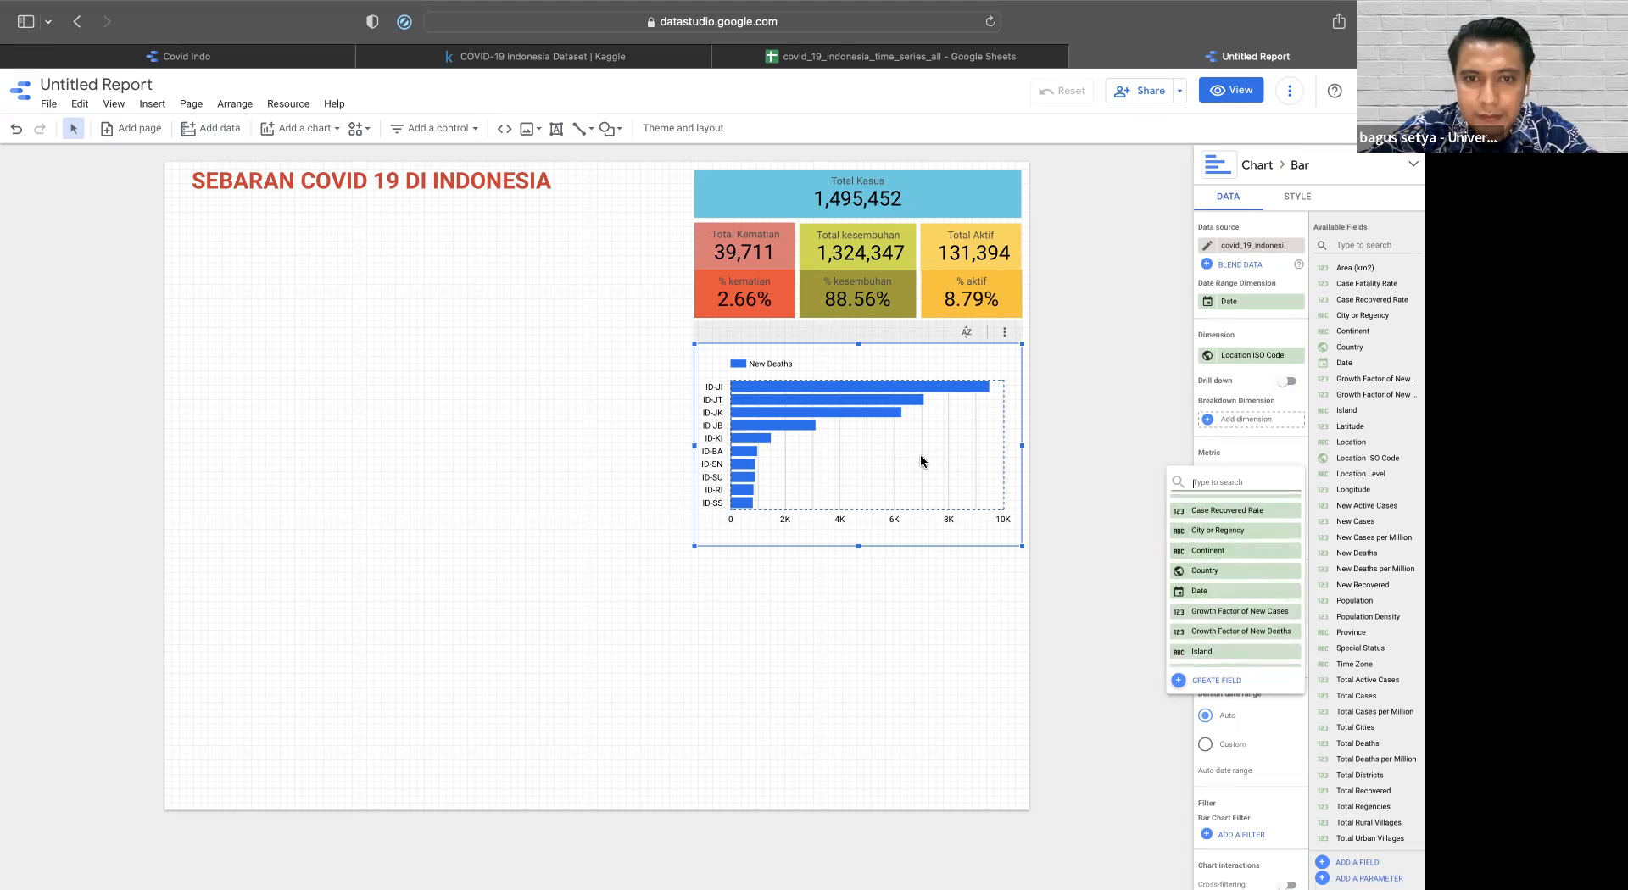
{"action": "left_click", "coordinate": [1263, 358]}
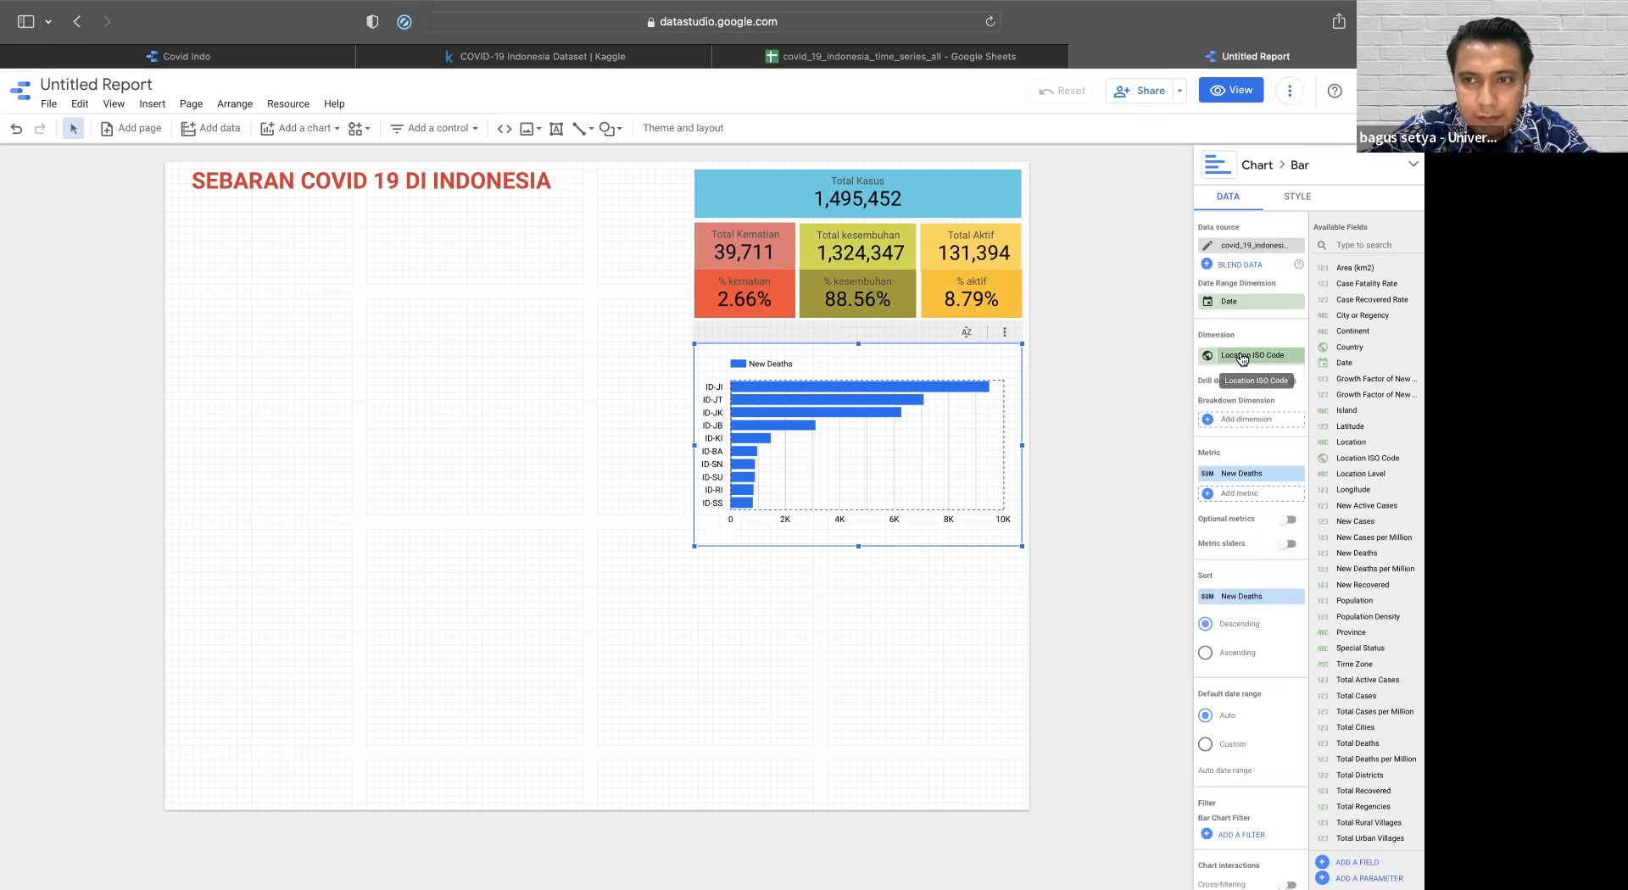
- Set the bar chart's dimension to Province and enlarge the chart to the page's right edge and slightly downward
{"action": "left_click", "coordinate": [1242, 358]}
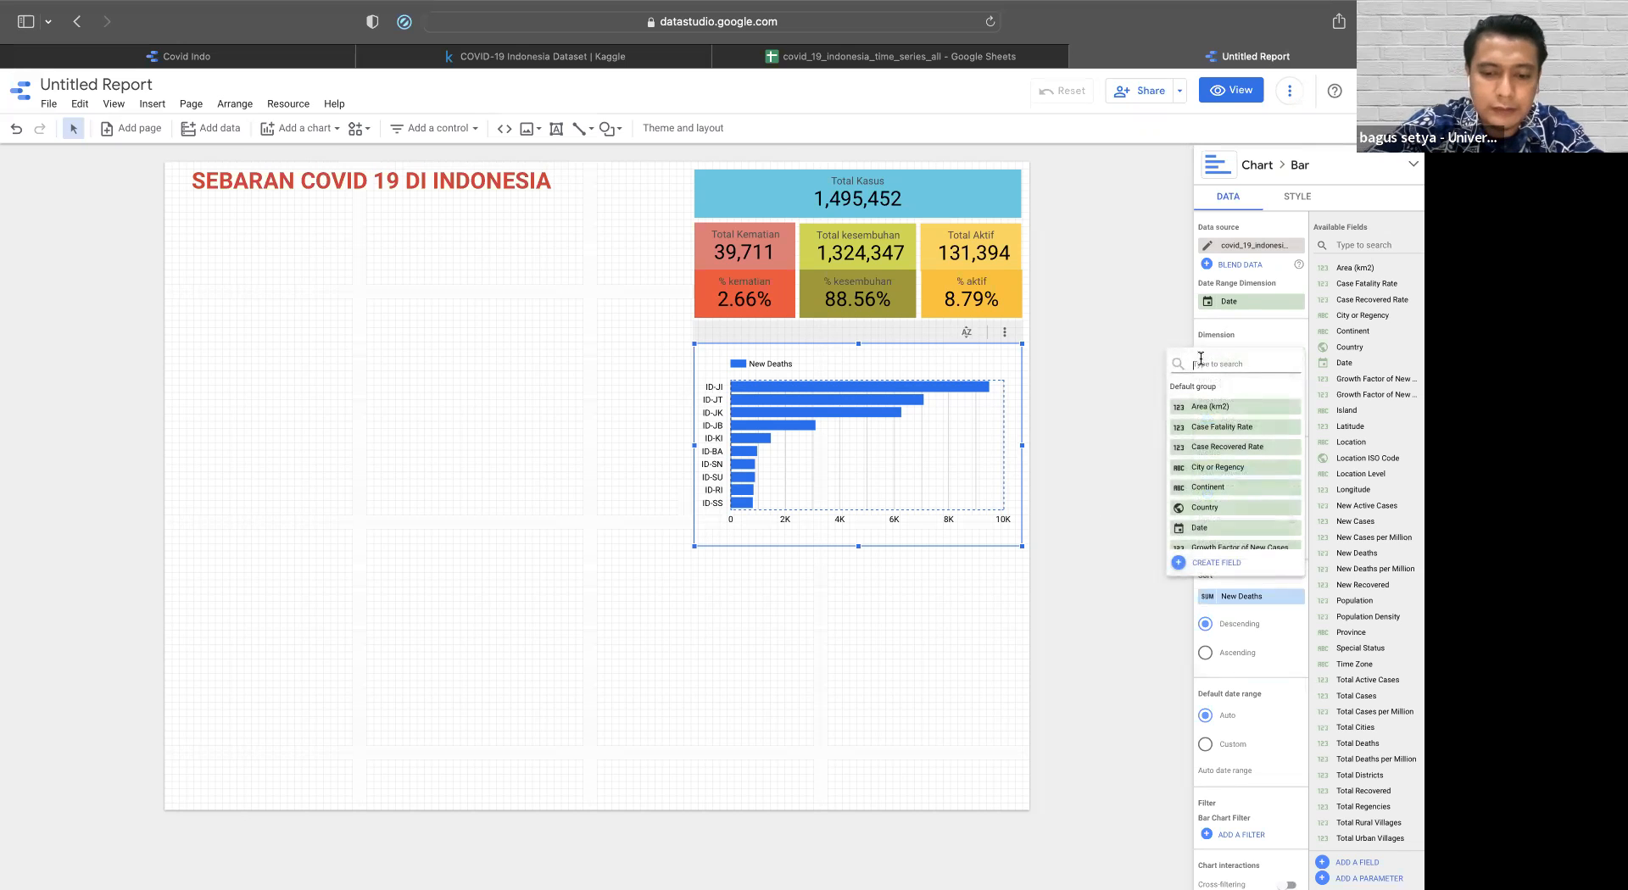
{"action": "type", "text": "pro"}
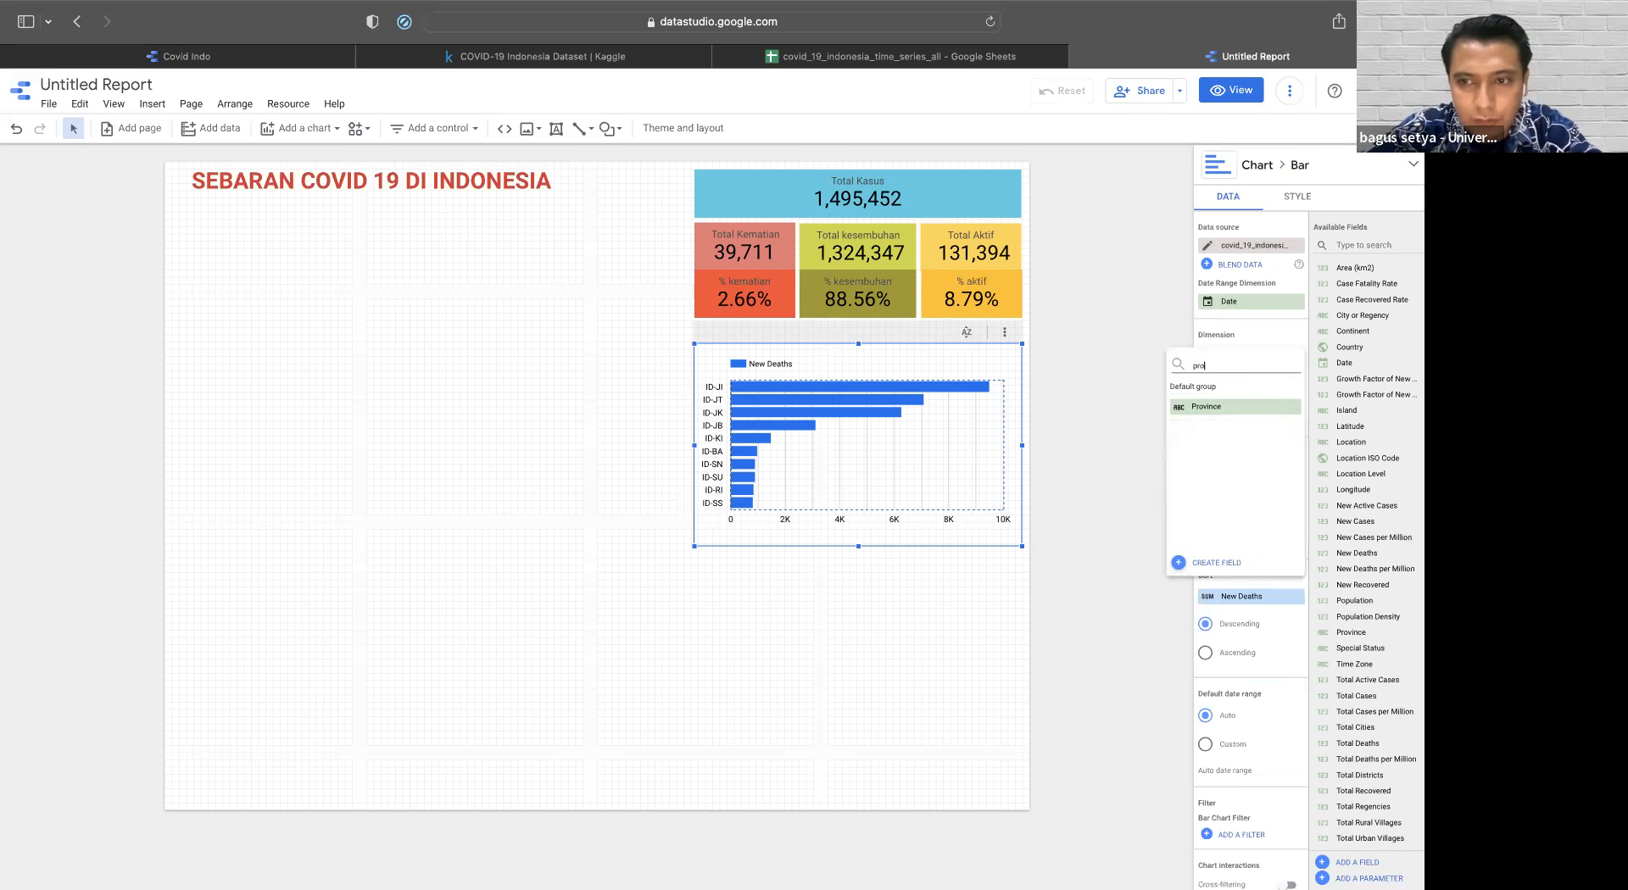
{"action": "left_click", "coordinate": [1221, 407]}
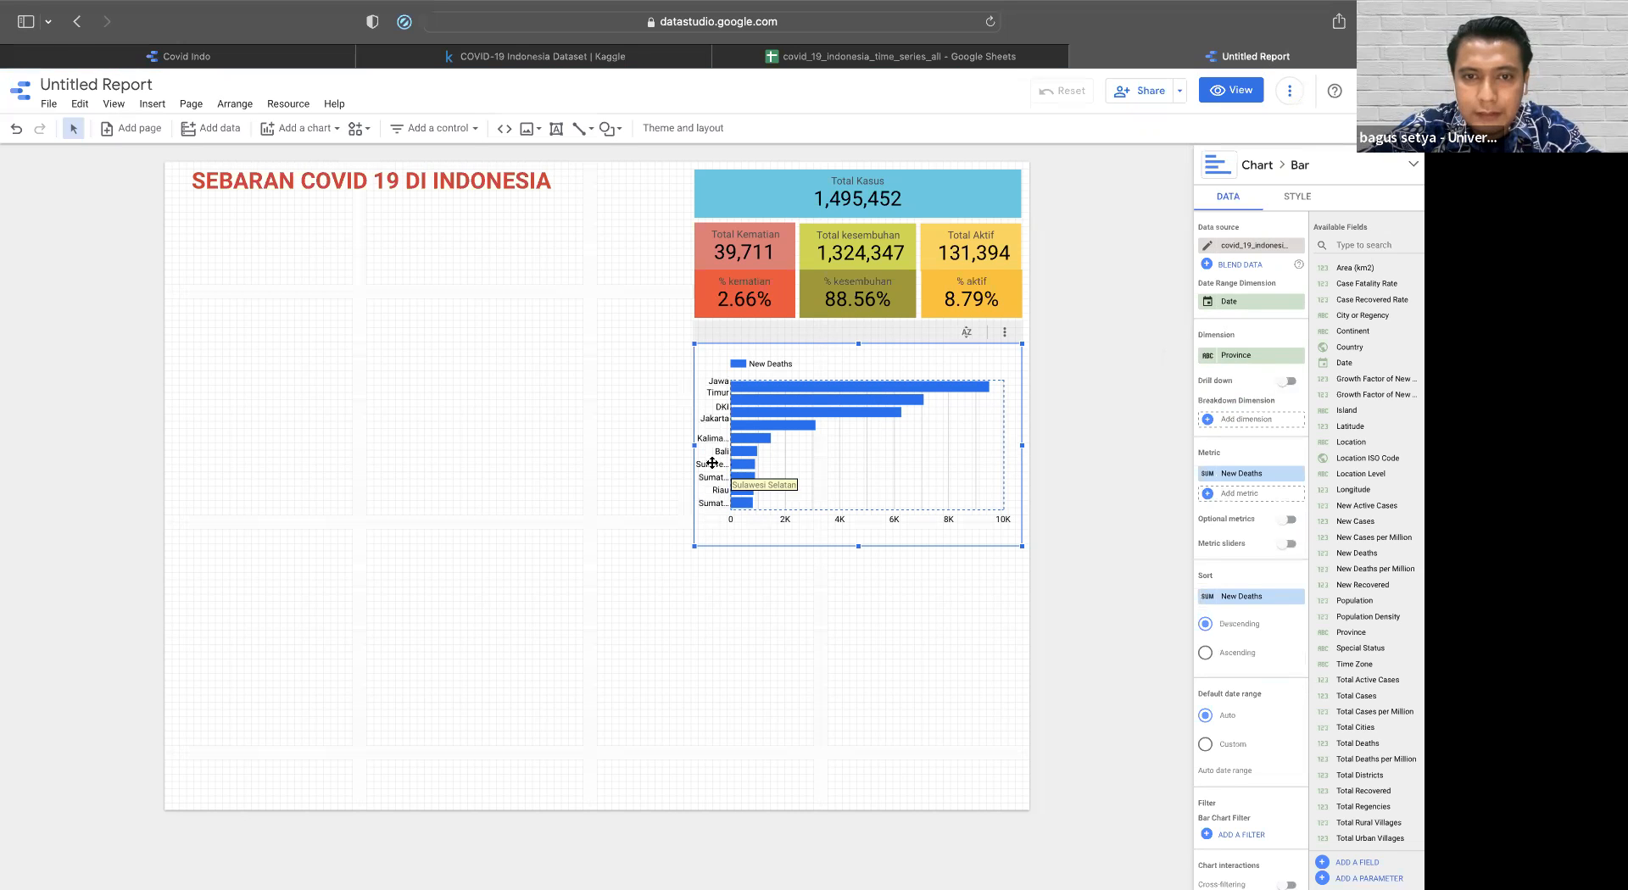
{"action": "left_click_drag", "start_coordinate": [1024, 444], "coordinate": [1029, 440]}
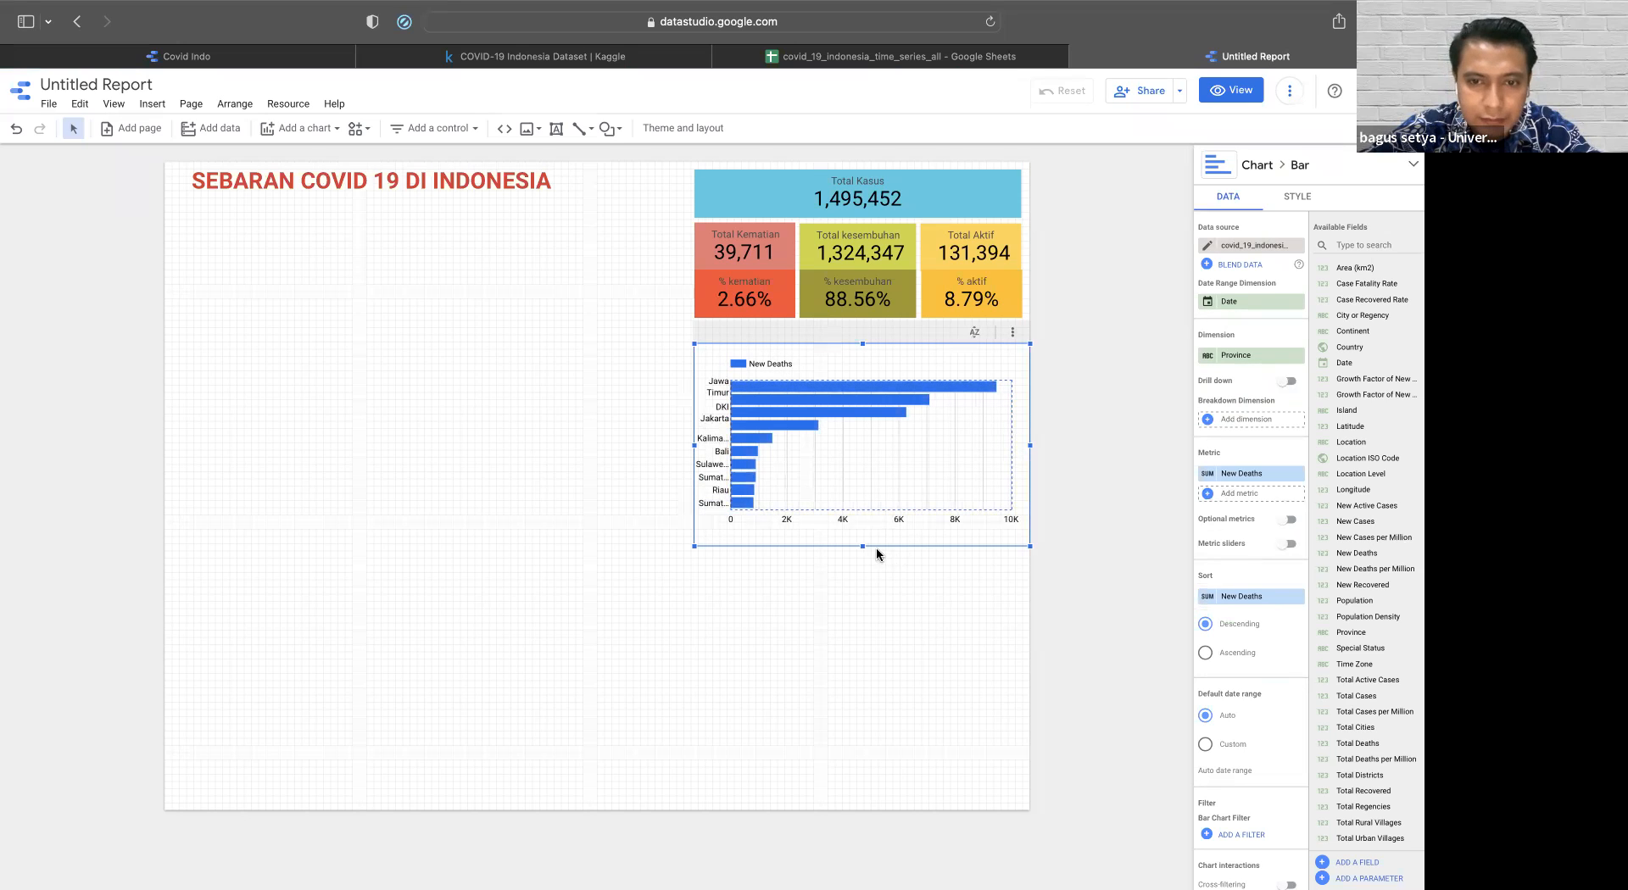
{"action": "left_click_drag", "start_coordinate": [862, 546], "coordinate": [864, 573]}
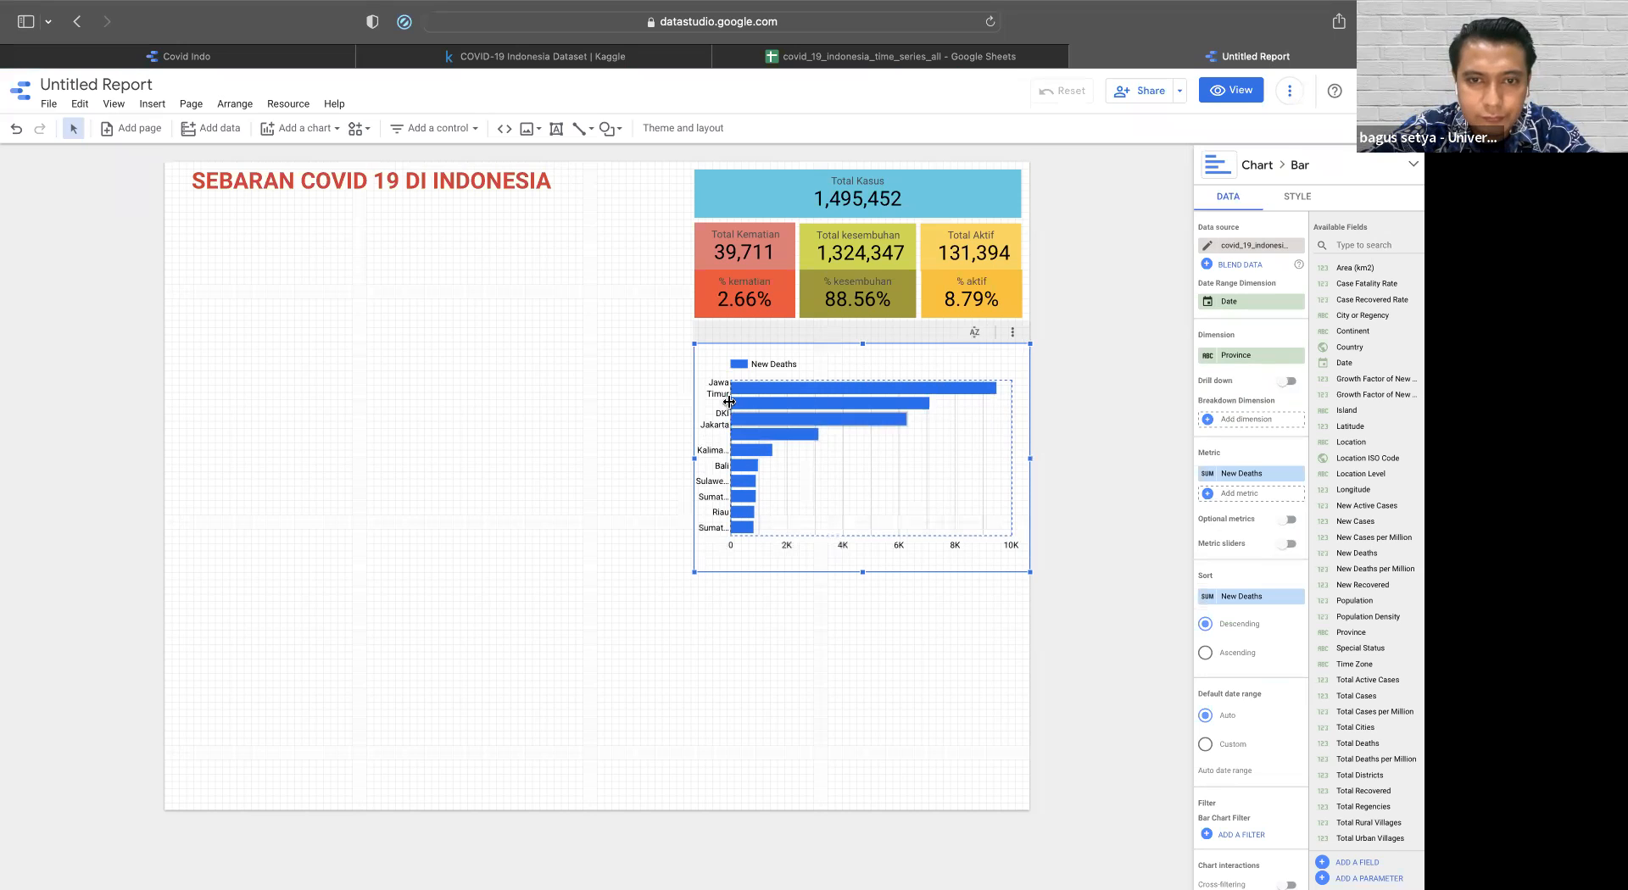
{"action": "mouse_move", "coordinate": [785, 387]}
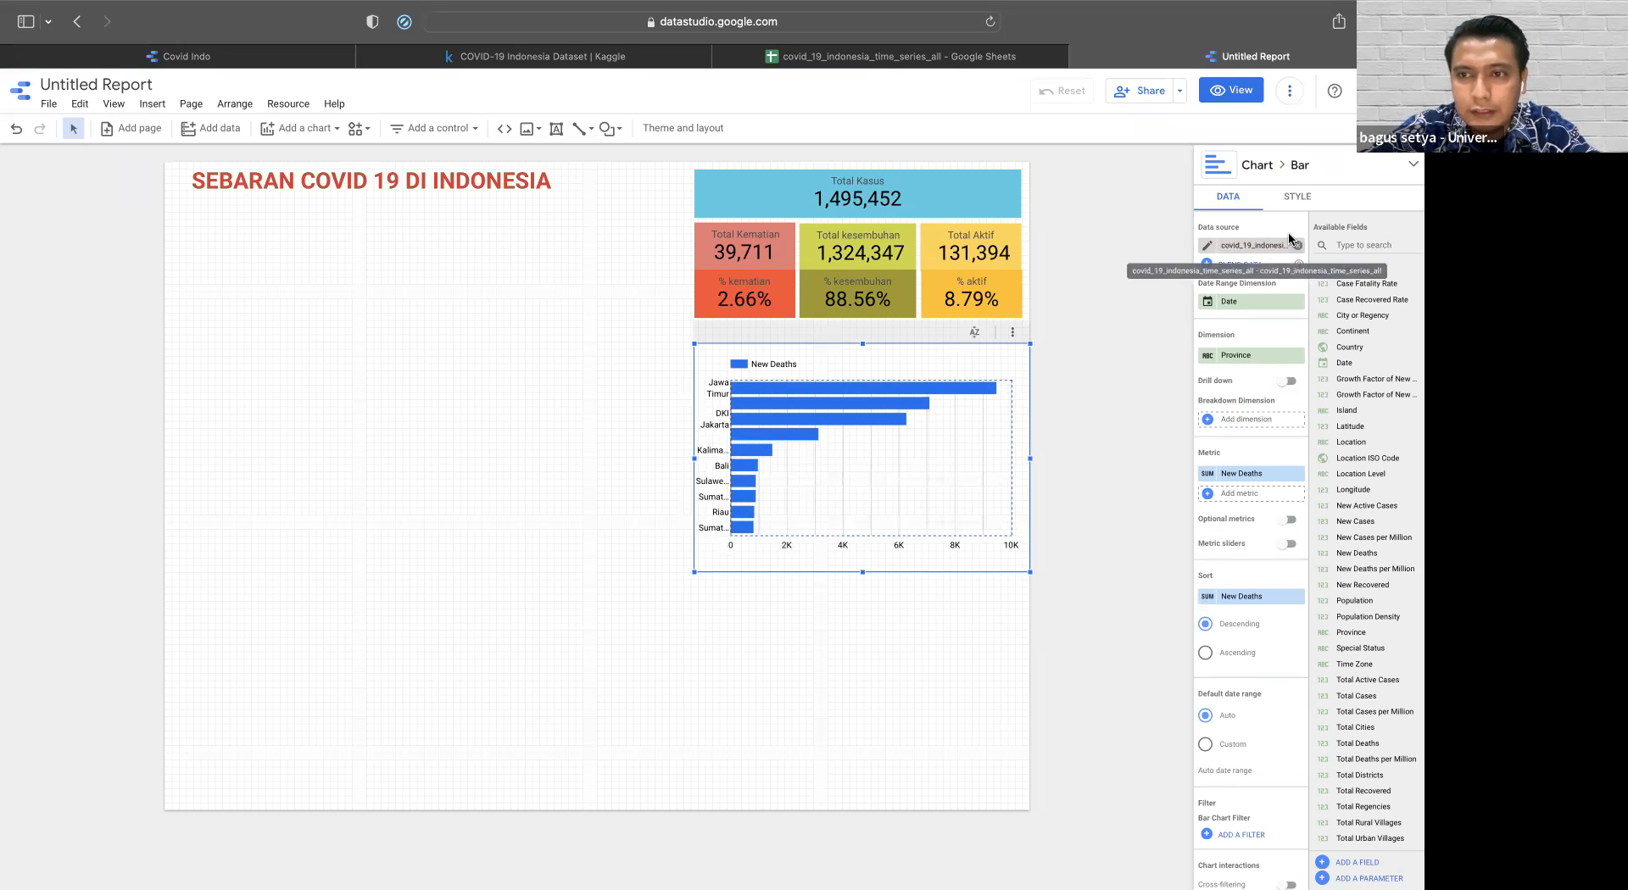
- Set the number of bars shown in the province chart to 15
{"action": "left_click", "coordinate": [1300, 198]}
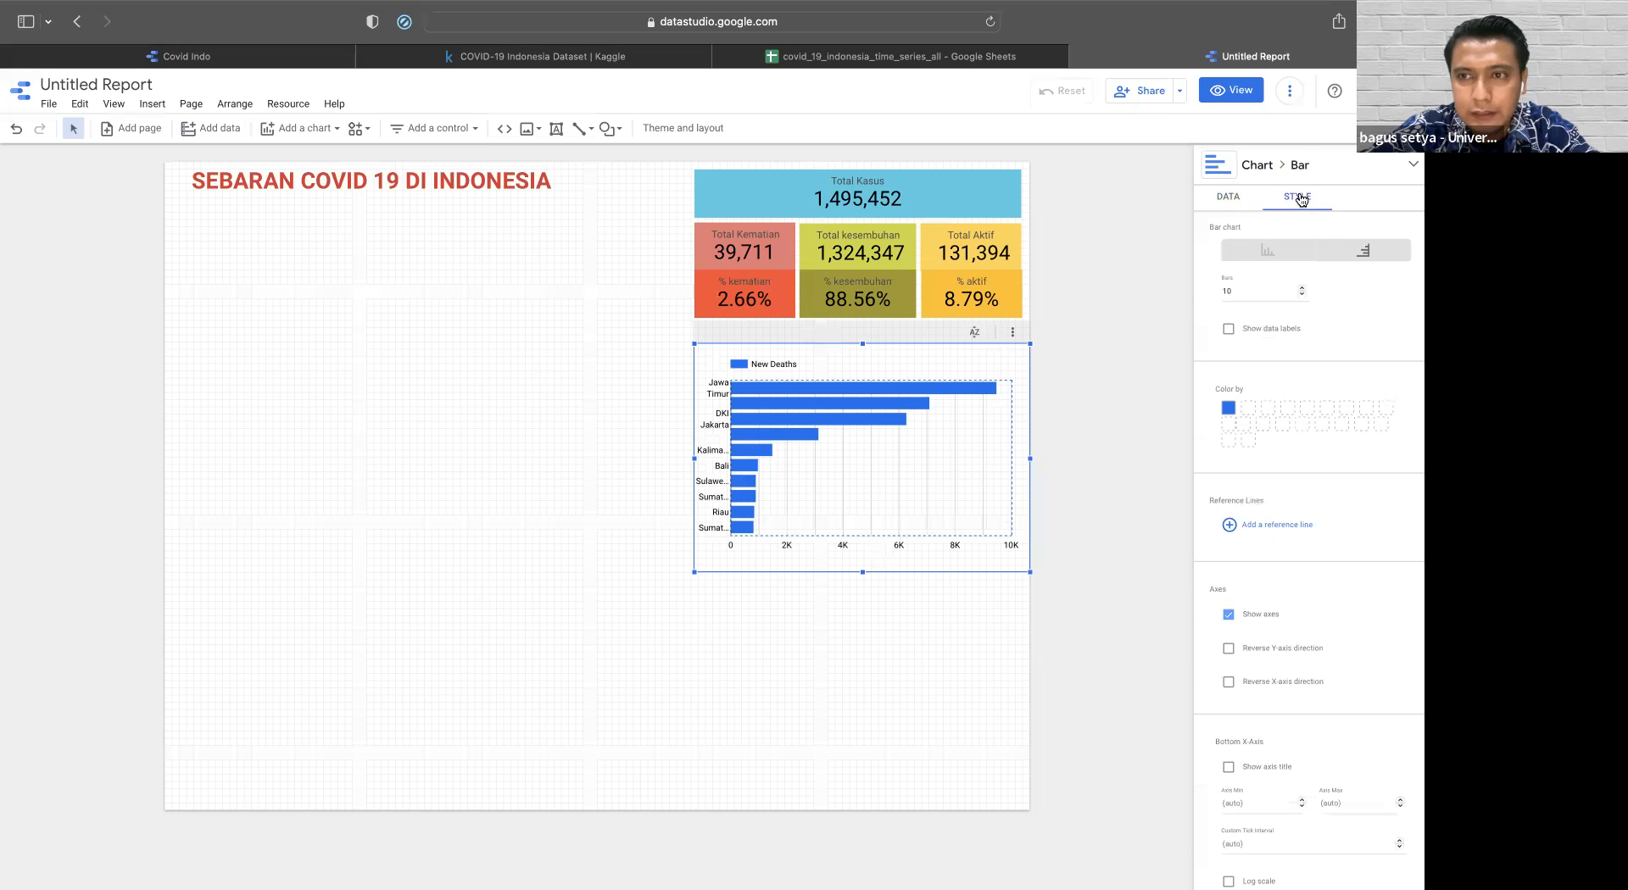
{"action": "double_click", "coordinate": [1227, 290]}
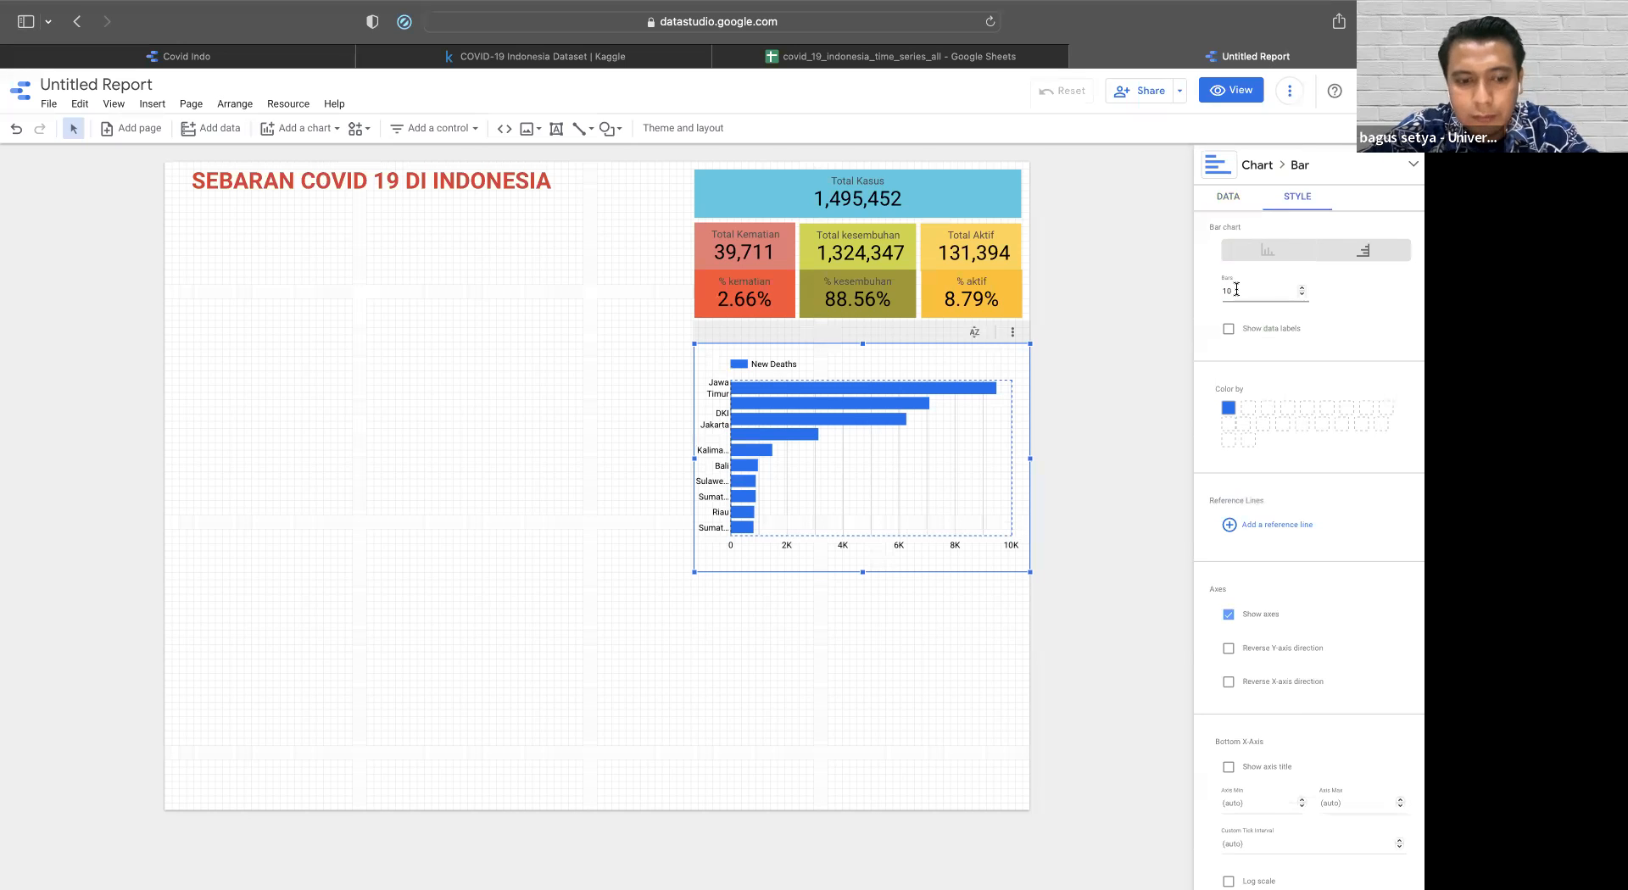
{"action": "key", "text": "BackSpace"}
{"action": "type", "text": "5"}
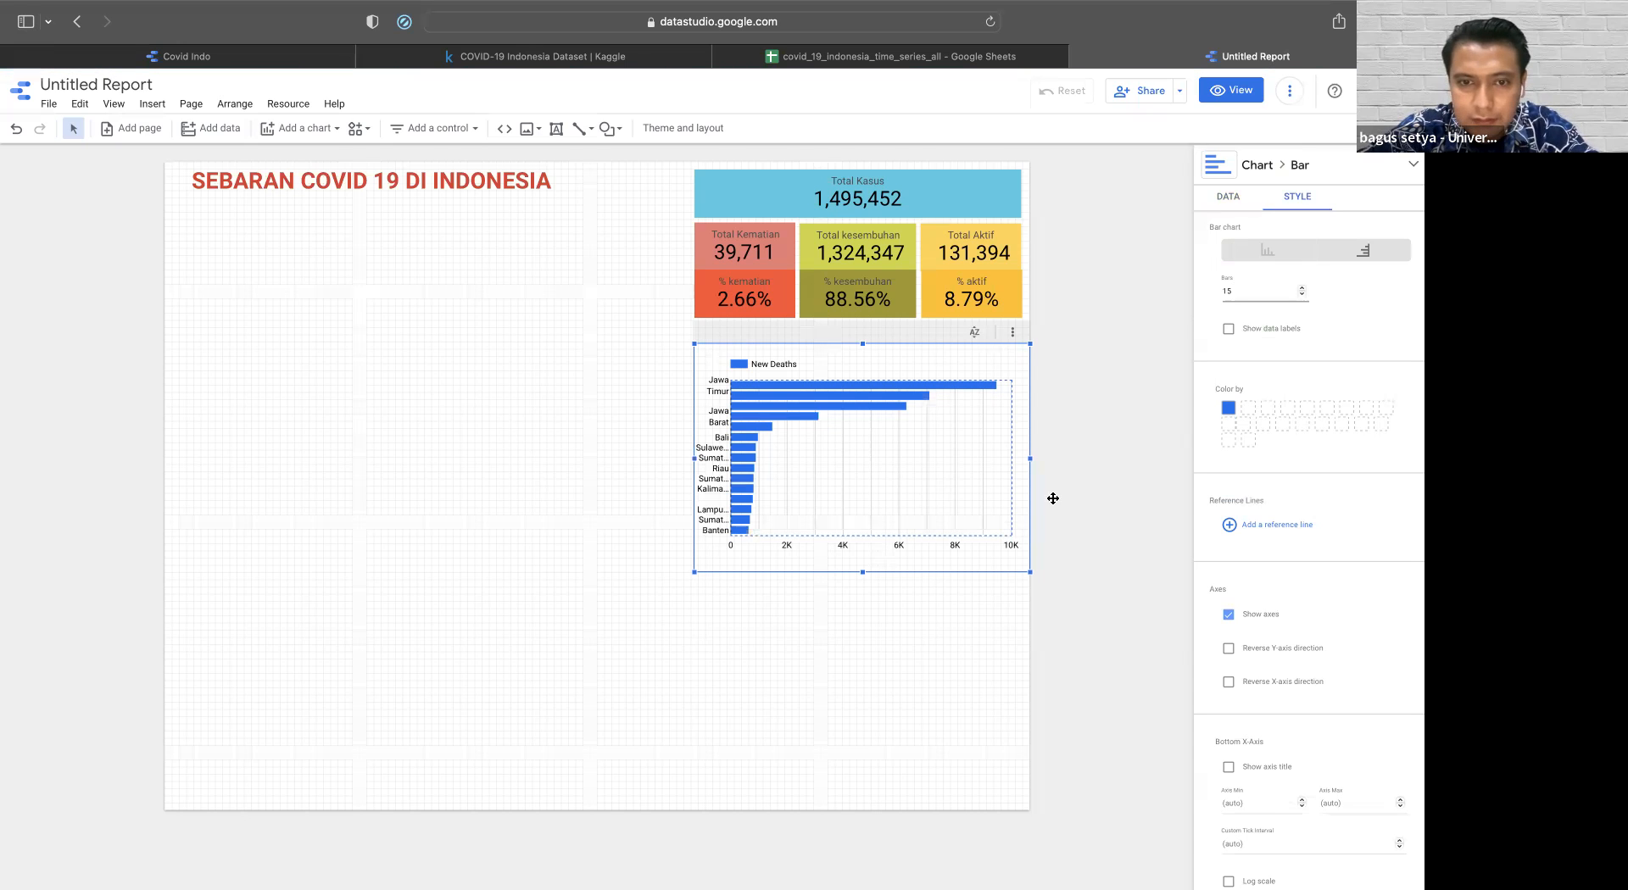
- Extend the bar chart slightly further downward and recolour its New Deaths bars orange-red to match the % kematian scorecard
{"action": "left_click_drag", "start_coordinate": [864, 576], "coordinate": [863, 592]}
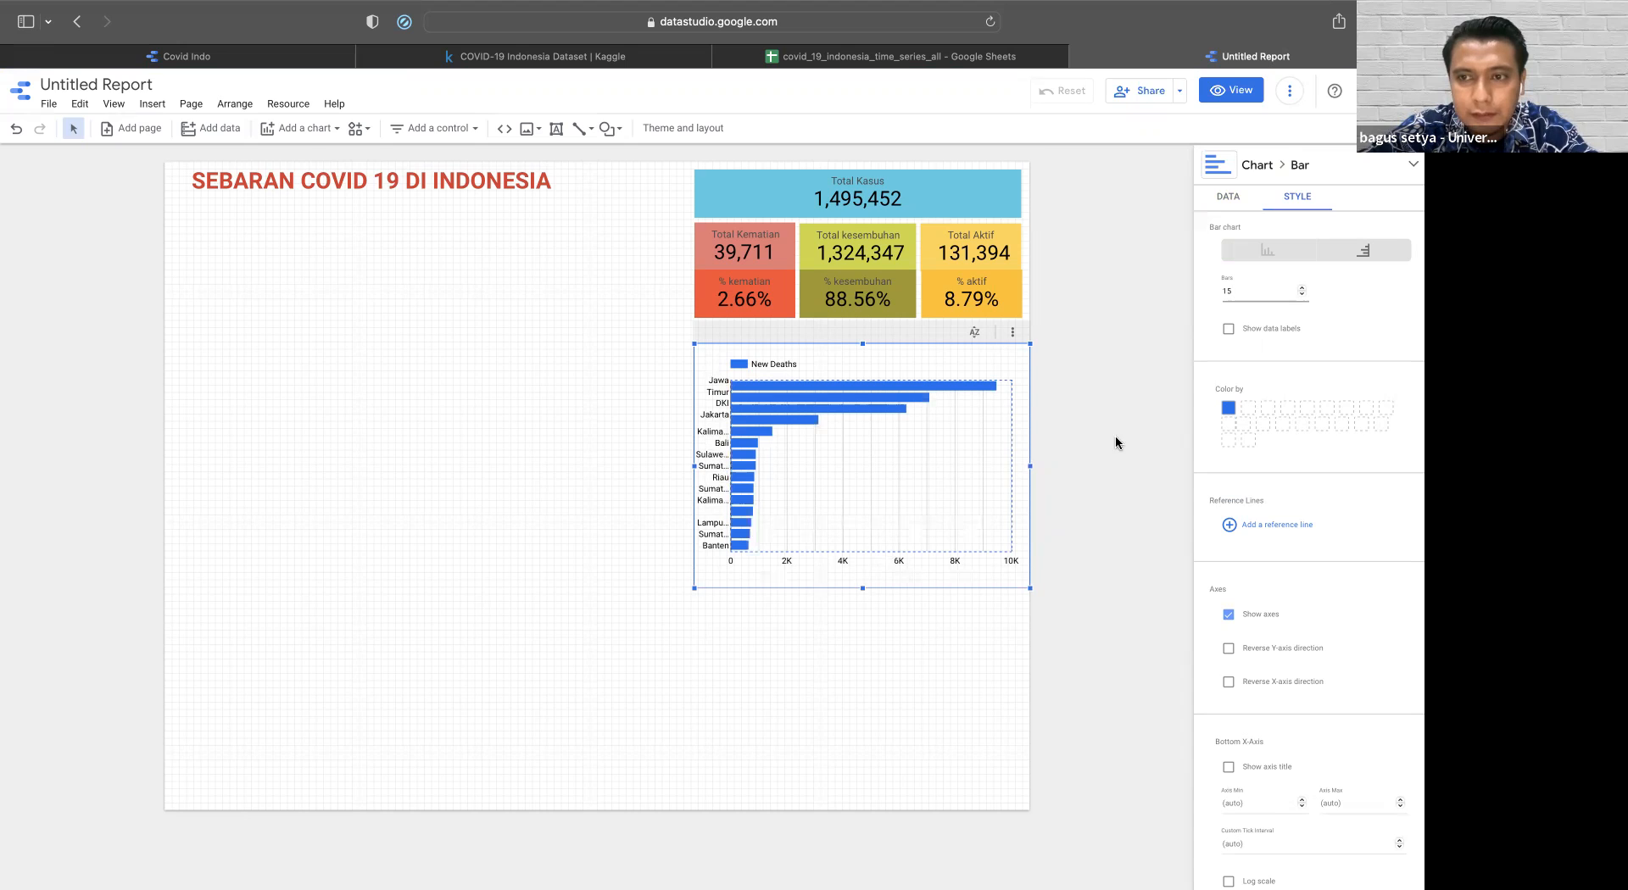
{"action": "left_click", "coordinate": [1228, 409]}
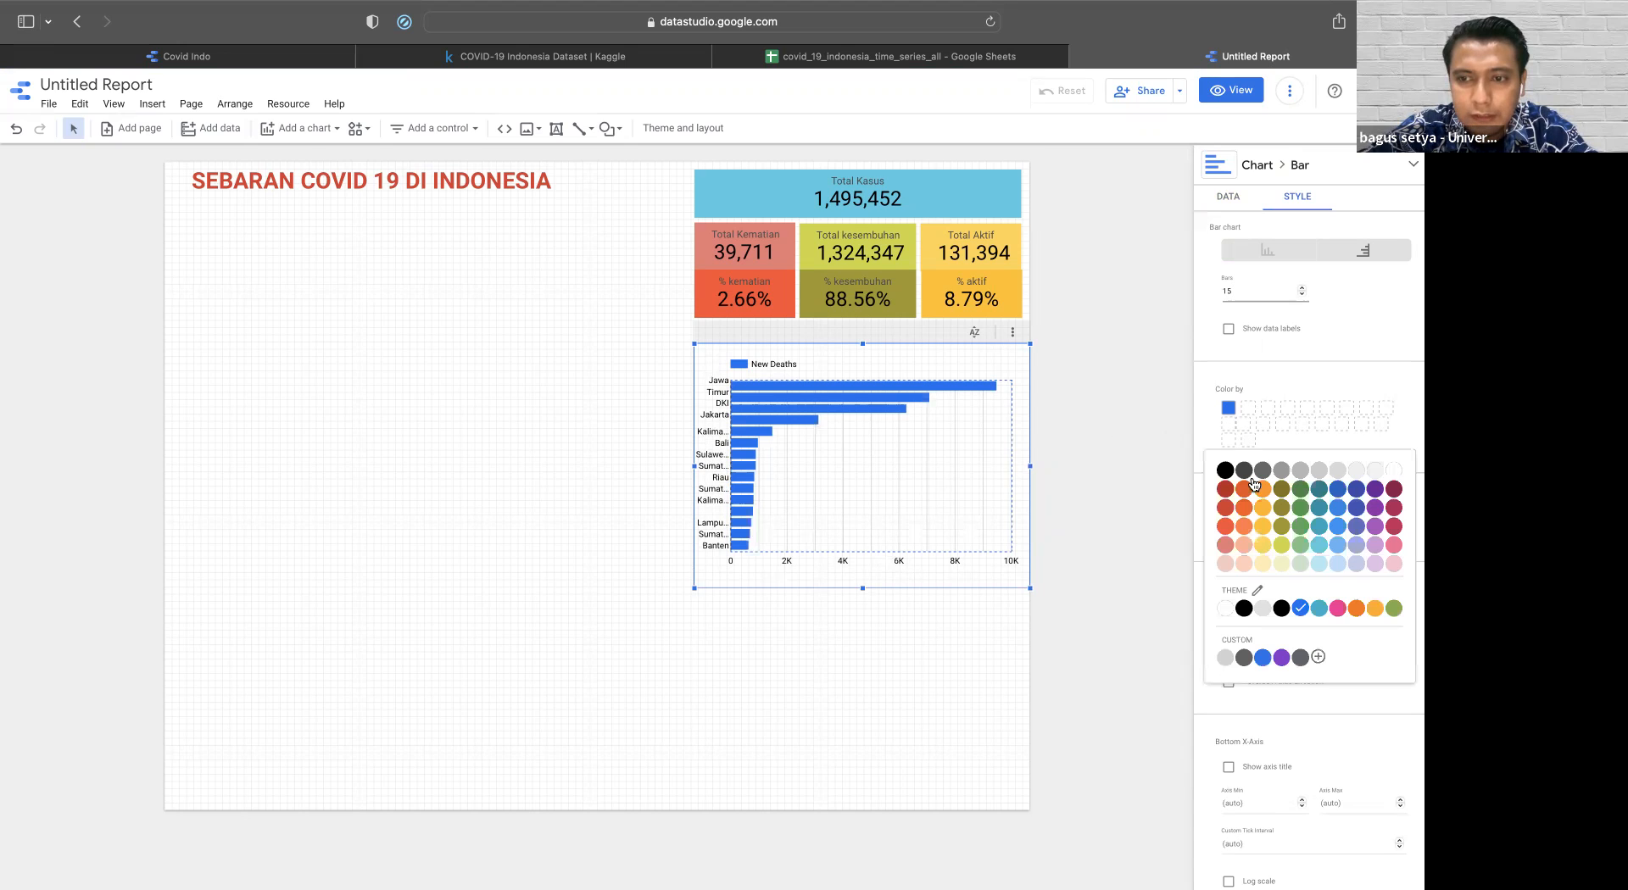
{"action": "left_click", "coordinate": [1227, 527]}
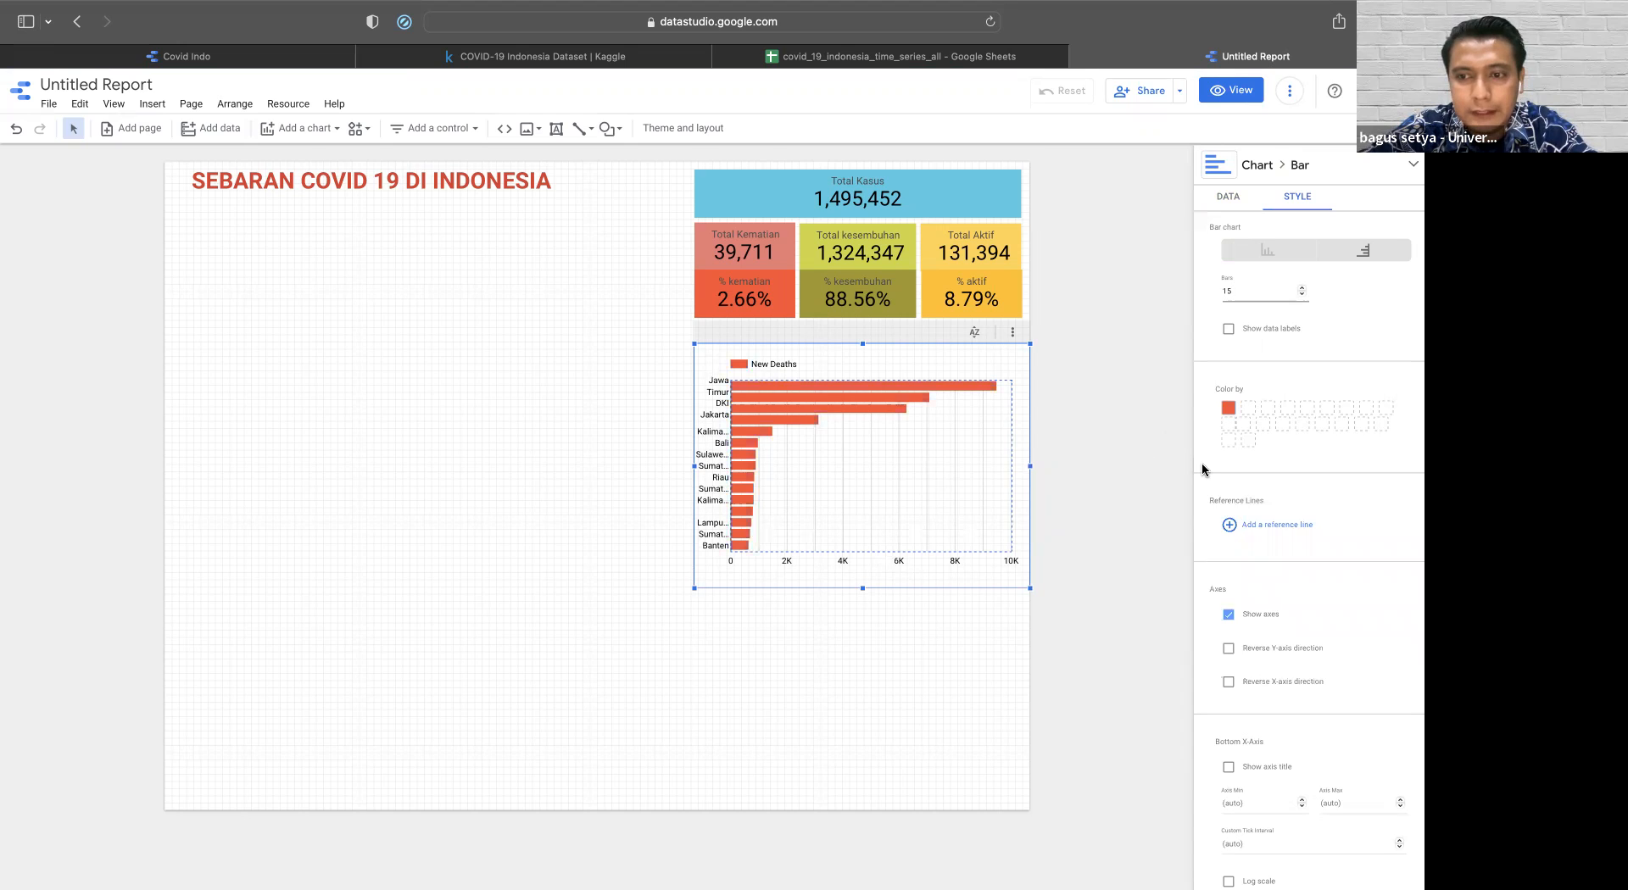
- Show data labels on the New Deaths bar chart and widen the space for its province names
{"action": "left_click", "coordinate": [1263, 330]}
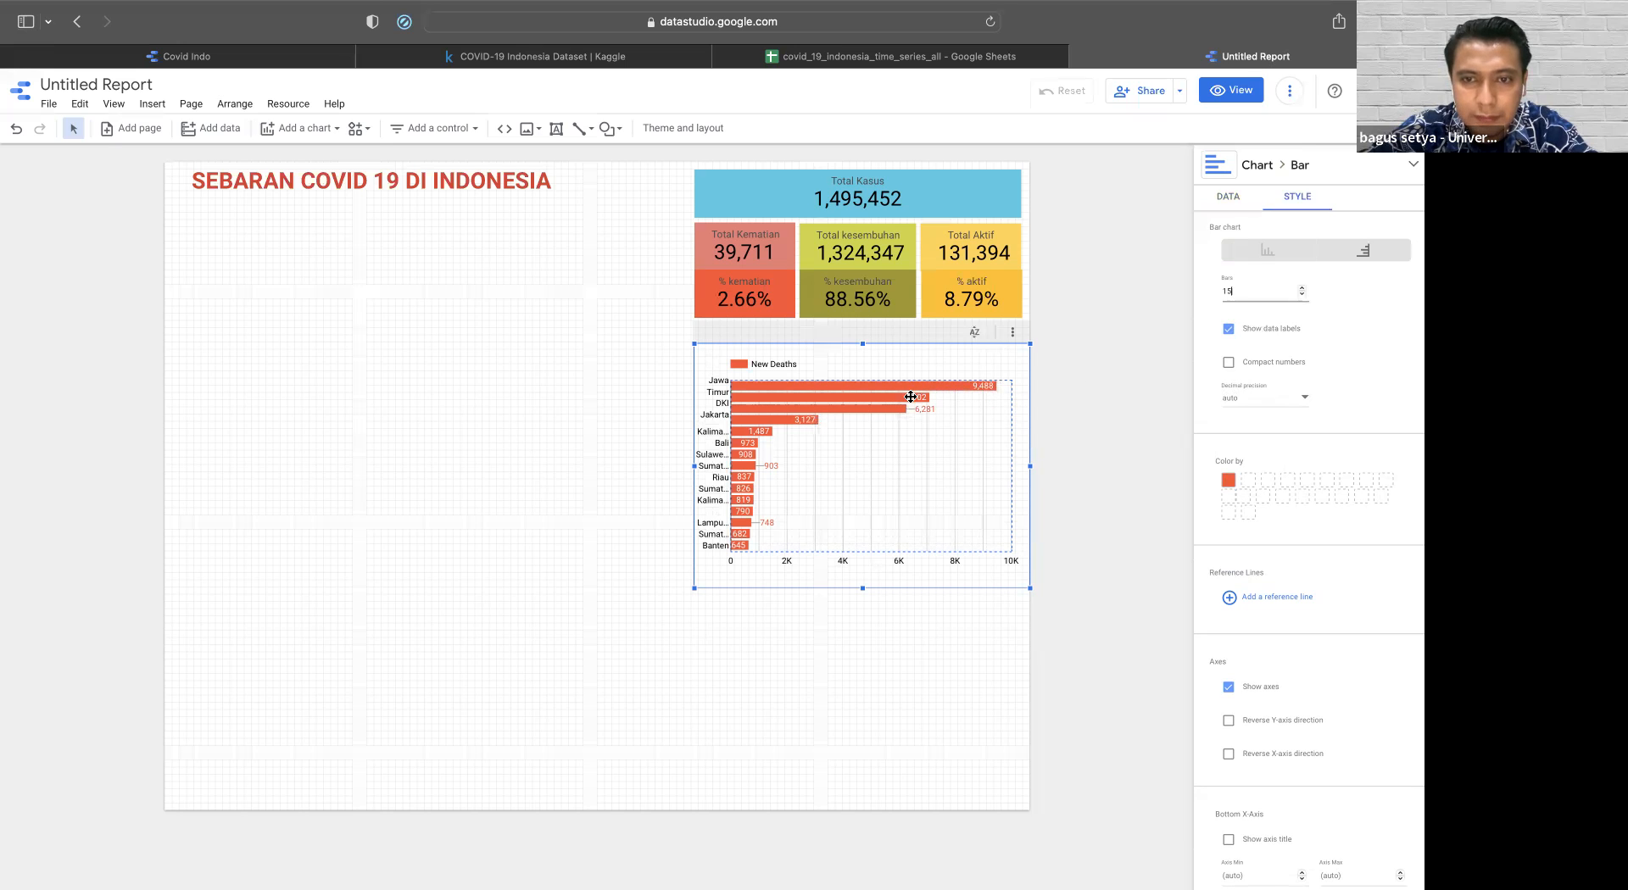
{"action": "mouse_move", "coordinate": [904, 395]}
{"action": "mouse_move", "coordinate": [695, 466]}
{"action": "left_mouse_down"}
{"action": "mouse_move", "coordinate": [523, 466]}
{"action": "mouse_move", "coordinate": [695, 461]}
{"action": "left_mouse_up"}
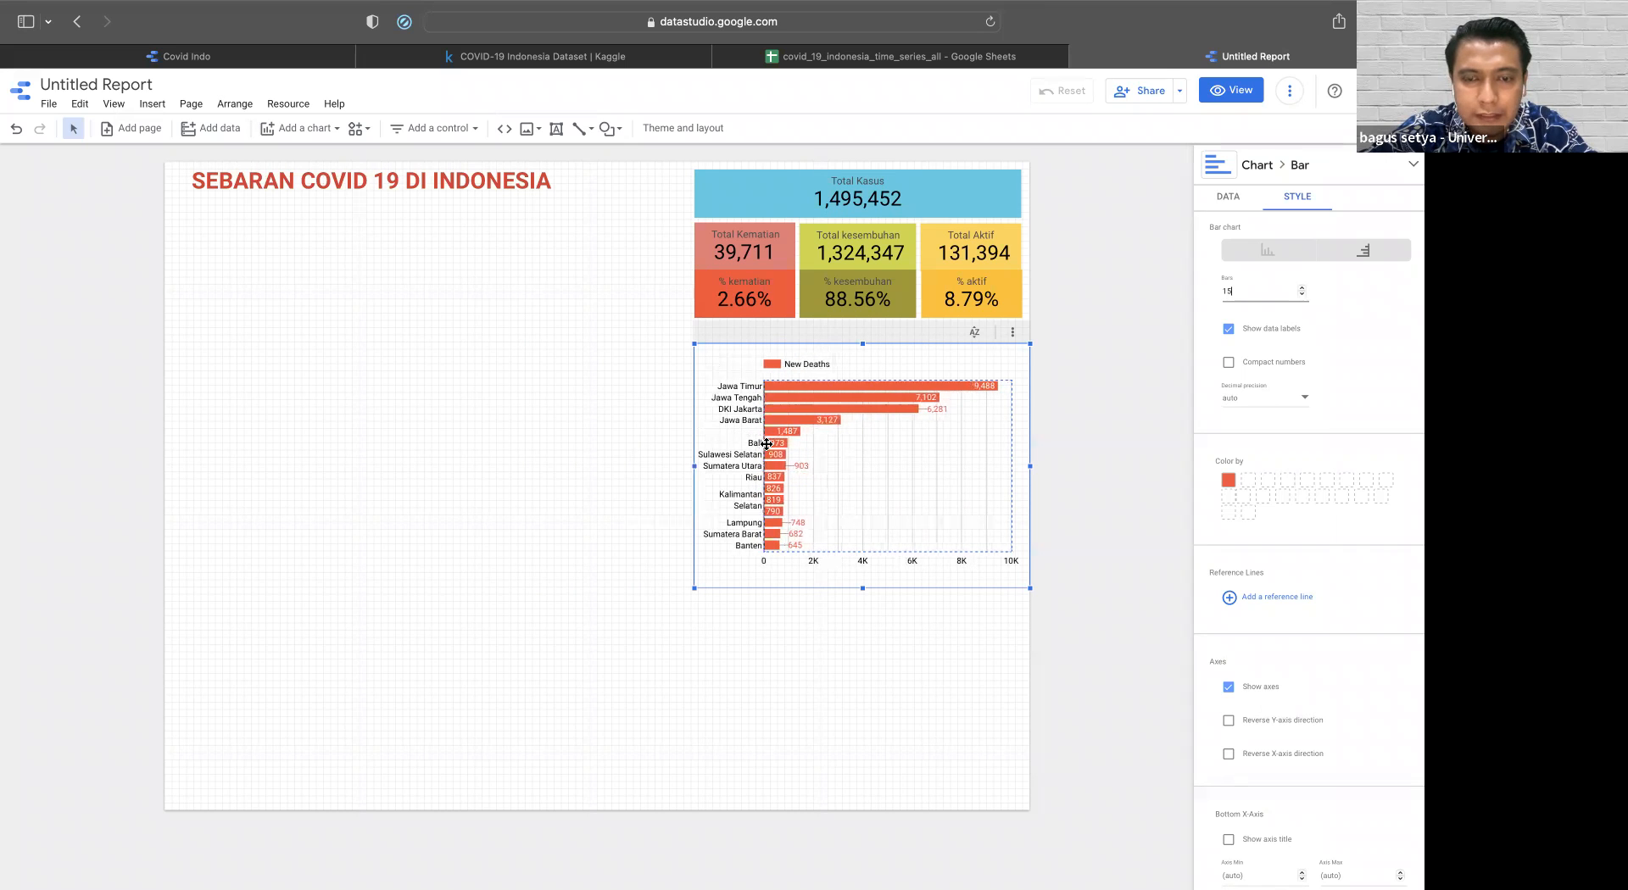
{"action": "mouse_move", "coordinate": [768, 444]}
{"action": "mouse_move", "coordinate": [790, 388]}
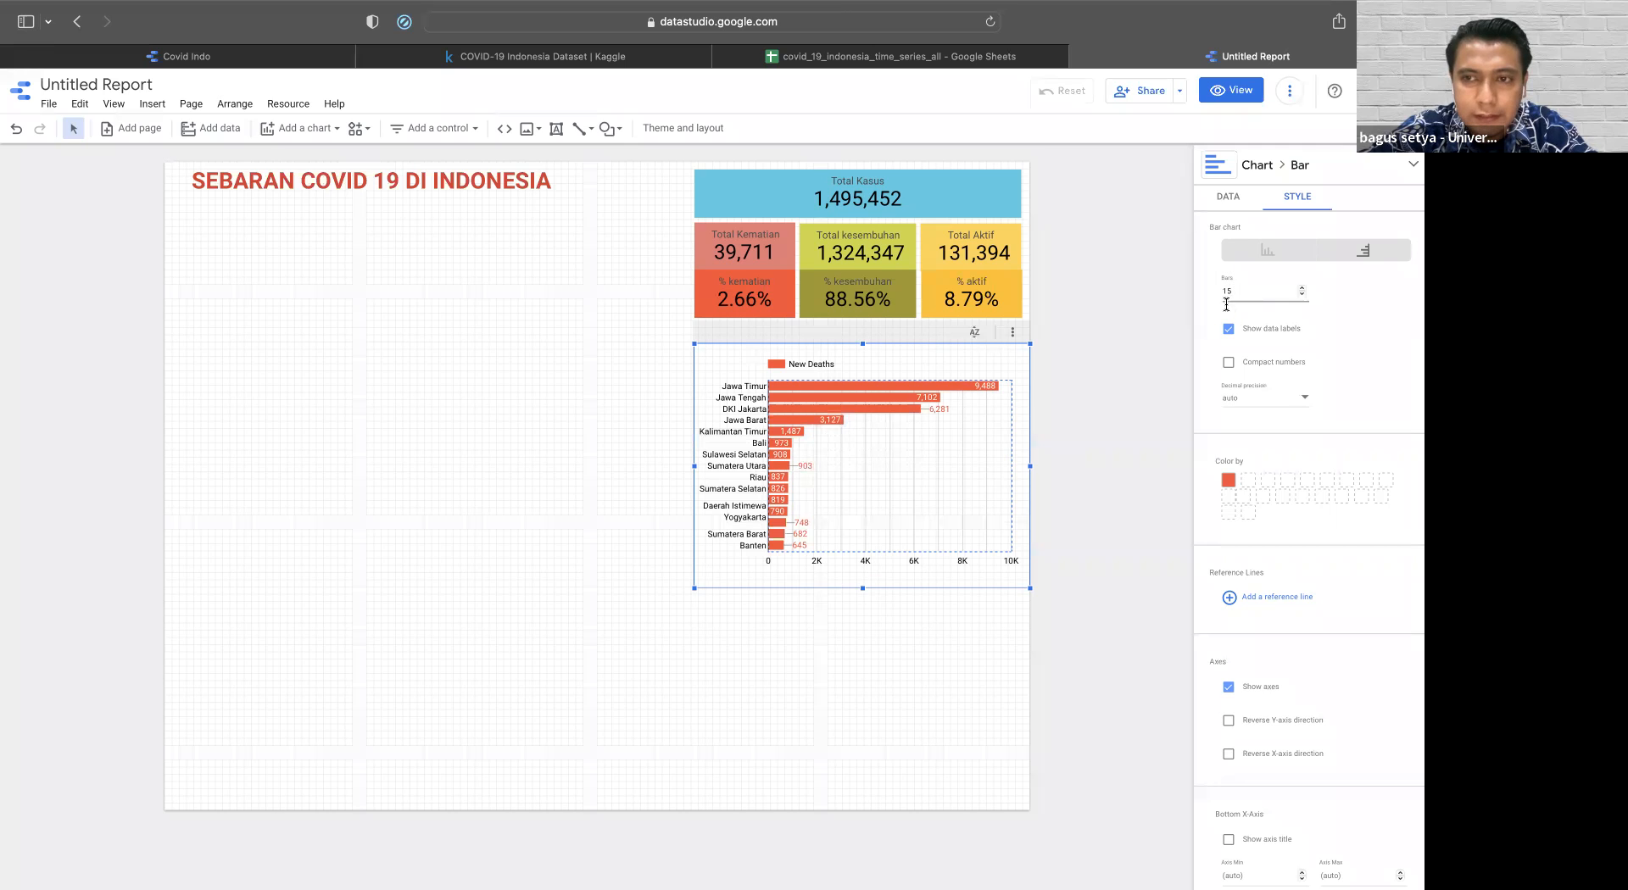
- Move the New Deaths bar chart up so it sits directly beneath the scorecards
{"action": "left_click", "coordinate": [1149, 373]}
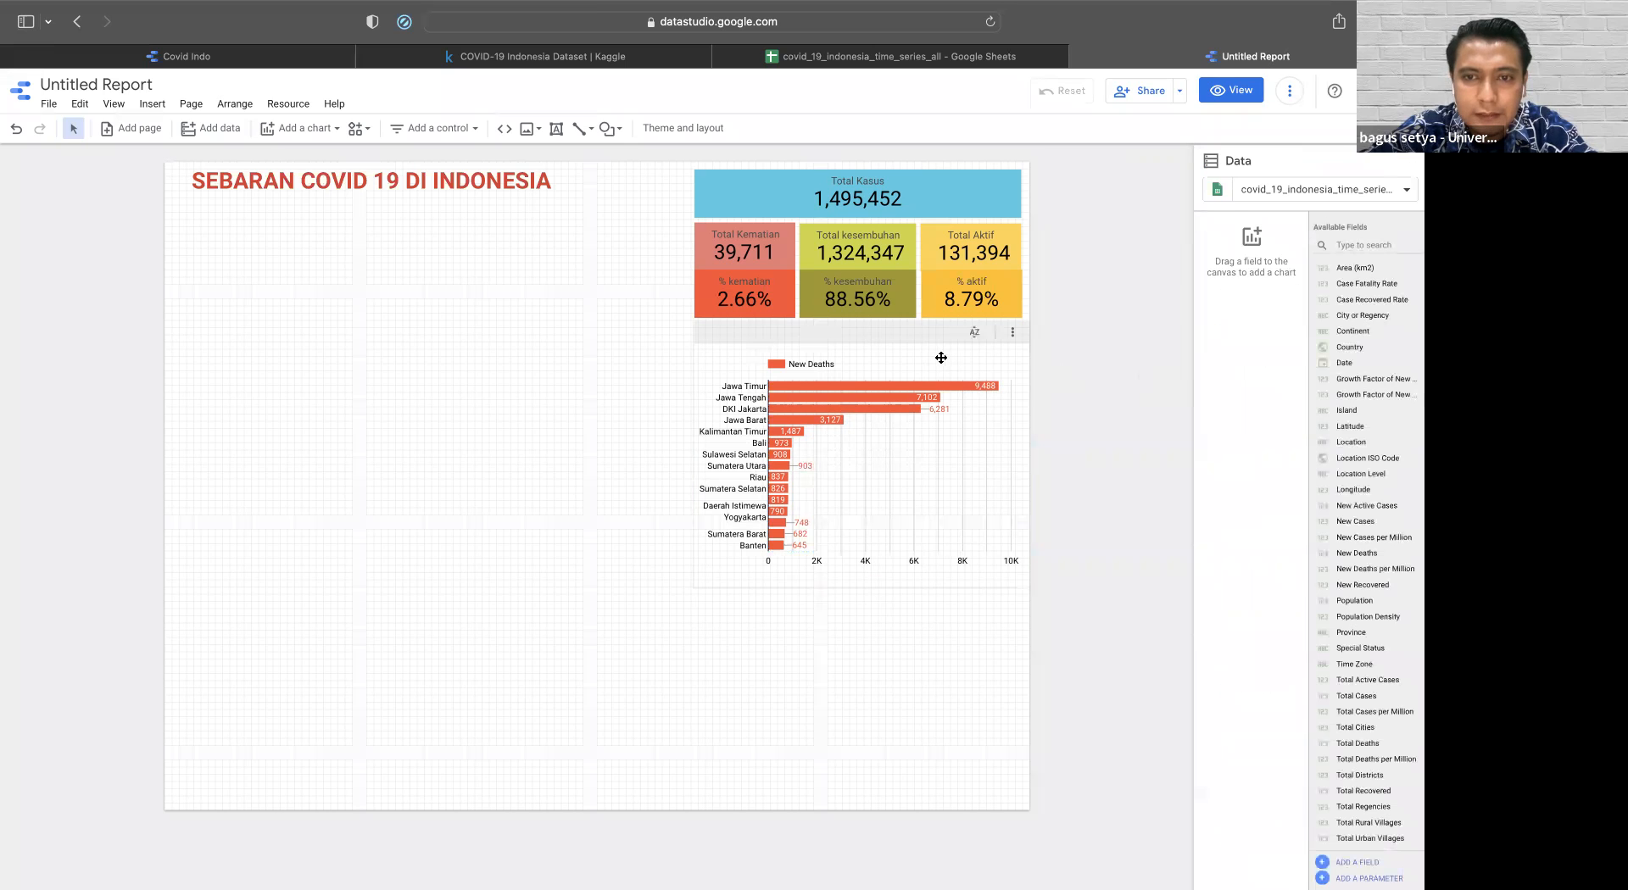
{"action": "left_click_drag", "start_coordinate": [937, 354], "coordinate": [940, 336]}
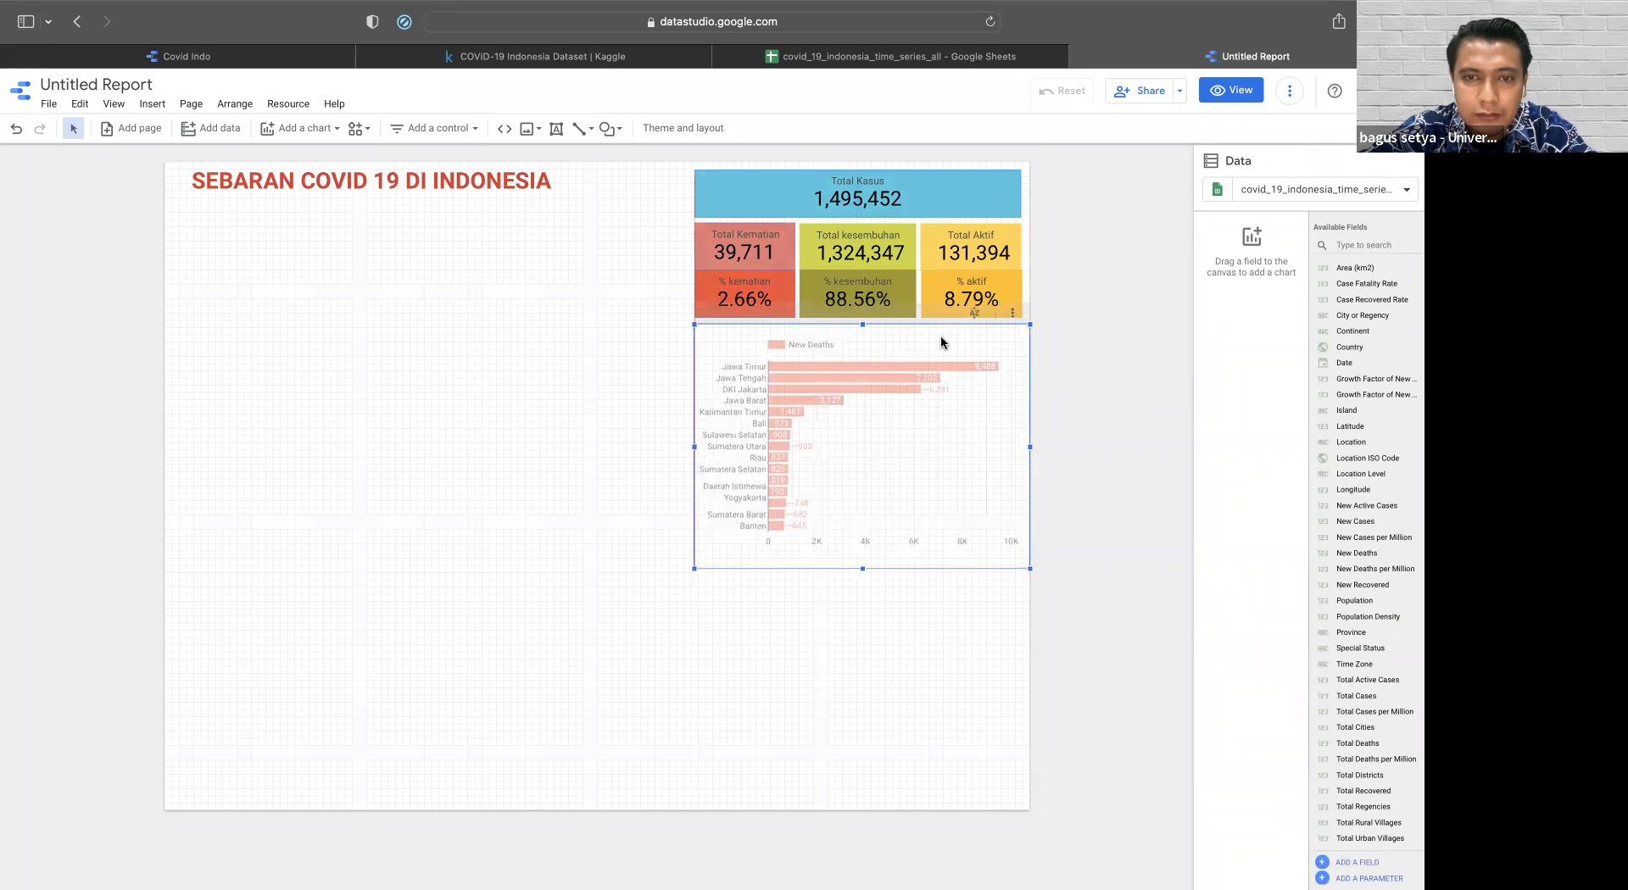
{"action": "left_click", "coordinate": [526, 249]}
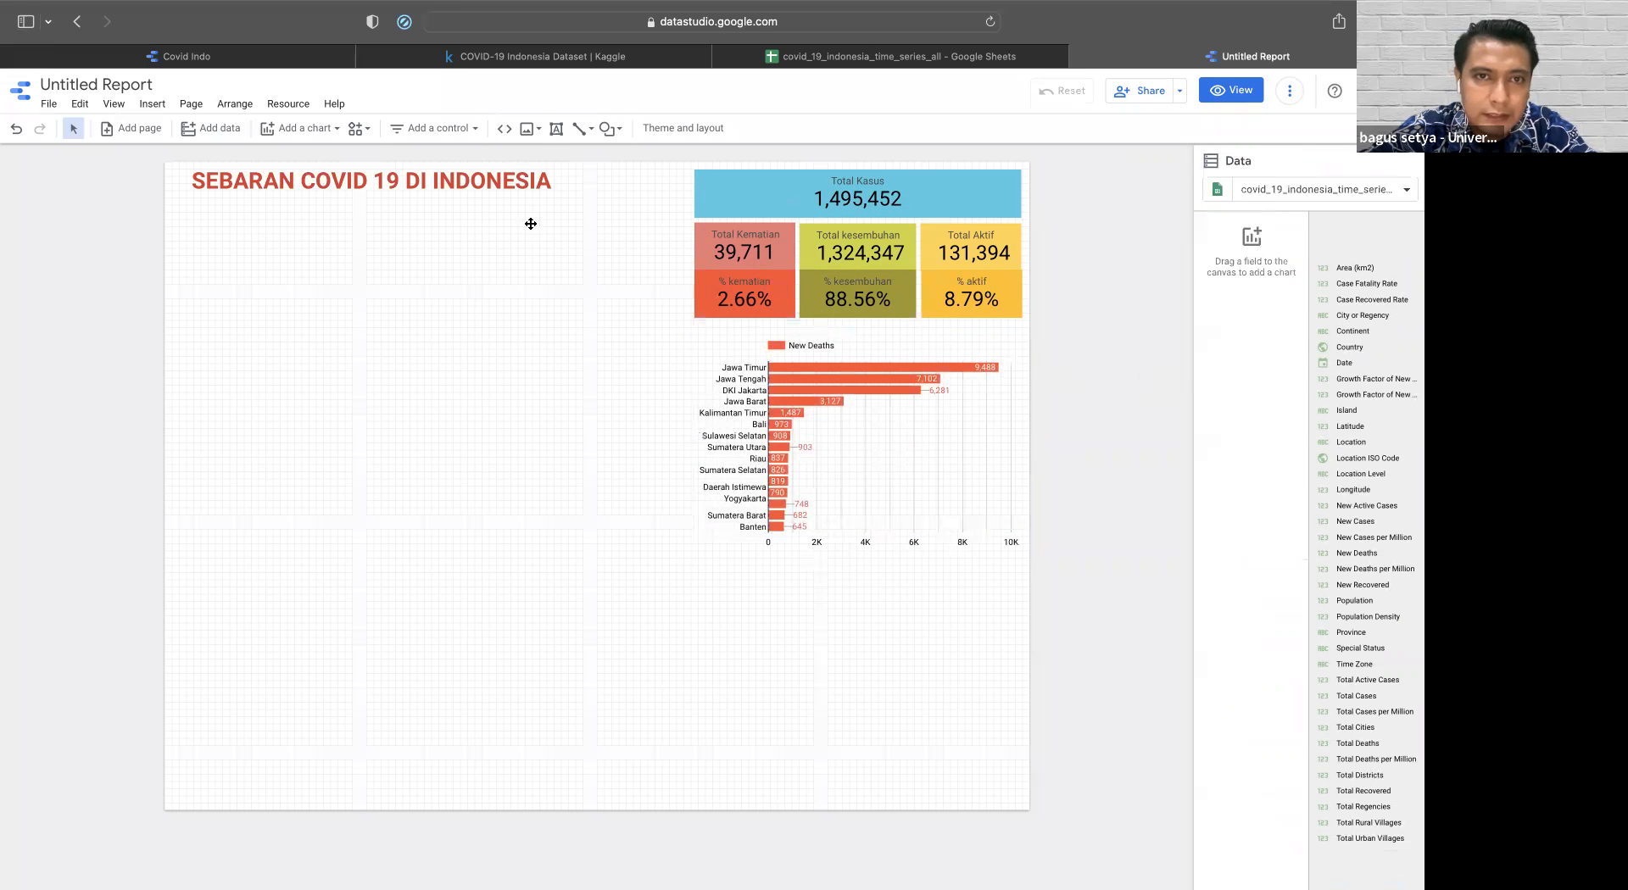
- Add the text heading "Data by Kasus kematian" above the bar chart, stretched to the width of the scorecards
{"action": "left_click", "coordinate": [556, 128]}
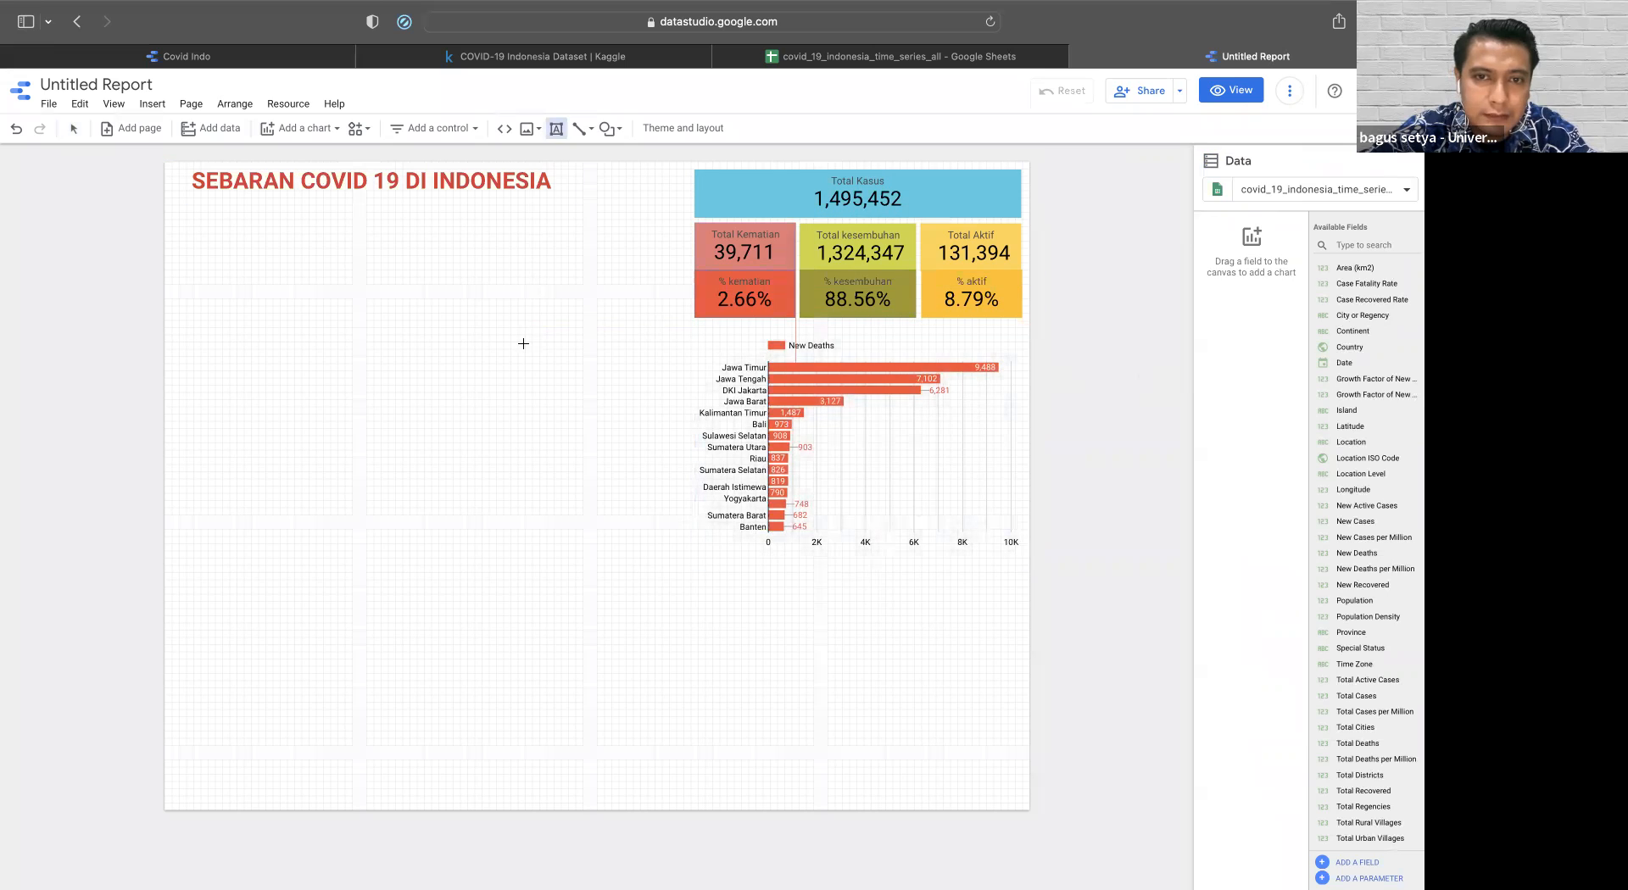
{"action": "left_click", "coordinate": [522, 342]}
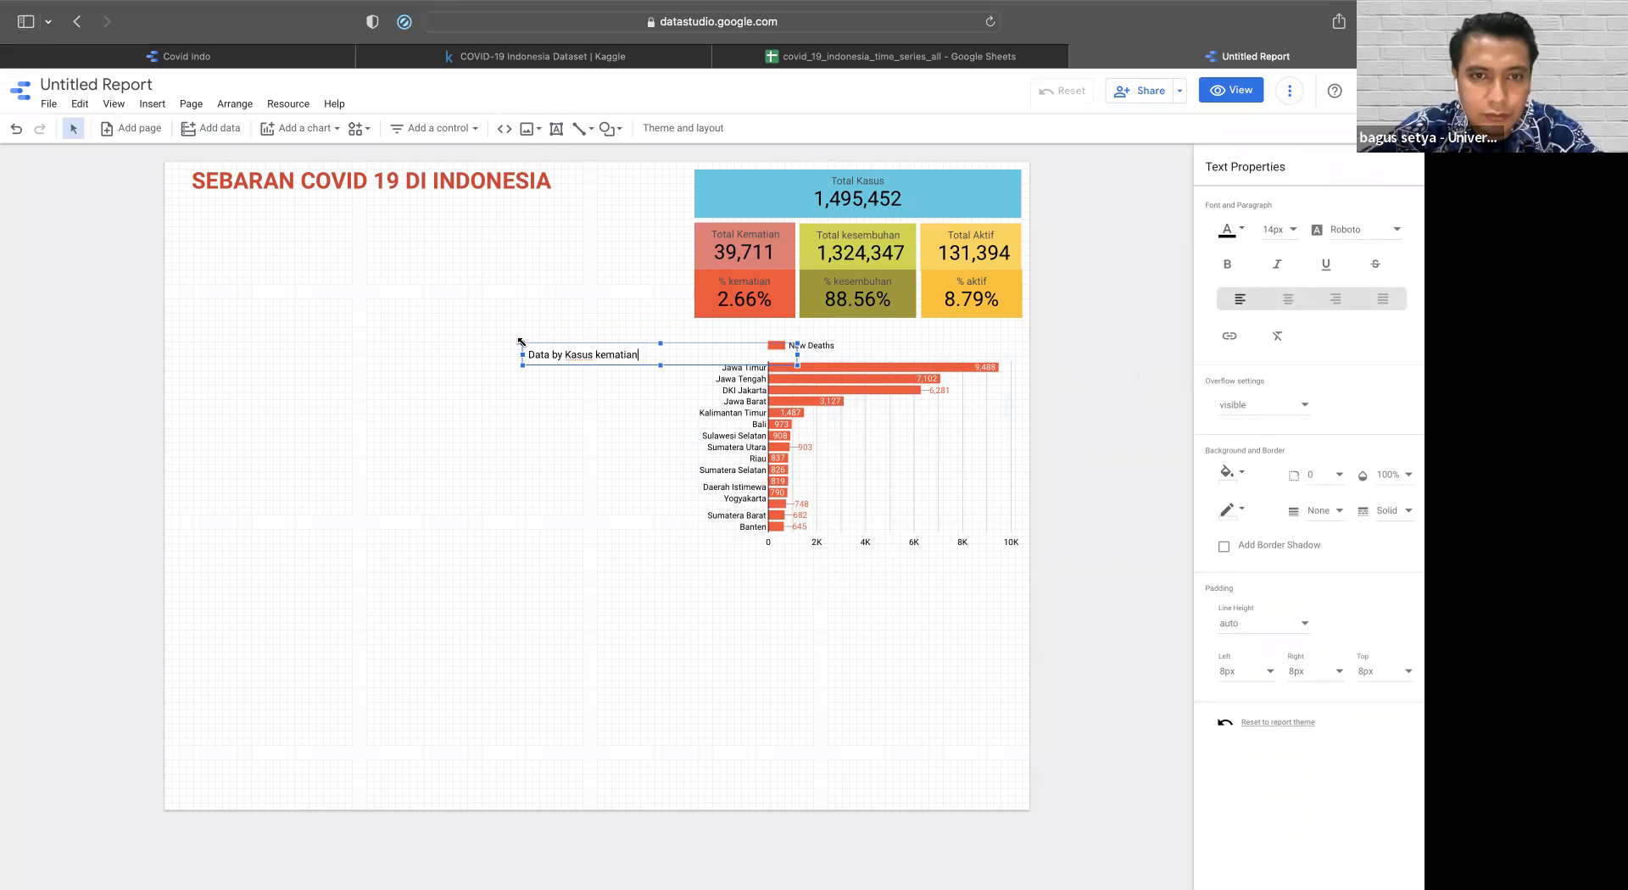
{"action": "left_click_drag", "start_coordinate": [565, 344], "coordinate": [738, 335]}
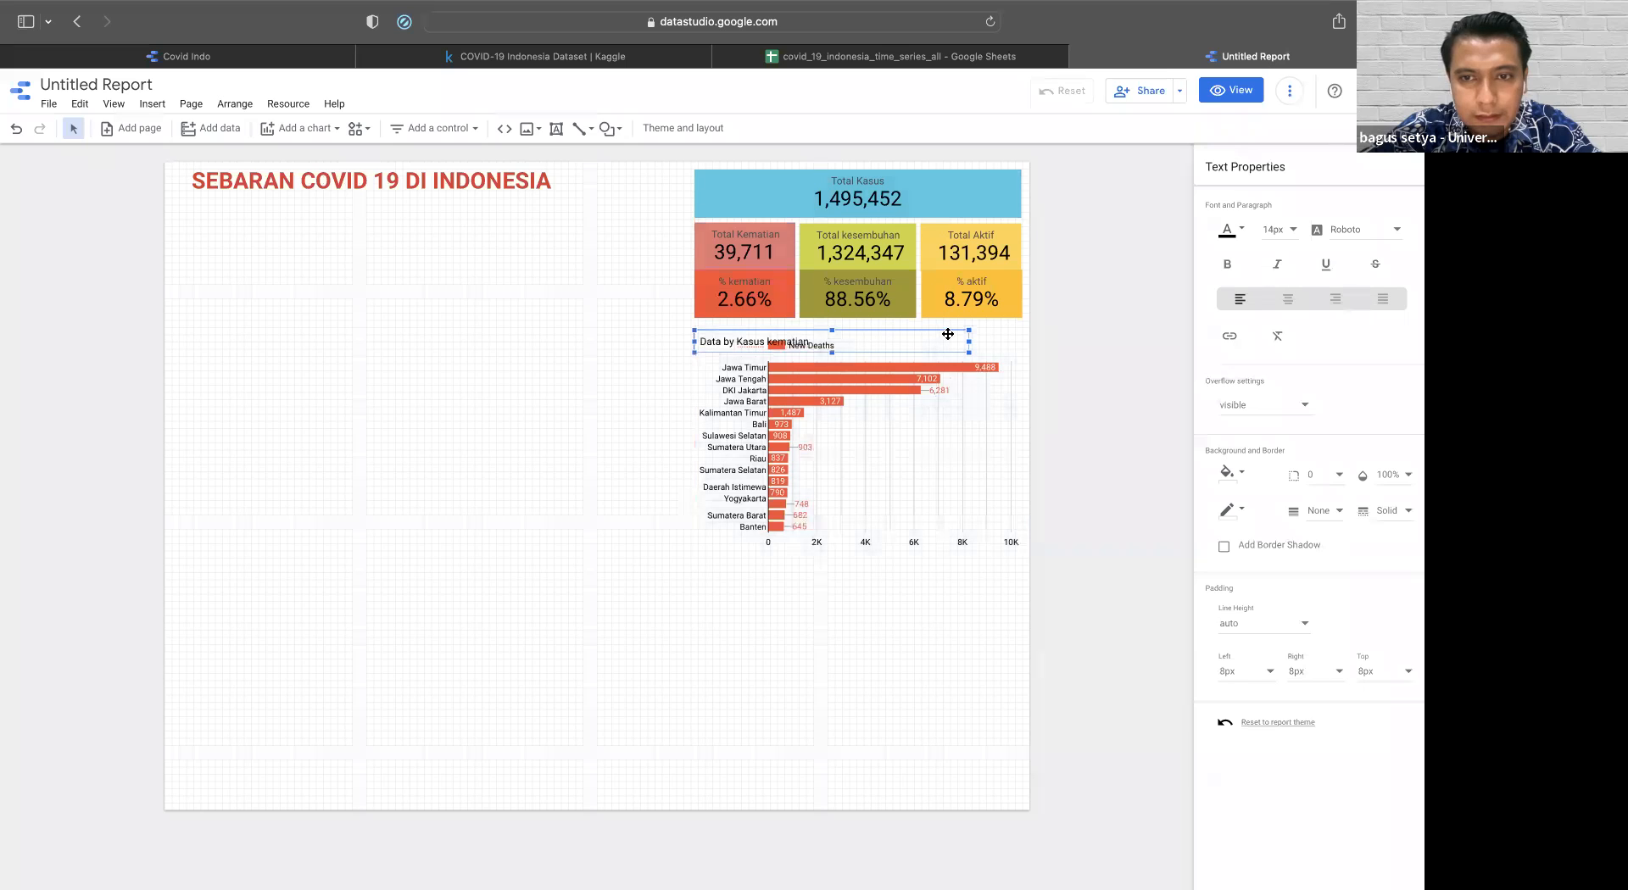
{"action": "left_click_drag", "start_coordinate": [969, 340], "coordinate": [1022, 340]}
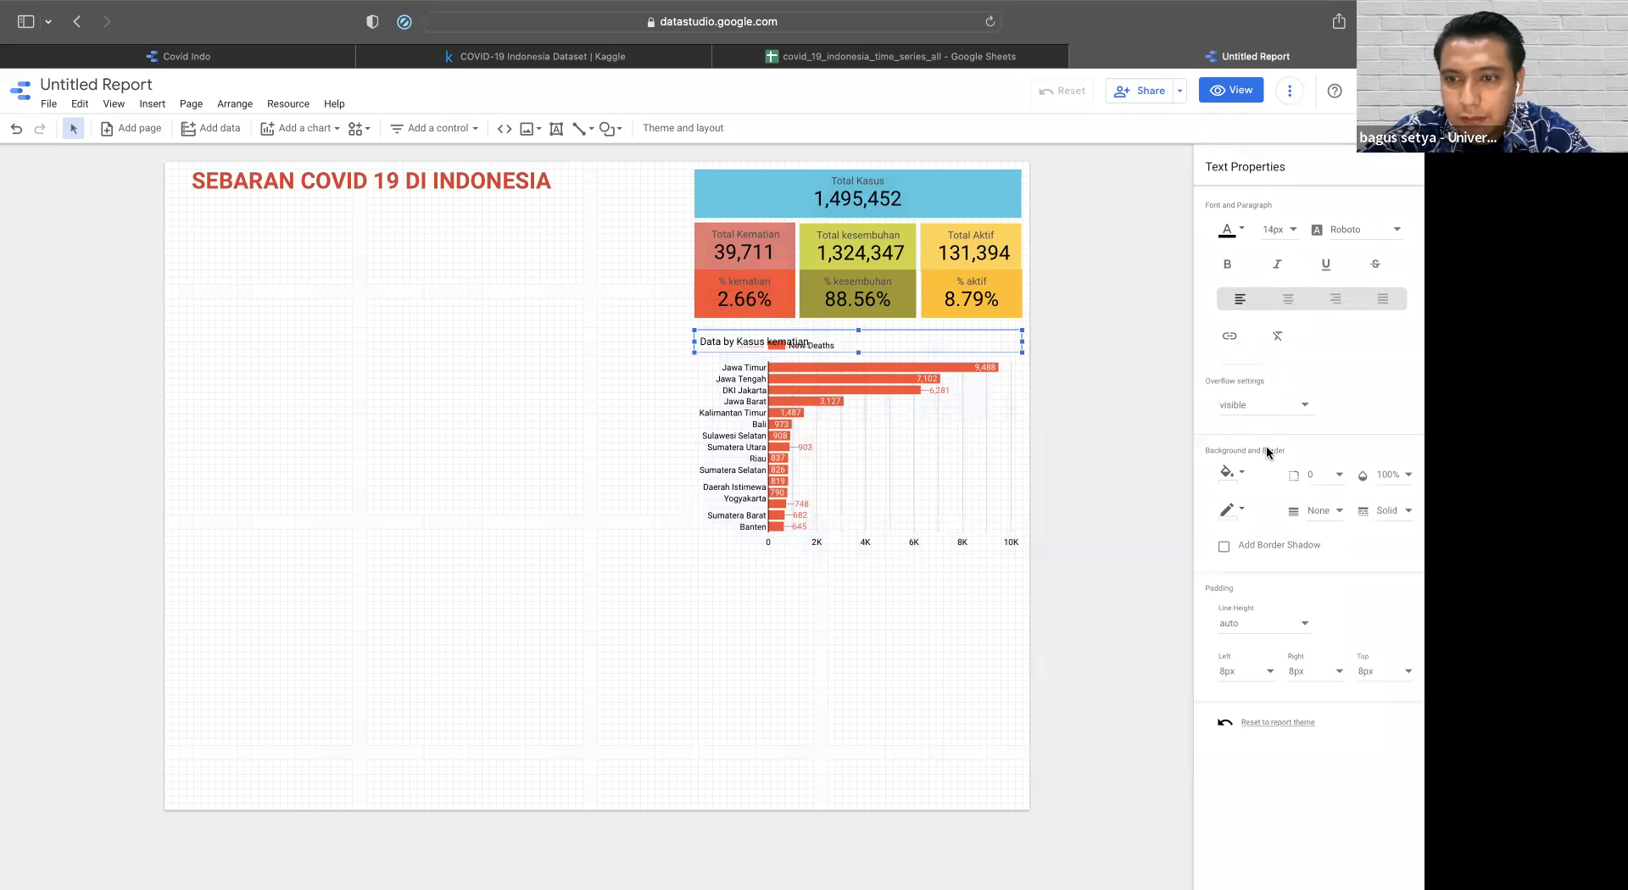
- Fill the "Data by Kasus kematian" heading's background with the palest red
{"action": "left_click", "coordinate": [1243, 476]}
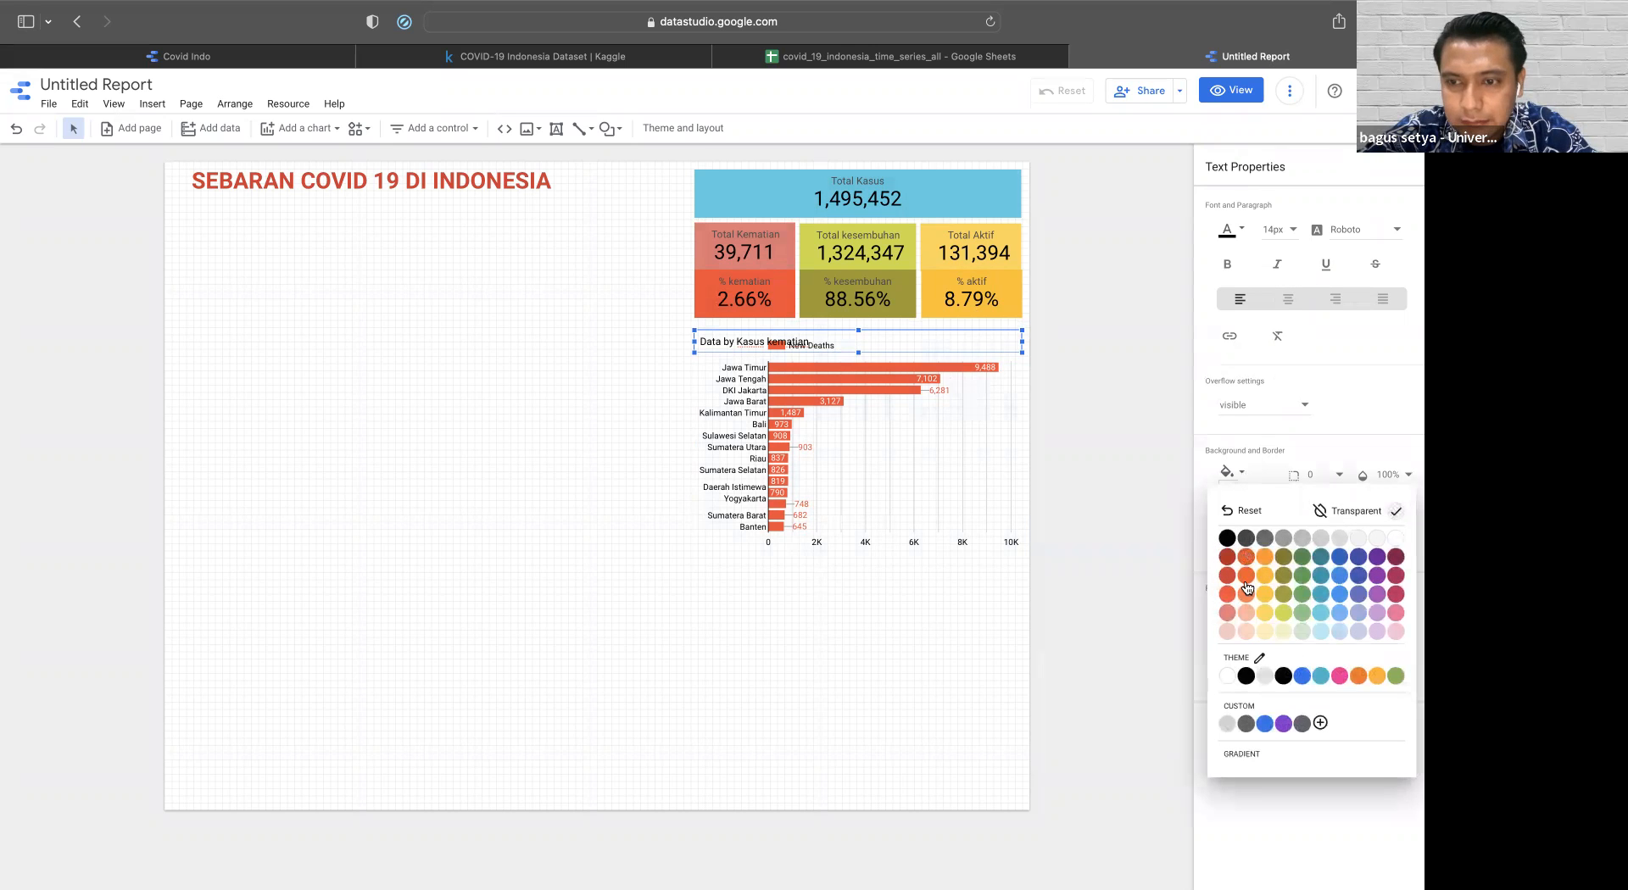
{"action": "left_click", "coordinate": [1226, 632]}
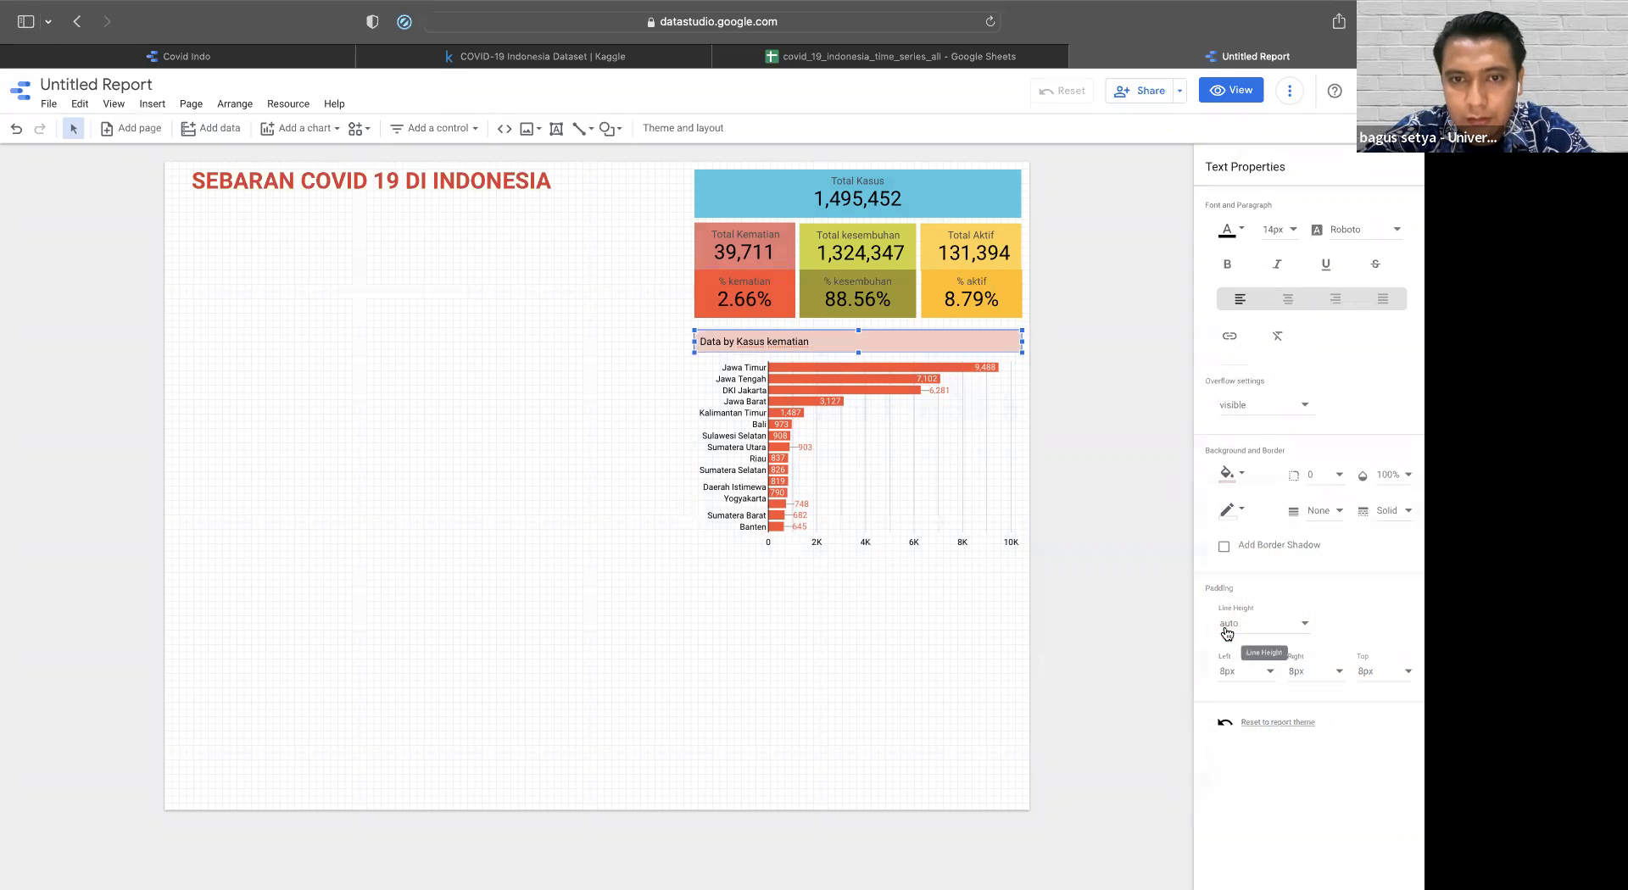
{"action": "left_click", "coordinate": [1105, 421]}
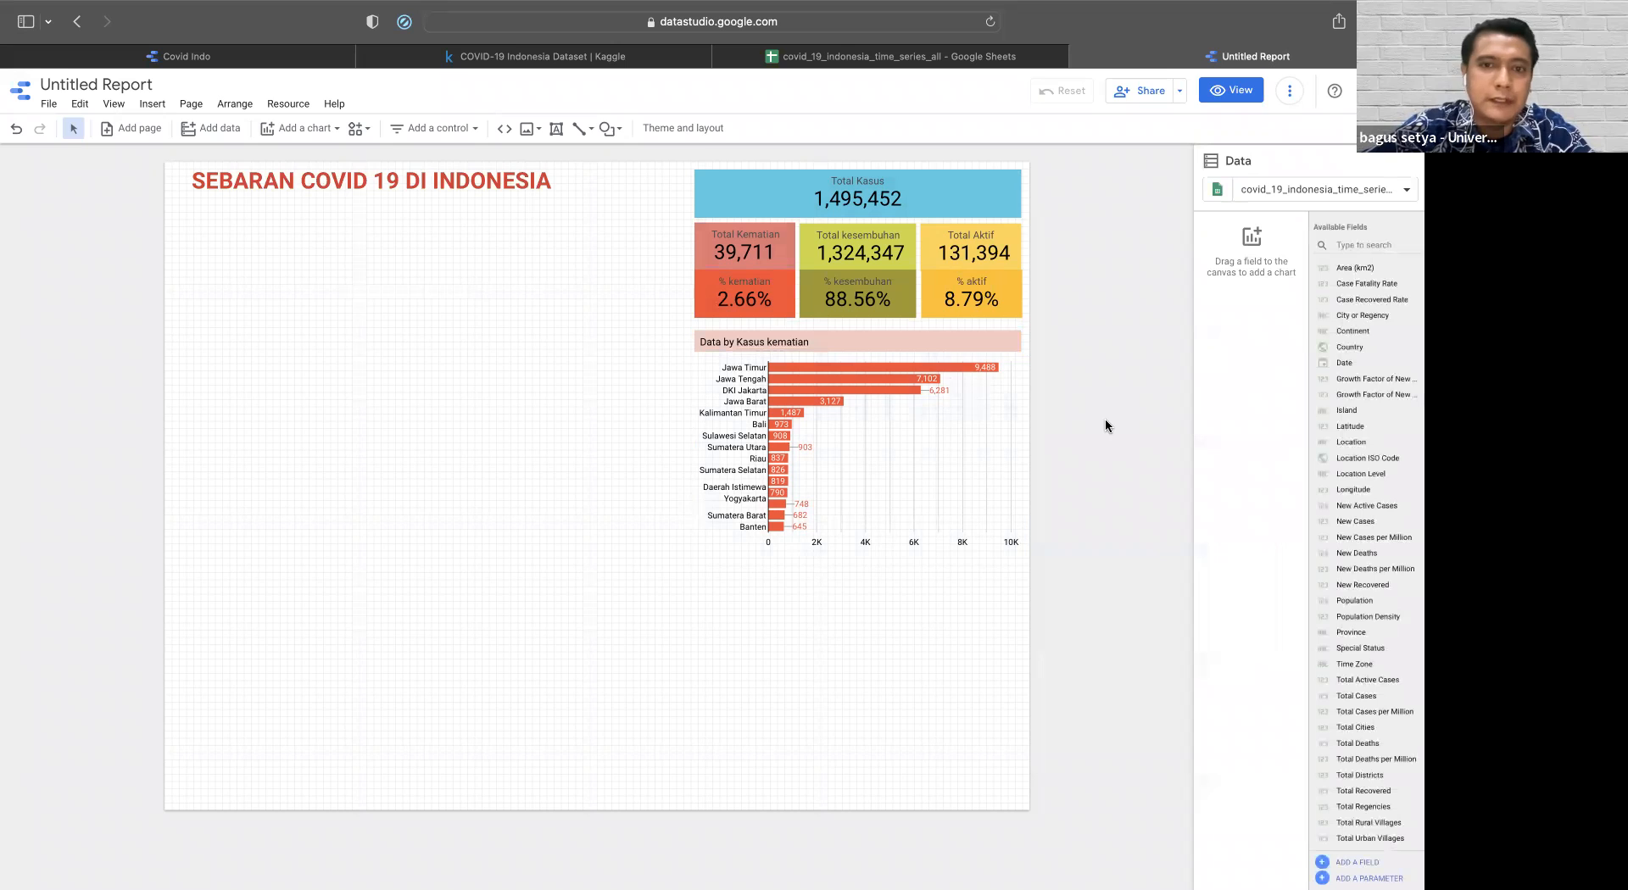
- Duplicate the "Data by Kasus kematian" heading and place the copy below the bar chart
{"action": "left_click", "coordinate": [1015, 339]}
{"action": "left_click_drag", "start_coordinate": [1015, 339], "coordinate": [1018, 568]}
{"action": "key", "text": "Down"}
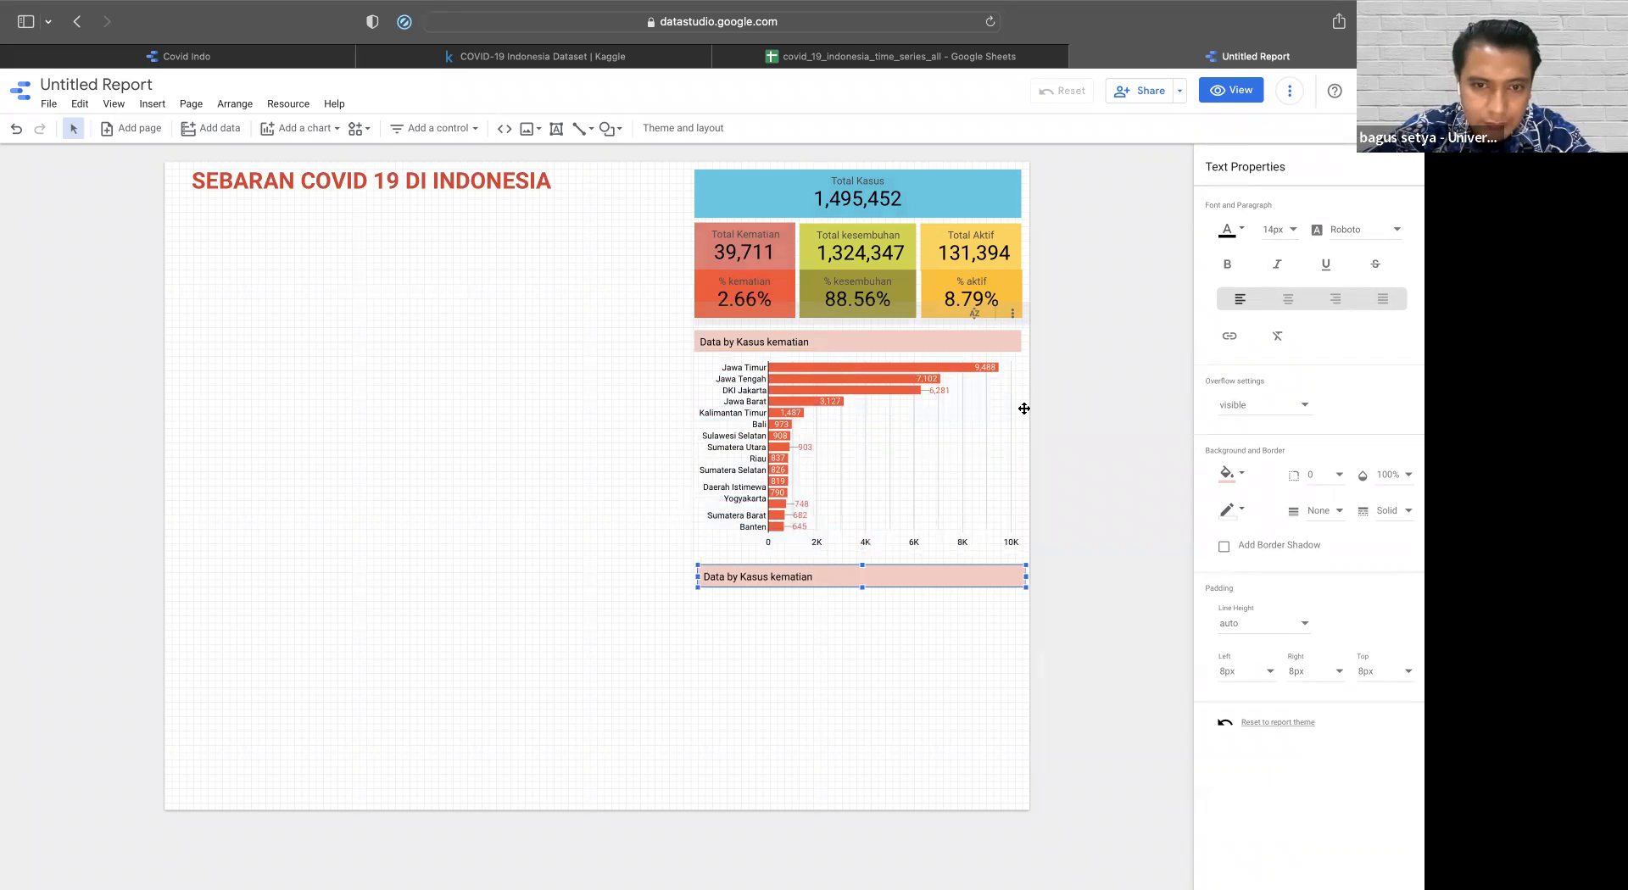
- Change the copied heading's text to "Data by Kasus Kesembuhan"
{"action": "double_click", "coordinate": [785, 574]}
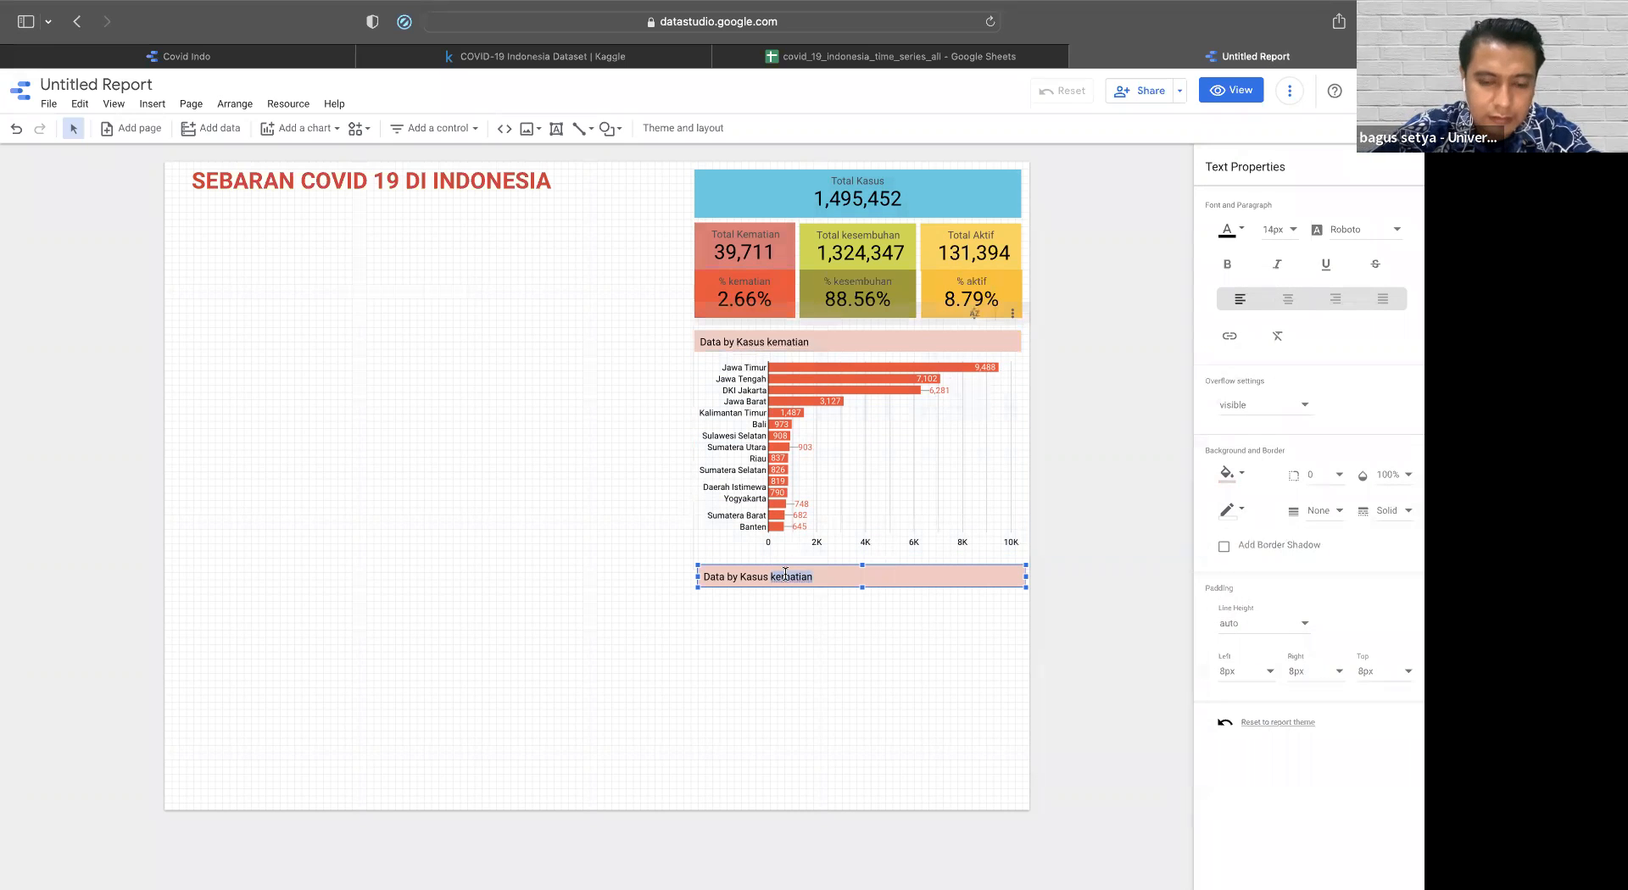
{"action": "type", "text": "K"}
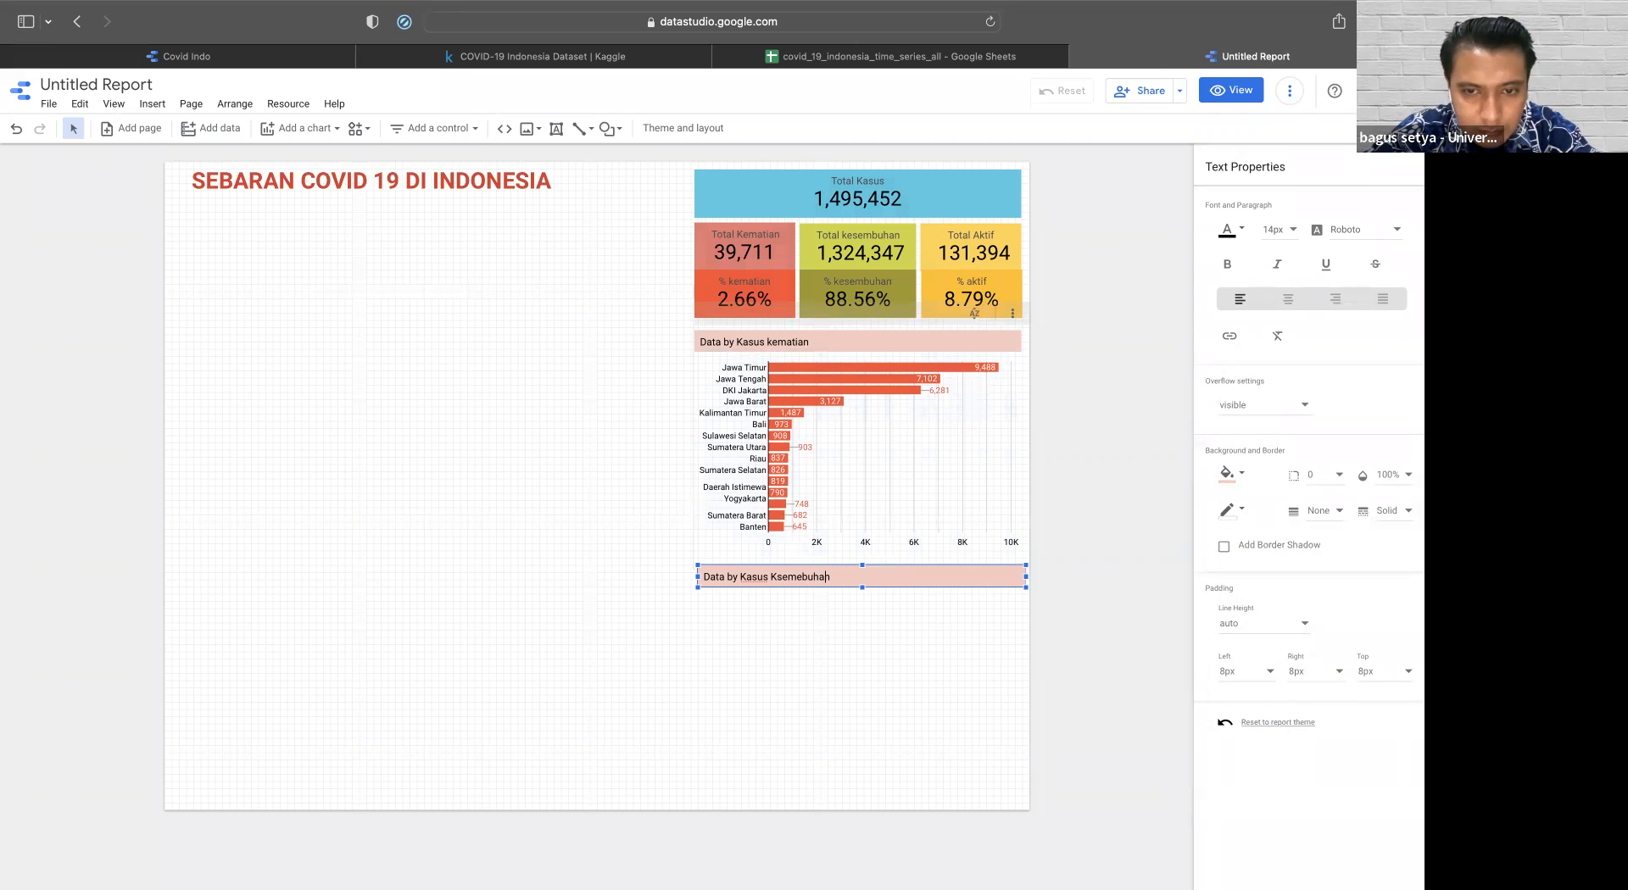
{"action": "type", "text": "e"}
{"action": "key", "text": "BackSpace"}
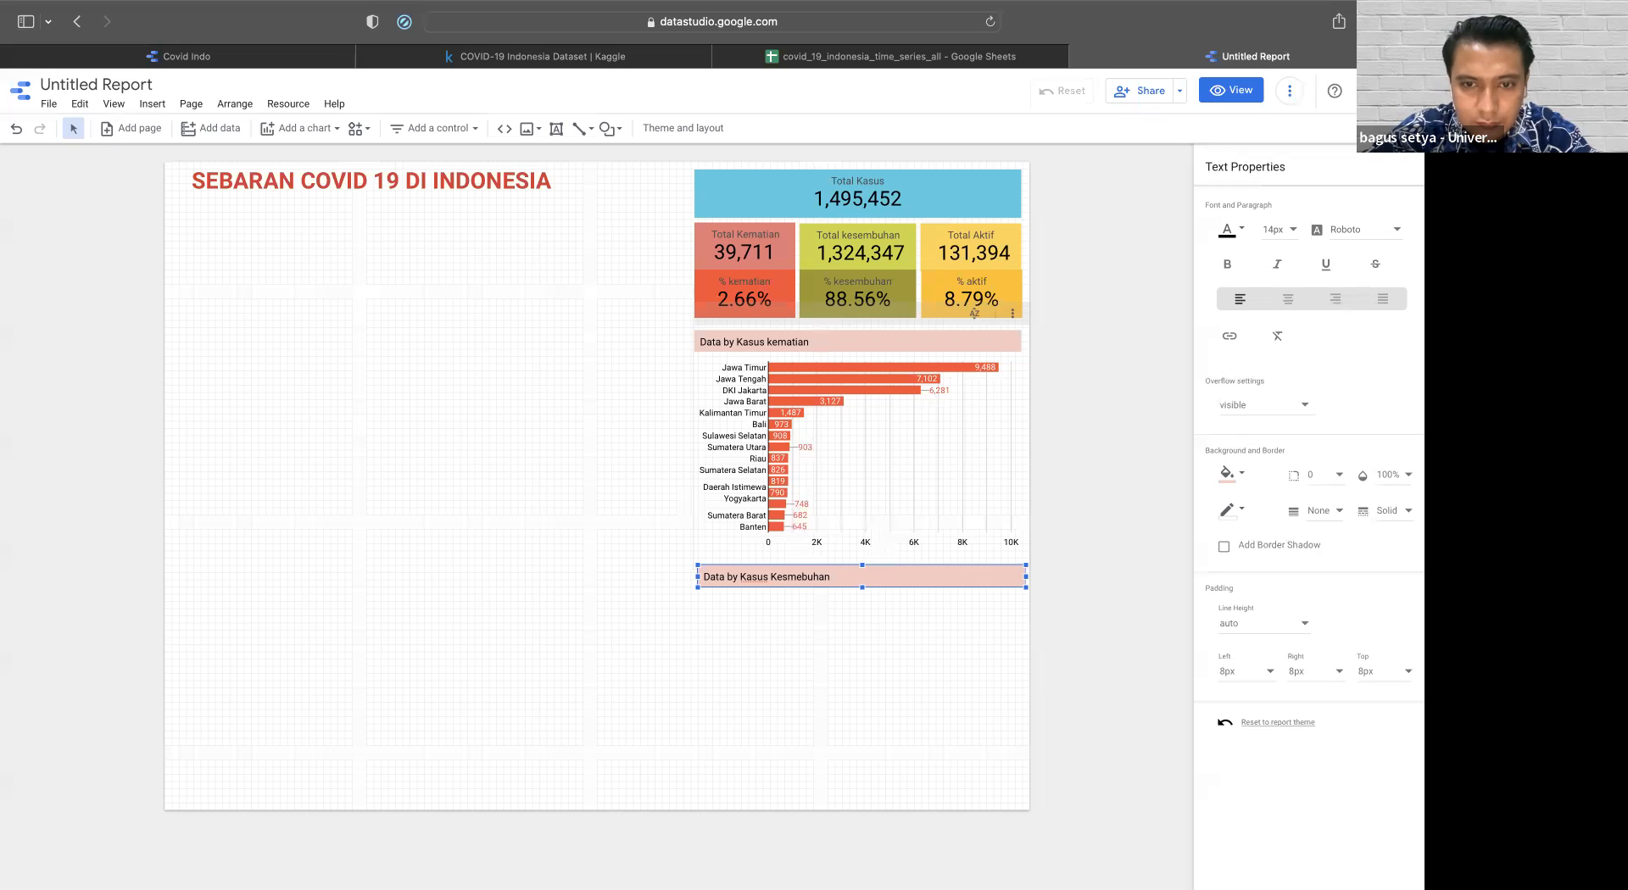
{"action": "type", "text": "e"}
{"action": "key", "text": "Right"}
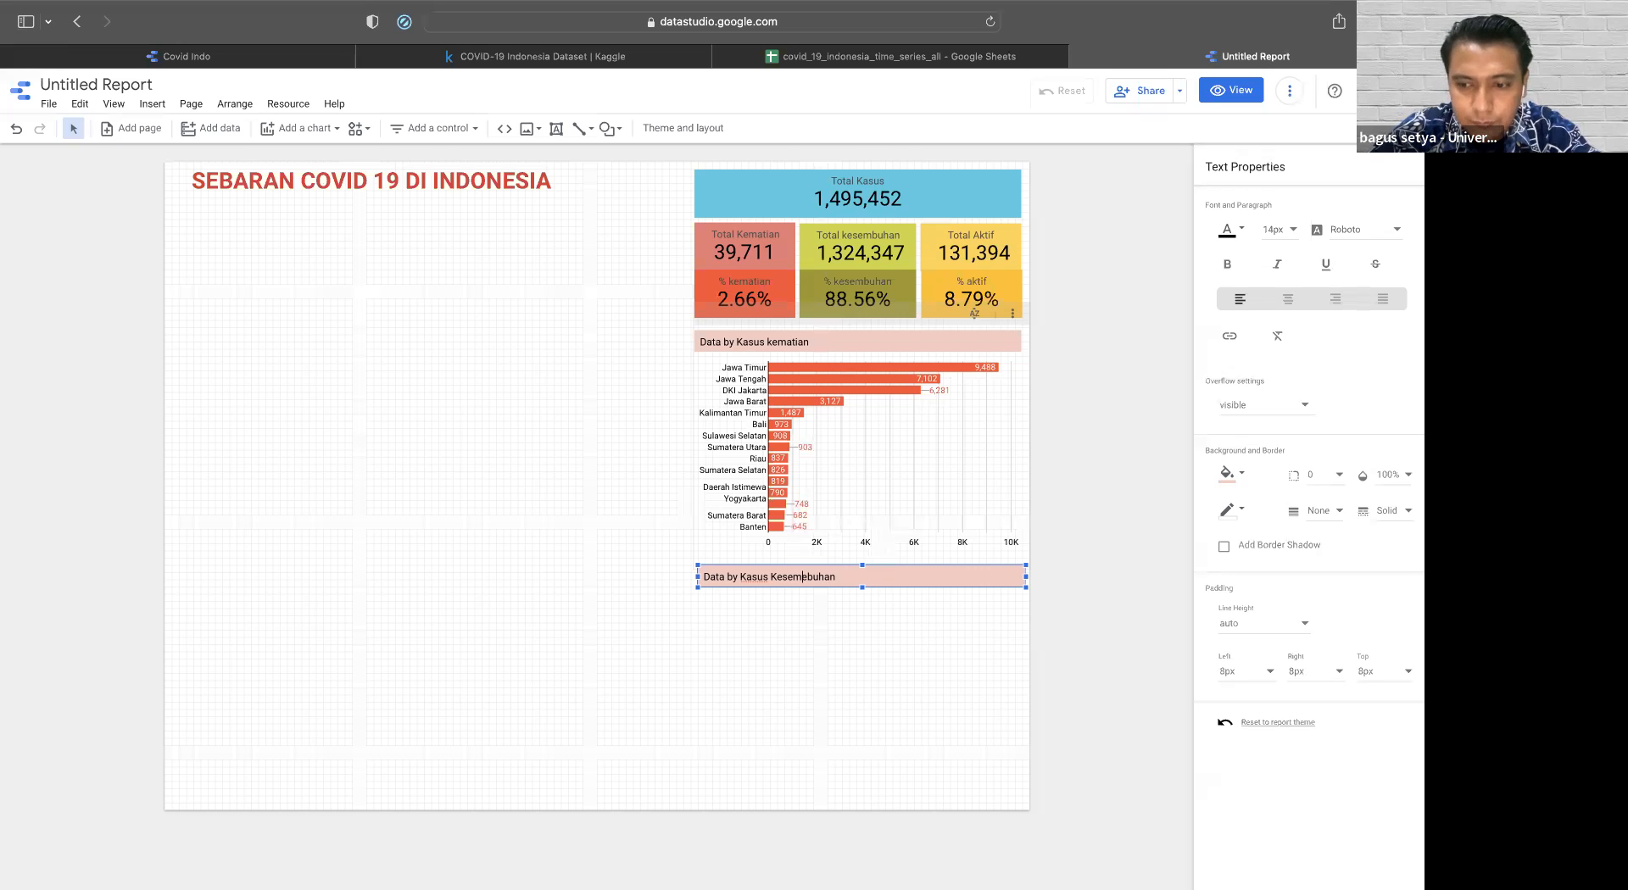
{"action": "key", "text": "Delete"}
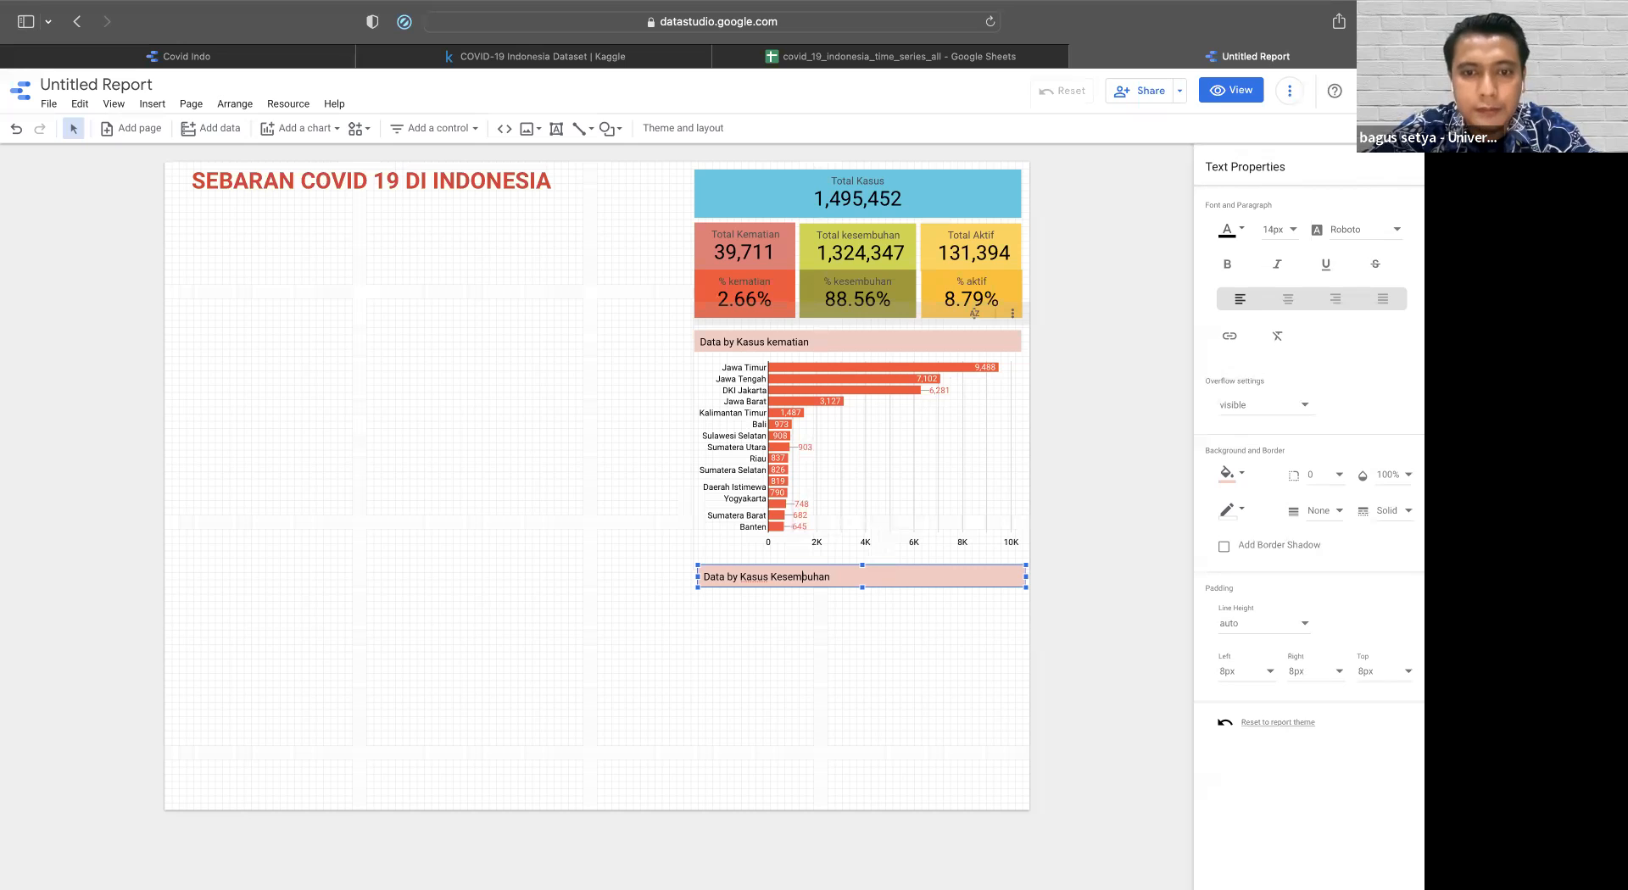
{"action": "left_click", "coordinate": [877, 648]}
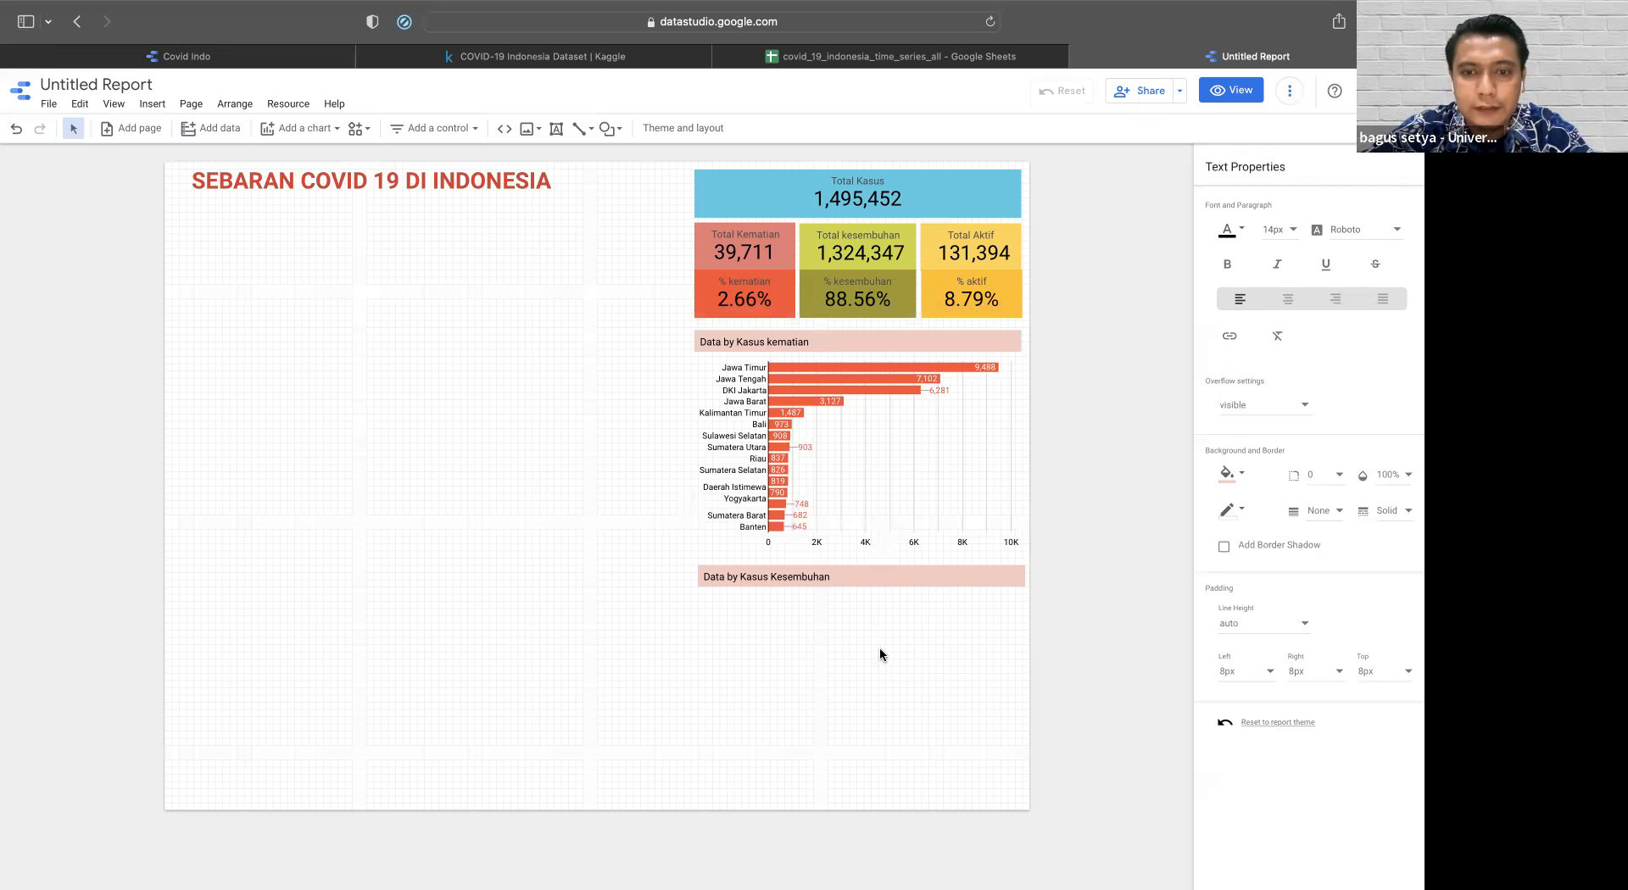
- Fill the "Data by Kasus Kesembuhan" heading's background with pale yellow
{"action": "left_click", "coordinate": [975, 573]}
{"action": "left_click", "coordinate": [1235, 480]}
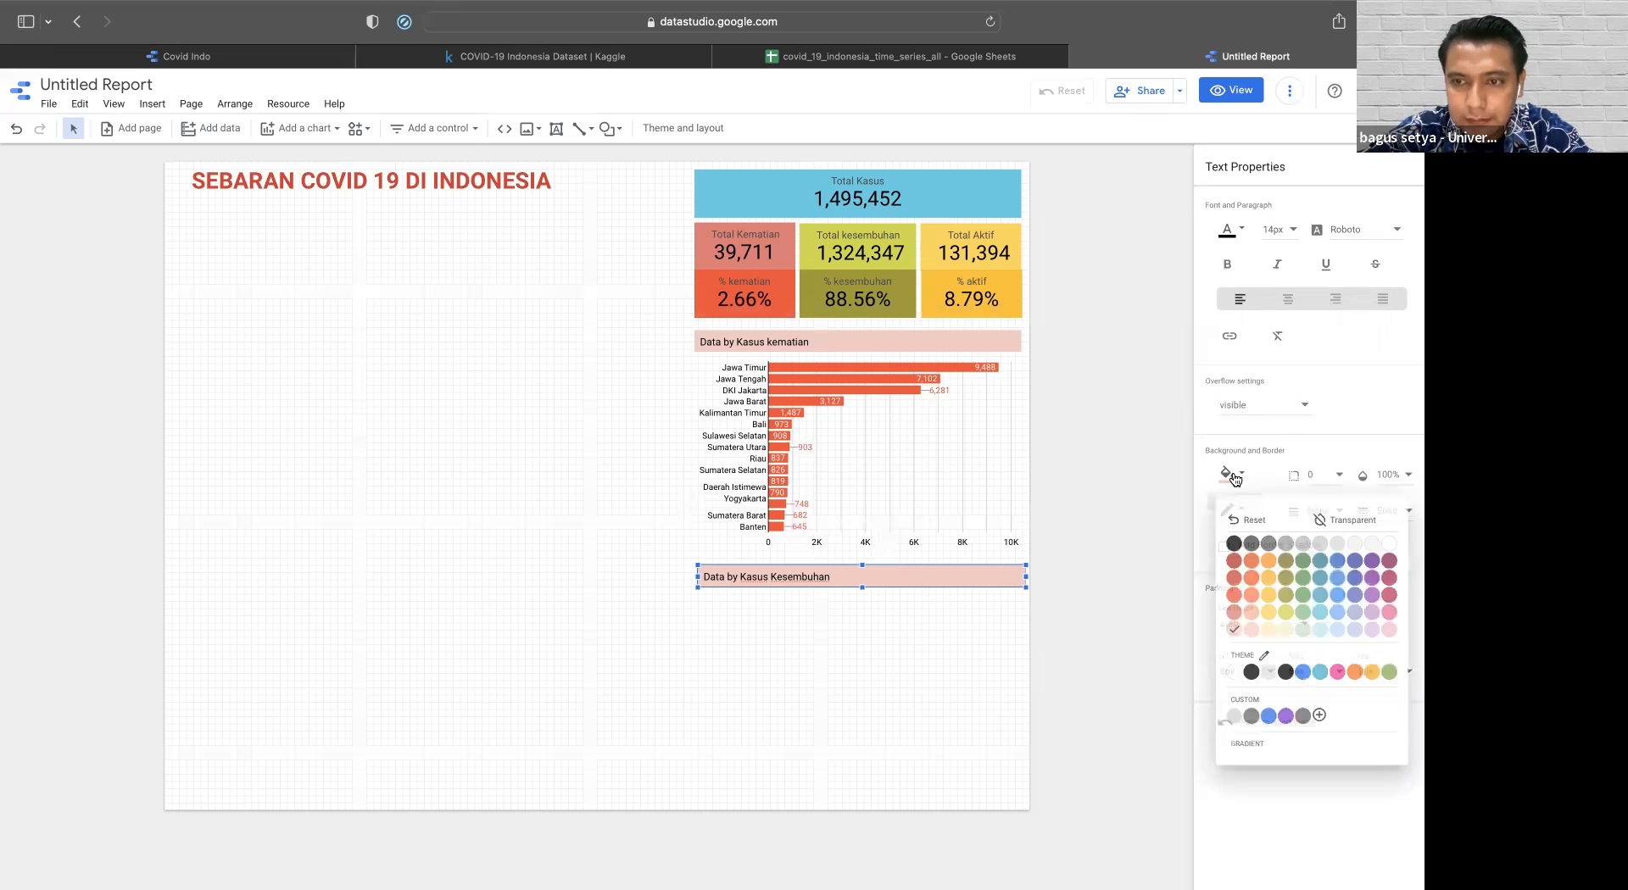
{"action": "left_click", "coordinate": [1284, 631]}
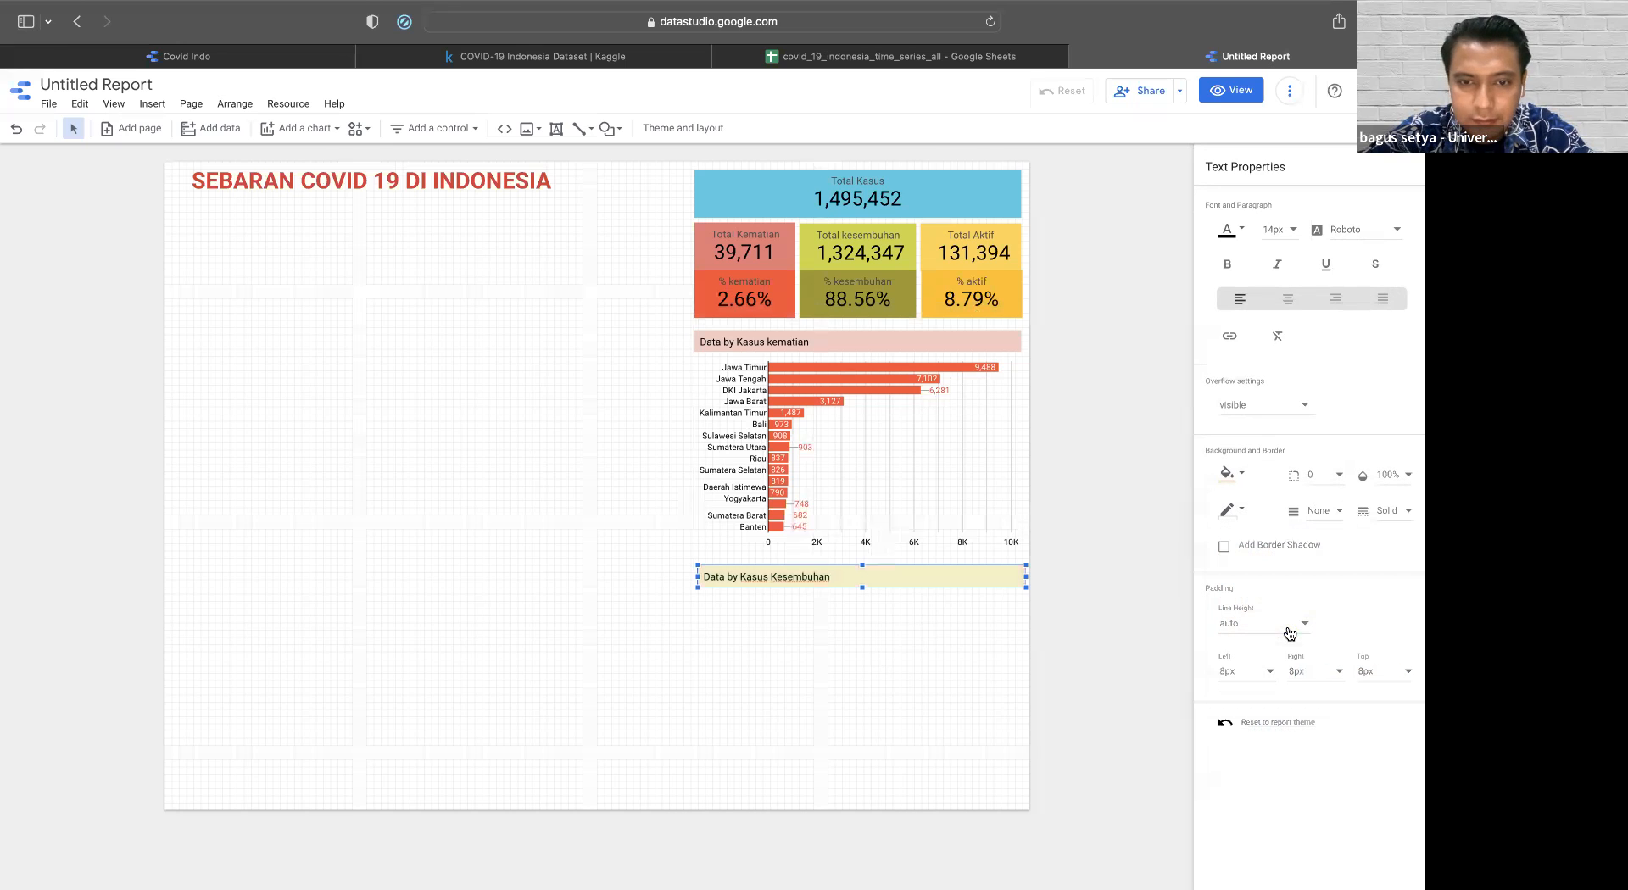
- Duplicate the New Deaths bar chart and position the copy beneath the "Data by Kasus Kesembuhan" heading
{"action": "left_click", "coordinate": [1014, 422]}
{"action": "key", "text": "super+c"}
{"action": "key", "text": "super+v"}
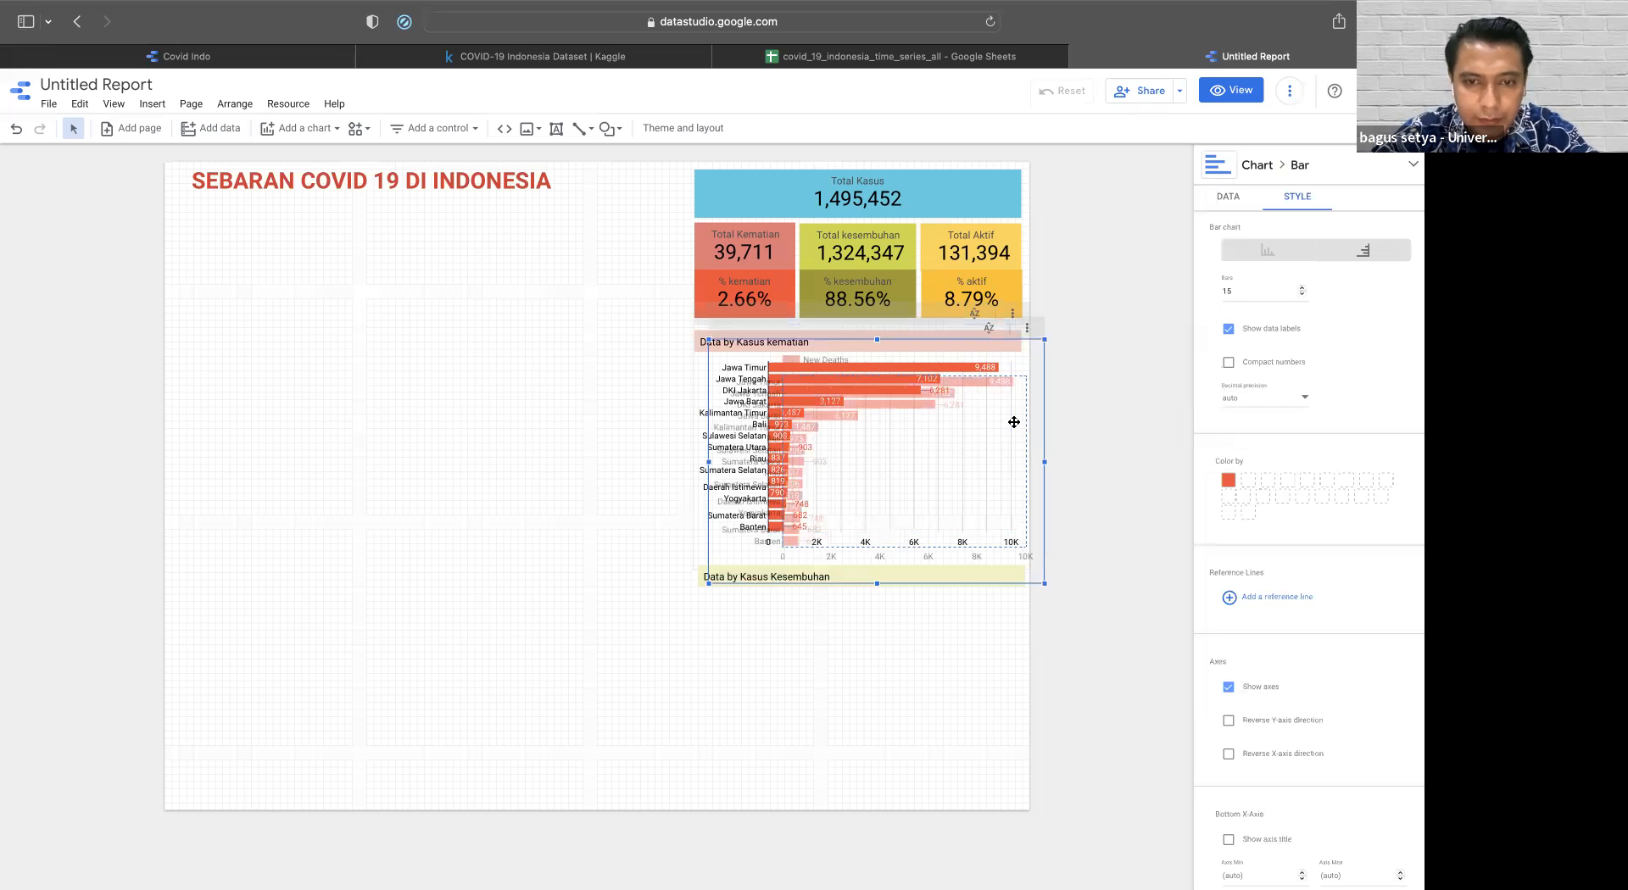
{"action": "key", "text": "Left"}
{"action": "key", "text": "Down"}
{"action": "key", "text": "Down"}
{"action": "key", "text": "Down"}
{"action": "key", "text": "Down"}
{"action": "key", "text": "Down"}
{"action": "key", "text": "Down"}
{"action": "key", "text": "Down"}
{"action": "key", "text": "Down"}
{"action": "key", "text": "Down"}
{"action": "key", "text": "Down"}
{"action": "key", "text": "Down"}
{"action": "key", "text": "Down"}
{"action": "key", "text": "Down"}
{"action": "key", "text": "Down"}
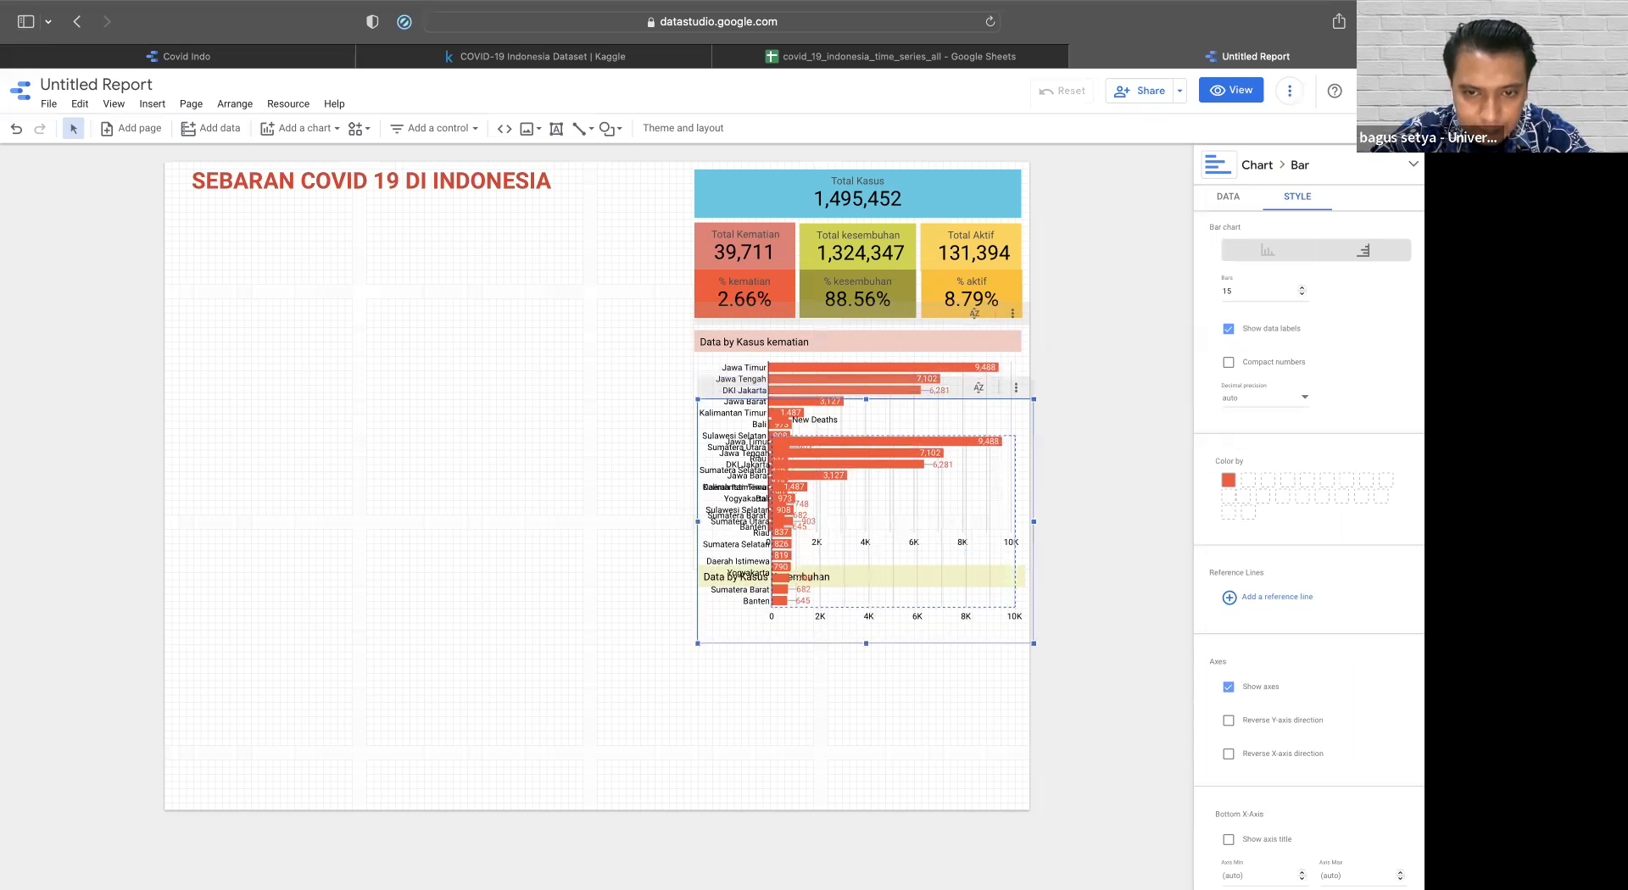
{"action": "key", "text": "Down"}
{"action": "key", "text": "Down"}
{"action": "key", "text": "Down"}
{"action": "key", "text": "Down"}
{"action": "key", "text": "Down"}
{"action": "key", "text": "Down"}
{"action": "key", "text": "Down"}
{"action": "key", "text": "Down"}
{"action": "key", "text": "Down"}
{"action": "key", "text": "Down"}
{"action": "key", "text": "Down"}
{"action": "key", "text": "Down"}
{"action": "key", "text": "Down"}
{"action": "key", "text": "Down"}
{"action": "key", "text": "Down"}
{"action": "key", "text": "Down"}
{"action": "key", "text": "Down"}
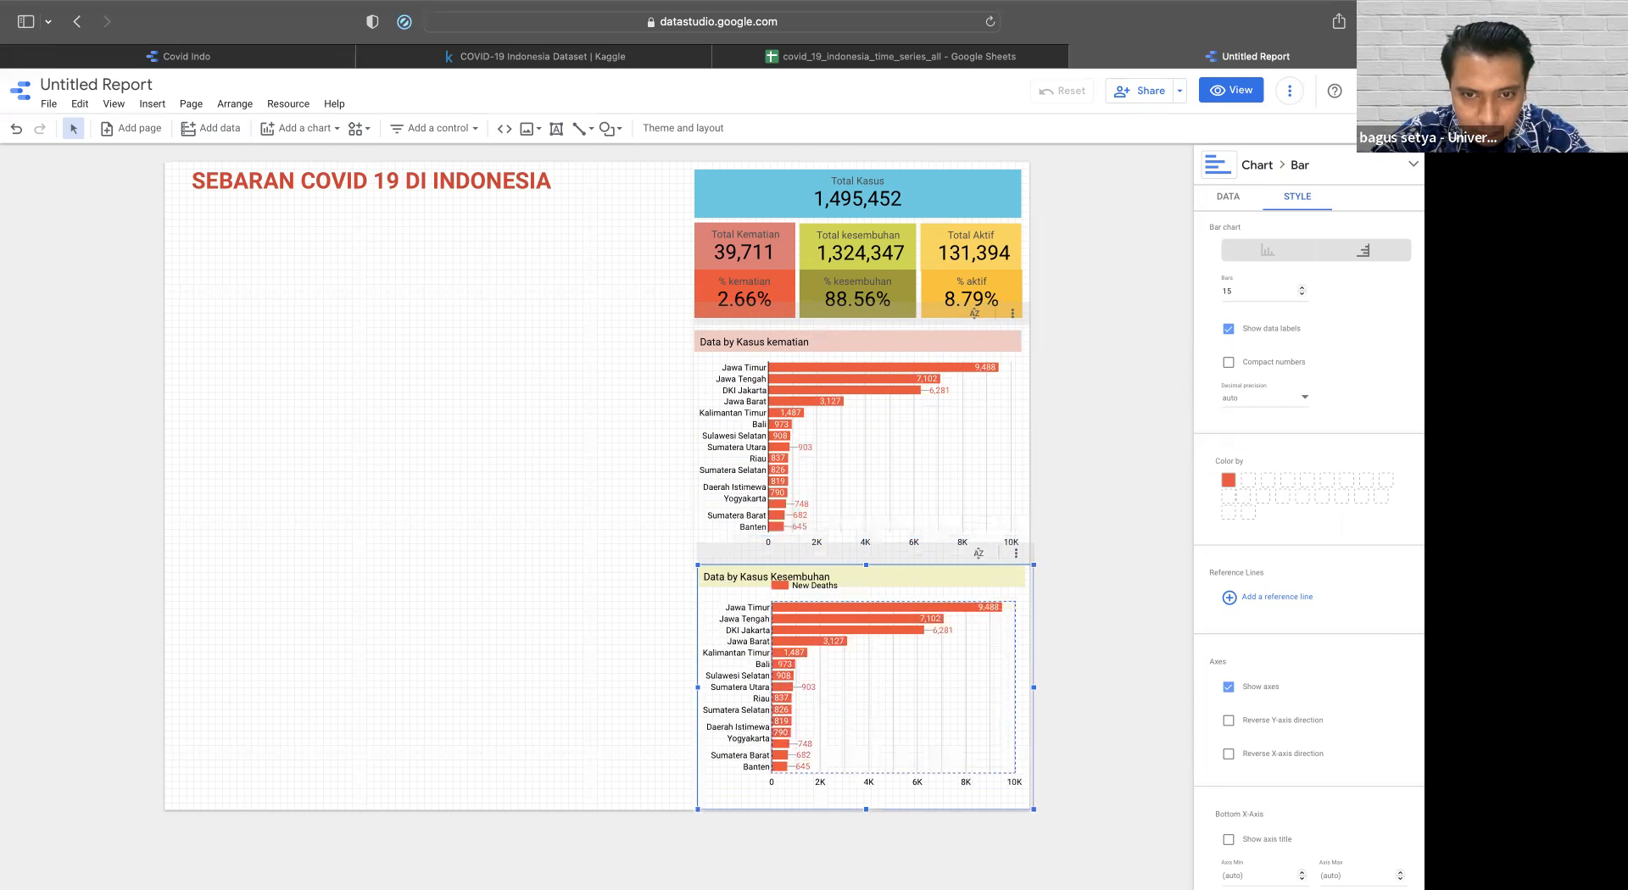
{"action": "key", "text": "Up"}
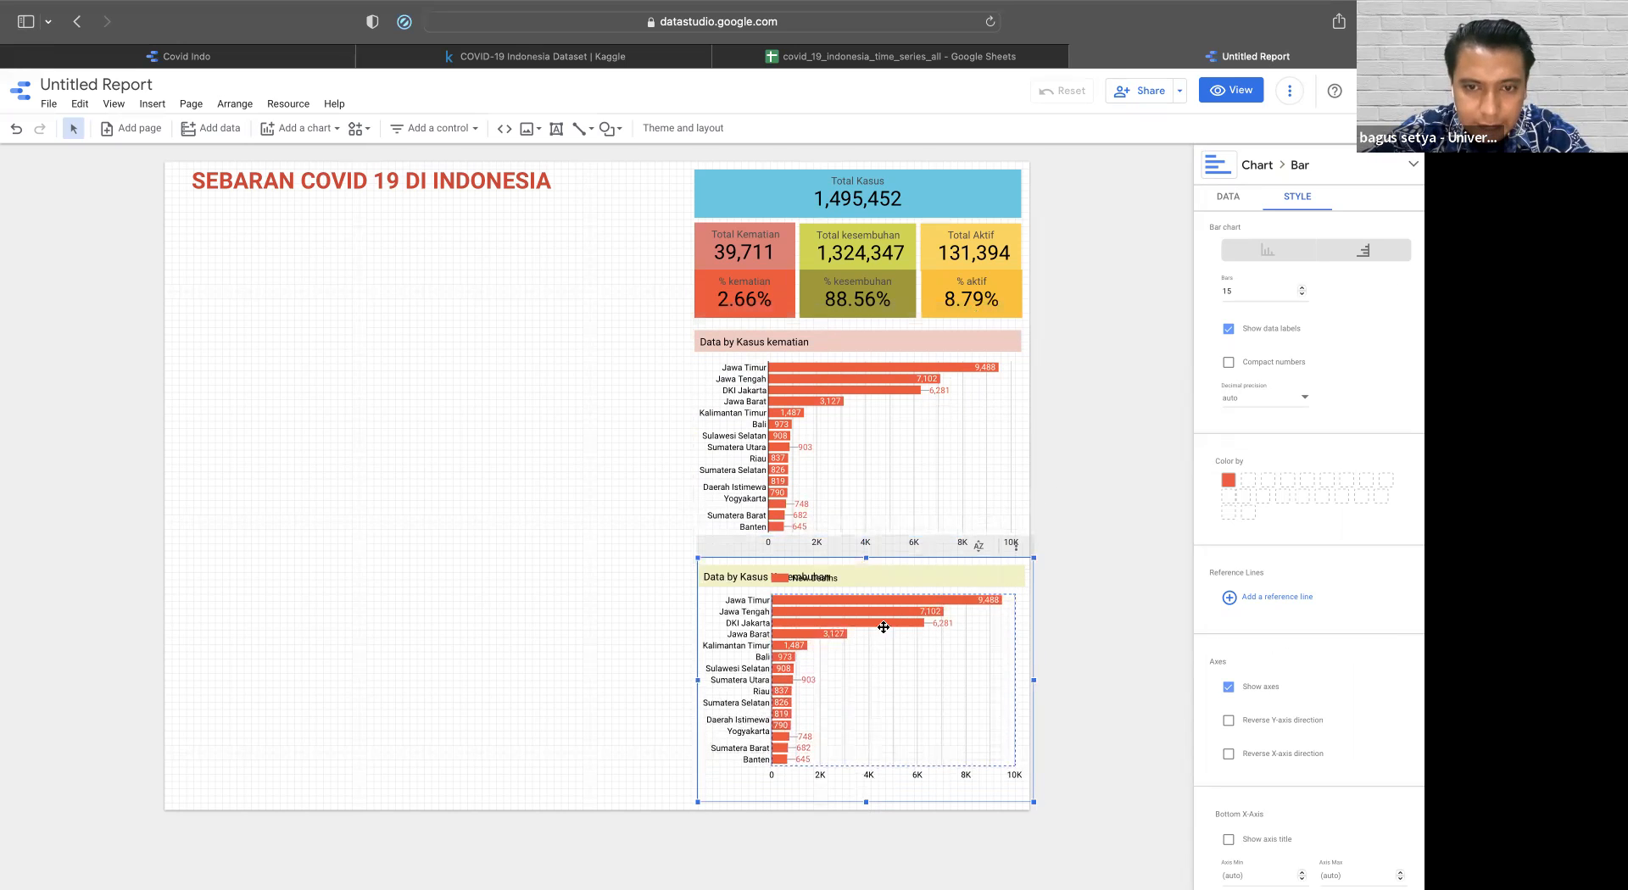
- Recolour the copied chart's bars green and replace its metric with New Recovered
{"action": "left_click", "coordinate": [1227, 481]}
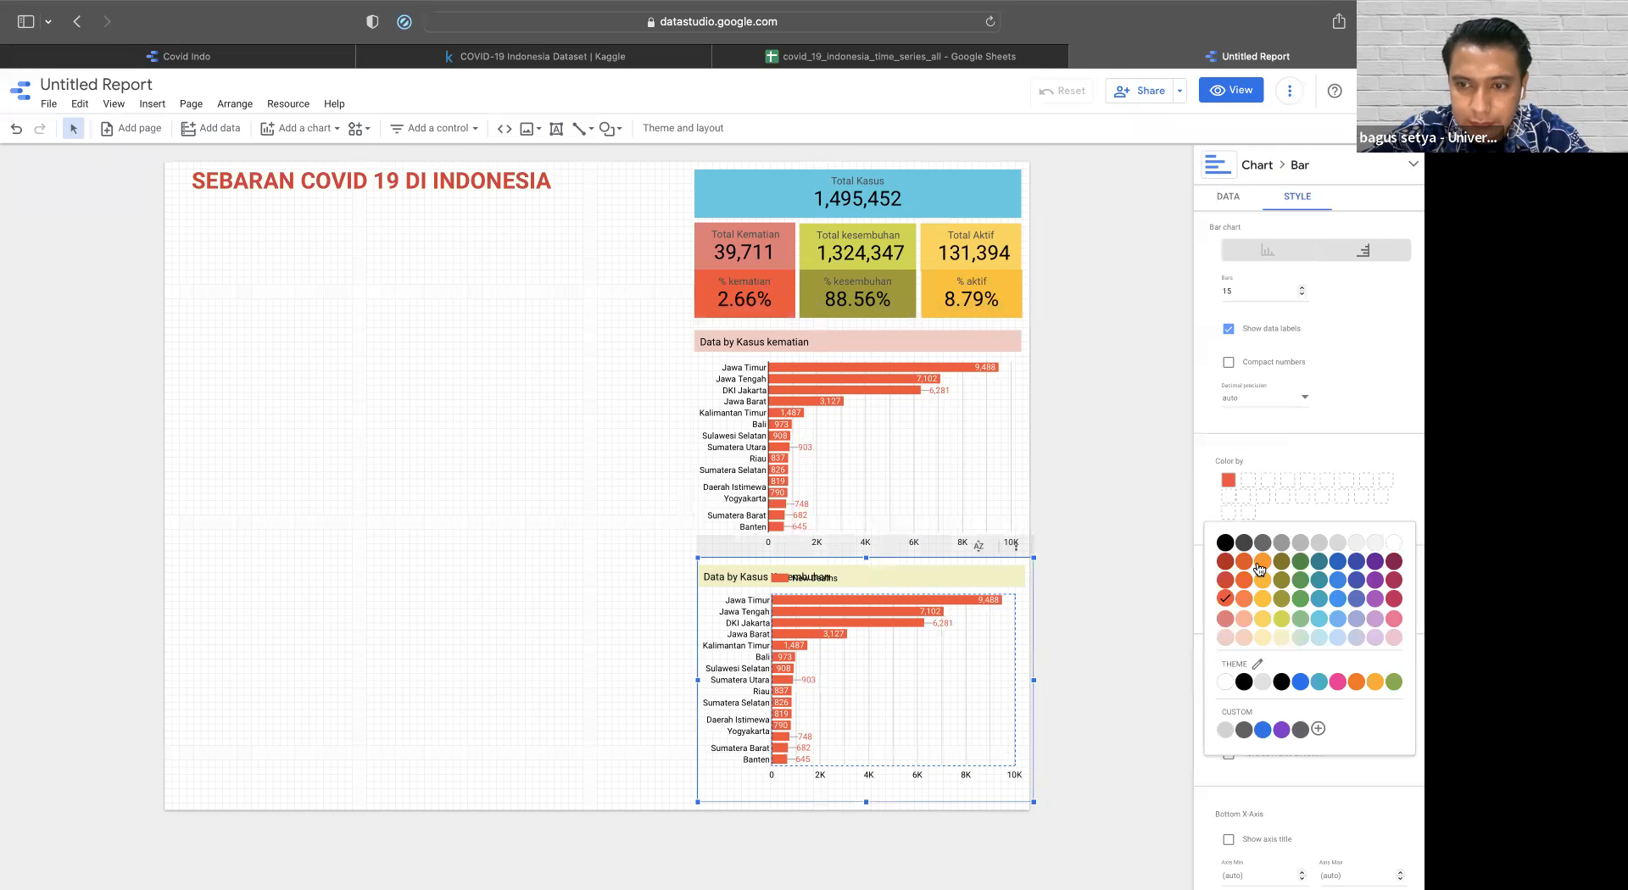
{"action": "left_click", "coordinate": [1303, 600]}
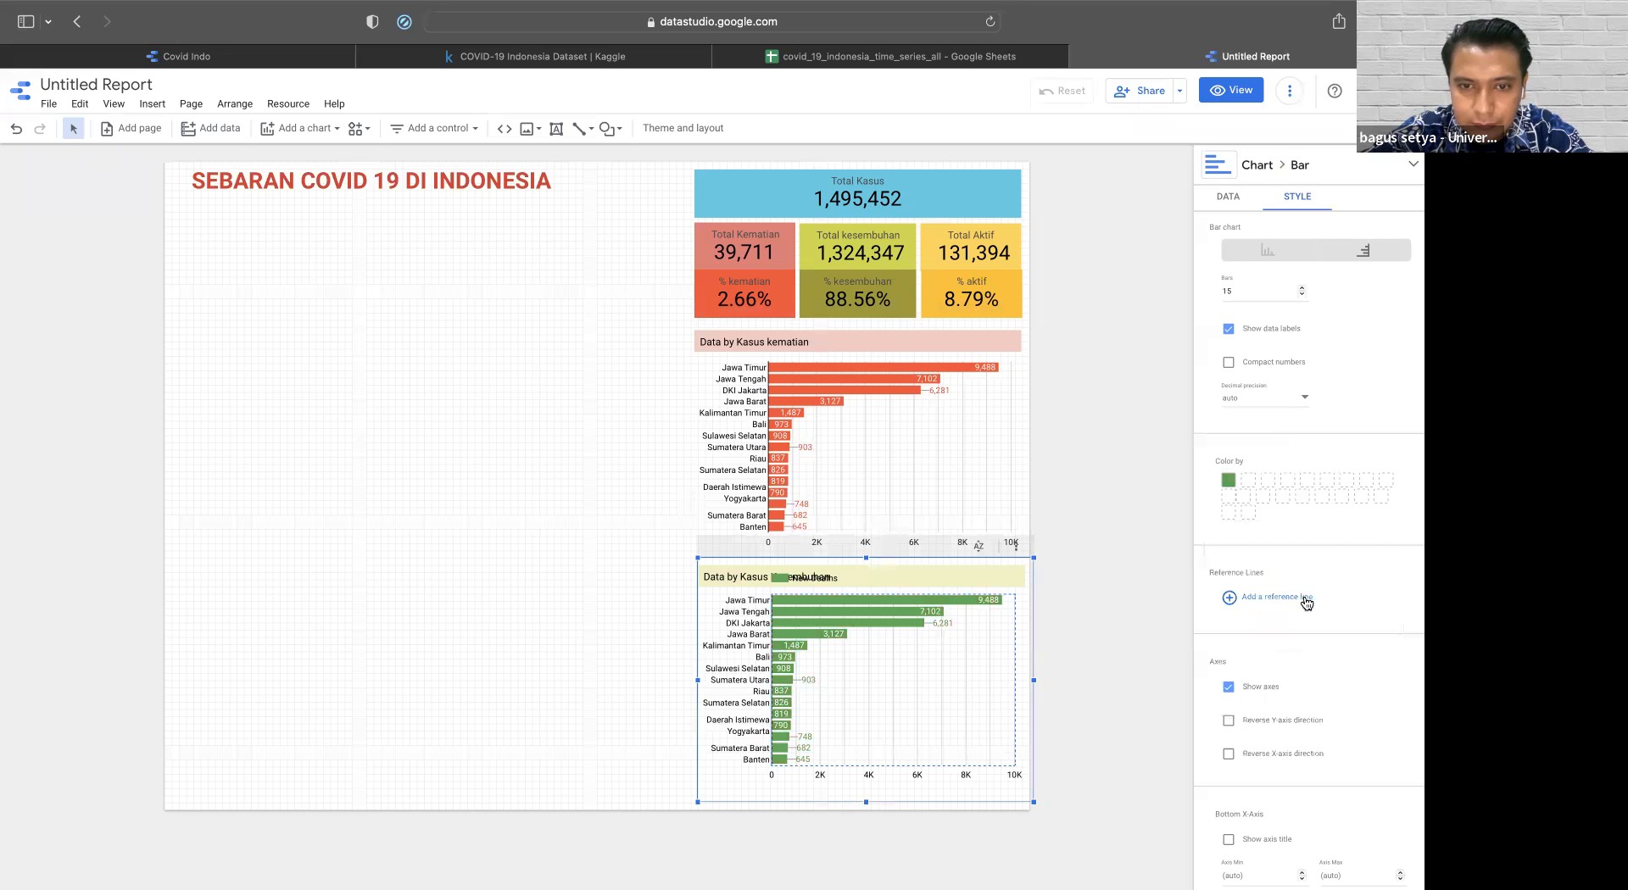
{"action": "left_click", "coordinate": [1229, 204]}
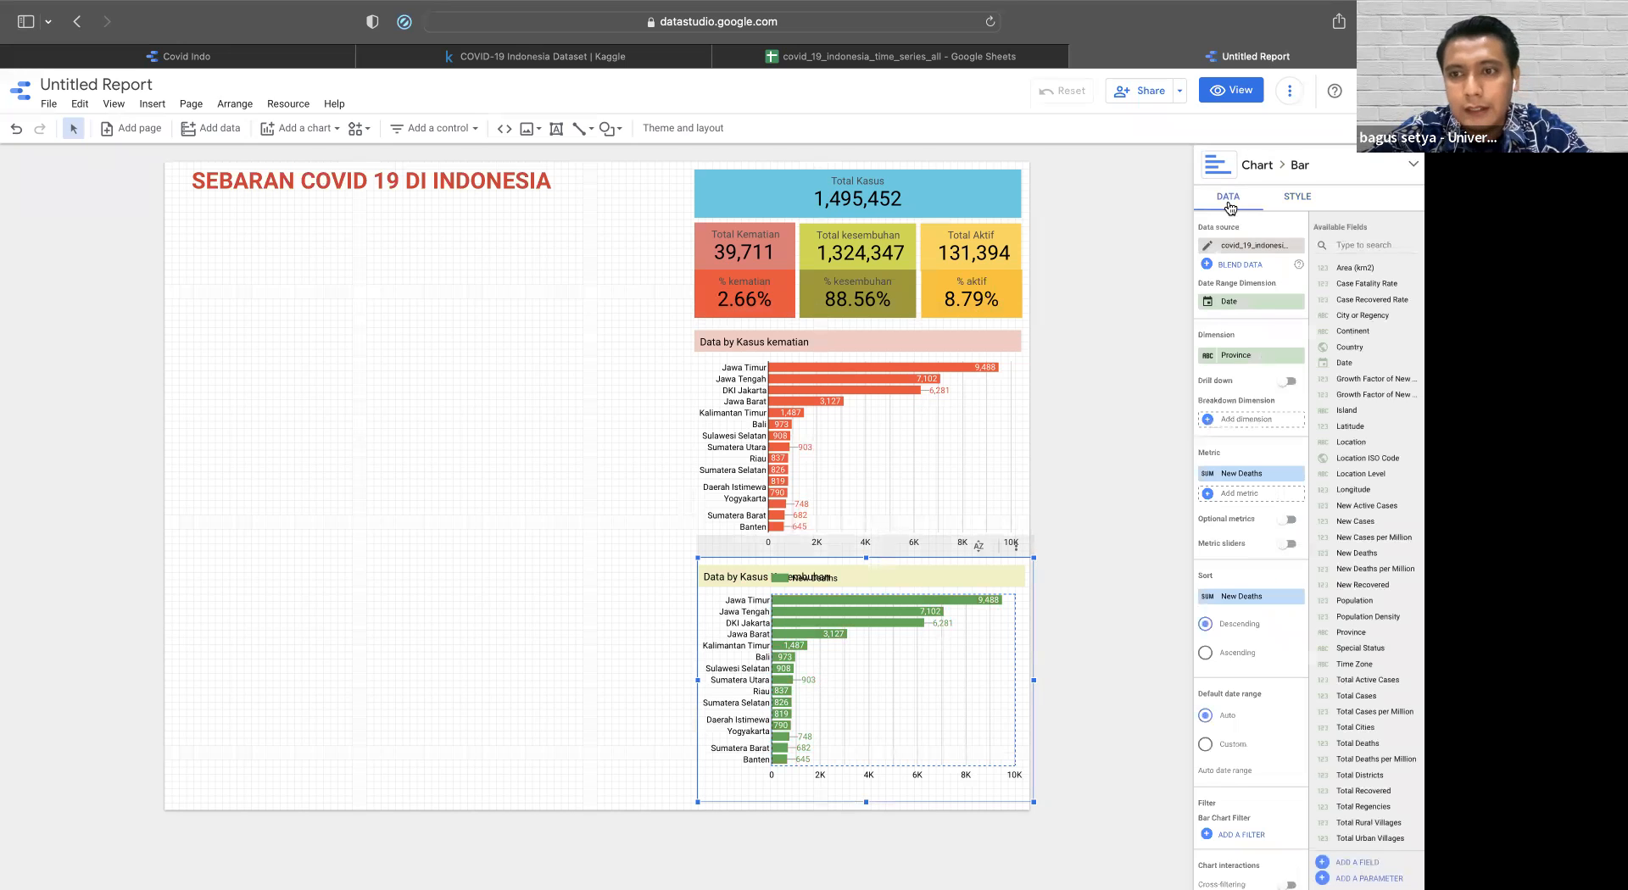
{"action": "left_click", "coordinate": [1242, 473]}
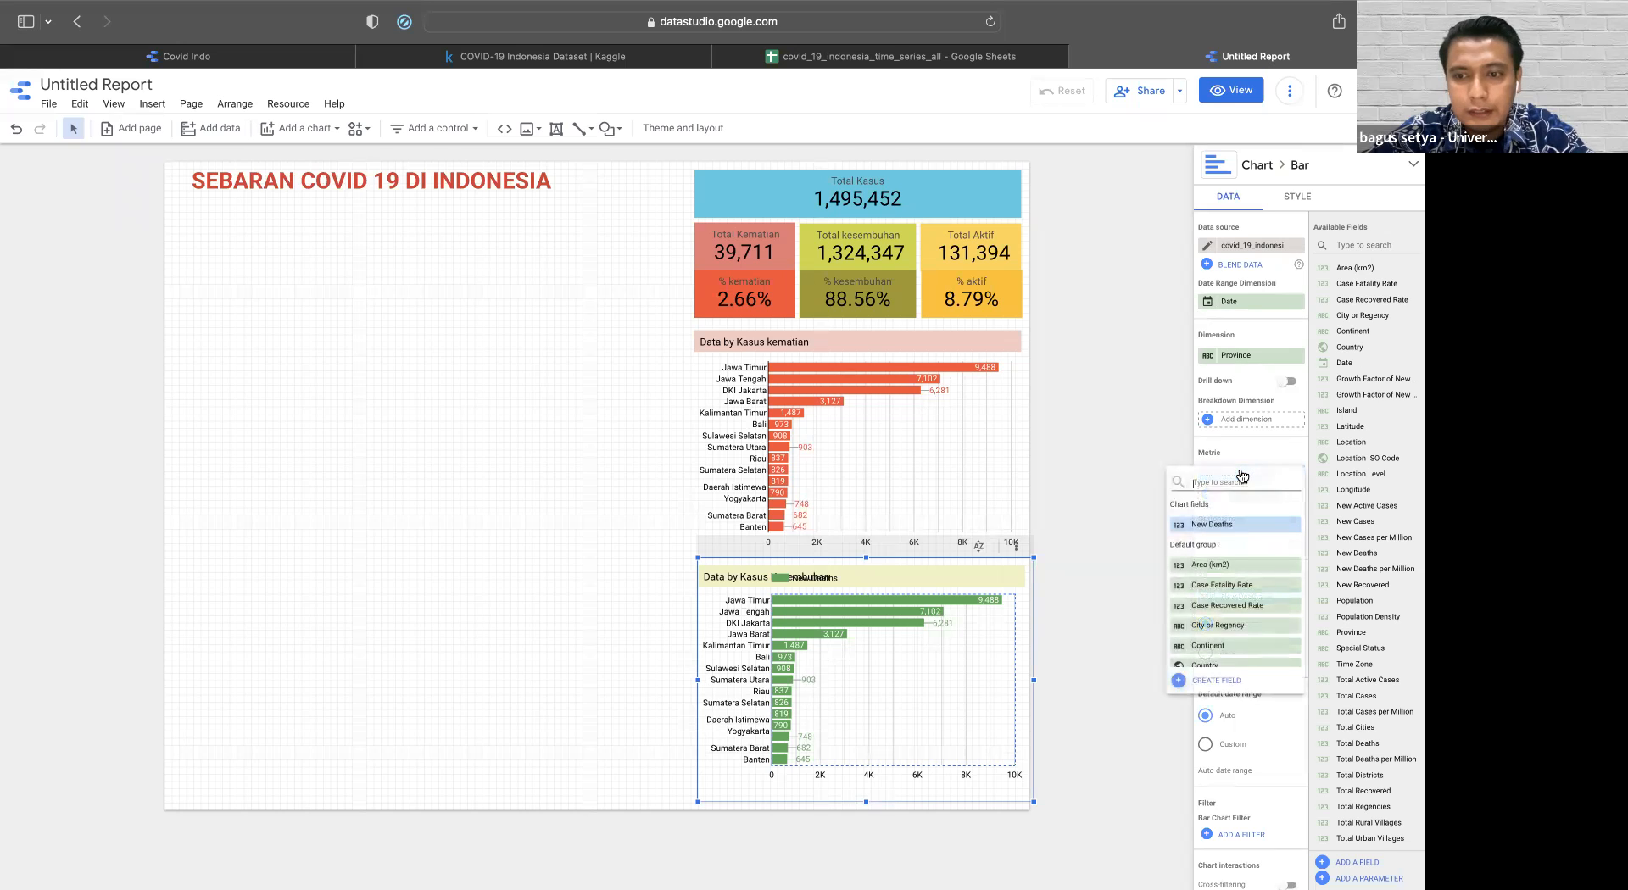
{"action": "type", "text": "new"}
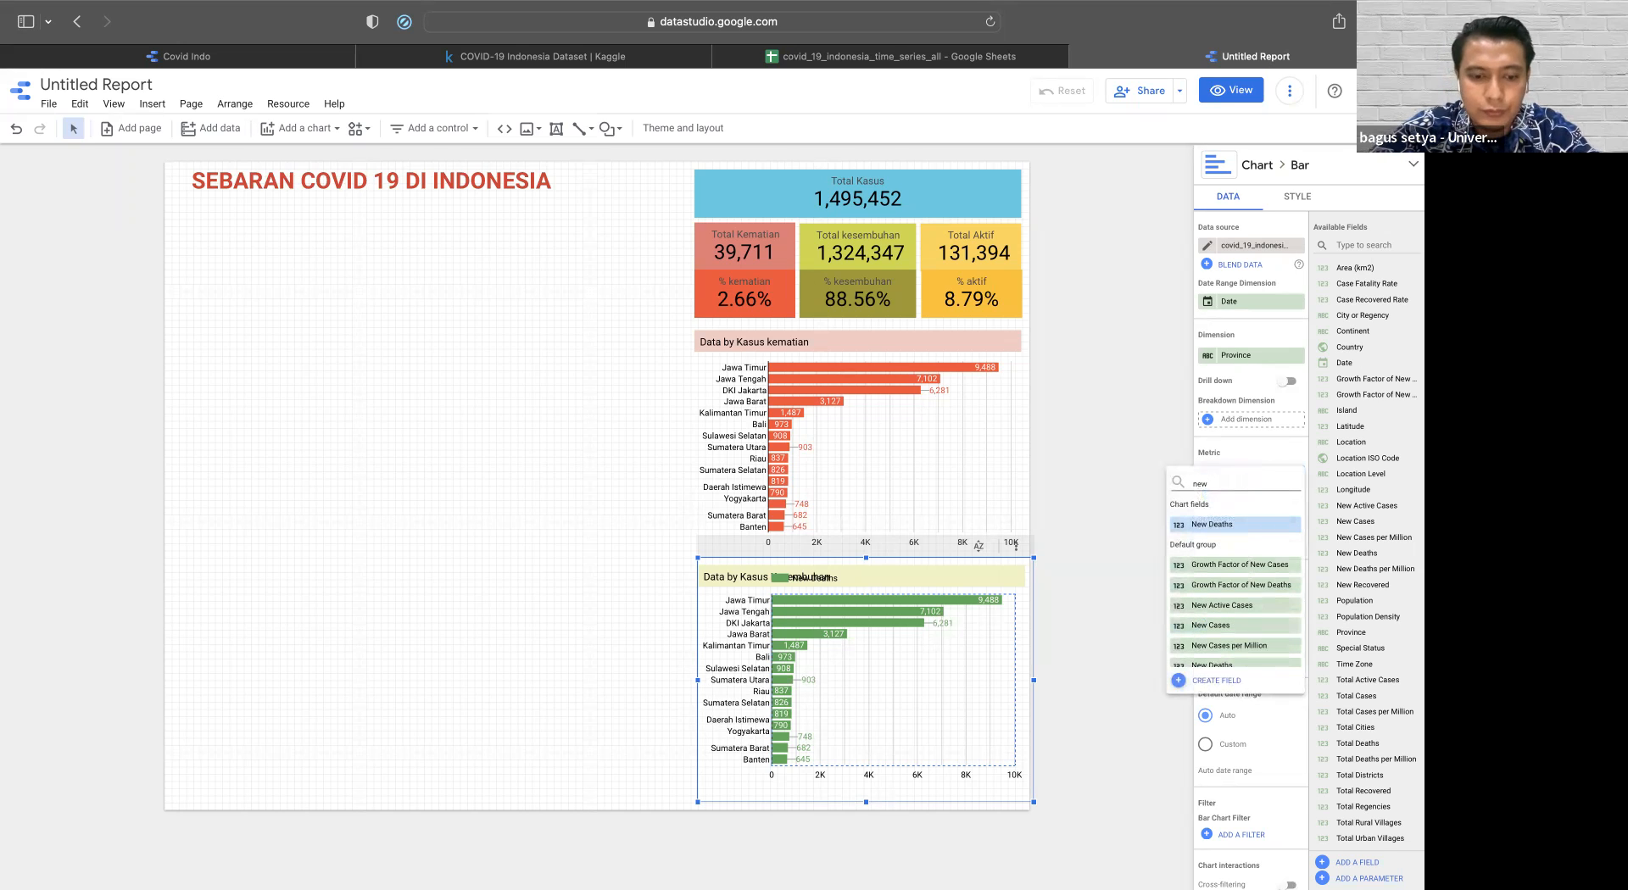
{"action": "type", "text": " re"}
{"action": "left_click", "coordinate": [1236, 526]}
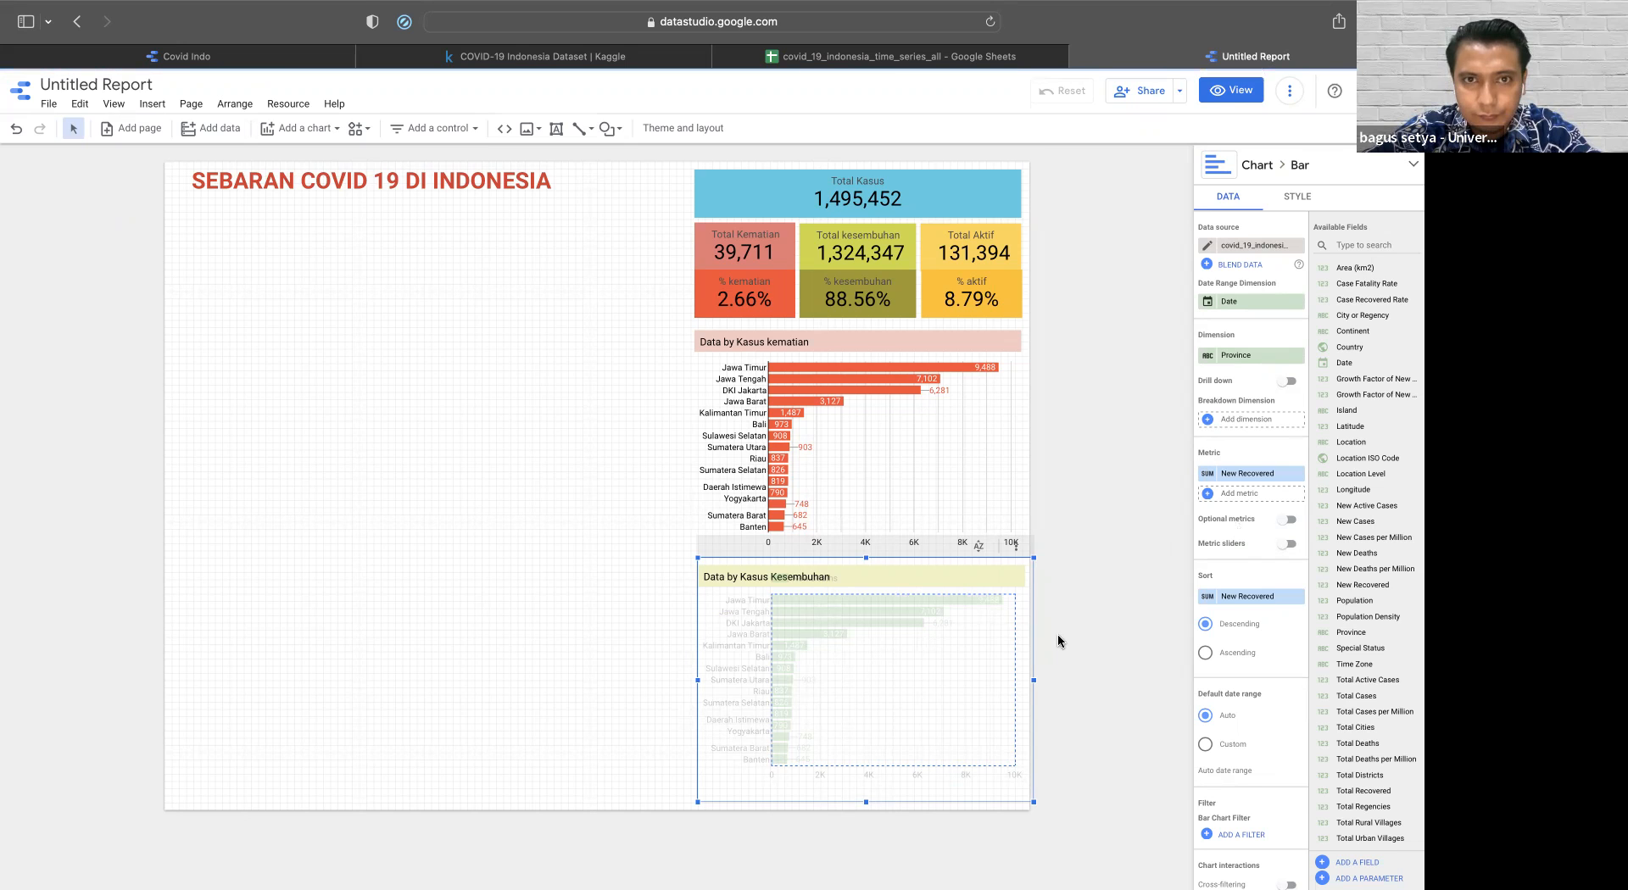
{"action": "right_click", "coordinate": [1035, 680]}
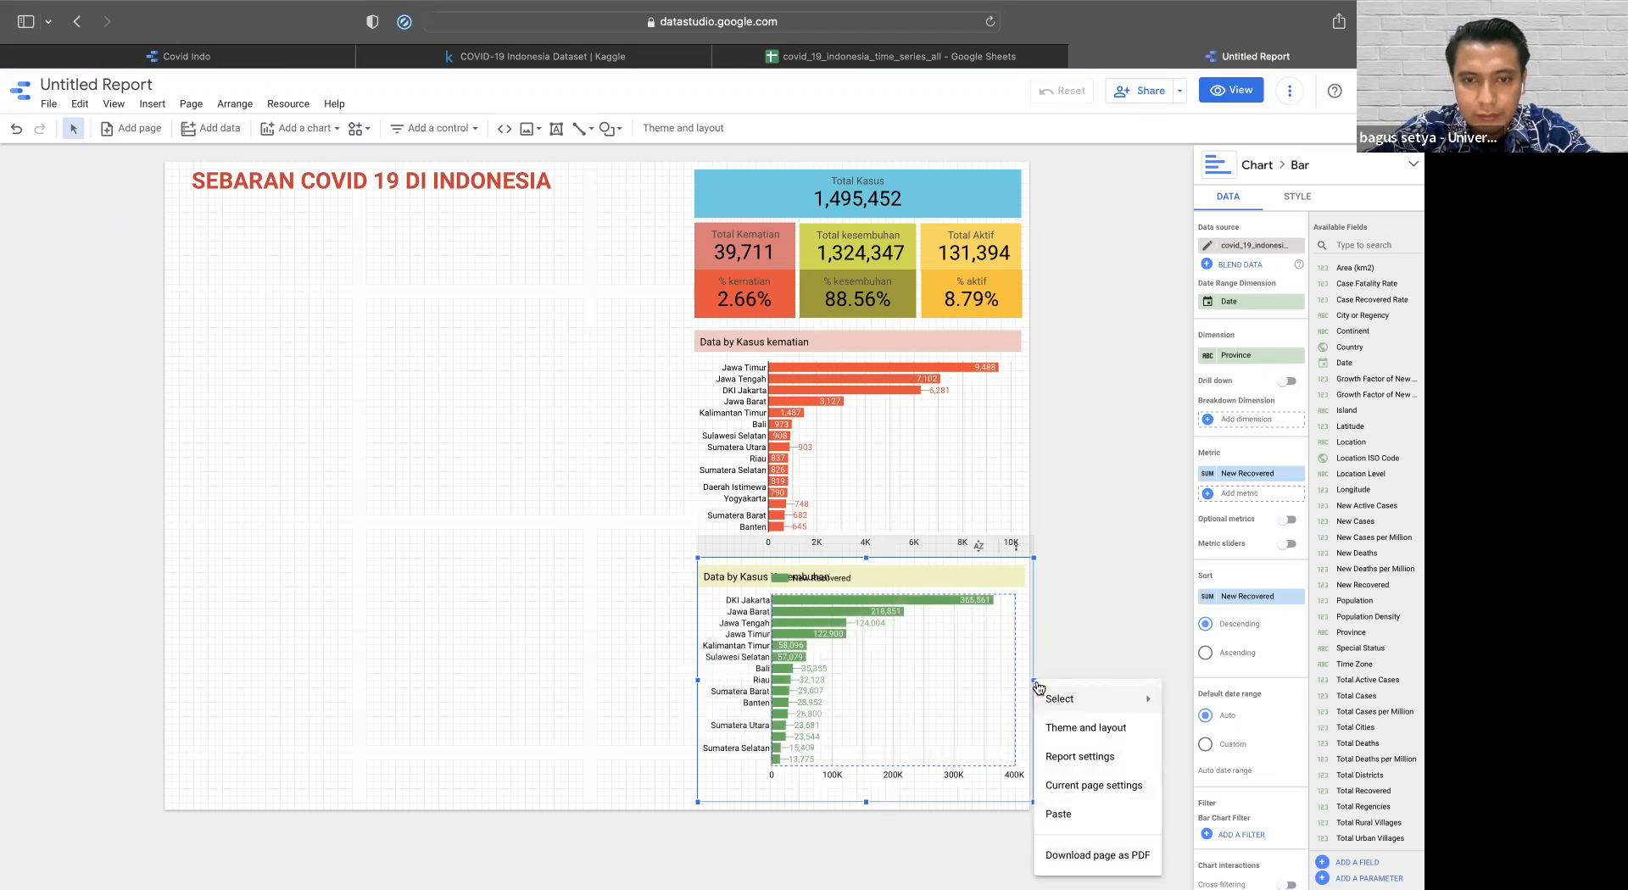
{"action": "mouse_move", "coordinate": [1048, 698]}
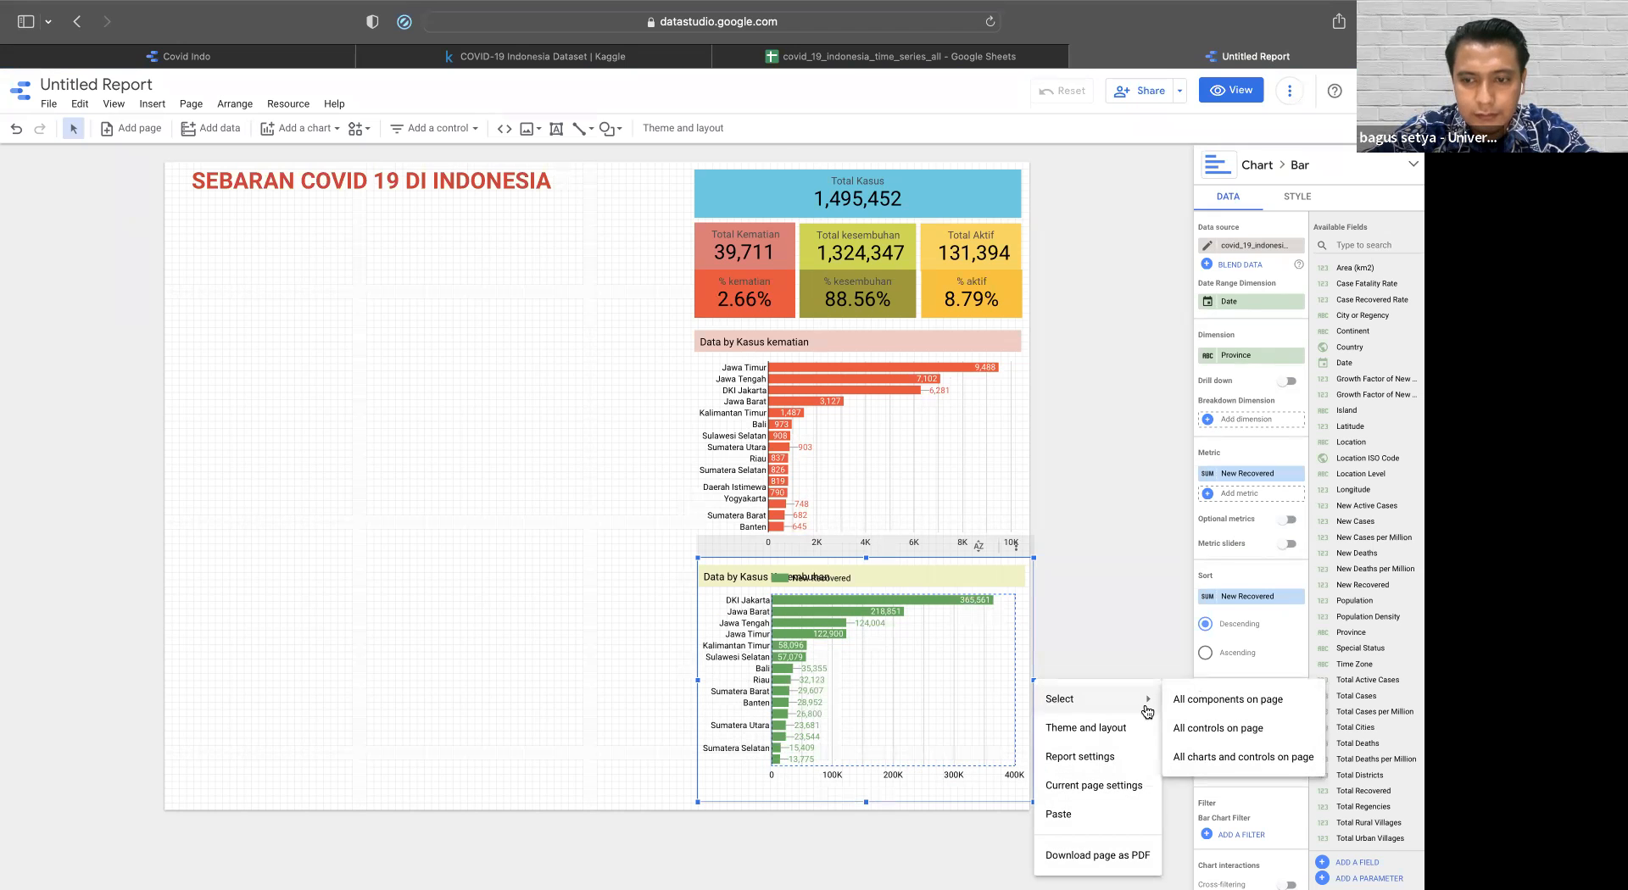
{"action": "left_click", "coordinate": [918, 653]}
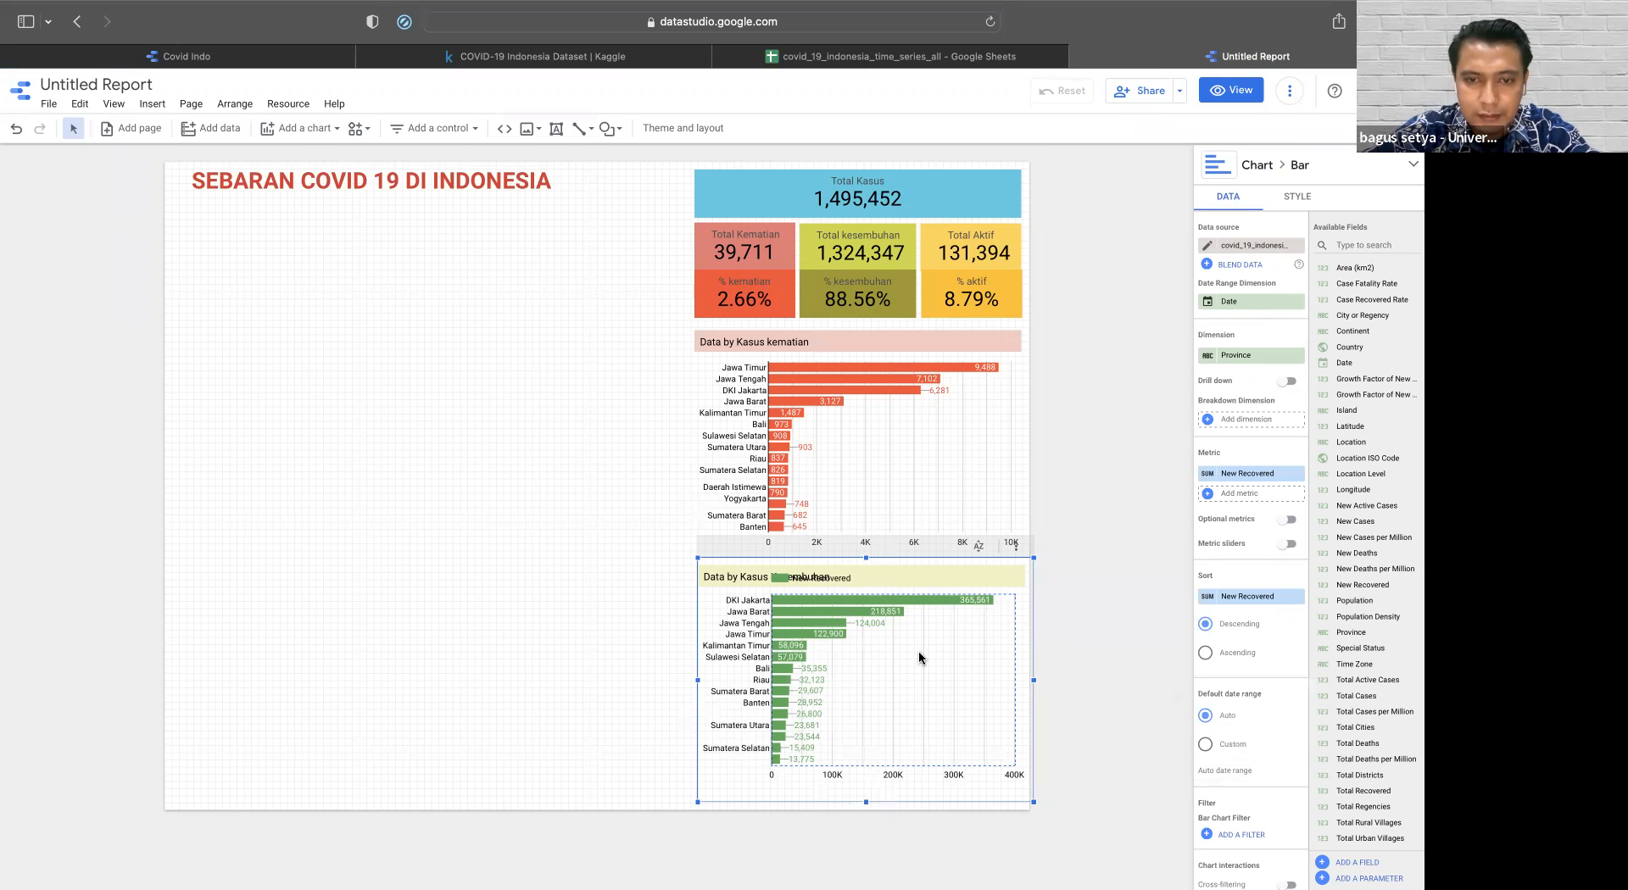
- Send the New Recovered bar chart to the back, behind the "Data by Kasus Kesembuhan" heading
{"action": "right_click", "coordinate": [919, 655]}
{"action": "mouse_move", "coordinate": [1018, 437]}
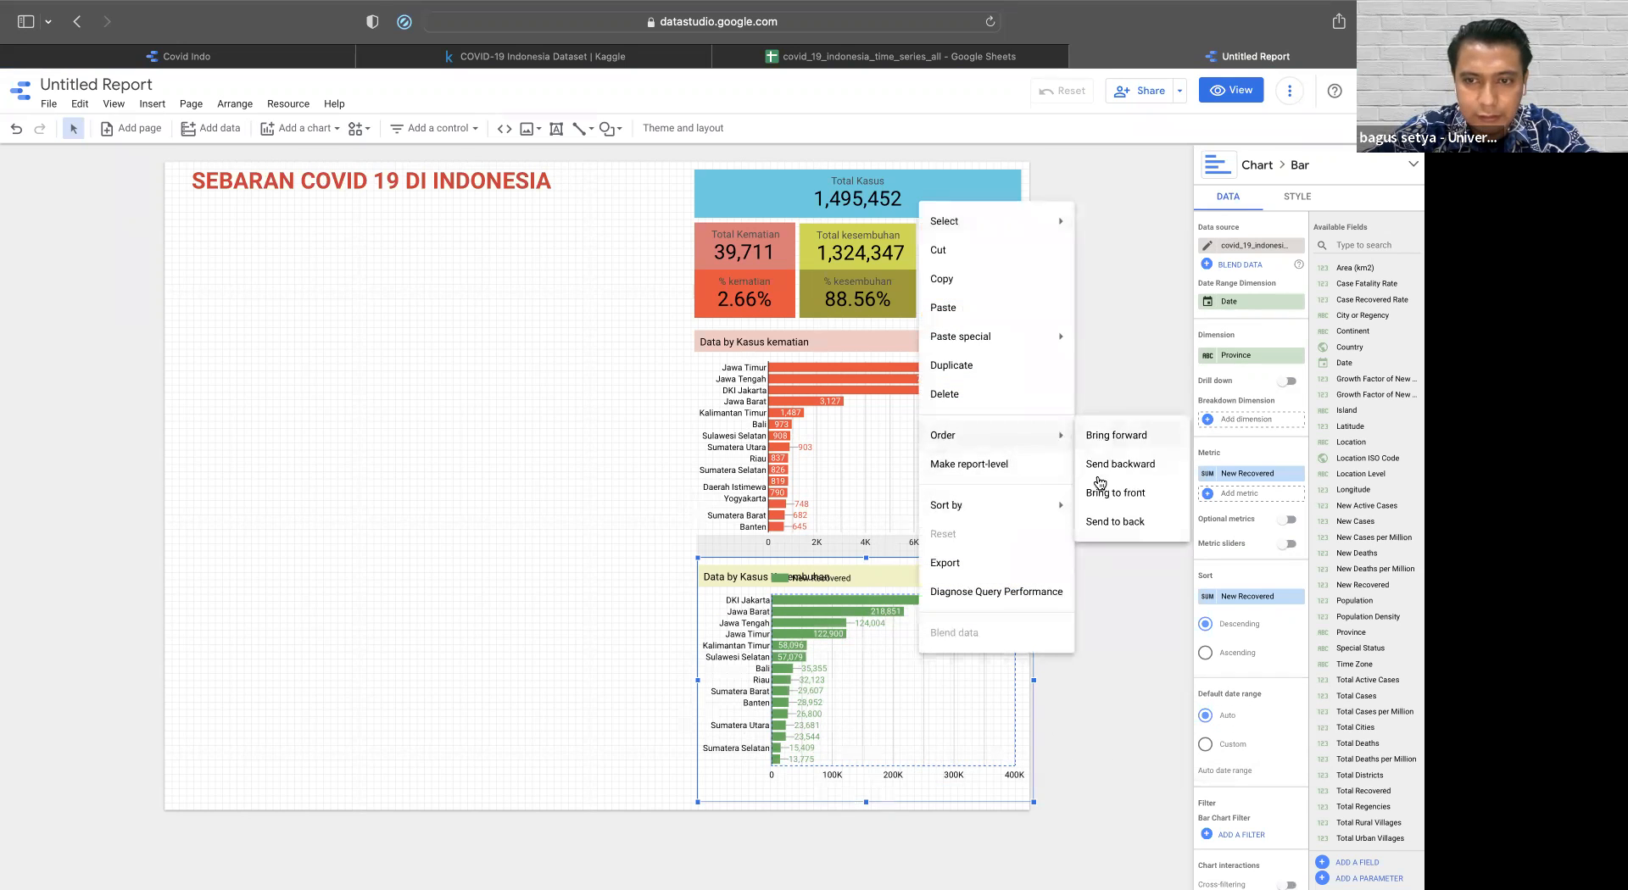
{"action": "left_click", "coordinate": [1100, 523]}
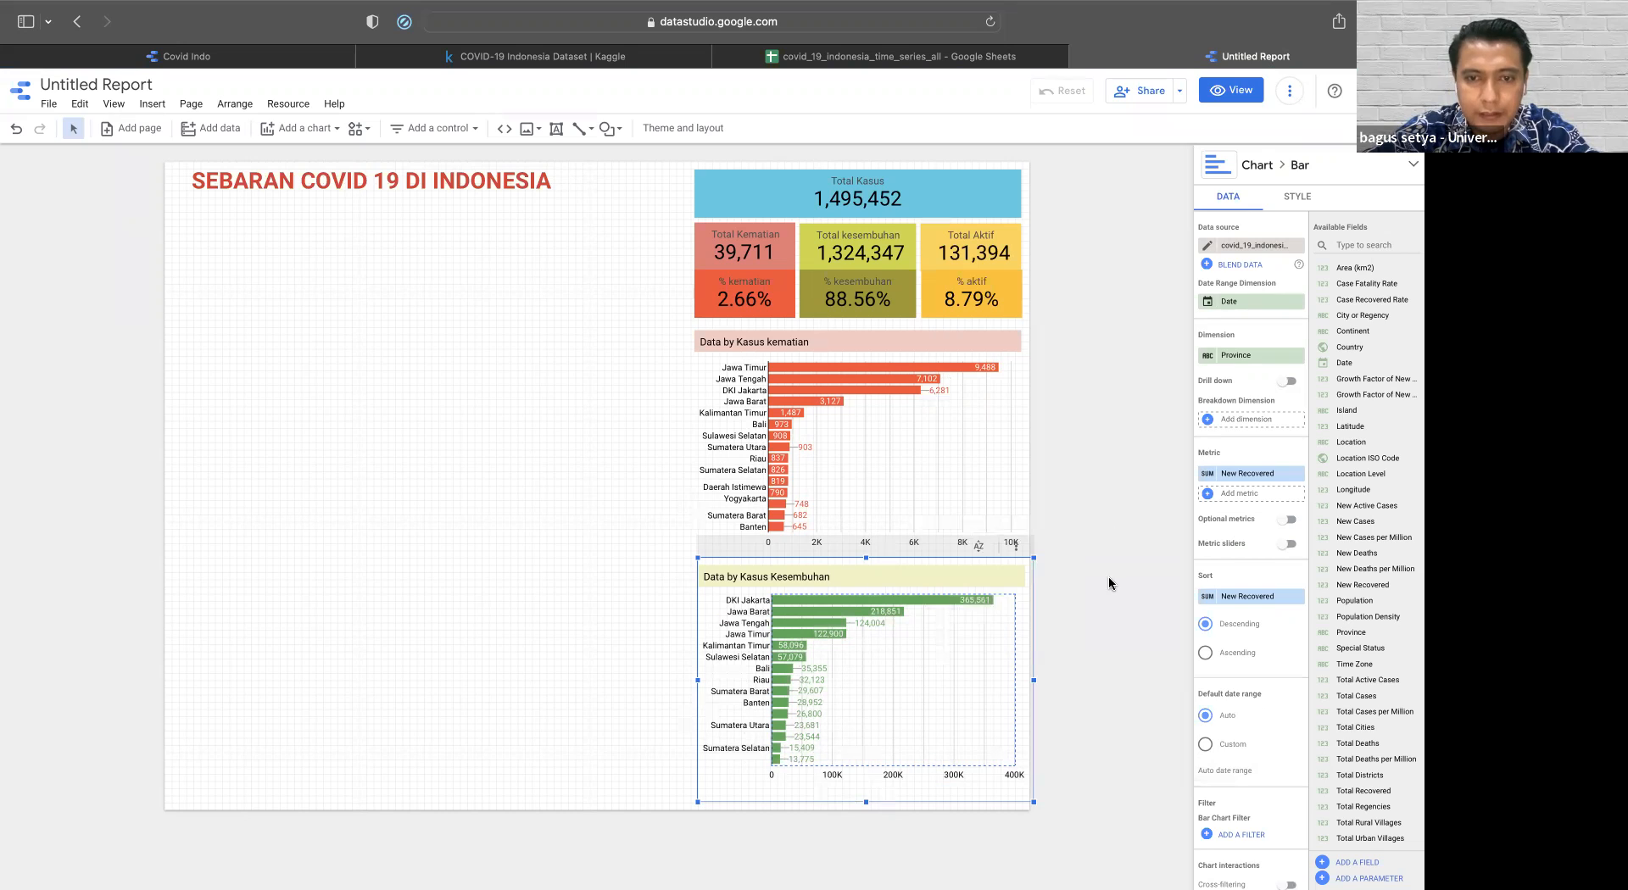
{"action": "left_click", "coordinate": [1107, 576]}
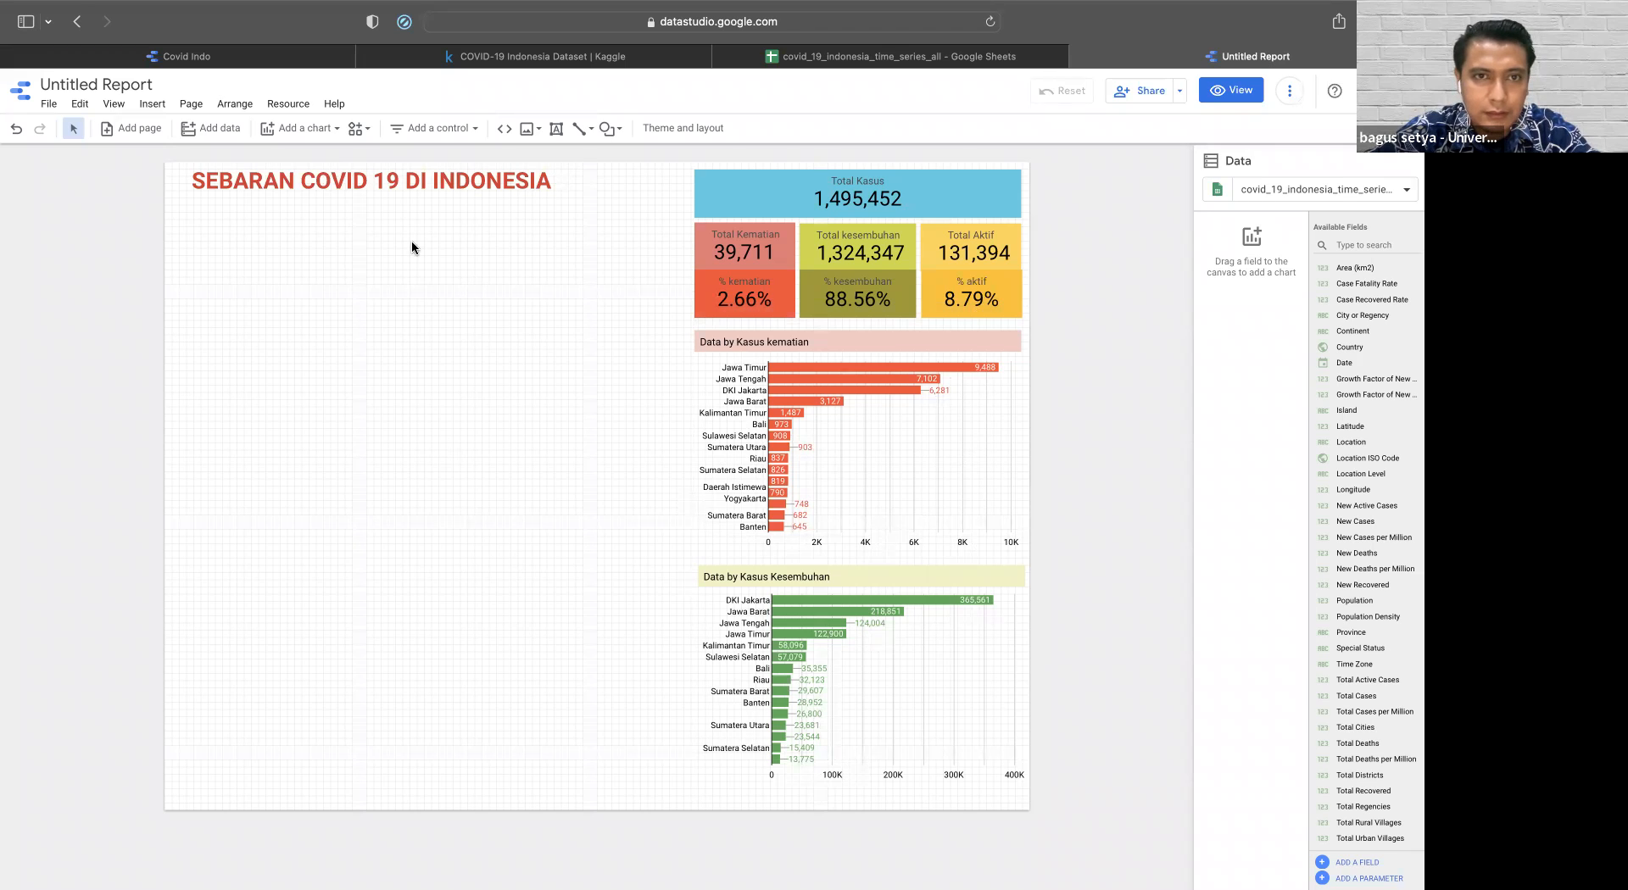
- Insert a geo chart beneath the report title and enlarge it across the empty area beside the red bar chart
{"action": "left_click", "coordinate": [300, 135]}
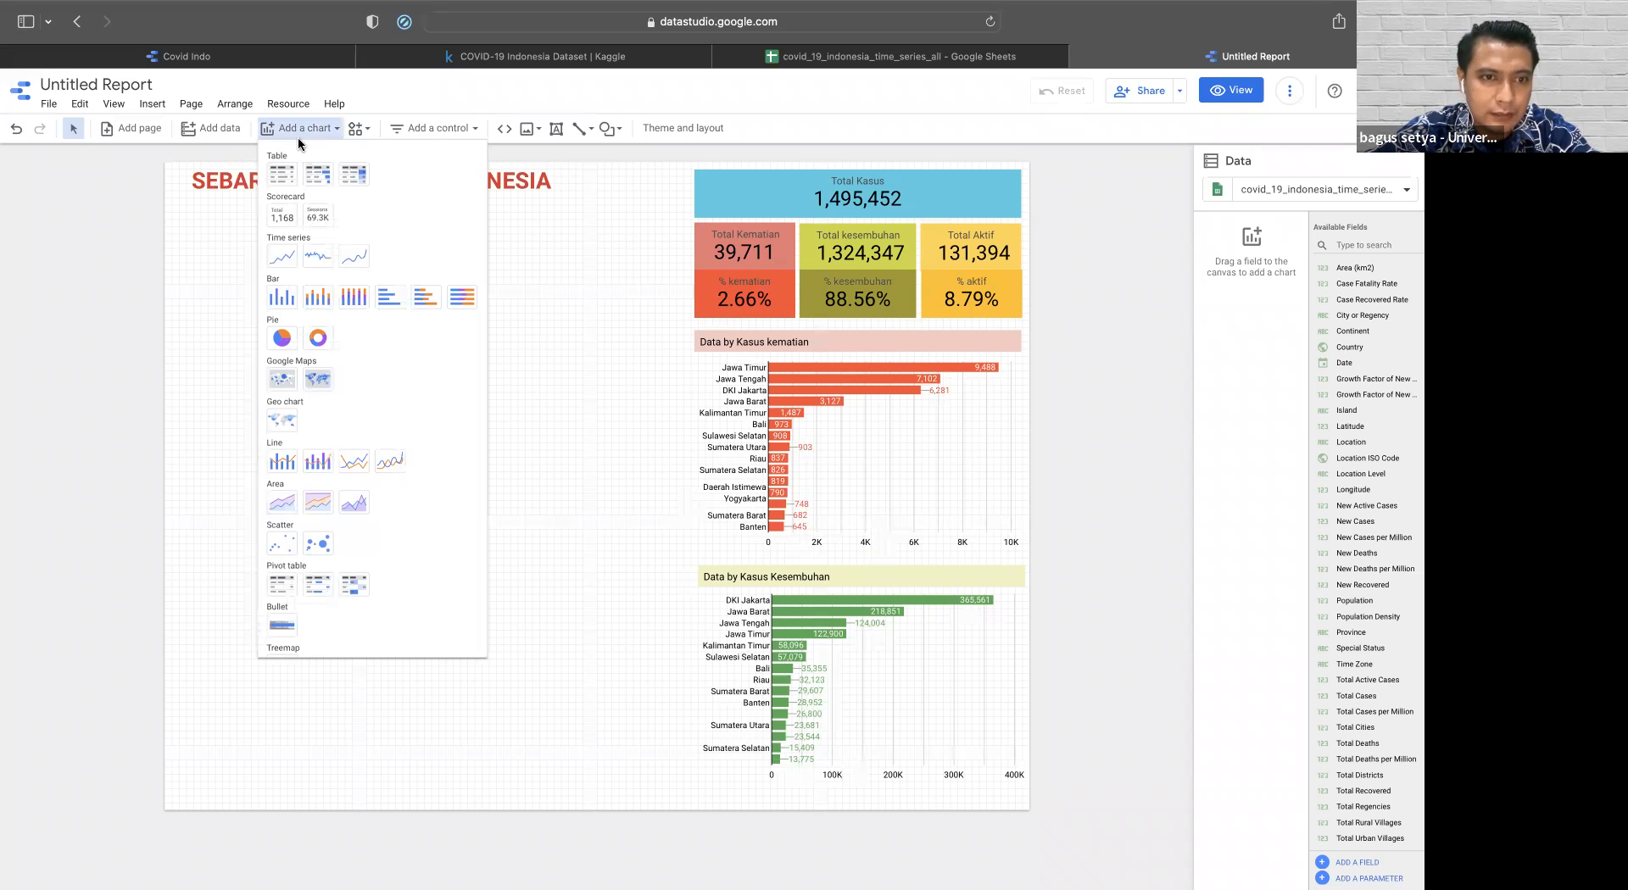
{"action": "left_click", "coordinate": [288, 421]}
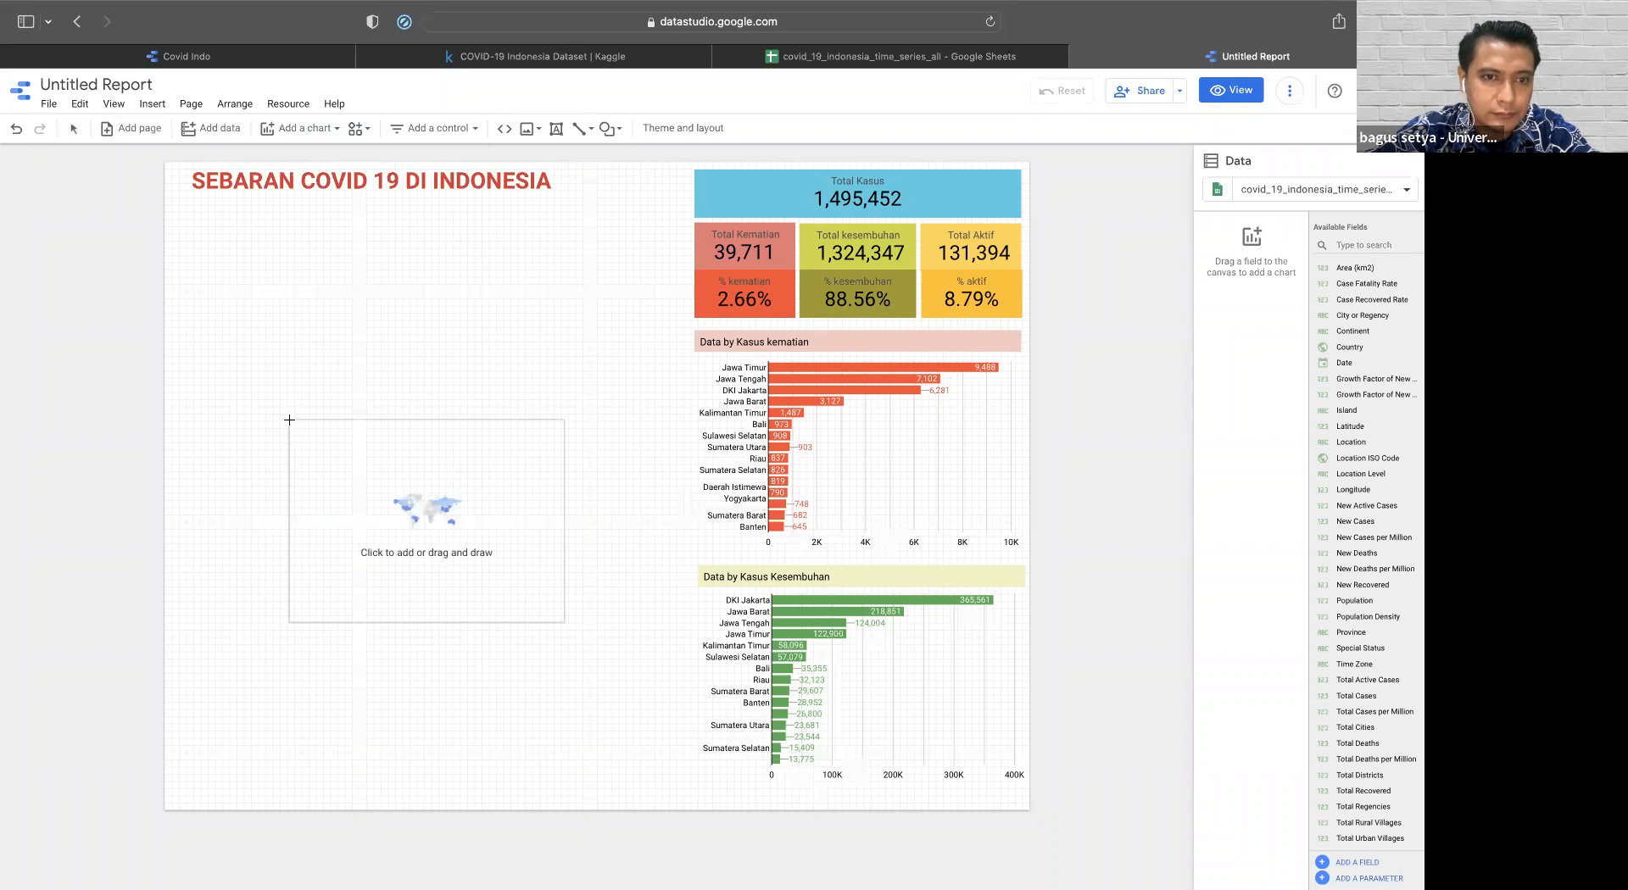
{"action": "left_click", "coordinate": [184, 262]}
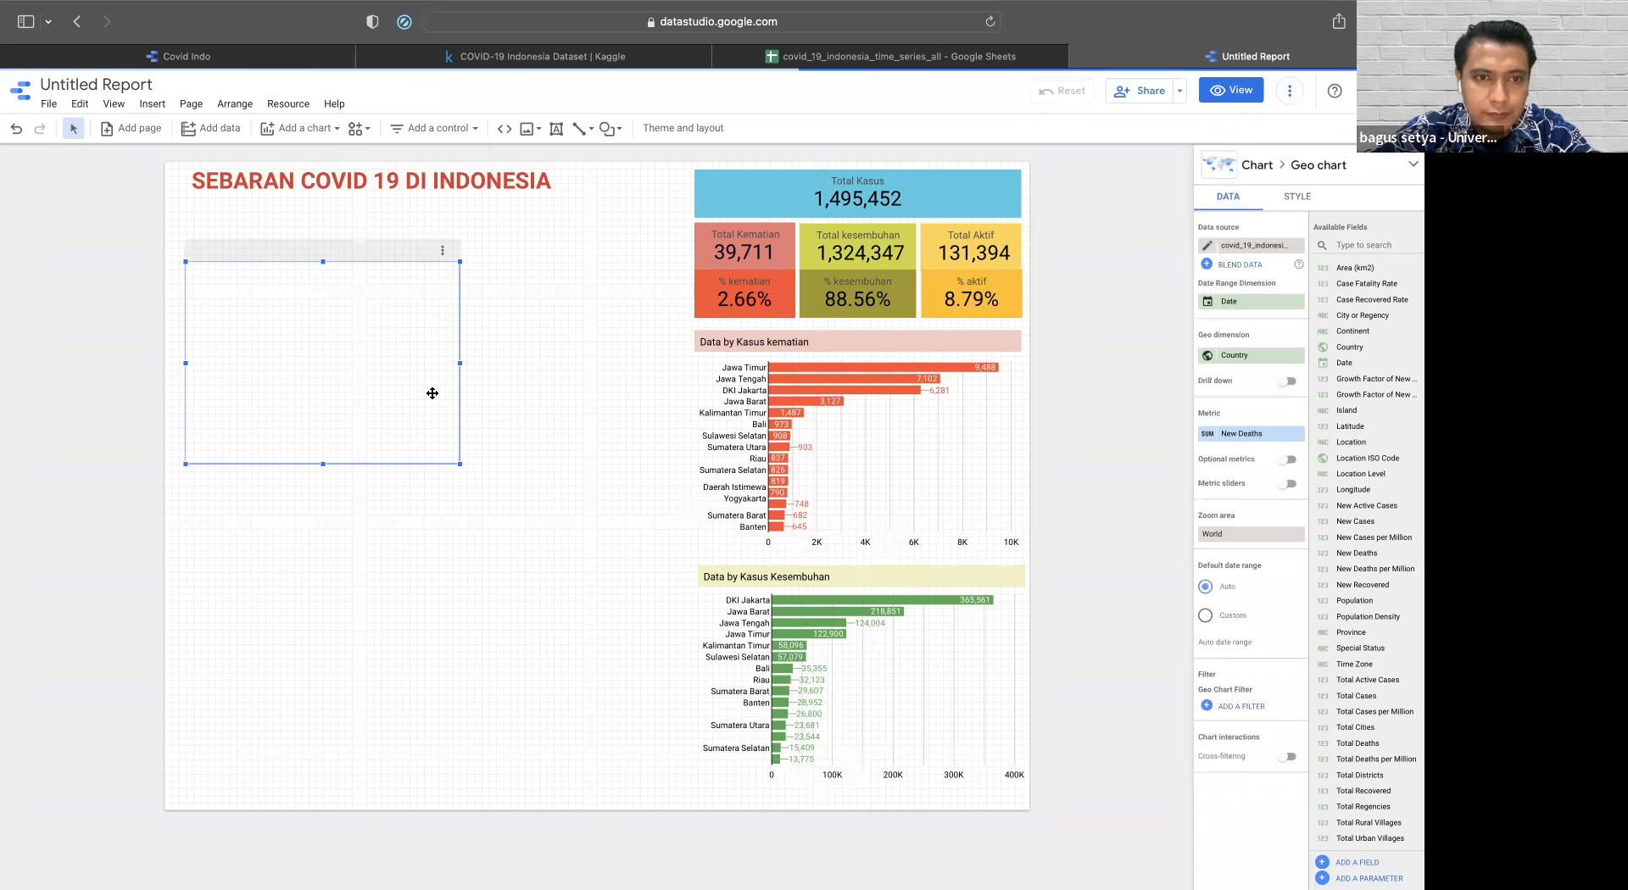
{"action": "left_click_drag", "start_coordinate": [461, 364], "coordinate": [680, 365]}
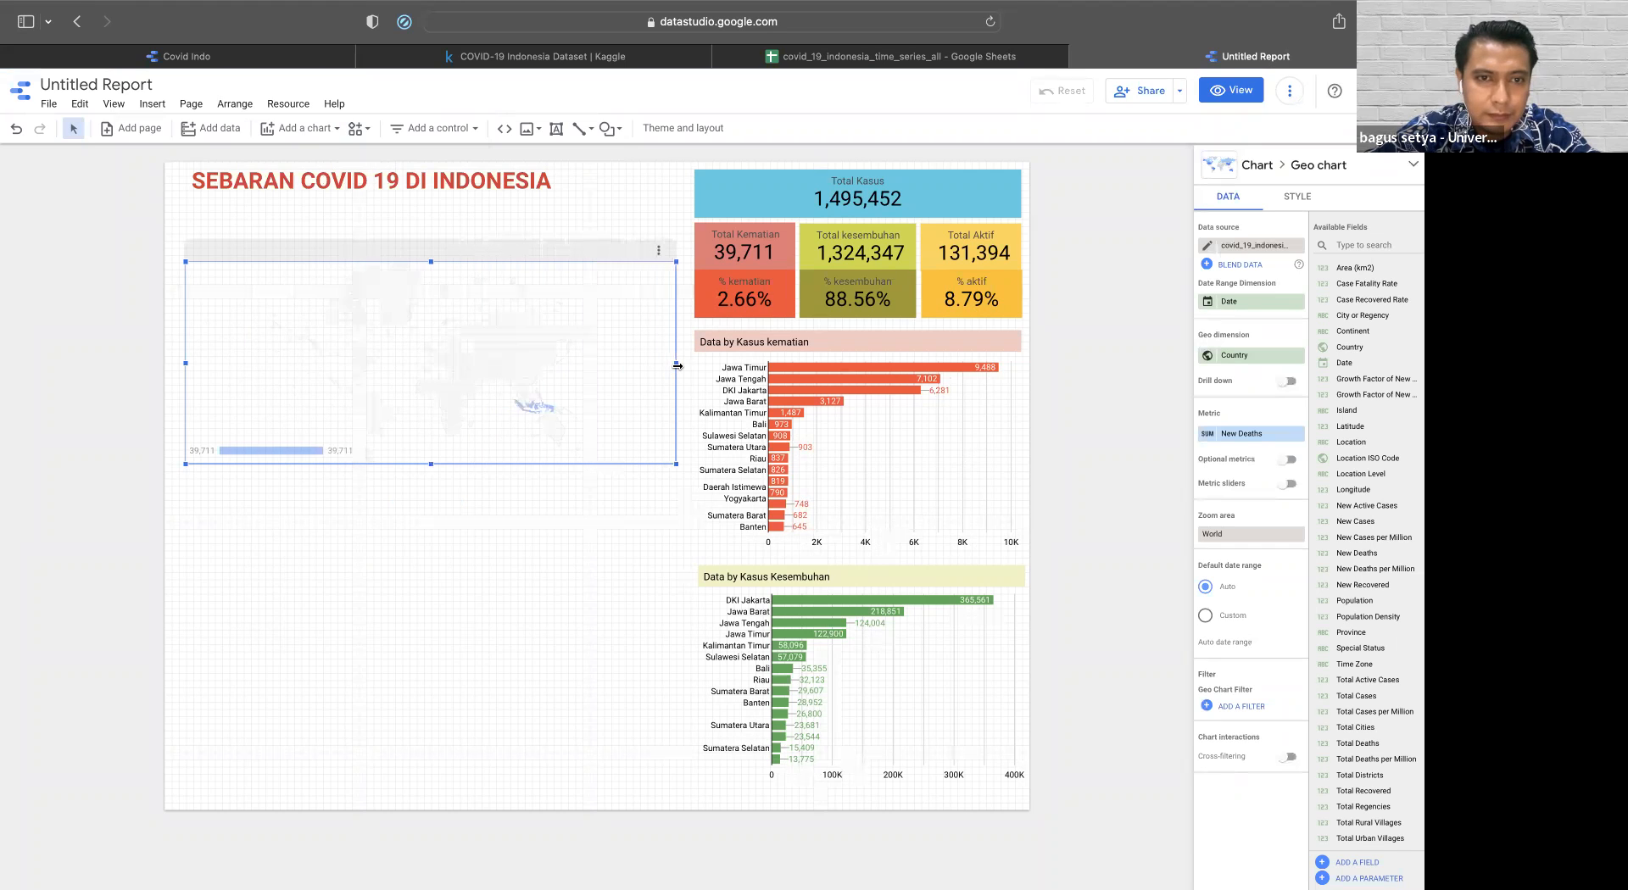
{"action": "left_click_drag", "start_coordinate": [433, 464], "coordinate": [434, 561]}
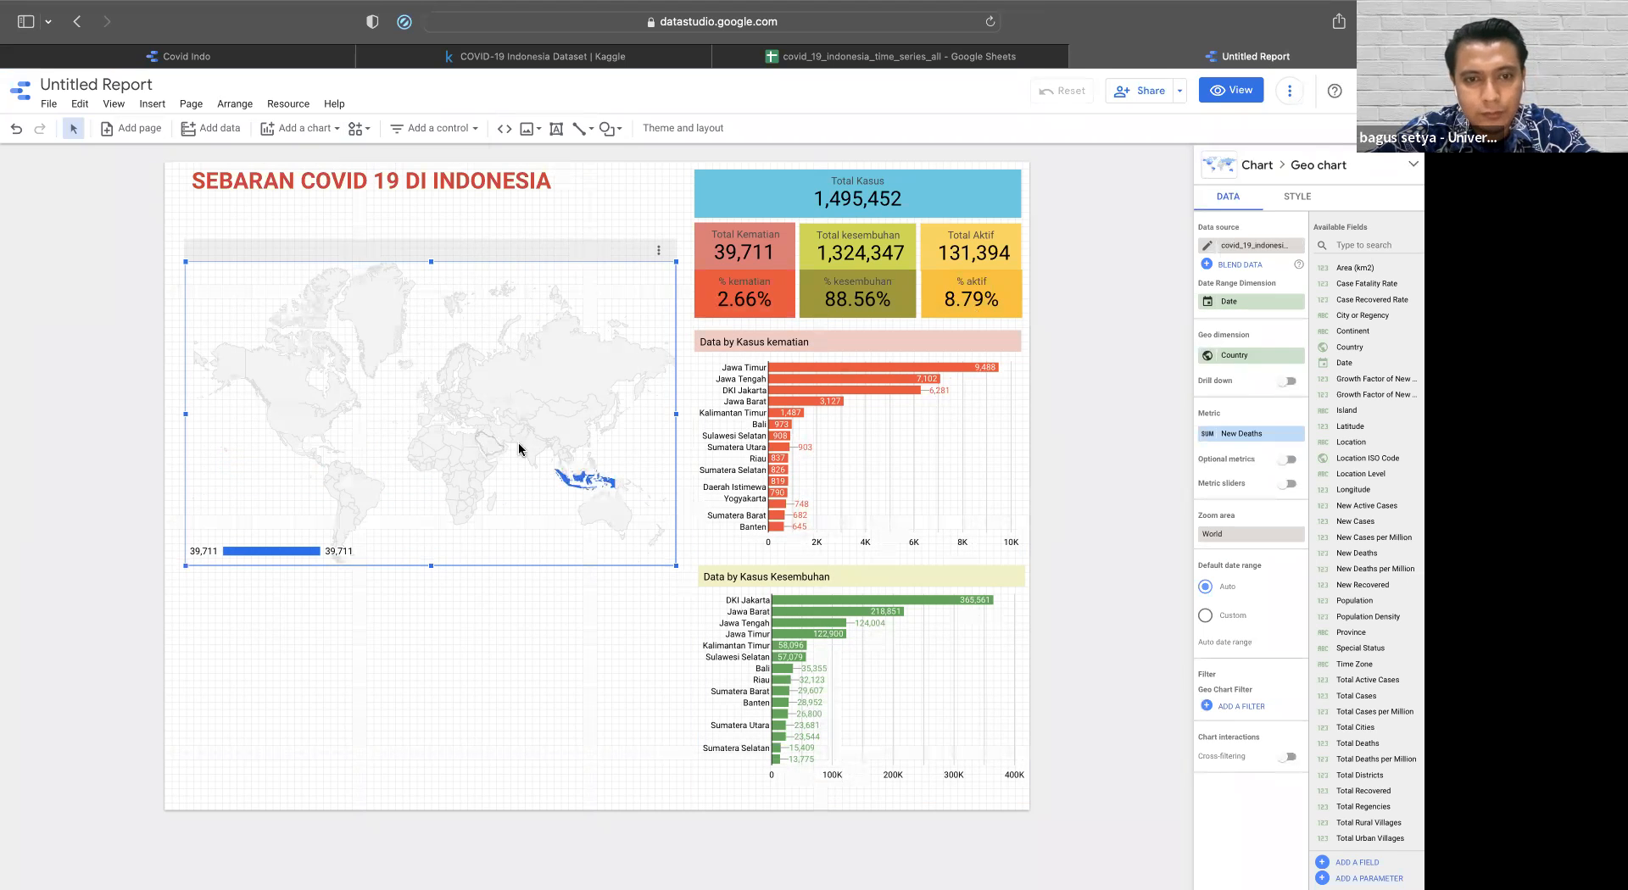
{"action": "mouse_move", "coordinate": [573, 483]}
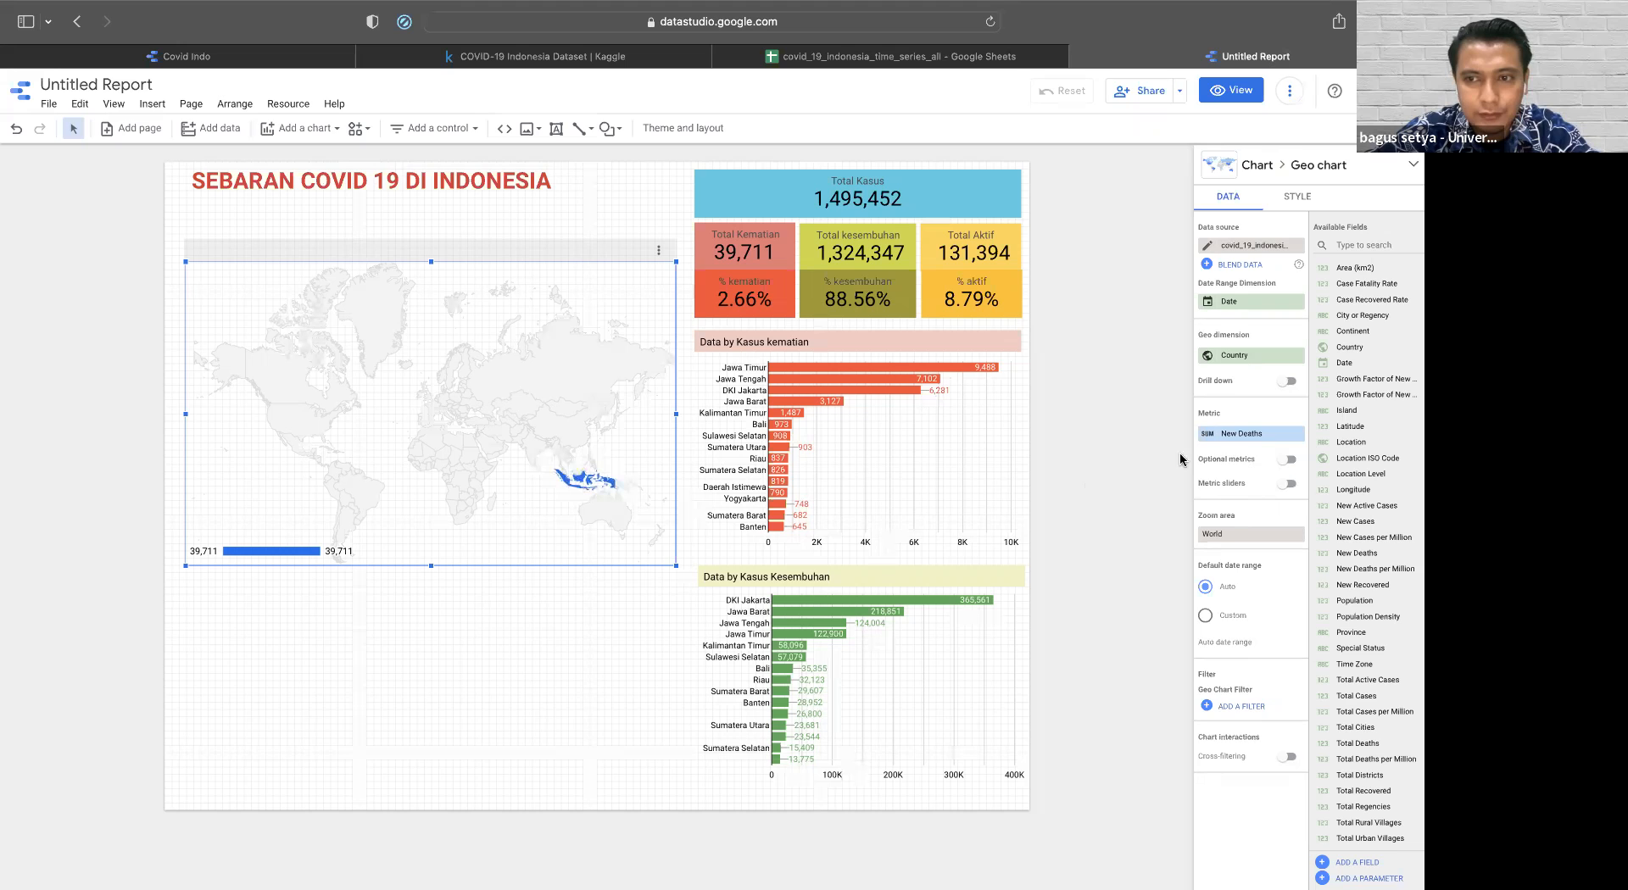
- Set the map's geo dimension to Location ISO Code and its zoom area to Indonesia
{"action": "left_click", "coordinate": [1236, 357]}
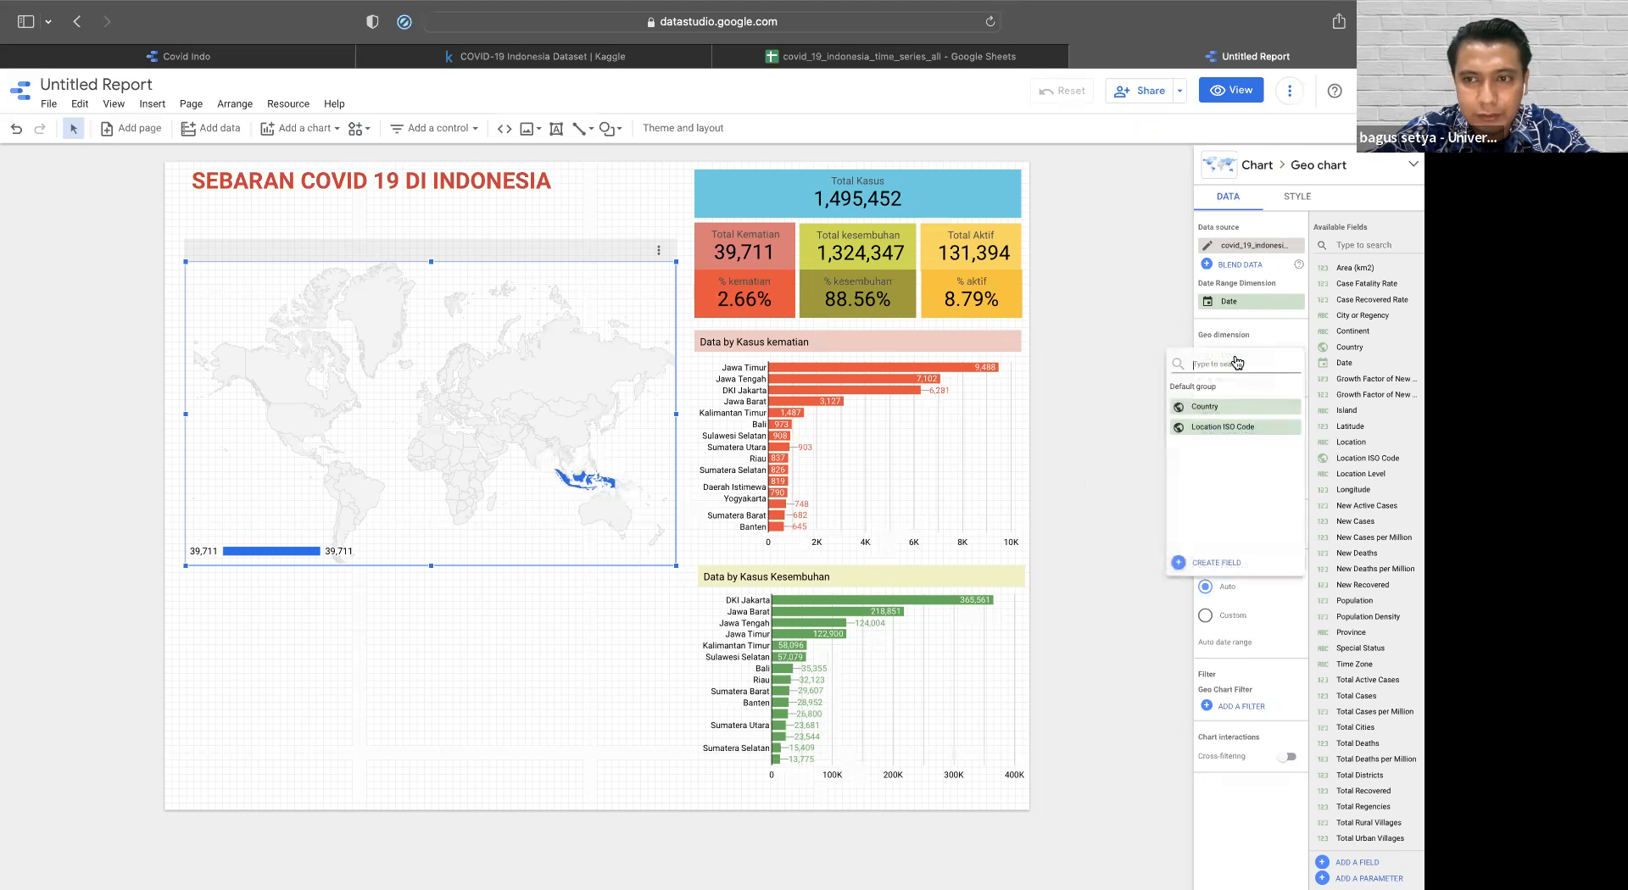
{"action": "left_click", "coordinate": [1248, 432]}
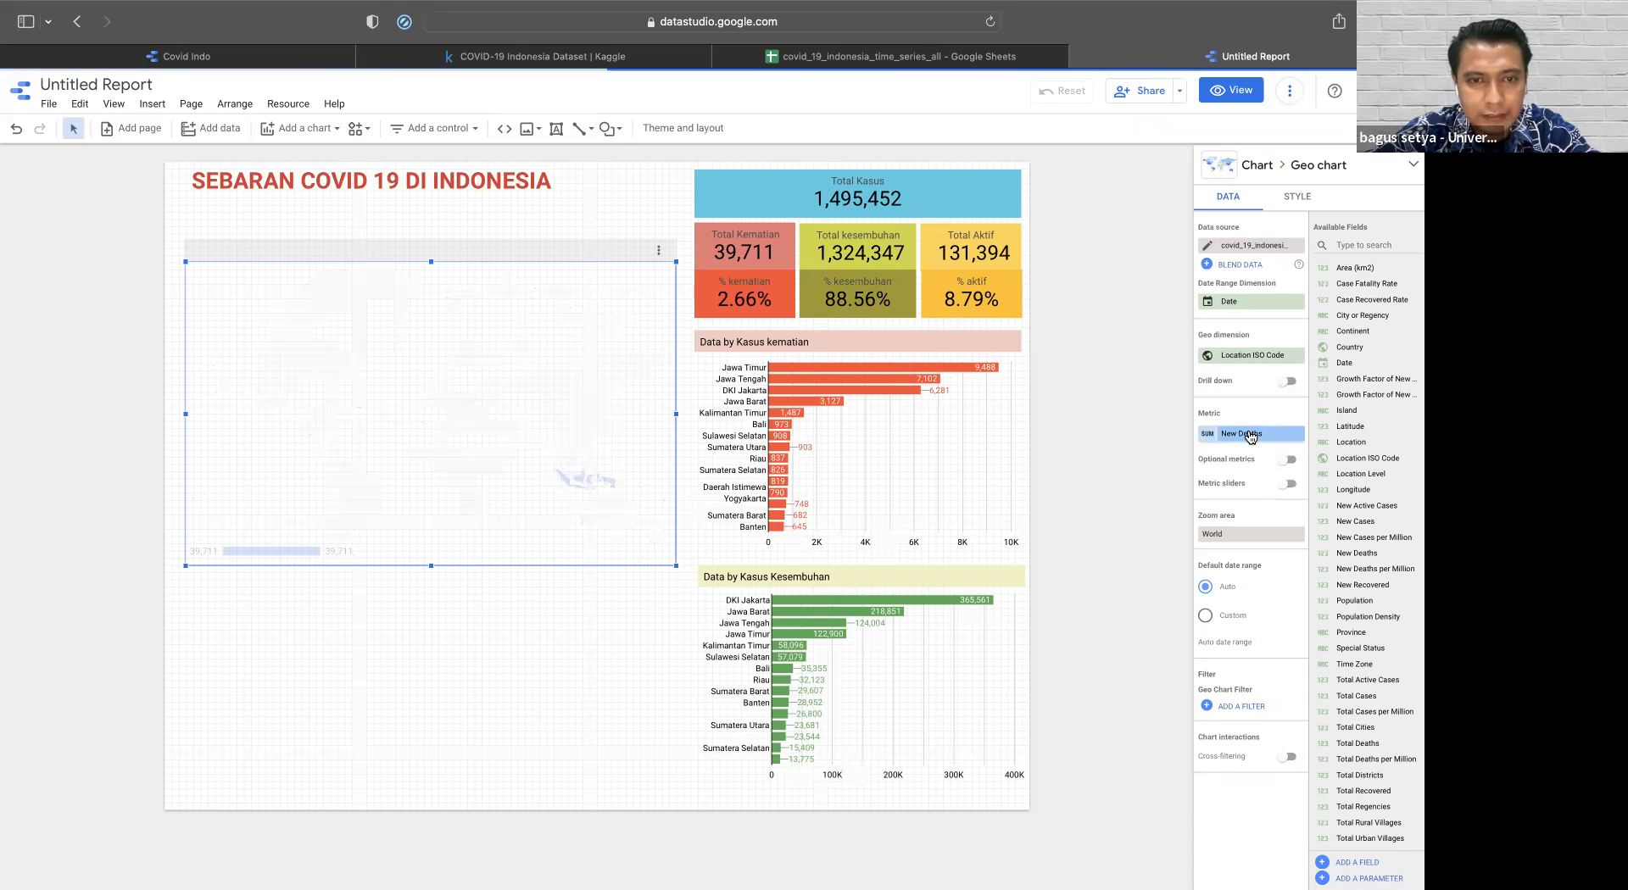
{"action": "left_click", "coordinate": [1240, 536]}
{"action": "type", "text": "indi"}
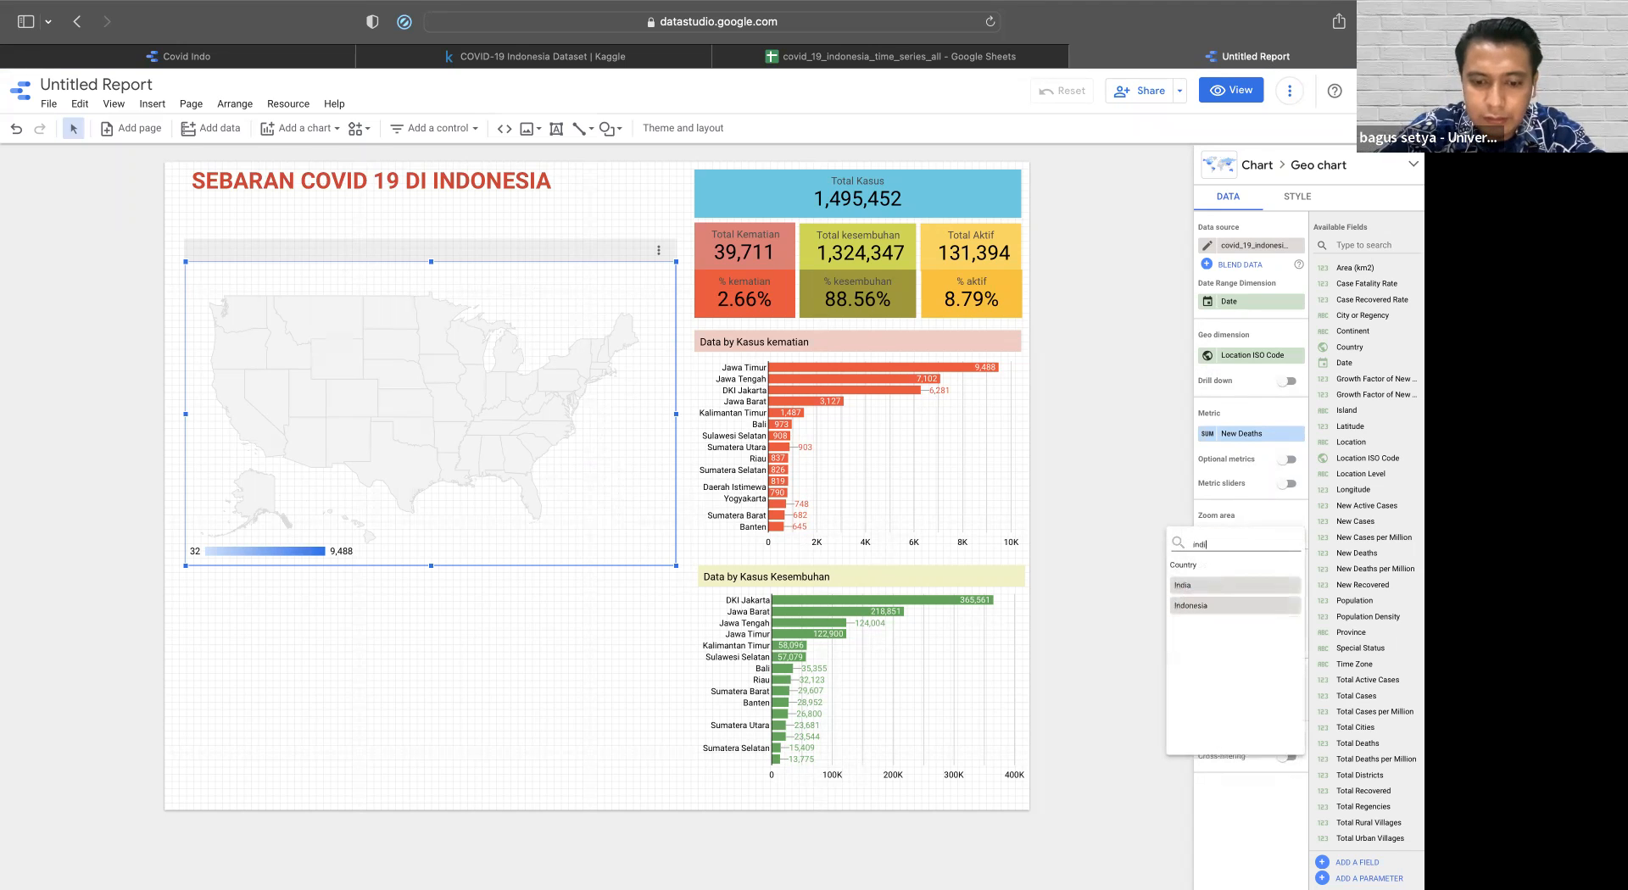
{"action": "key", "text": "BackSpace"}
{"action": "type", "text": "o"}
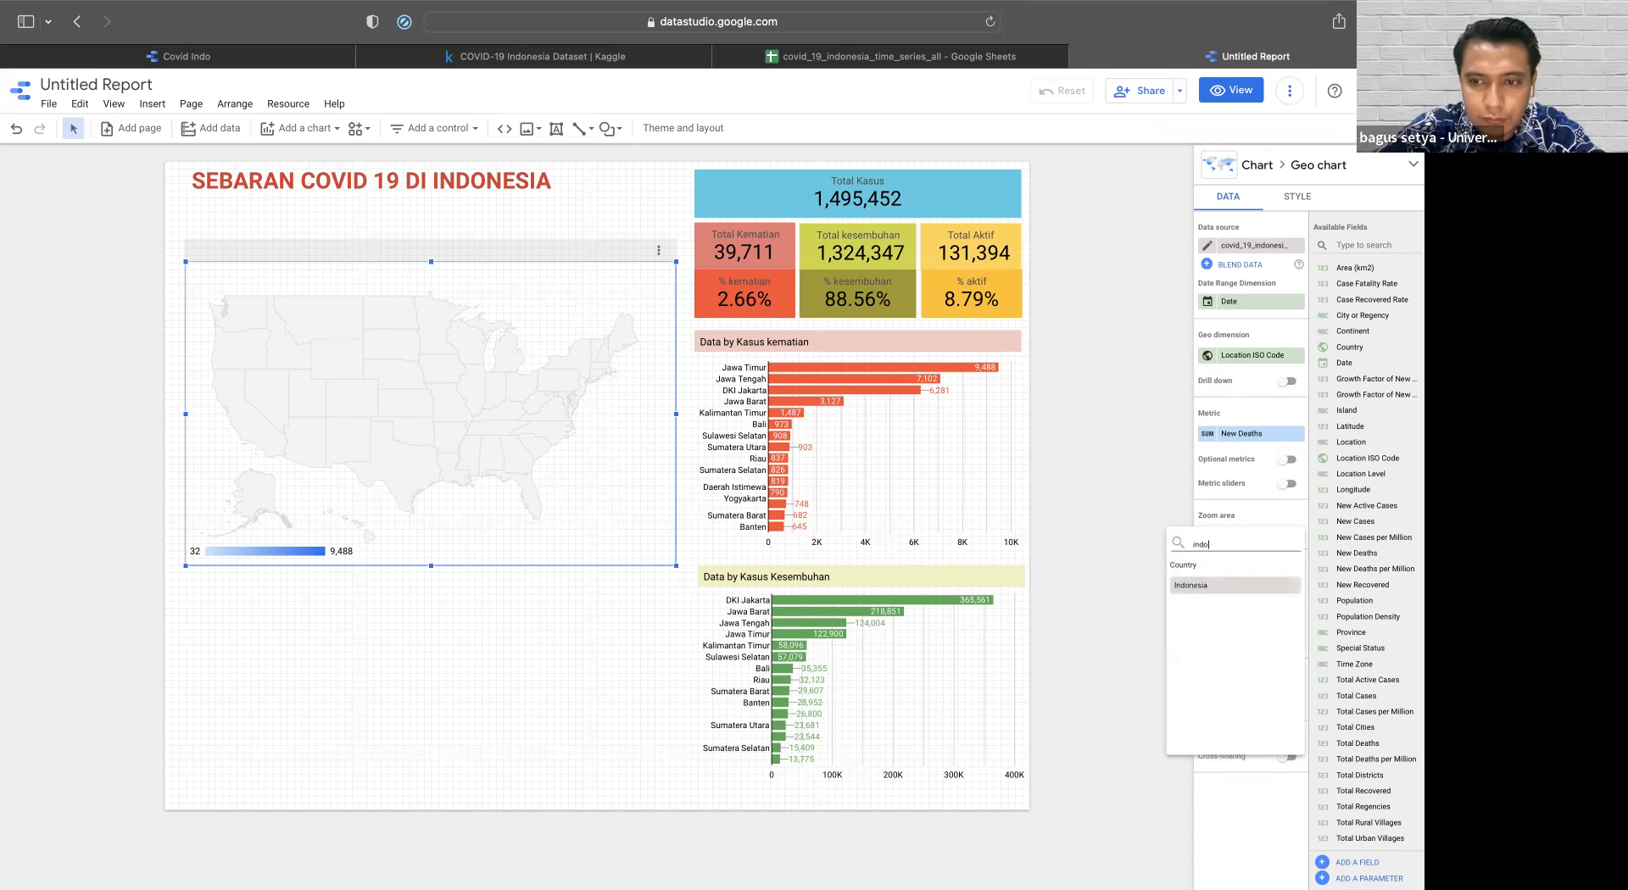
{"action": "left_click", "coordinate": [1207, 585]}
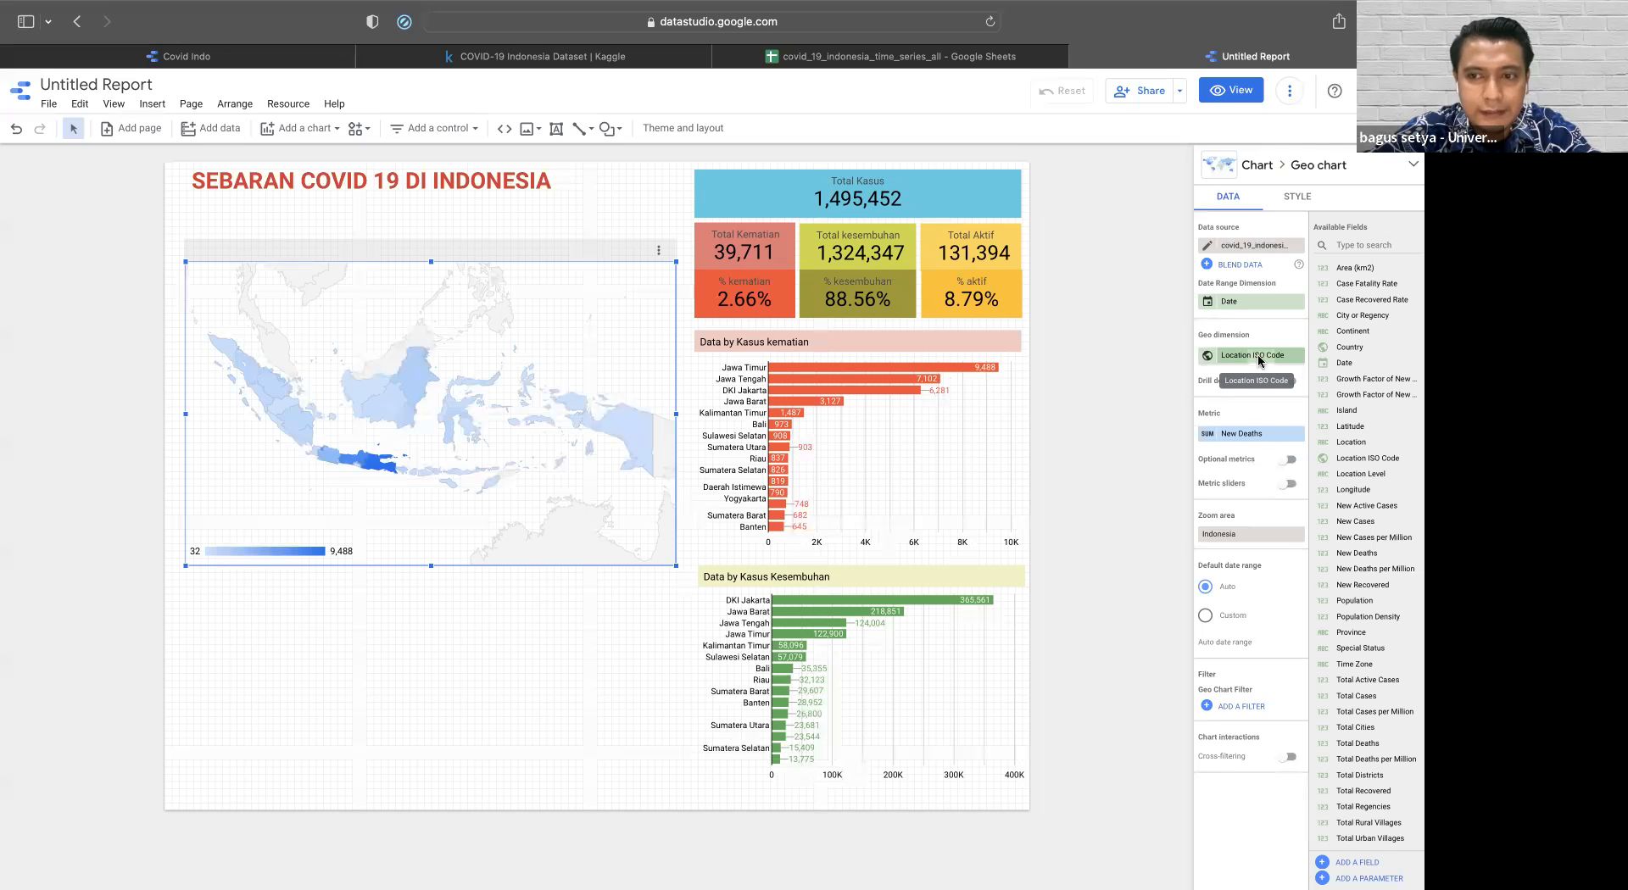
- Replace the map's metric with New Cases and widen the map slightly towards the bar charts
{"action": "left_click", "coordinate": [1252, 441]}
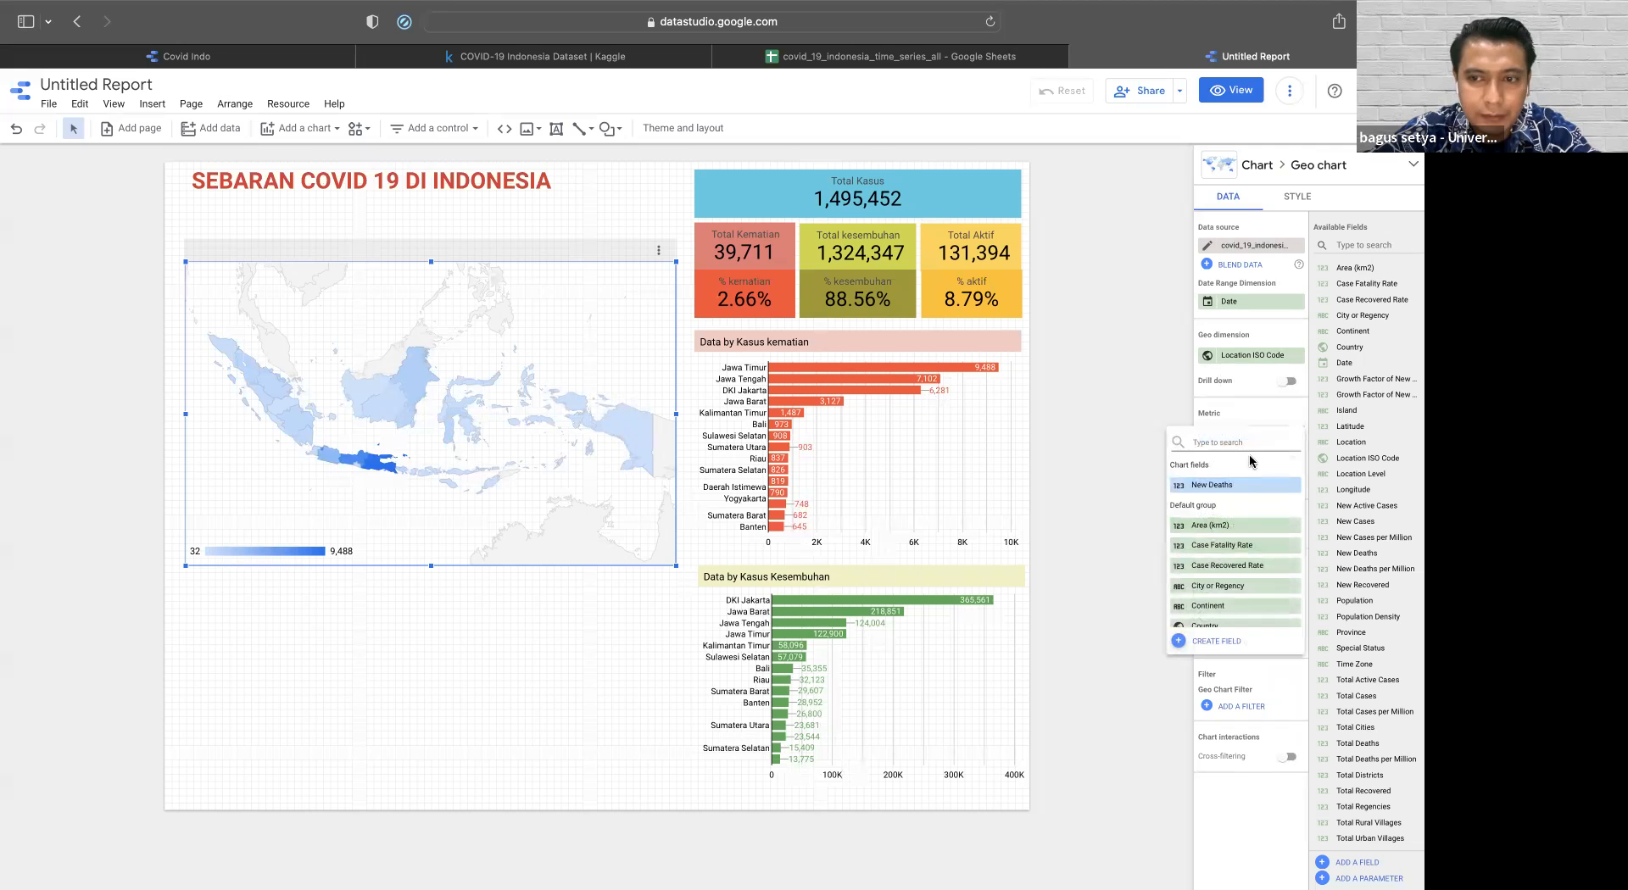
{"action": "type", "text": "new"}
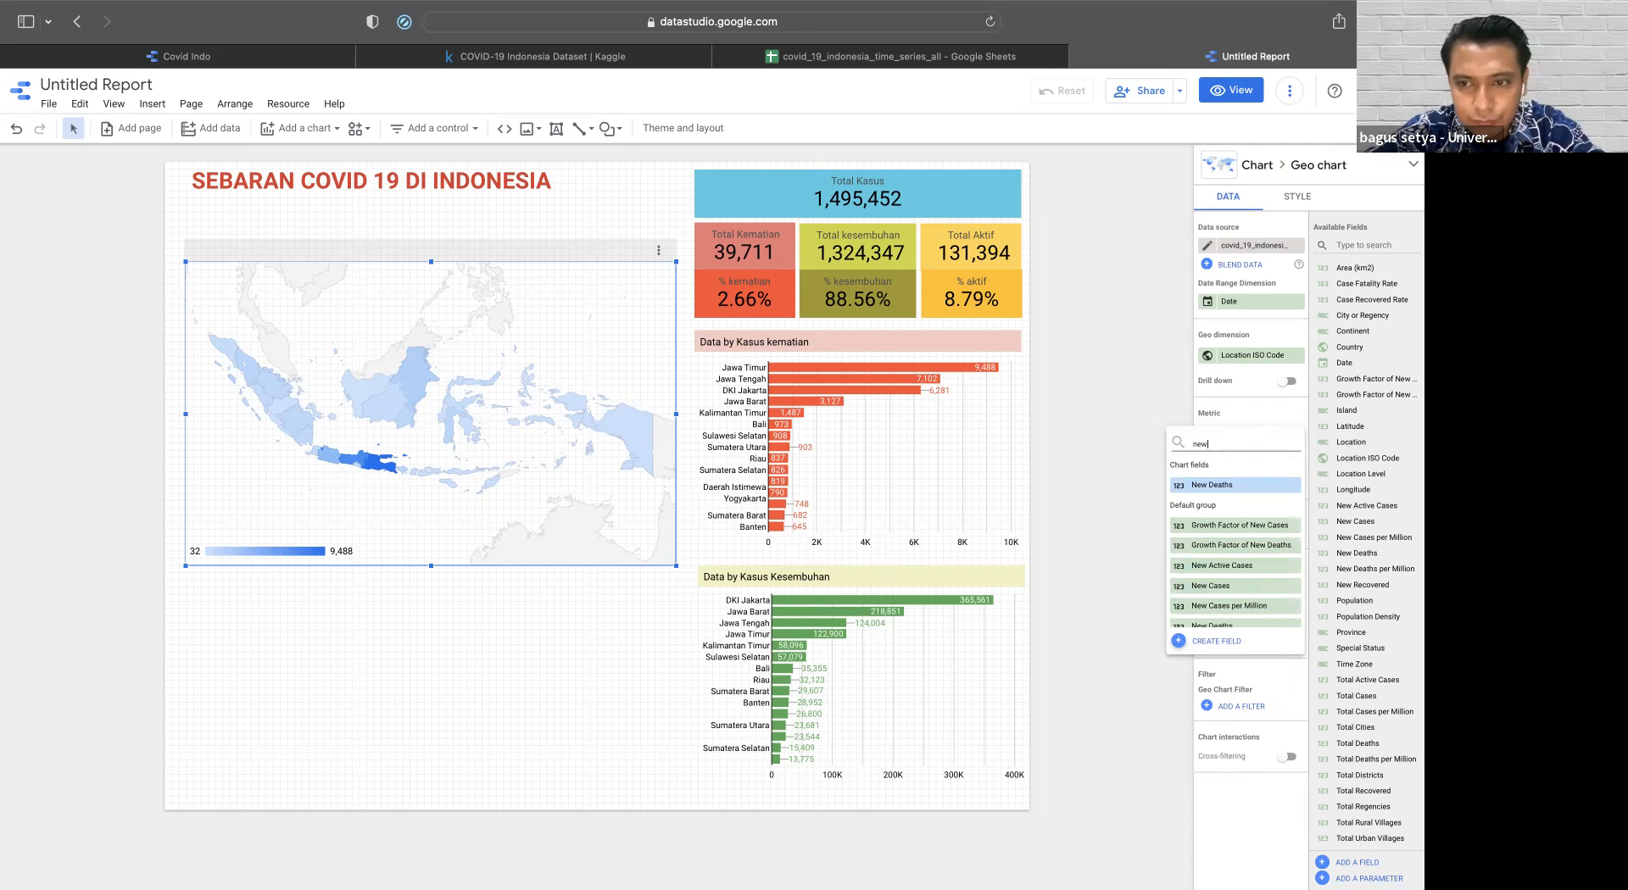
{"action": "left_click", "coordinate": [1210, 586]}
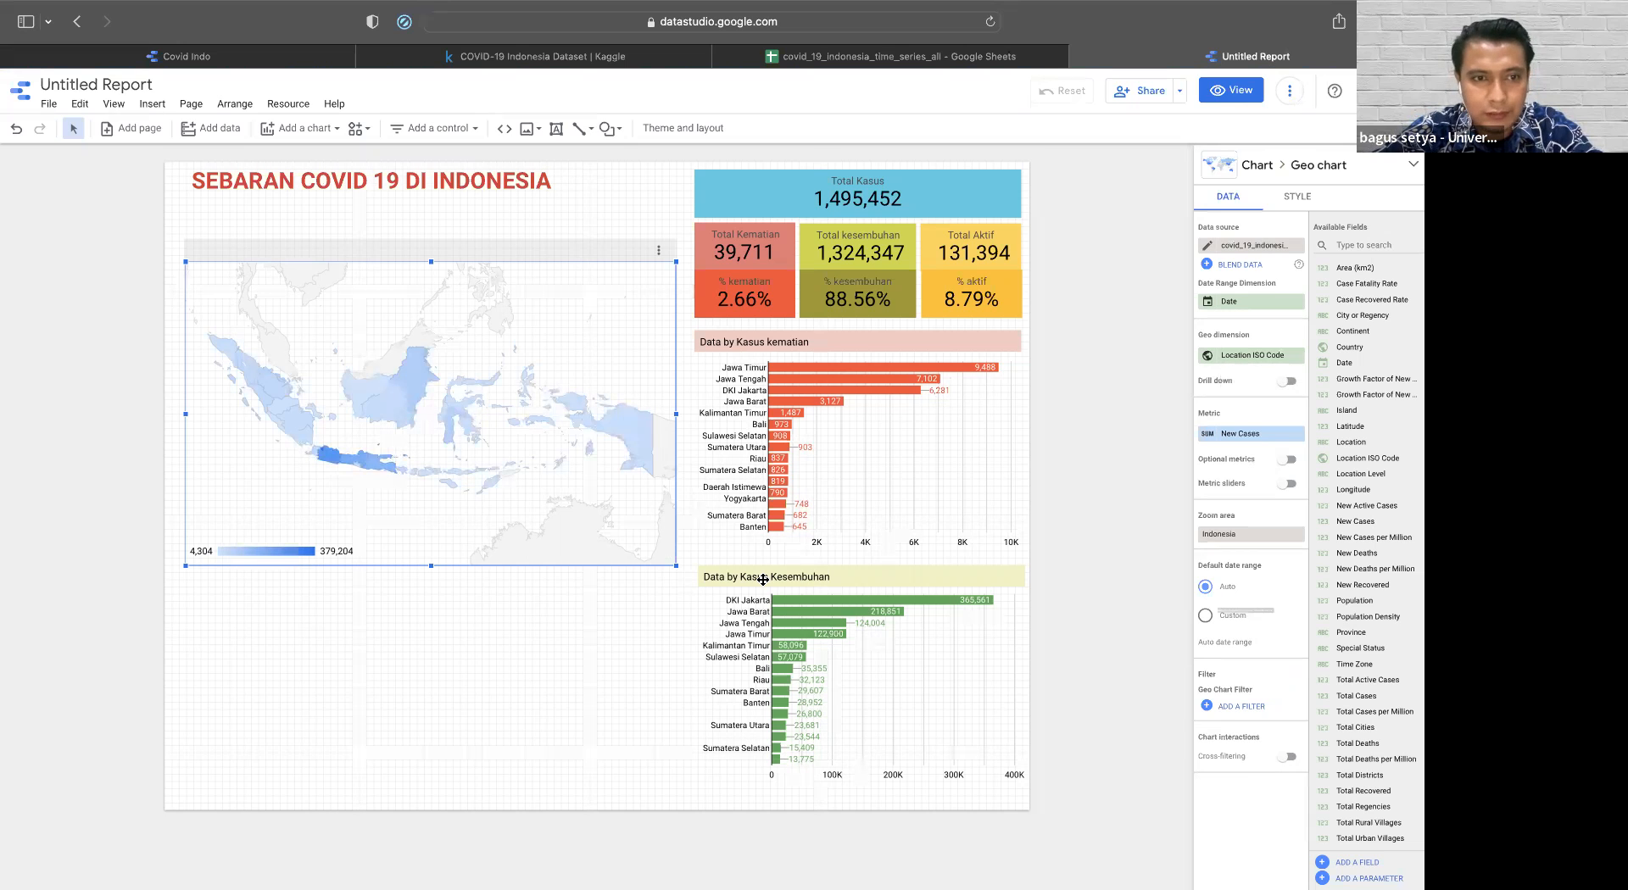
{"action": "mouse_move", "coordinate": [322, 447]}
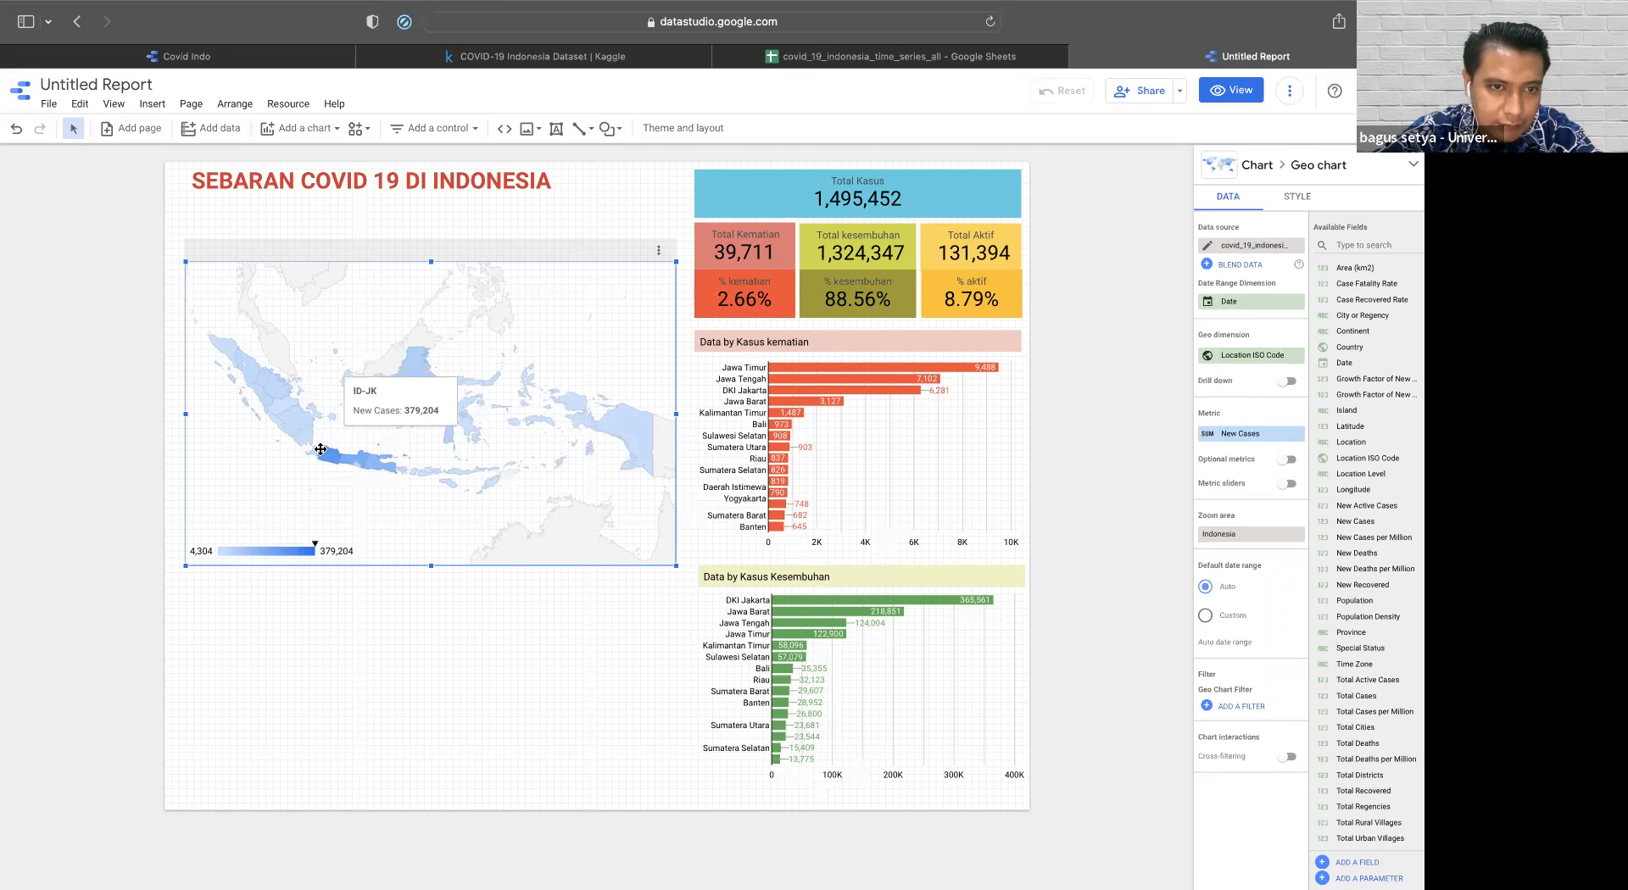
{"action": "mouse_move", "coordinate": [612, 431]}
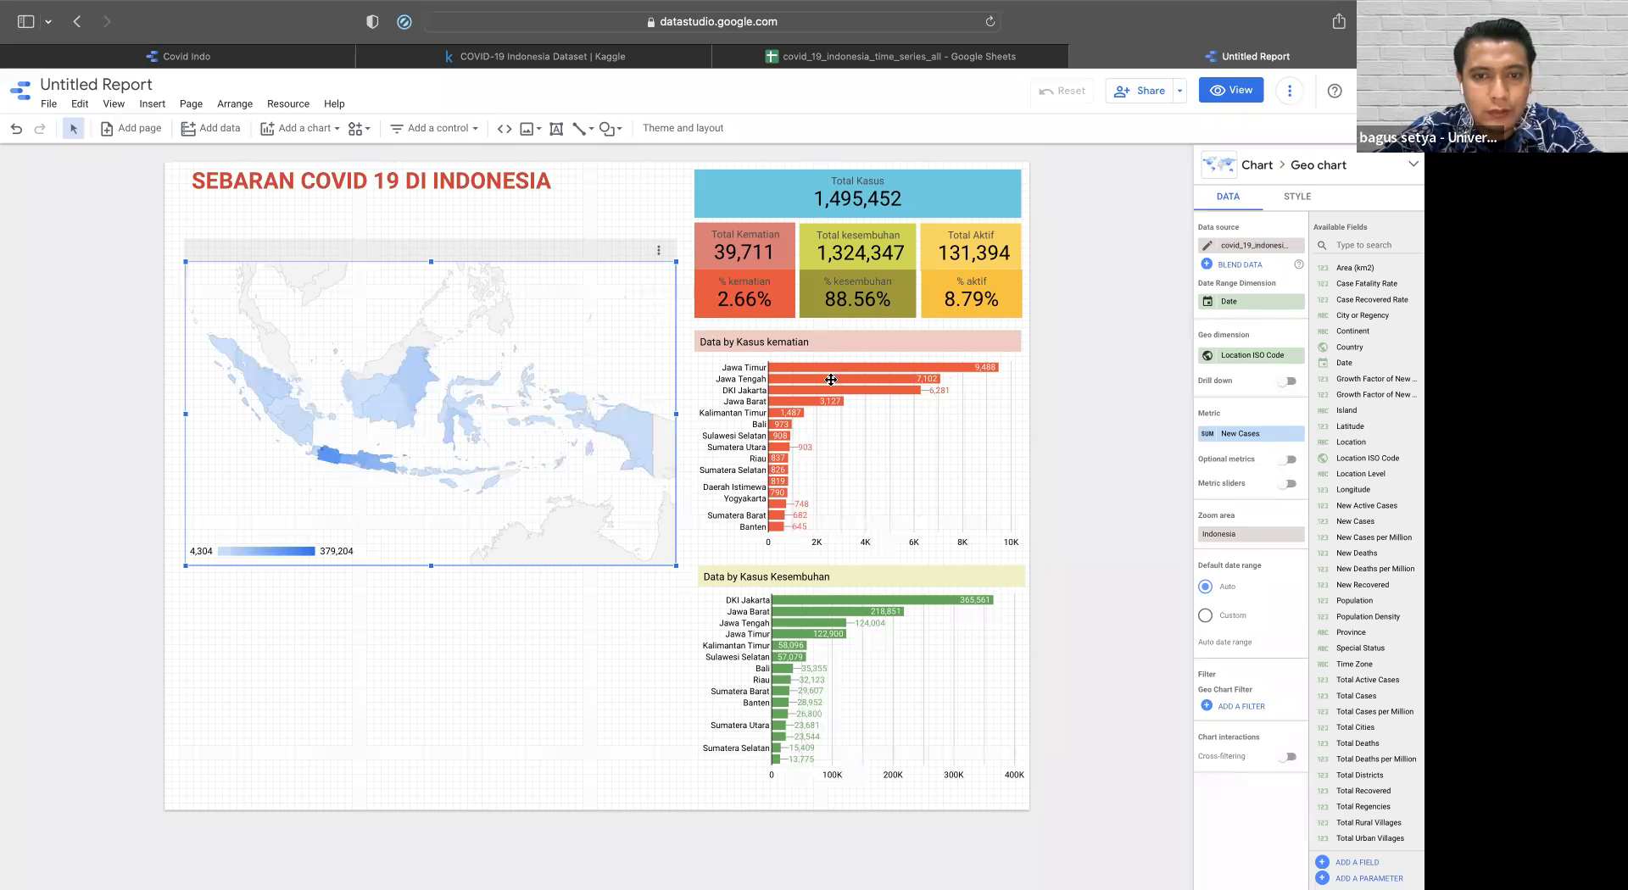
{"action": "left_click_drag", "start_coordinate": [680, 413], "coordinate": [687, 413]}
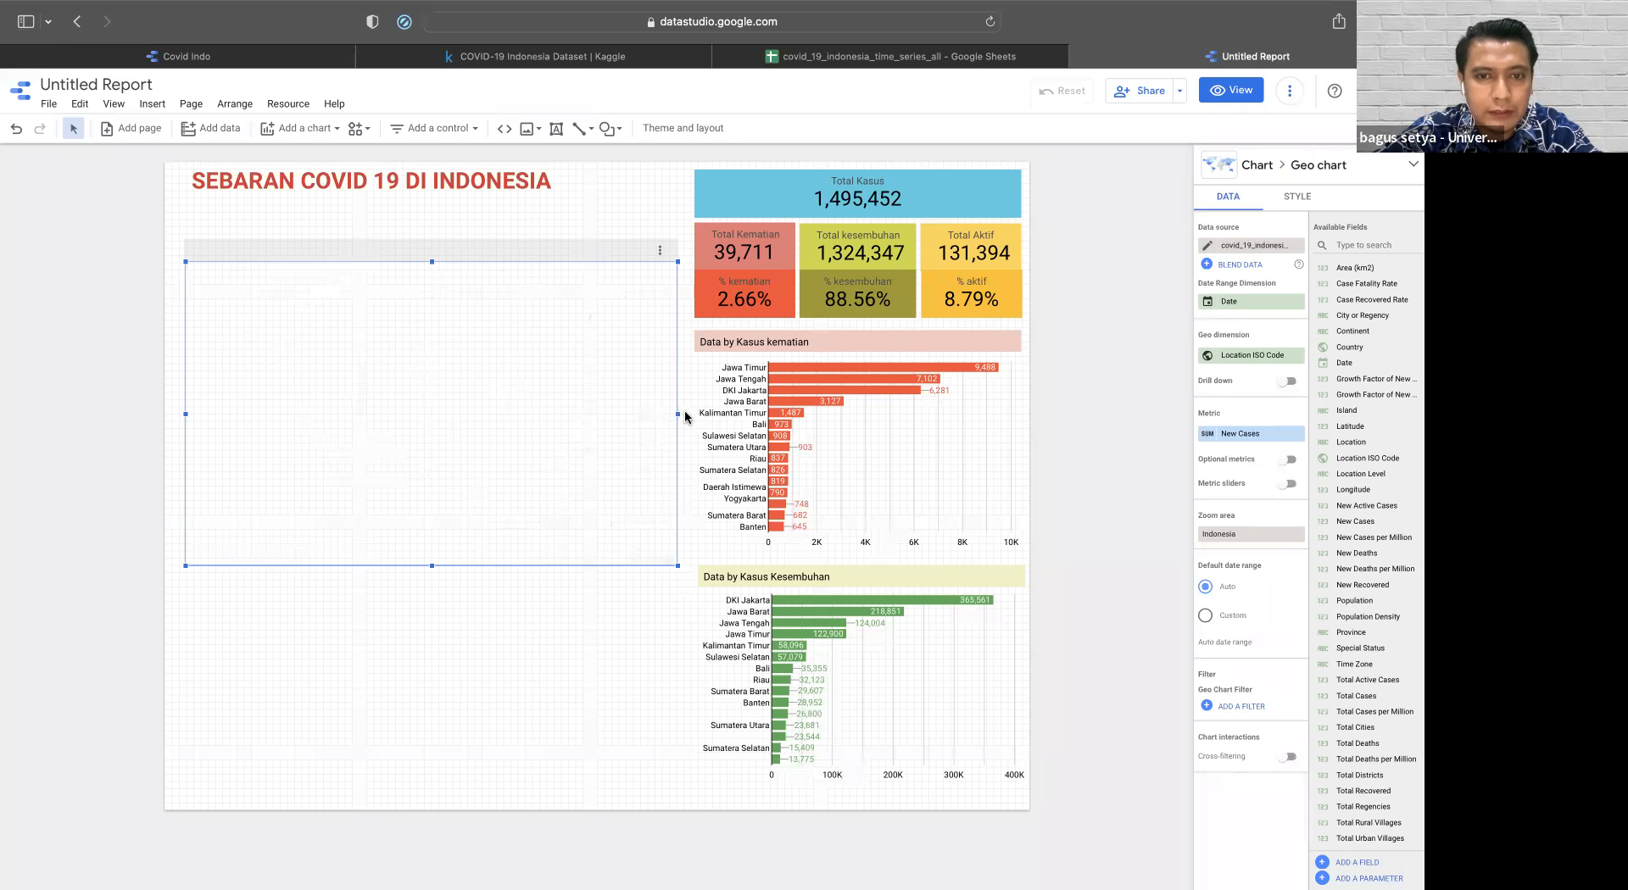
- Recolour the map's value scale with red for maximum, light orange for middle and green for minimum
{"action": "left_click", "coordinate": [1292, 199]}
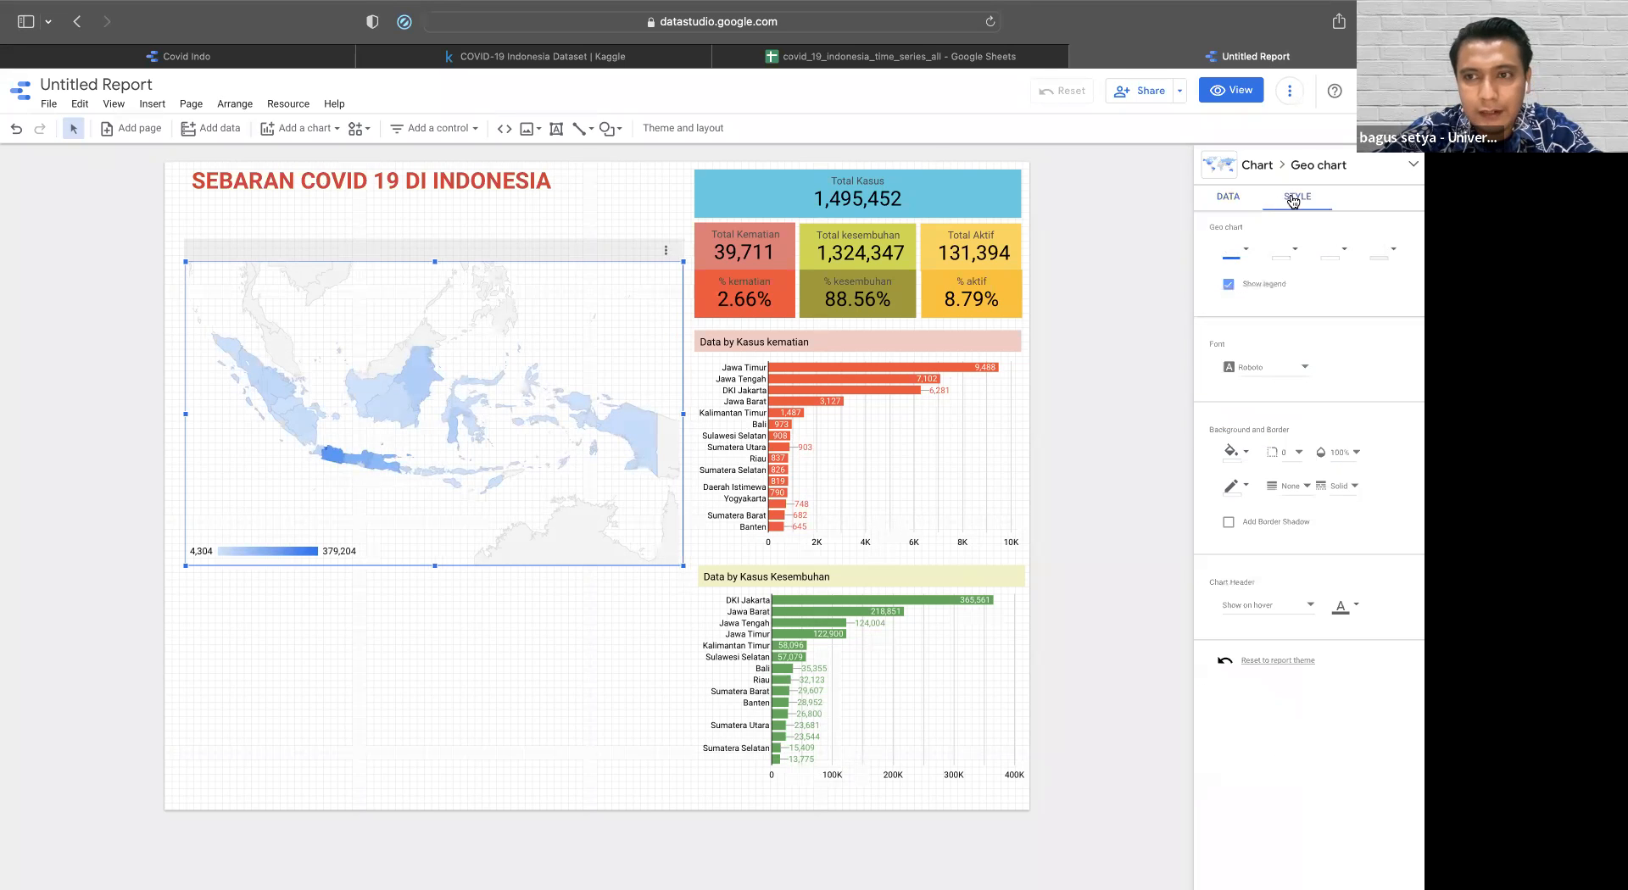
{"action": "left_click", "coordinate": [1237, 255]}
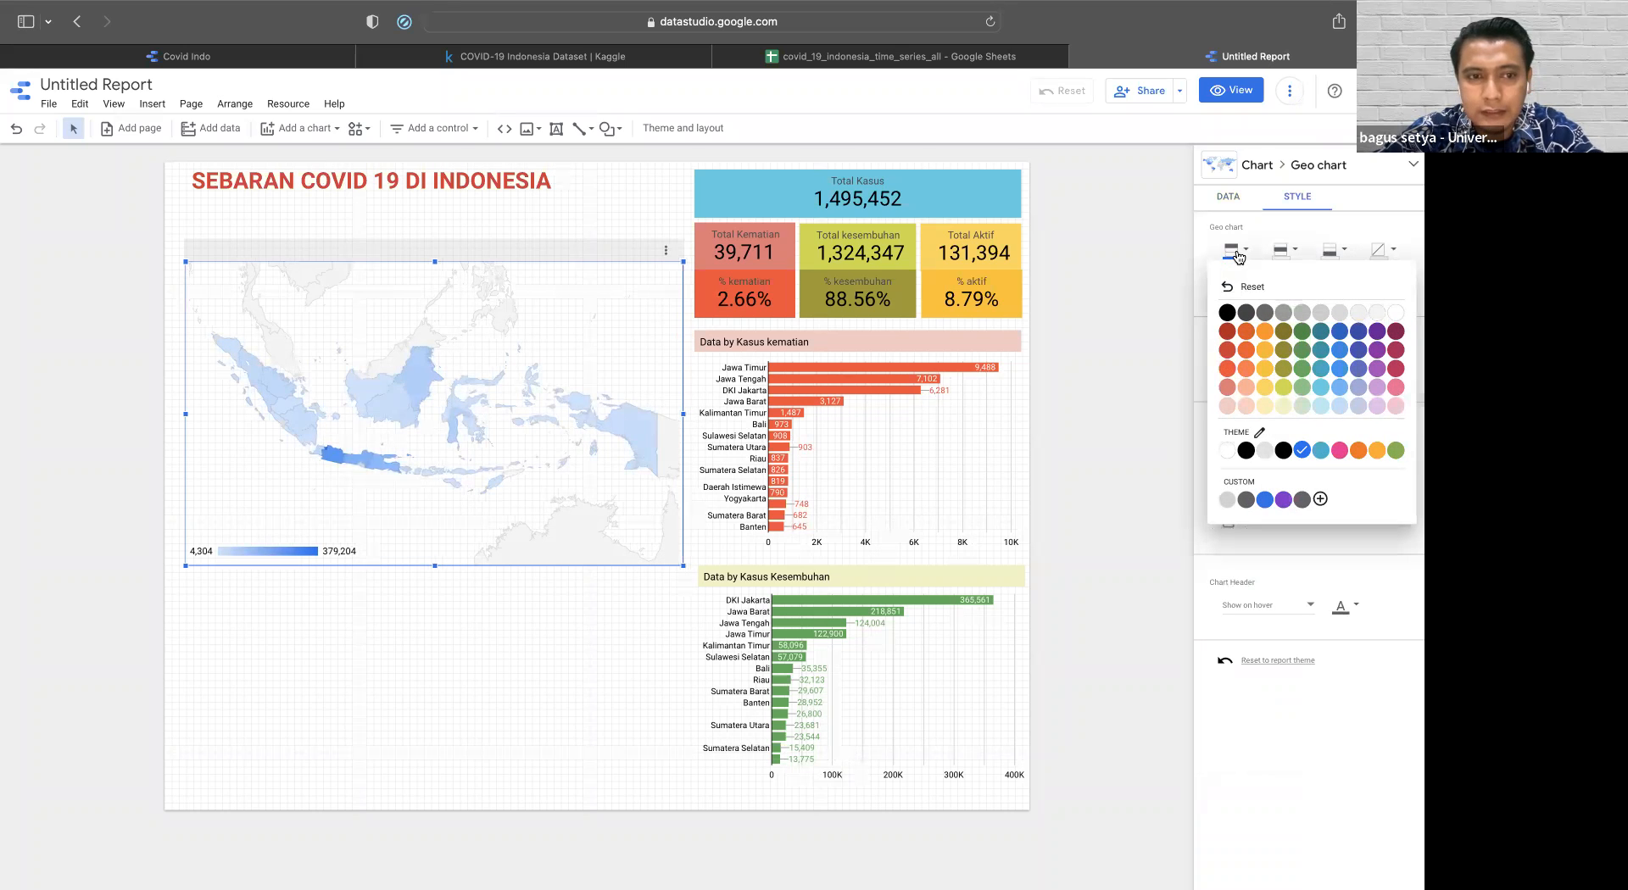
{"action": "left_click", "coordinate": [1227, 369]}
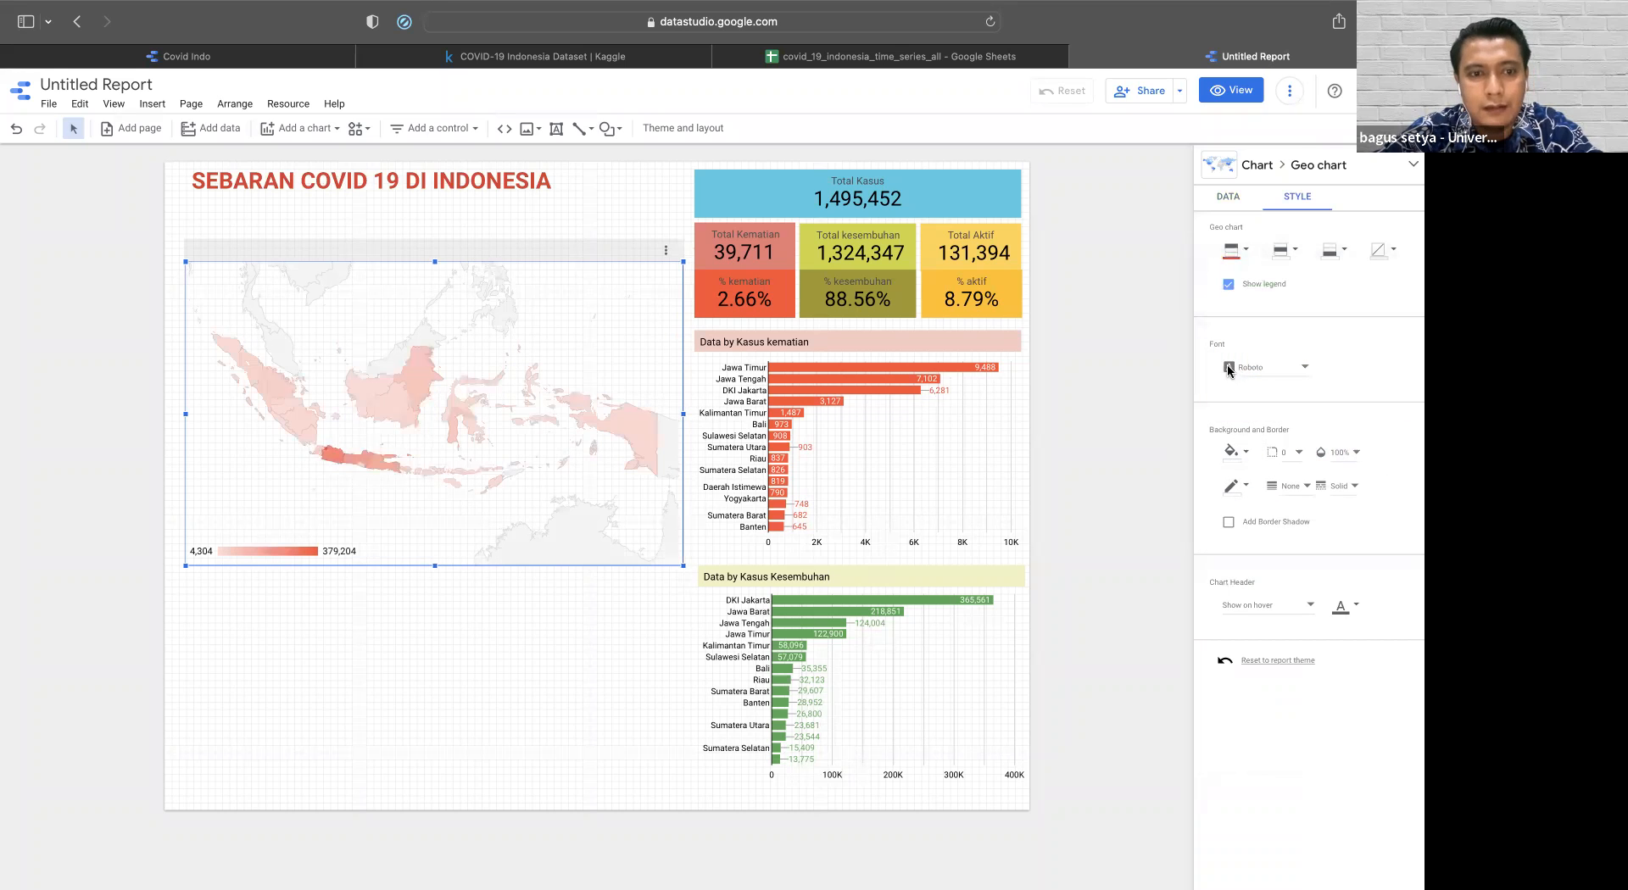
{"action": "left_click", "coordinate": [1284, 251]}
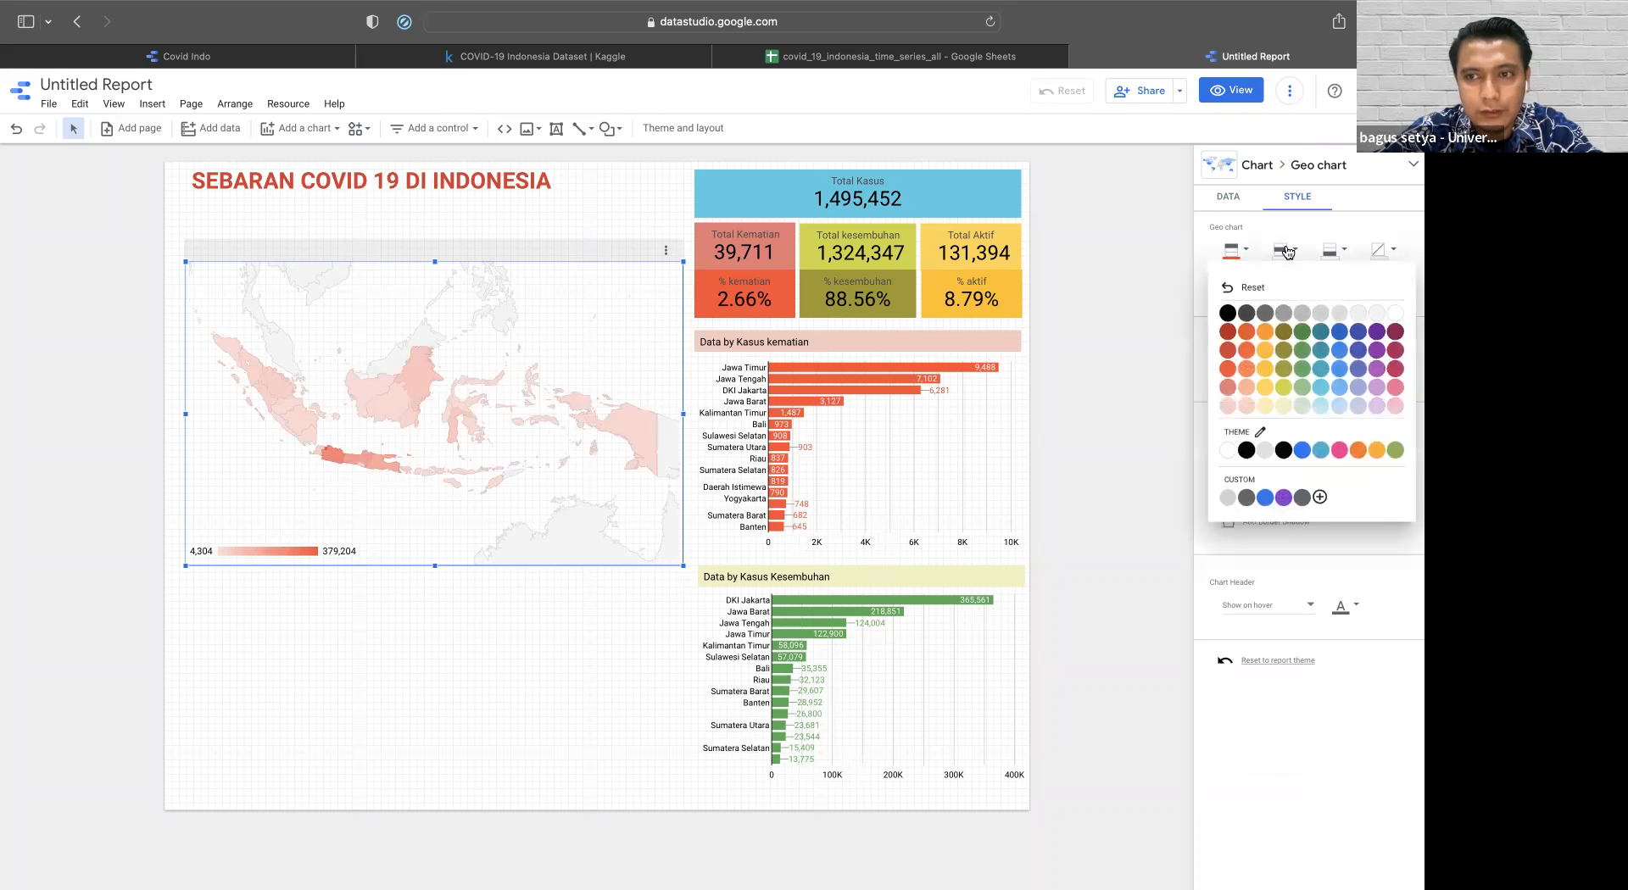
{"action": "left_click", "coordinate": [1267, 389]}
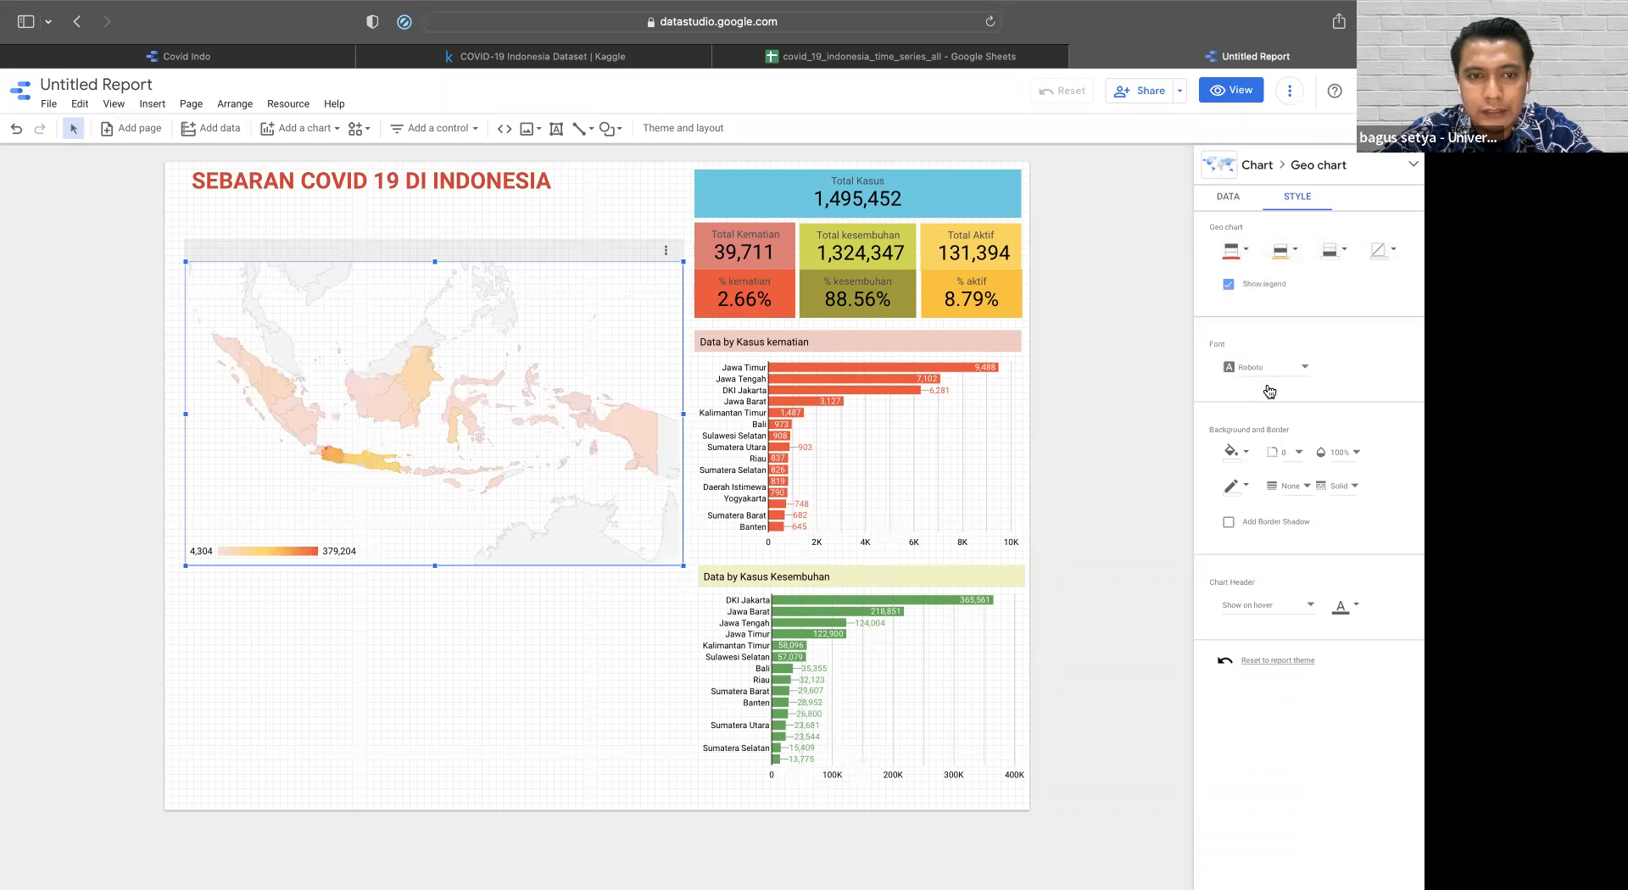
{"action": "left_click", "coordinate": [1338, 253]}
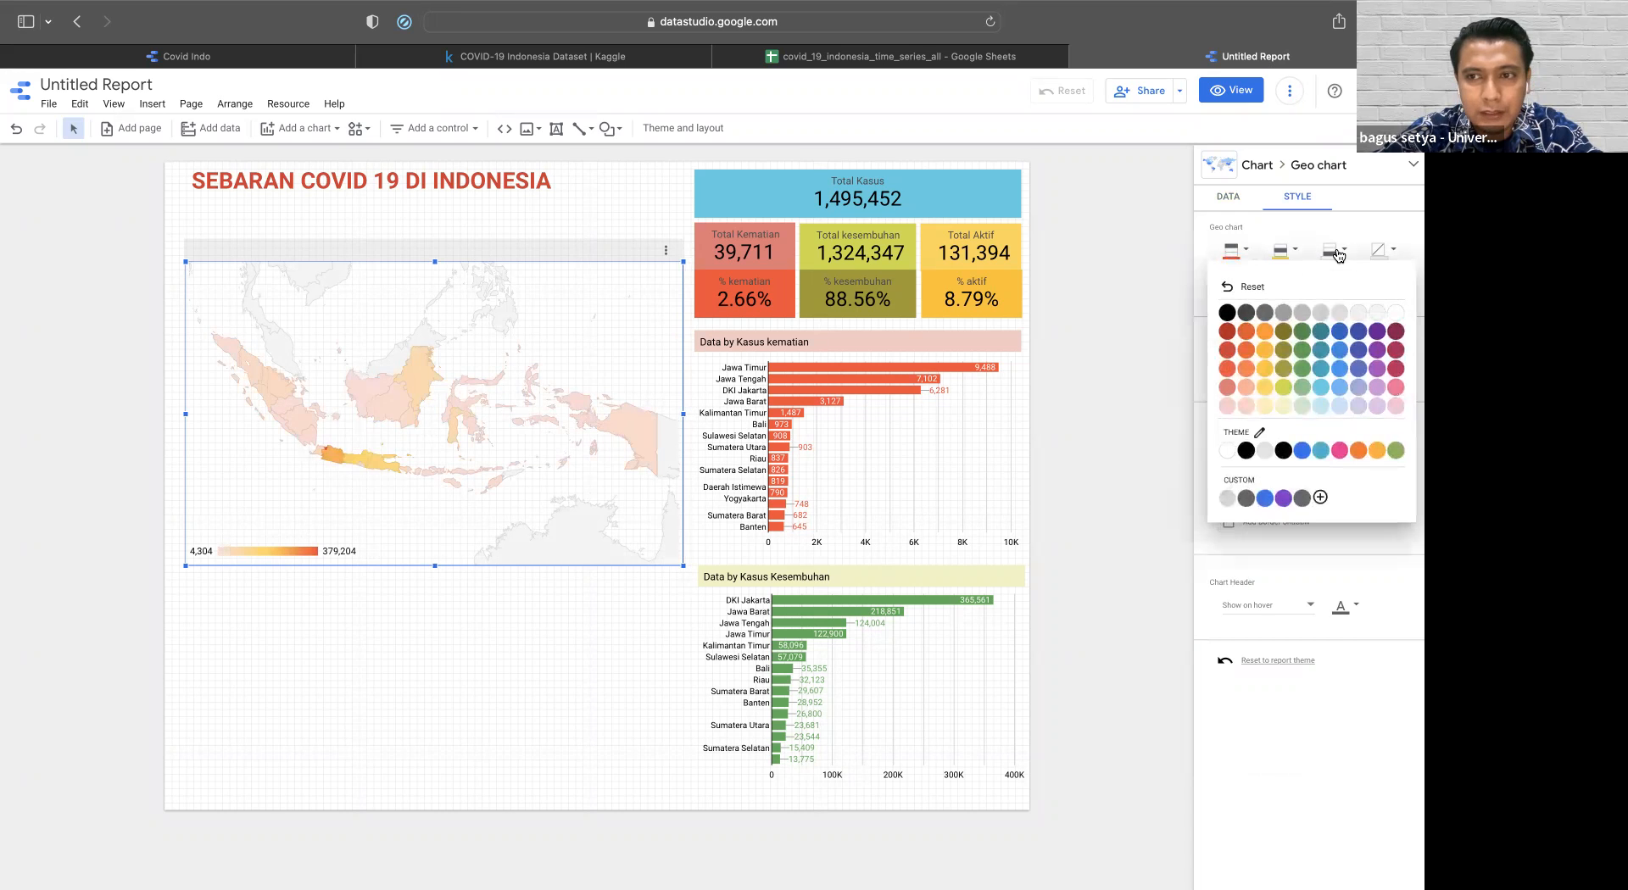
{"action": "left_click", "coordinate": [1395, 450]}
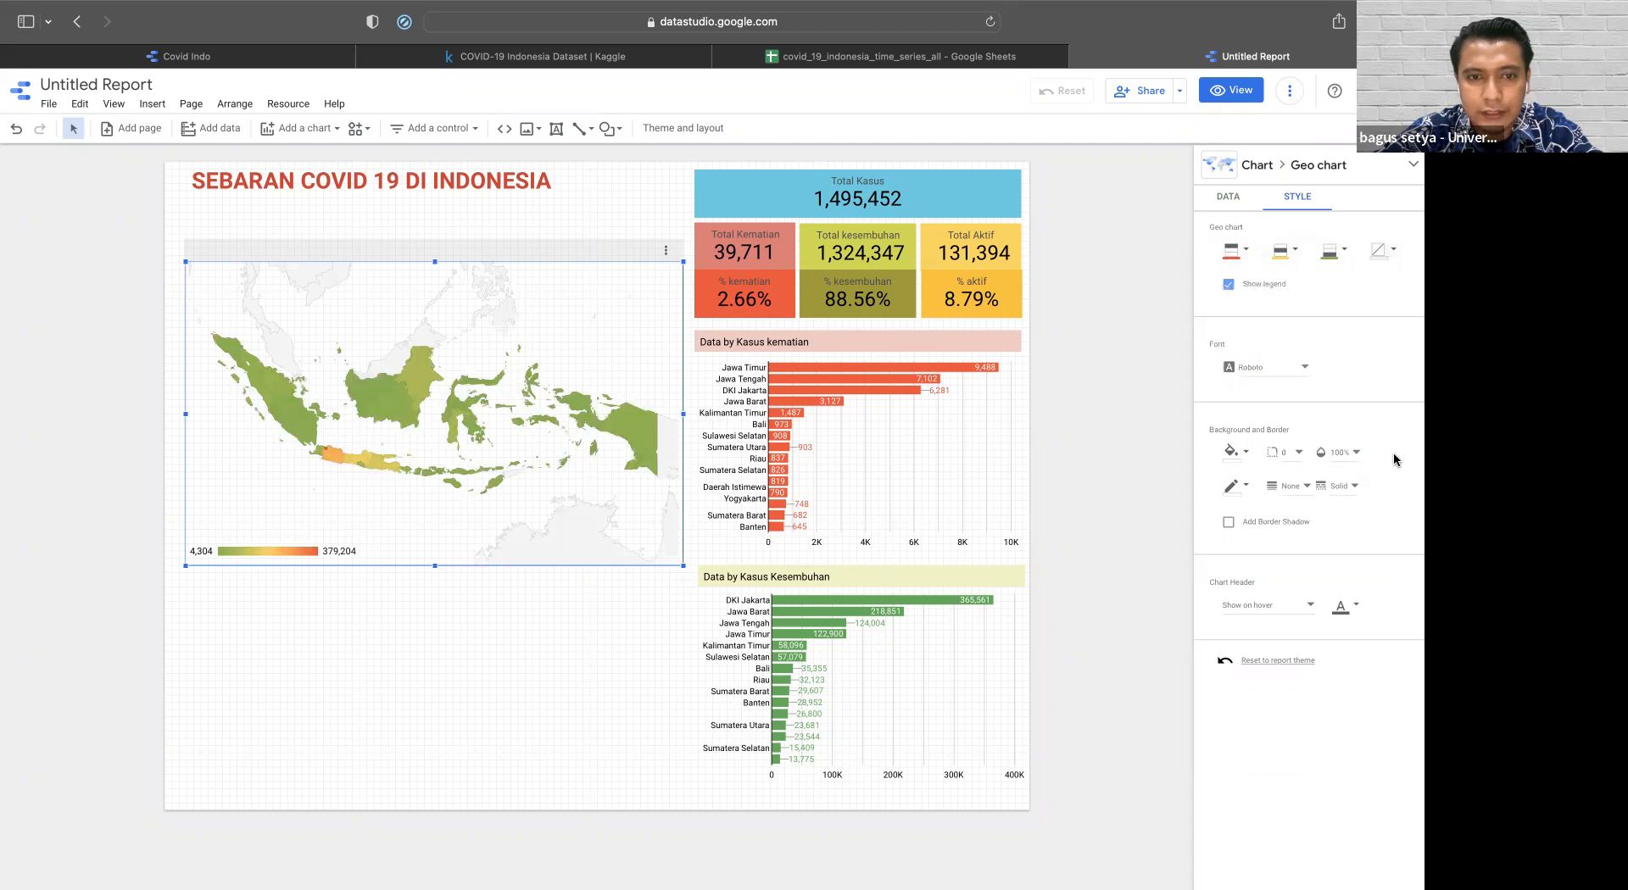
{"action": "left_click", "coordinate": [1090, 517]}
- Inspect the provinces on the map, preview the report in view mode and return to editing
{"action": "mouse_move", "coordinate": [423, 380]}
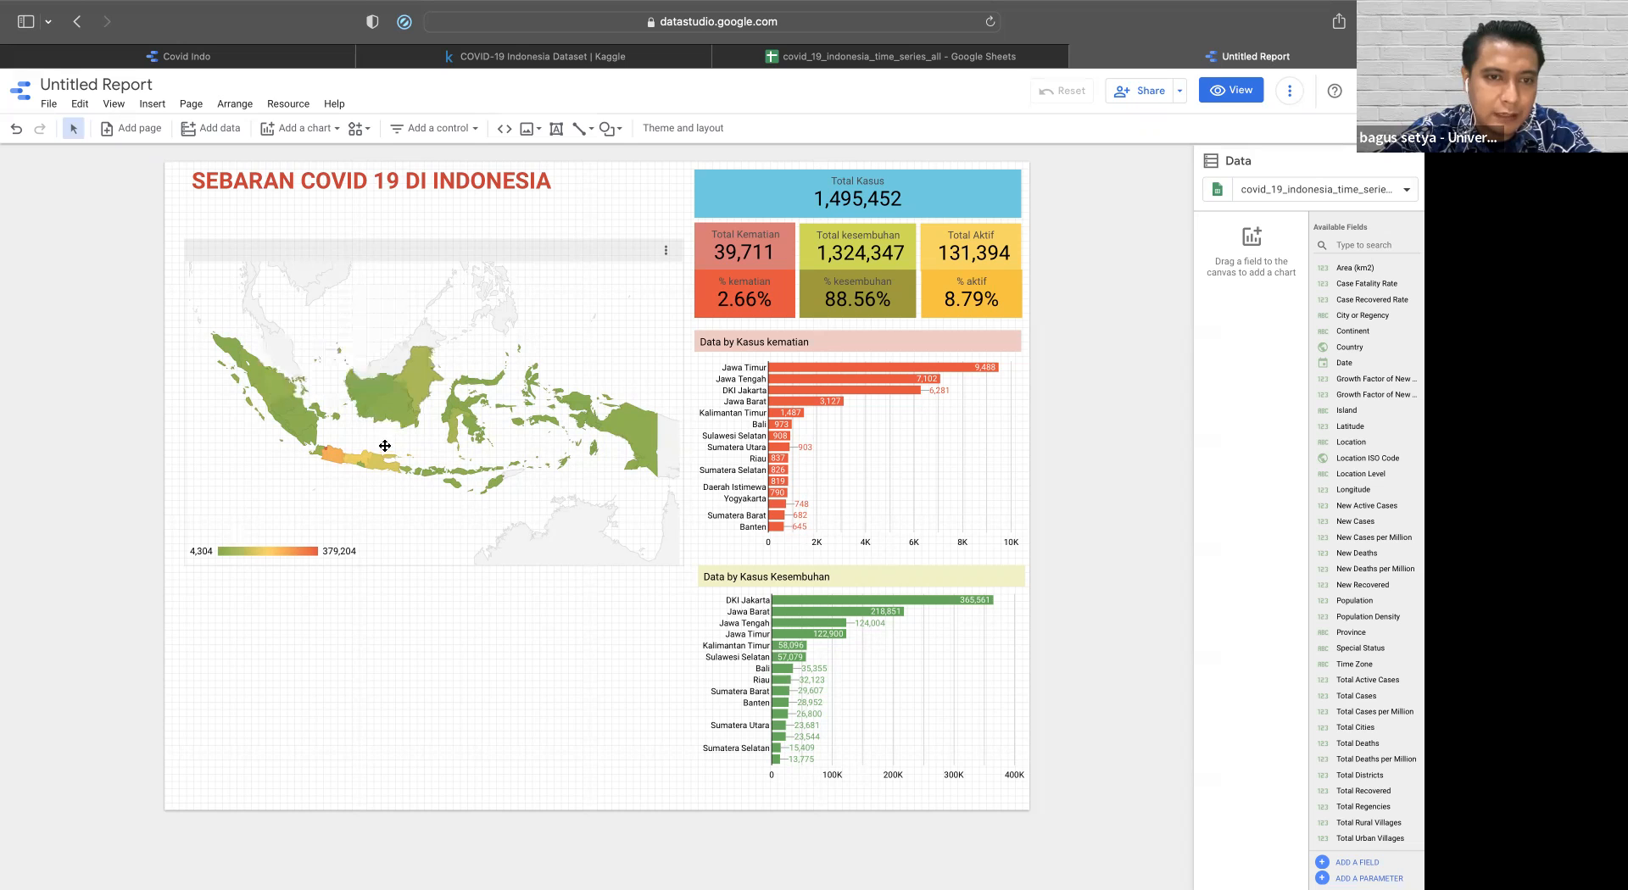
{"action": "mouse_move", "coordinate": [382, 463]}
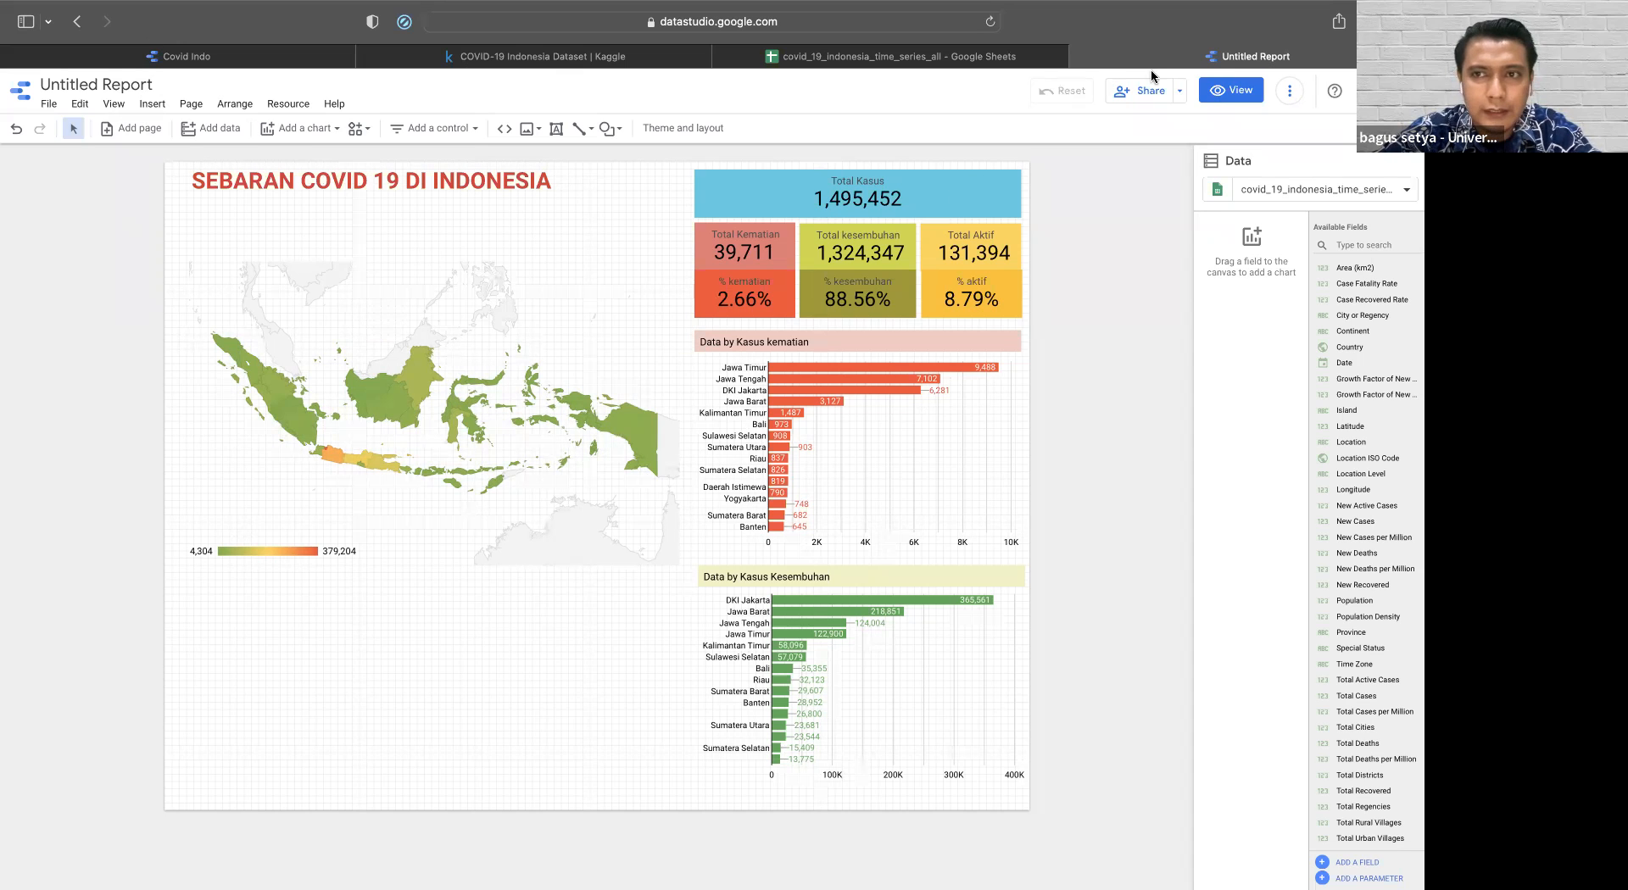
{"action": "left_click", "coordinate": [1238, 93]}
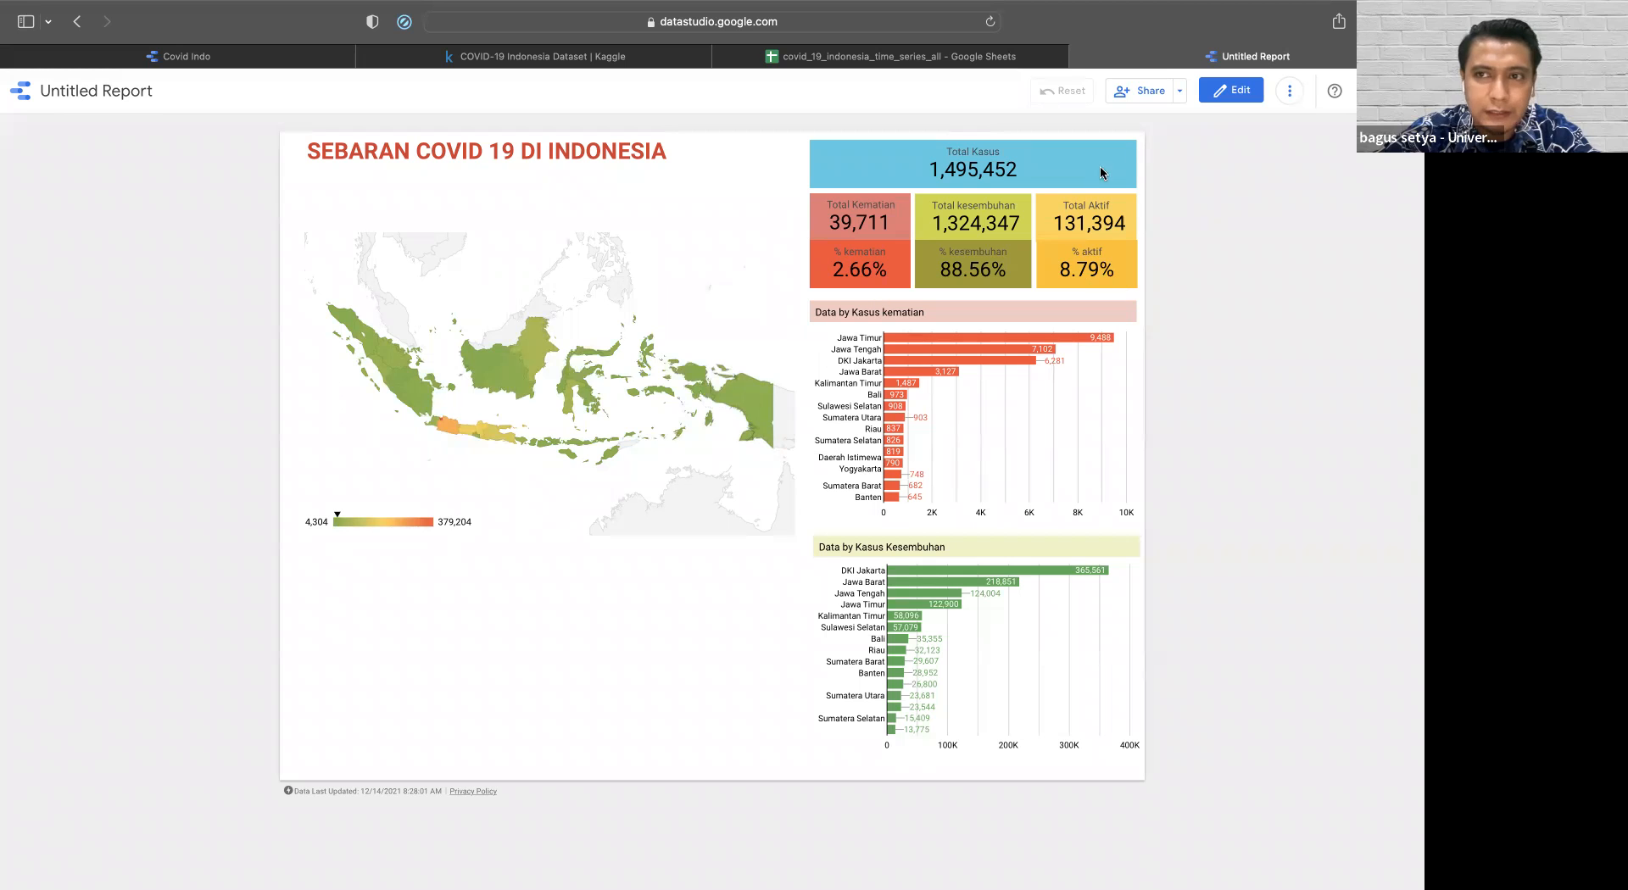
{"action": "left_click", "coordinate": [1232, 93]}
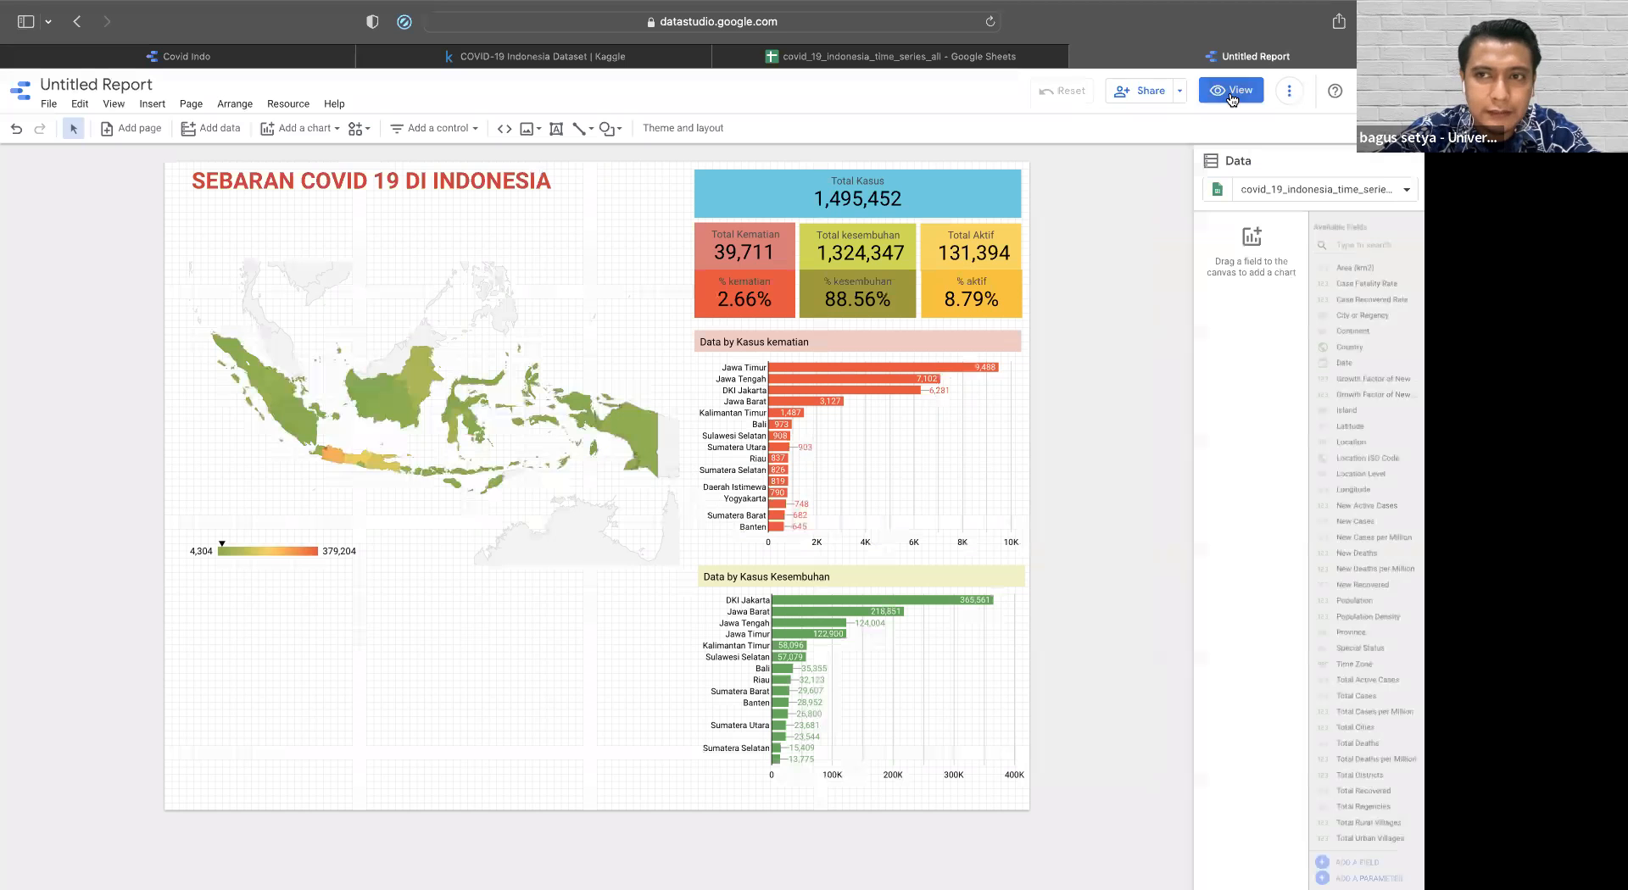
- Enable cross-filtering on the Indonesia map
{"action": "left_click", "coordinate": [634, 322]}
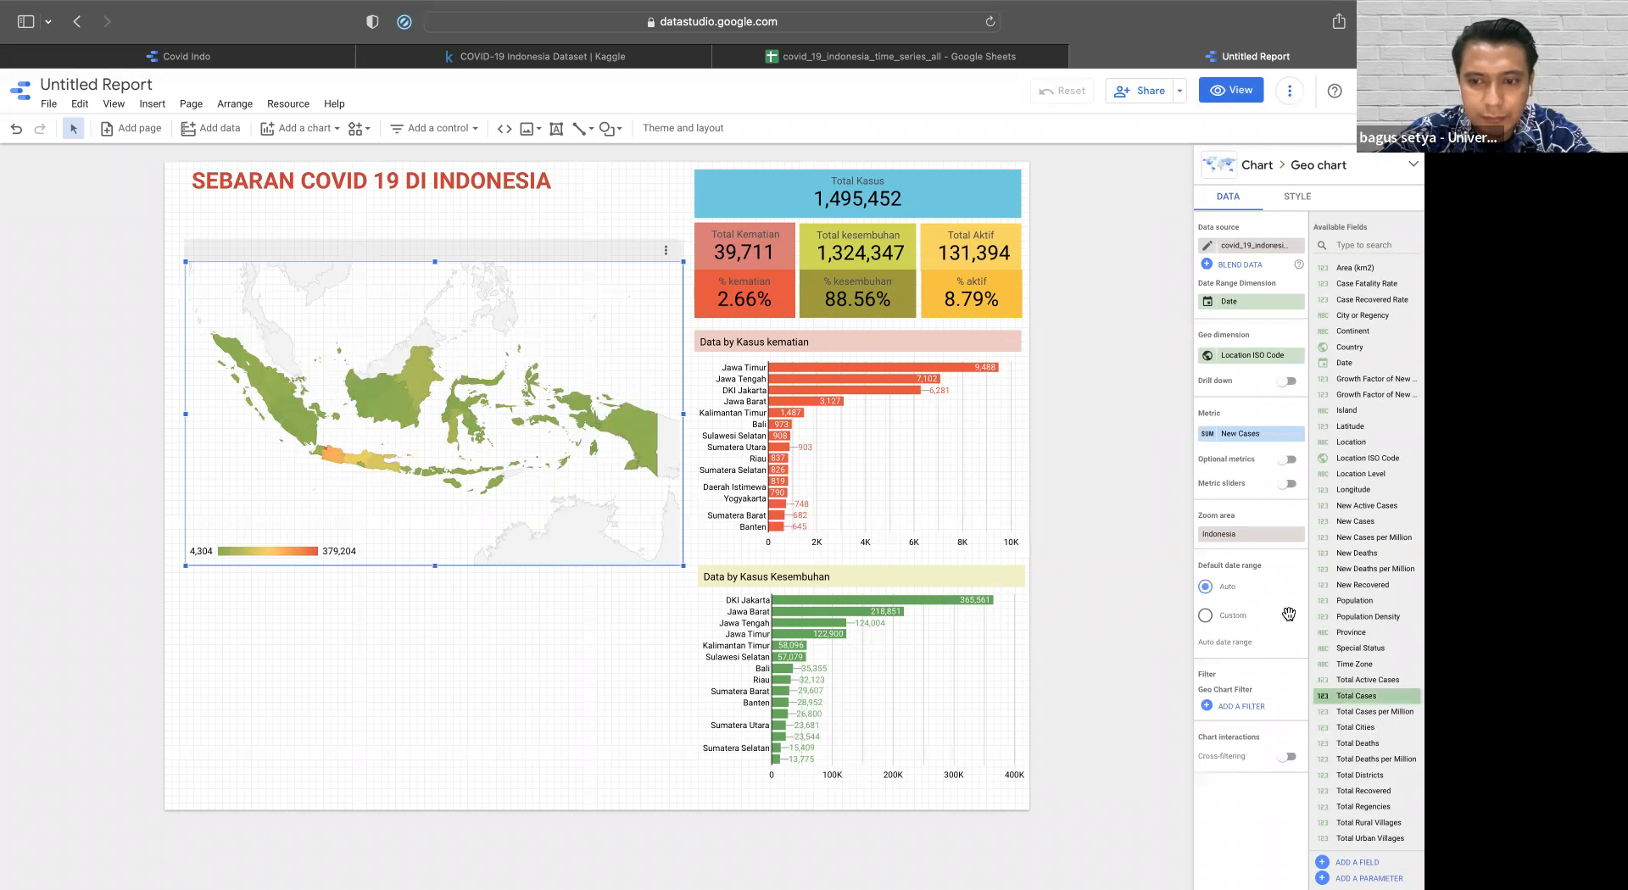
{"action": "left_click", "coordinate": [1288, 757]}
{"action": "left_click", "coordinate": [1288, 757]}
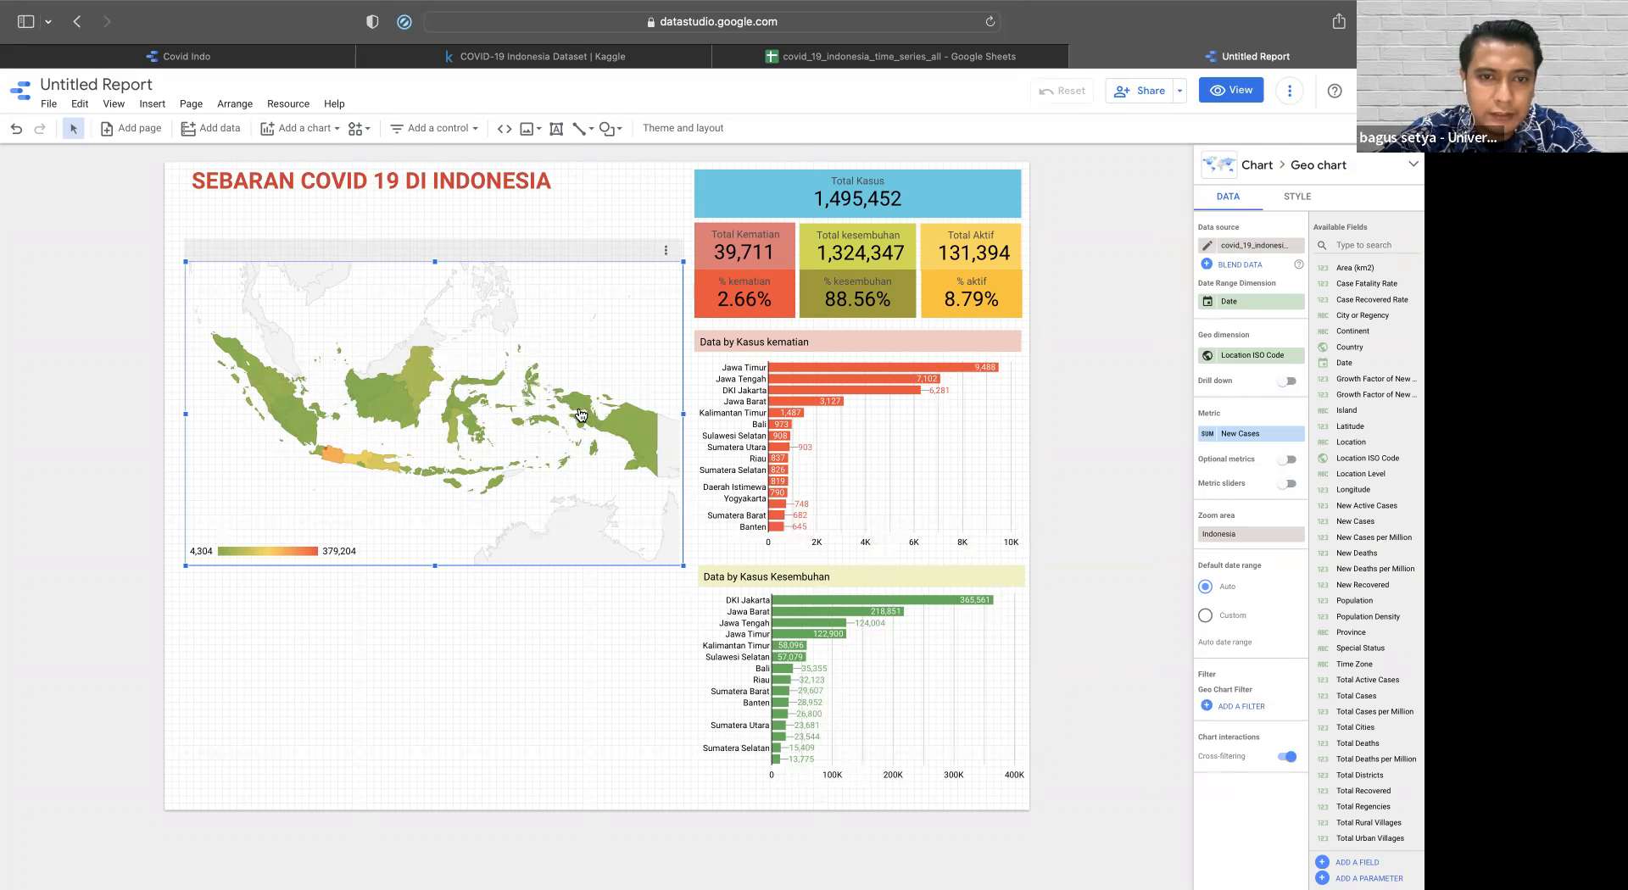
- Preview the report in view mode and cross-filter it by the ID-BA province on the map
{"action": "left_click", "coordinate": [1232, 90]}
{"action": "mouse_move", "coordinate": [506, 444]}
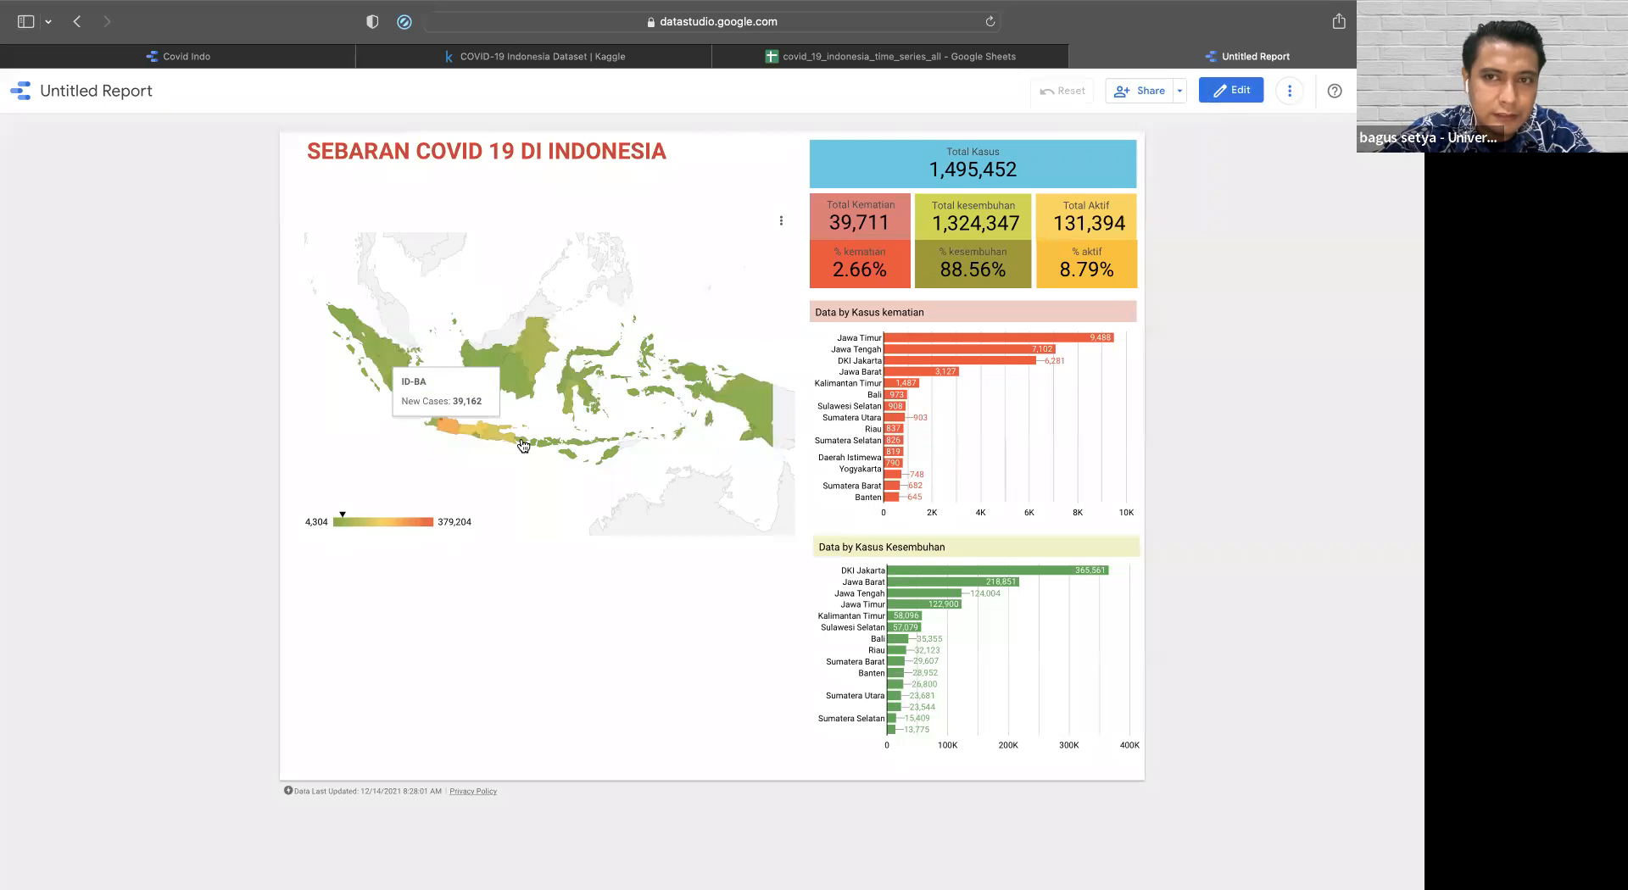
{"action": "left_click", "coordinate": [523, 445]}
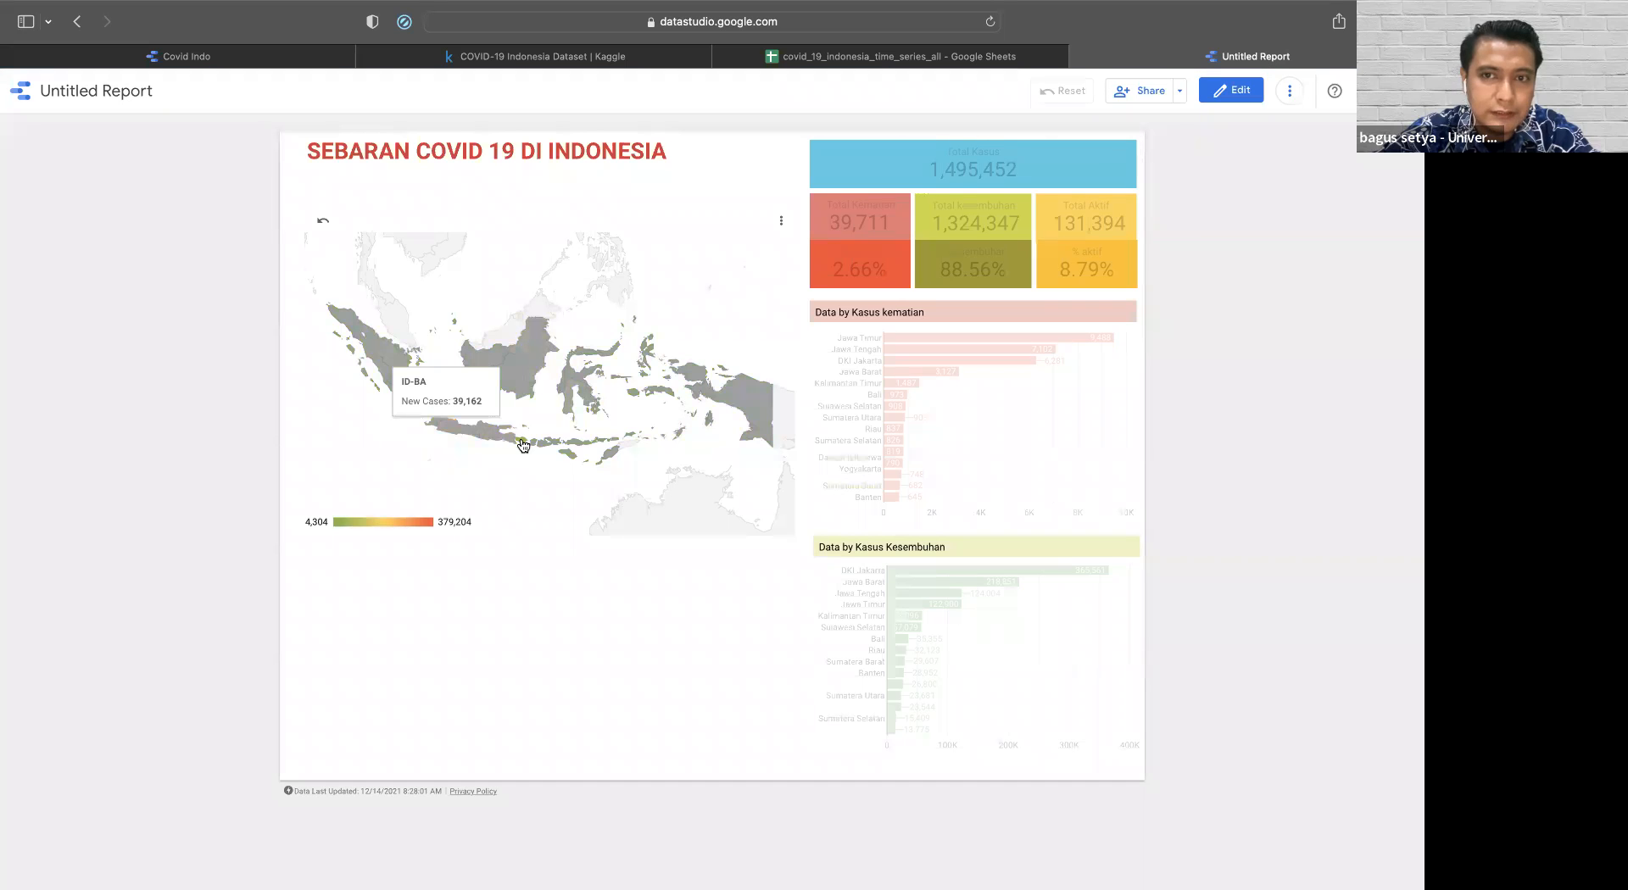
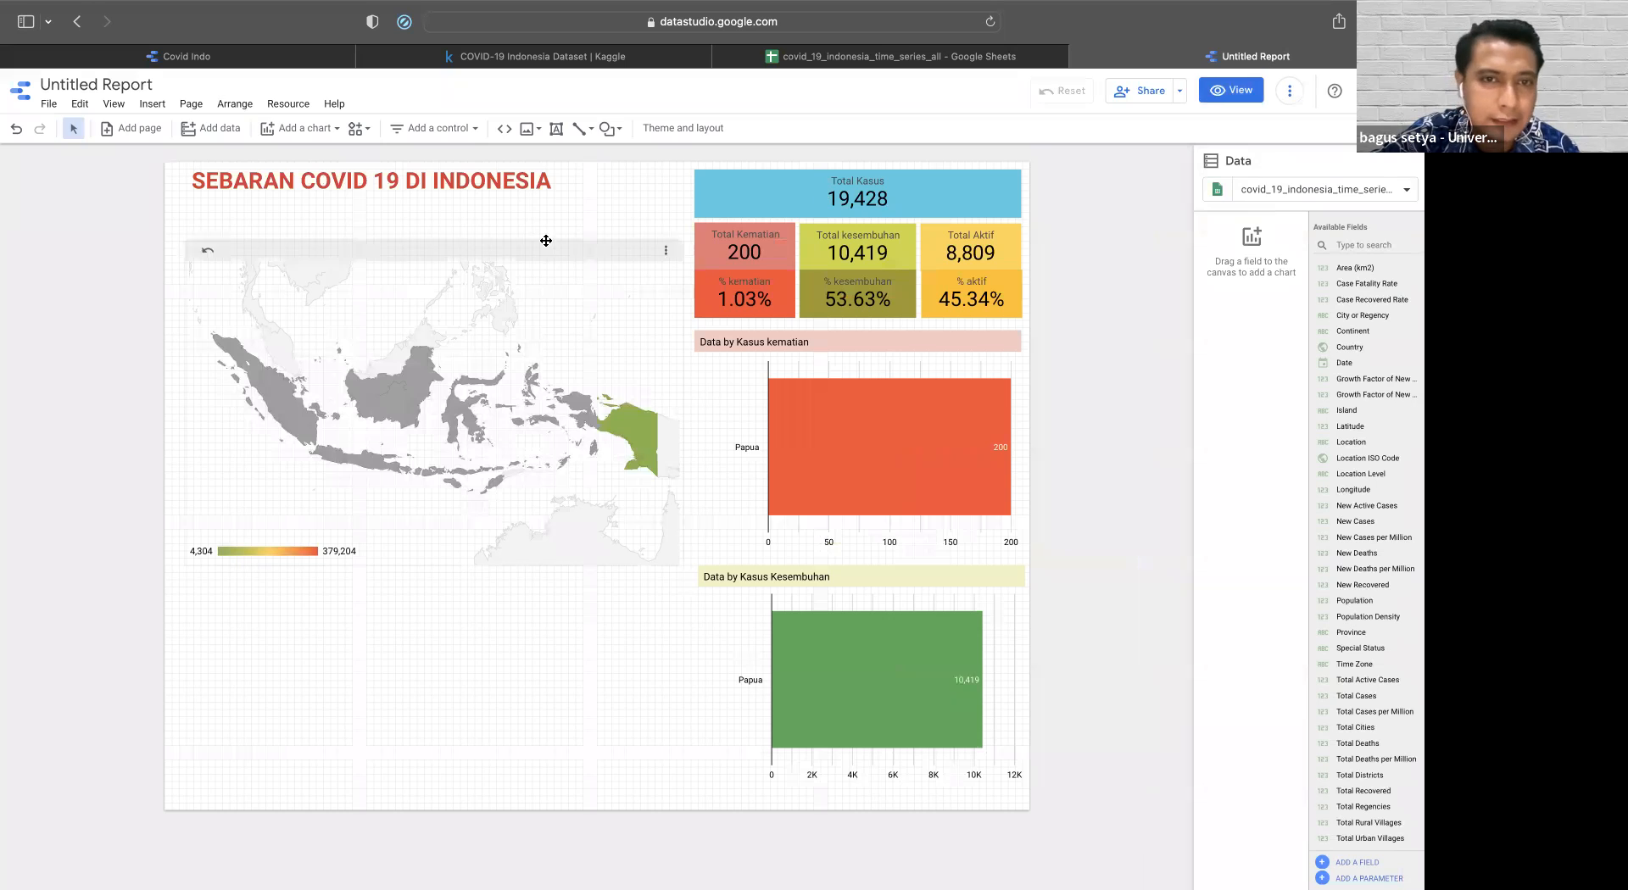
- Add a drop-down list control above the map and use Province as its control field
{"action": "left_click", "coordinate": [458, 134]}
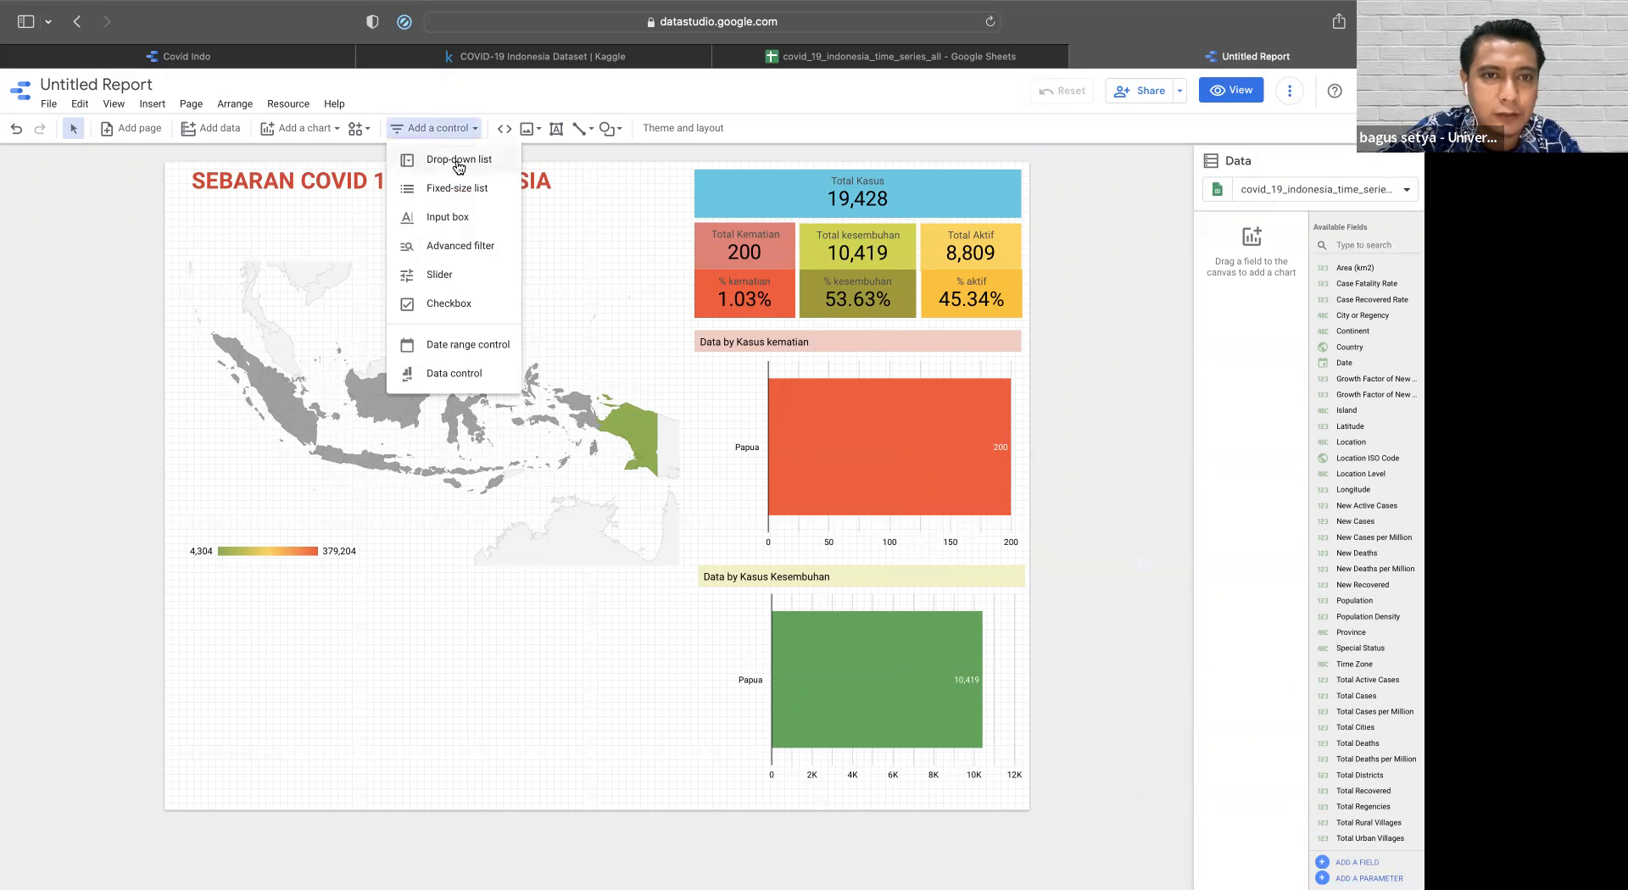
{"action": "left_click", "coordinate": [459, 161]}
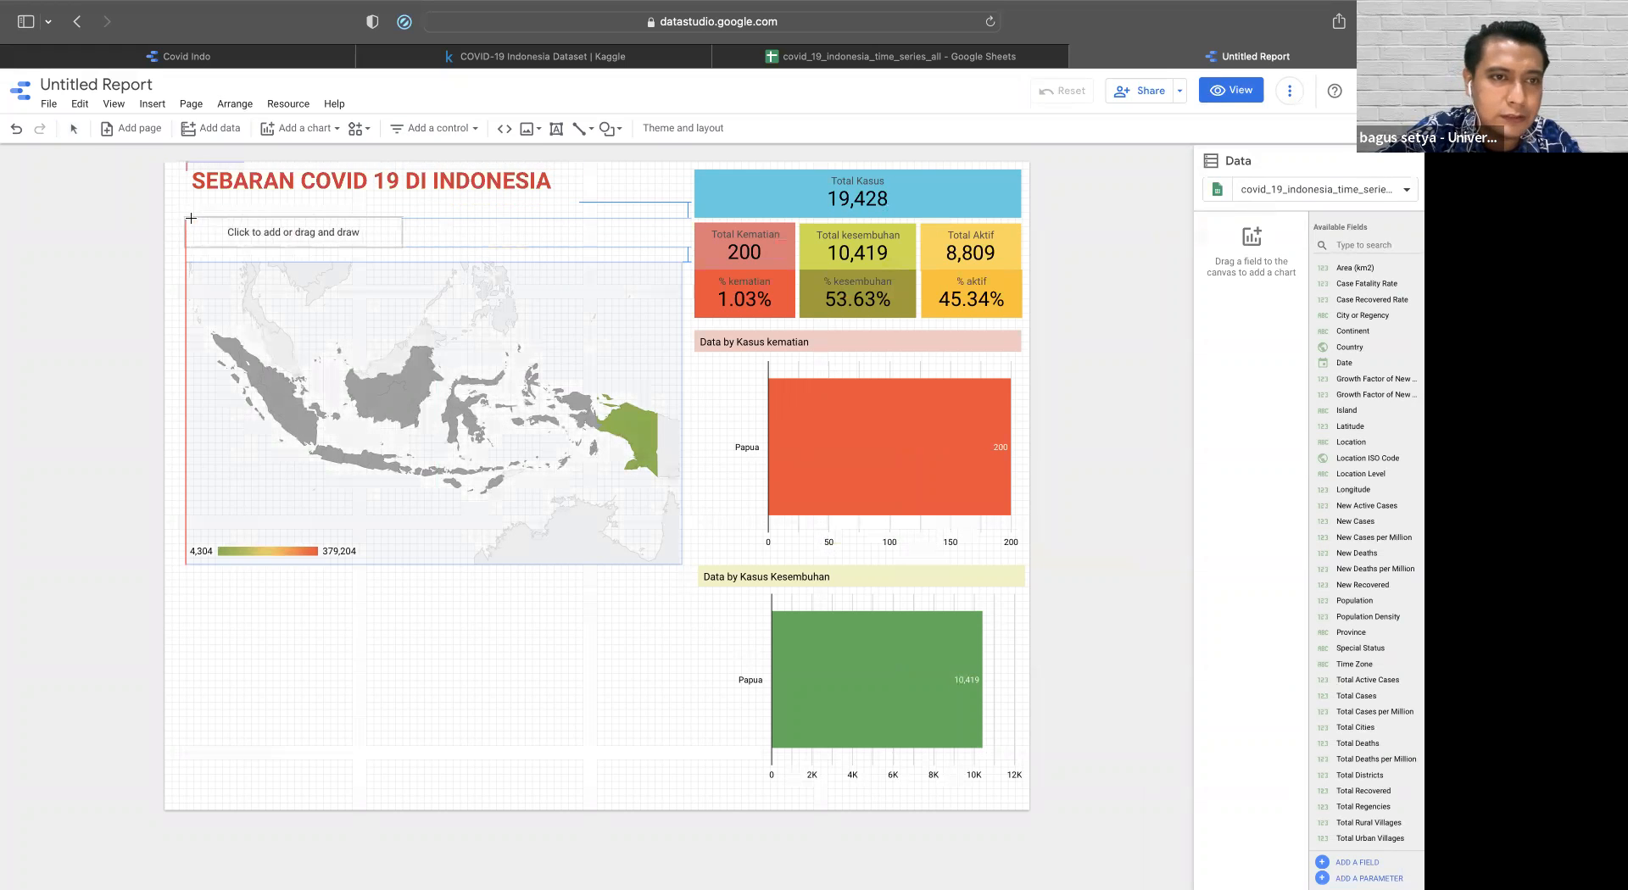
{"action": "left_click", "coordinate": [184, 220]}
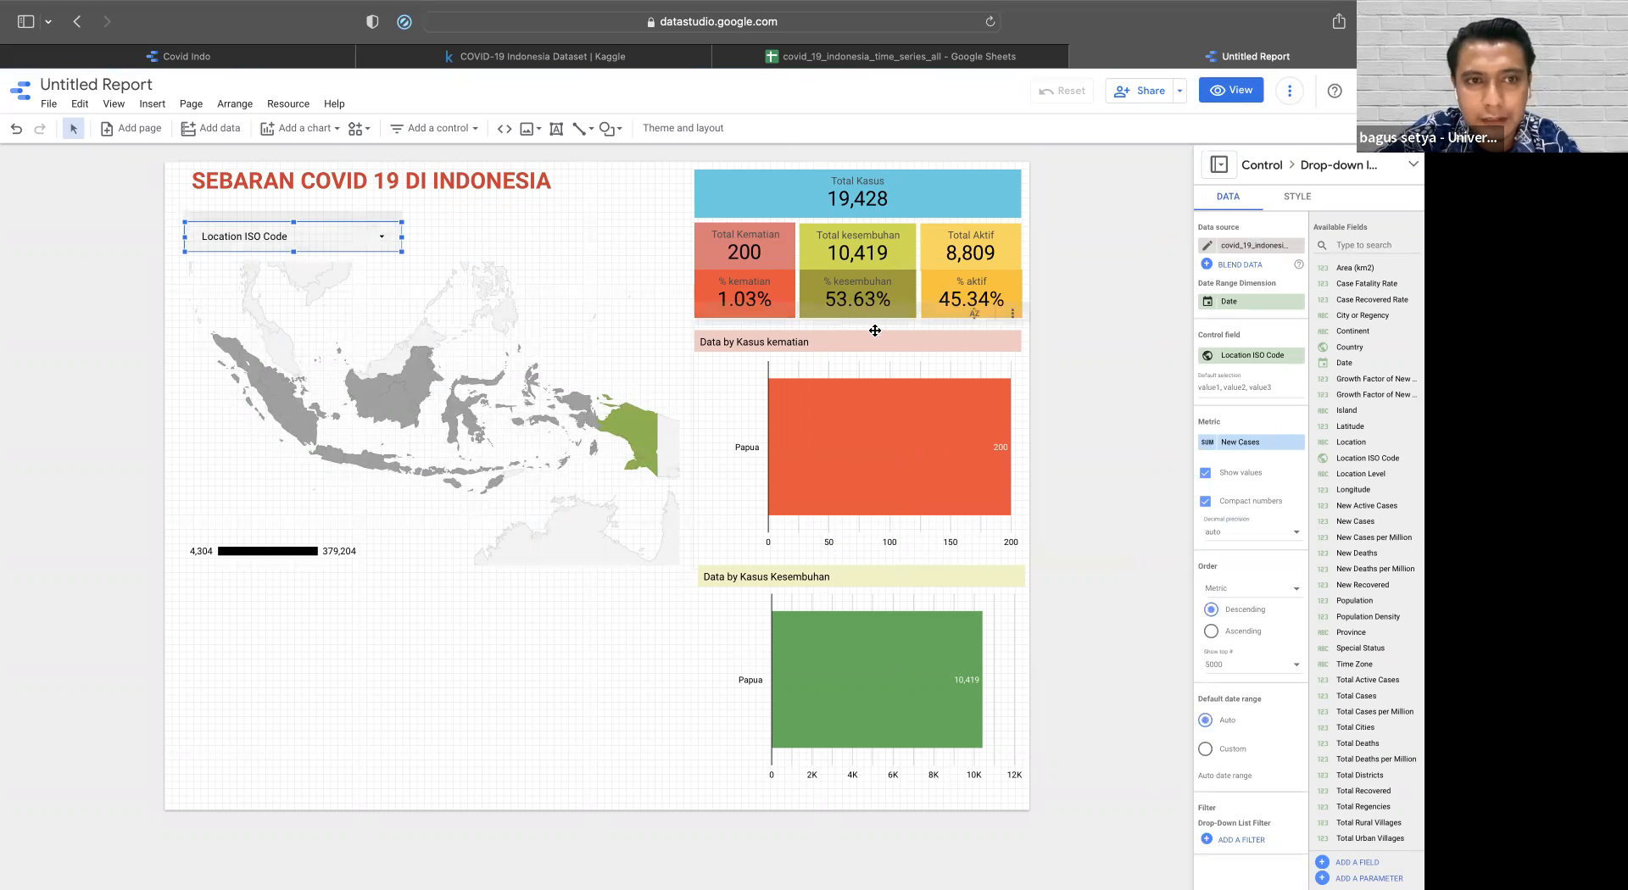
{"action": "left_click", "coordinate": [1269, 356]}
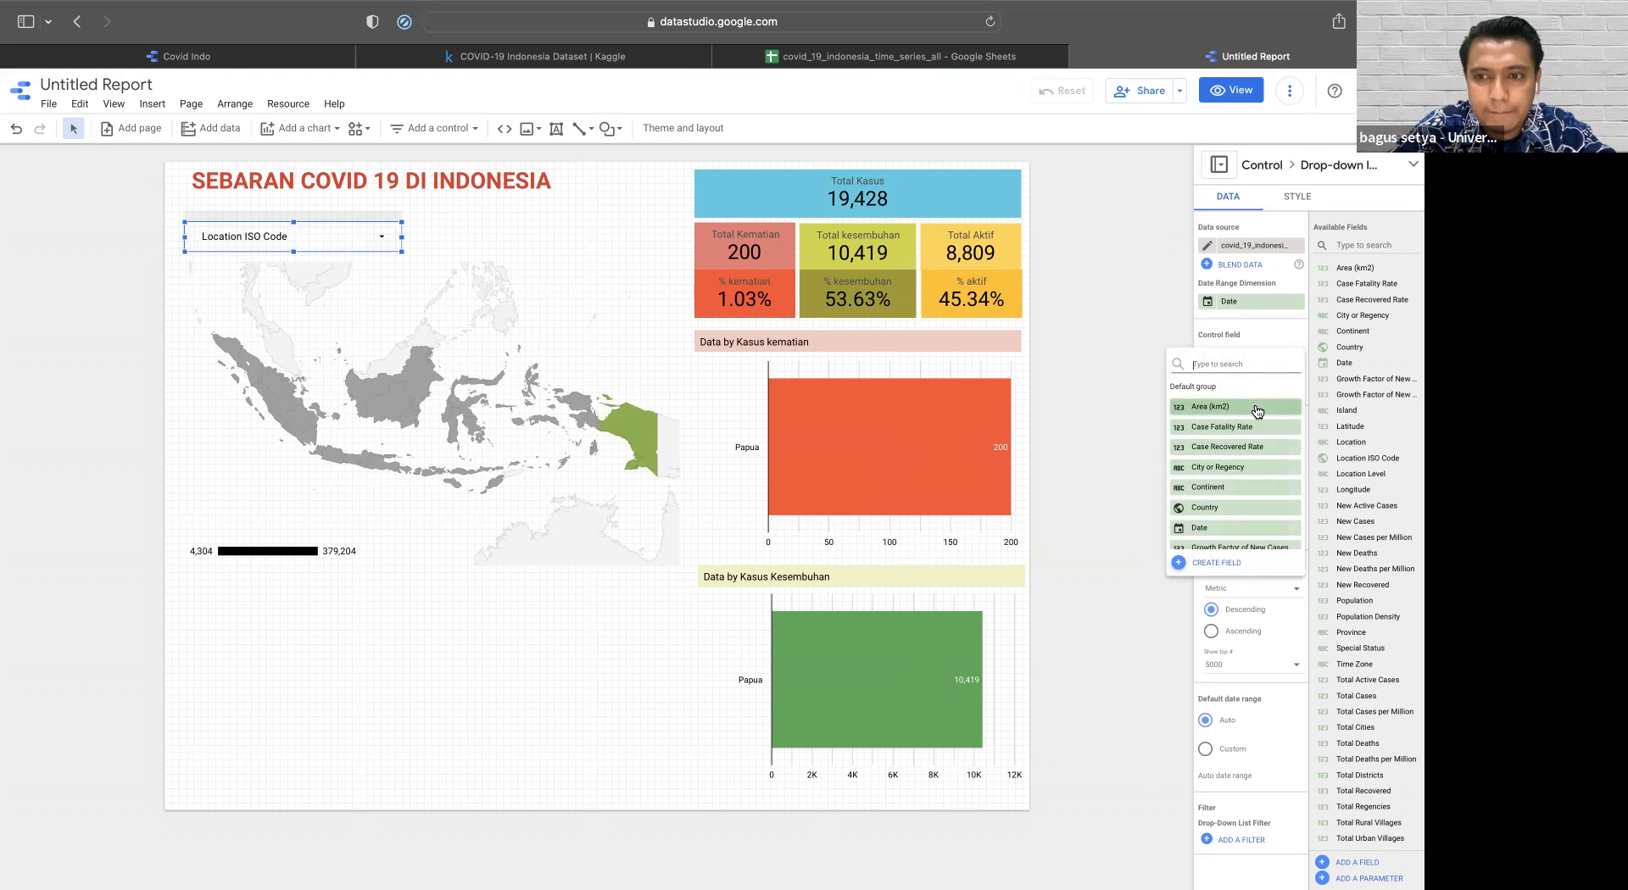
{"action": "type", "text": "pro"}
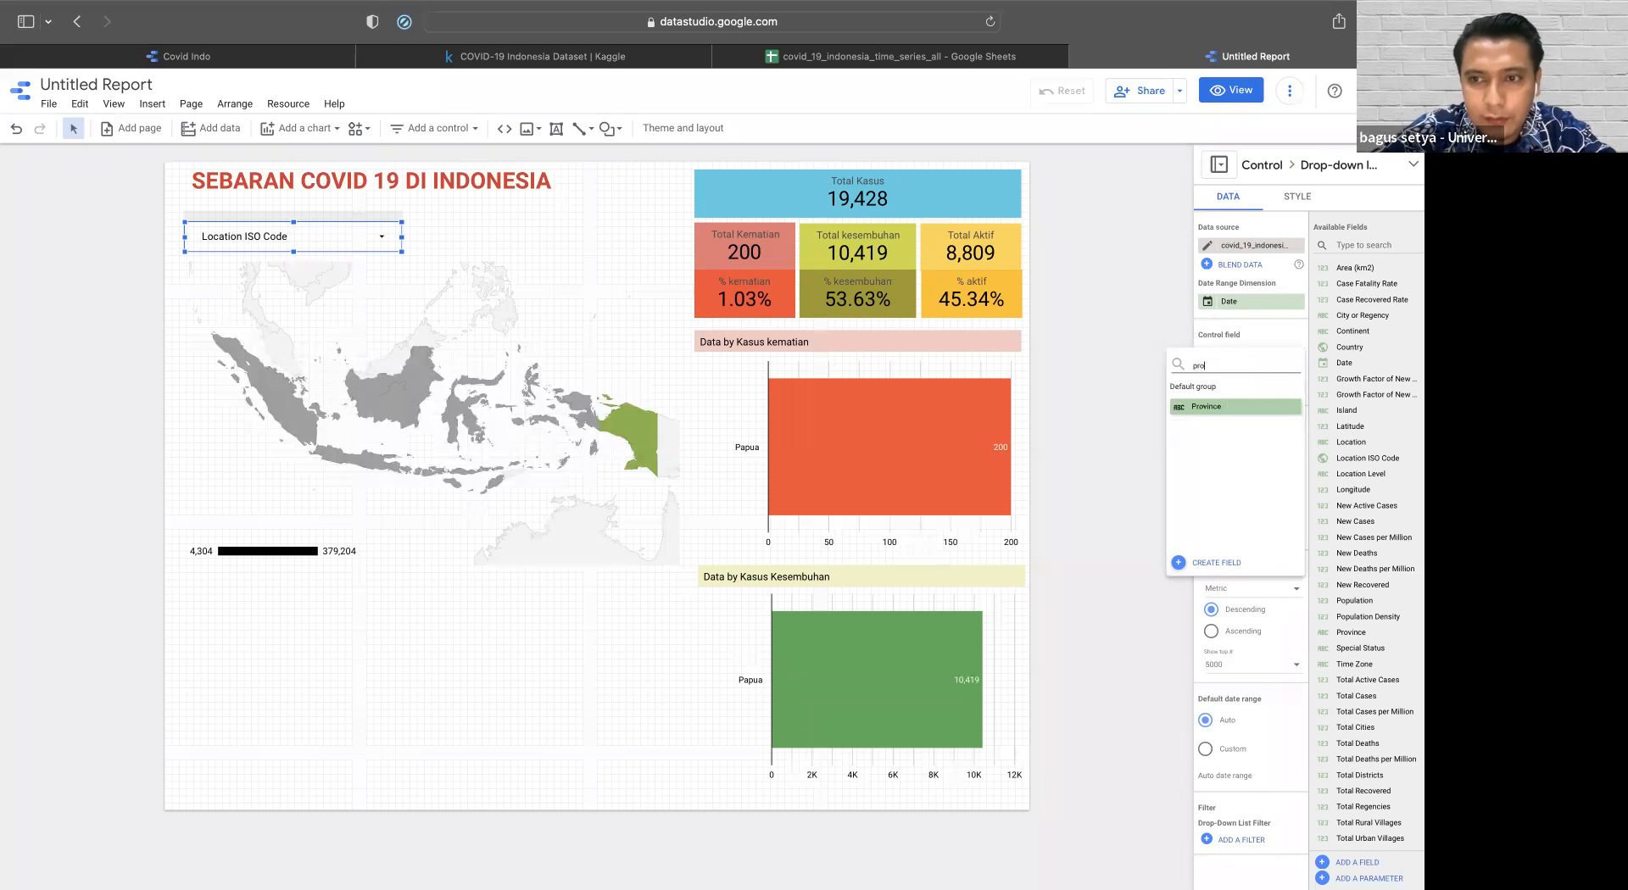
{"action": "left_click", "coordinate": [1244, 412]}
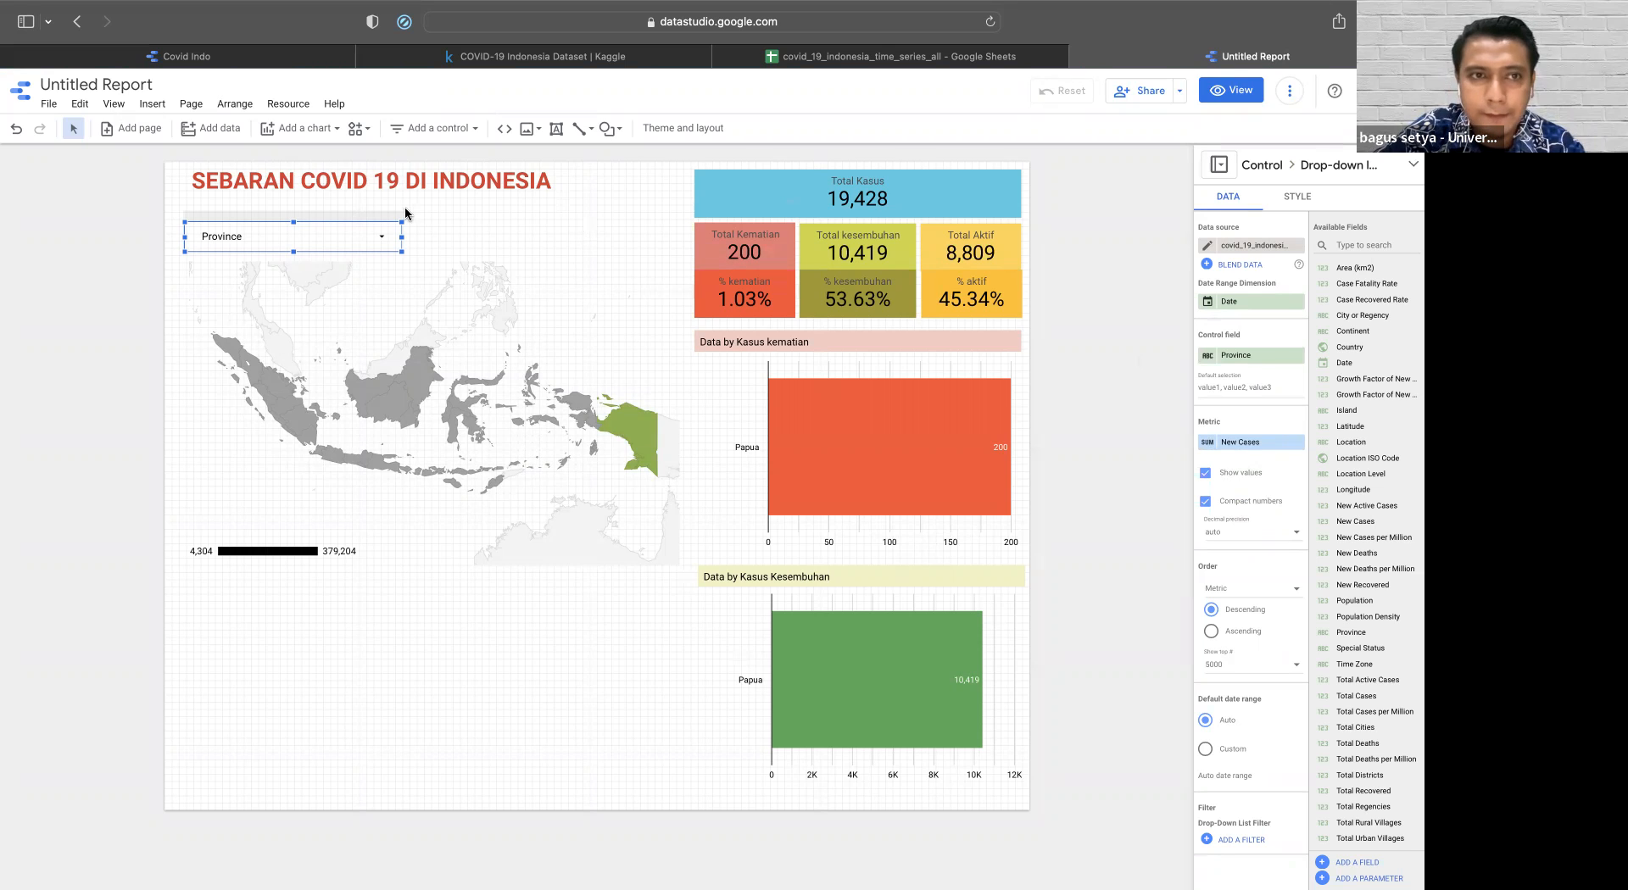
{"action": "left_click", "coordinate": [419, 129]}
{"action": "left_click", "coordinate": [436, 158]}
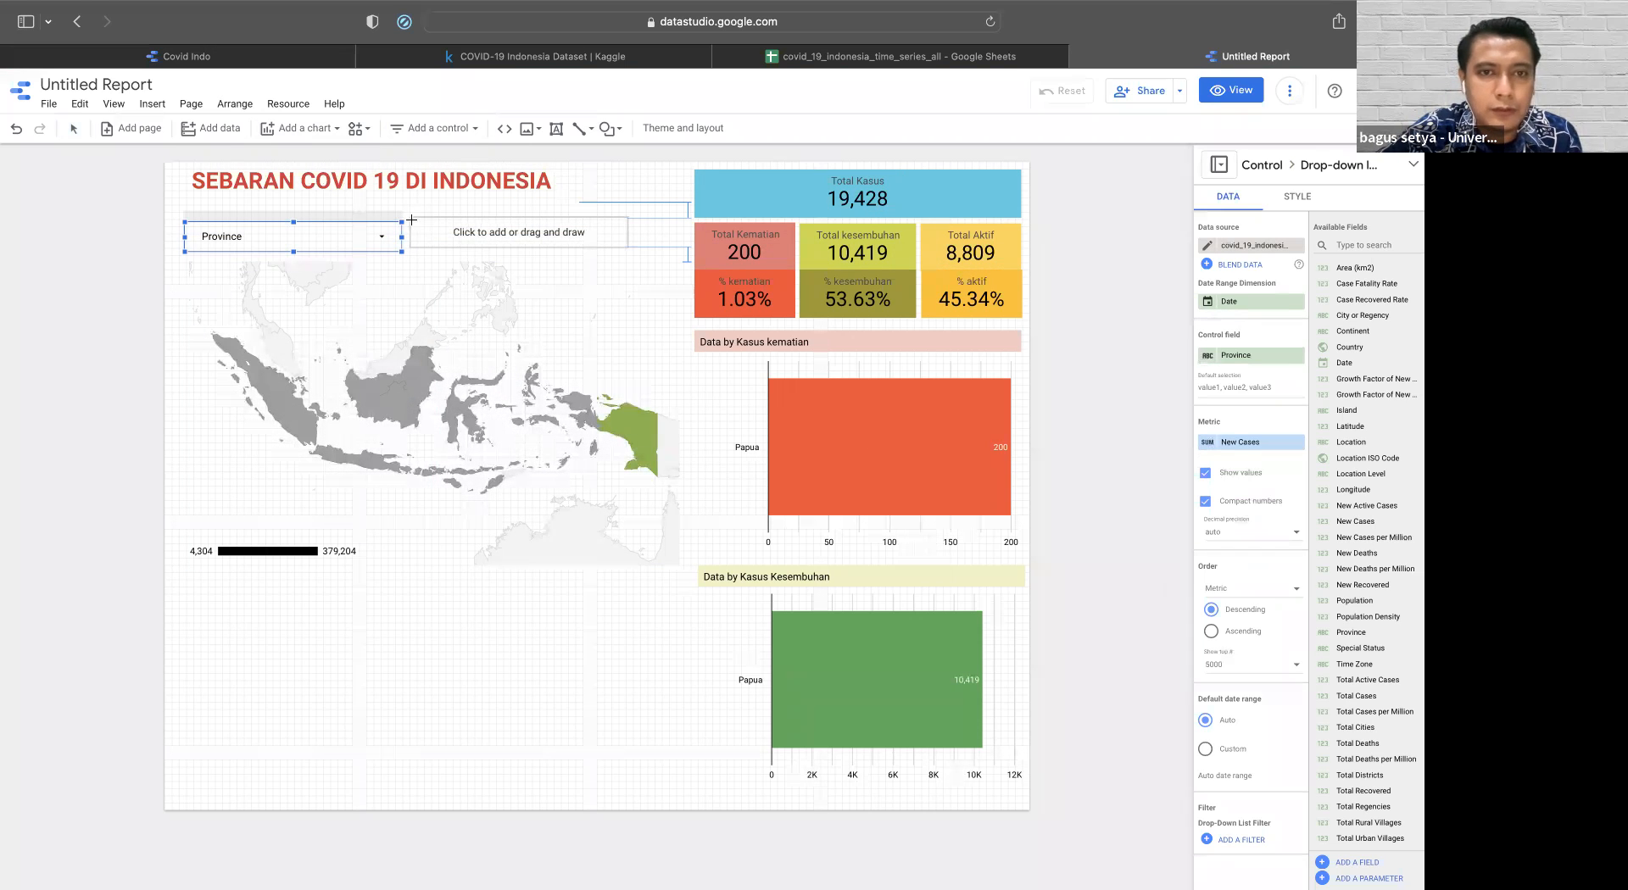
{"action": "left_click", "coordinate": [411, 219]}
{"action": "key", "text": "Delete"}
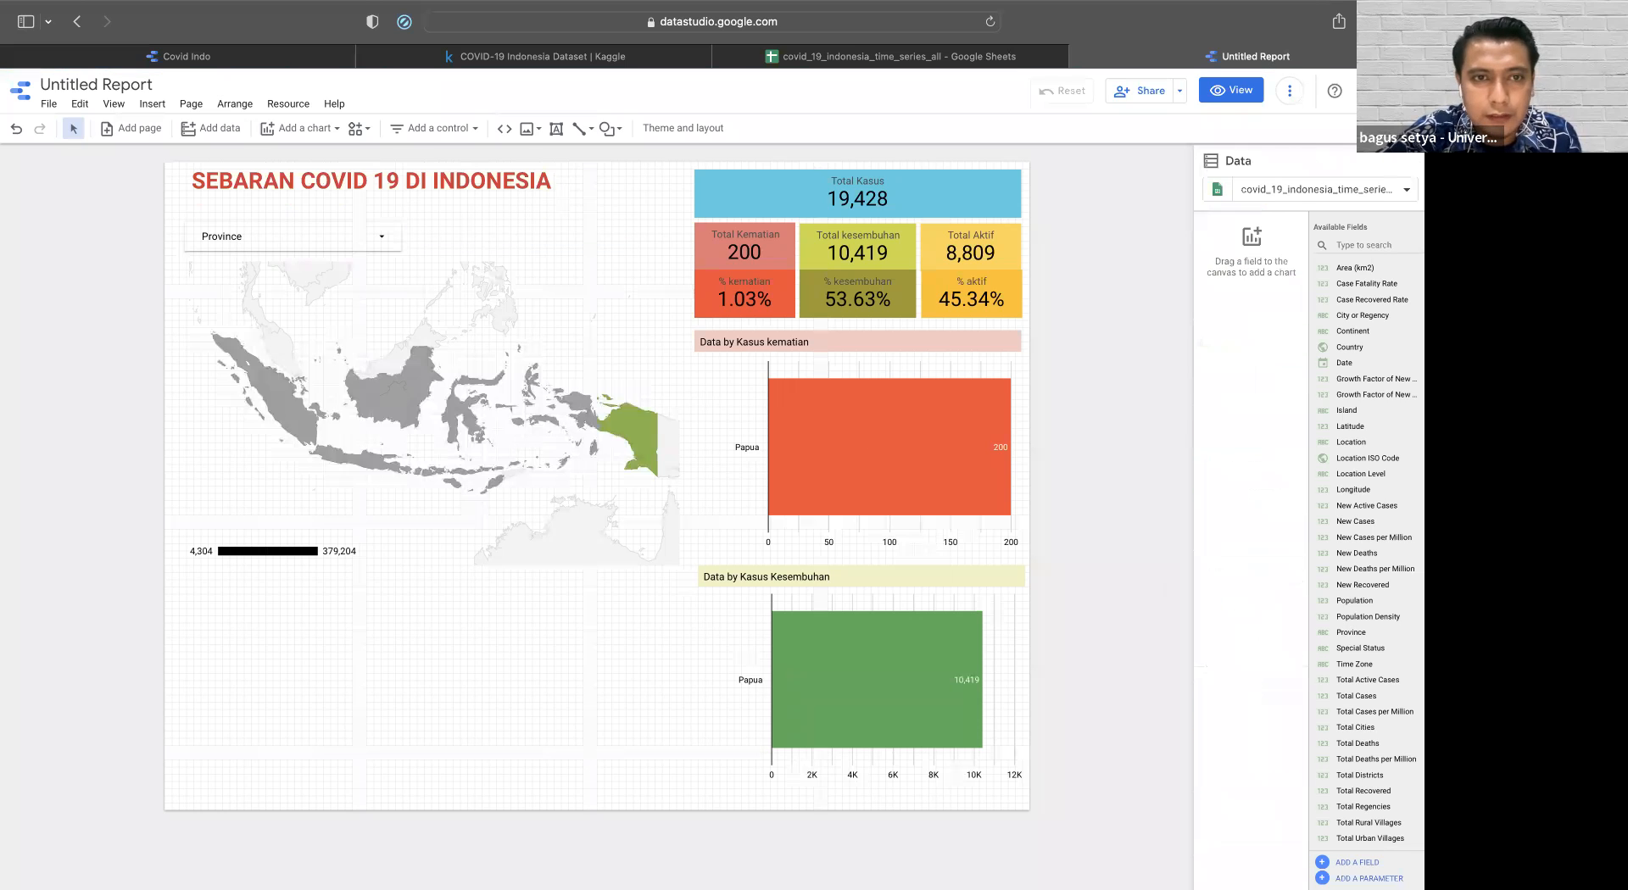
- Add a date range control above the map, beside the Province drop-down
{"action": "left_click", "coordinate": [456, 138]}
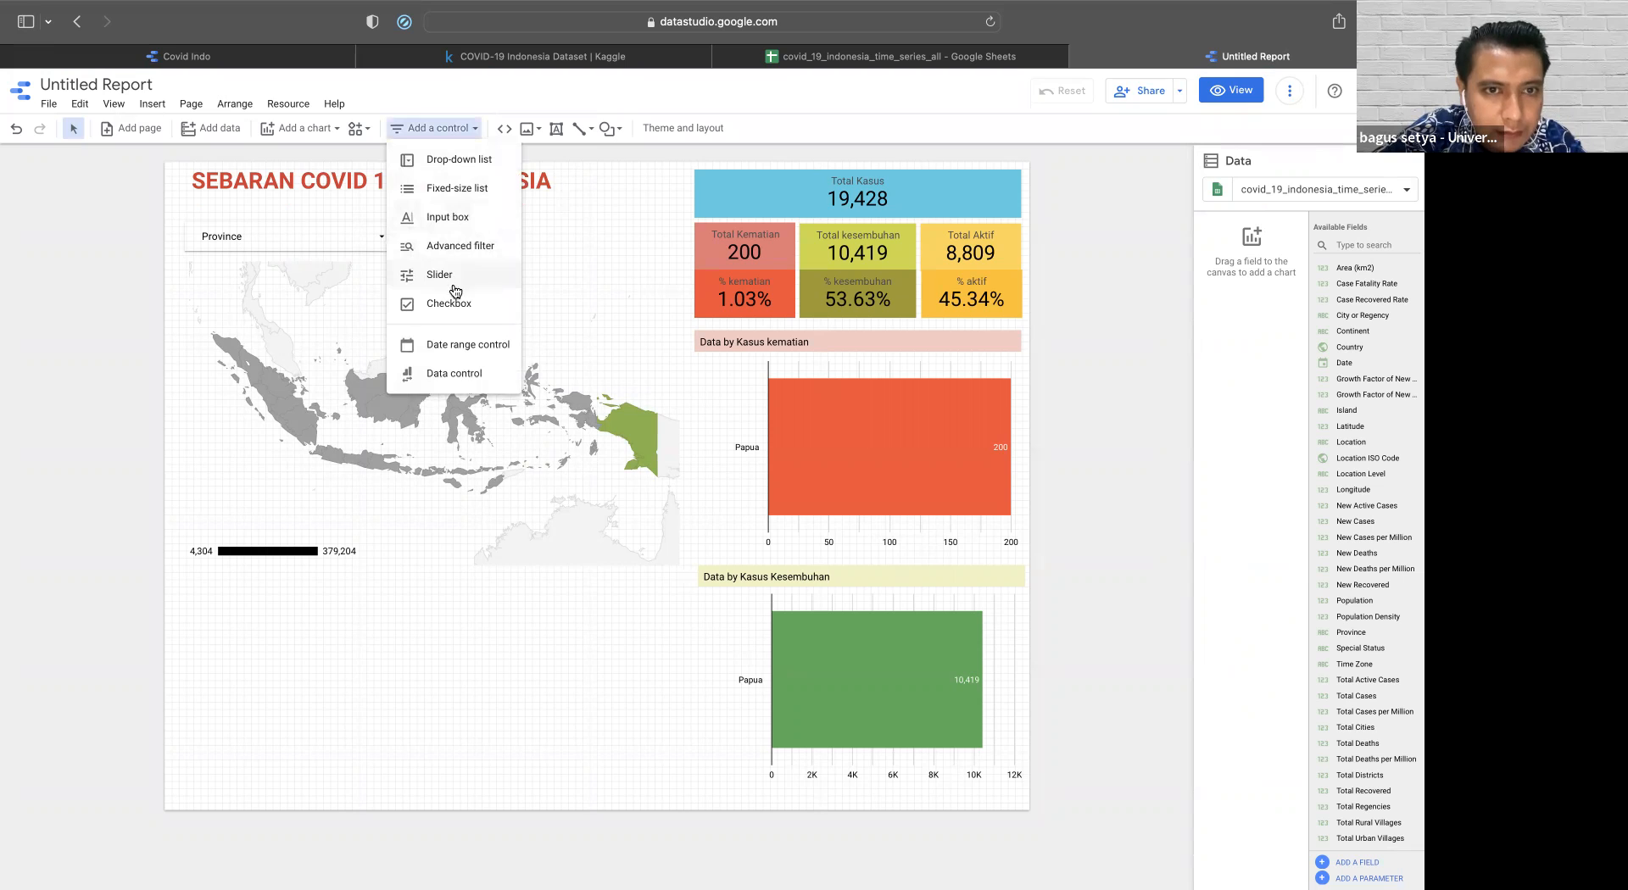
{"action": "left_click", "coordinate": [457, 346]}
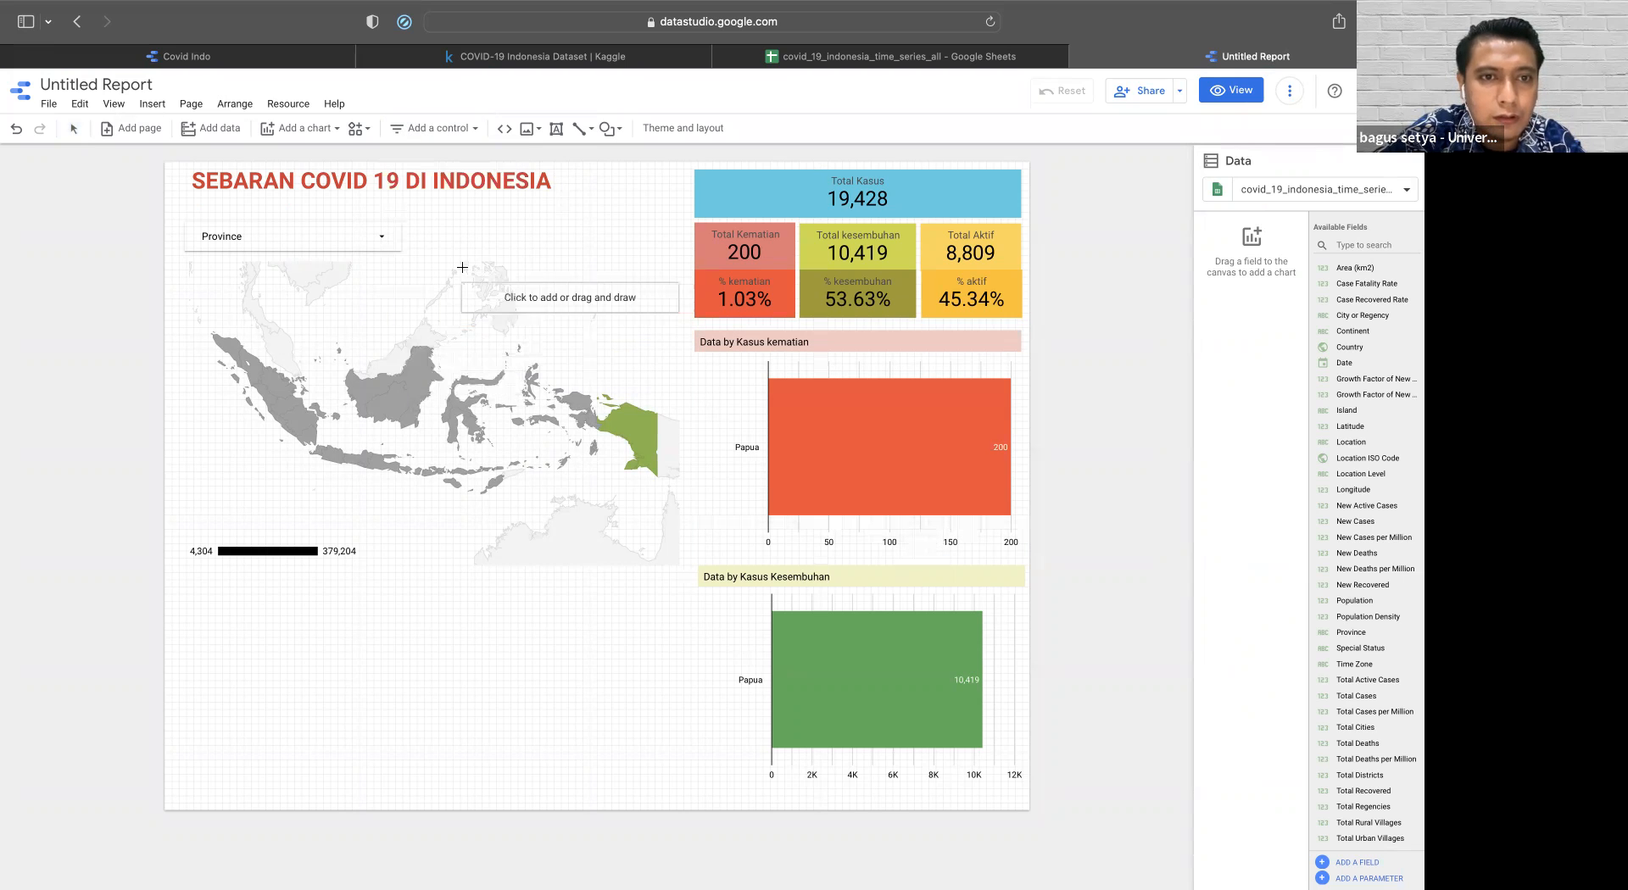
{"action": "left_click", "coordinate": [414, 223]}
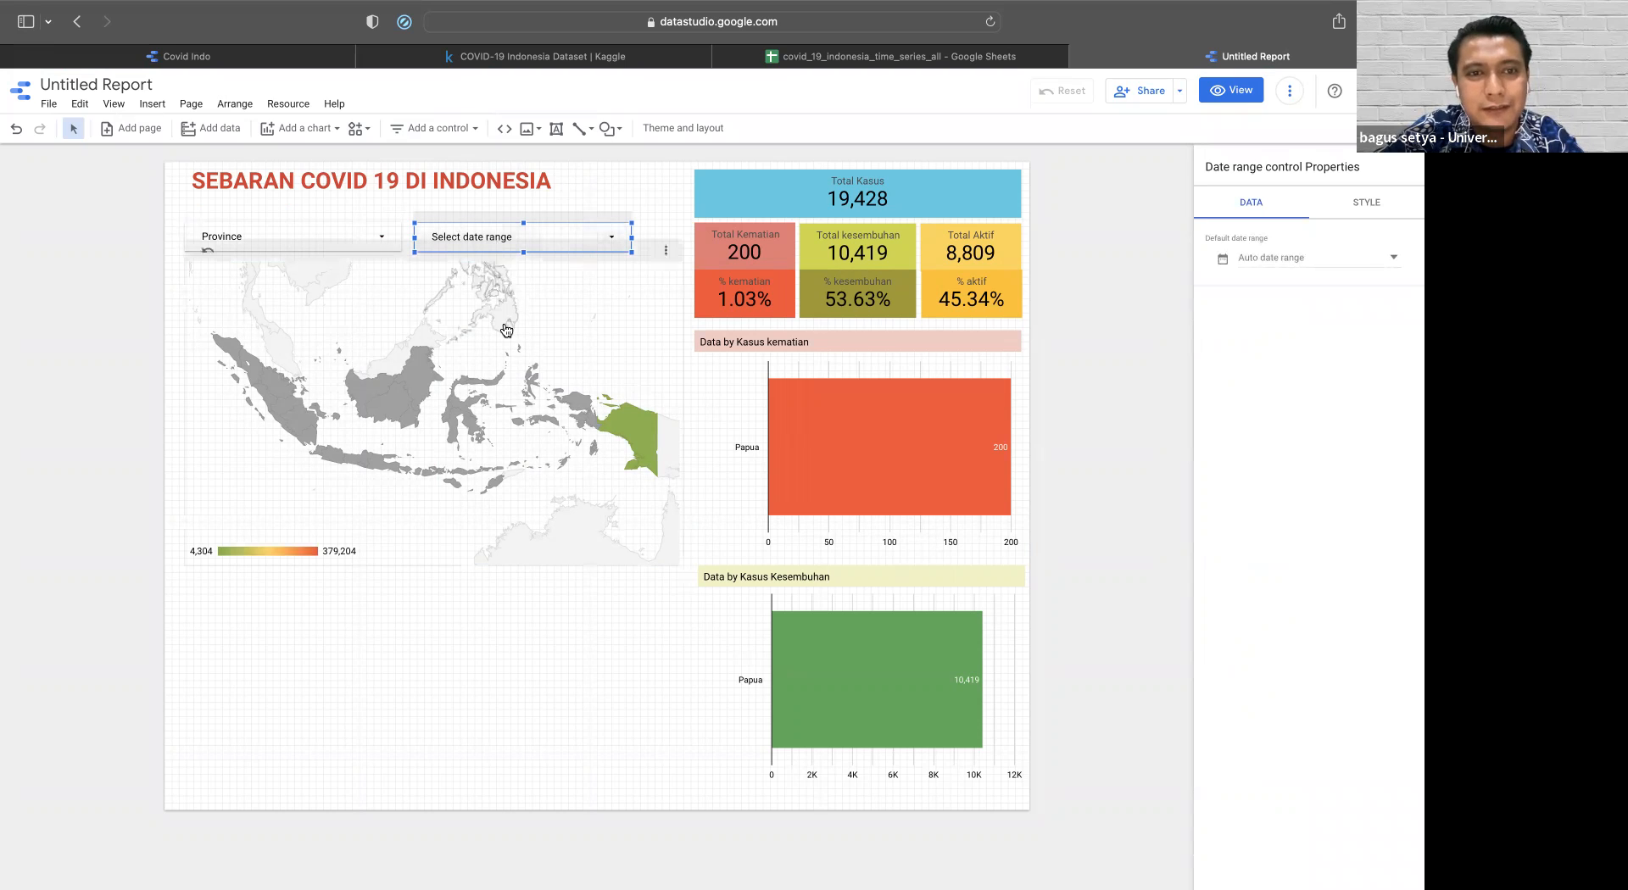
- Preview the report in view mode and clear the Papua cross-filter on the map
{"action": "left_click", "coordinate": [1219, 99]}
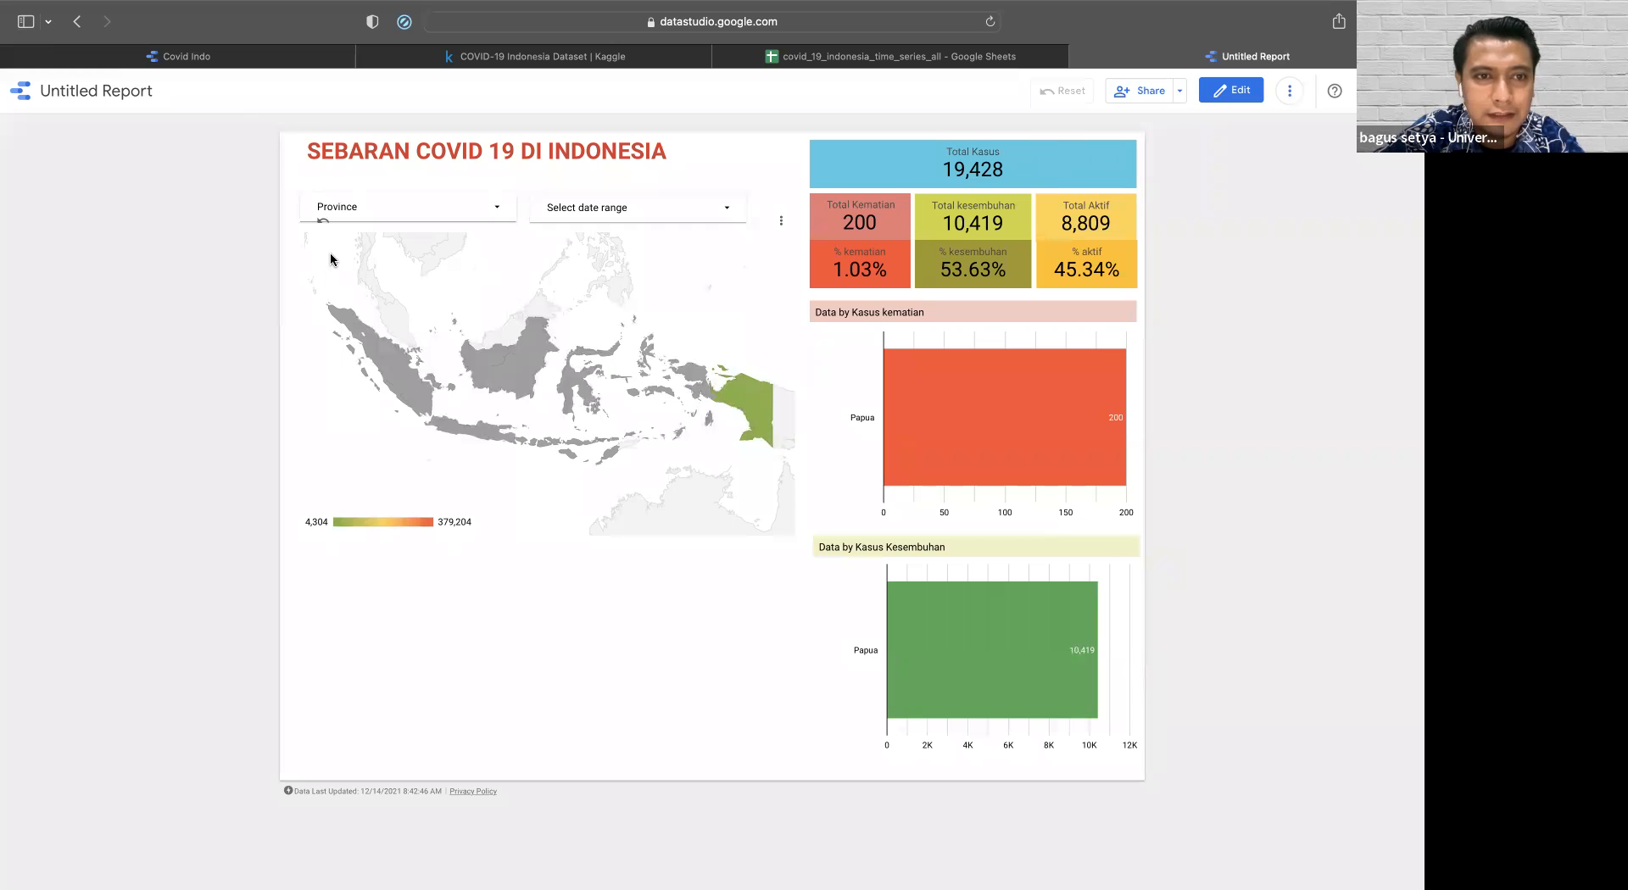
{"action": "left_click", "coordinate": [726, 271]}
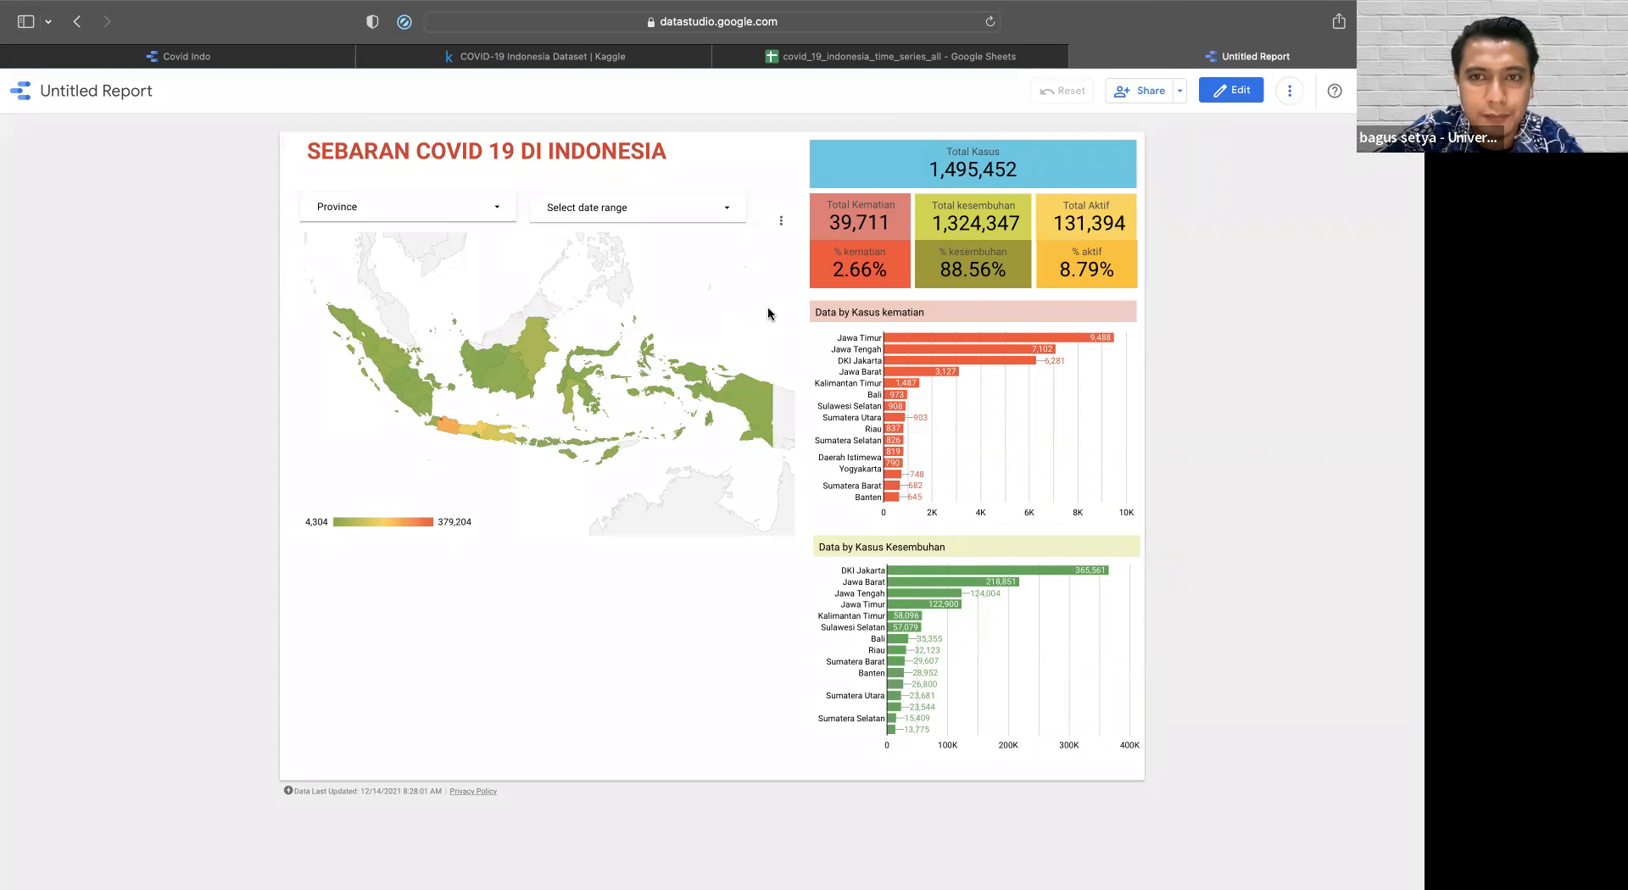
- Test the Province drop-down by filtering the report to Riau only, and reselect all provinces
{"action": "left_click", "coordinate": [468, 217]}
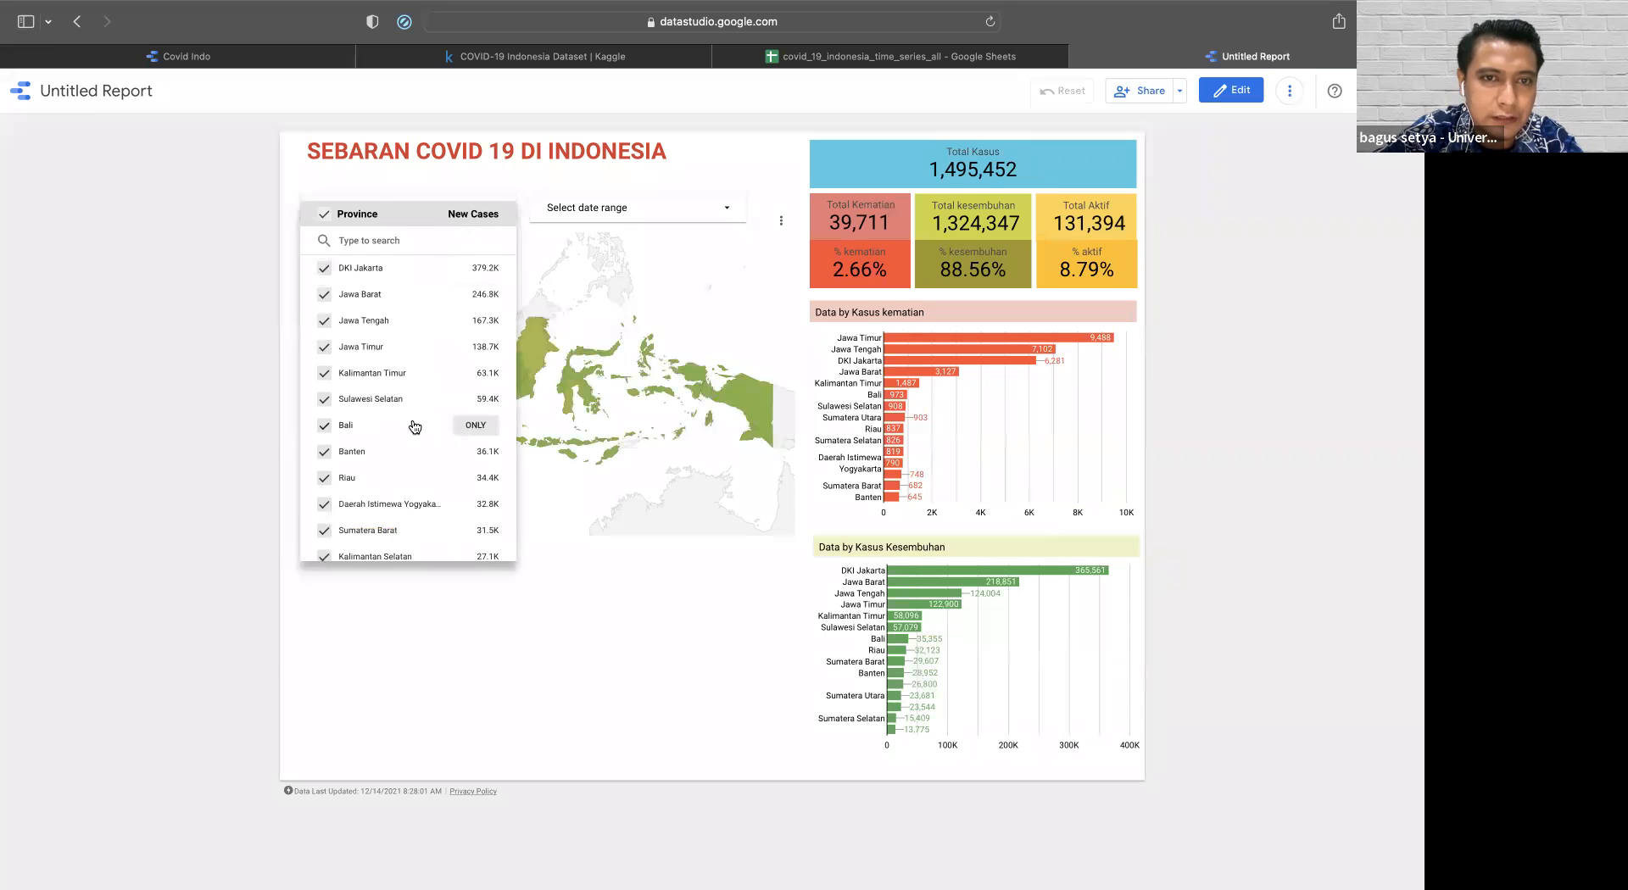
{"action": "scroll", "coordinate": [415, 428], "scroll_direction": "down", "scroll_amount": 2}
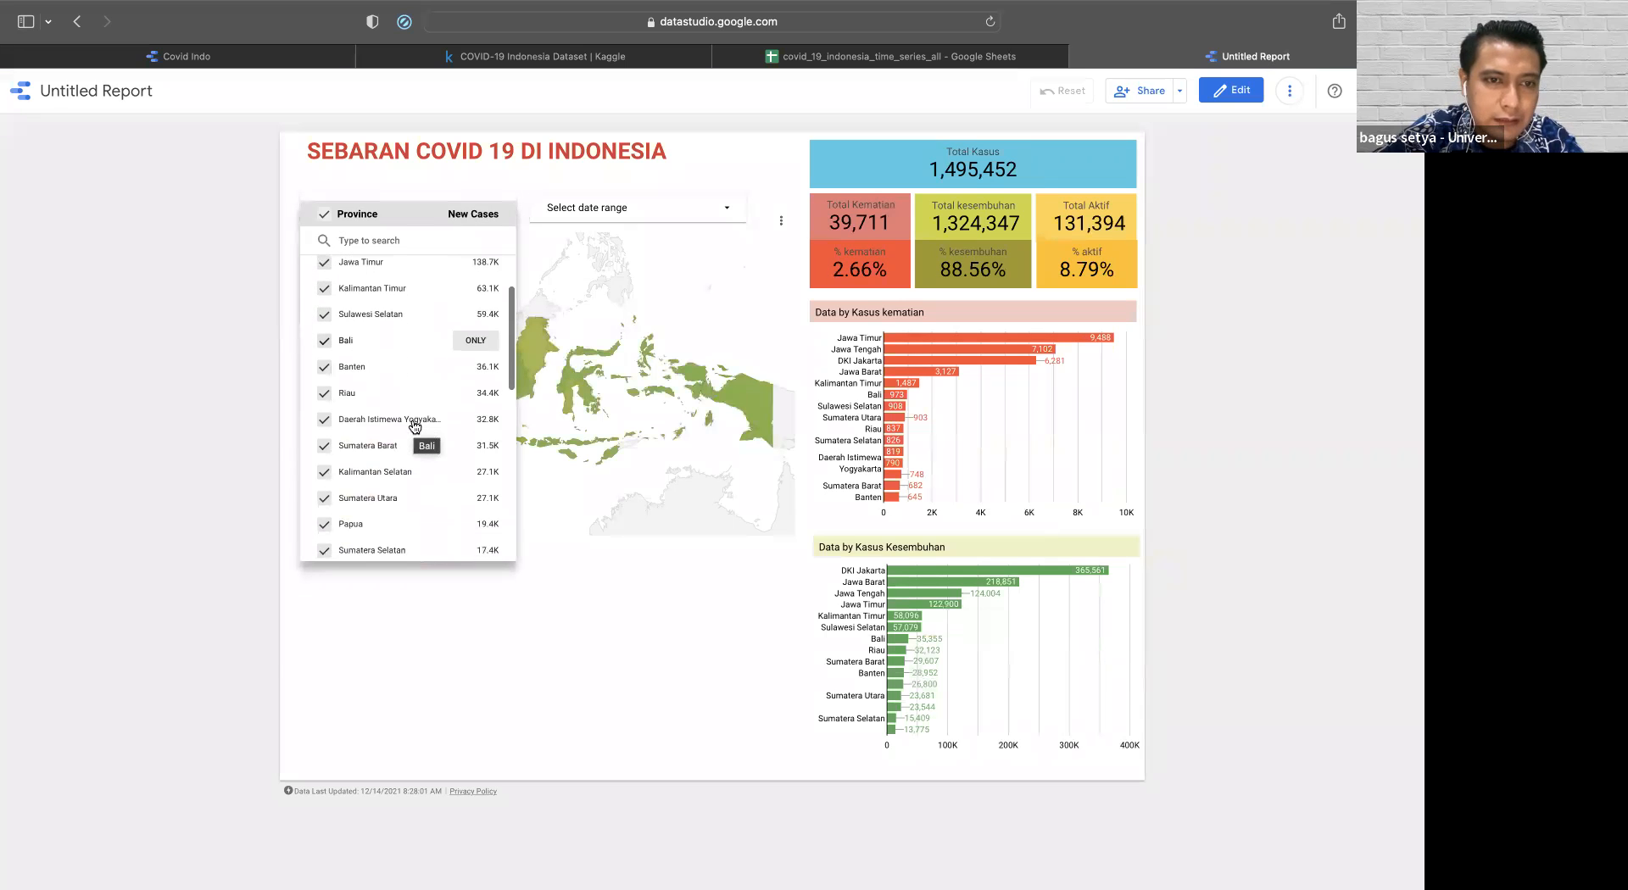
{"action": "left_click", "coordinate": [476, 394]}
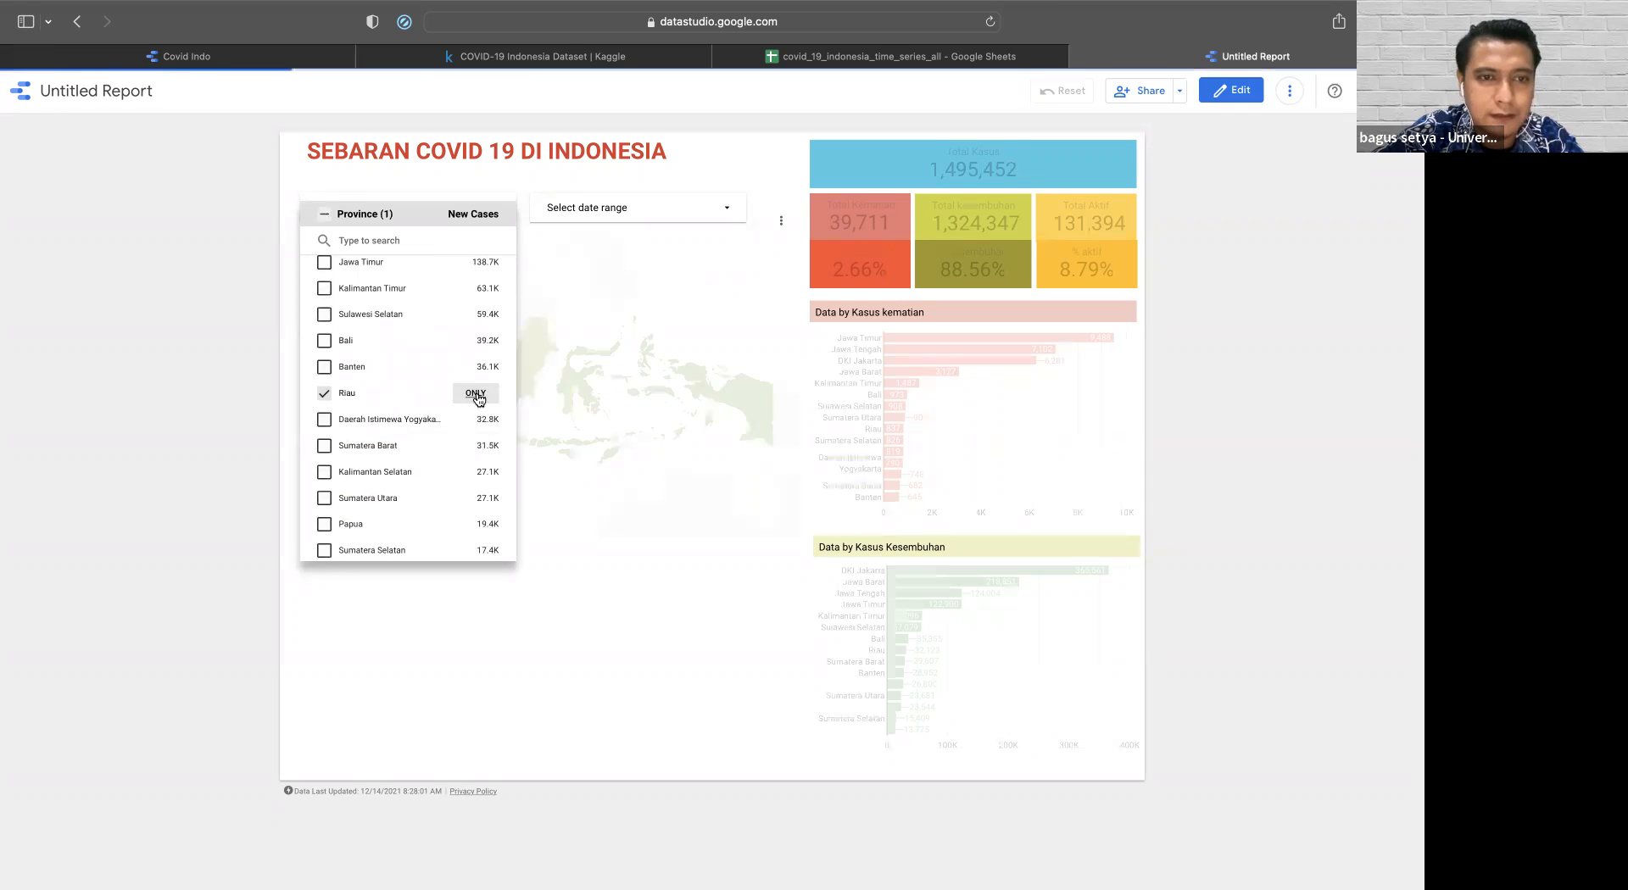
{"action": "left_click", "coordinate": [129, 450]}
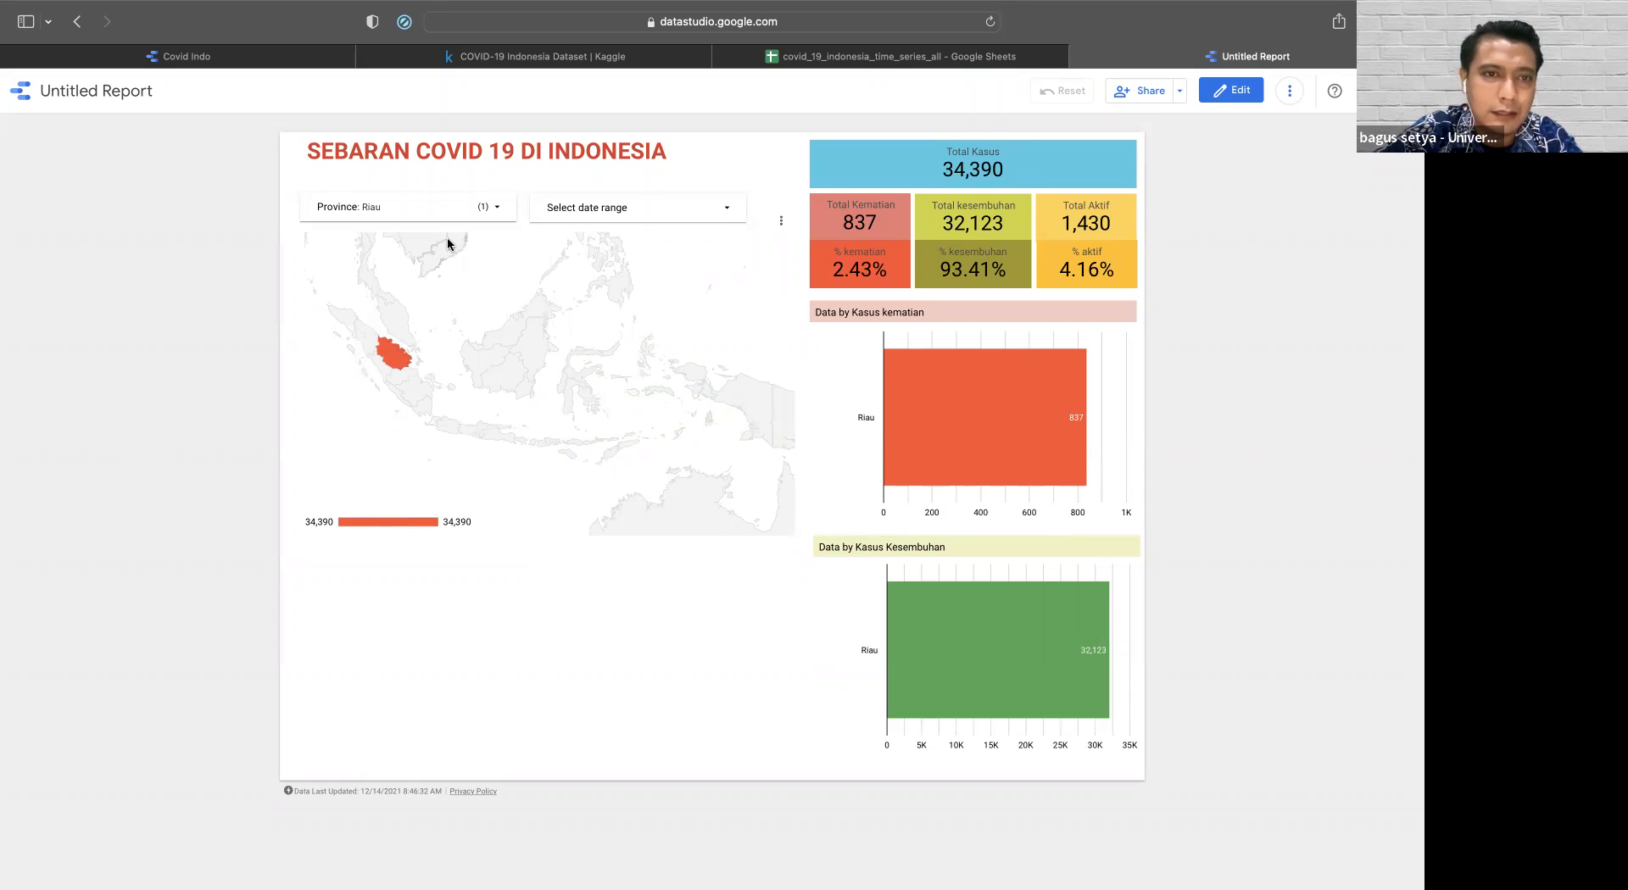
{"action": "left_click", "coordinate": [423, 209]}
{"action": "left_click", "coordinate": [324, 219]}
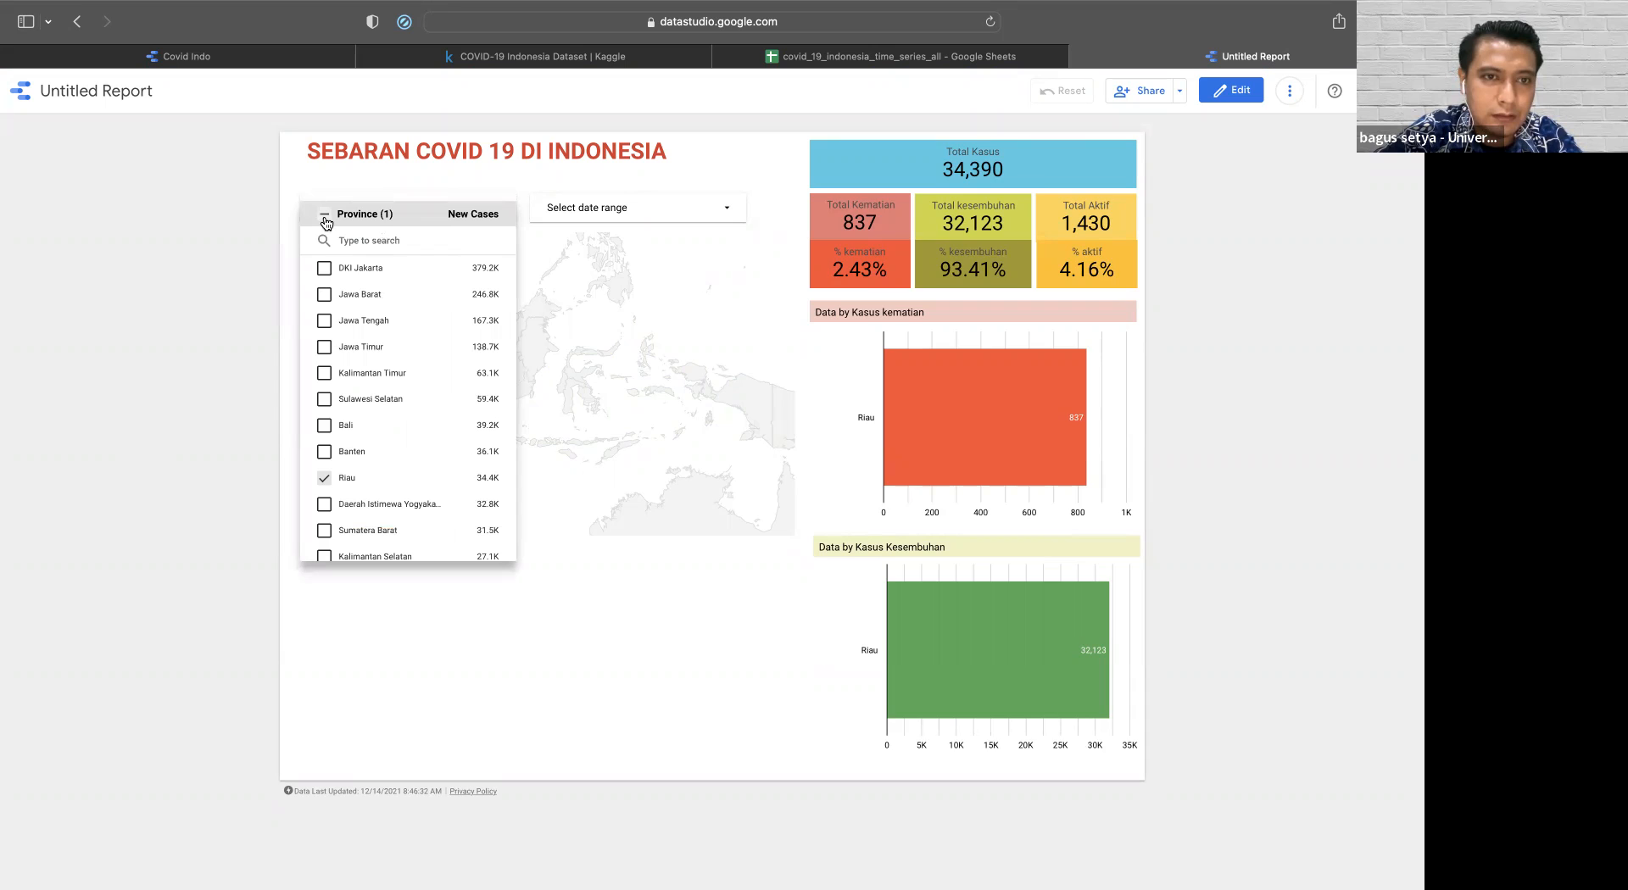
{"action": "left_click", "coordinate": [622, 212]}
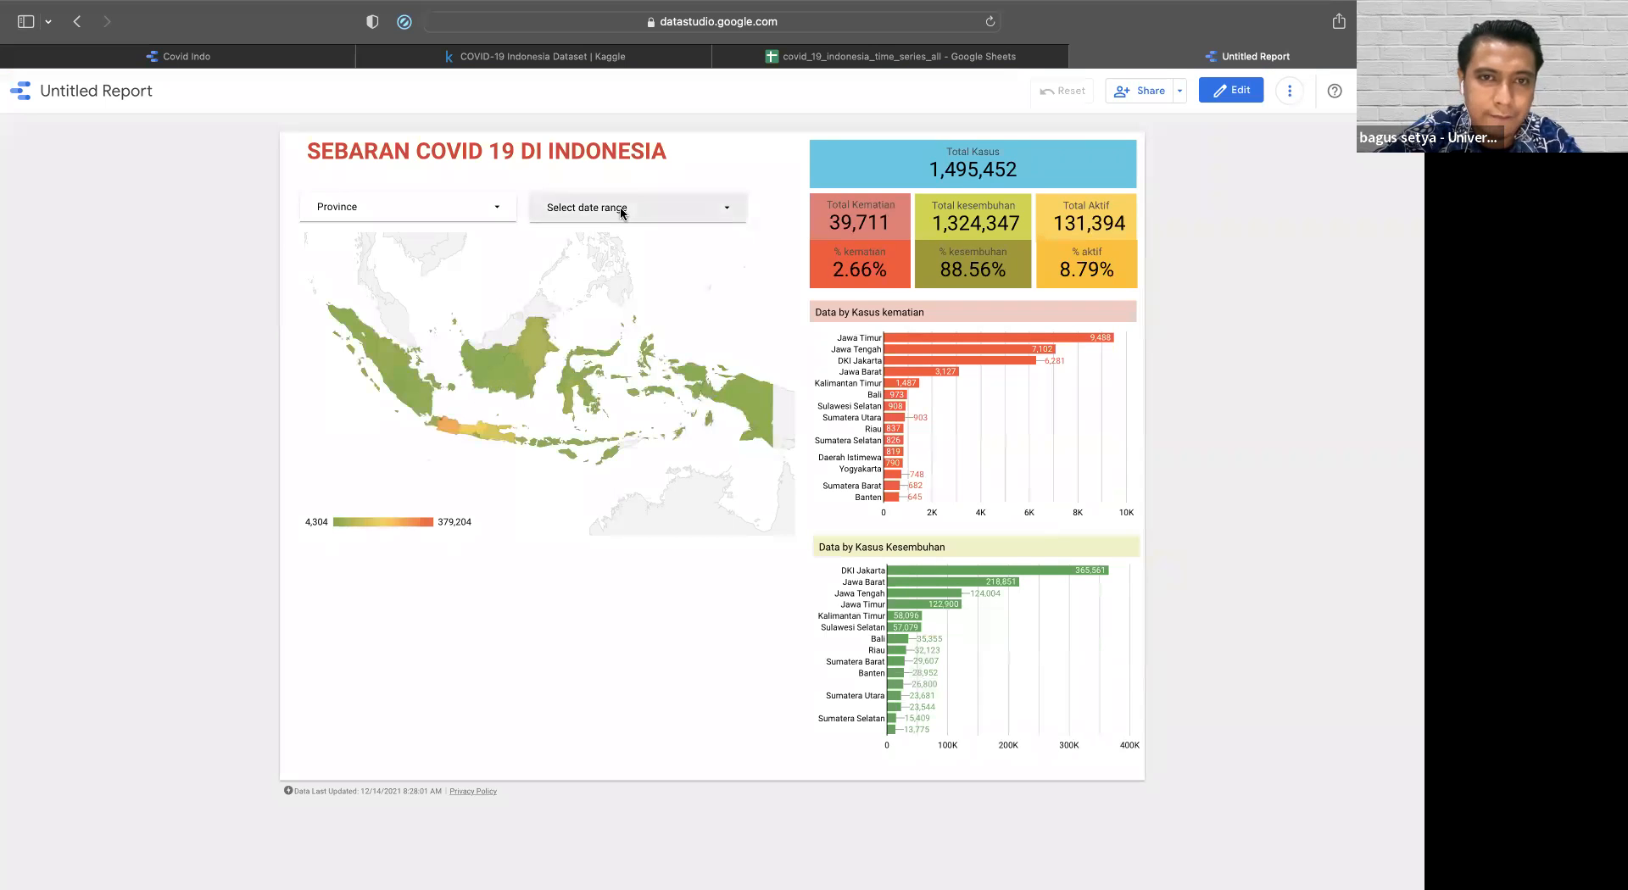
- Choose September 1, 2020 as the start date in the date range control
{"action": "left_click", "coordinate": [621, 211]}
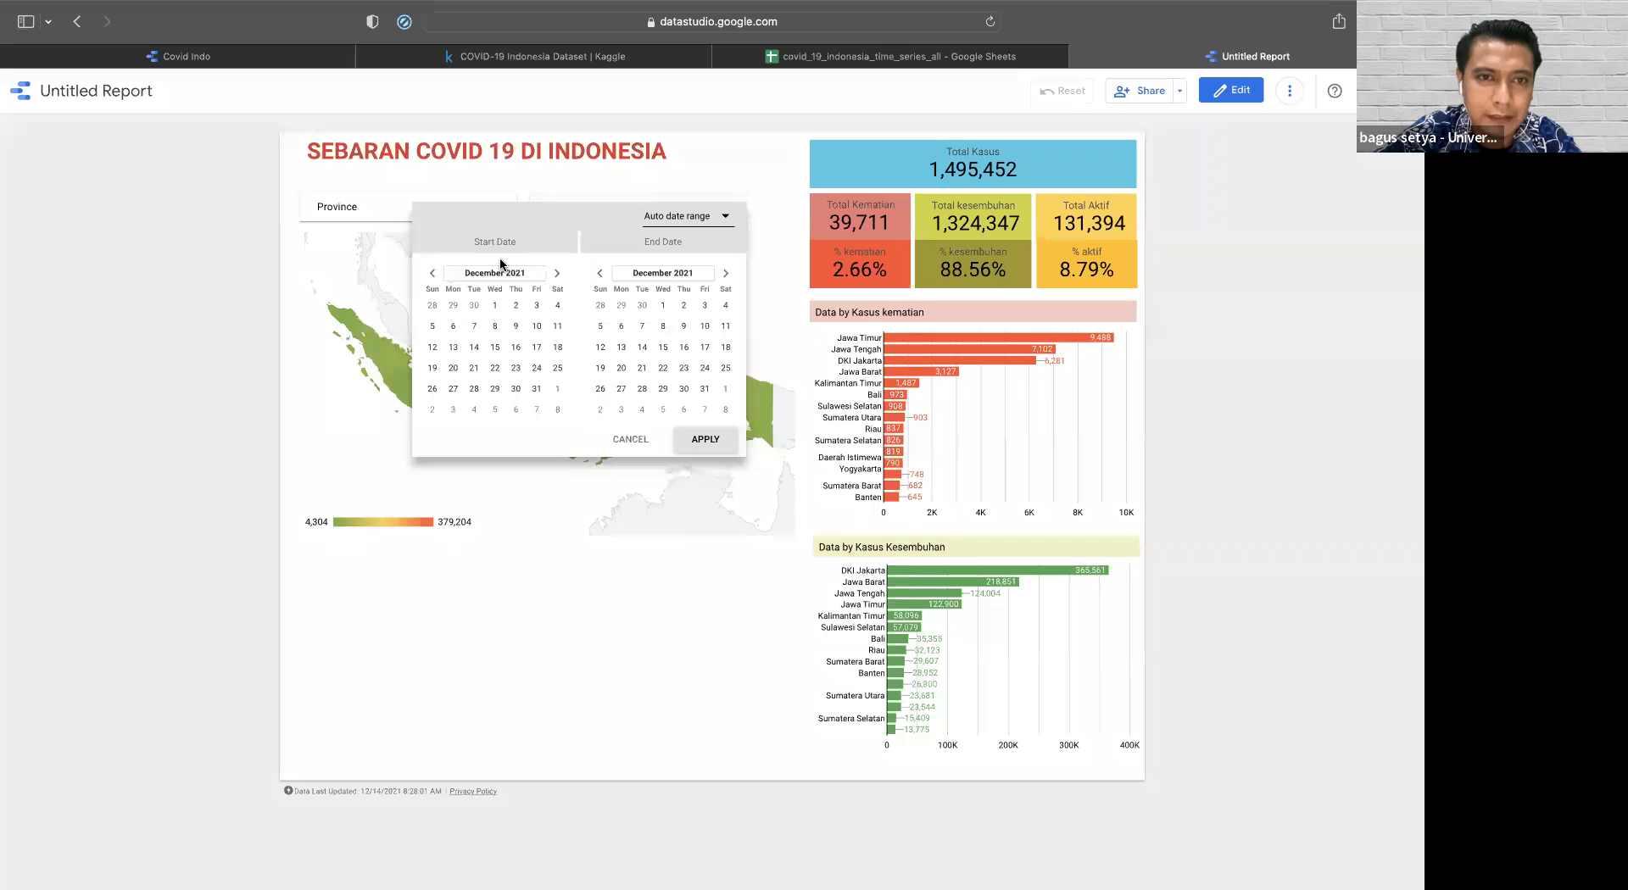
{"action": "left_click", "coordinate": [433, 273]}
{"action": "left_click", "coordinate": [433, 273]}
{"action": "left_click", "coordinate": [432, 273]}
{"action": "left_click", "coordinate": [432, 273]}
{"action": "left_click", "coordinate": [432, 273]}
{"action": "left_click", "coordinate": [433, 273]}
{"action": "left_click", "coordinate": [432, 273]}
{"action": "left_click", "coordinate": [432, 273]}
{"action": "left_click", "coordinate": [432, 273]}
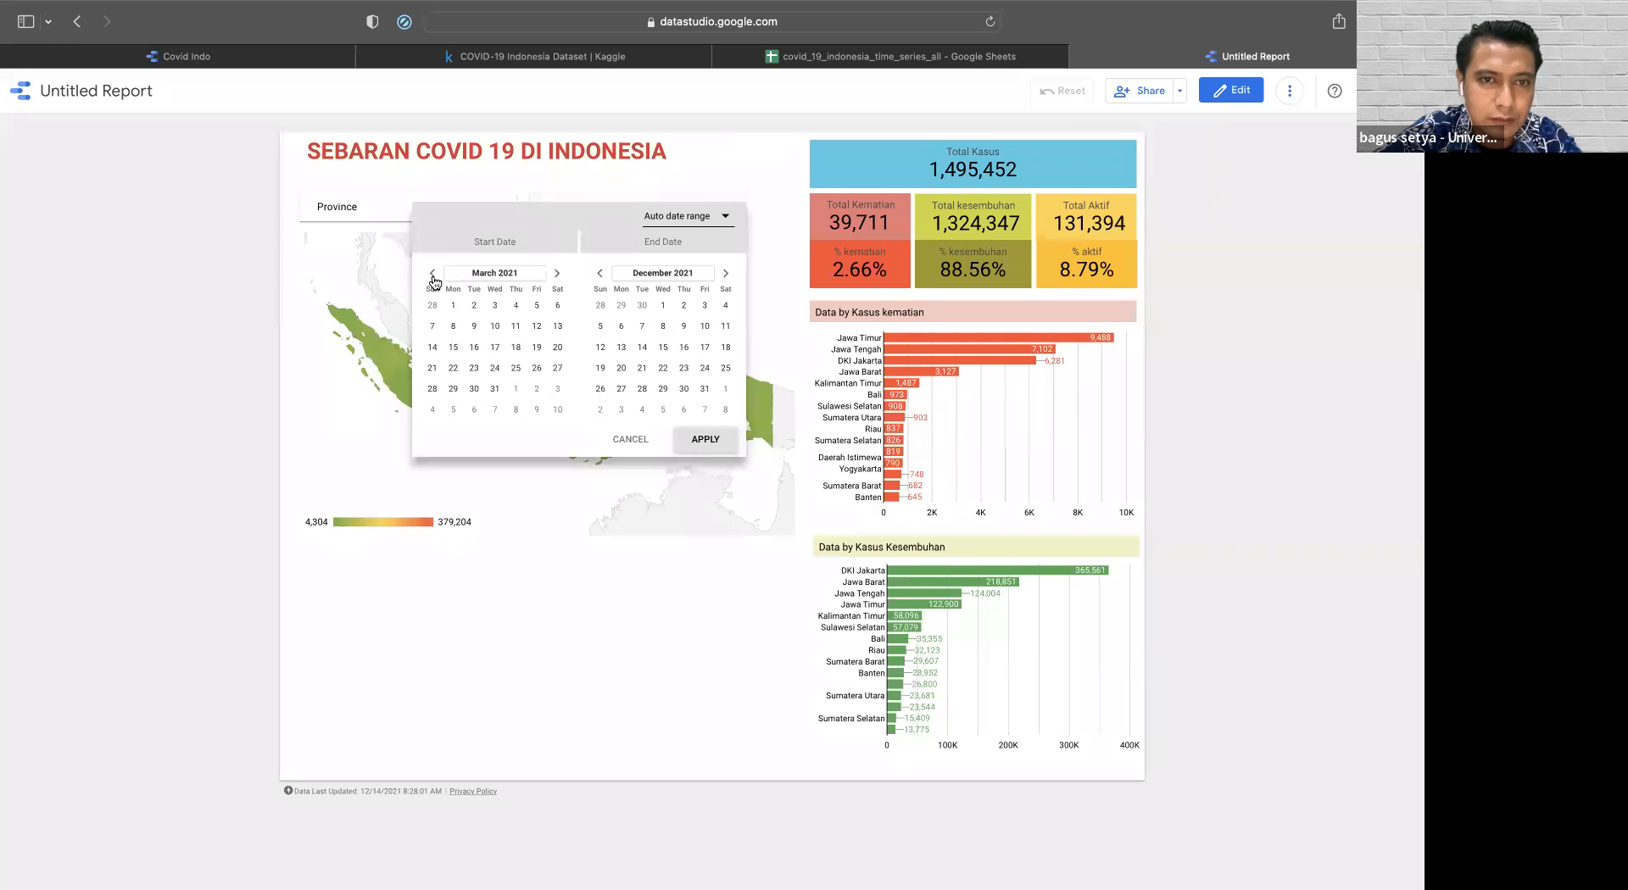
{"action": "left_click", "coordinate": [432, 273]}
{"action": "left_click", "coordinate": [433, 273]}
{"action": "left_click", "coordinate": [432, 273]}
{"action": "left_click", "coordinate": [432, 273]}
{"action": "left_click", "coordinate": [432, 273]}
{"action": "left_click", "coordinate": [432, 273]}
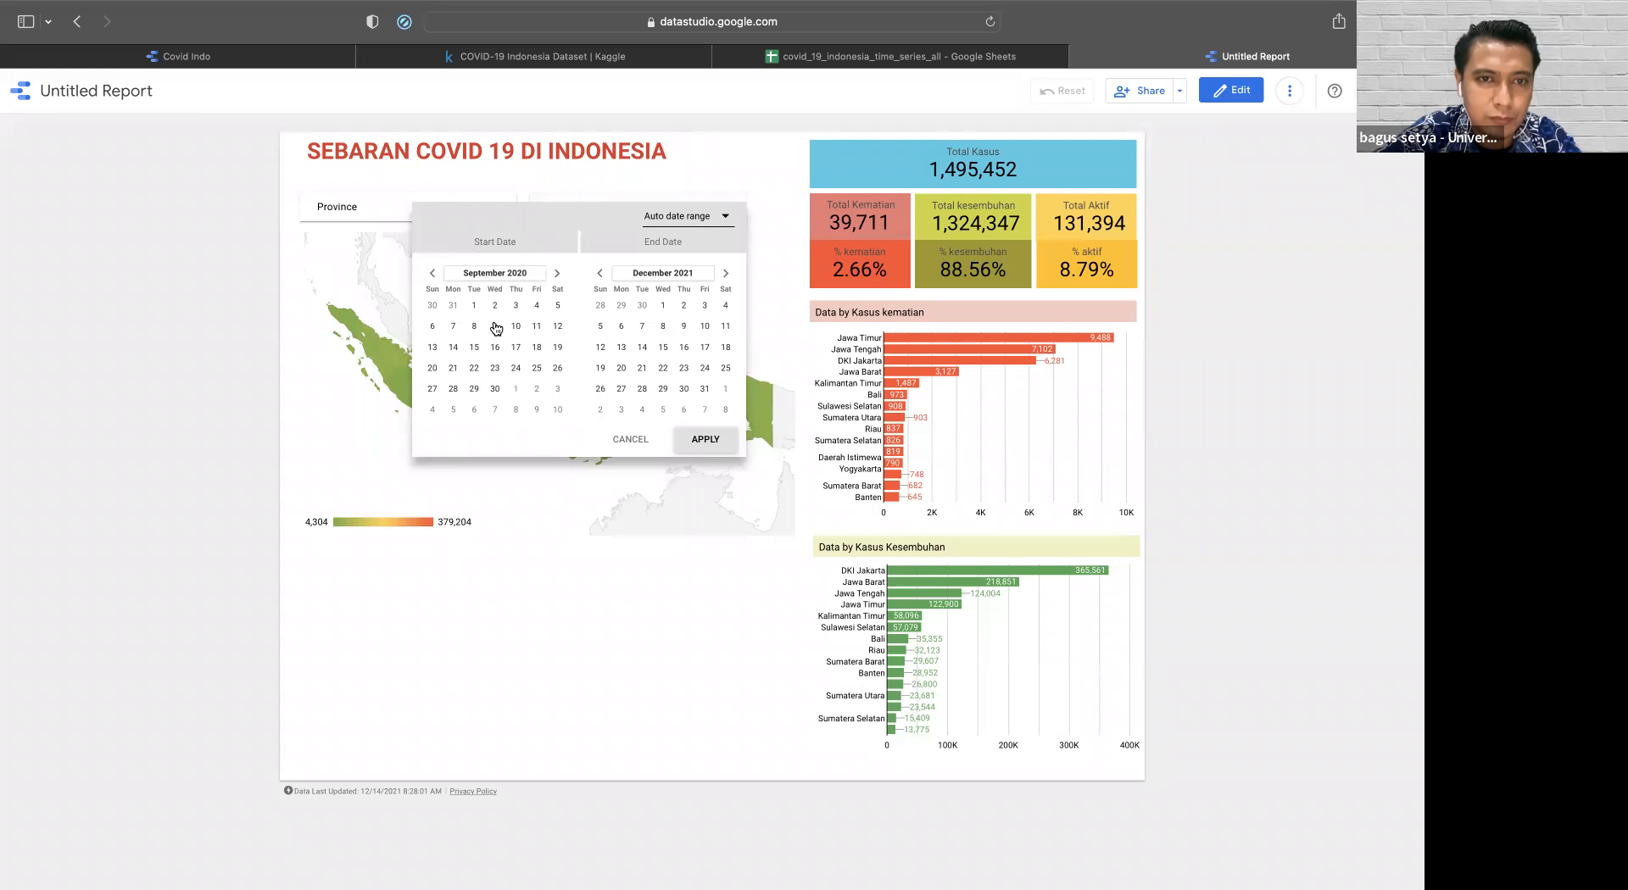
{"action": "left_click", "coordinate": [474, 306]}
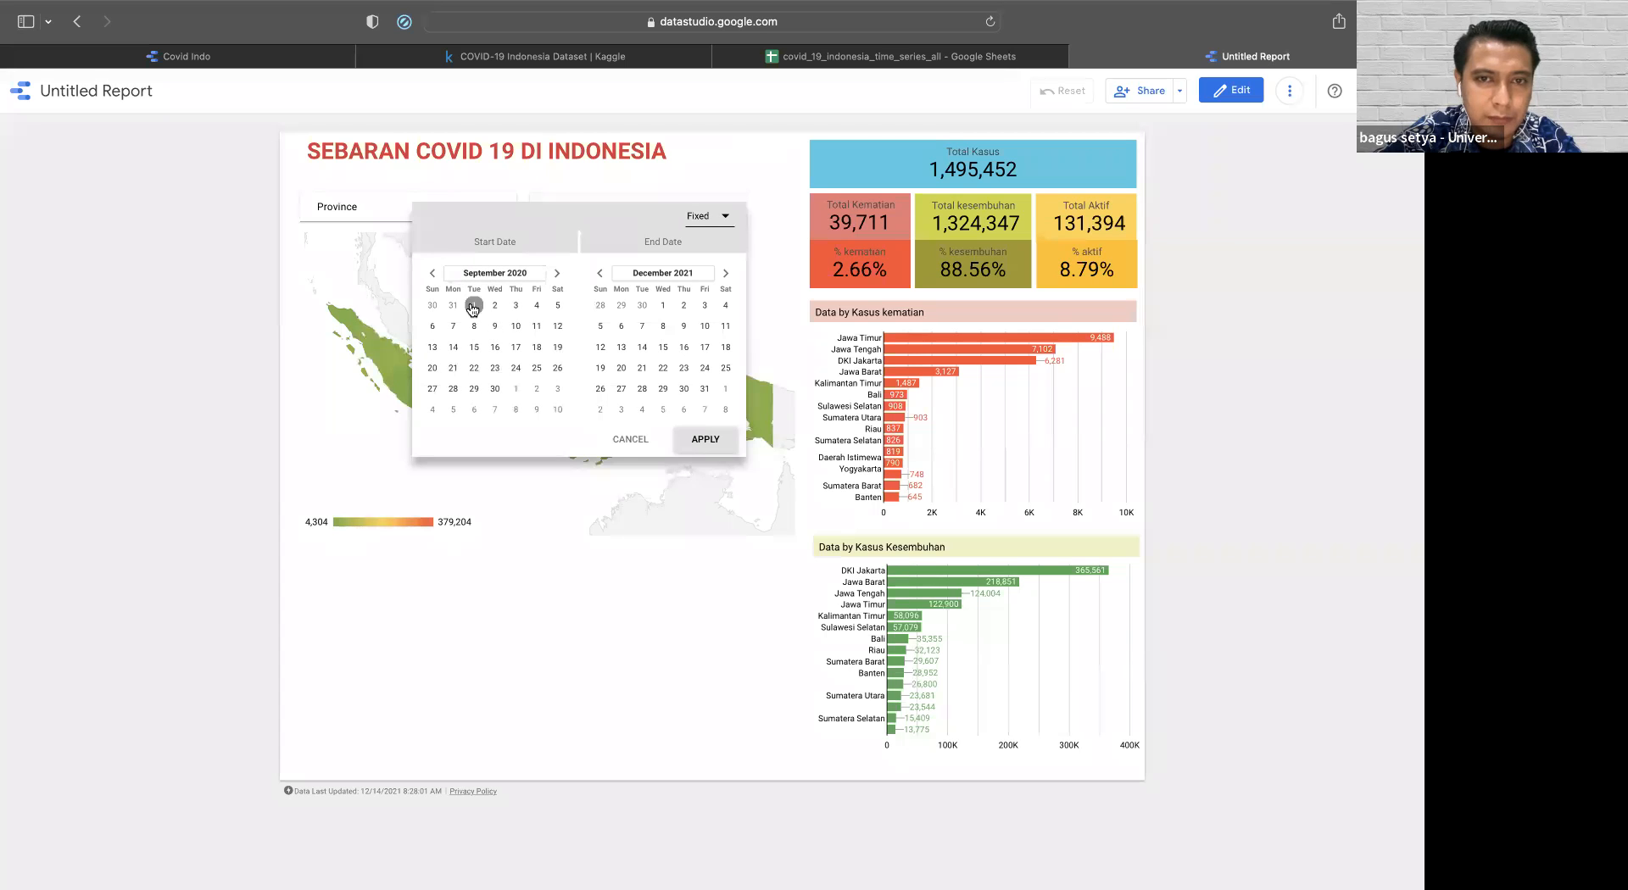
- Choose February 28, 2021 as the end date and apply the date range to the report
{"action": "left_click", "coordinate": [599, 273]}
{"action": "left_click", "coordinate": [599, 273]}
{"action": "left_click", "coordinate": [598, 273]}
{"action": "left_click", "coordinate": [599, 273]}
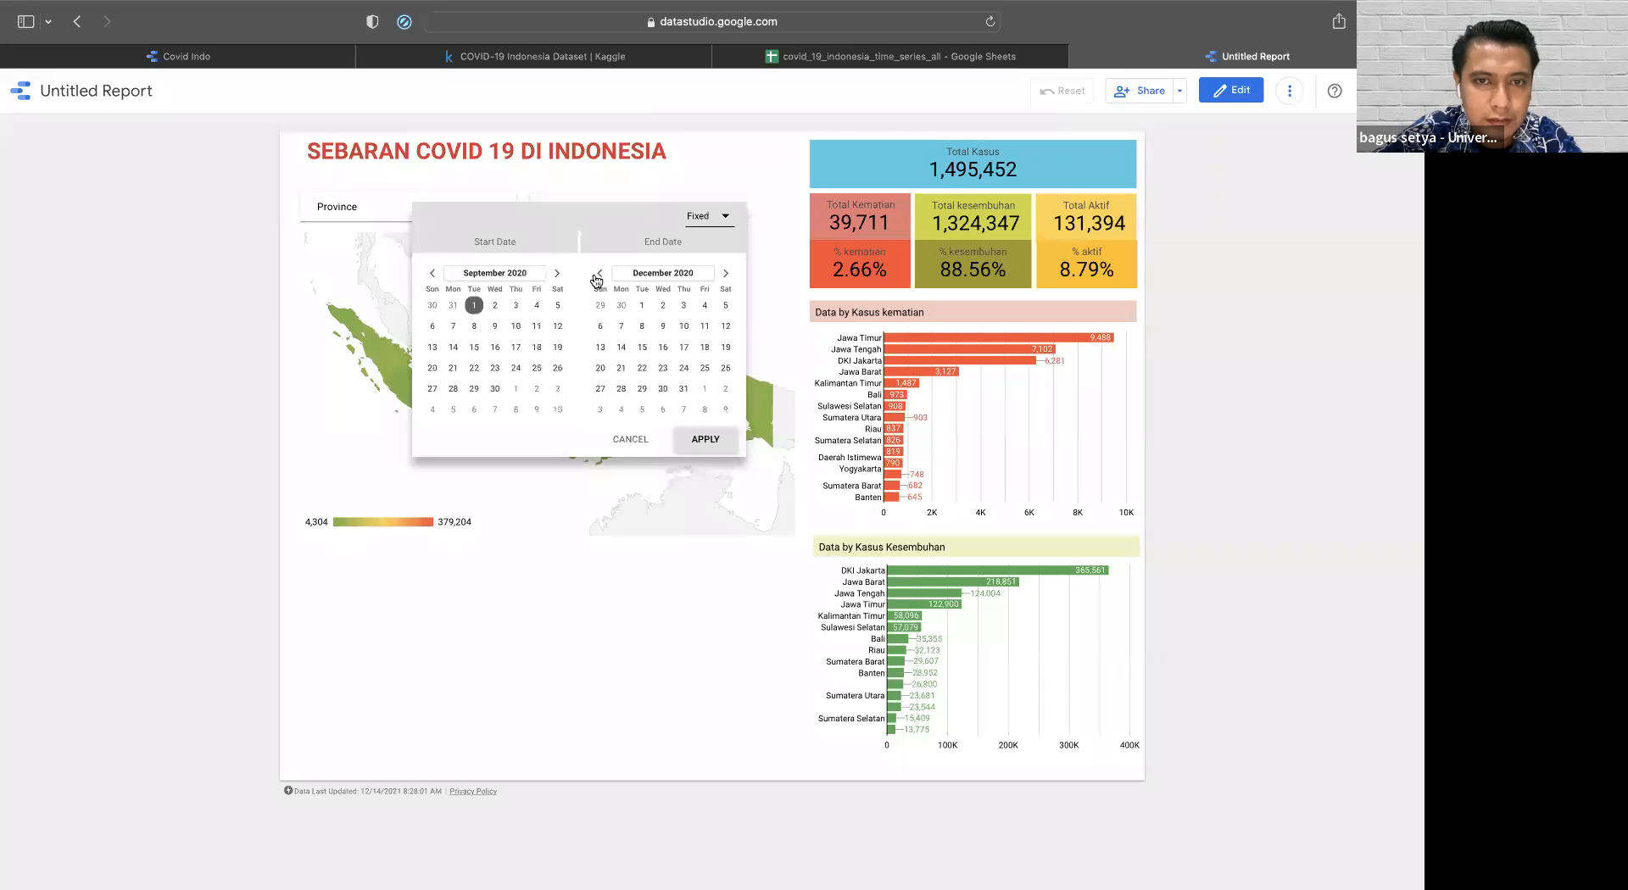
{"action": "left_click", "coordinate": [727, 273]}
{"action": "left_click", "coordinate": [727, 273]}
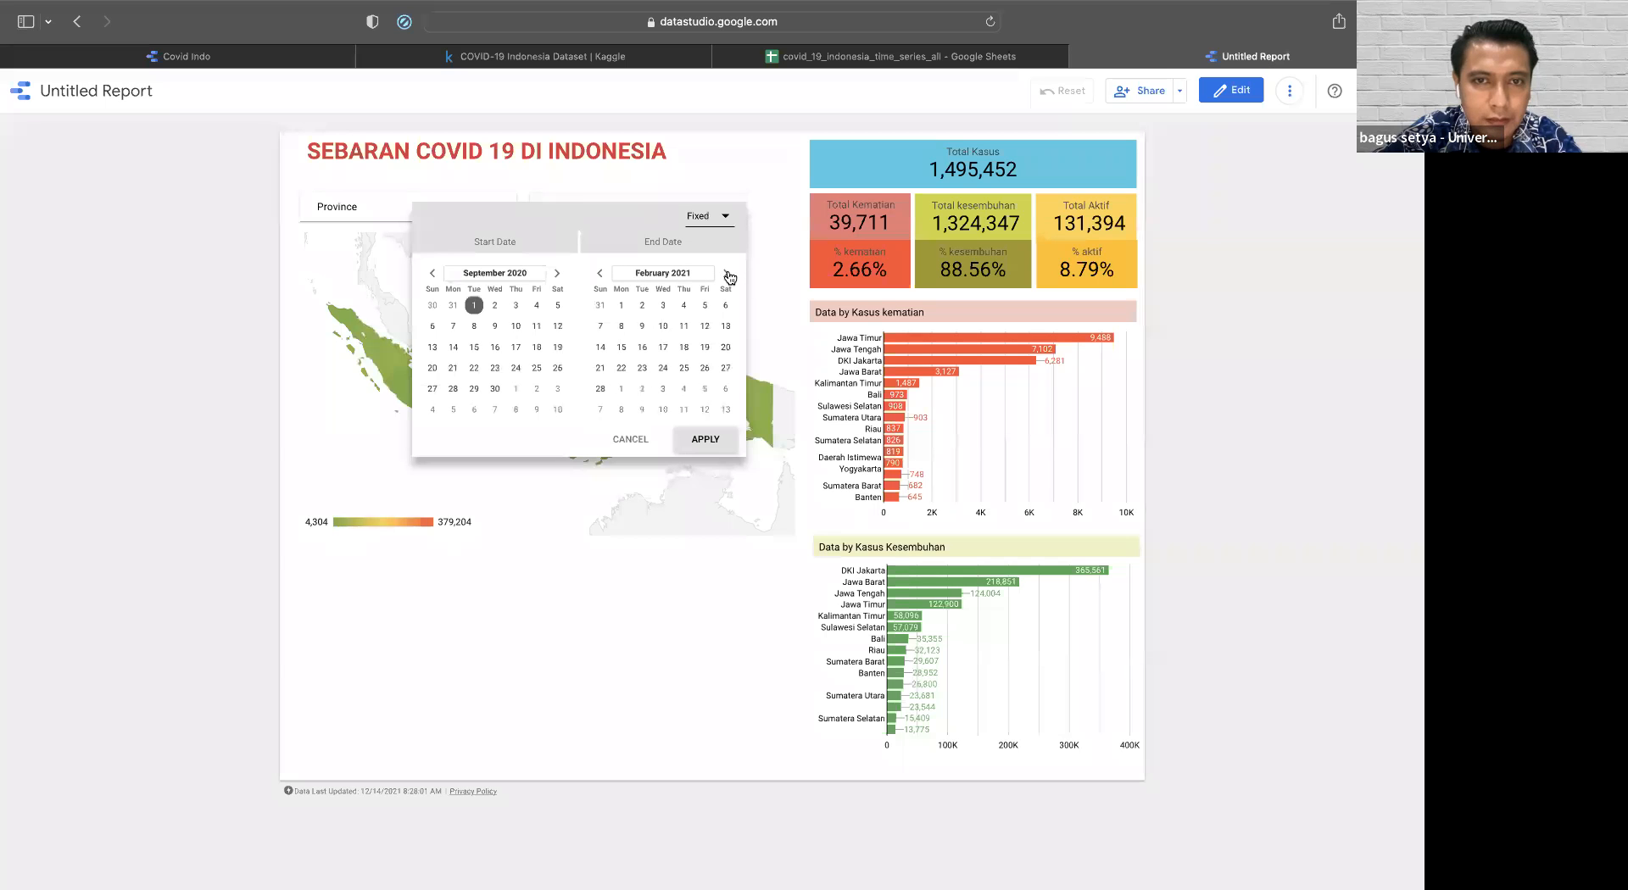
{"action": "left_click", "coordinate": [602, 390]}
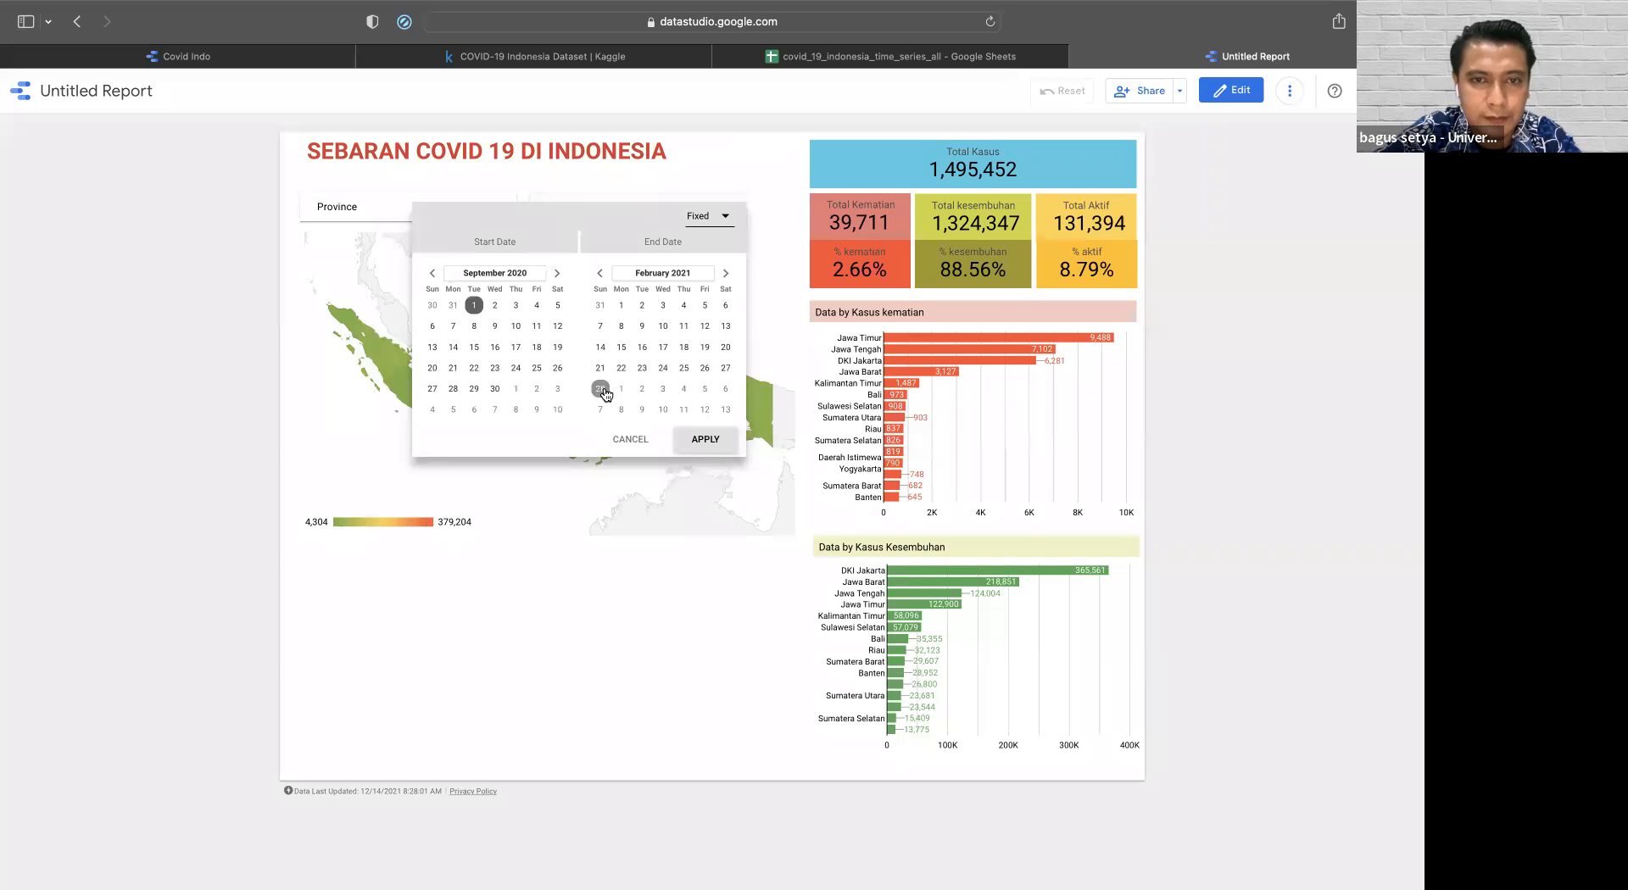
{"action": "left_click", "coordinate": [704, 438]}
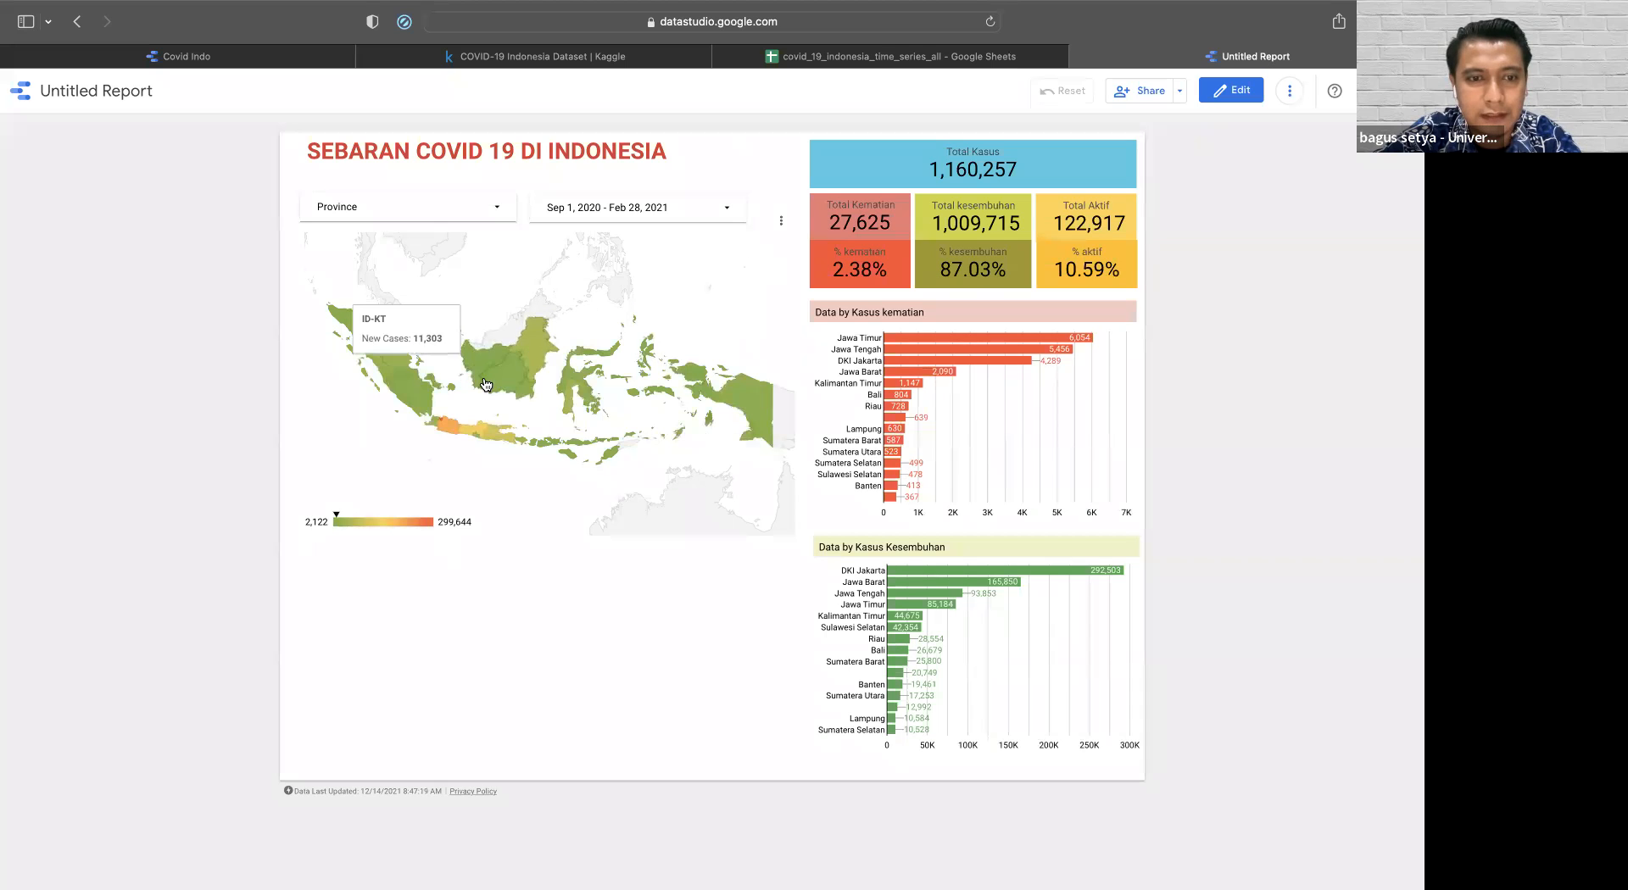
- Change the date range's end date to September 30, 2020, apply it and return to editing the report
{"action": "left_click", "coordinate": [638, 210]}
{"action": "left_click", "coordinate": [602, 275]}
{"action": "left_click", "coordinate": [602, 275]}
{"action": "left_click", "coordinate": [602, 275]}
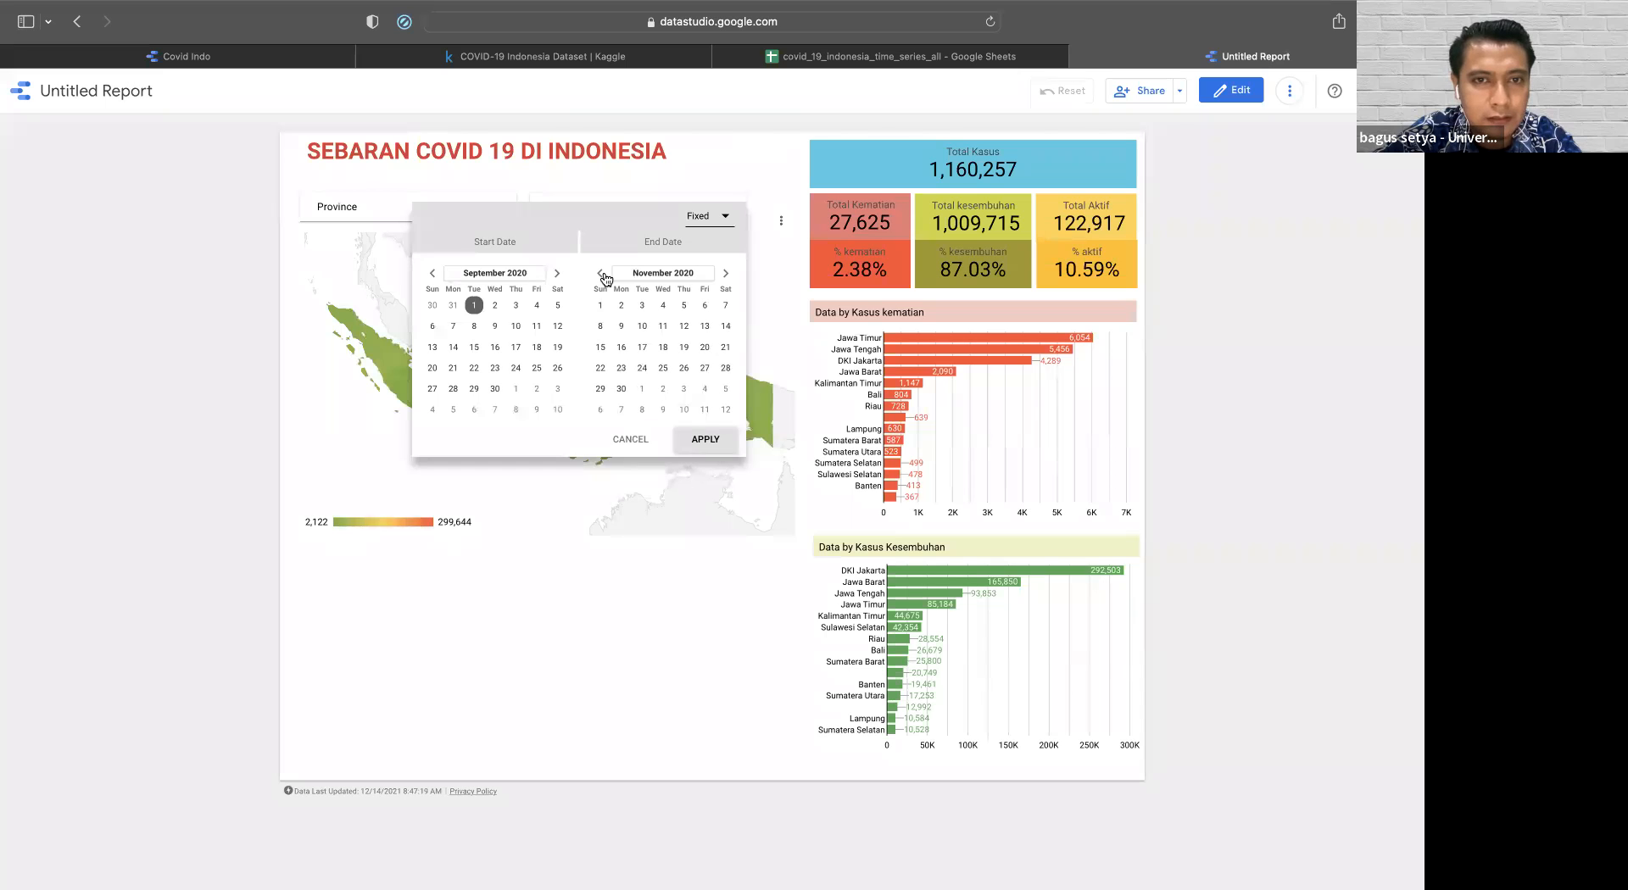
{"action": "left_click", "coordinate": [602, 274]}
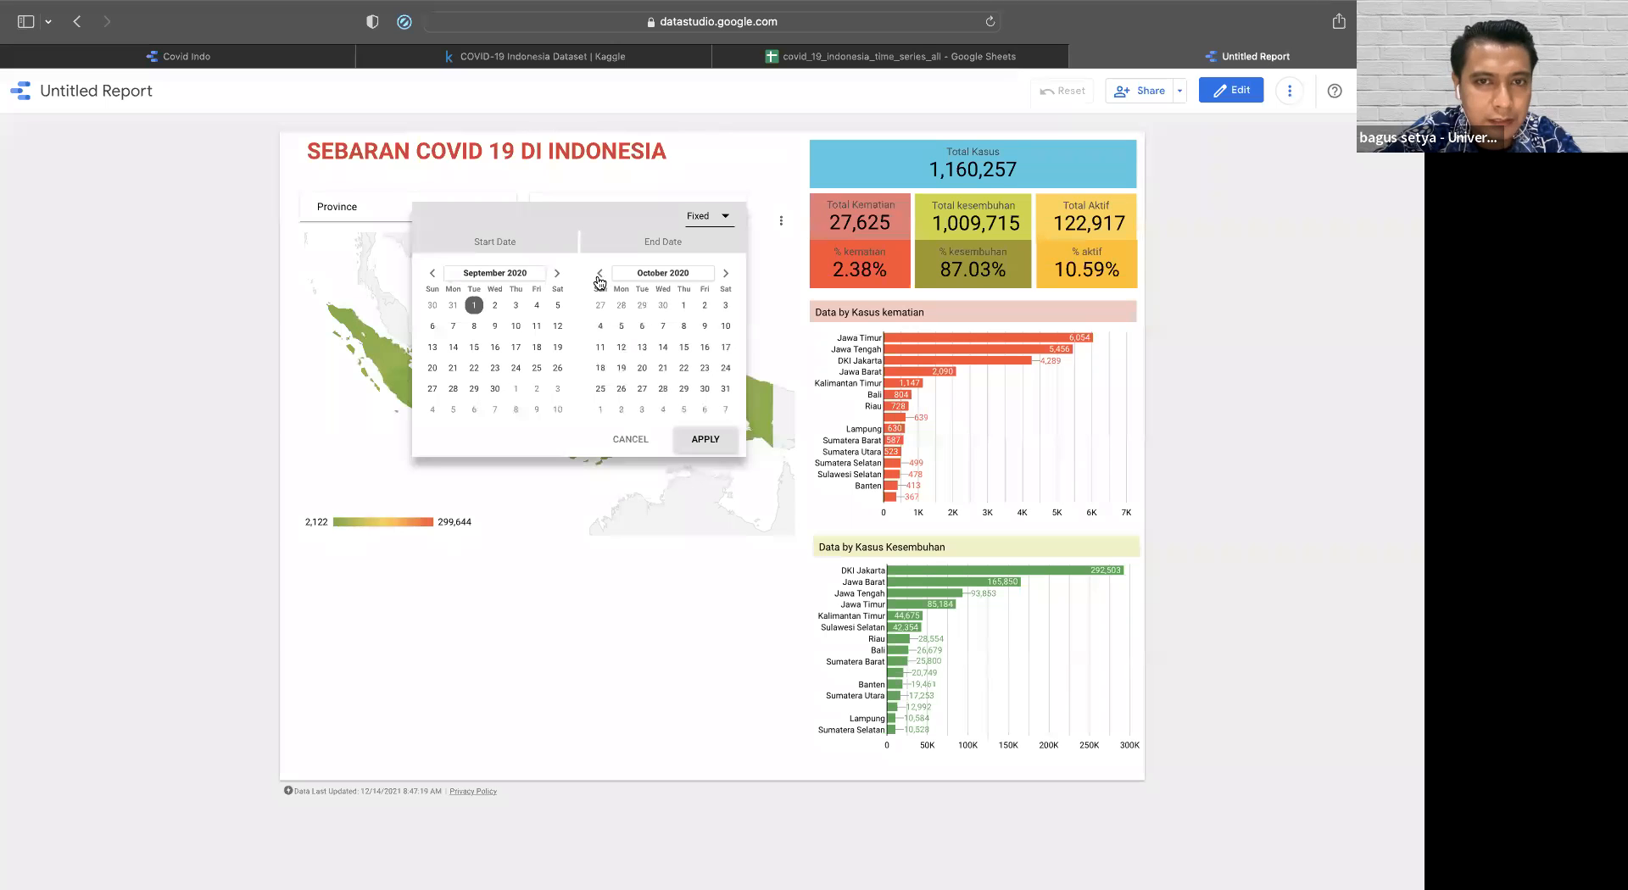
{"action": "left_click", "coordinate": [599, 275]}
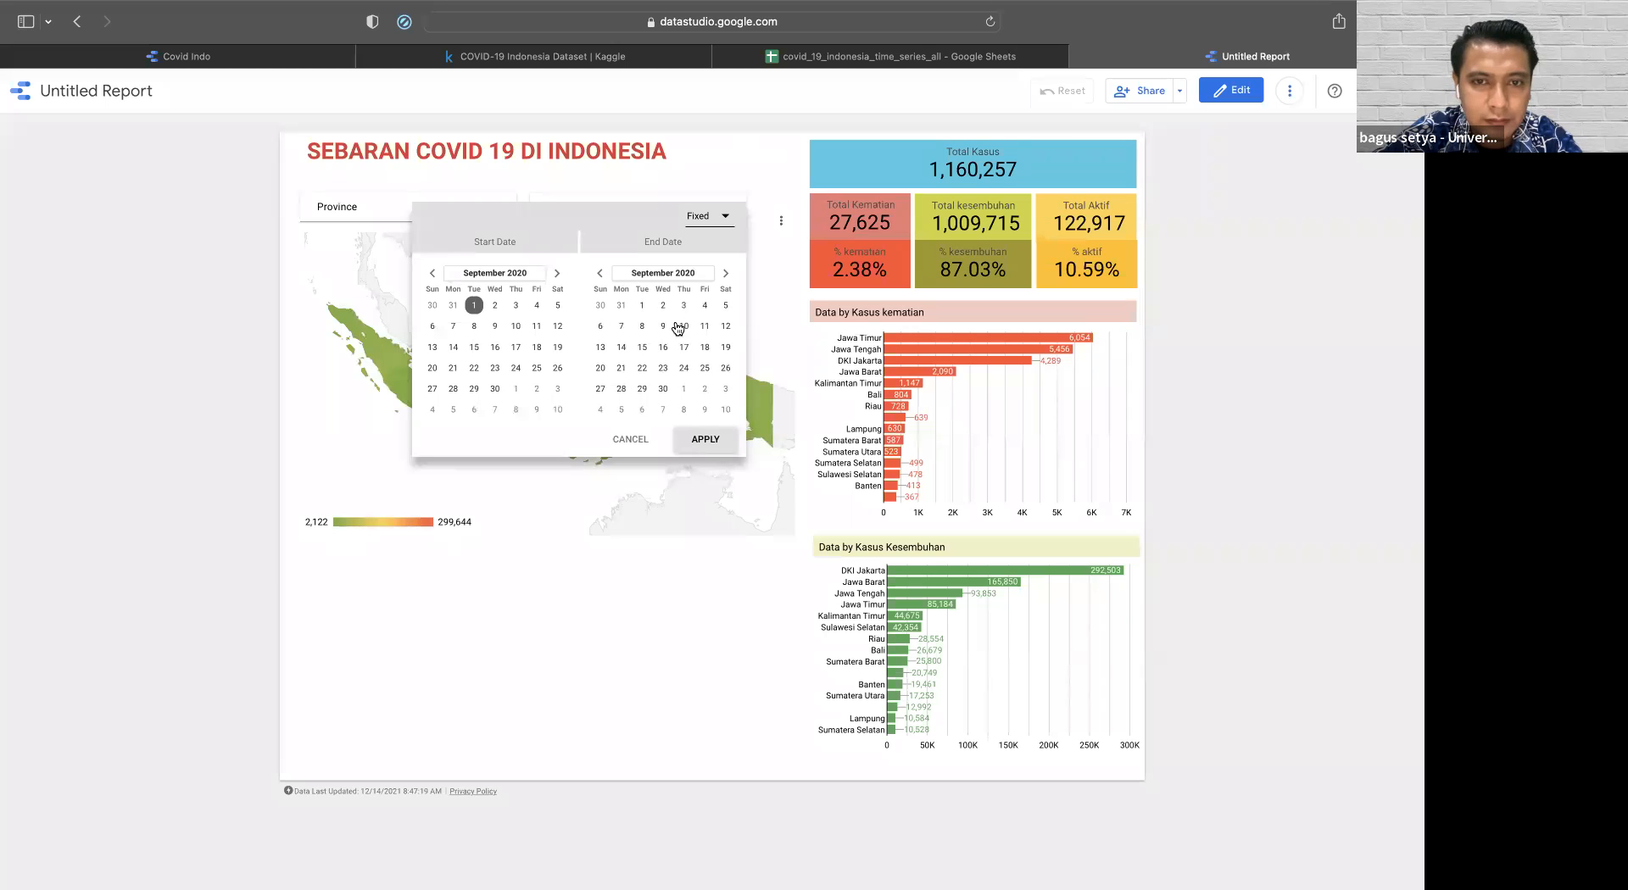
{"action": "left_click", "coordinate": [662, 390]}
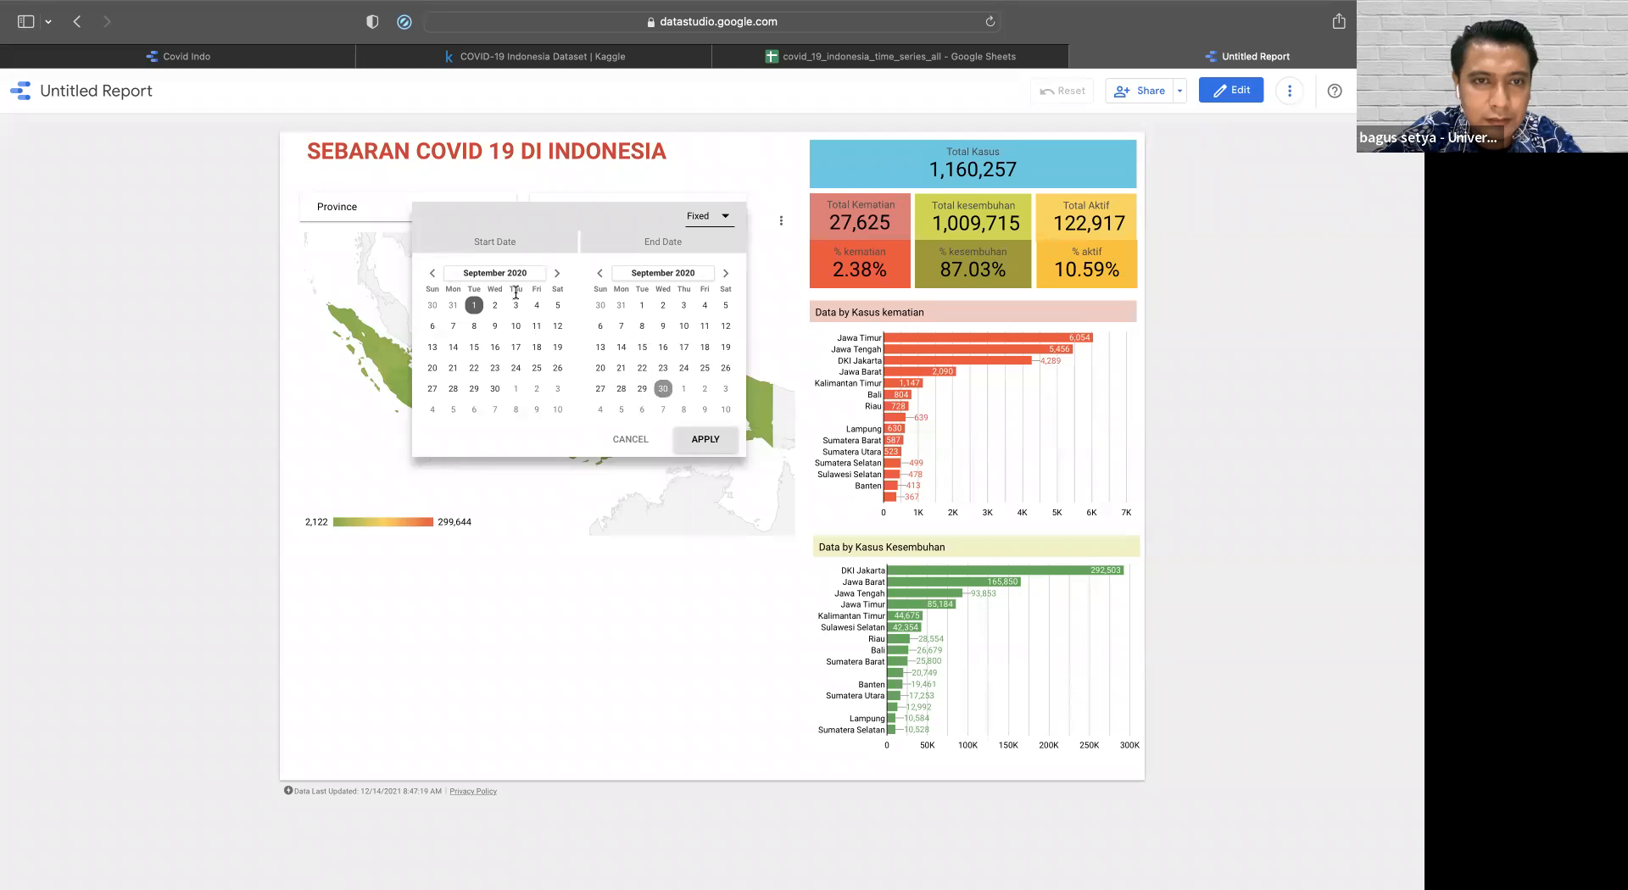
{"action": "left_click", "coordinate": [706, 441]}
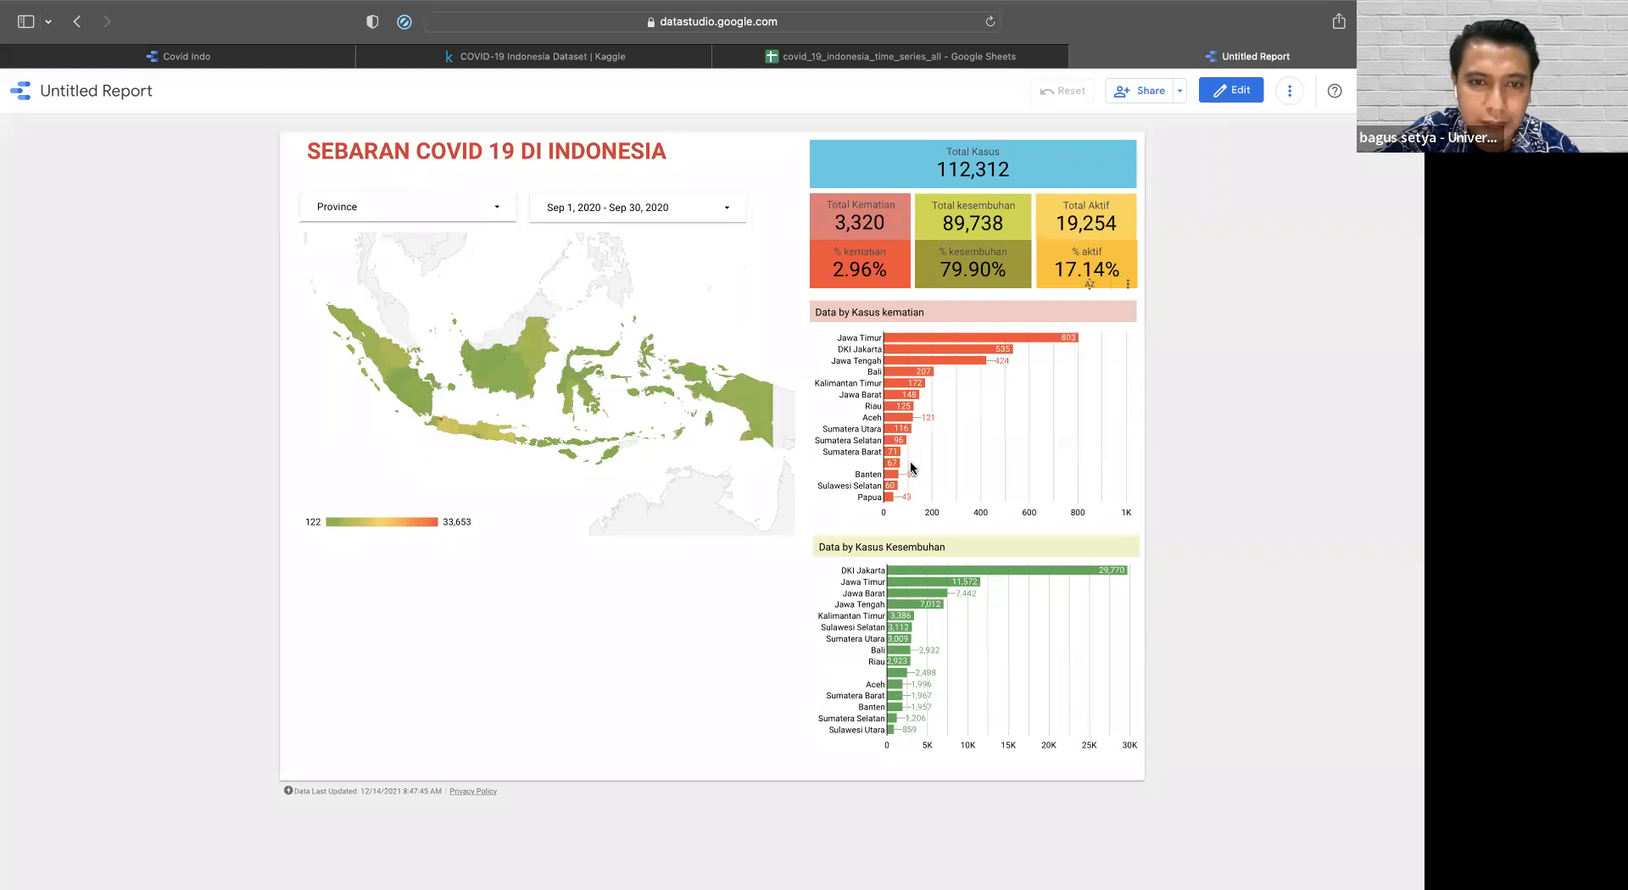
{"action": "mouse_move", "coordinate": [441, 422]}
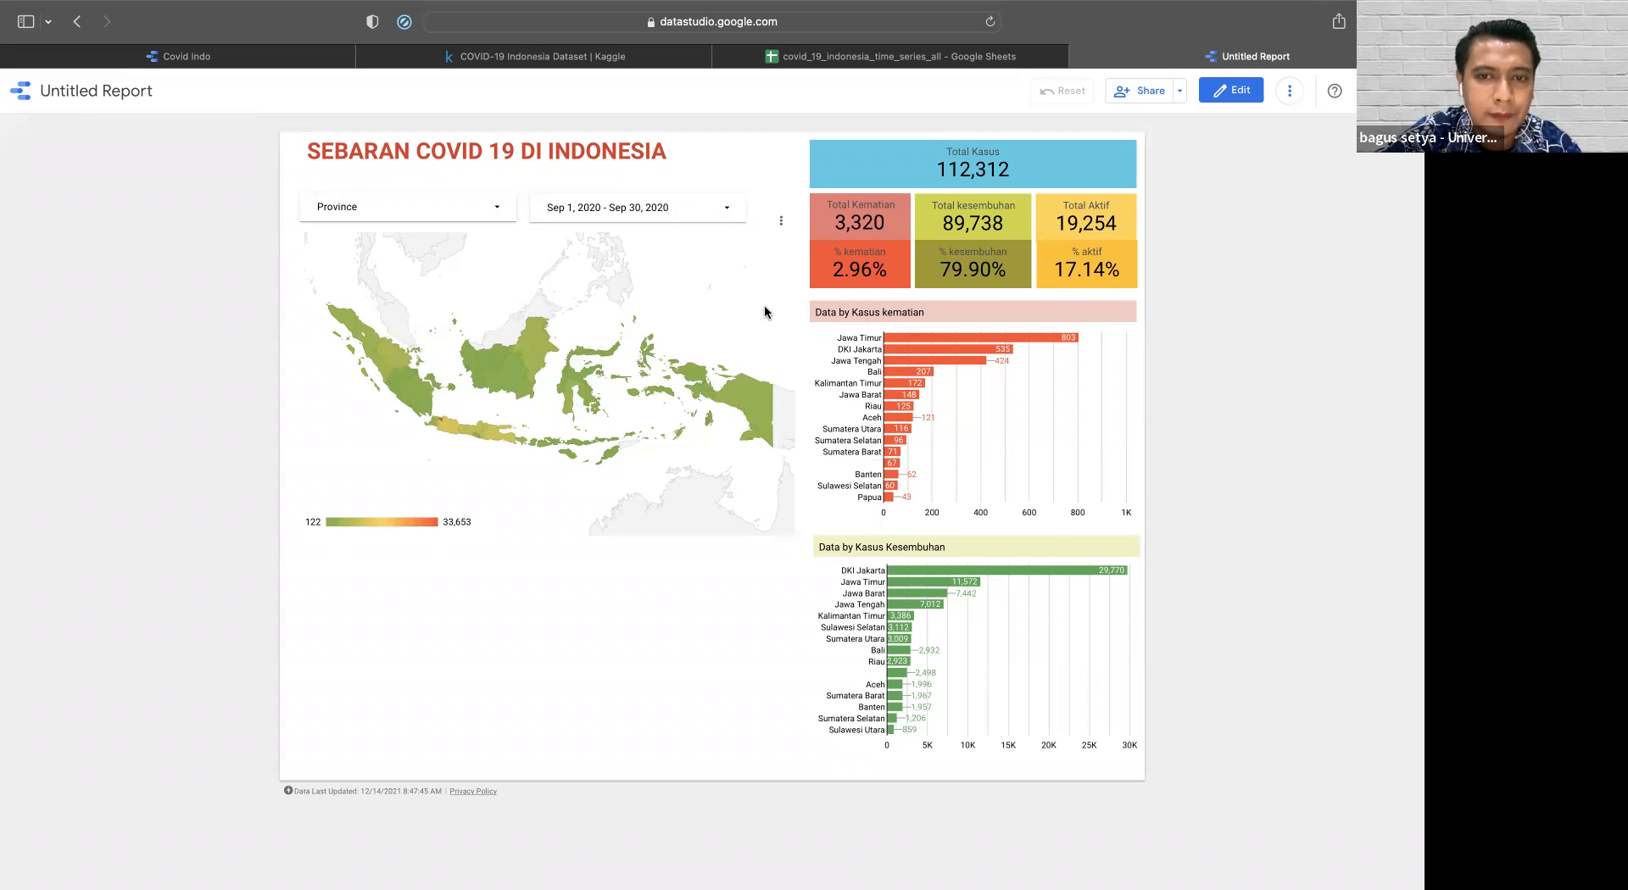
{"action": "left_click", "coordinate": [1236, 91]}
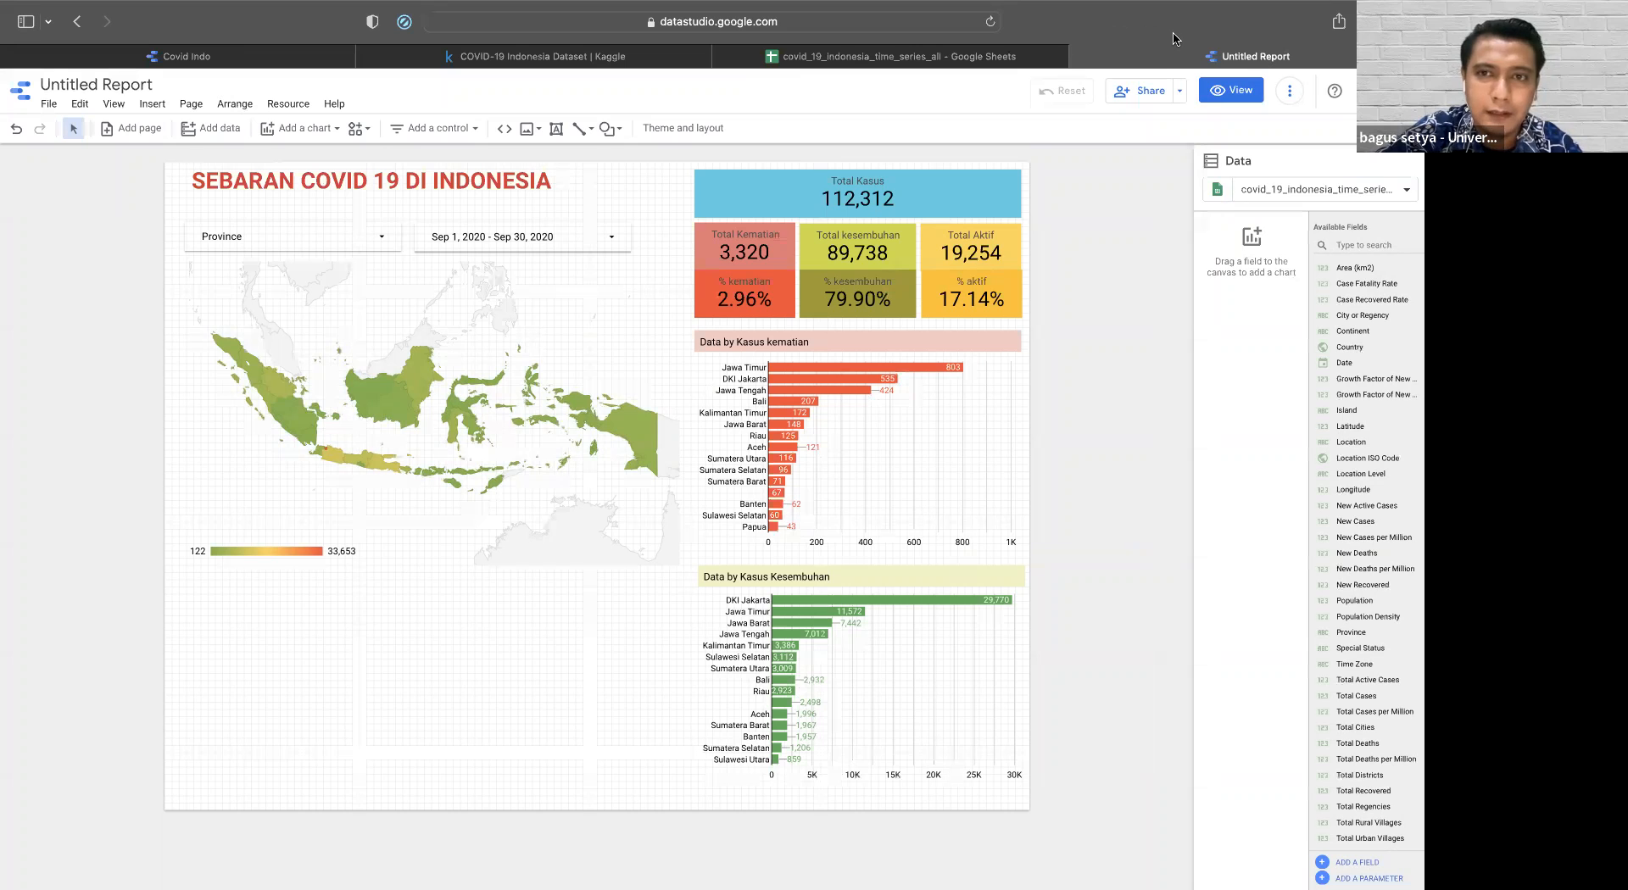
- Rename the report as Data Sebaran Covid Indonesia
{"action": "left_click", "coordinate": [108, 84]}
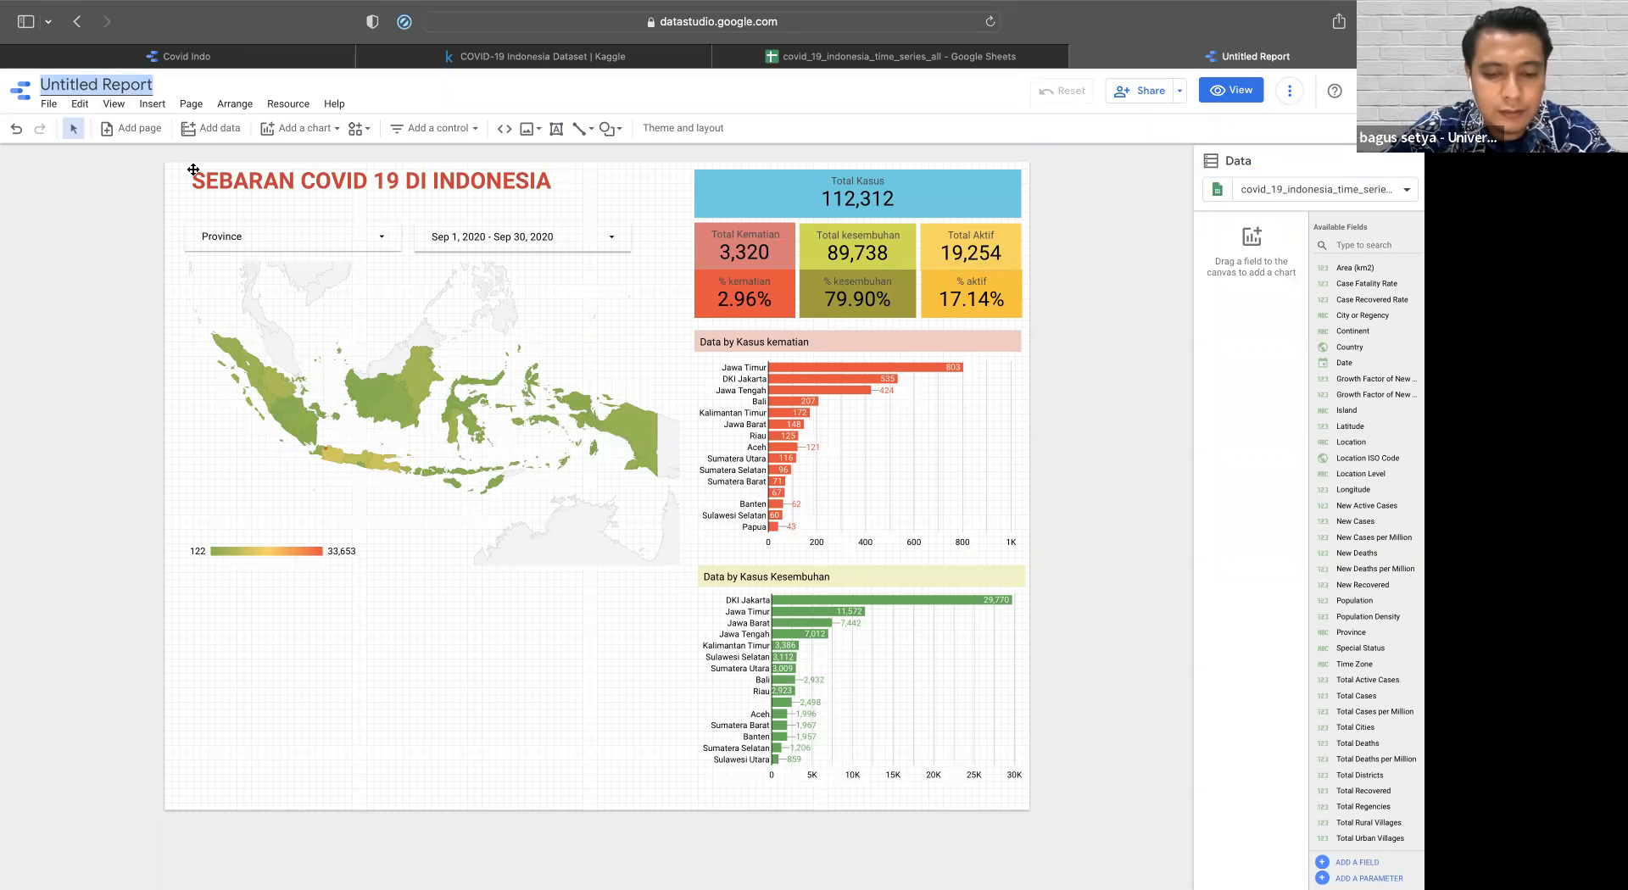
{"action": "type", "text": "Data A"}
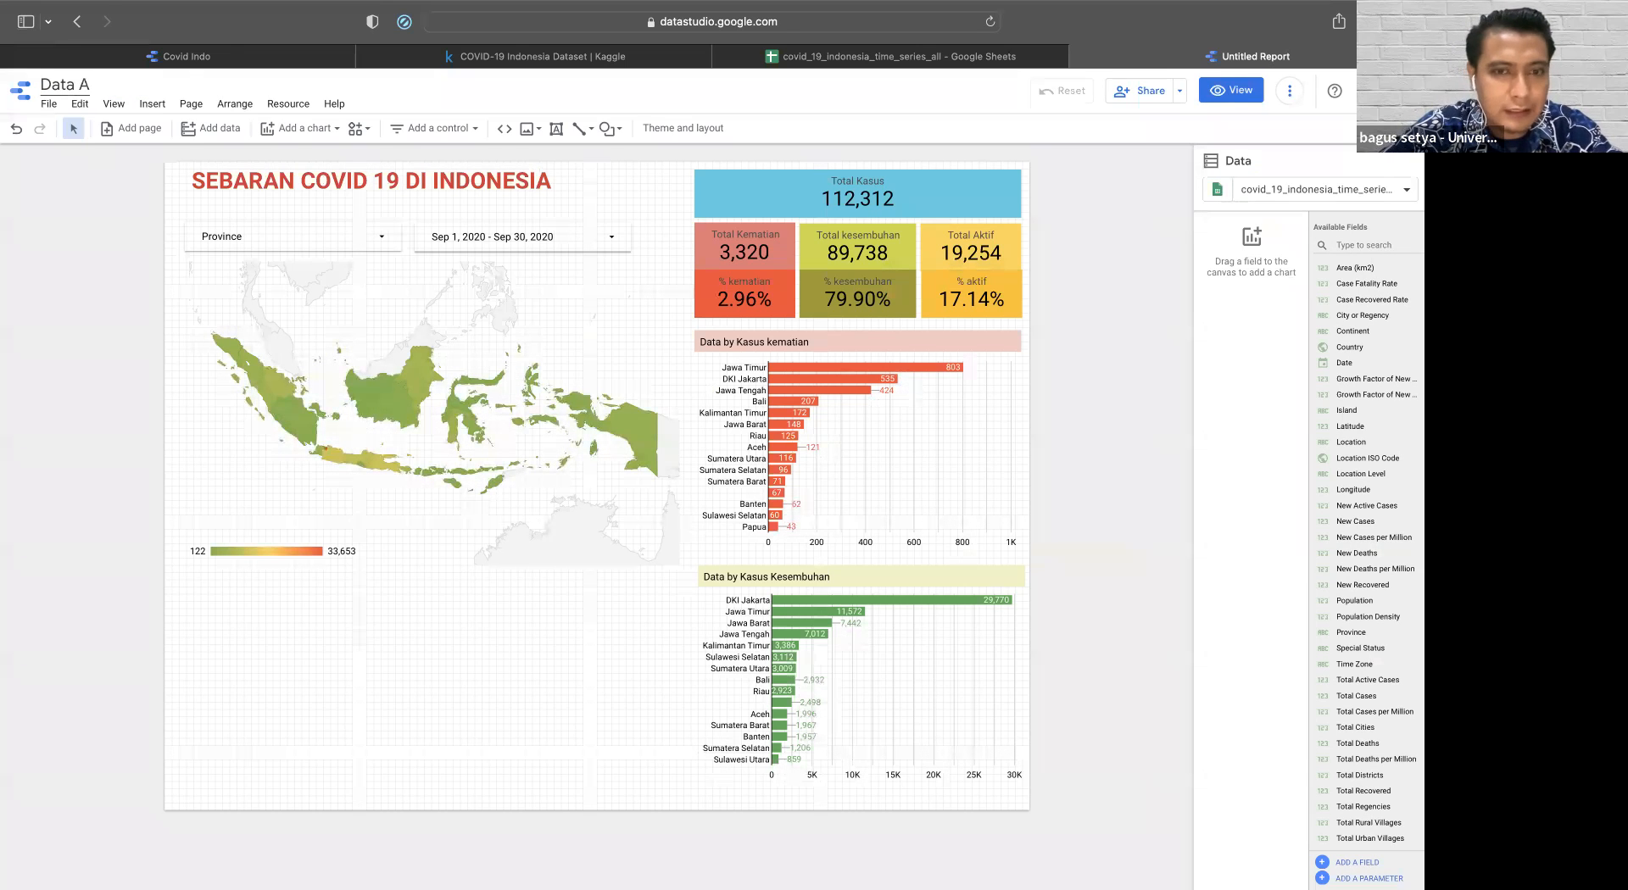
{"action": "key", "text": "BackSpace"}
{"action": "type", "text": "Se"}
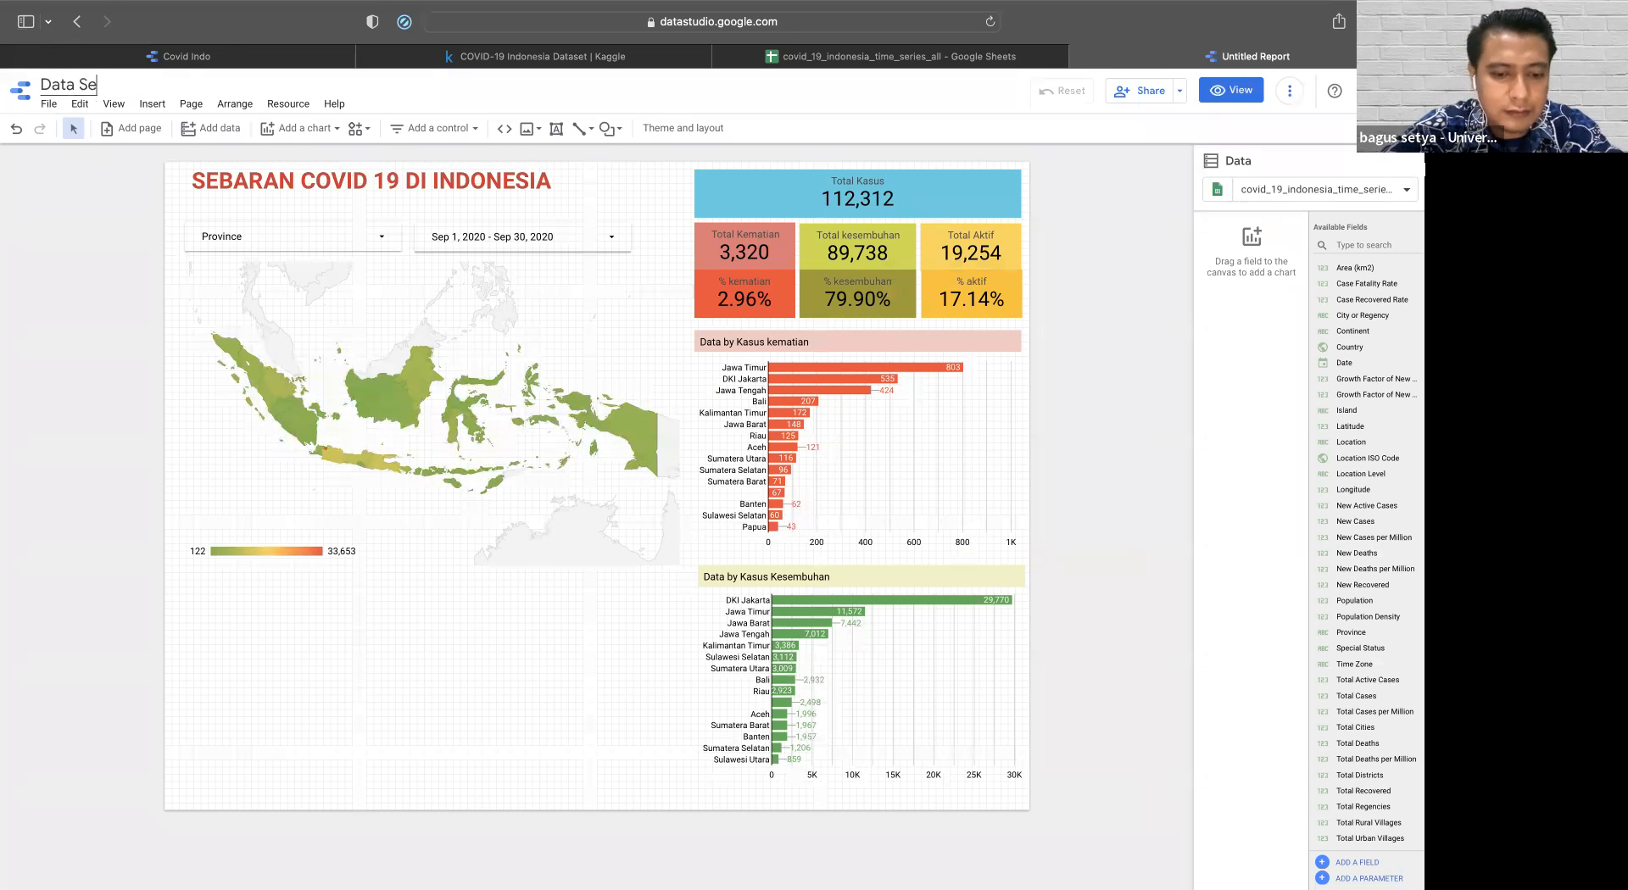
{"action": "type", "text": "c"}
{"action": "key", "text": "BackSpace"}
{"action": "type", "text": "baran C"}
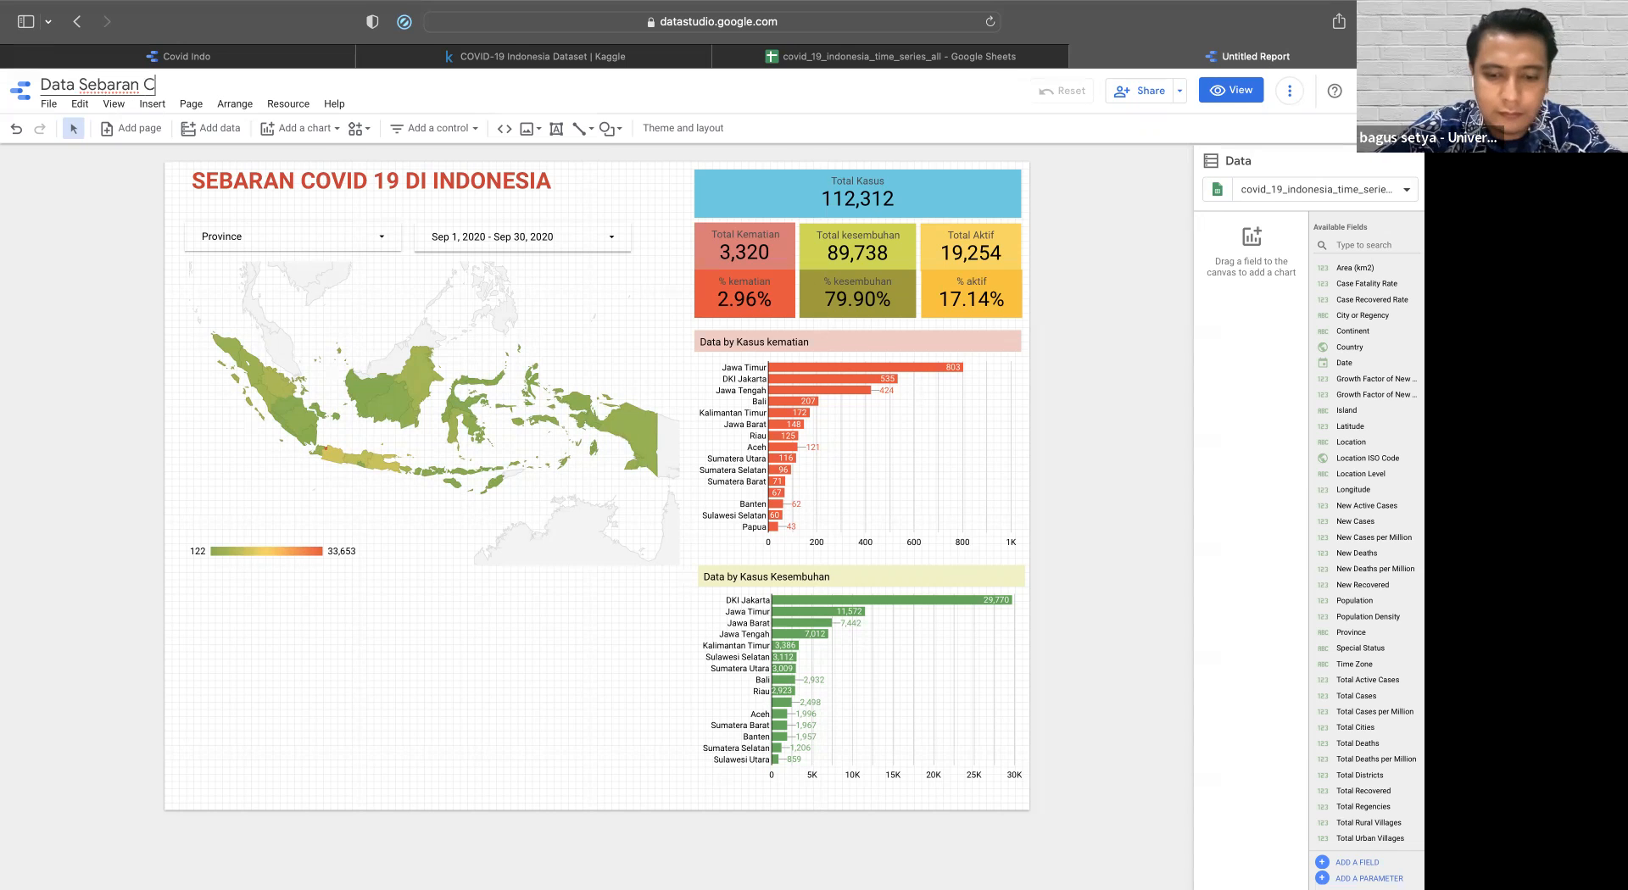
{"action": "type", "text": "ovid Indonesia"}
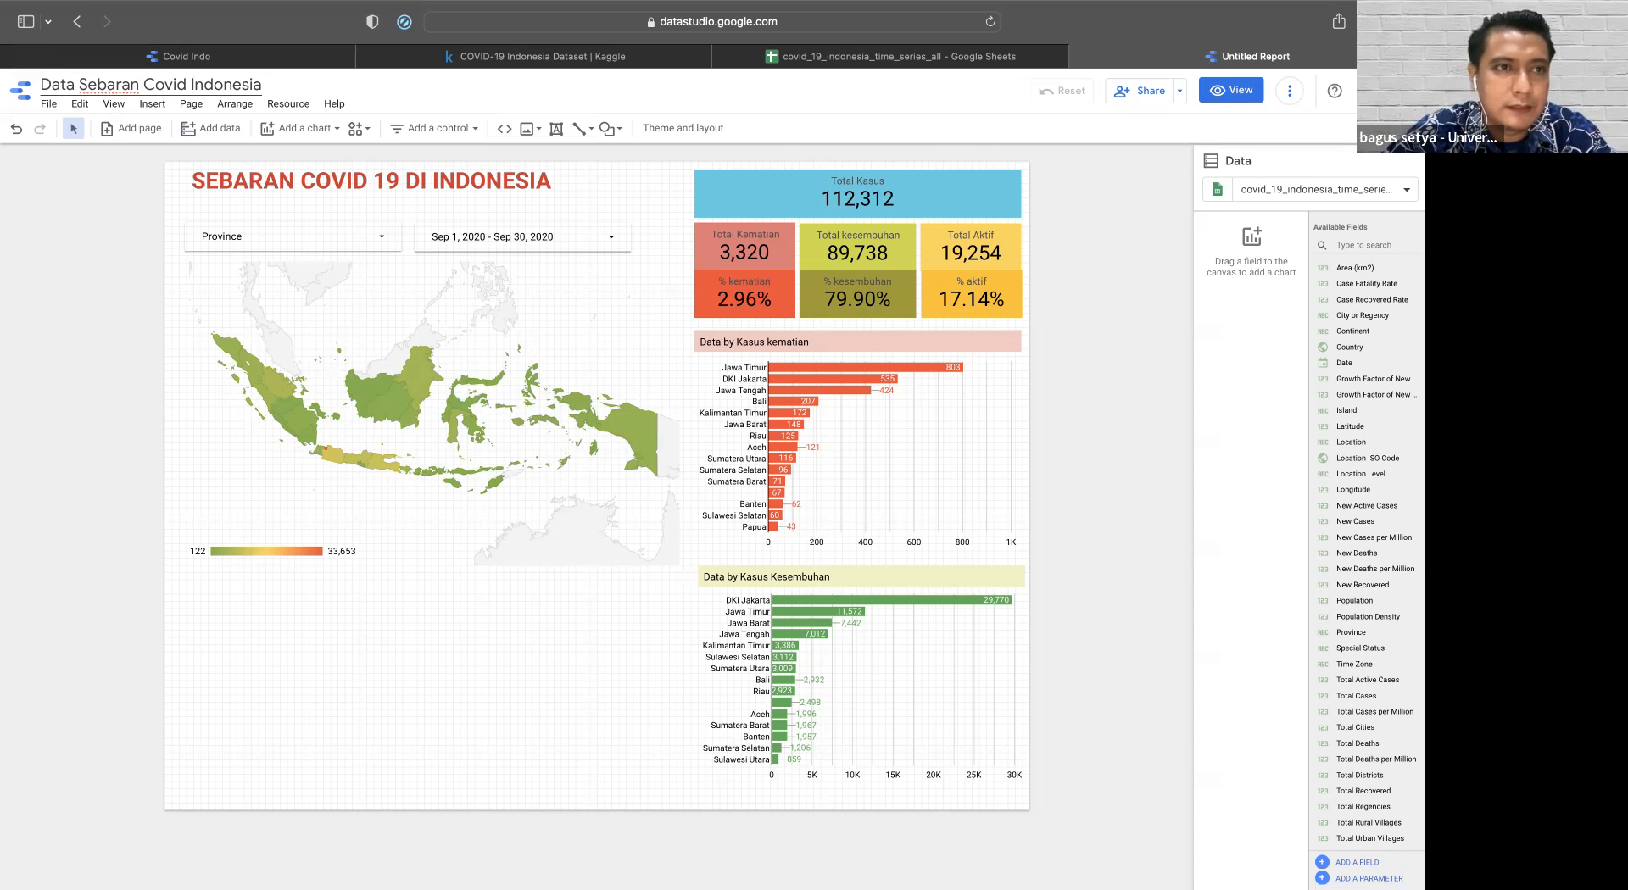
{"action": "key", "text": "Return"}
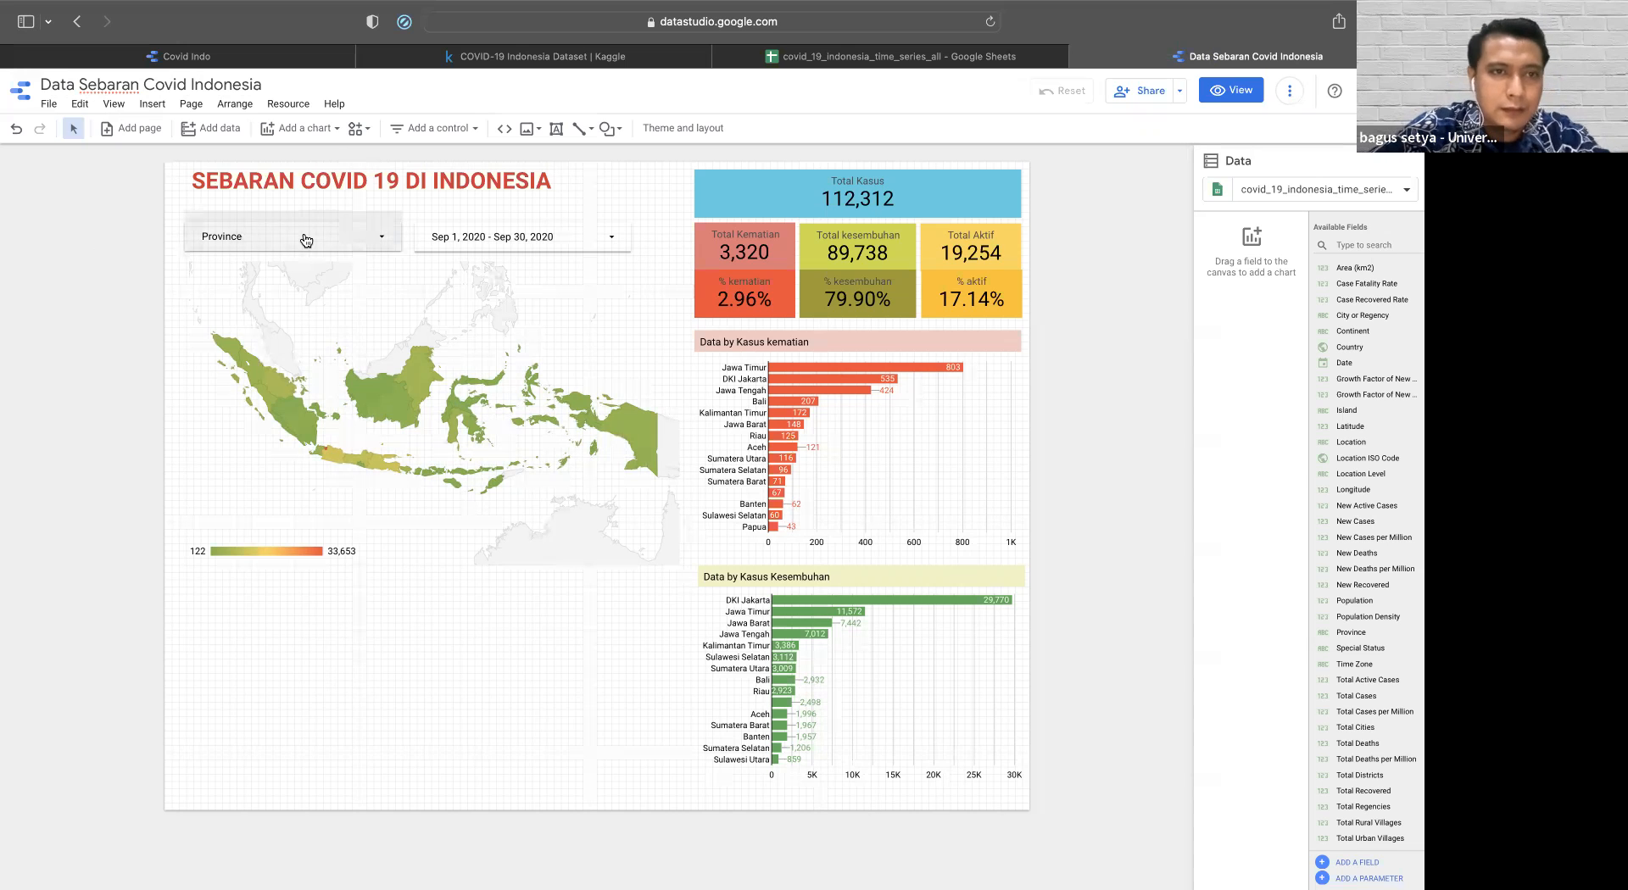
- Add a heatmap table in the empty area below the map and widen it to roughly the map's width
{"action": "left_click", "coordinate": [314, 132]}
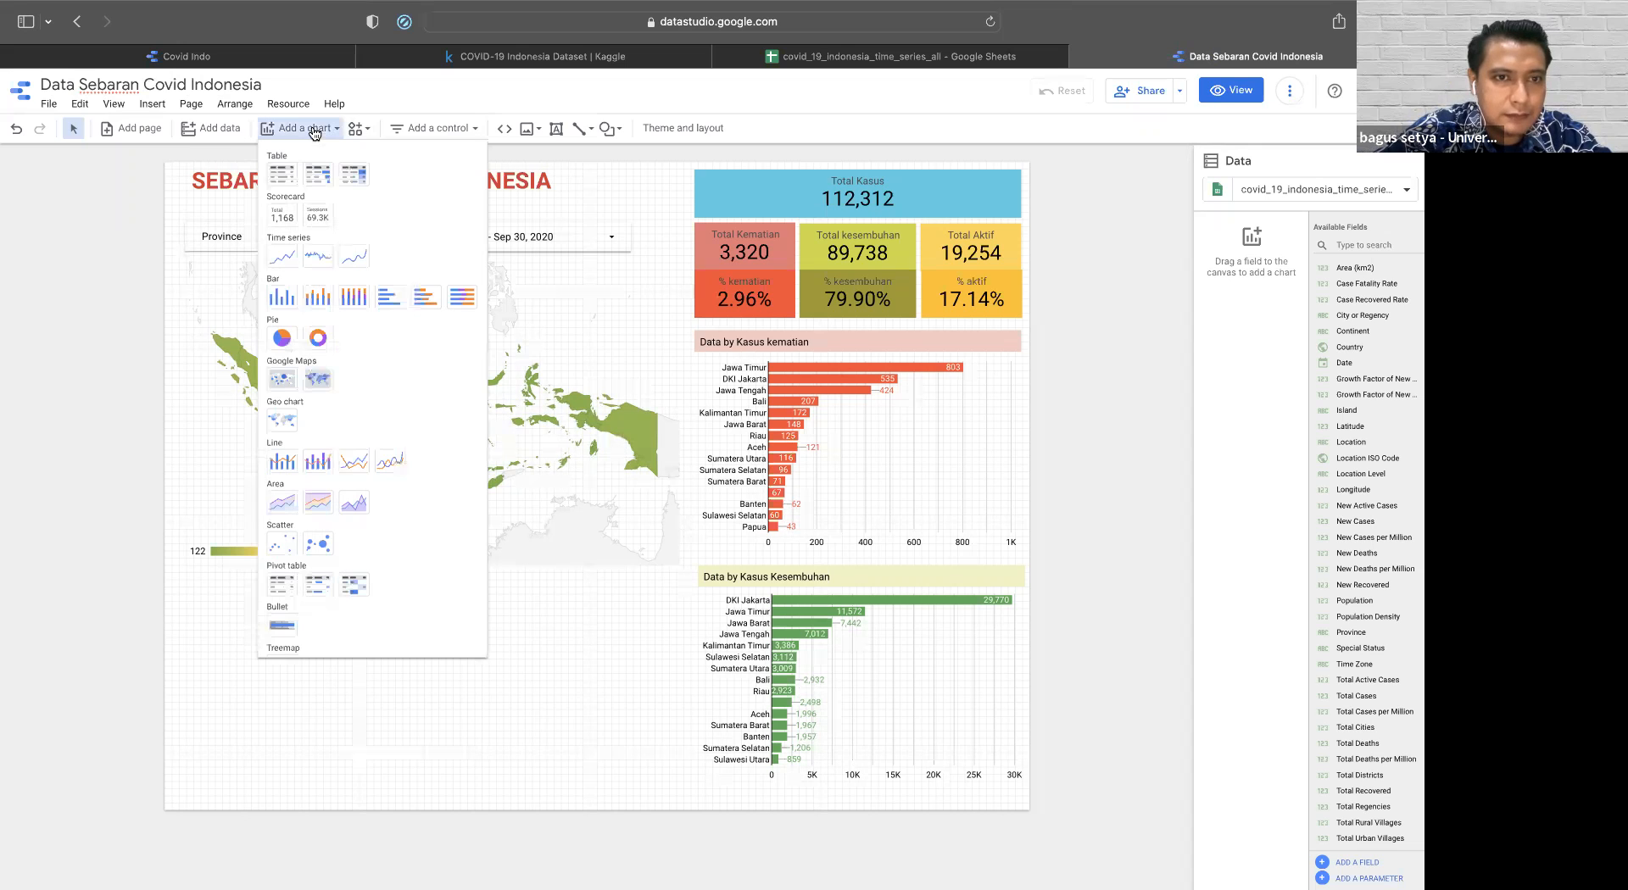
{"action": "left_click", "coordinate": [354, 186]}
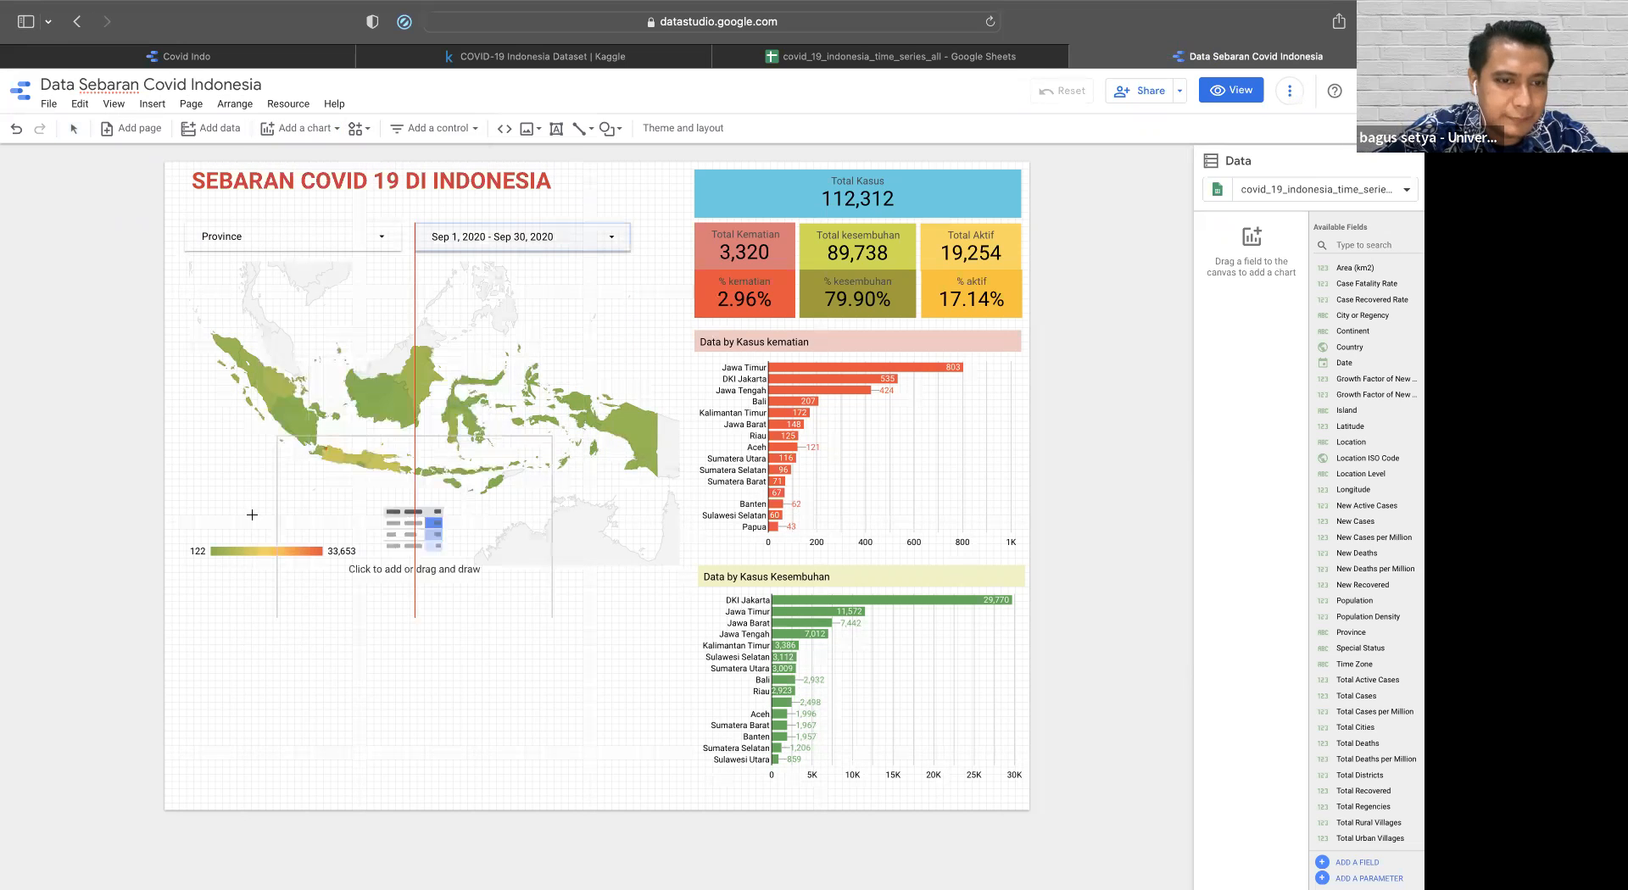
{"action": "left_click", "coordinate": [191, 583]}
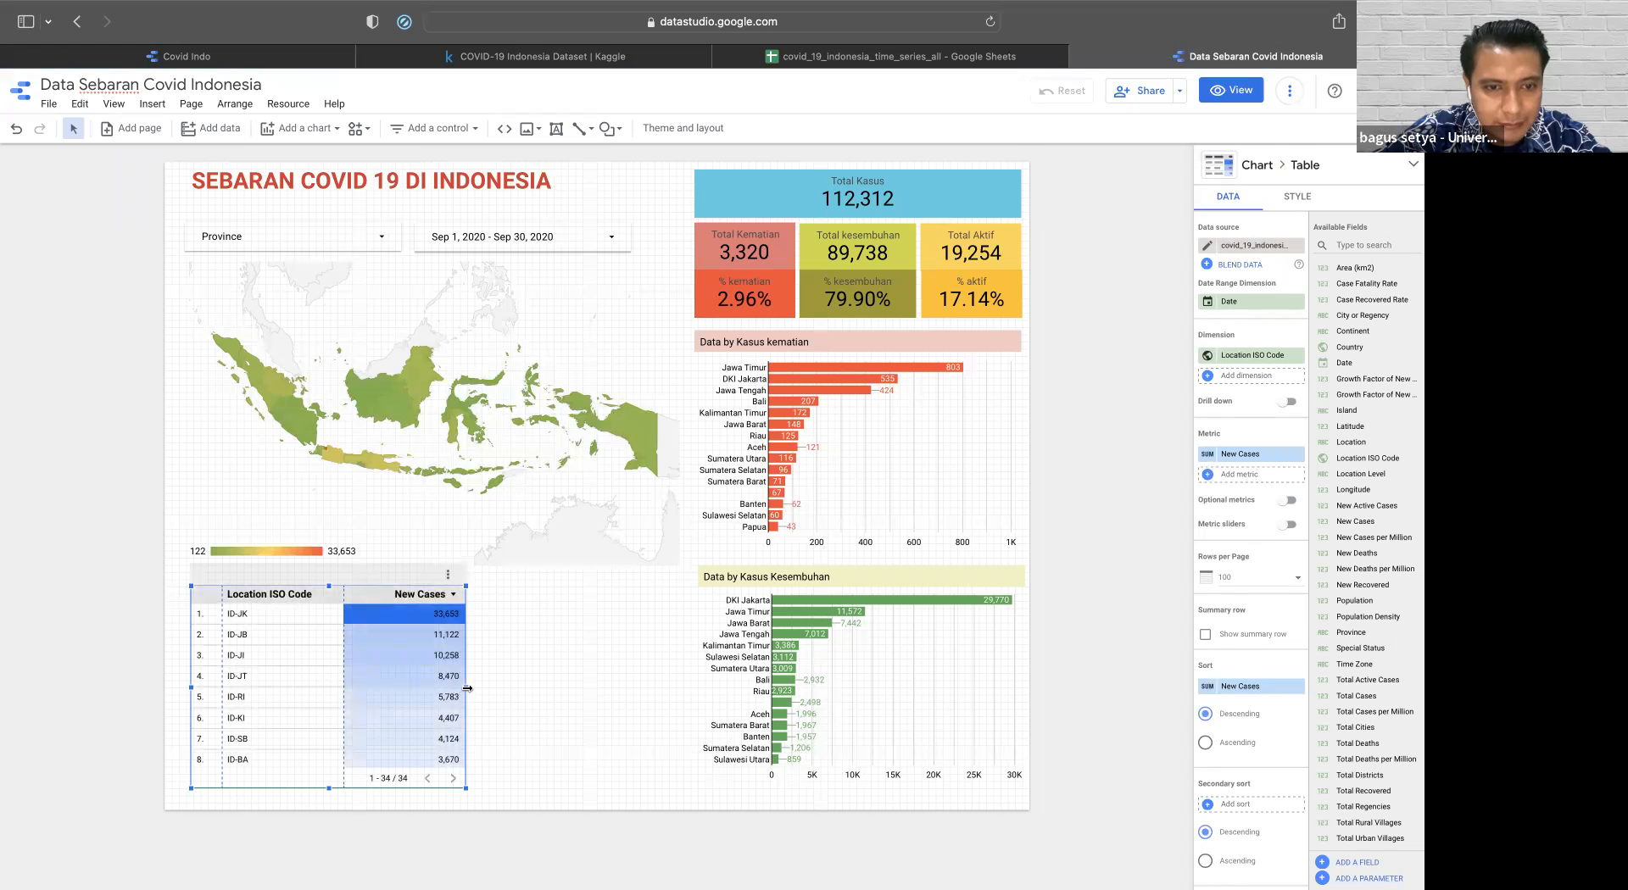
{"action": "left_click_drag", "start_coordinate": [467, 688], "coordinate": [664, 686]}
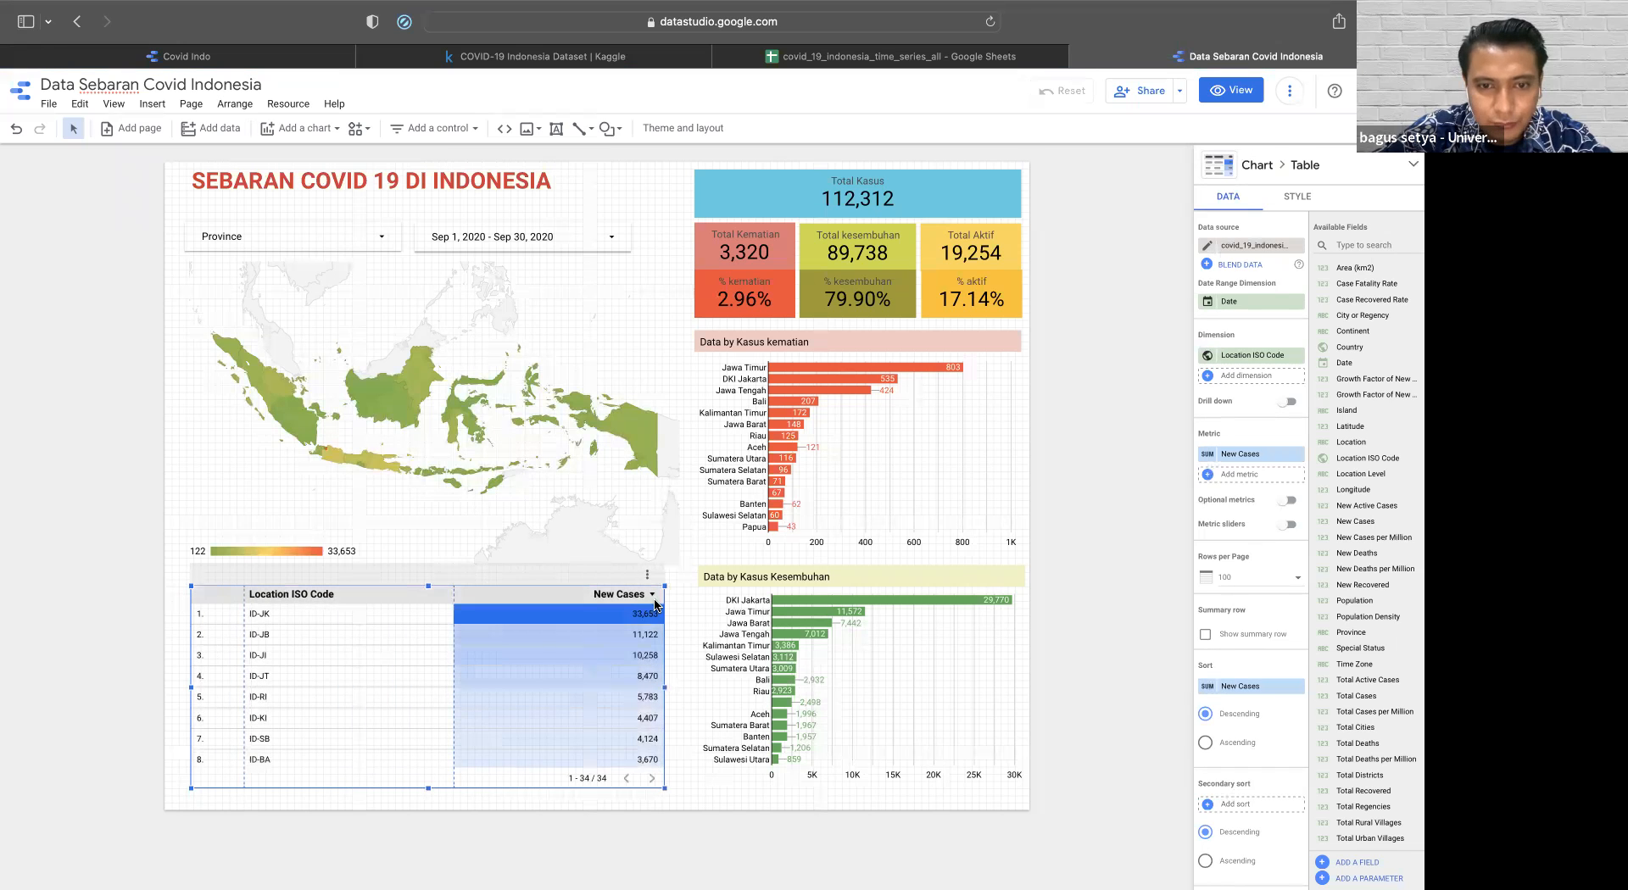
- Replace the table's Location ISO Code dimension with Province
{"action": "left_click", "coordinate": [1254, 357]}
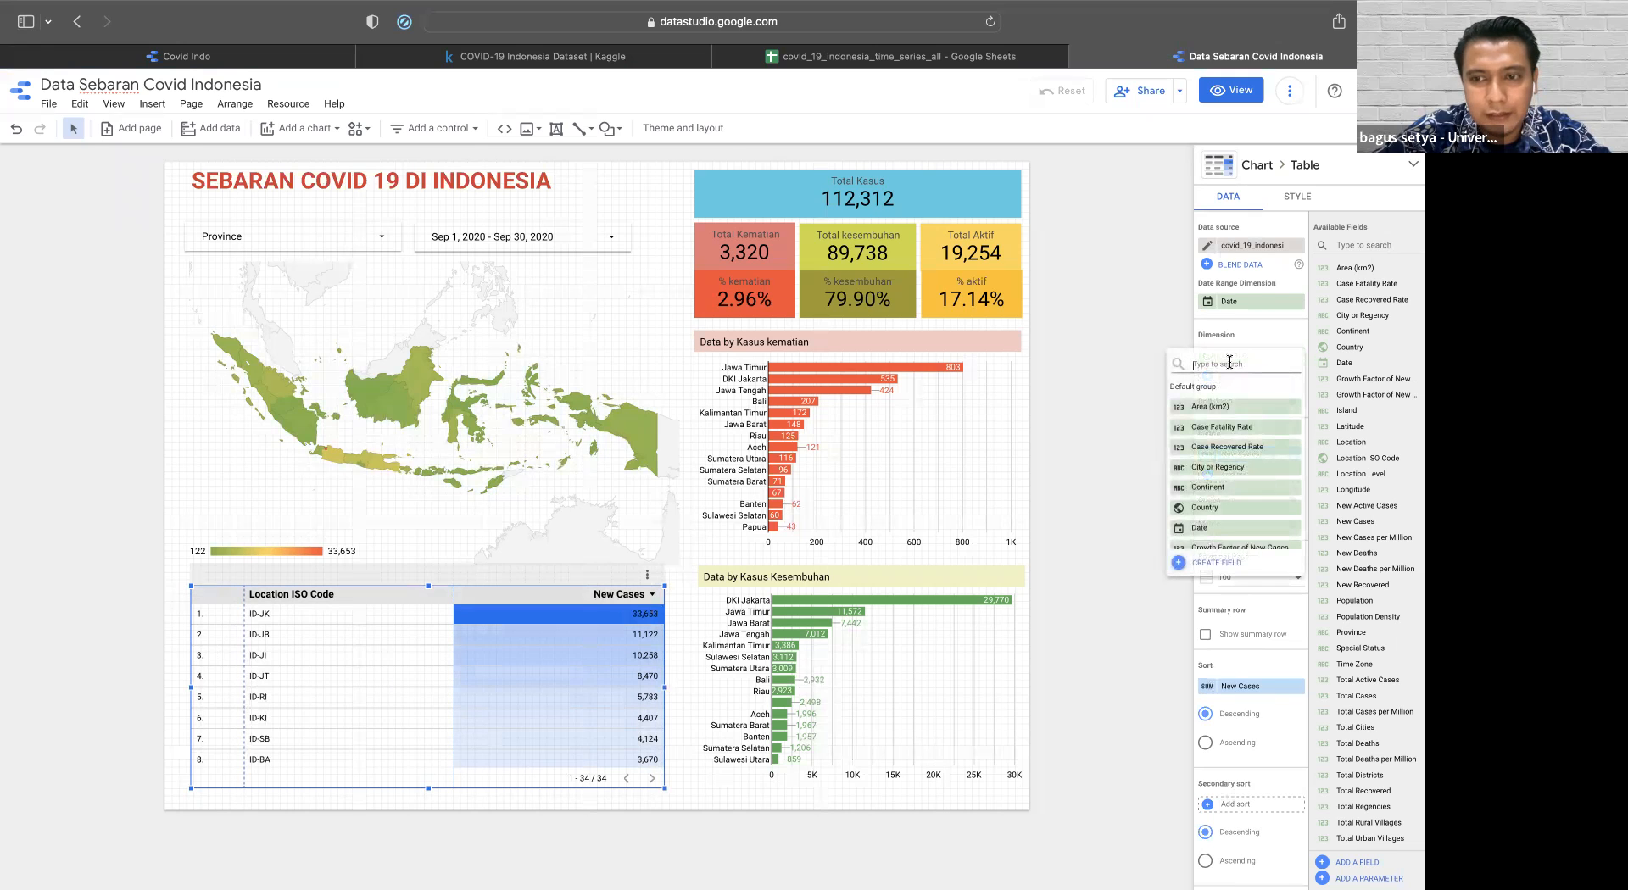
{"action": "type", "text": "pro"}
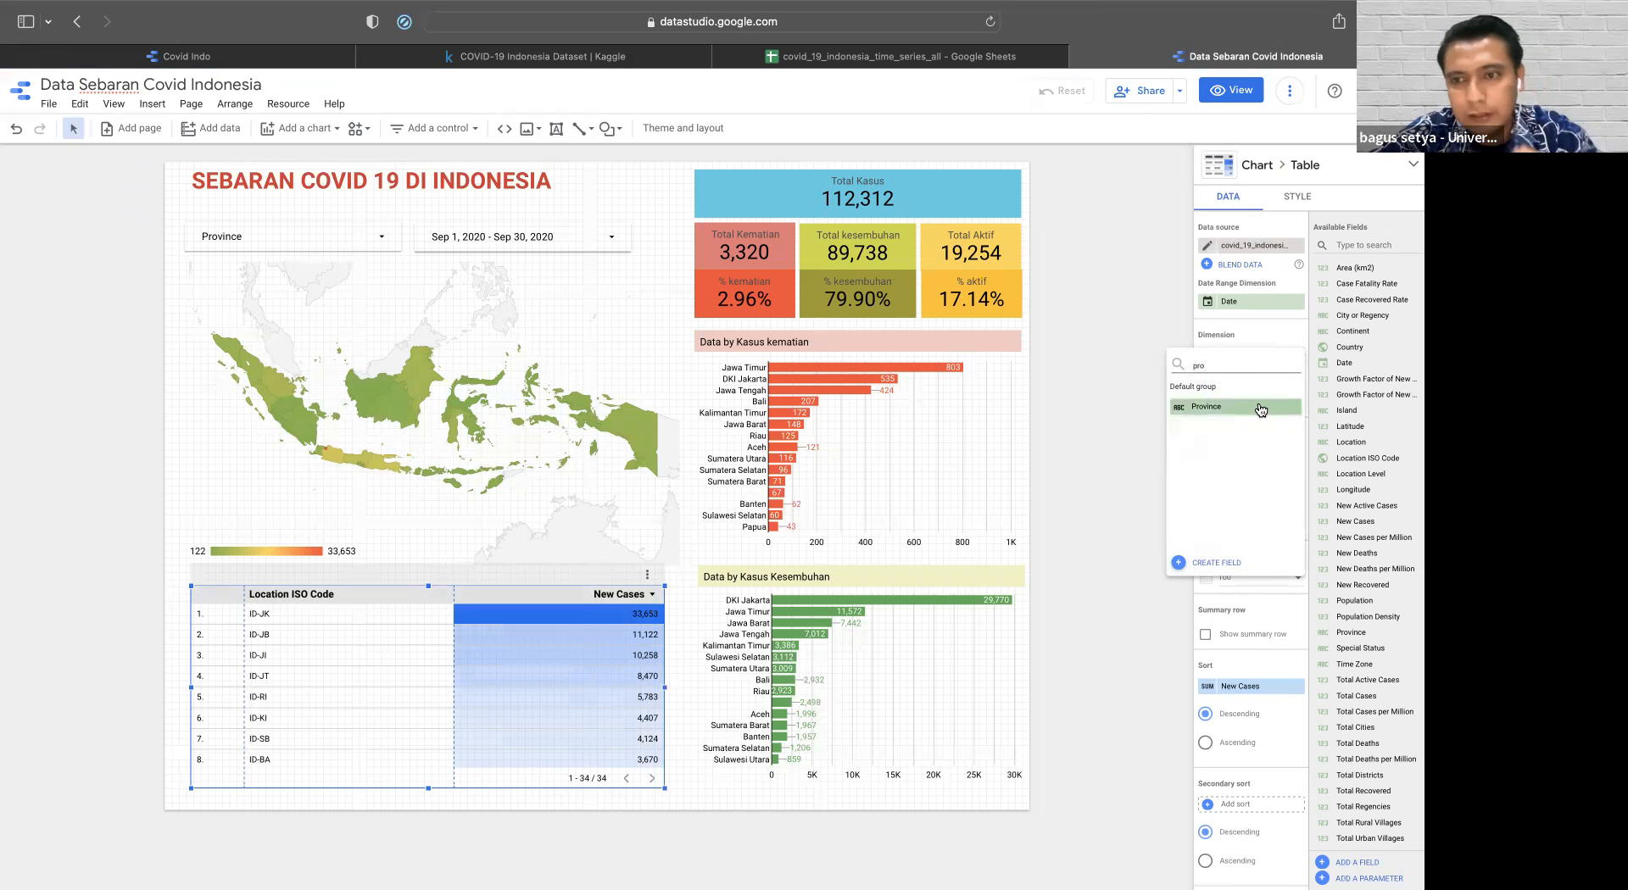
{"action": "left_click", "coordinate": [1262, 407]}
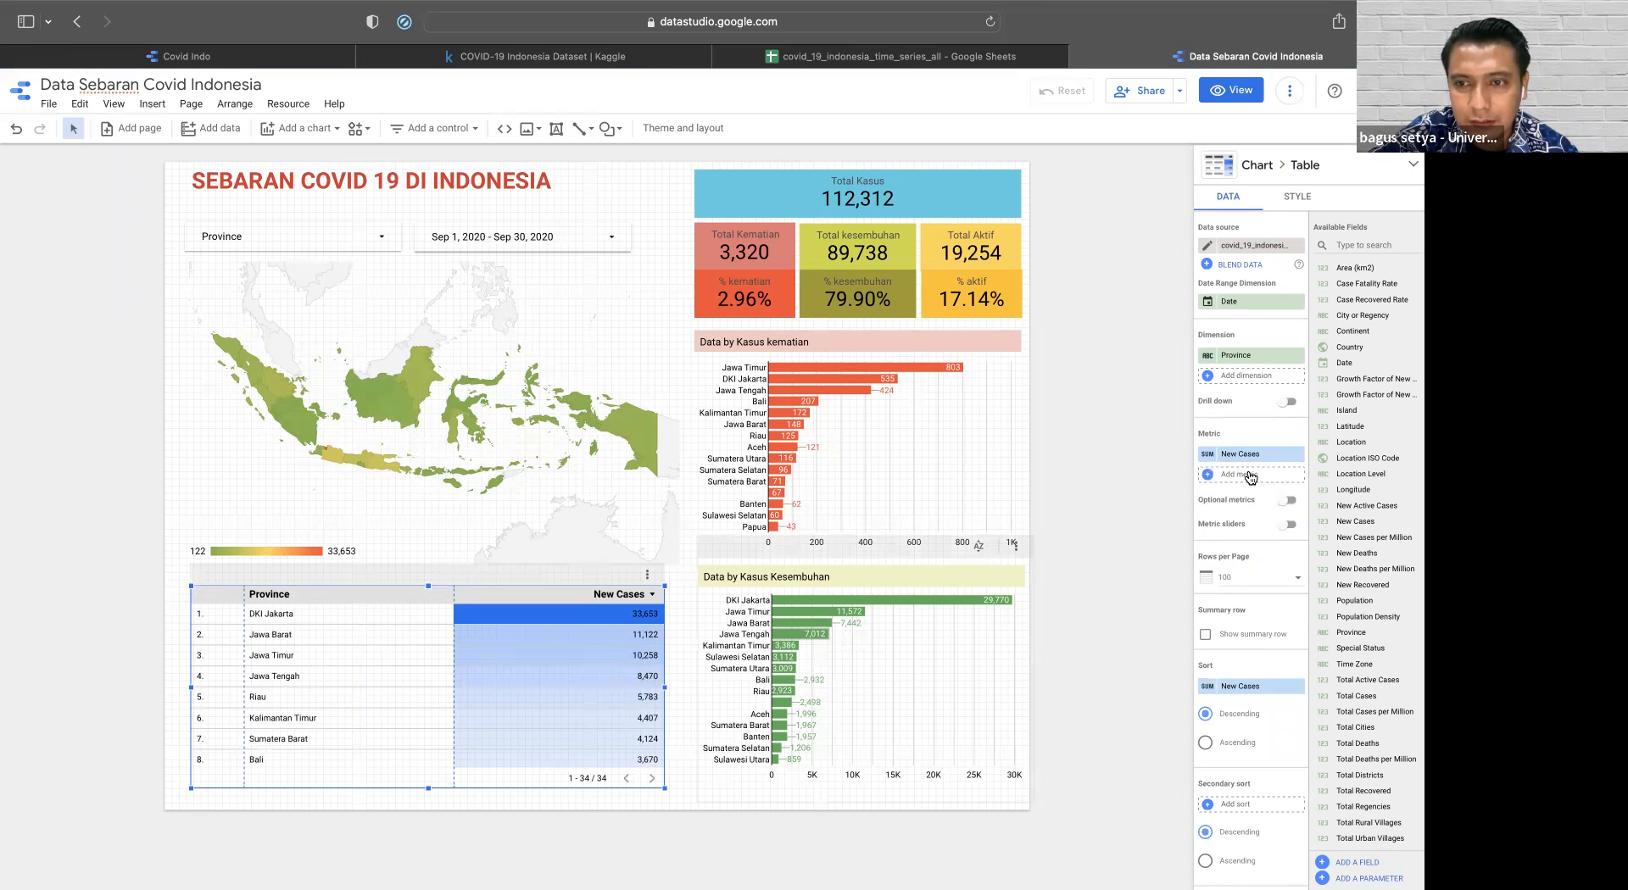
- Add New Deaths, New Recovered and New Active Cases as further dimensions of the table
{"action": "left_click", "coordinate": [1255, 377]}
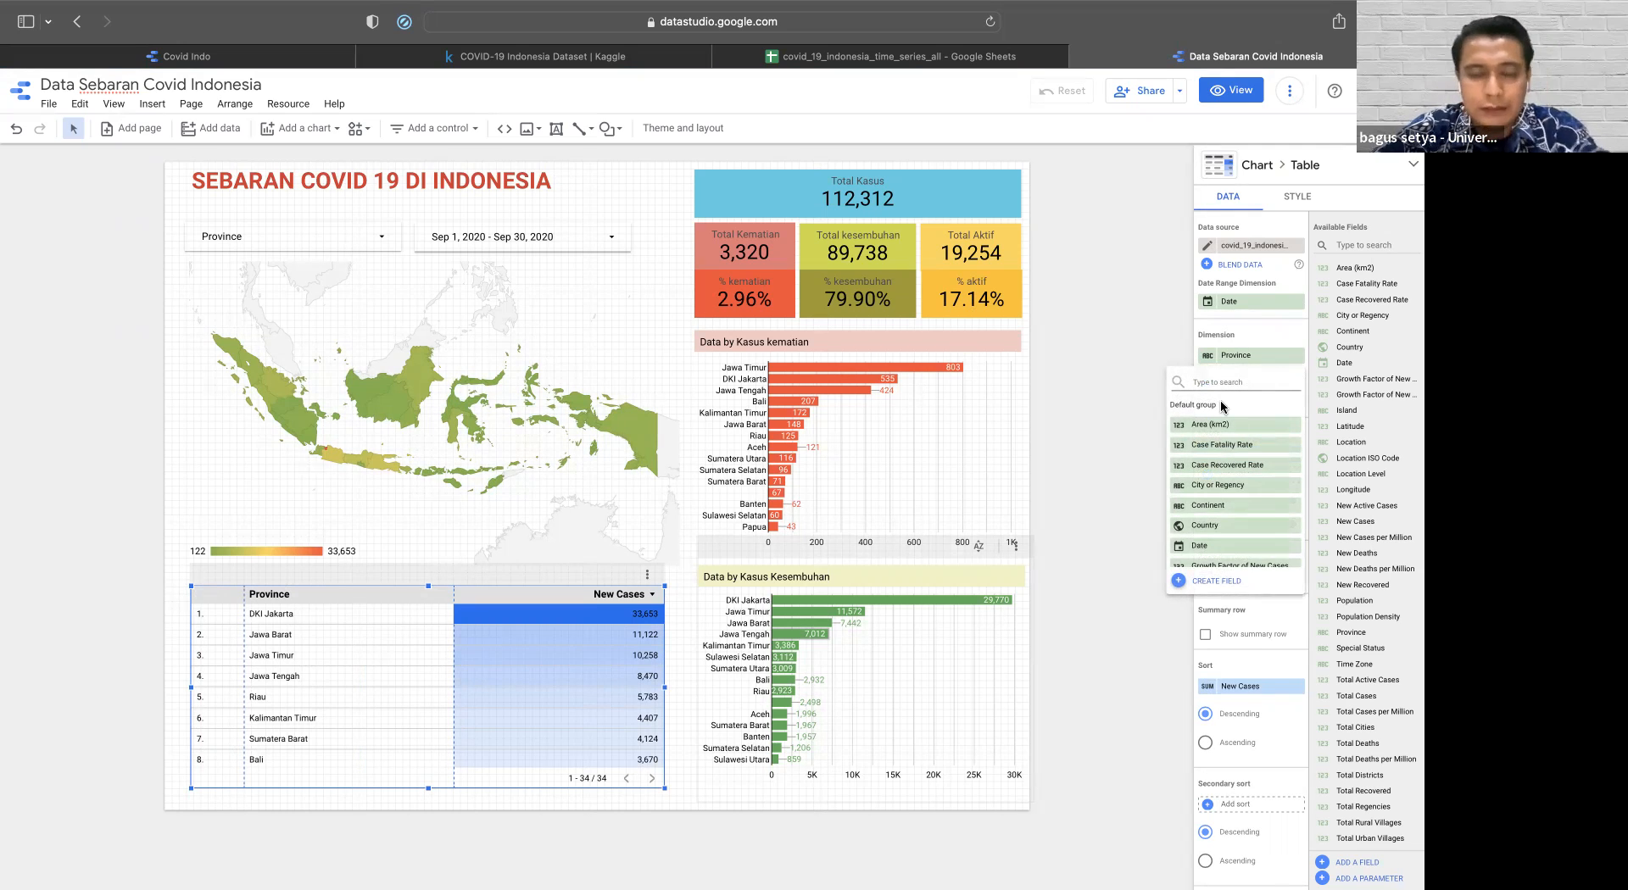
{"action": "type", "text": "new"}
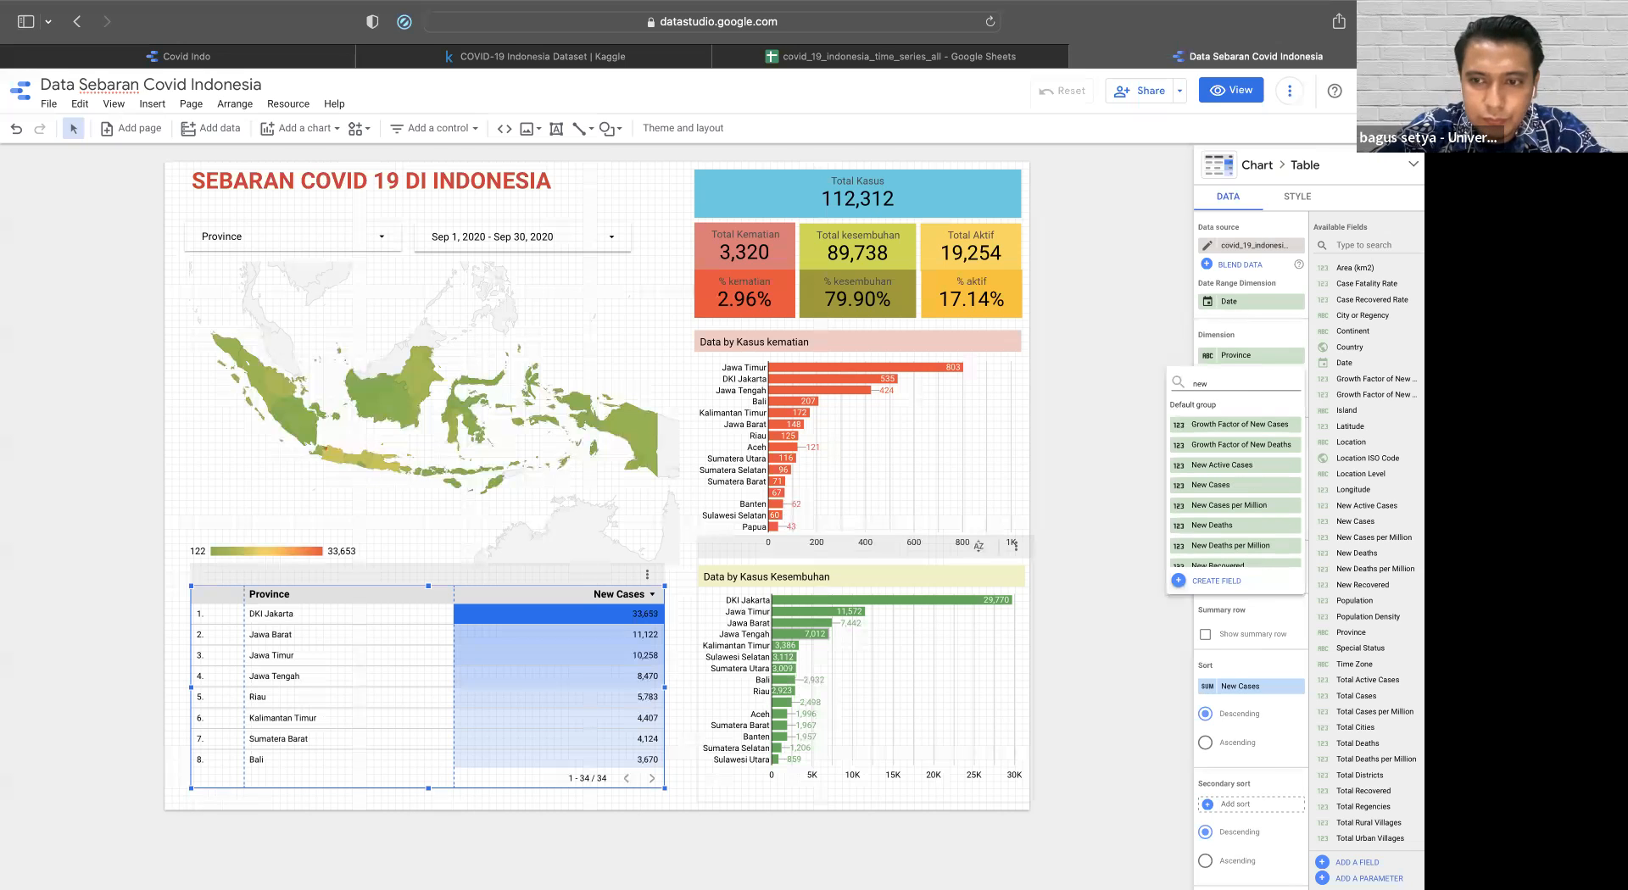
{"action": "left_click", "coordinate": [1226, 525]}
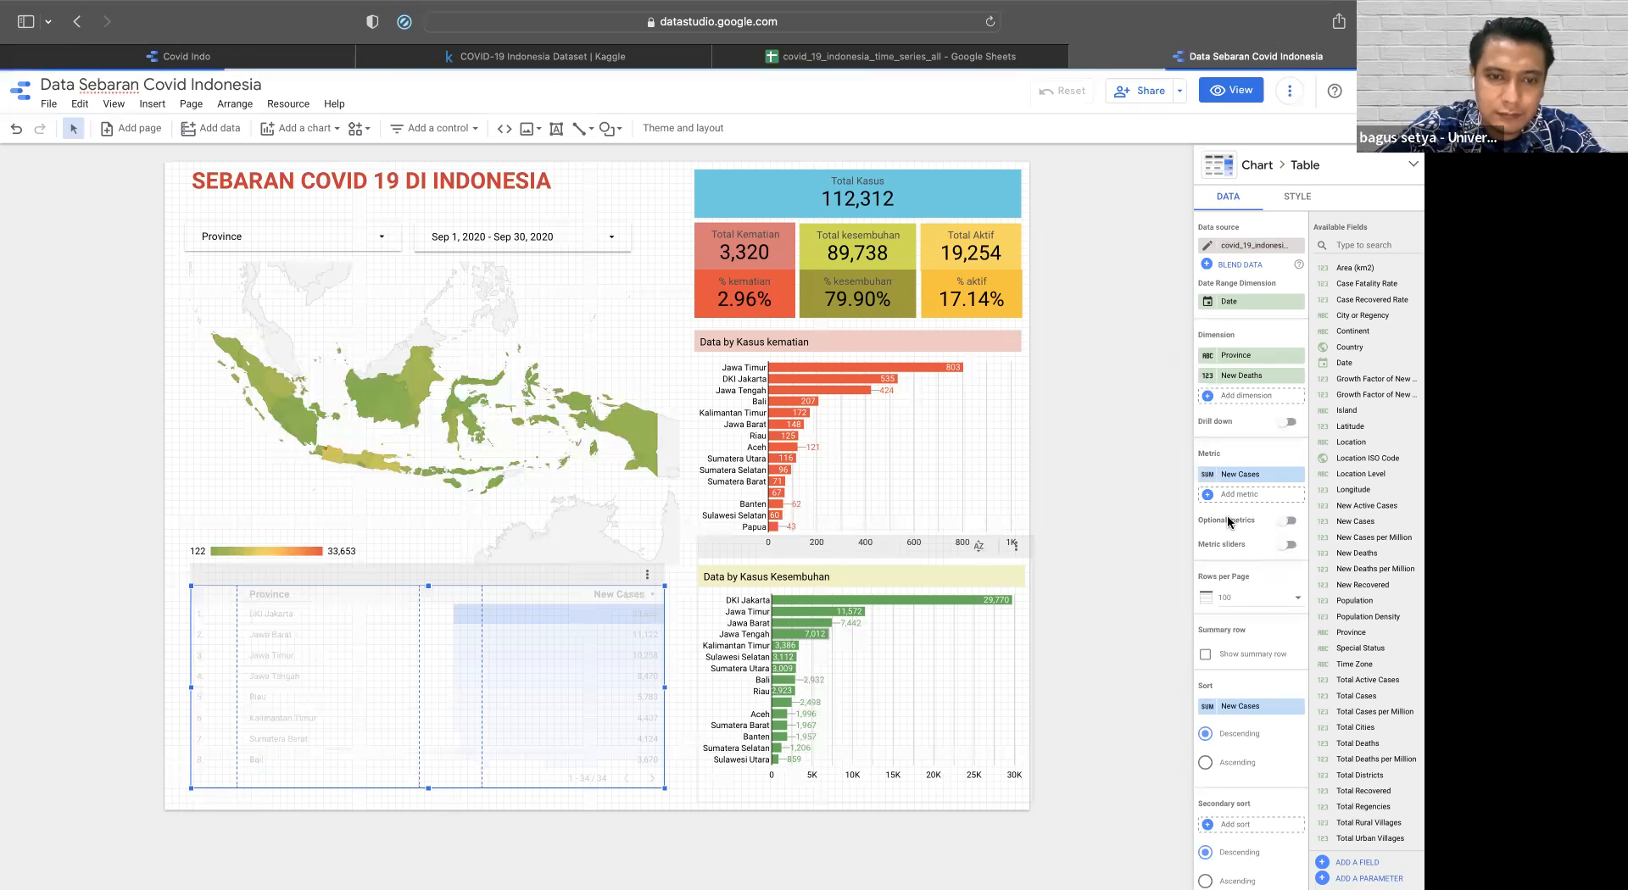
{"action": "left_click", "coordinate": [1239, 396]}
{"action": "type", "text": "new"}
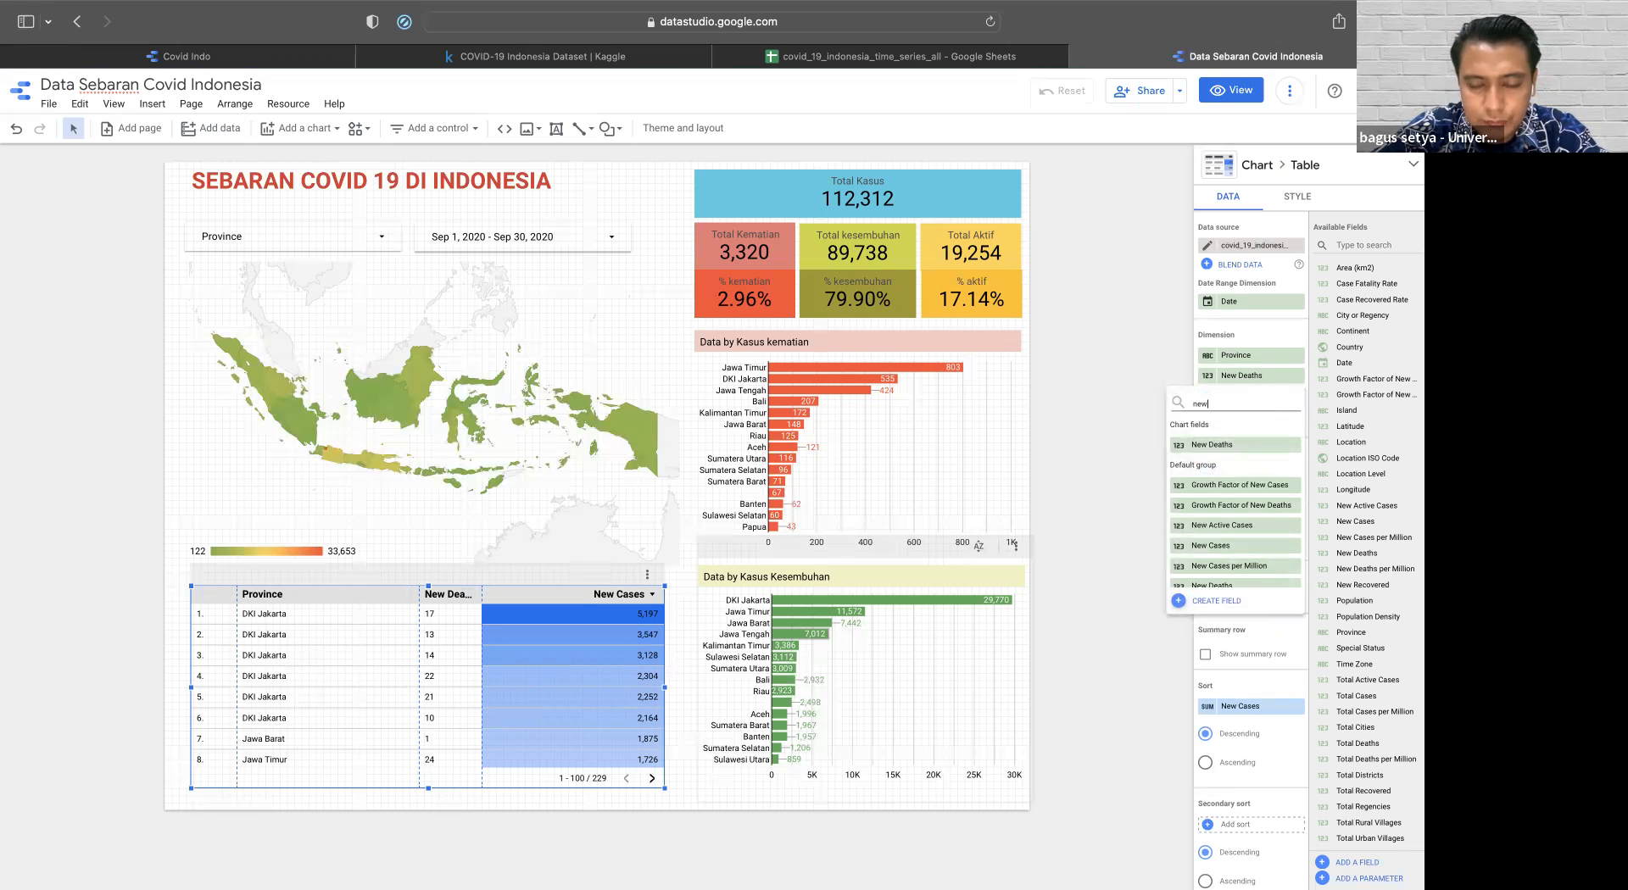
{"action": "type", "text": " re"}
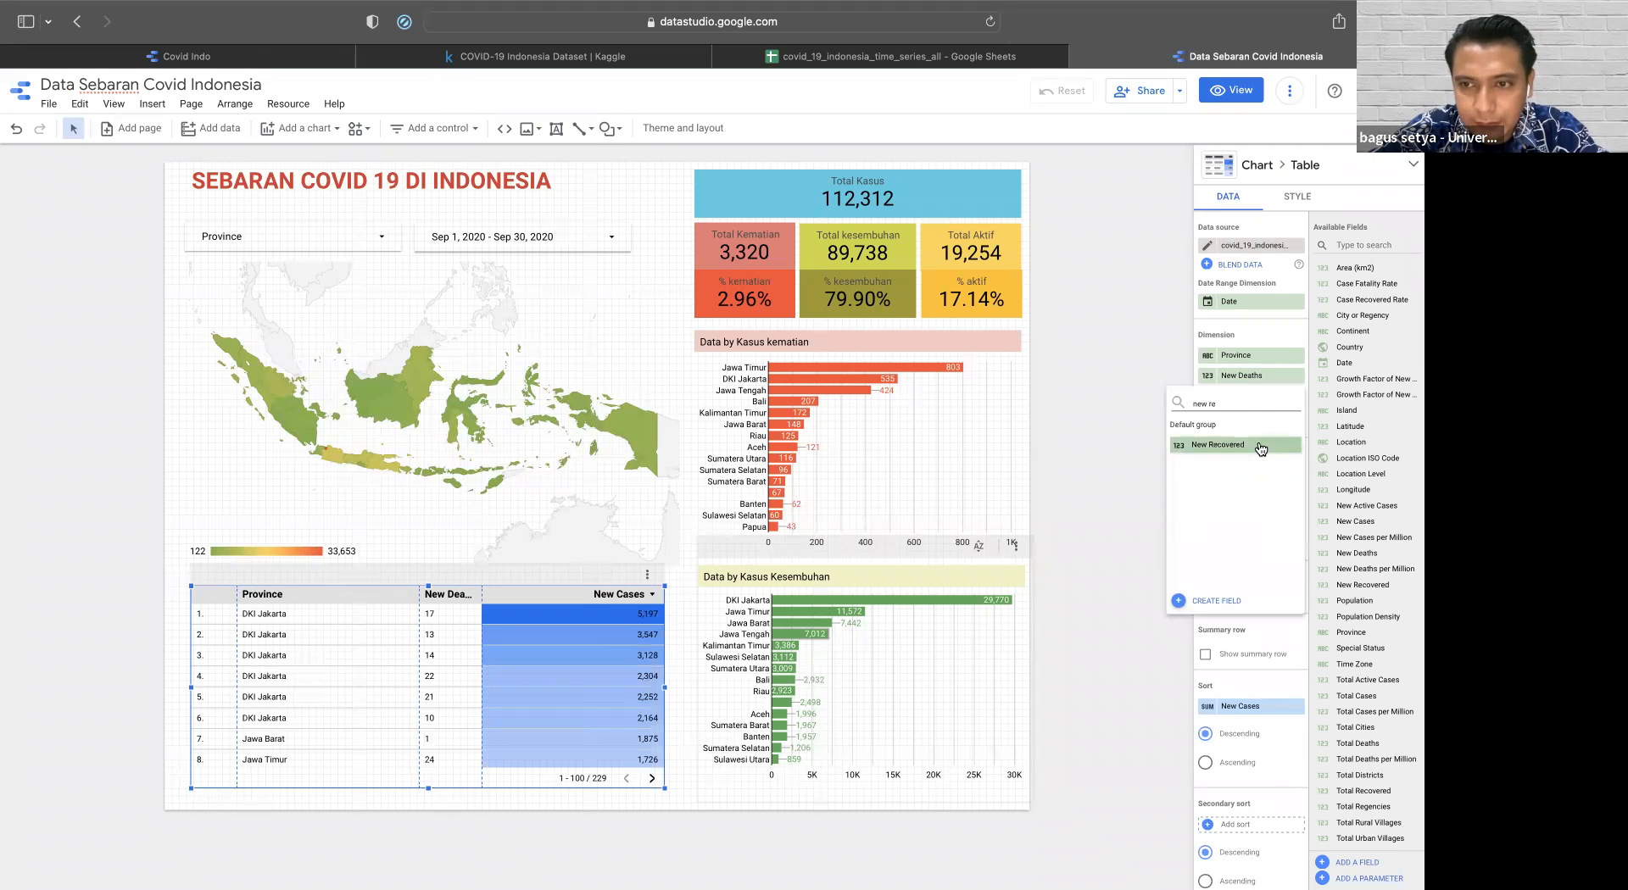
{"action": "left_click", "coordinate": [1261, 448]}
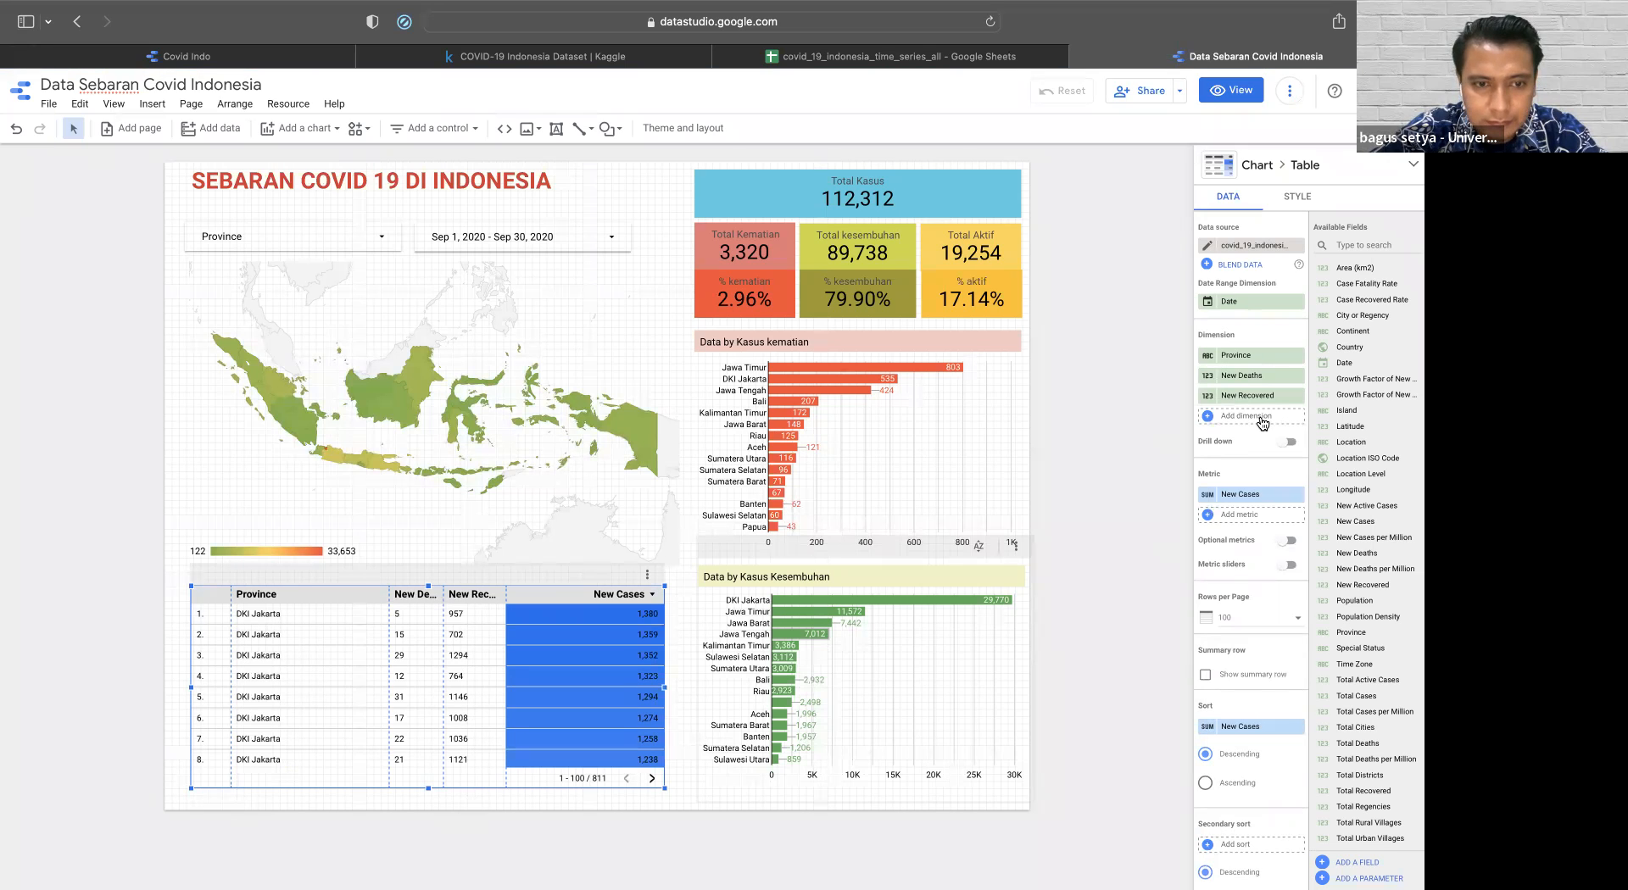
{"action": "left_click", "coordinate": [1262, 422]}
{"action": "type", "text": "new"}
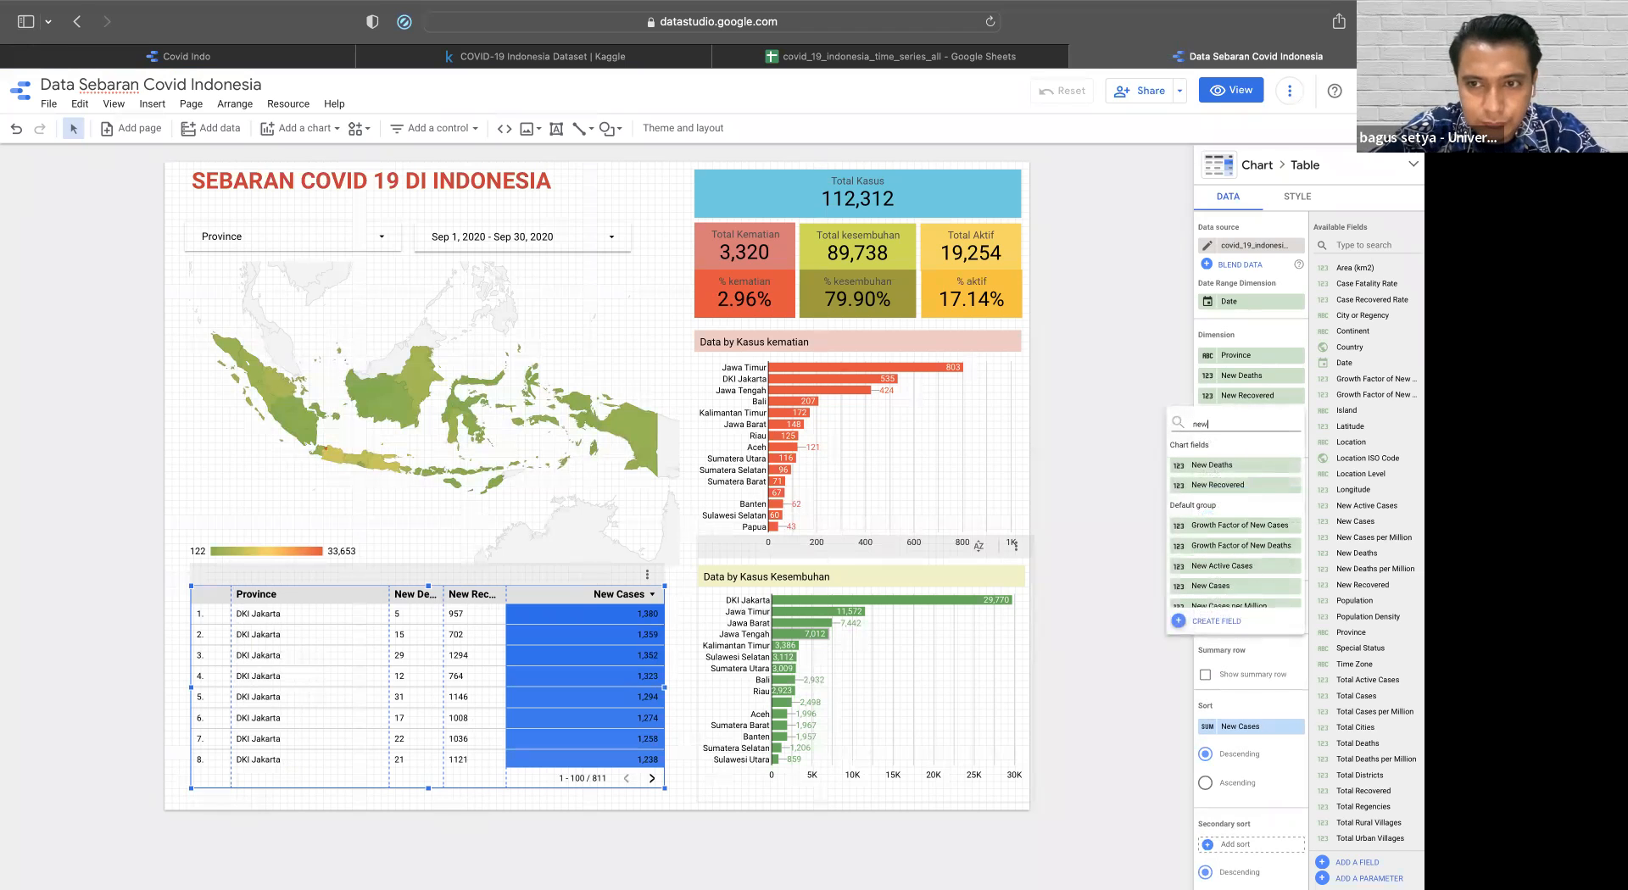
{"action": "left_click", "coordinate": [1239, 565]}
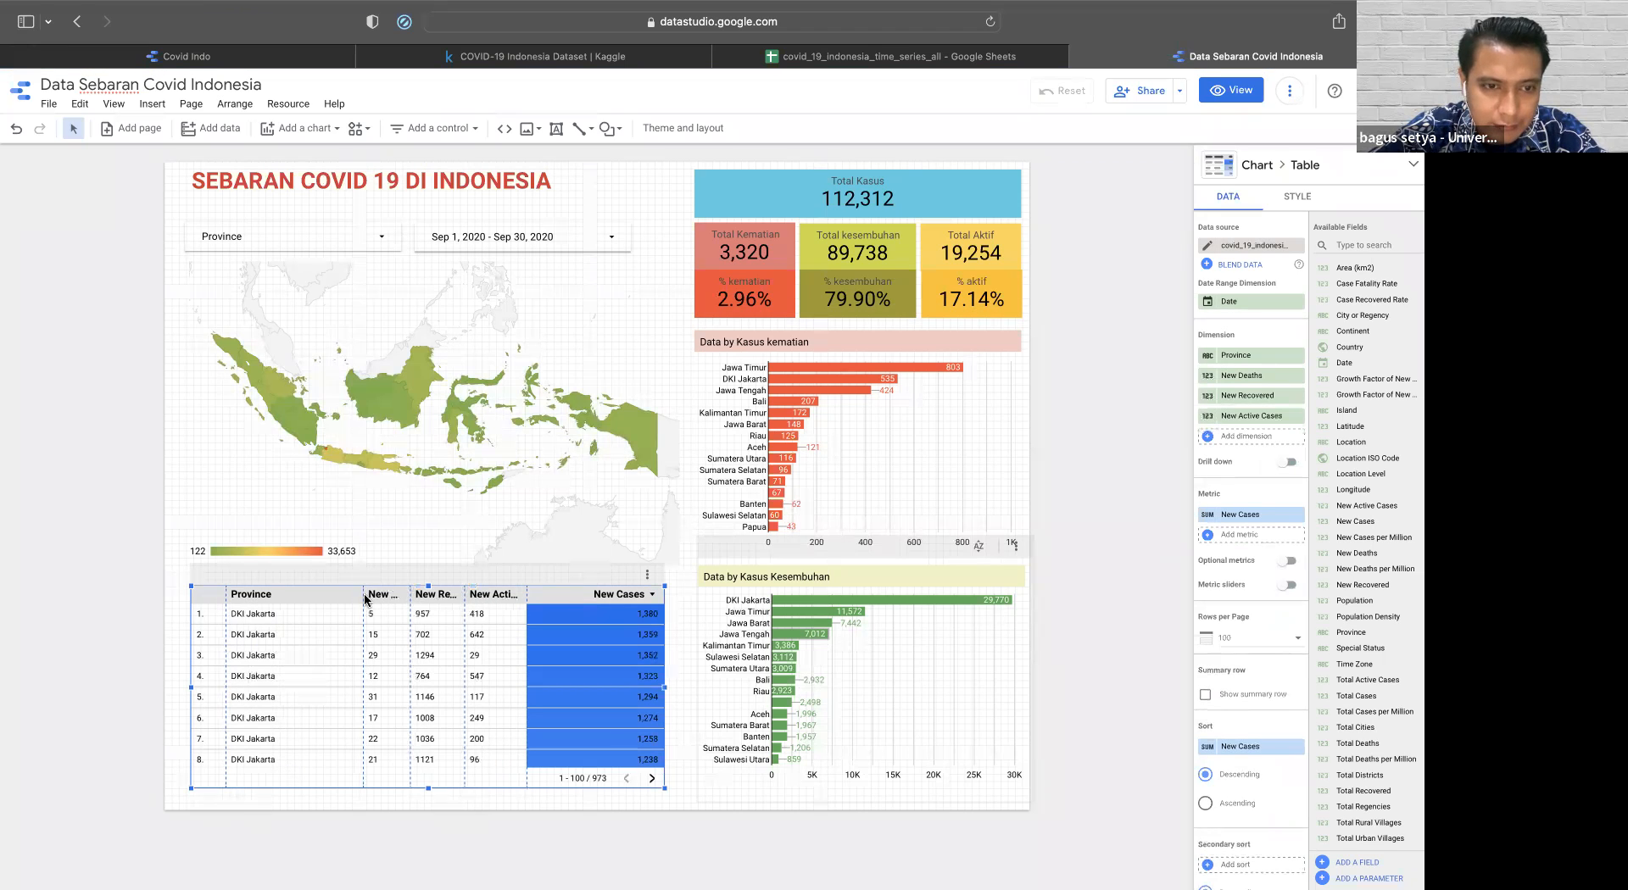
- Adjust the table's column widths, narrowing Province to give New Deaths and New Recovered more room
{"action": "left_click_drag", "start_coordinate": [365, 597], "coordinate": [460, 597]}
{"action": "left_click_drag", "start_coordinate": [314, 624], "coordinate": [313, 624]}
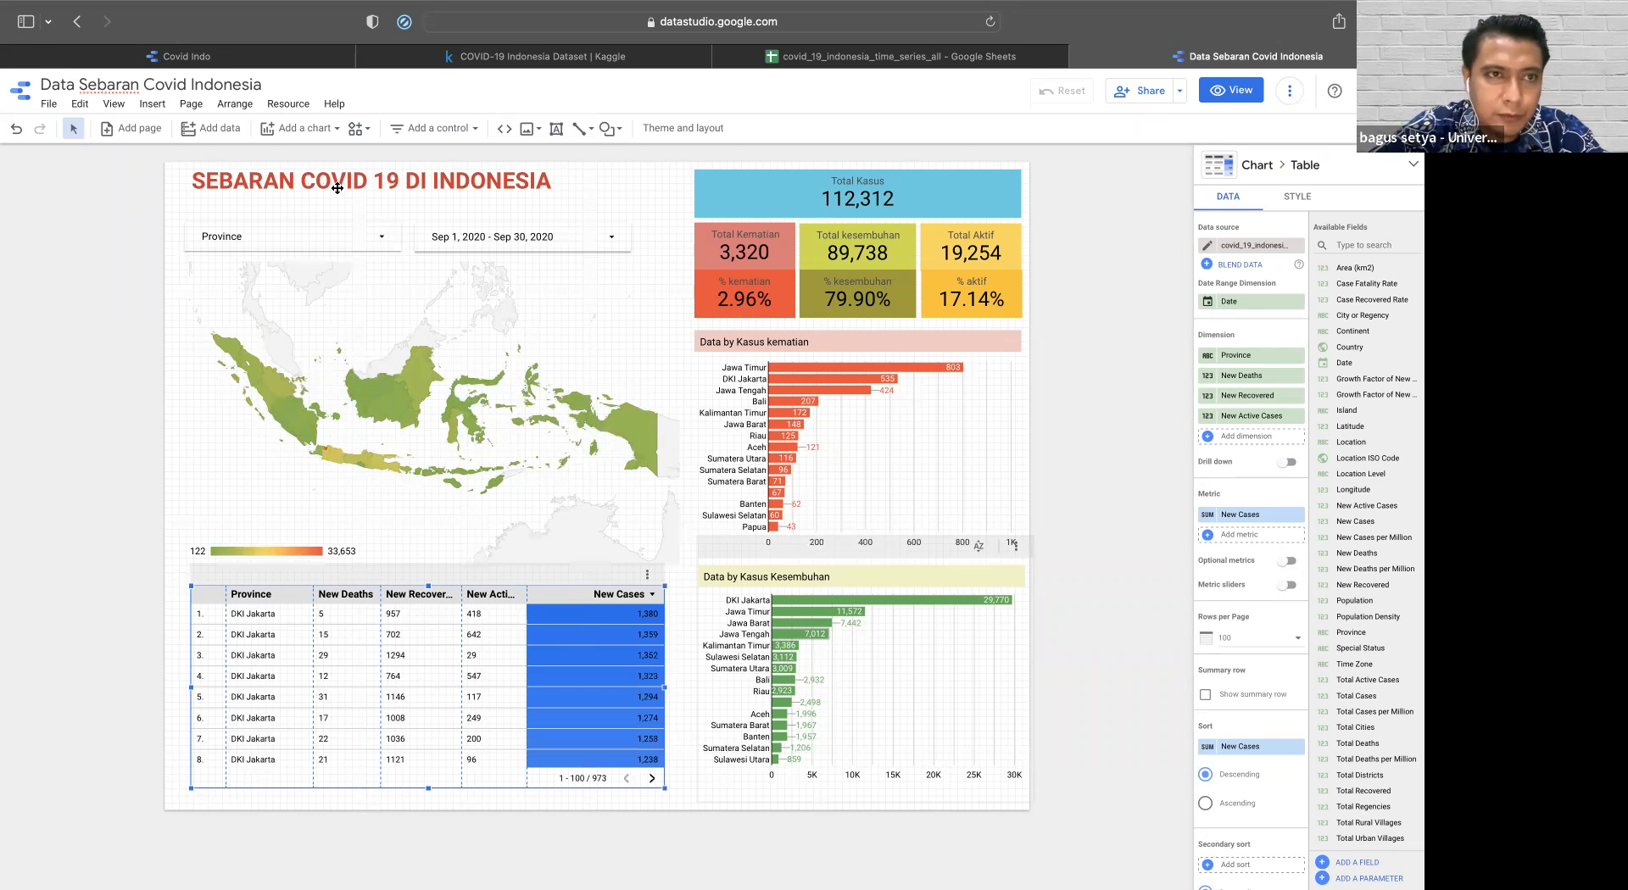
- Check the finished Covid Indo report for reference, and shift the new table slightly up to align with the Province filter's edge
{"action": "left_click", "coordinate": [259, 60]}
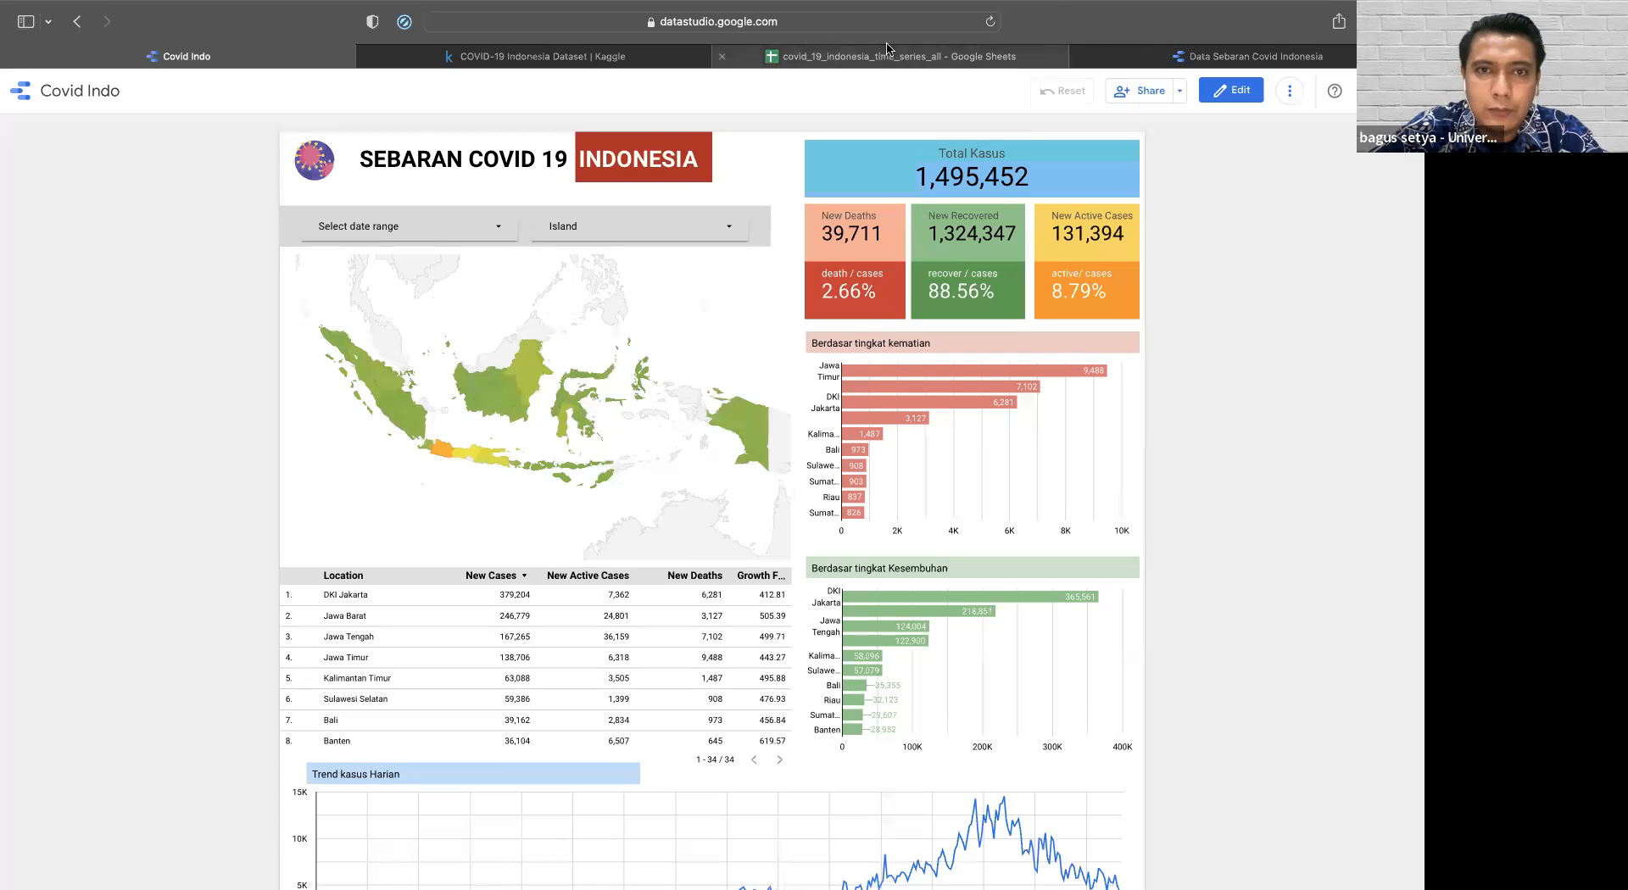
{"action": "left_click", "coordinate": [1295, 57]}
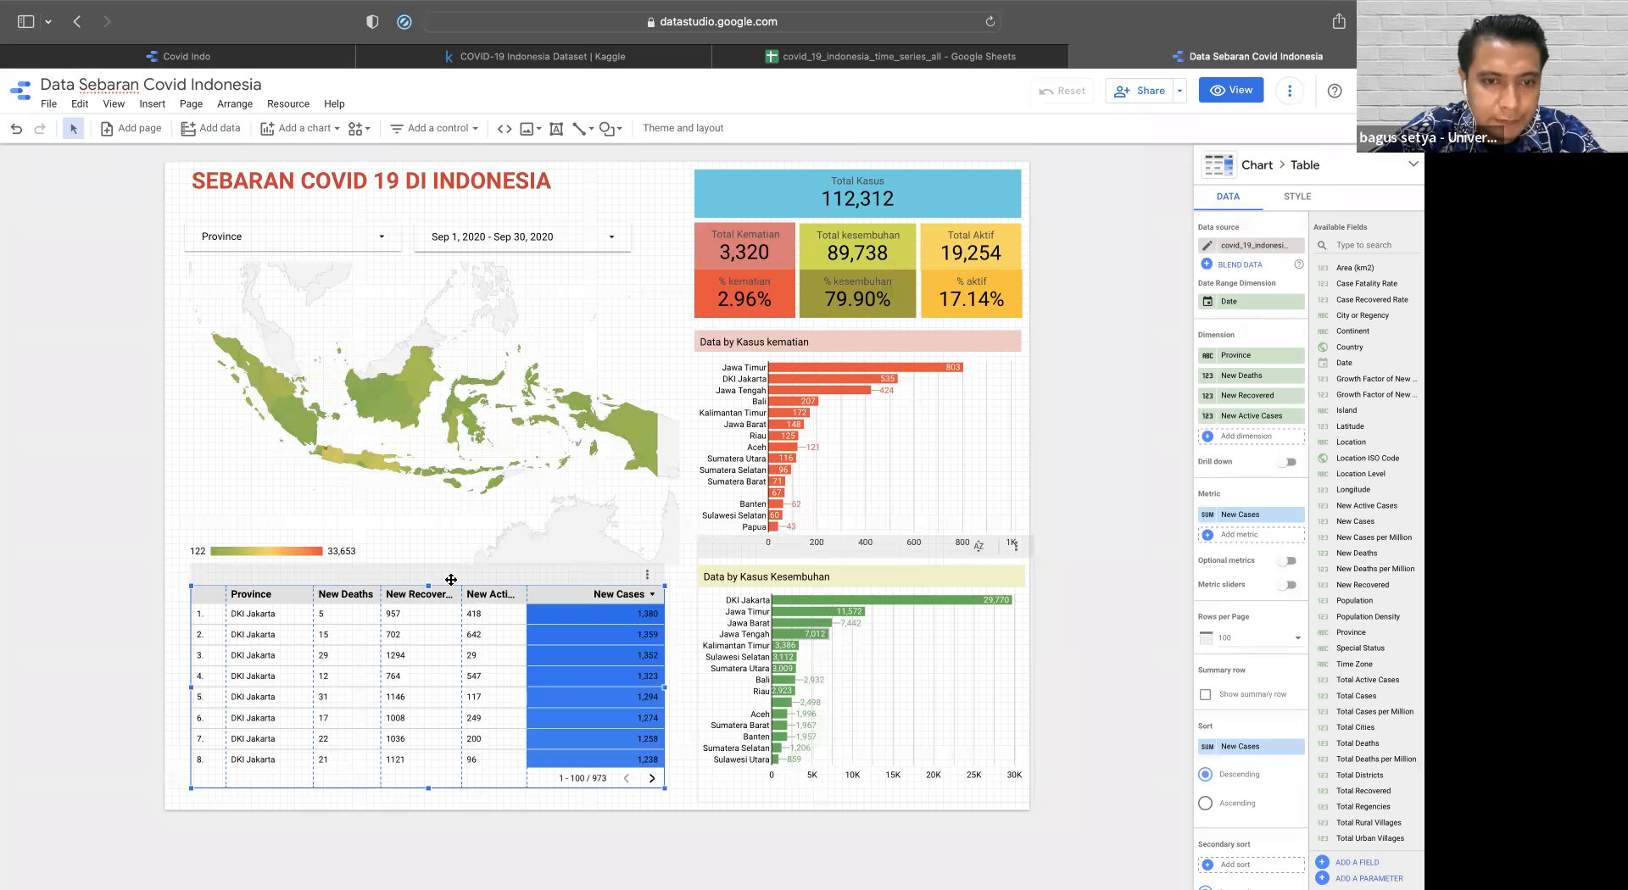
{"action": "left_click_drag", "start_coordinate": [451, 579], "coordinate": [451, 579]}
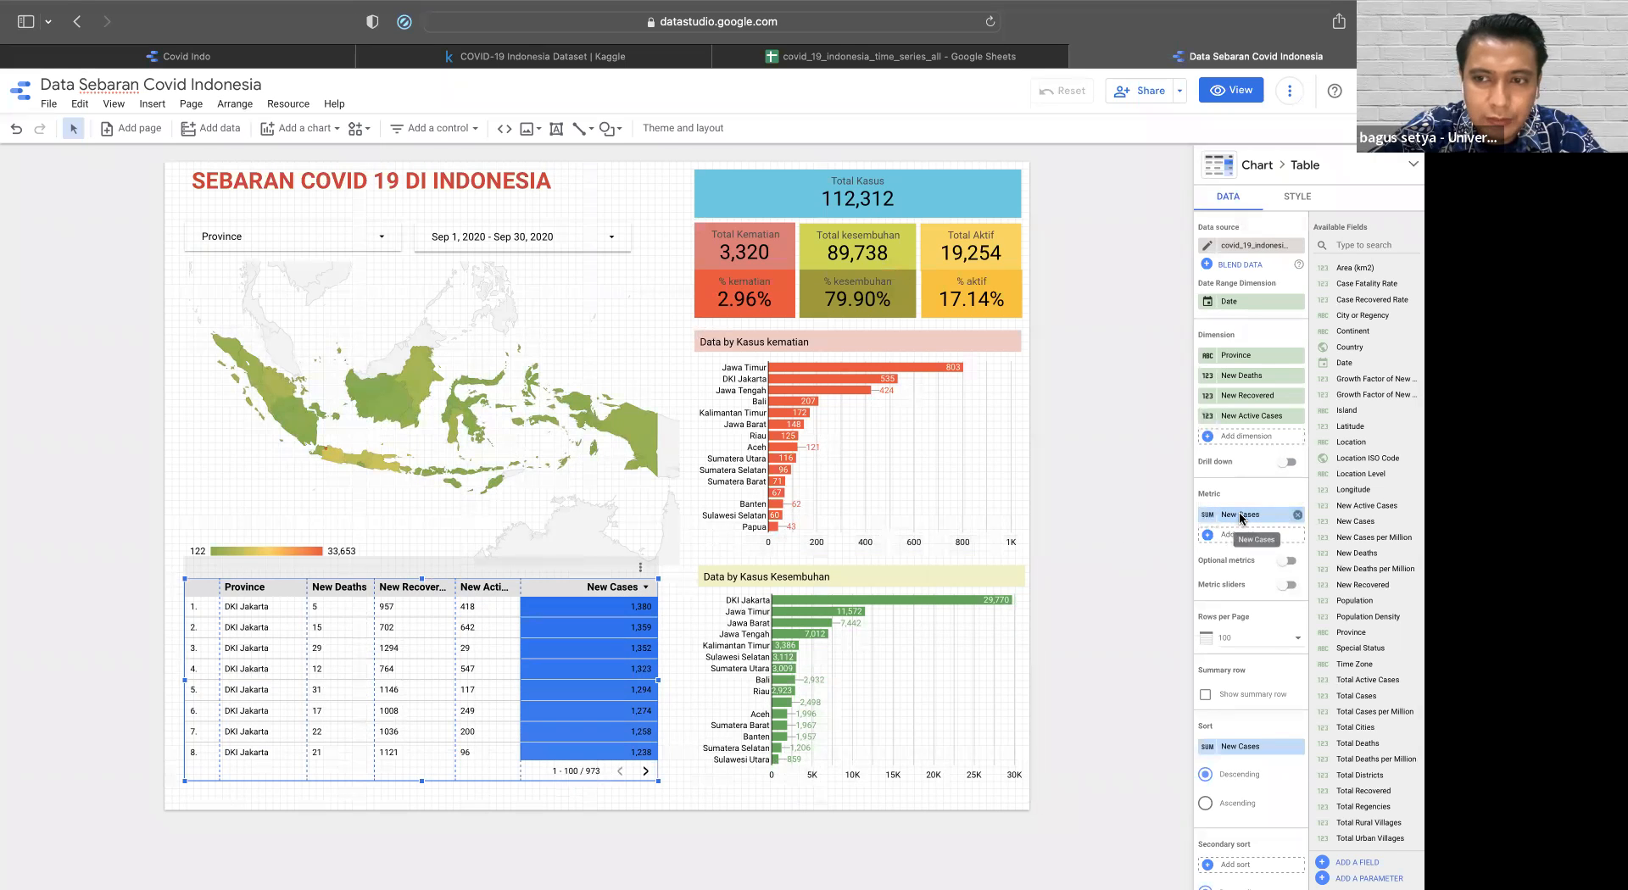
- Move New Active Cases from the table's dimensions to its metrics, take New Deaths out of the table, and deselect it
{"action": "left_click_drag", "start_coordinate": [1234, 421], "coordinate": [1242, 519]}
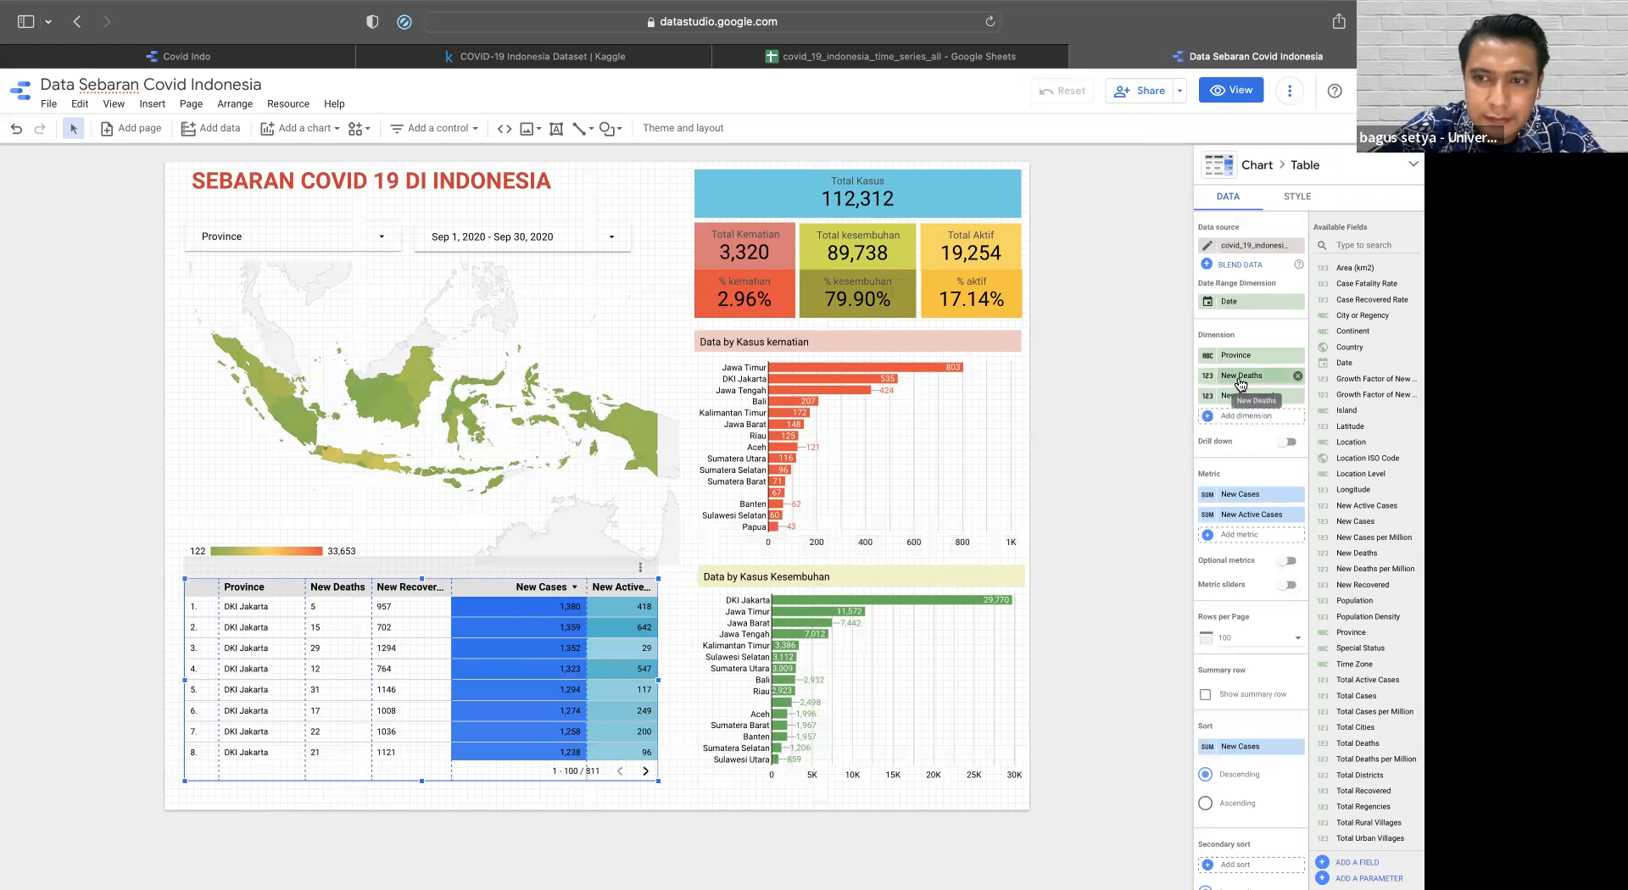
{"action": "left_click_drag", "start_coordinate": [1244, 379], "coordinate": [1243, 518]}
{"action": "left_click_drag", "start_coordinate": [1233, 378], "coordinate": [1251, 534]}
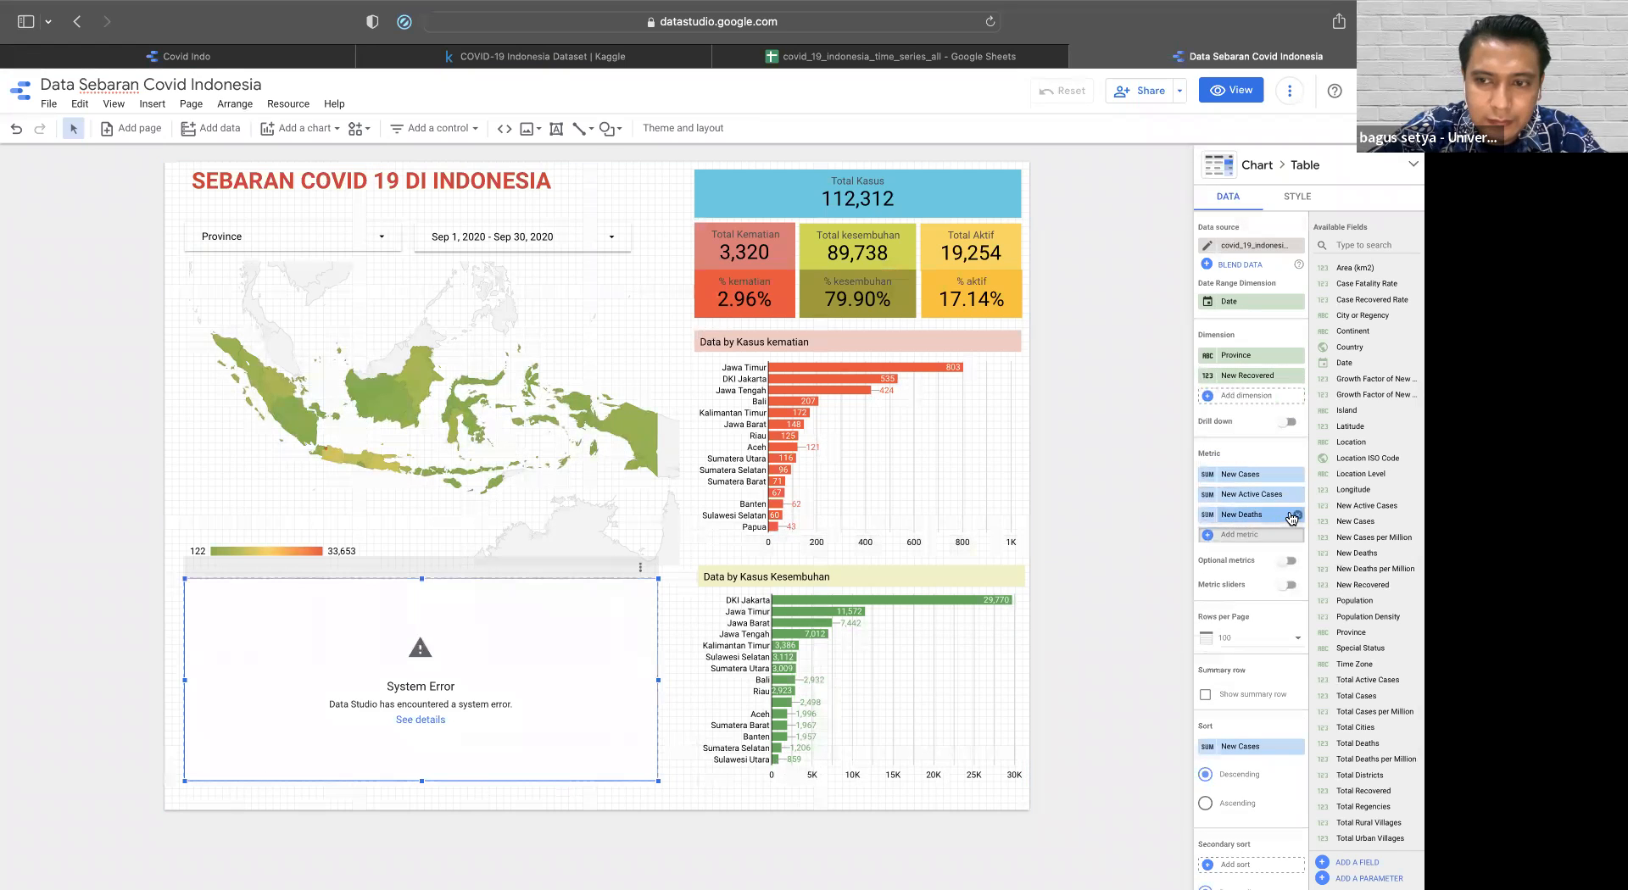
{"action": "left_click", "coordinate": [1298, 514]}
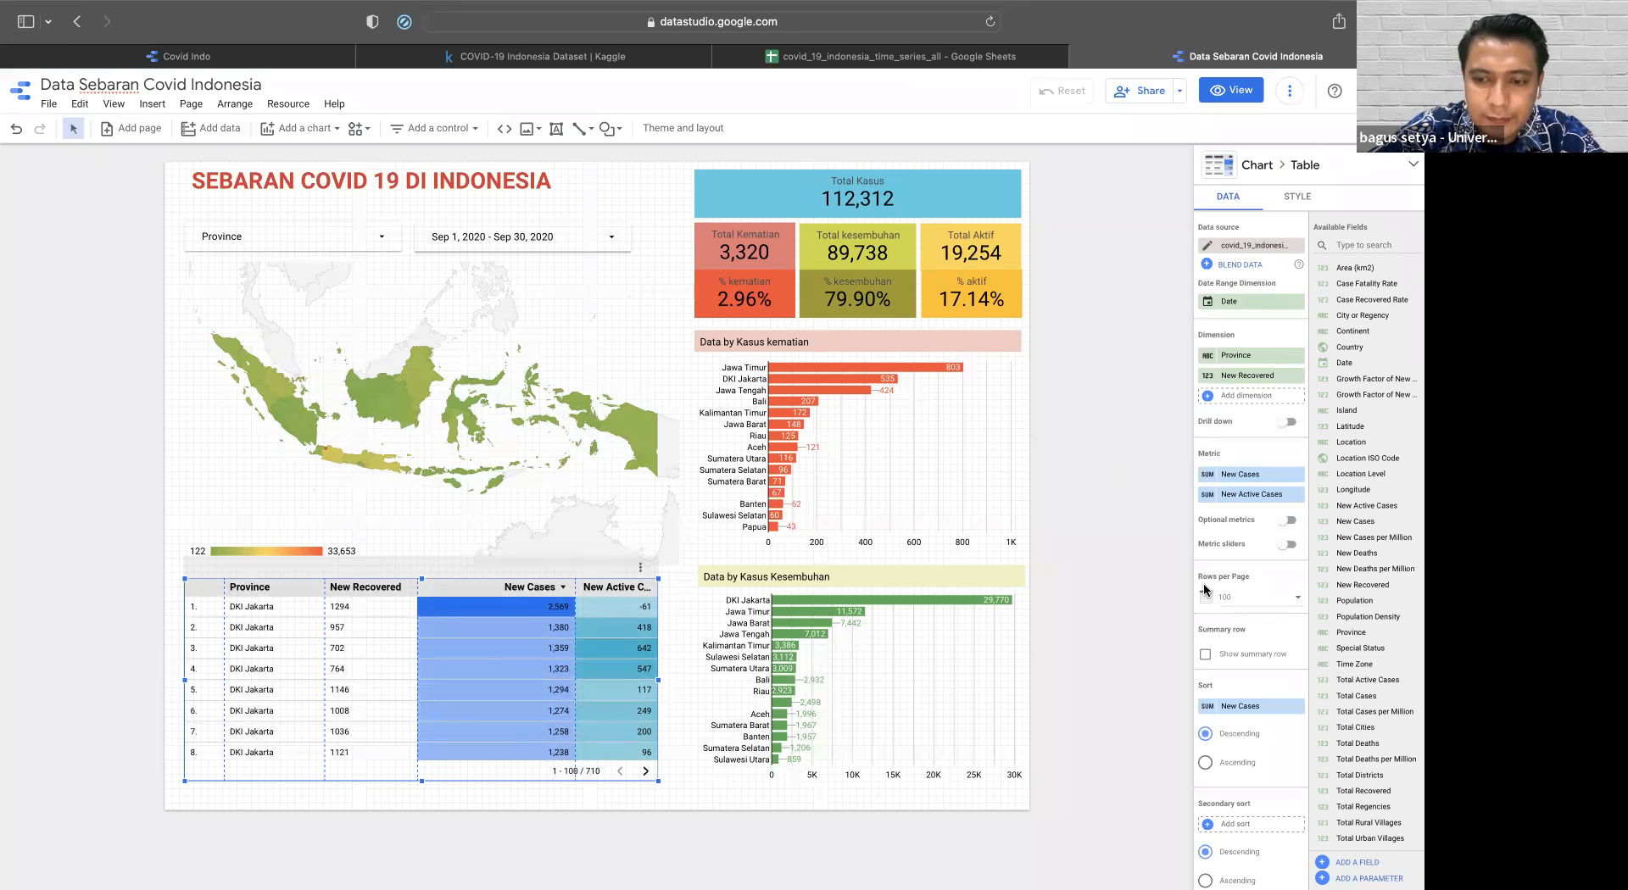
{"action": "scroll", "coordinate": [1205, 585], "scroll_direction": "down", "scroll_amount": 3}
{"action": "scroll", "coordinate": [1206, 585], "scroll_direction": "down", "scroll_amount": 2}
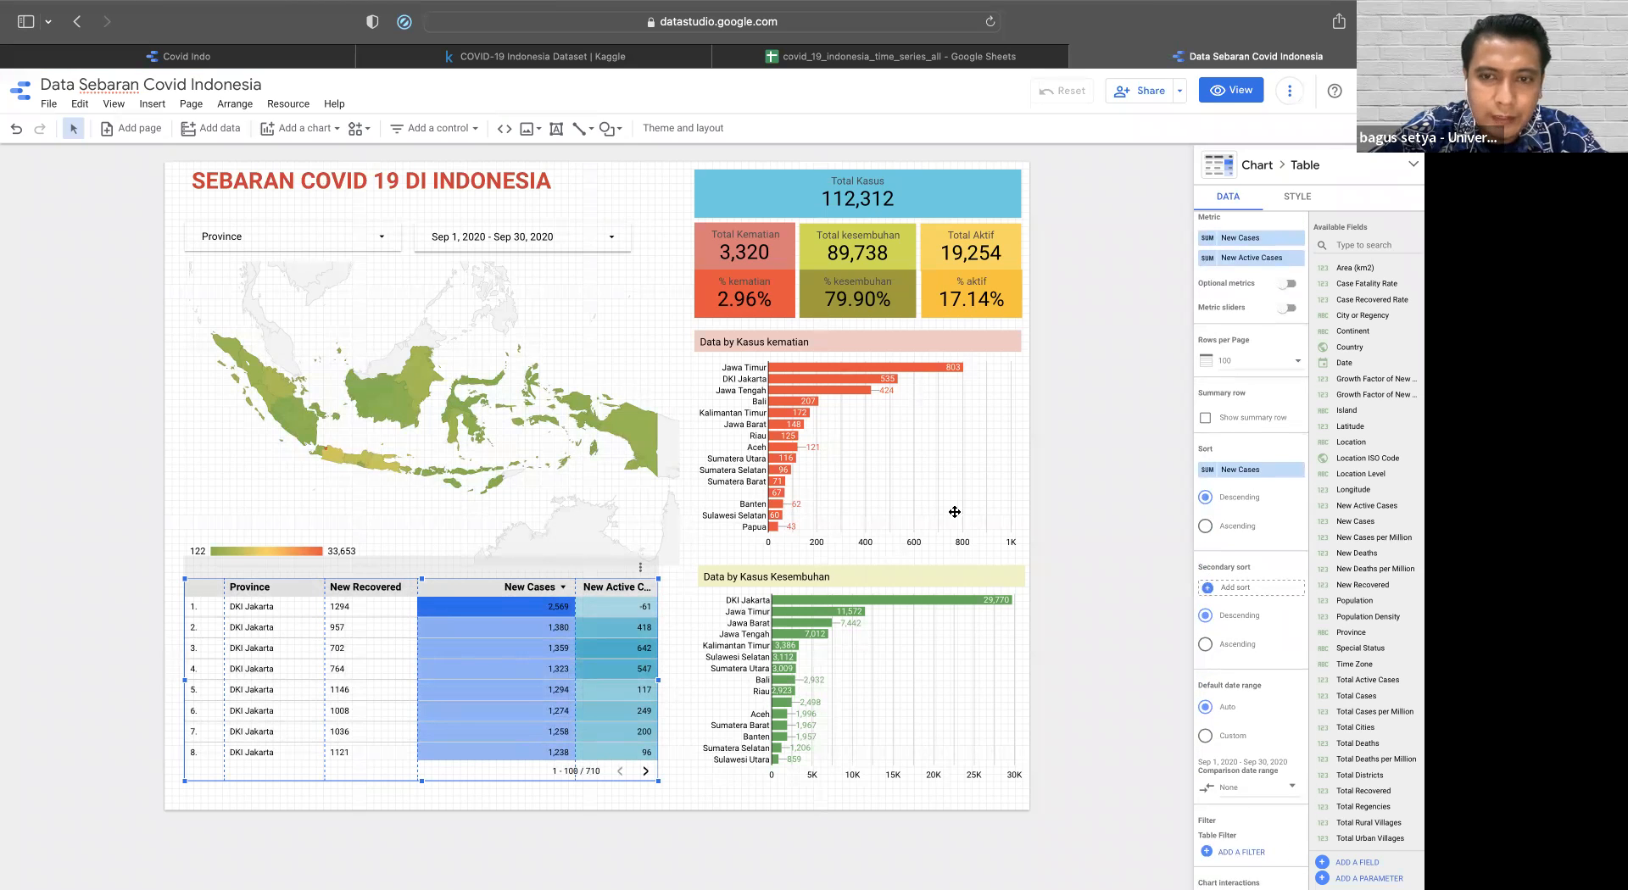
{"action": "left_click", "coordinate": [1106, 379]}
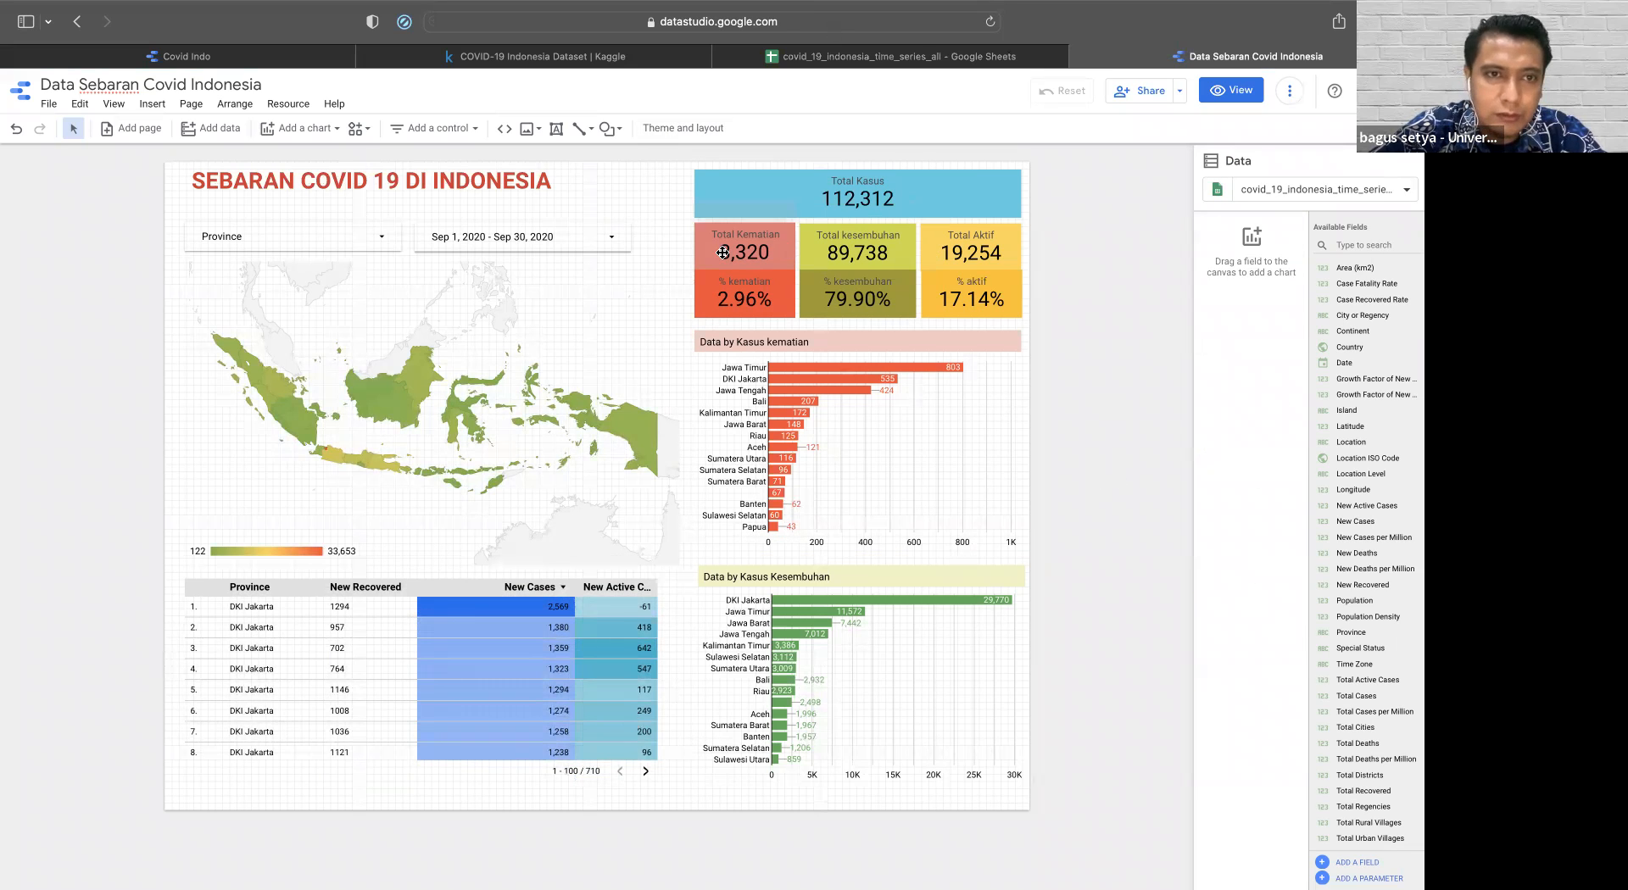
- Set the report's canvas height to 1200 px in the layout settings
{"action": "left_click", "coordinate": [679, 129]}
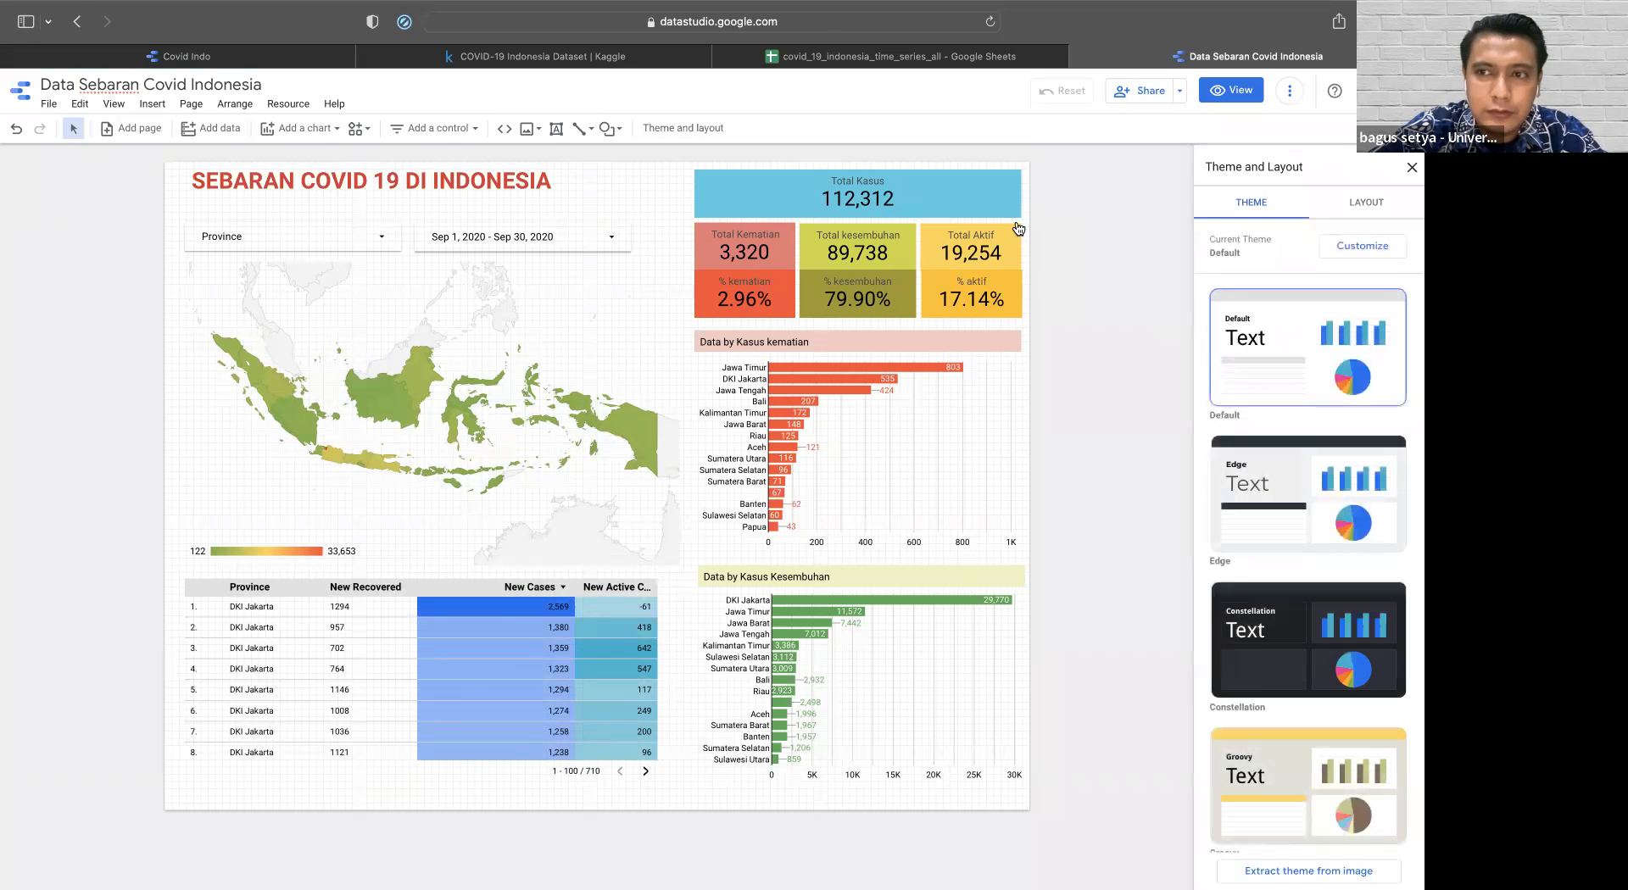
{"action": "left_click", "coordinate": [1398, 205]}
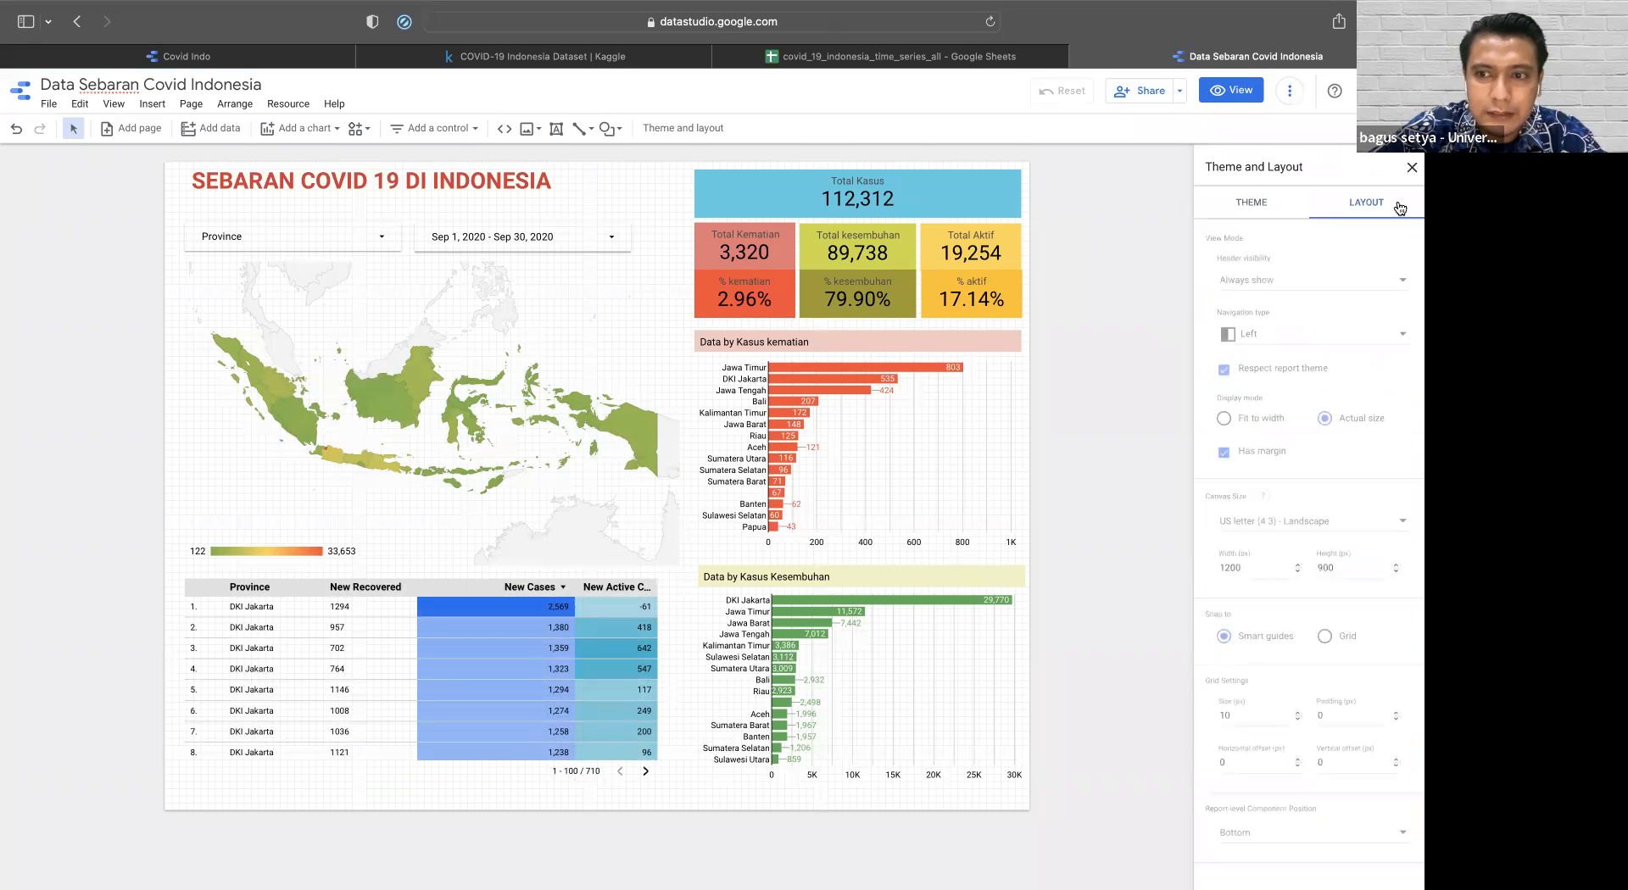
{"action": "left_click", "coordinate": [1321, 568]}
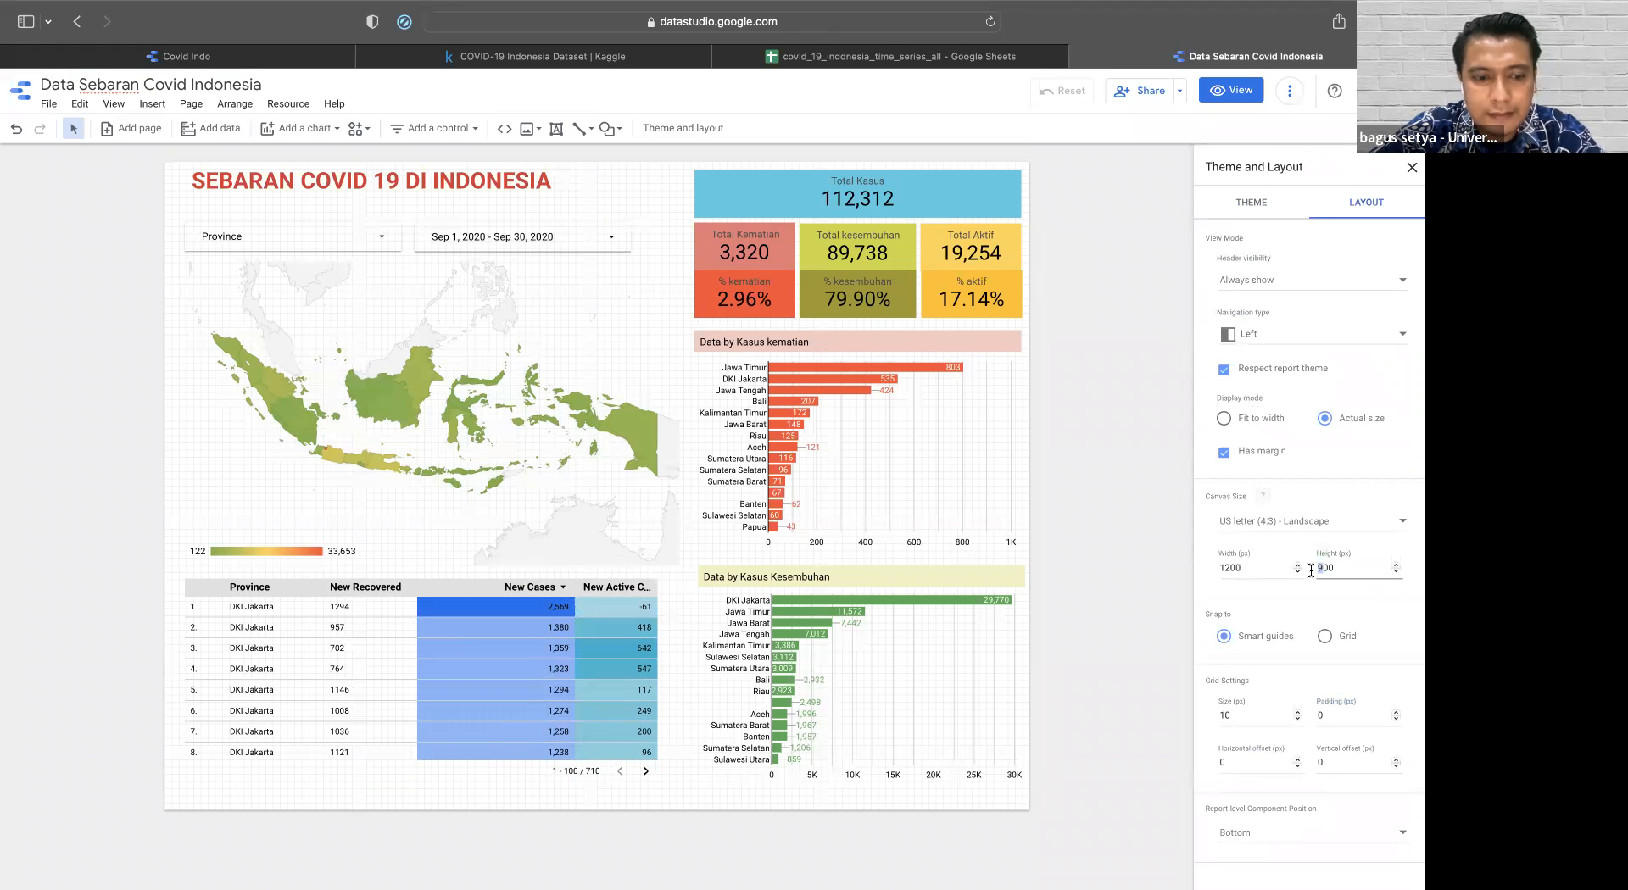
{"action": "type", "text": "1200"}
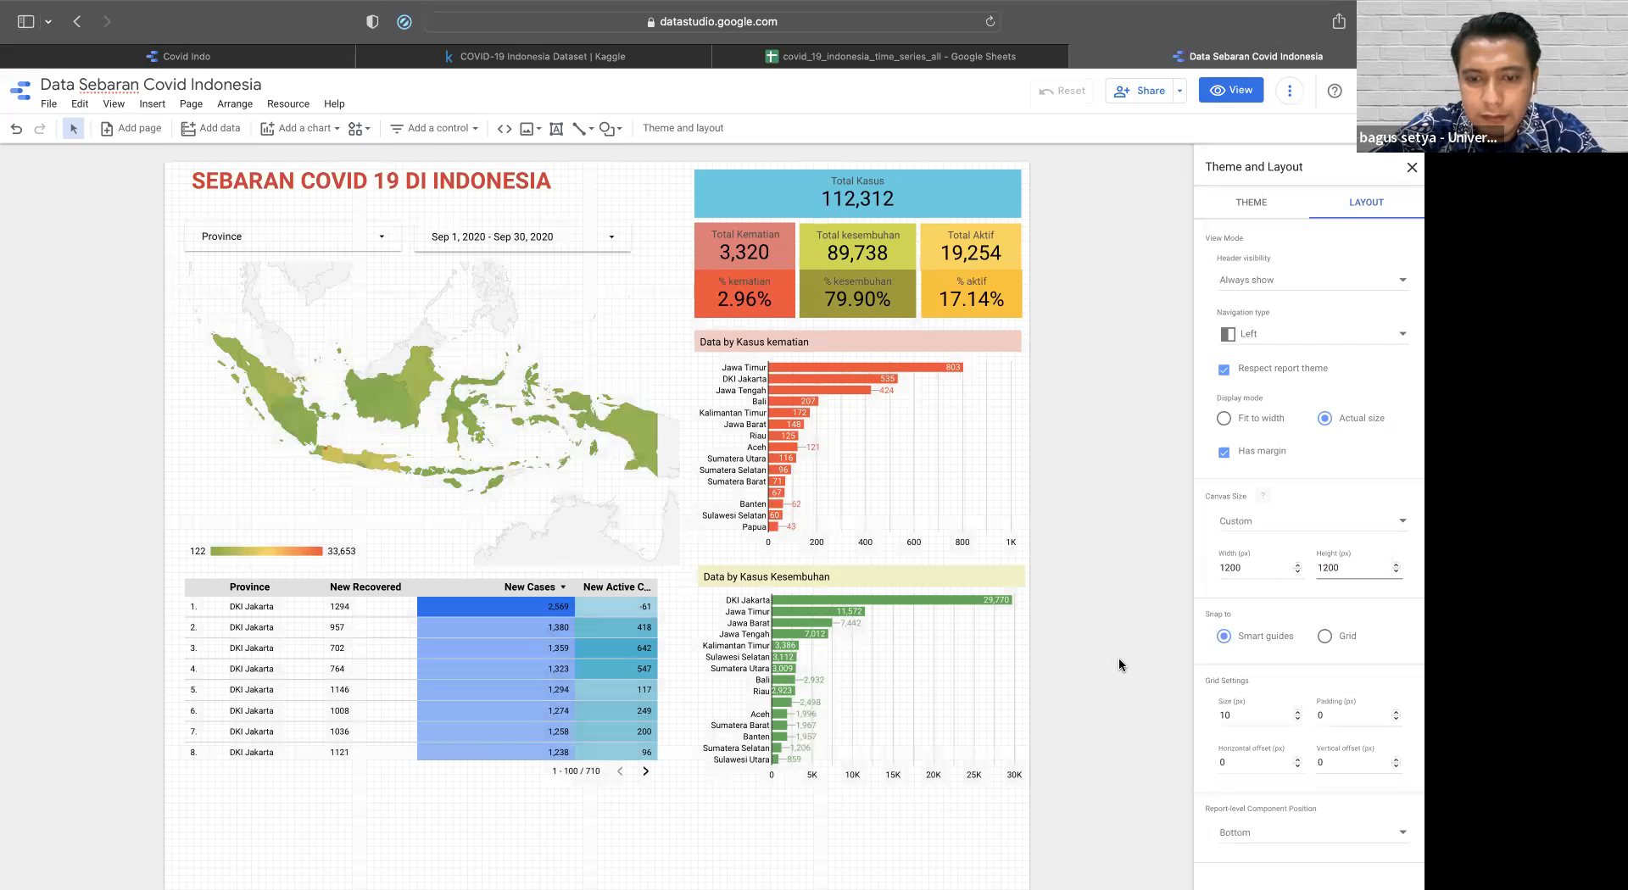
{"action": "scroll", "coordinate": [1118, 657], "scroll_direction": "down", "scroll_amount": 3}
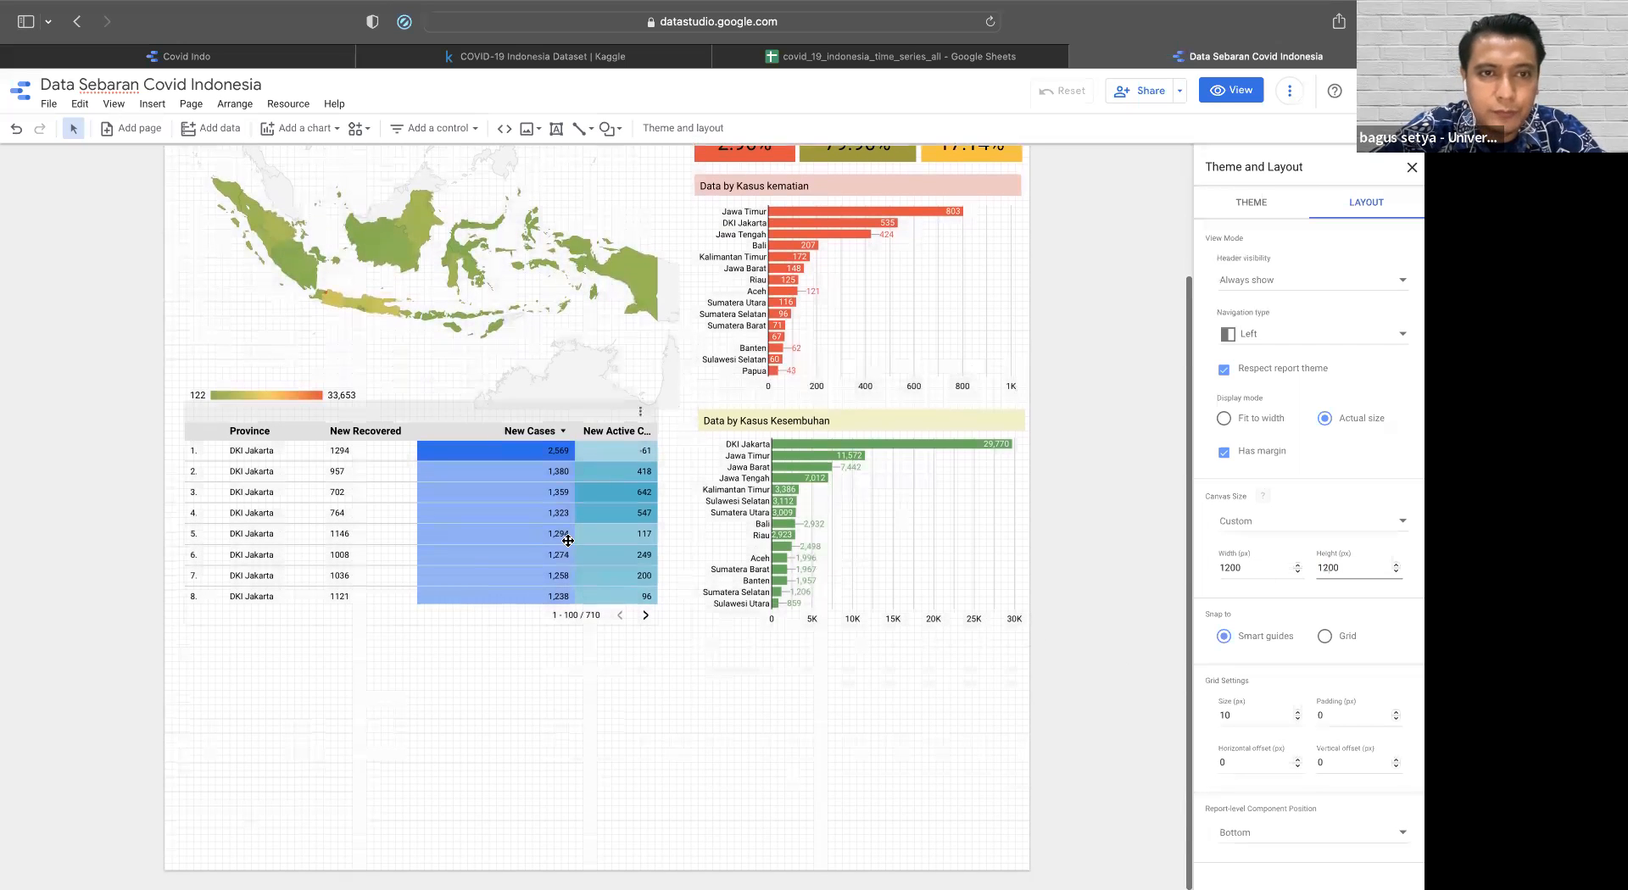
- Add a sparkline time series chart below the heatmap table and widen it to the right edge of the bar charts
{"action": "left_click", "coordinate": [373, 146]}
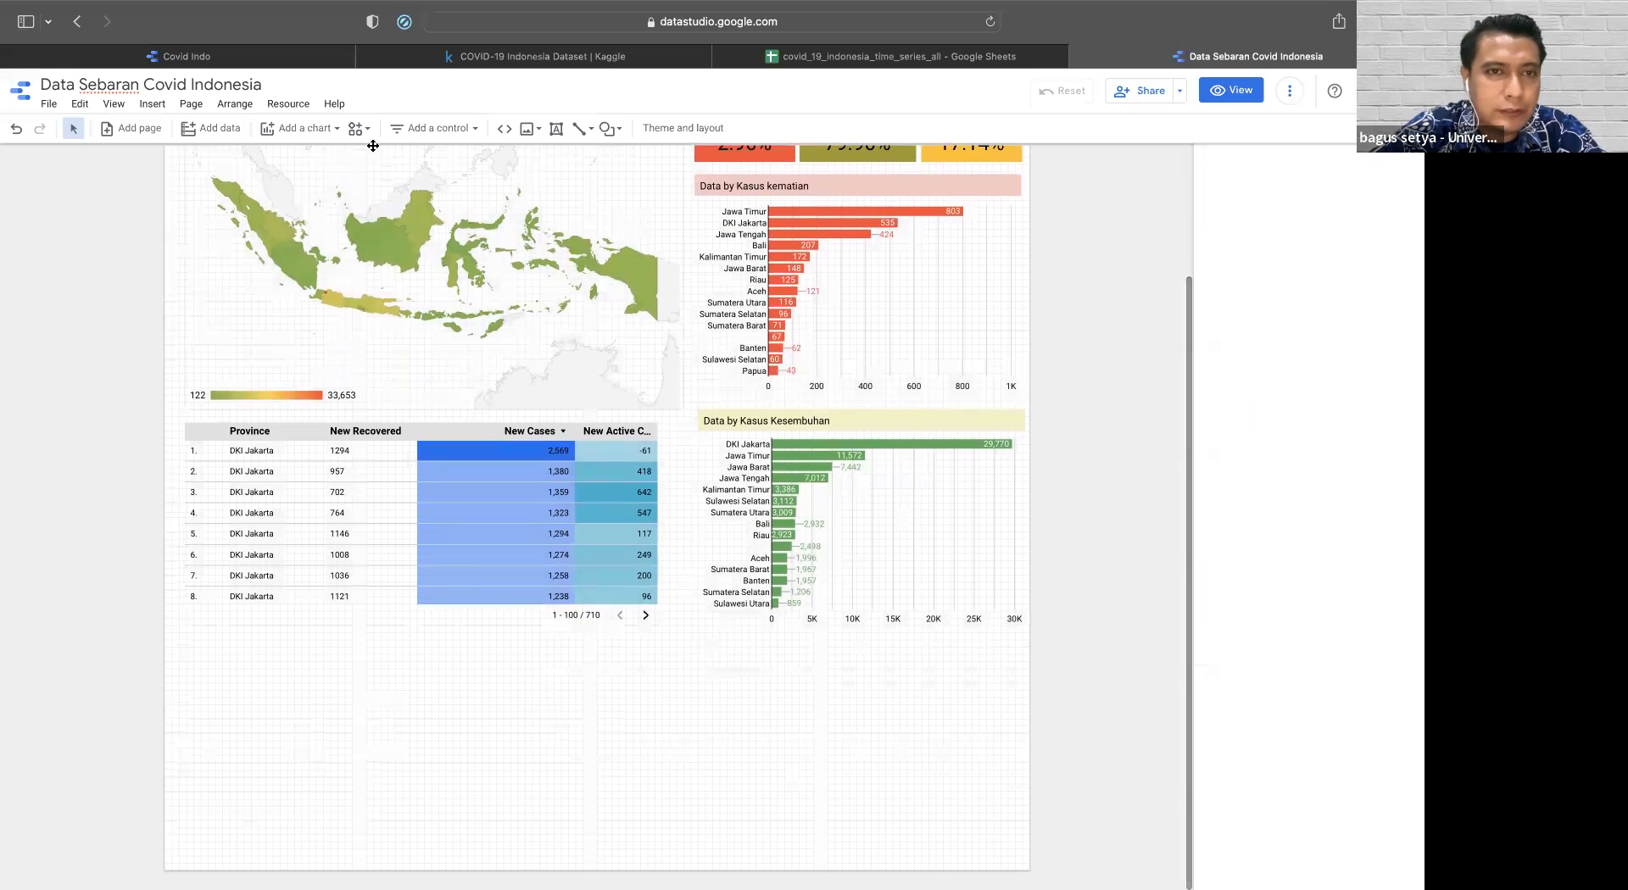
{"action": "left_click", "coordinate": [311, 134]}
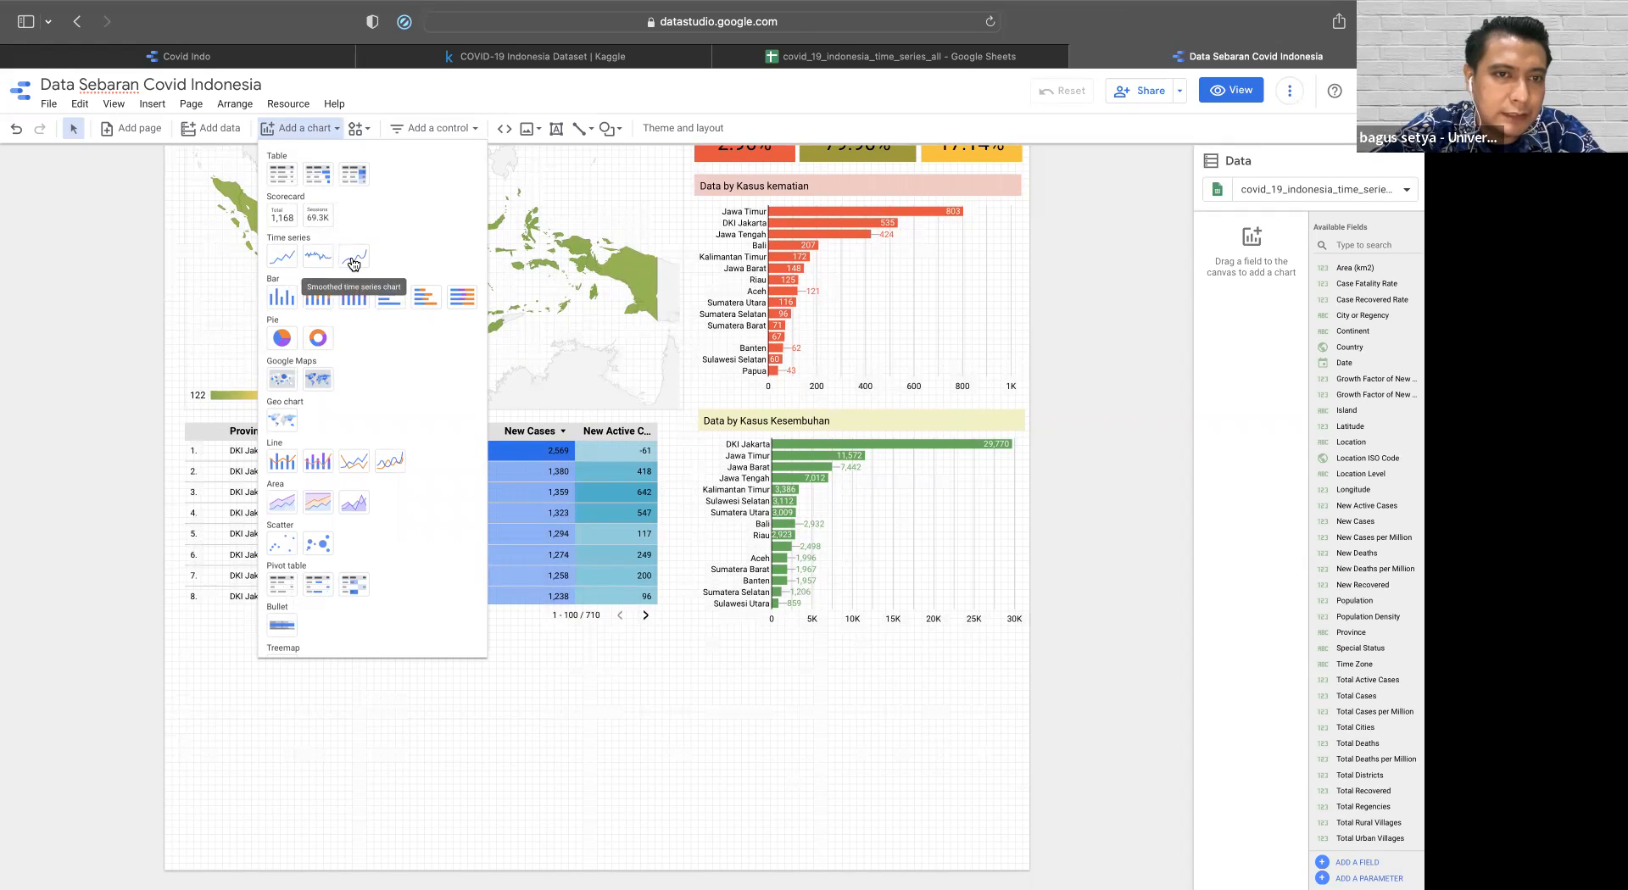
{"action": "left_click", "coordinate": [321, 270]}
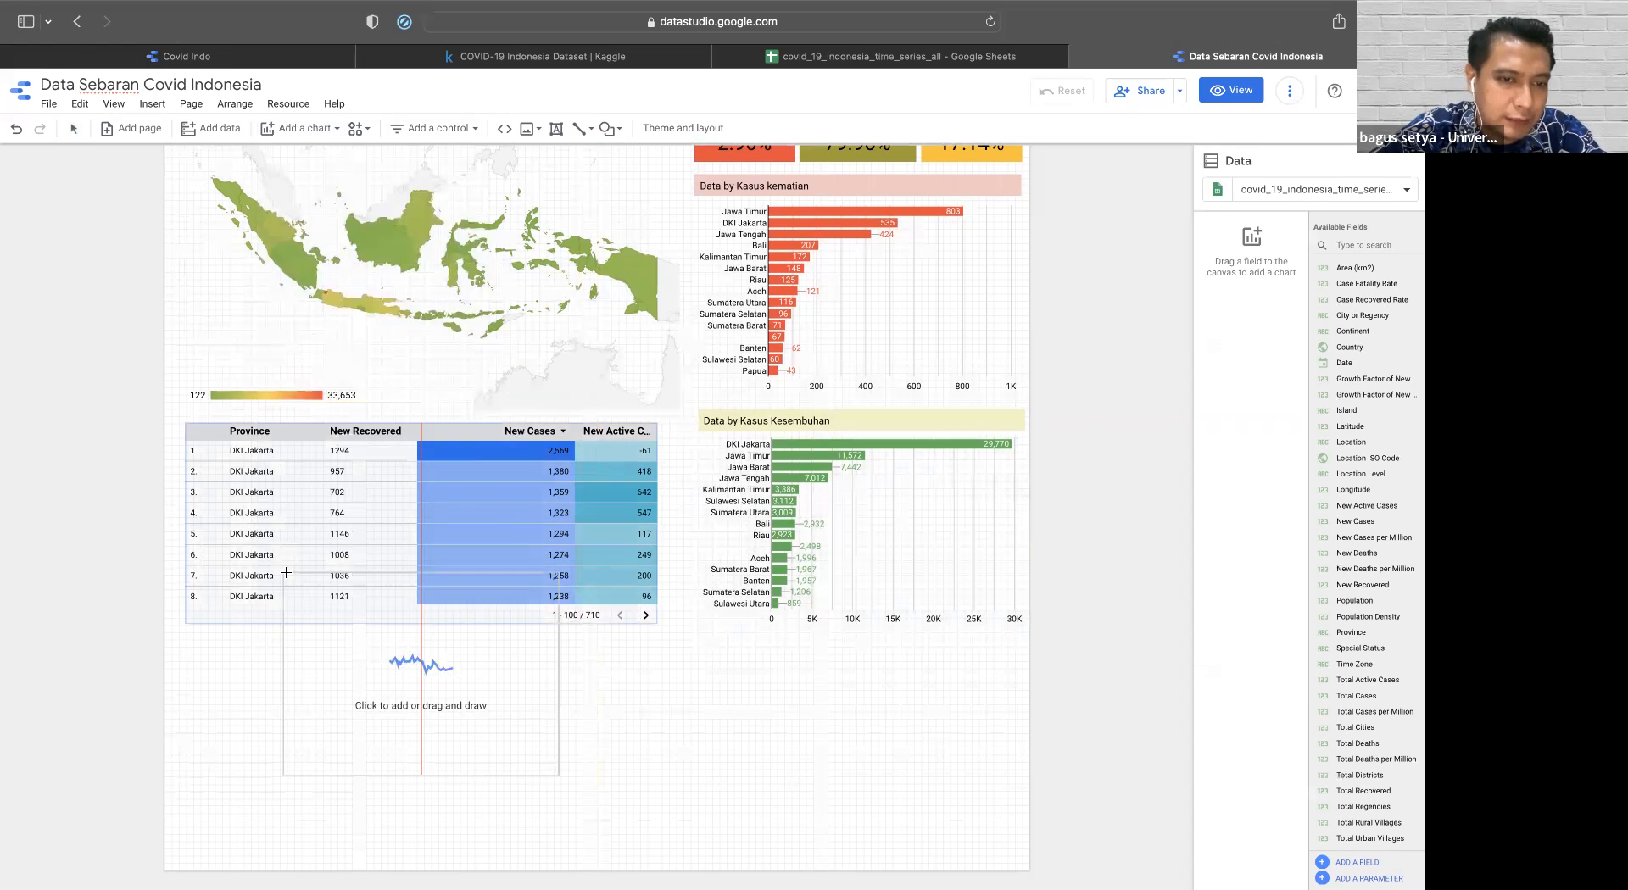
{"action": "left_click", "coordinate": [189, 640]}
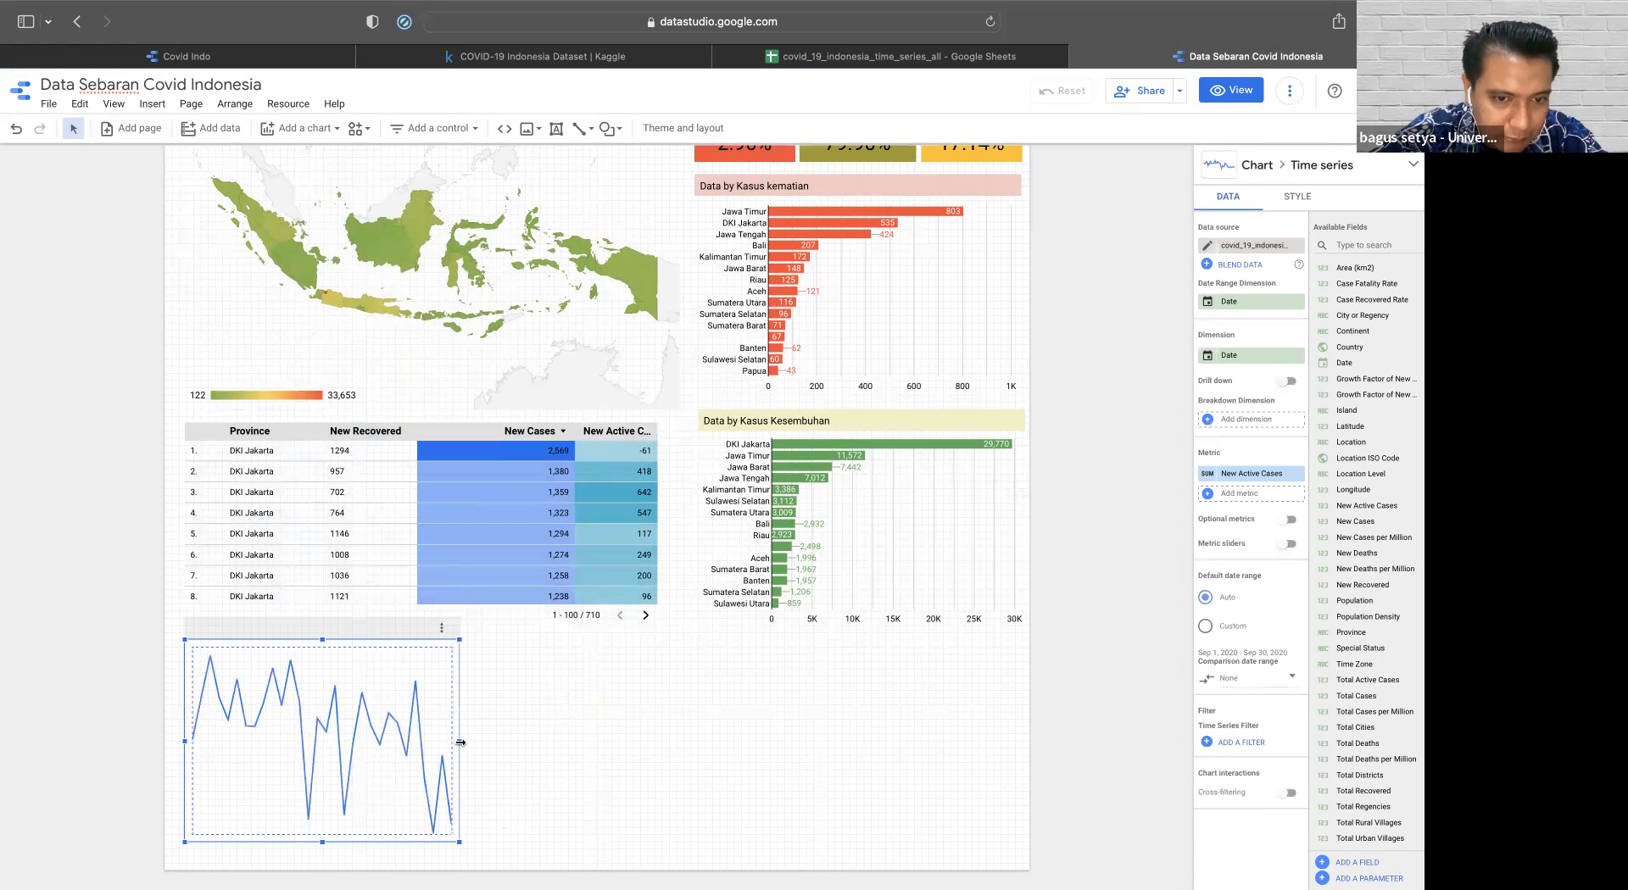
{"action": "left_click_drag", "start_coordinate": [461, 742], "coordinate": [1022, 770]}
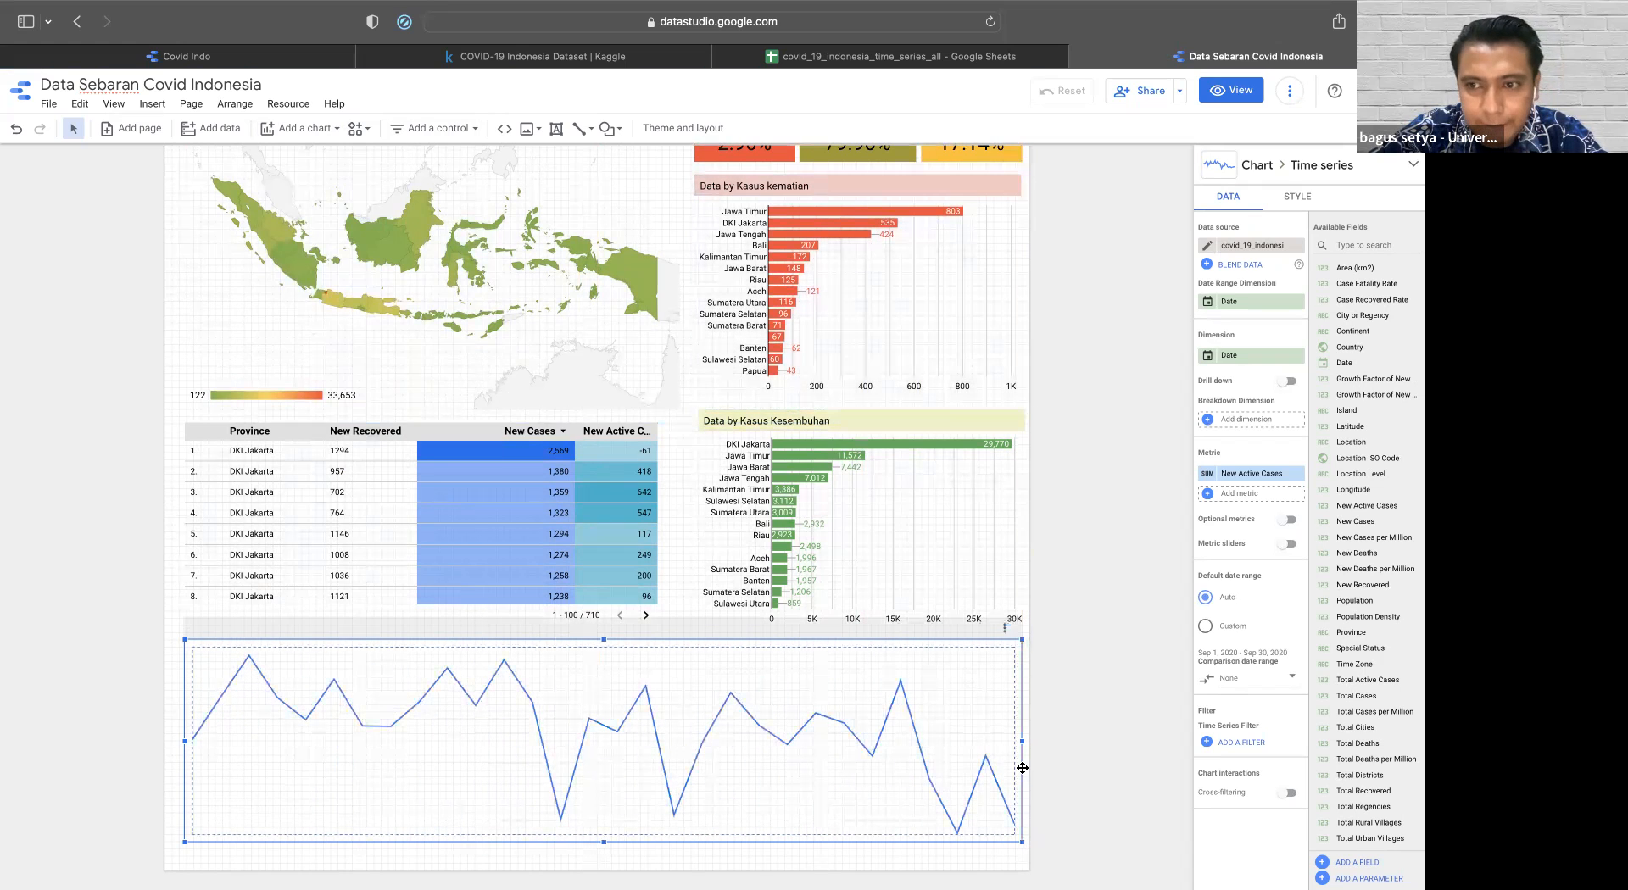
- Set the sparkline's metric to New Cases and show its data labels
{"action": "left_click", "coordinate": [1266, 479]}
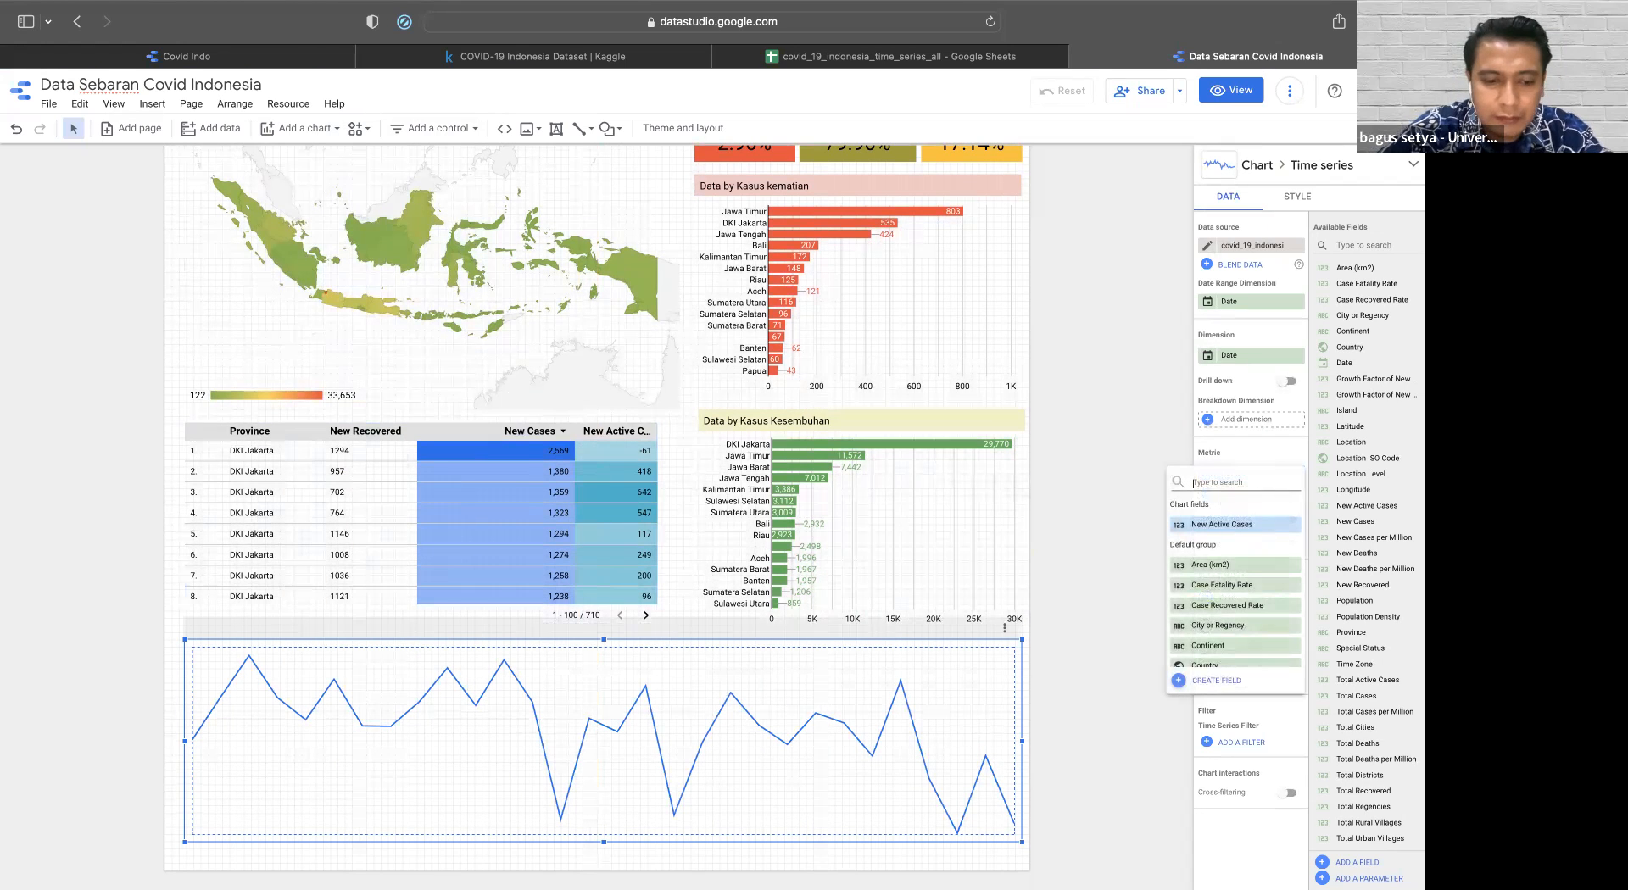
{"action": "type", "text": "new"}
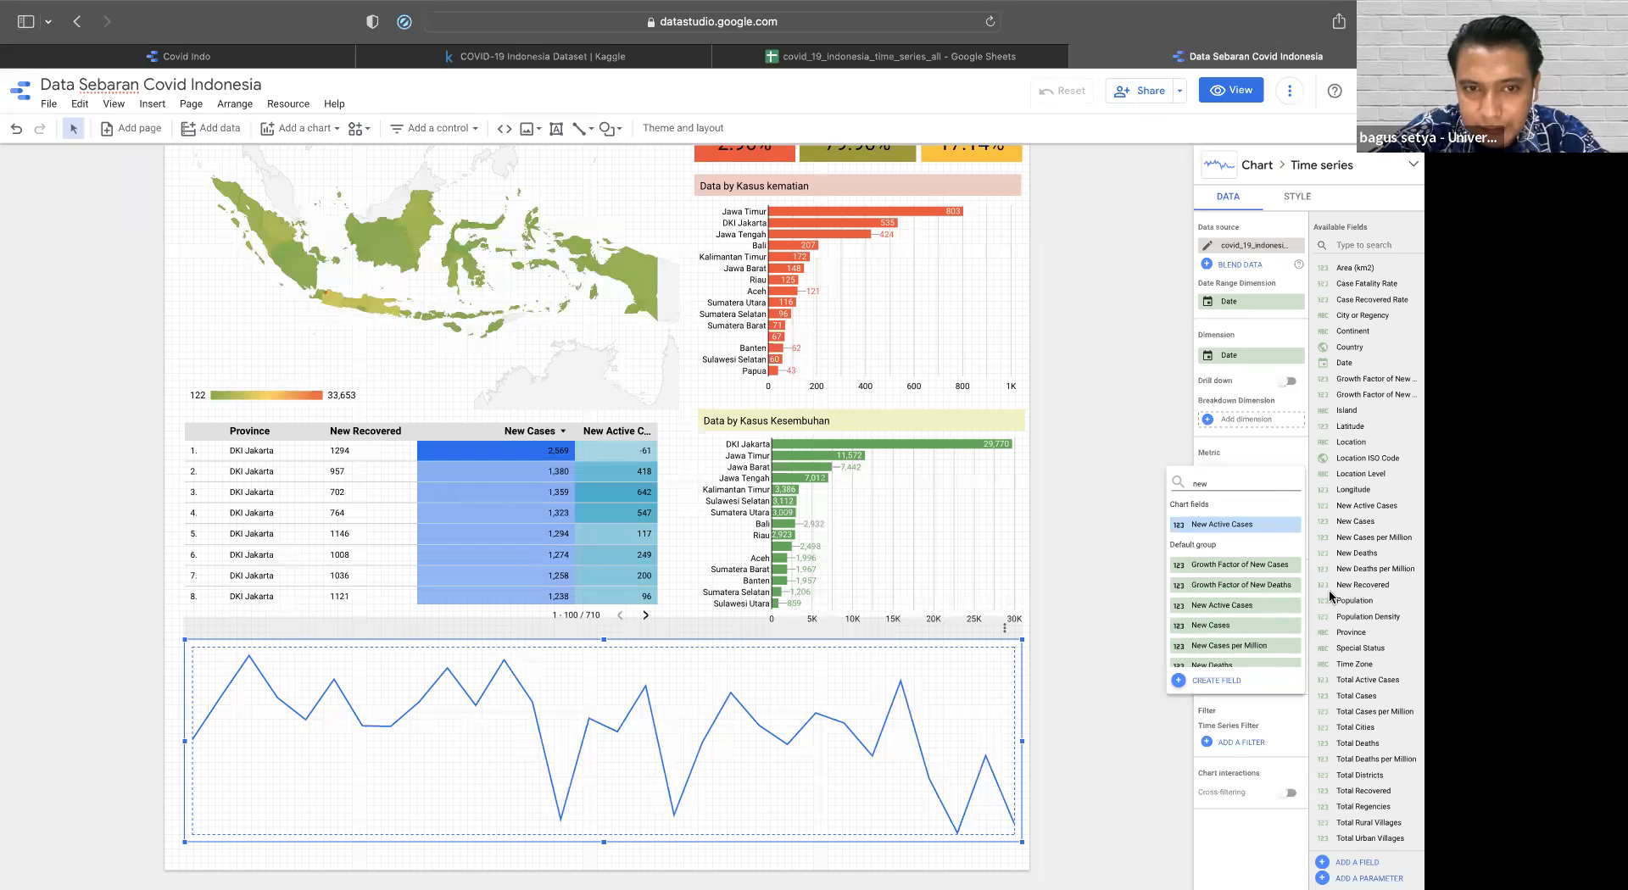
{"action": "left_click", "coordinate": [1223, 626]}
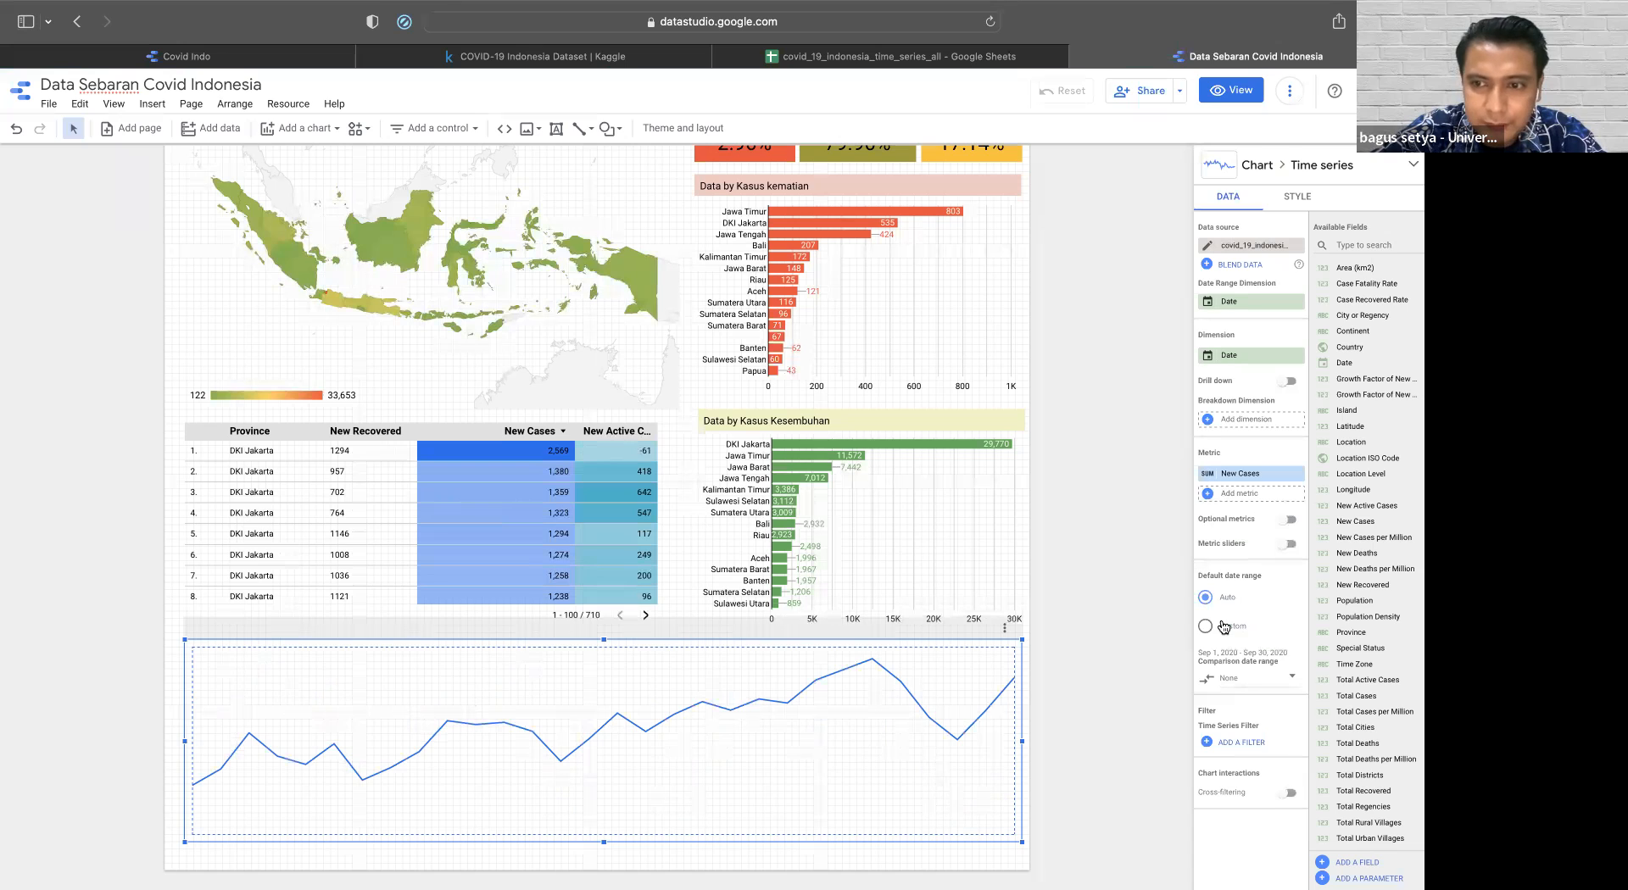
{"action": "left_click", "coordinate": [1310, 200]}
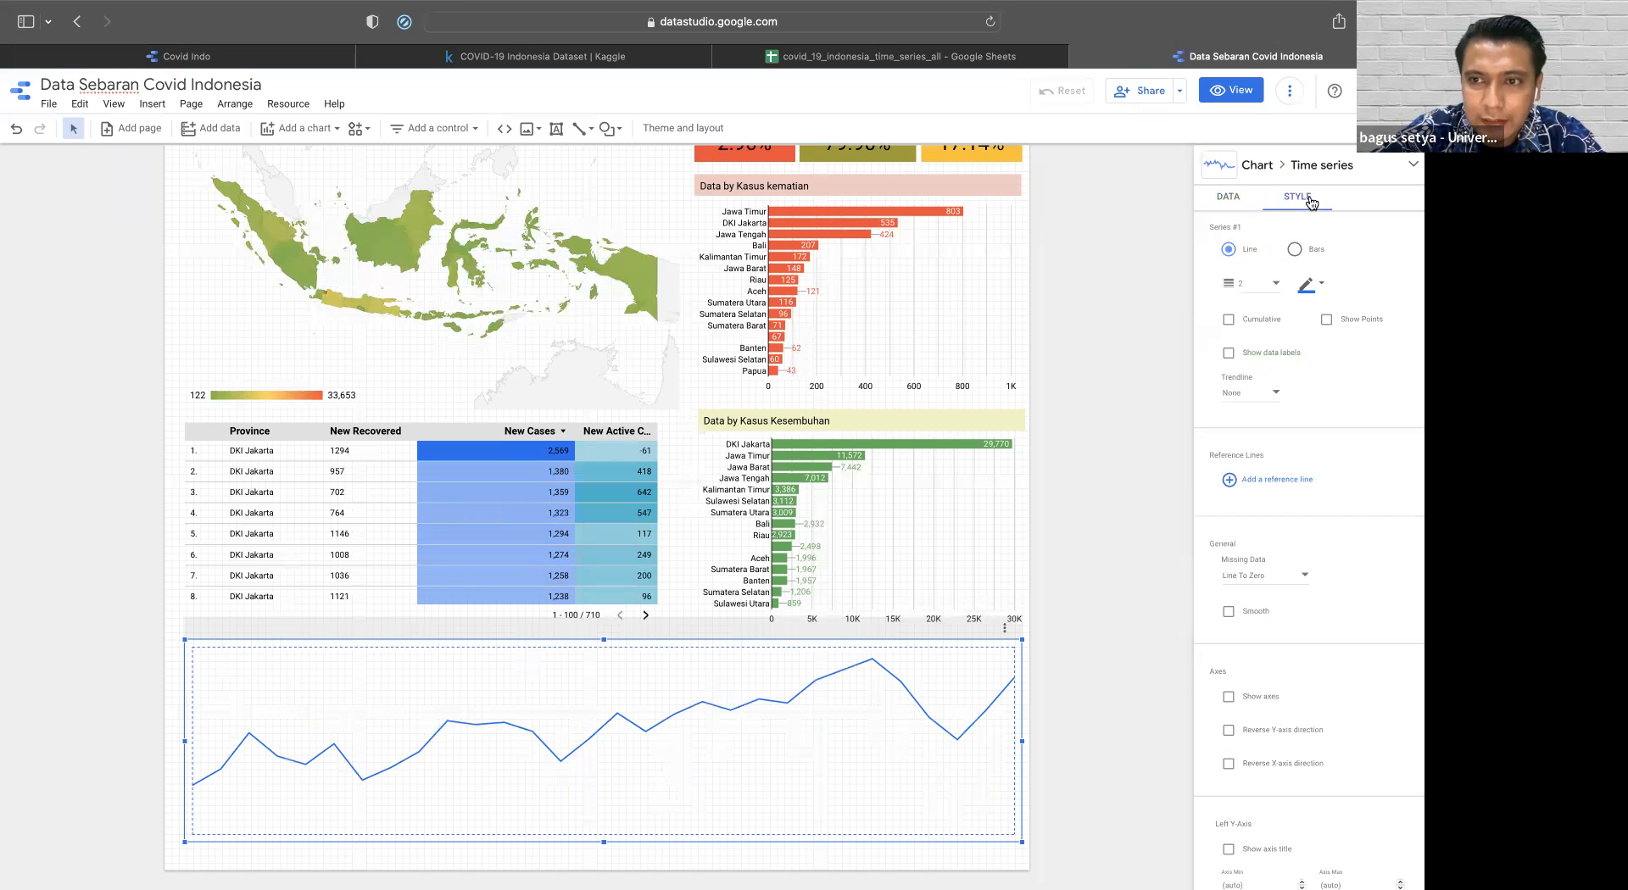
{"action": "left_click", "coordinate": [1262, 362]}
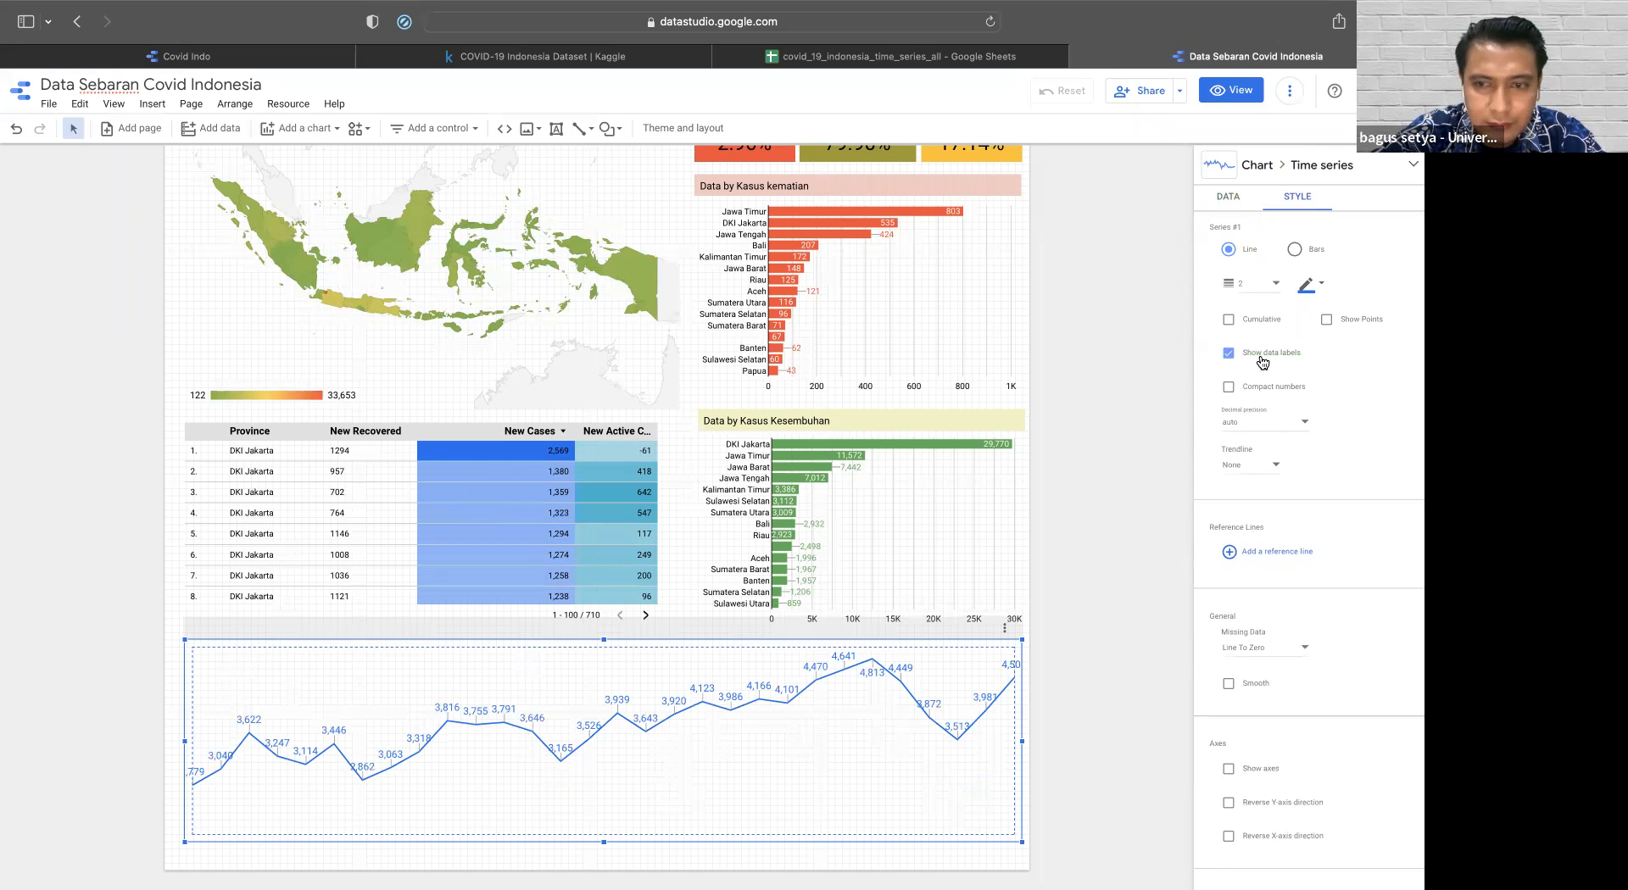
{"action": "left_click", "coordinate": [1228, 197]}
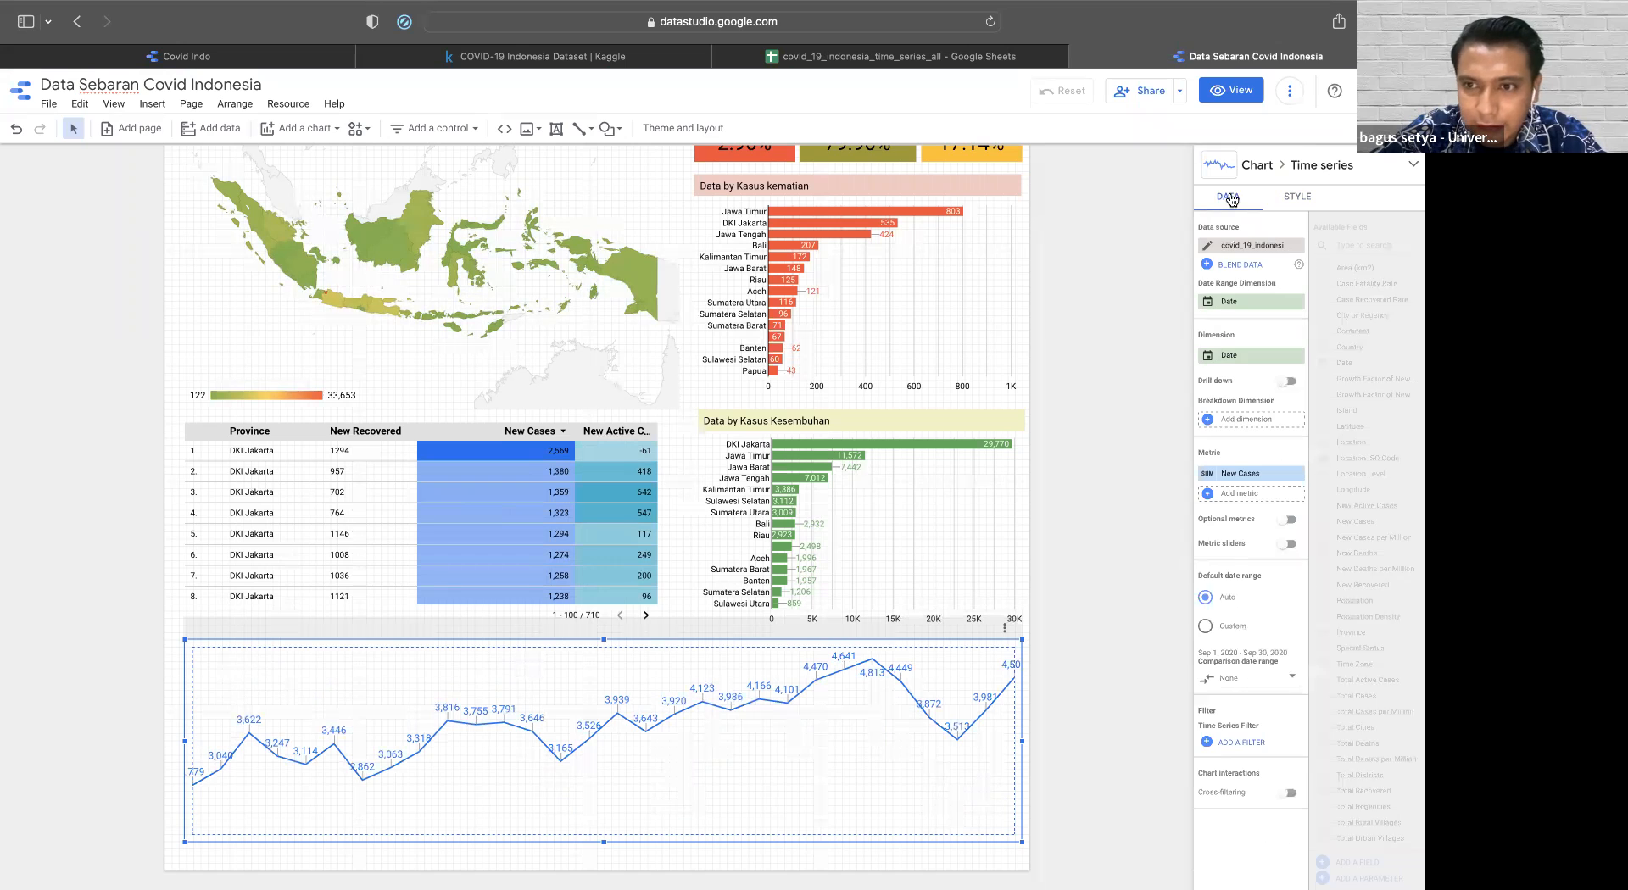
{"action": "left_click", "coordinate": [1235, 361]}
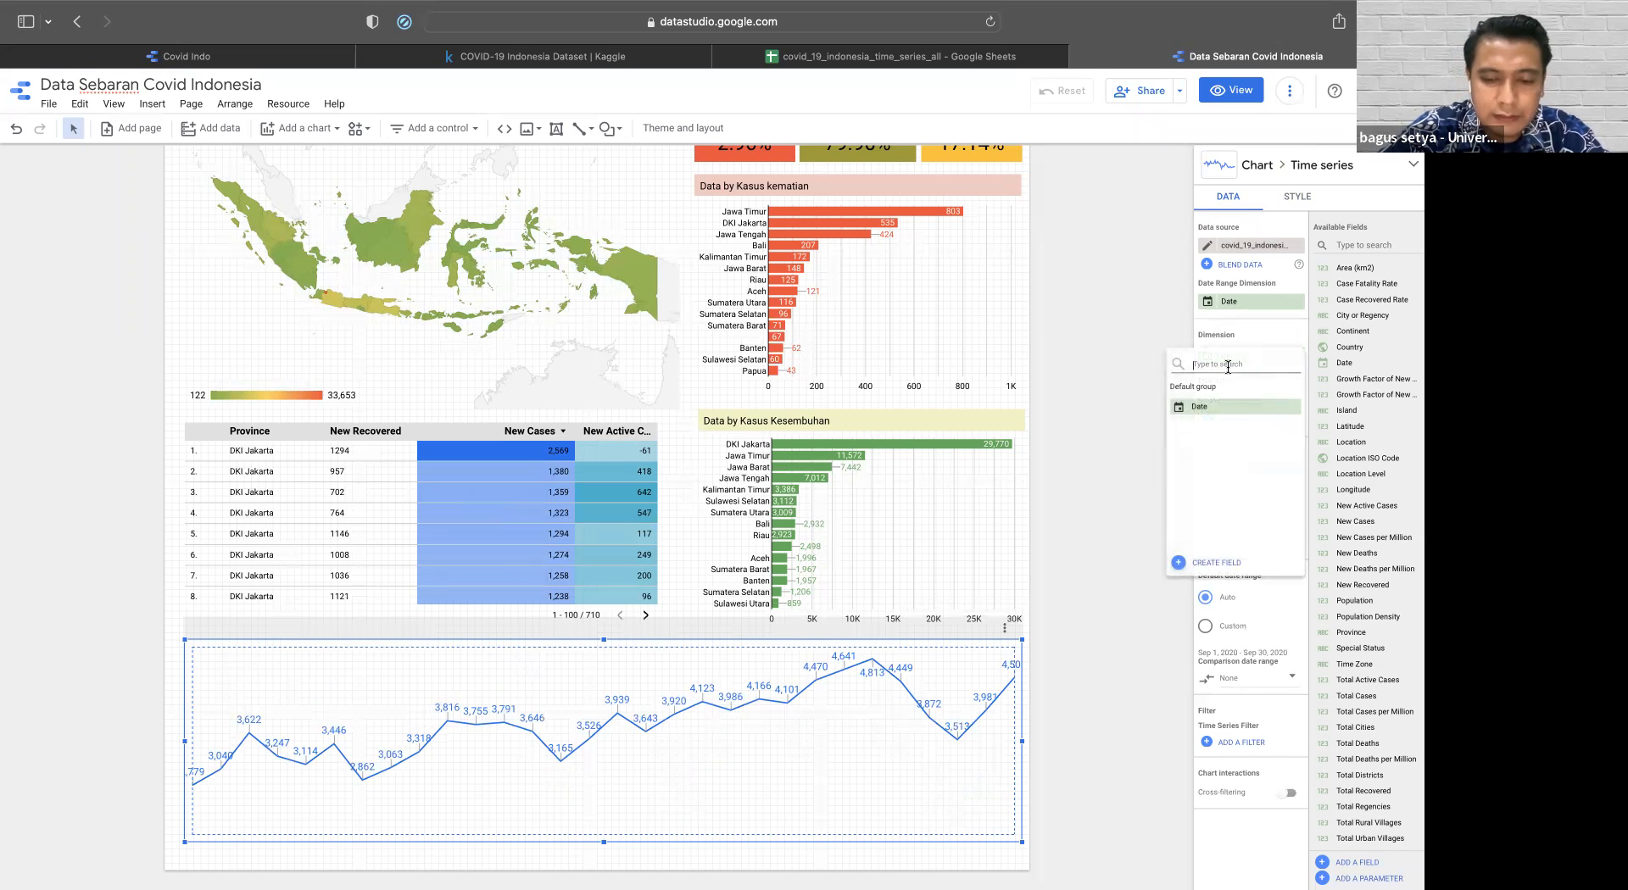
{"action": "type", "text": "pro"}
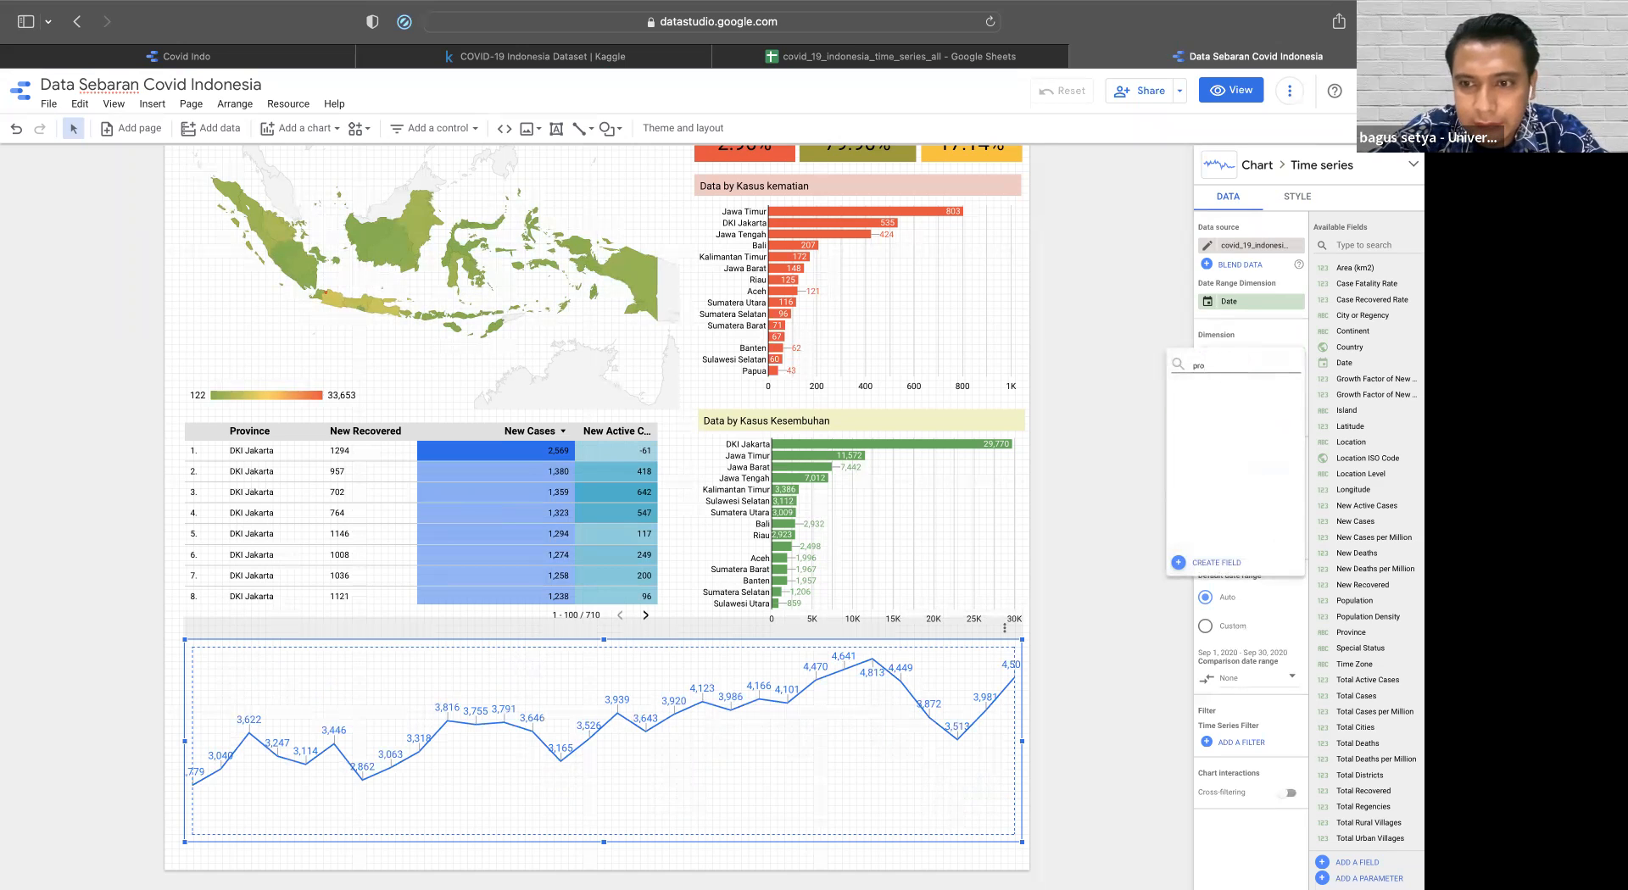
{"action": "key", "text": "BackSpace"}
{"action": "key", "text": "BackSpace"}
{"action": "key", "text": "BackSpace"}
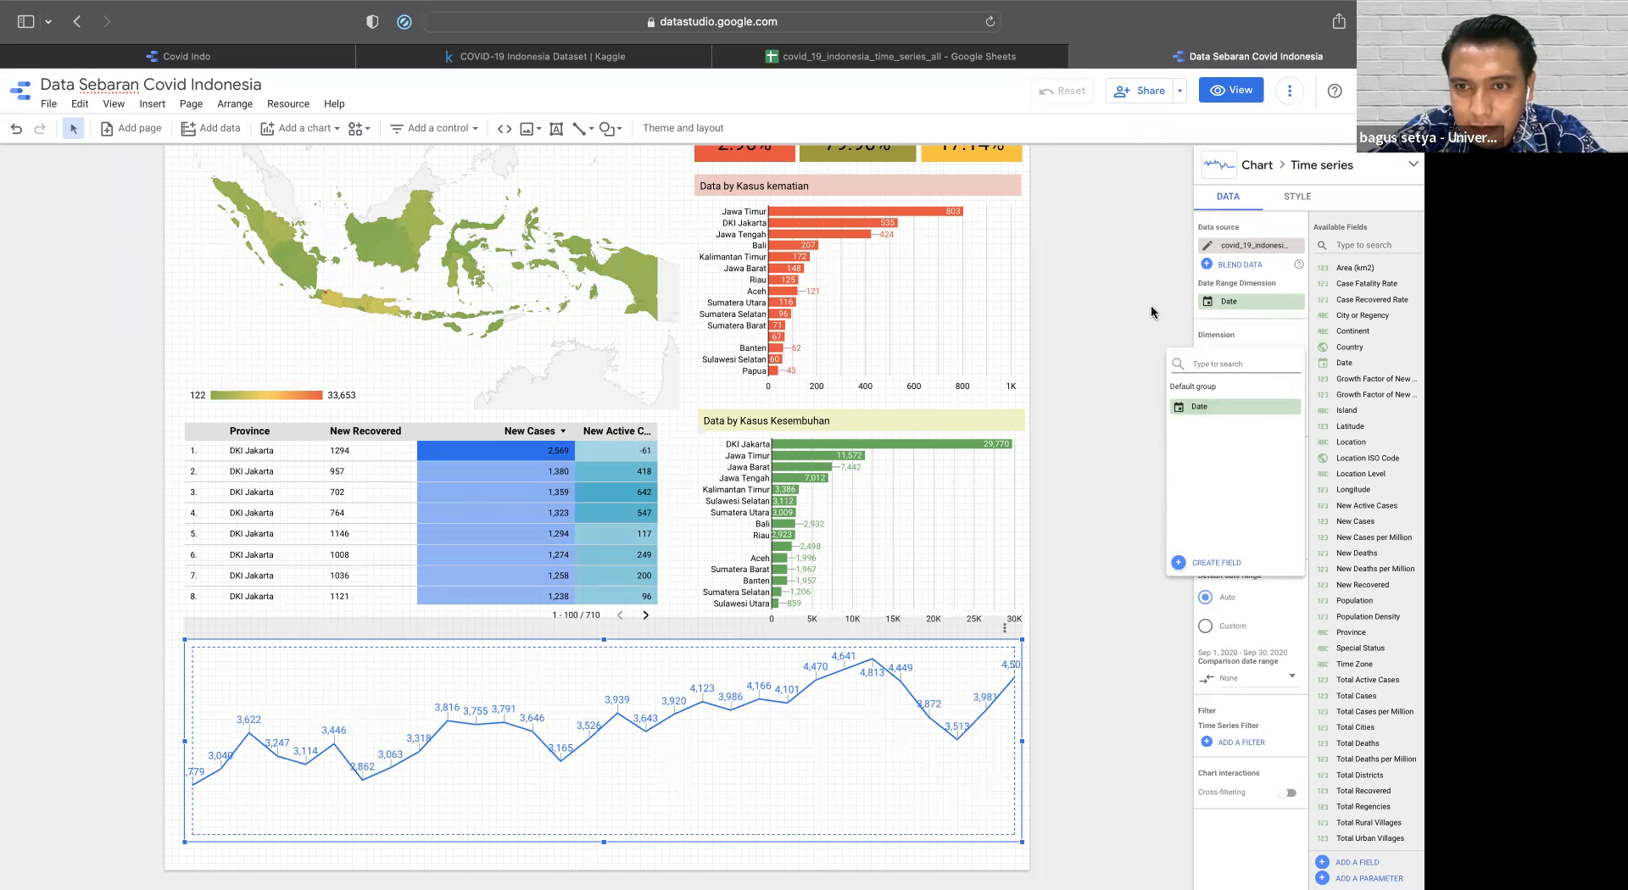
{"action": "left_click", "coordinate": [1151, 304]}
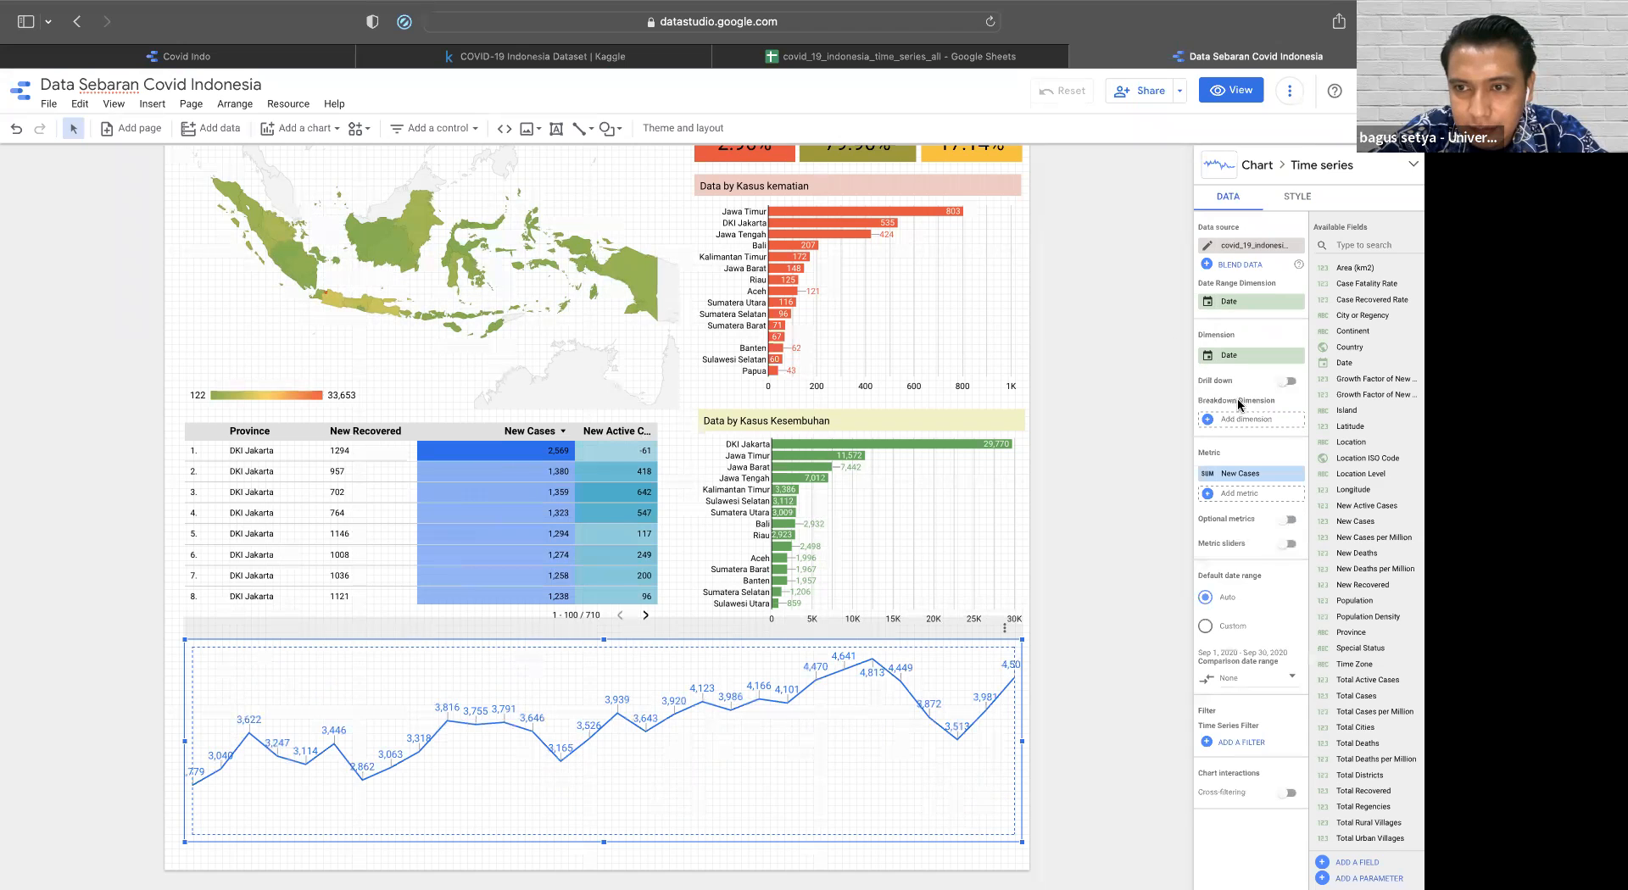
- Try Province as the sparkline's breakdown dimension, remove it, and delete the sparkline from the report
{"action": "left_click", "coordinate": [1255, 419]}
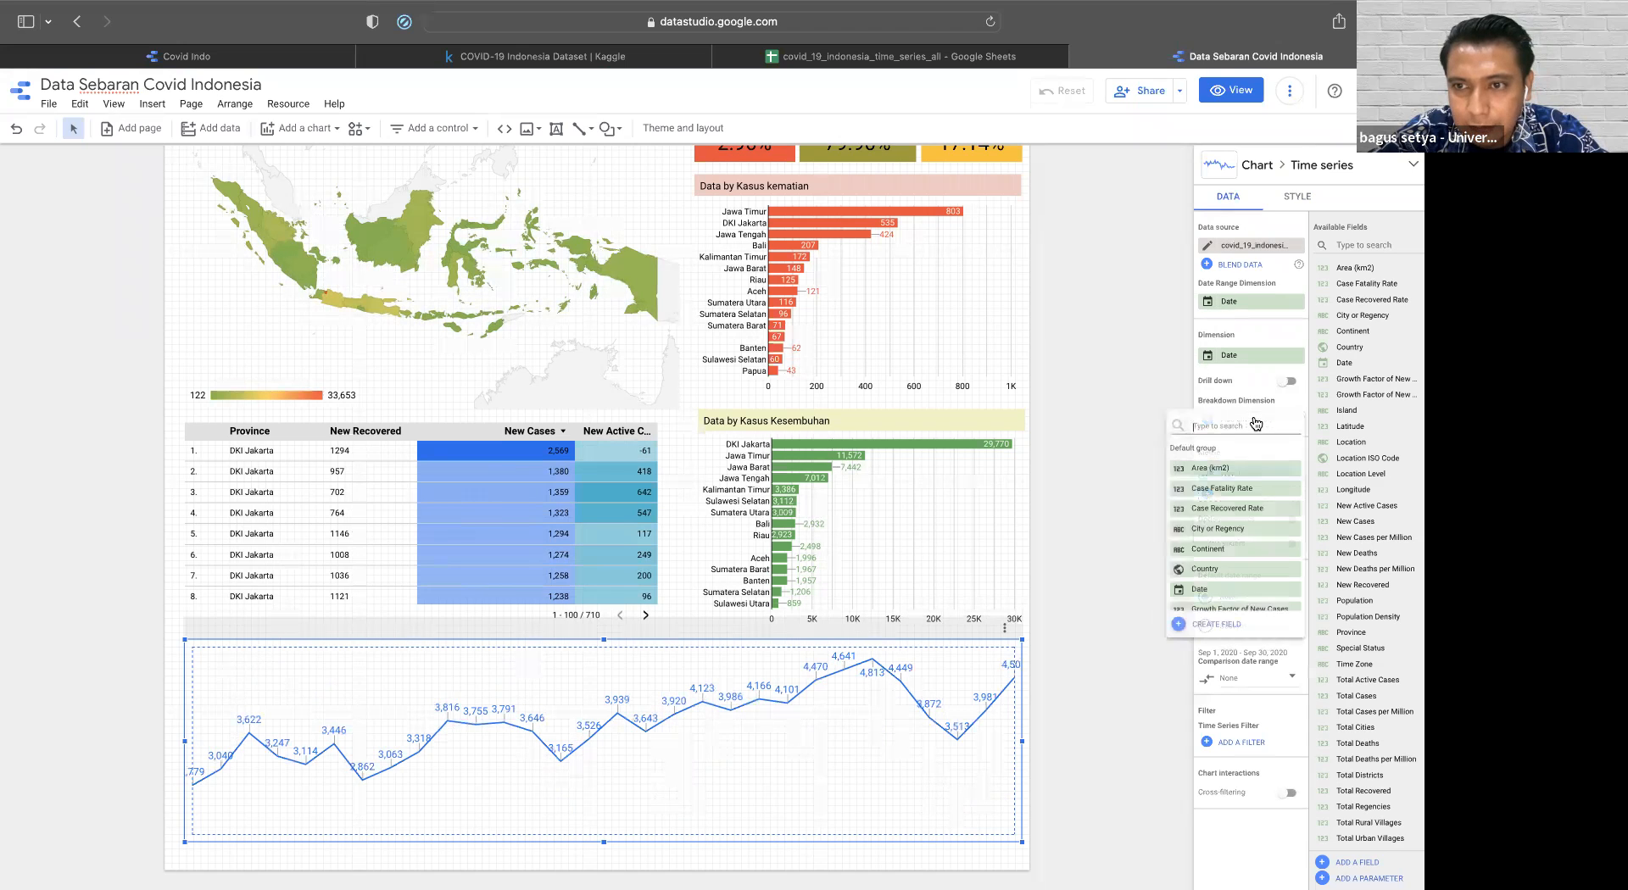
{"action": "type", "text": "pro"}
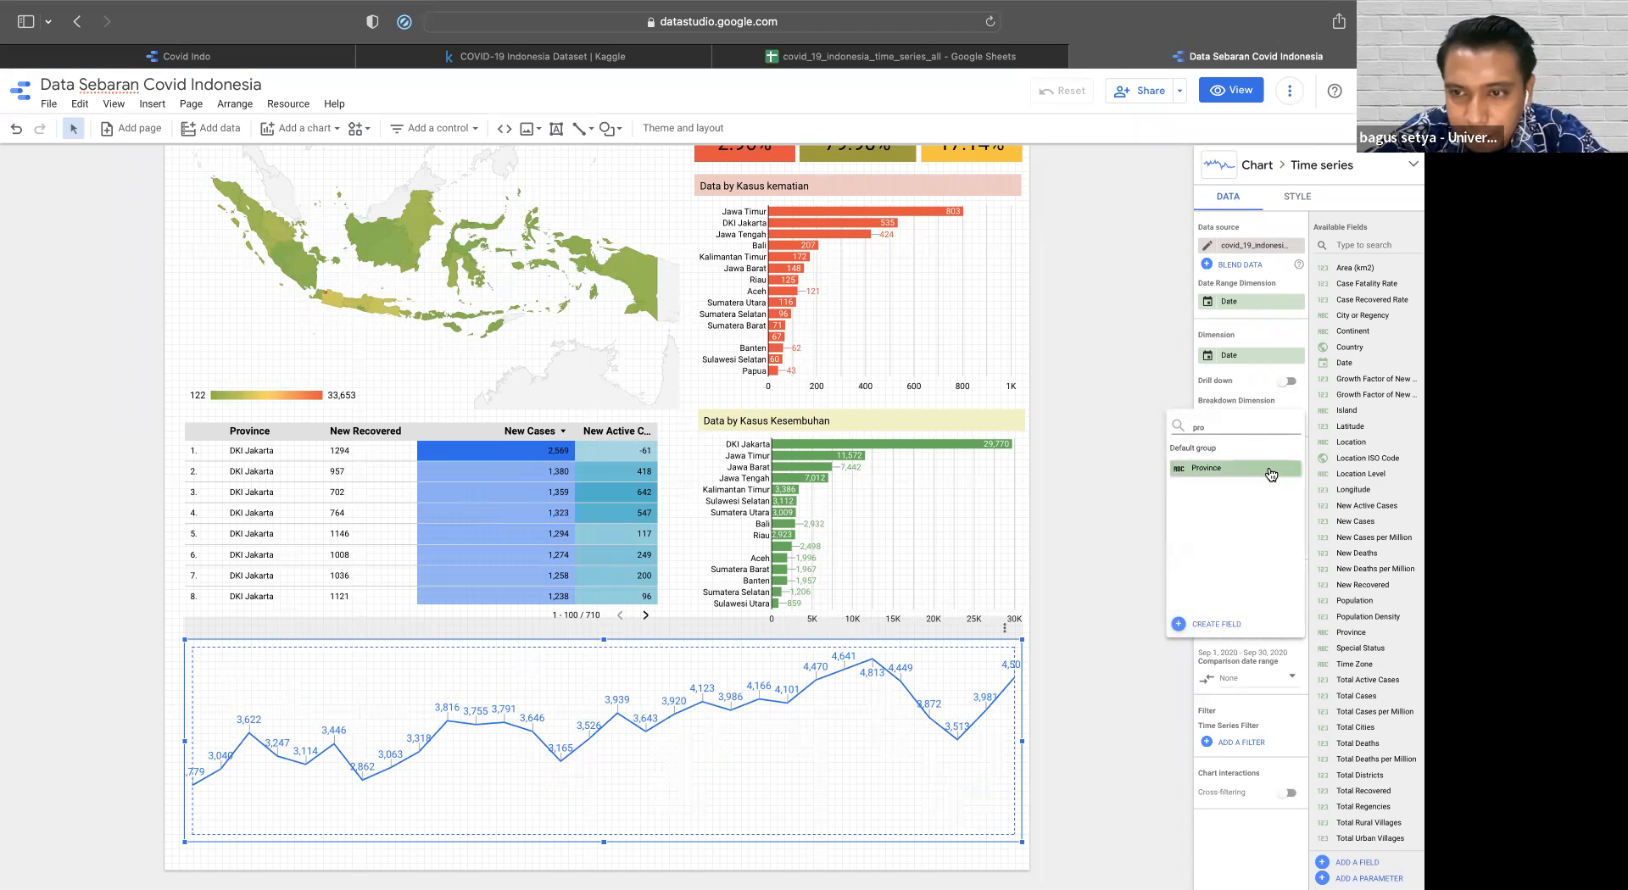
{"action": "left_click", "coordinate": [1271, 476]}
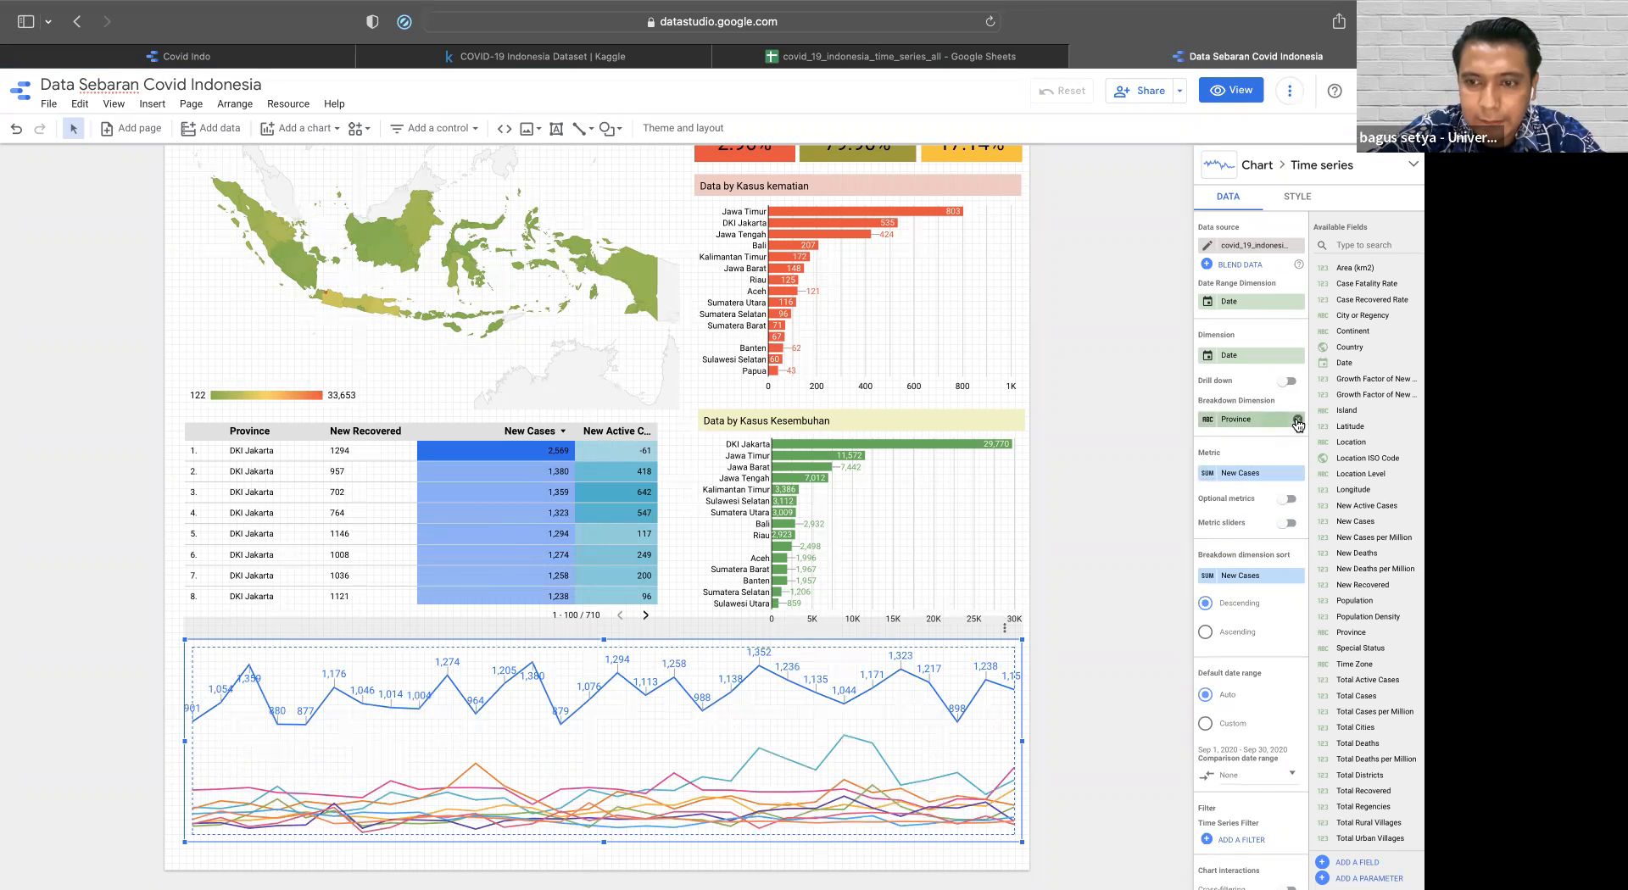
{"action": "left_click", "coordinate": [1297, 421]}
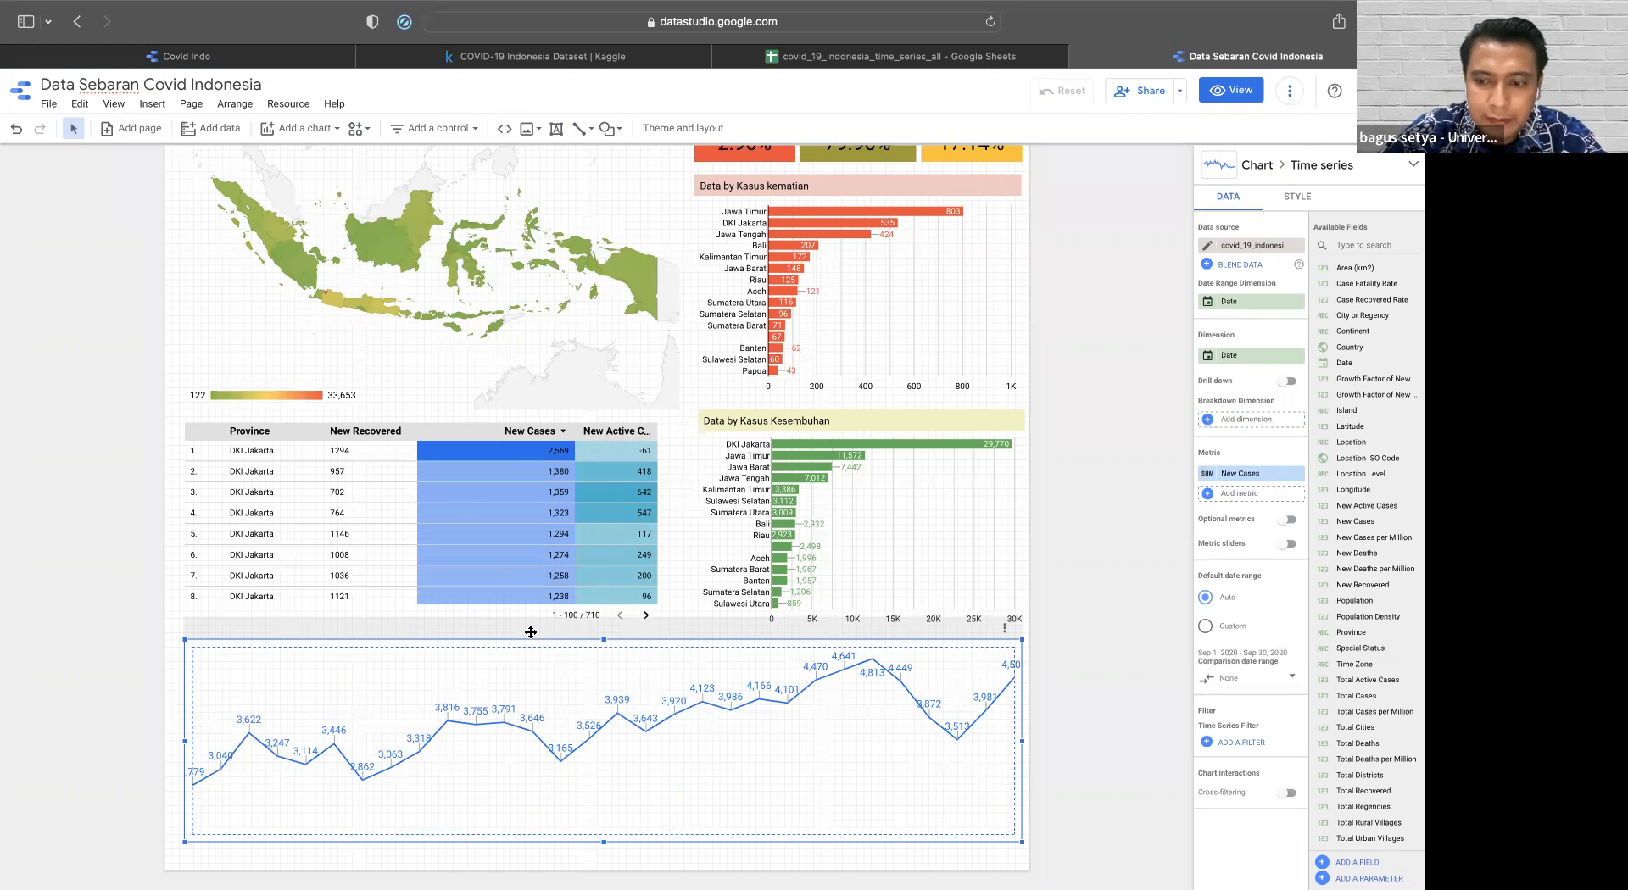
{"action": "key", "text": "Delete"}
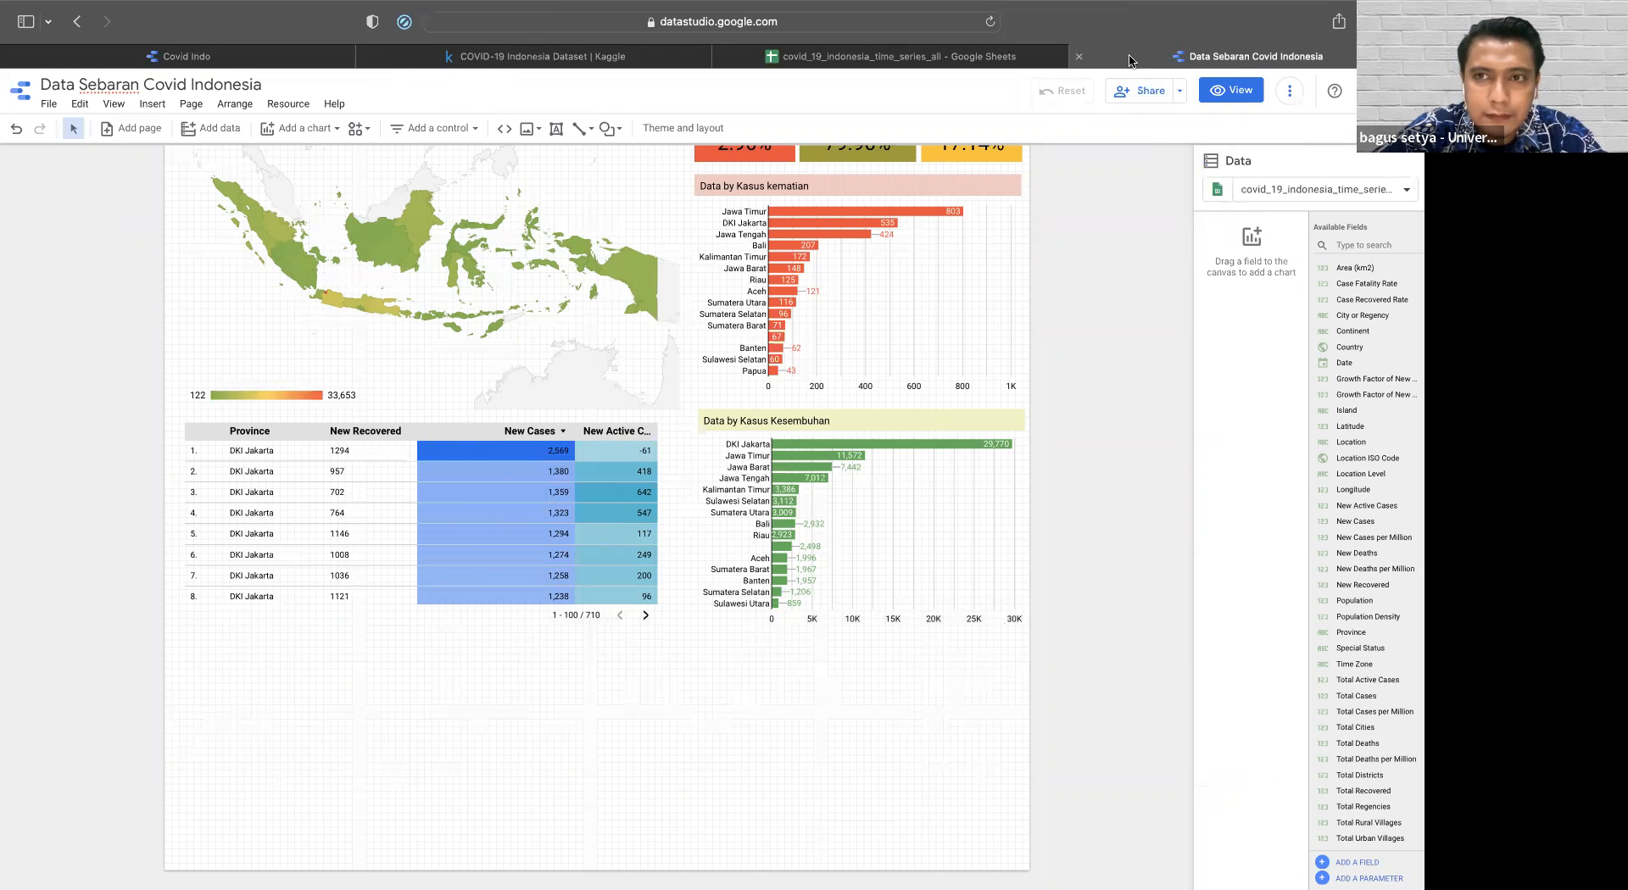
- Add a standard time series chart below the heatmap table and stretch it to the right edge of the bar charts
{"action": "left_click", "coordinate": [307, 130]}
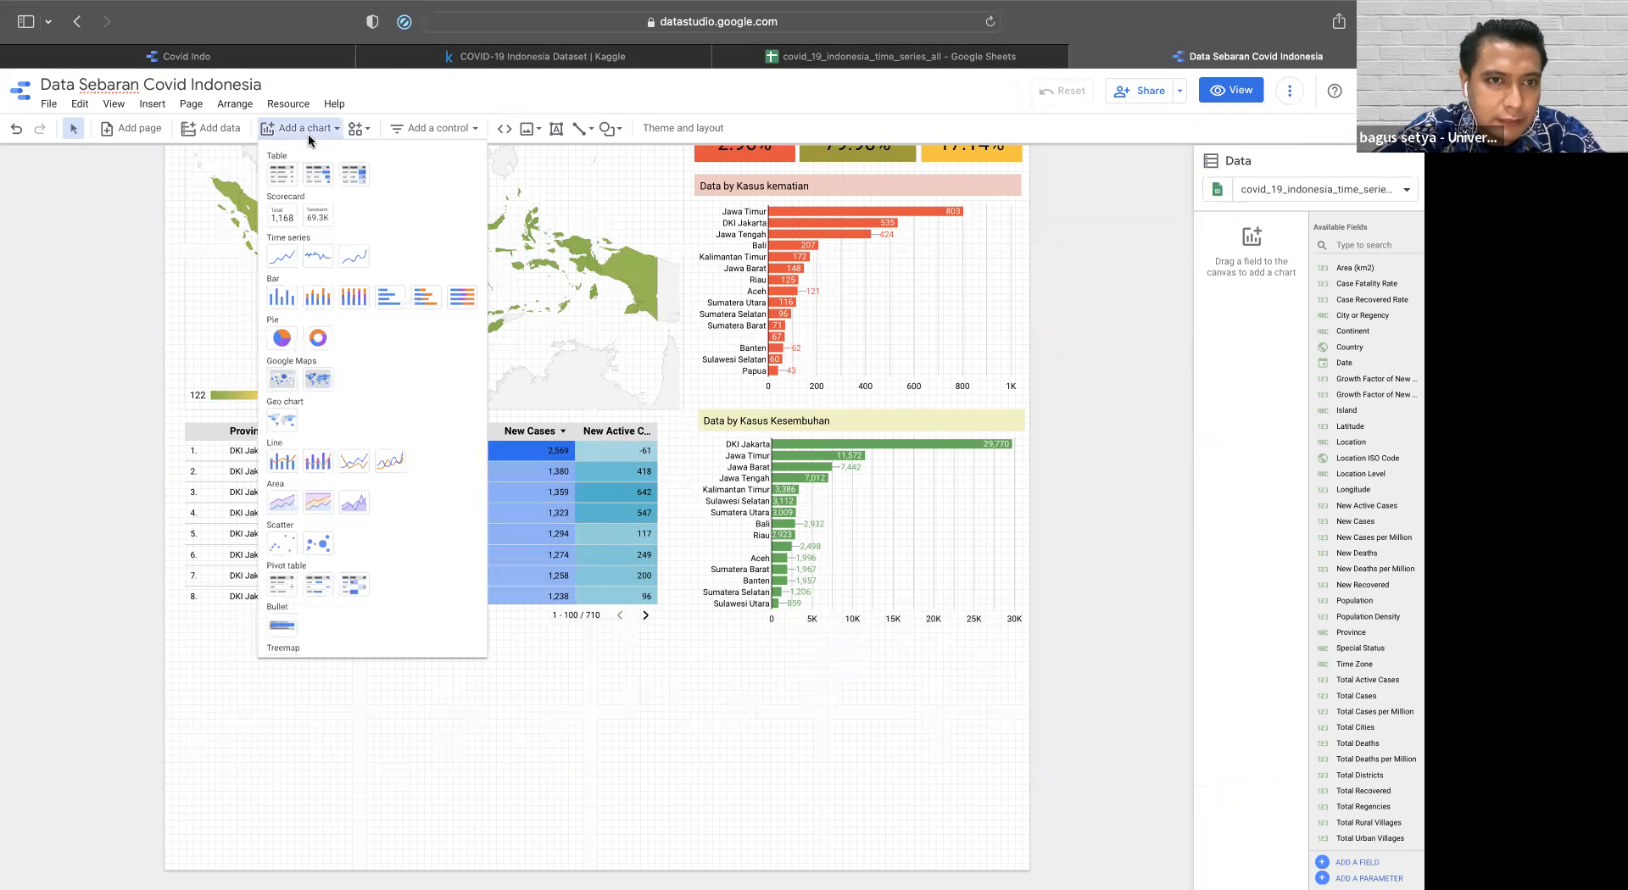
{"action": "left_click", "coordinate": [282, 255]}
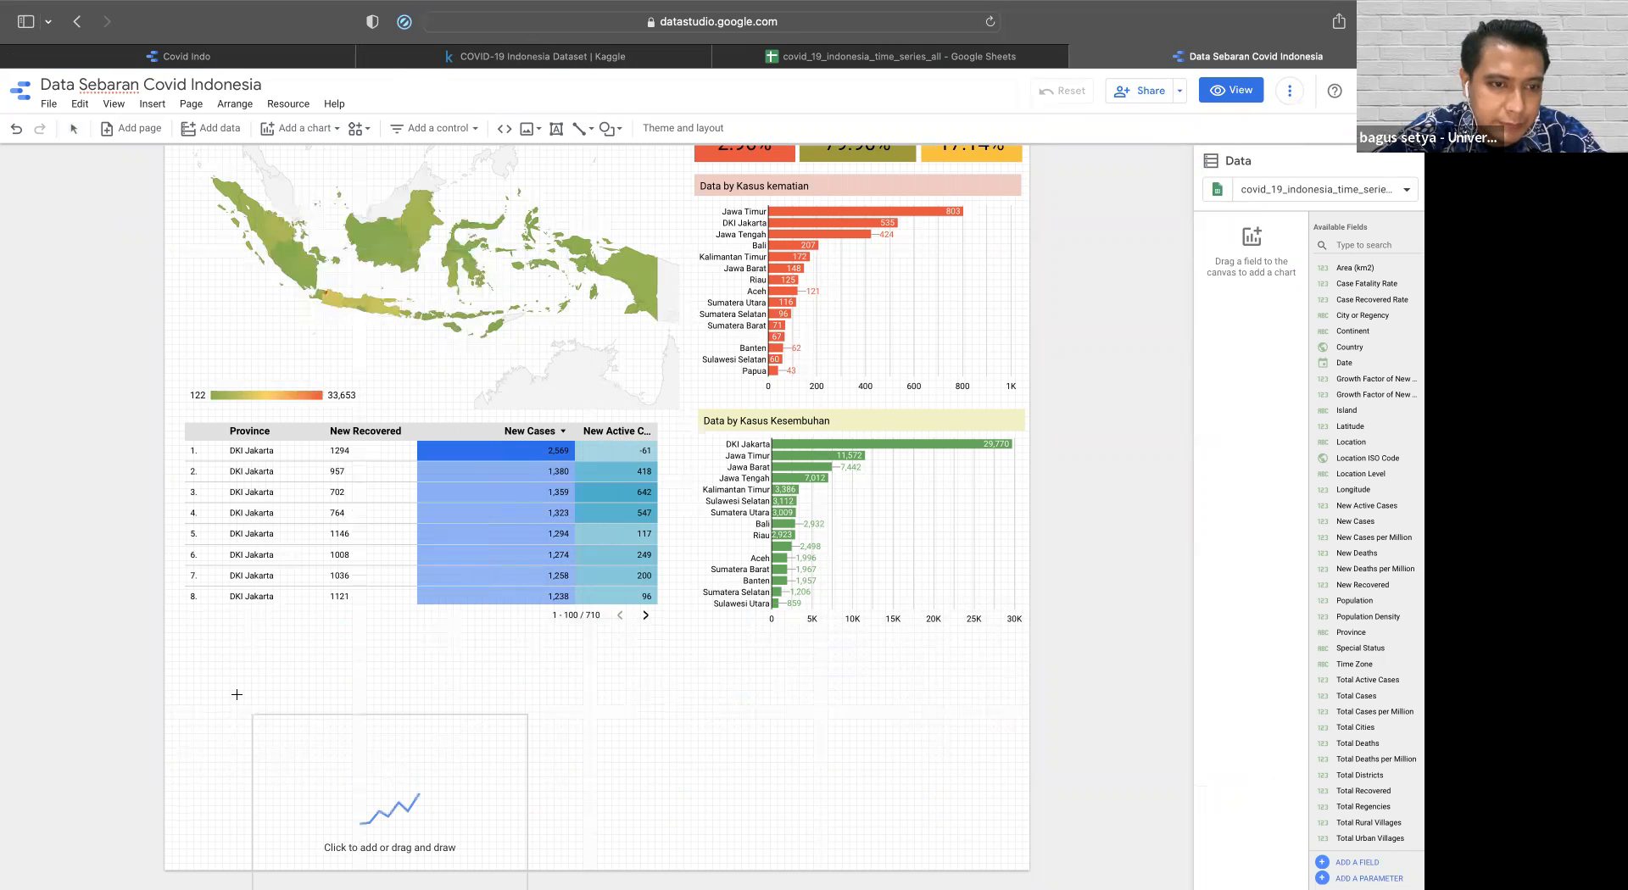
{"action": "left_click", "coordinate": [190, 636]}
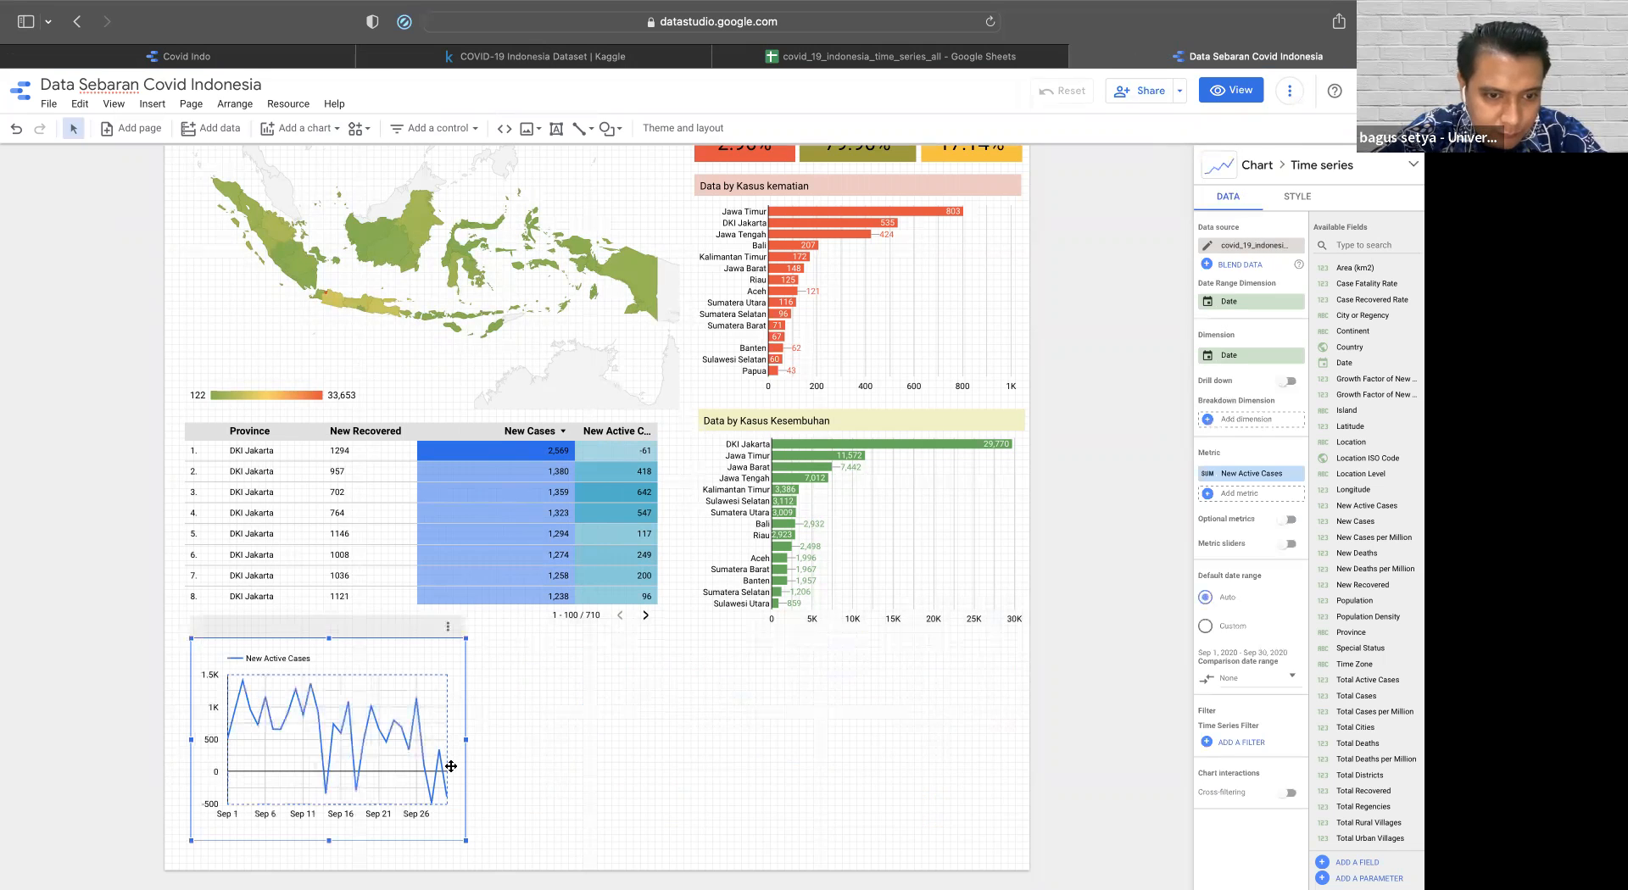
{"action": "left_click_drag", "start_coordinate": [468, 739], "coordinate": [1021, 739]}
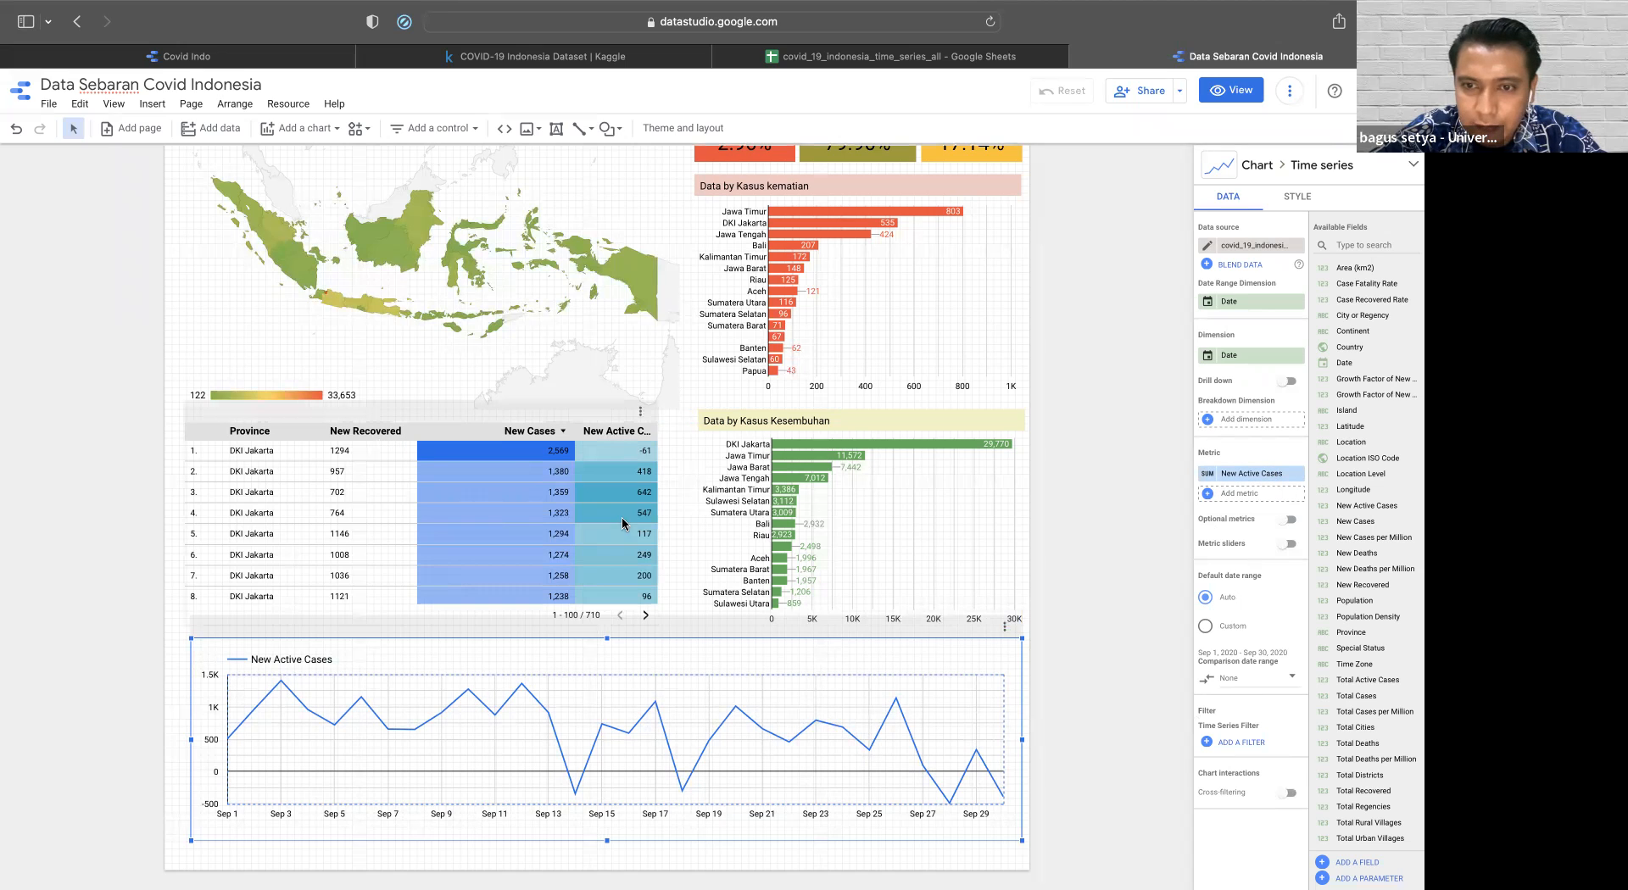
- Set the time series chart's metric to New Cases and bring up its style settings
{"action": "left_click", "coordinate": [1255, 480]}
{"action": "type", "text": "new"}
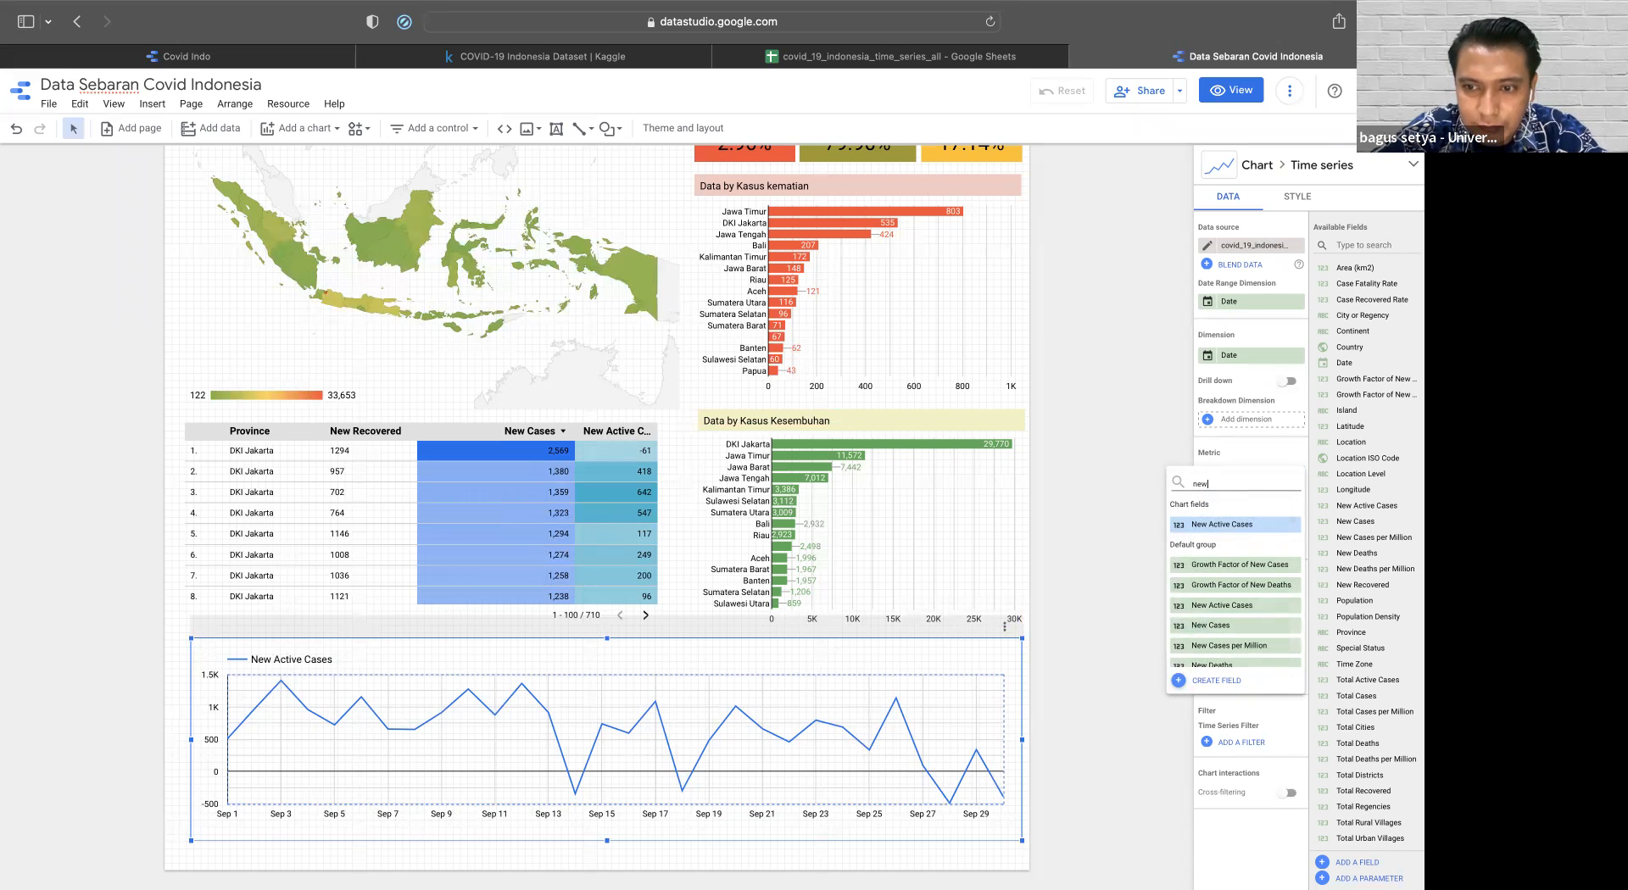
{"action": "left_click", "coordinate": [1219, 625]}
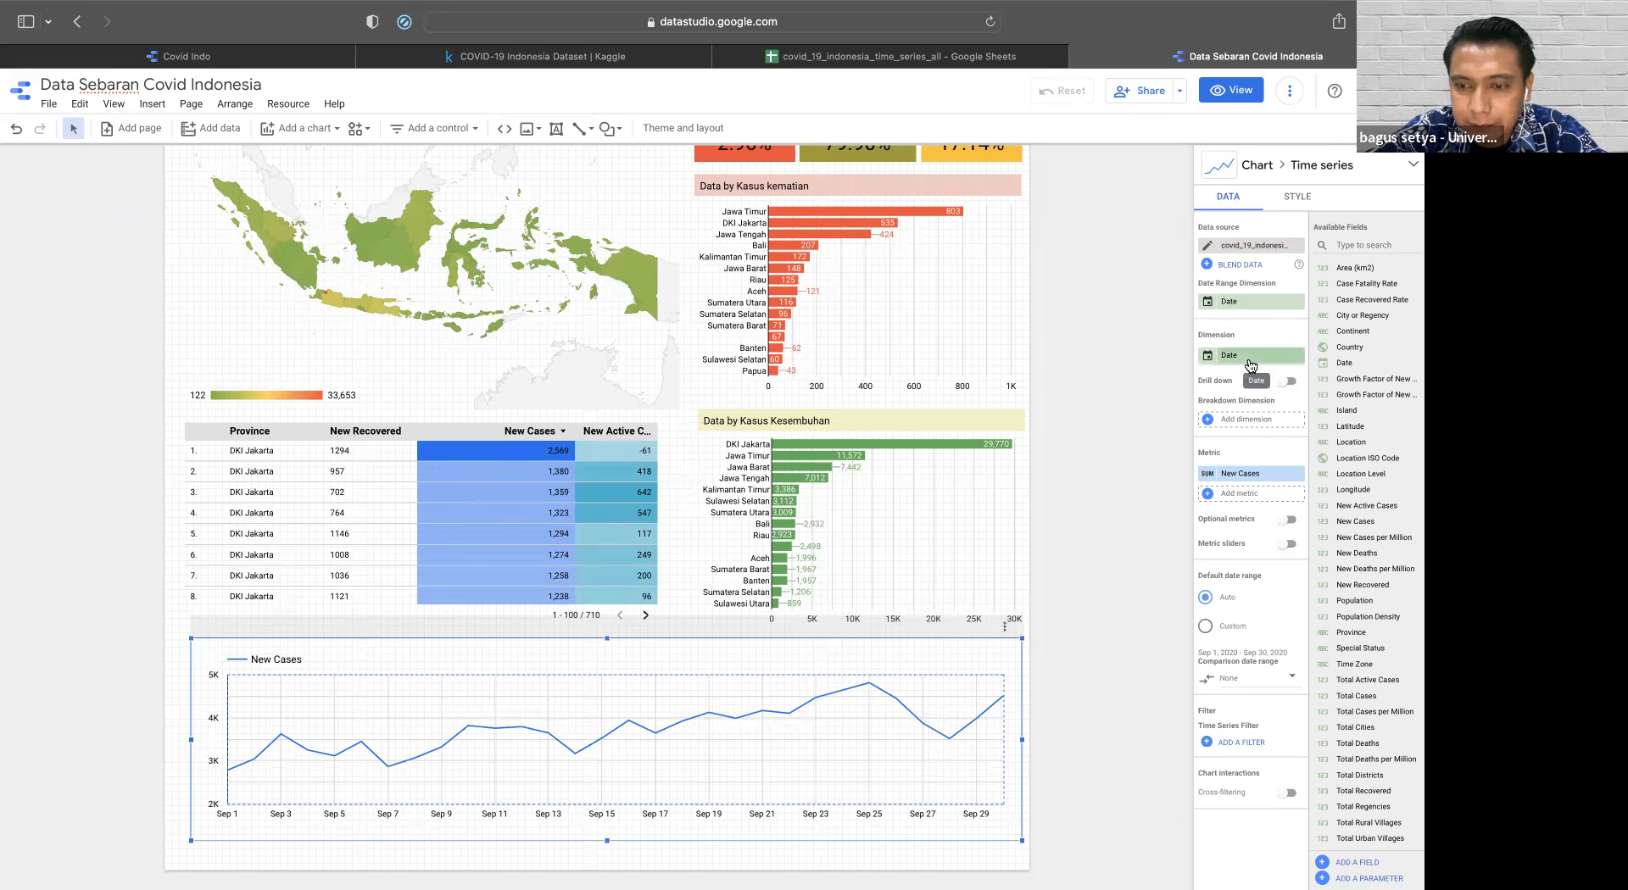
{"action": "left_click", "coordinate": [1298, 199]}
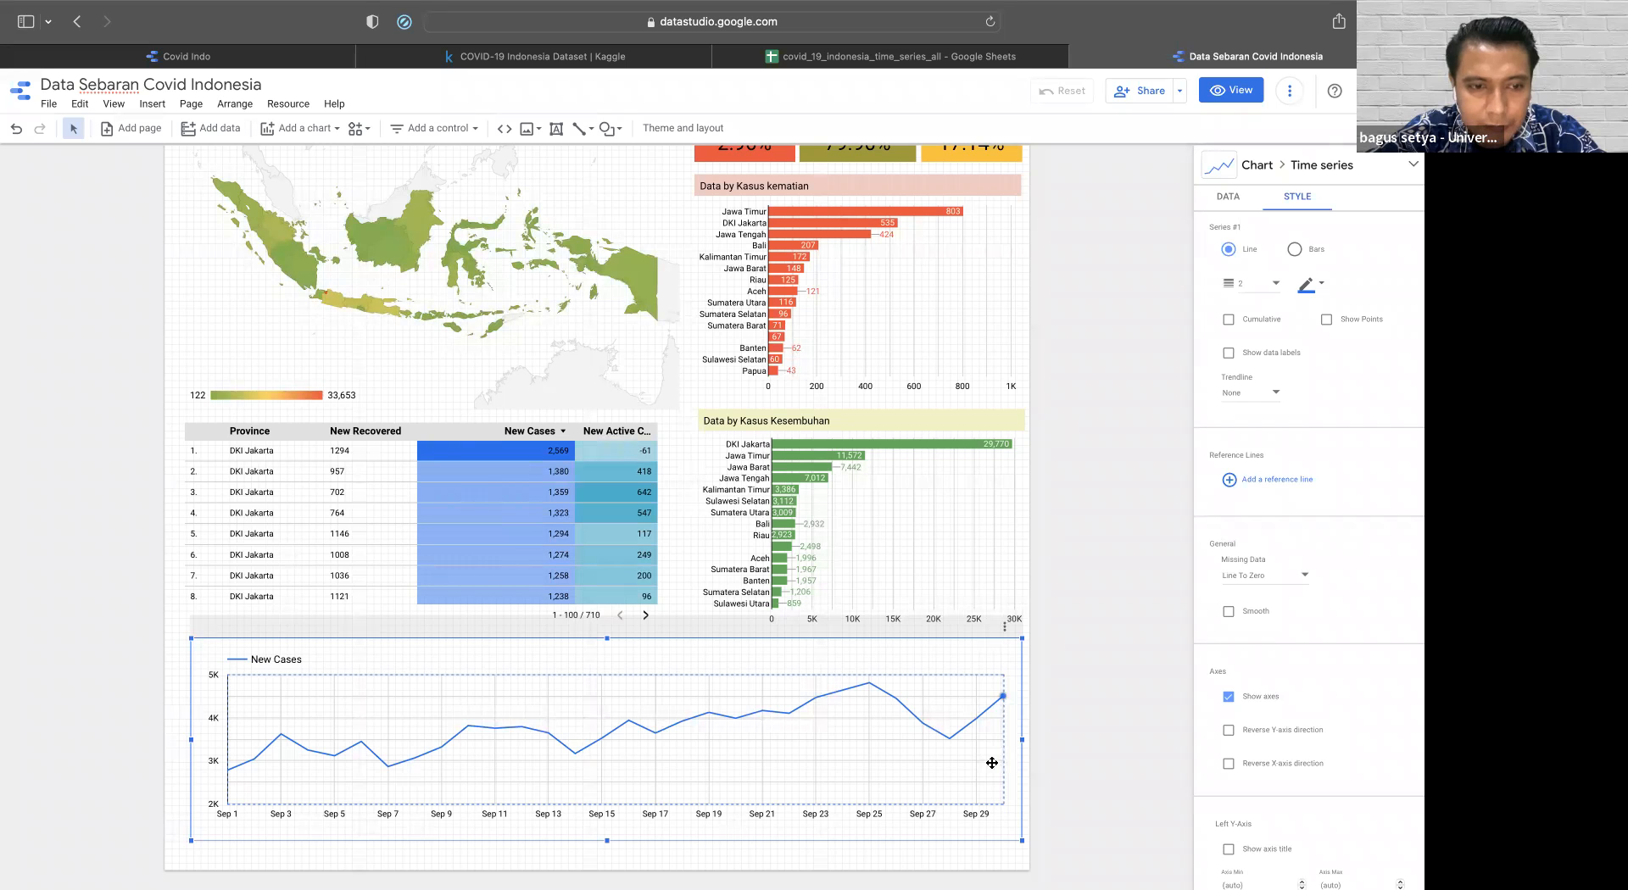
- Check the calendar of the date range control above the map in the report editor without changing its dates
{"action": "scroll", "coordinate": [1136, 636], "scroll_direction": "up", "scroll_amount": 5}
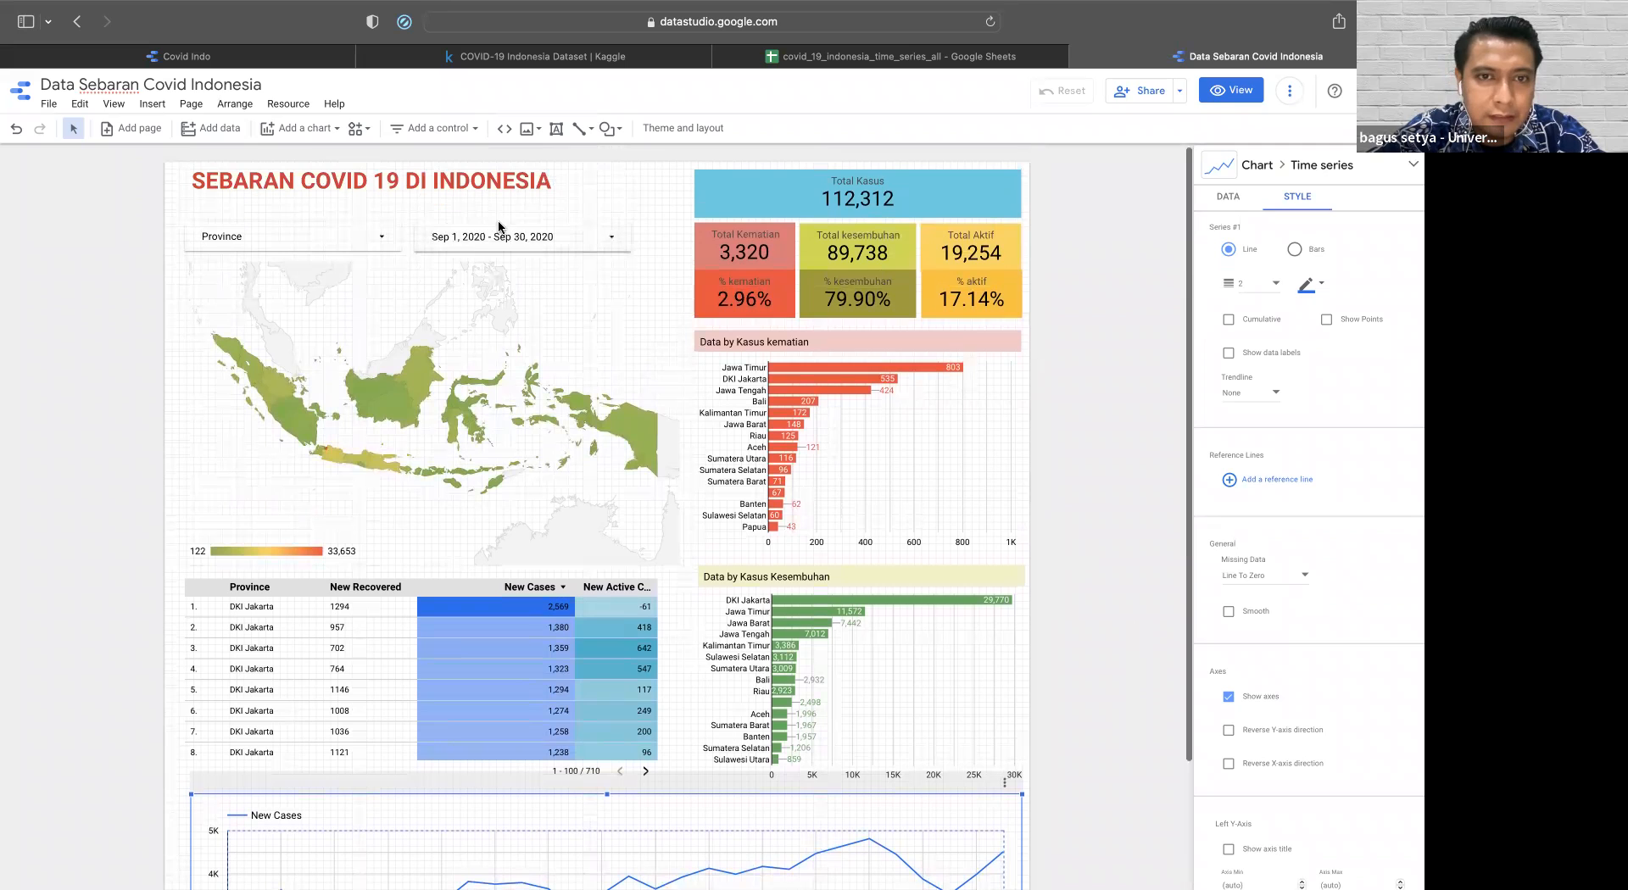
{"action": "left_click", "coordinate": [604, 218]}
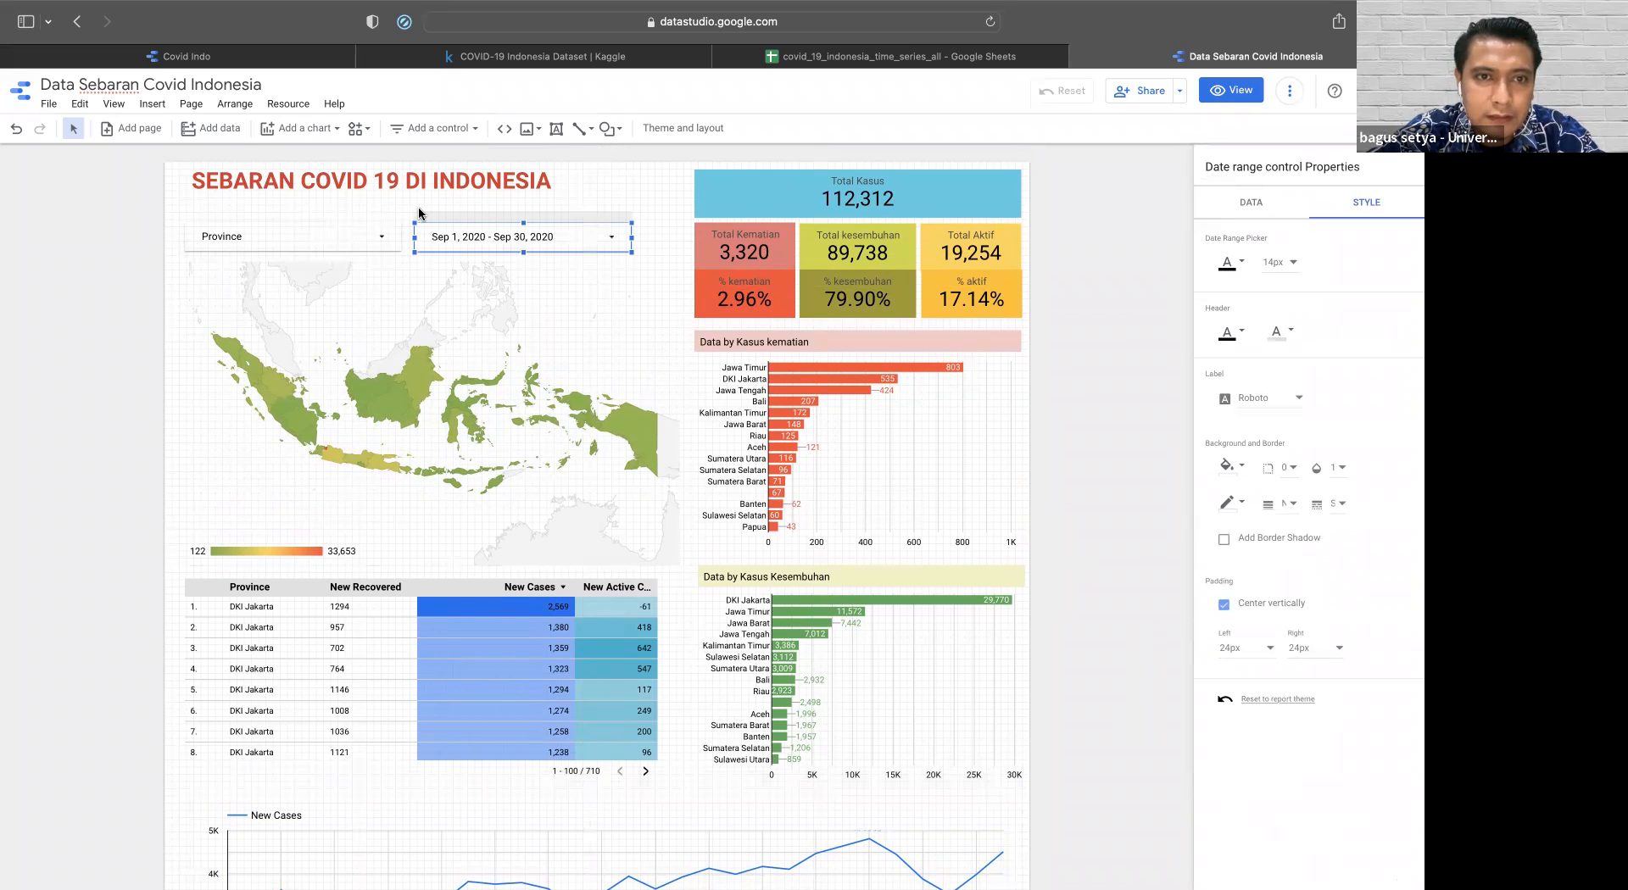
{"action": "left_click", "coordinate": [465, 245]}
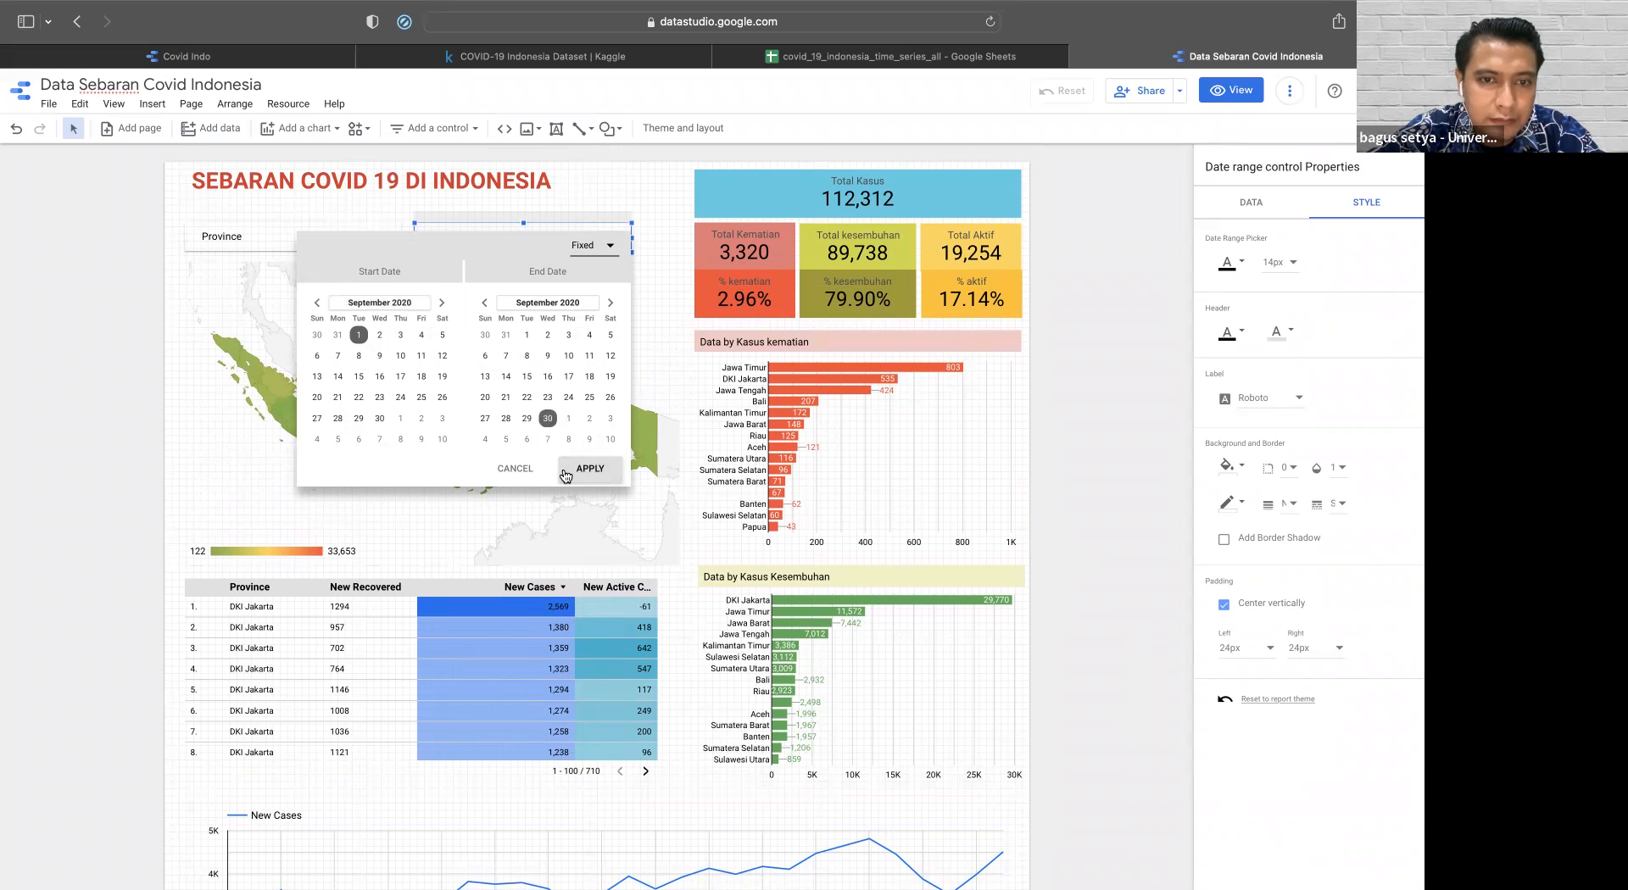
{"action": "left_click", "coordinate": [524, 472]}
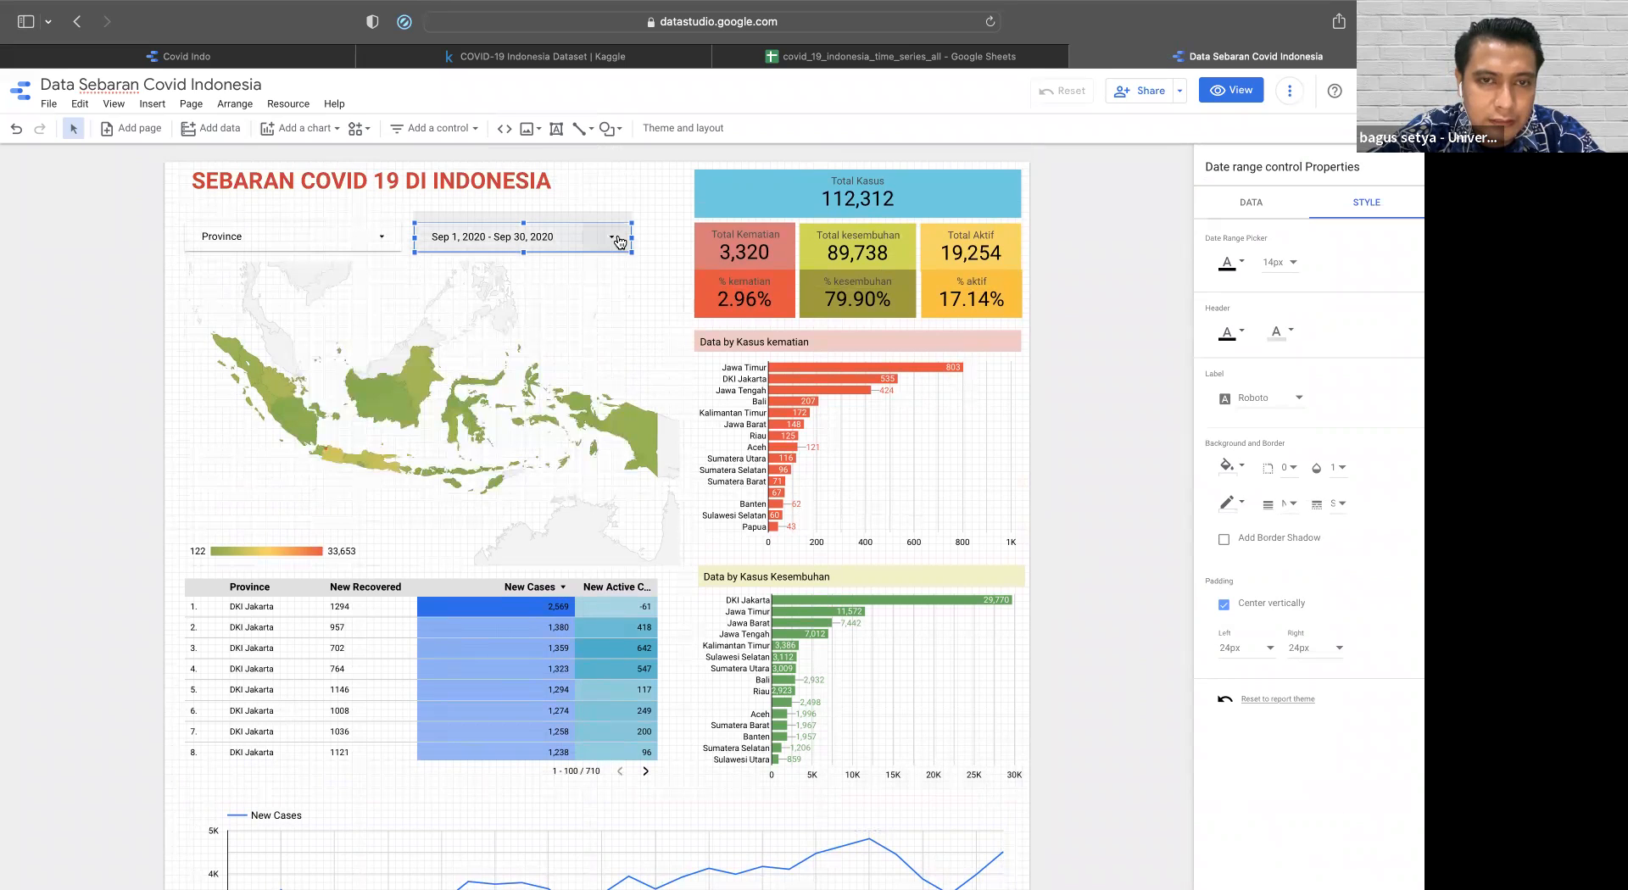
{"action": "left_click", "coordinate": [585, 240]}
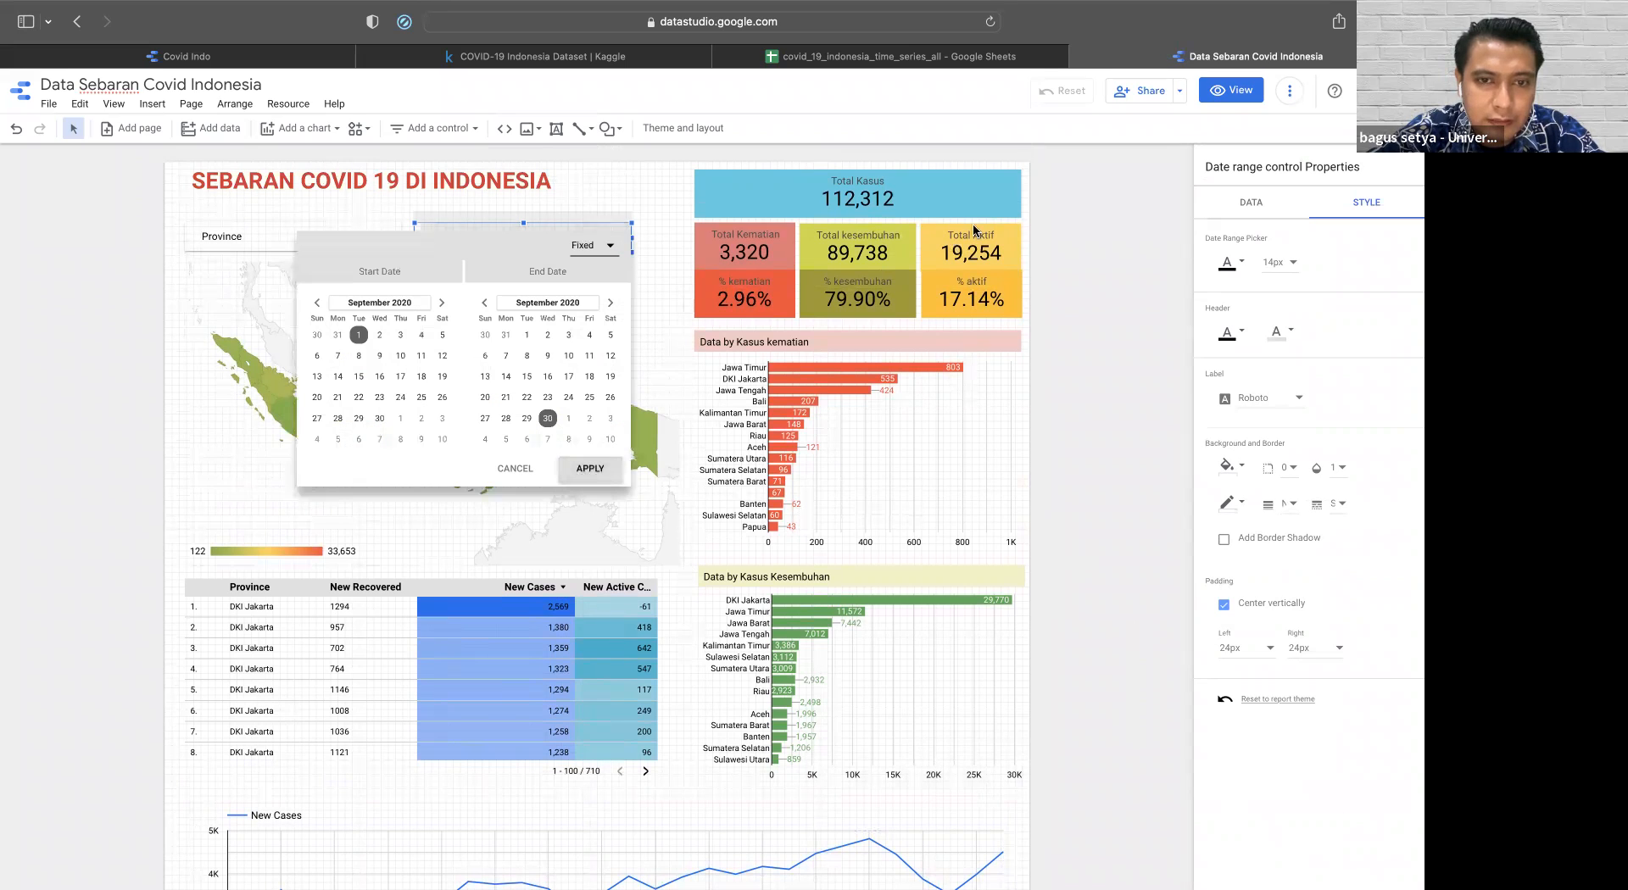
- Switch the report to view mode and check the date range calendar there, cancelling without a new selection
{"action": "left_click", "coordinate": [1225, 92]}
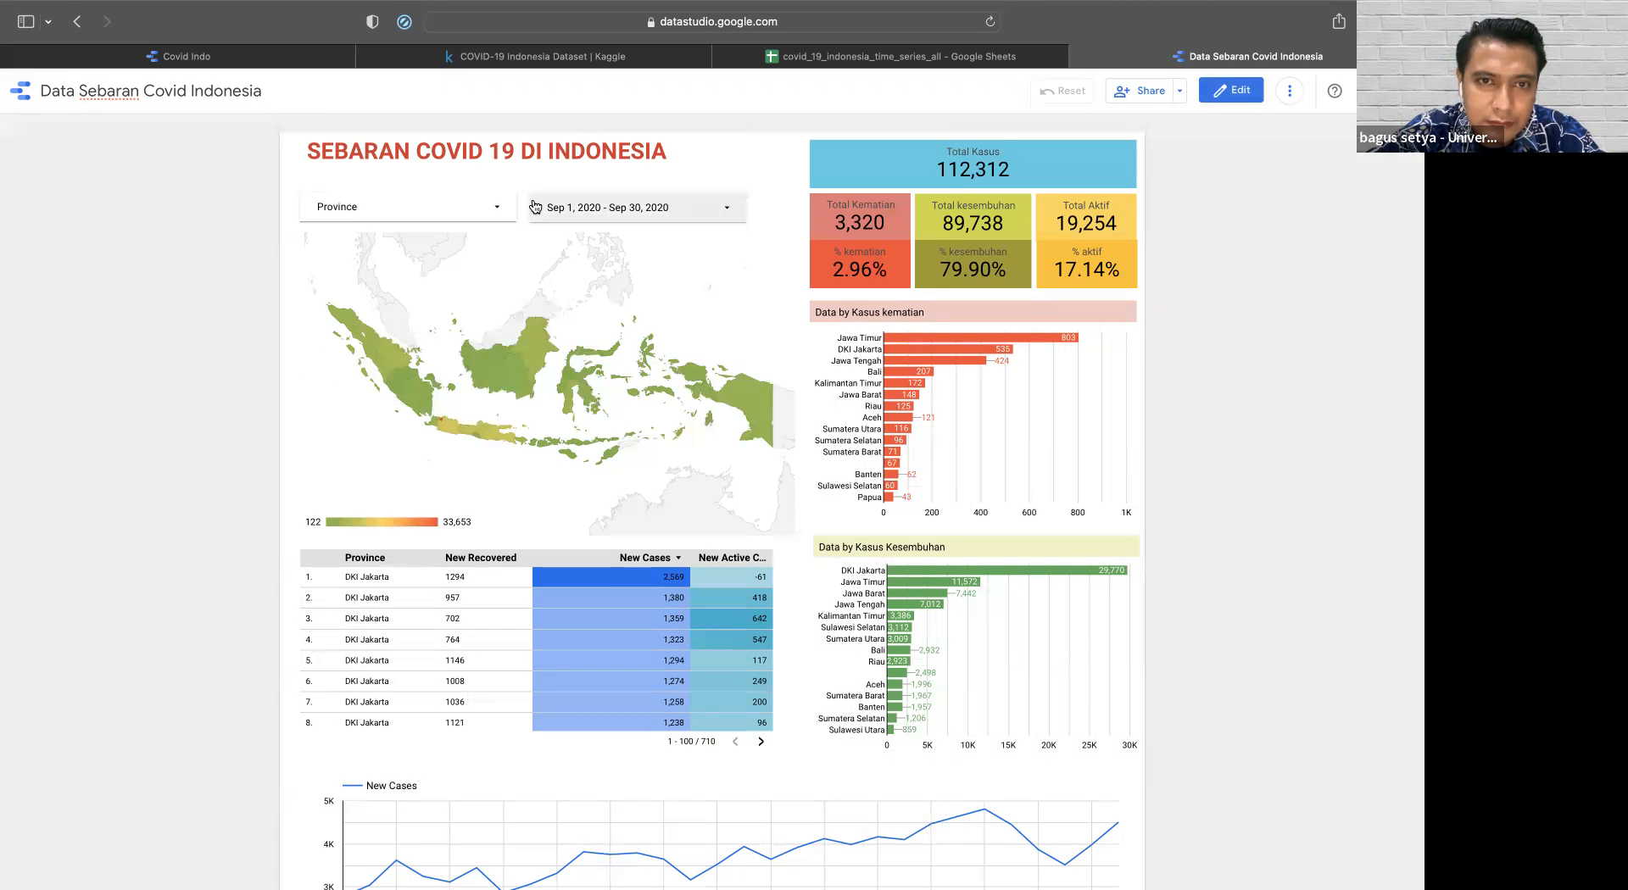
{"action": "left_click", "coordinate": [727, 207]}
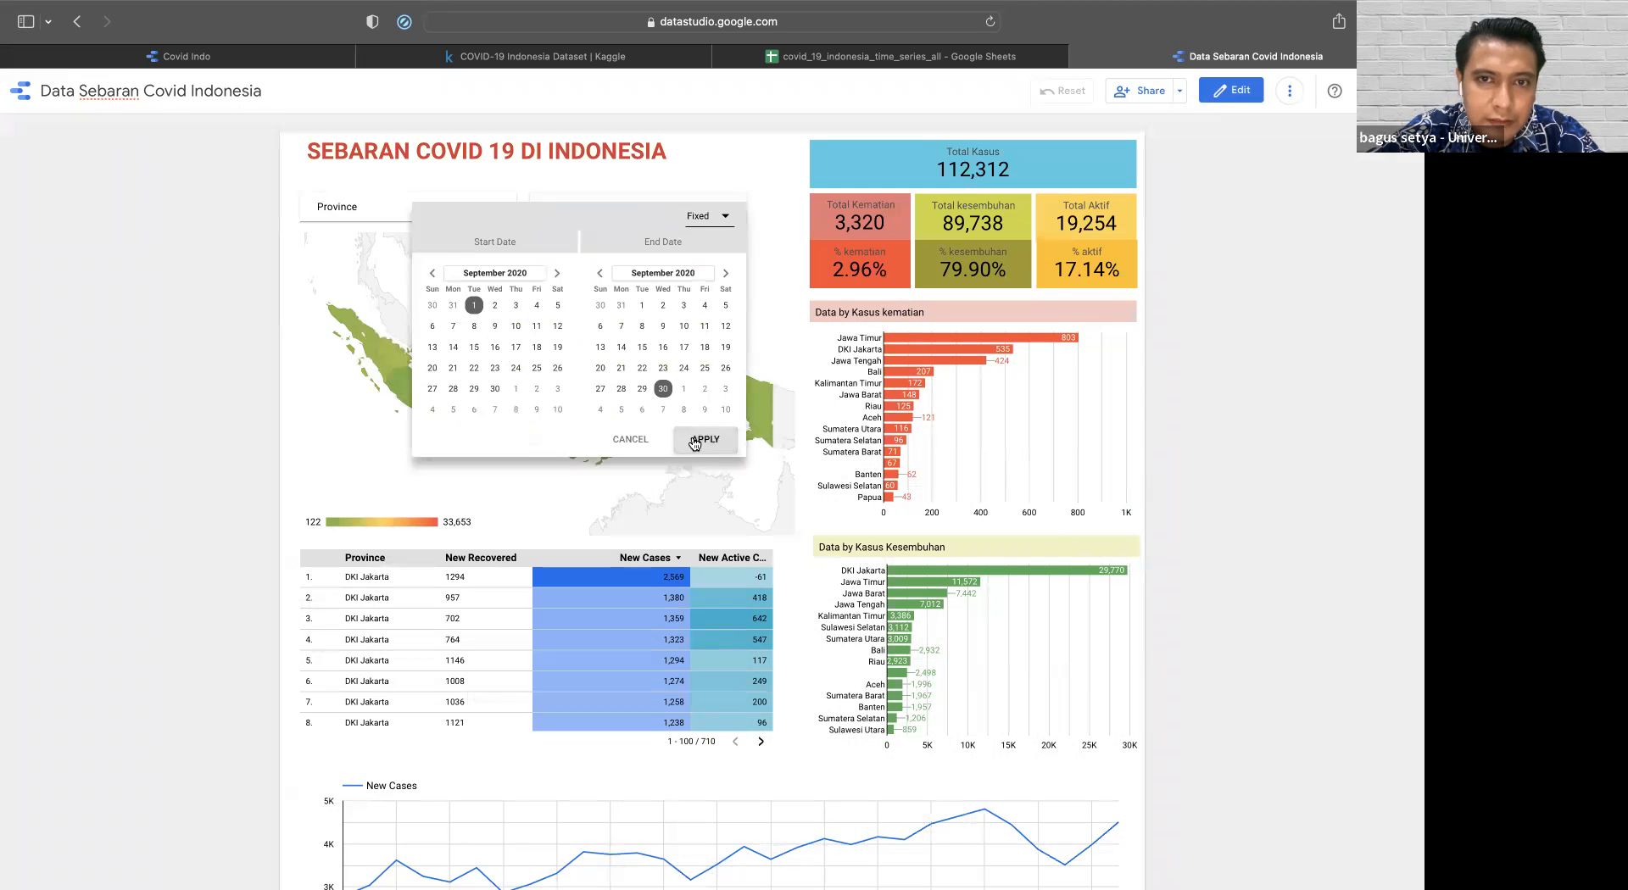
{"action": "left_click", "coordinate": [644, 441]}
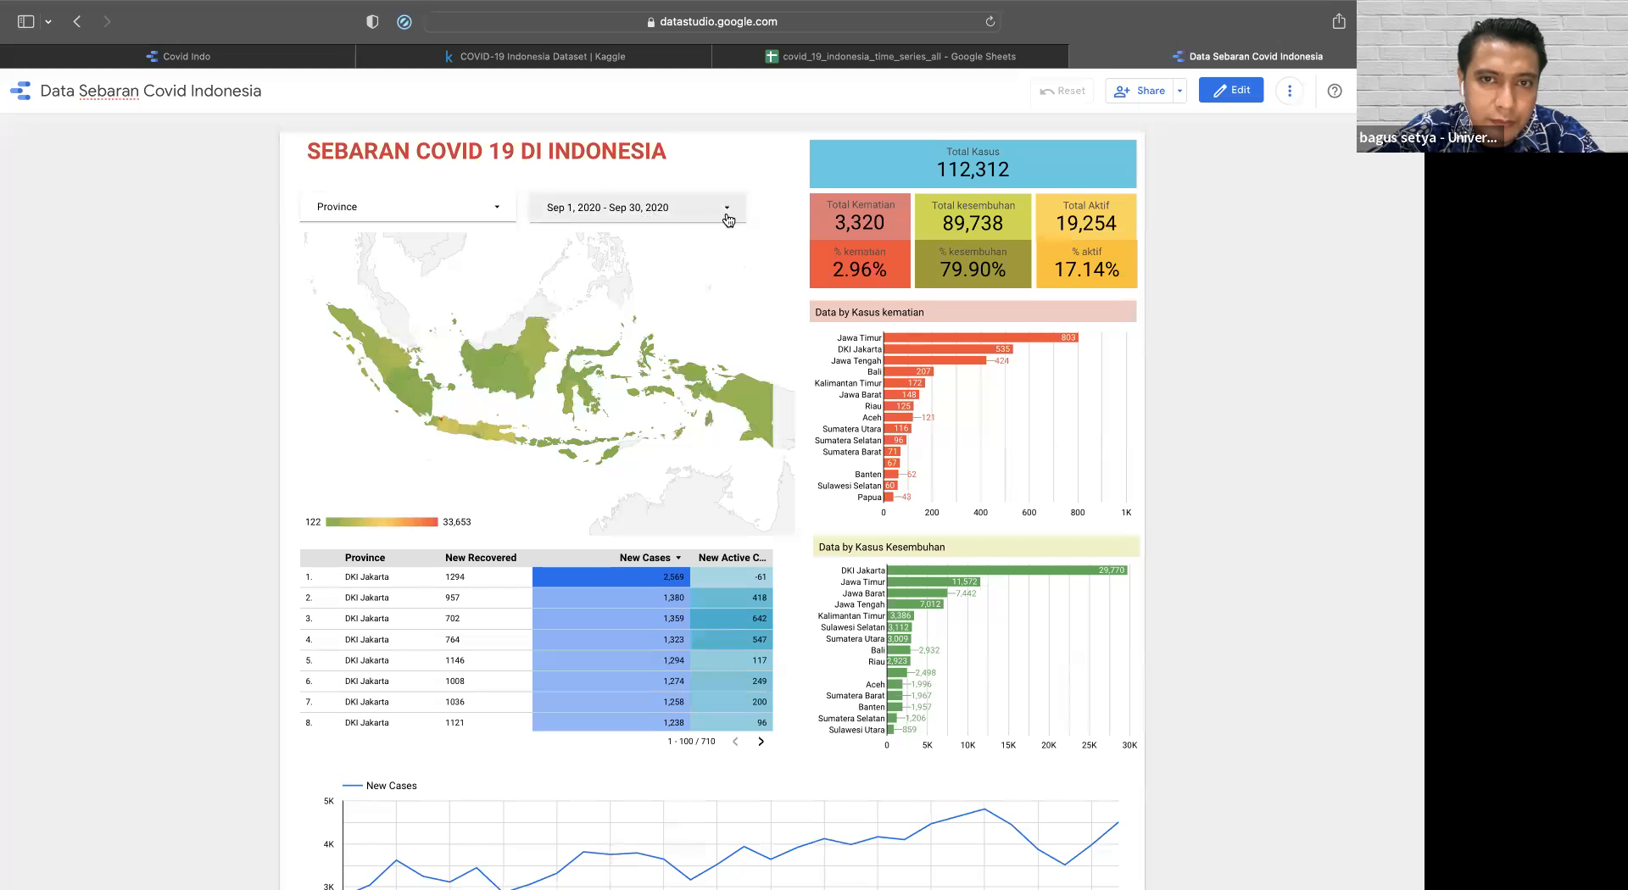
- Shorten the report's date range by setting the end date to September 27, 2020
{"action": "left_click", "coordinate": [726, 214]}
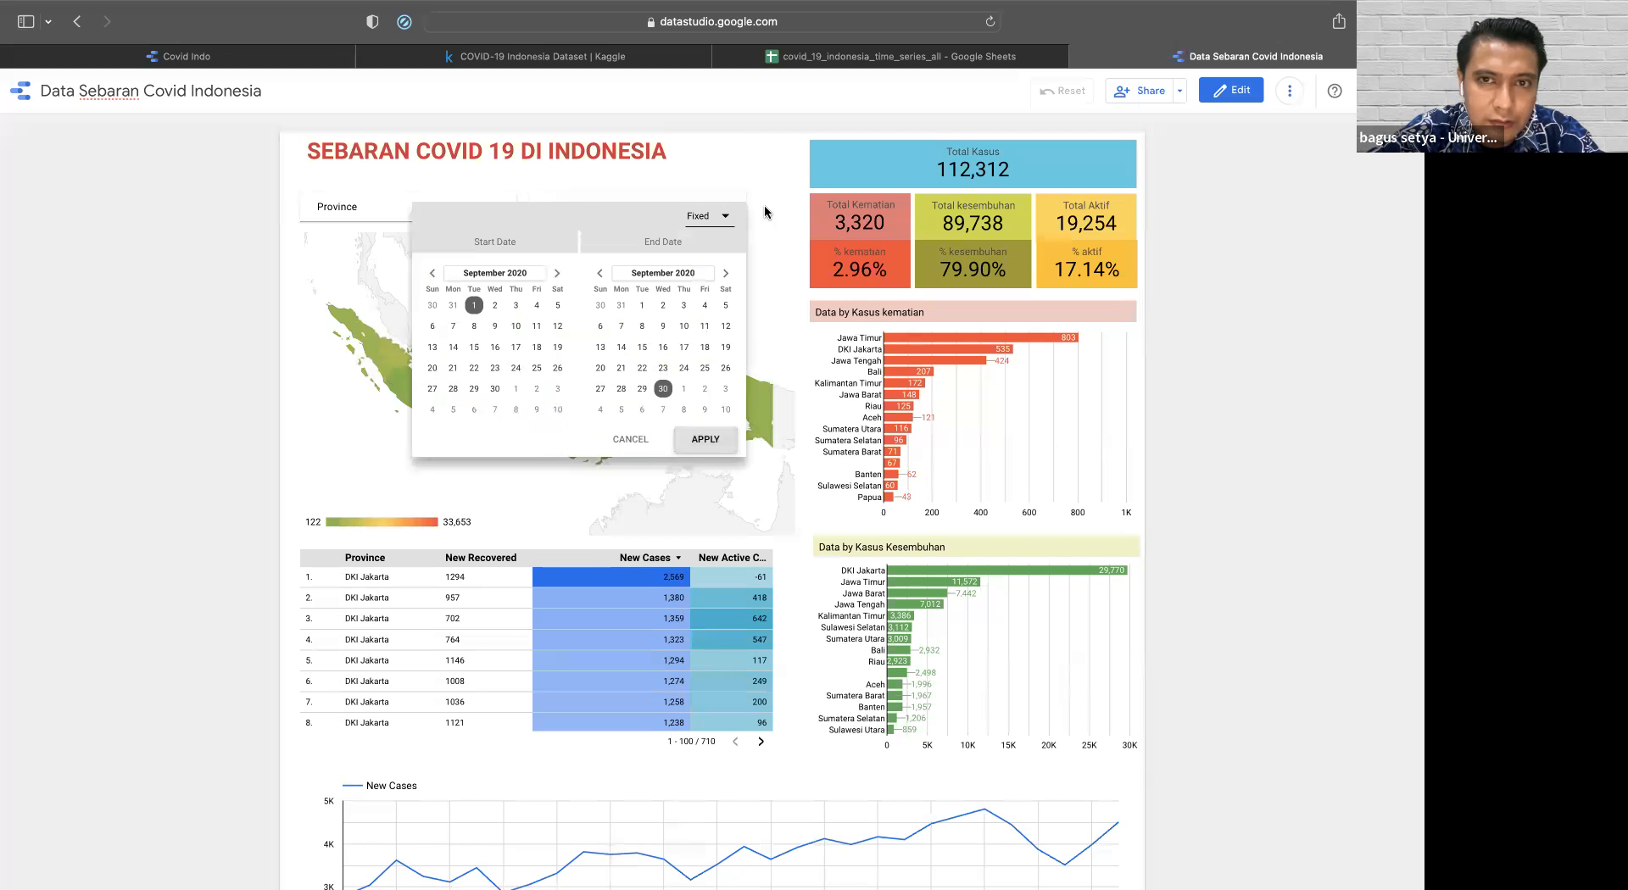
{"action": "left_click", "coordinate": [764, 212]}
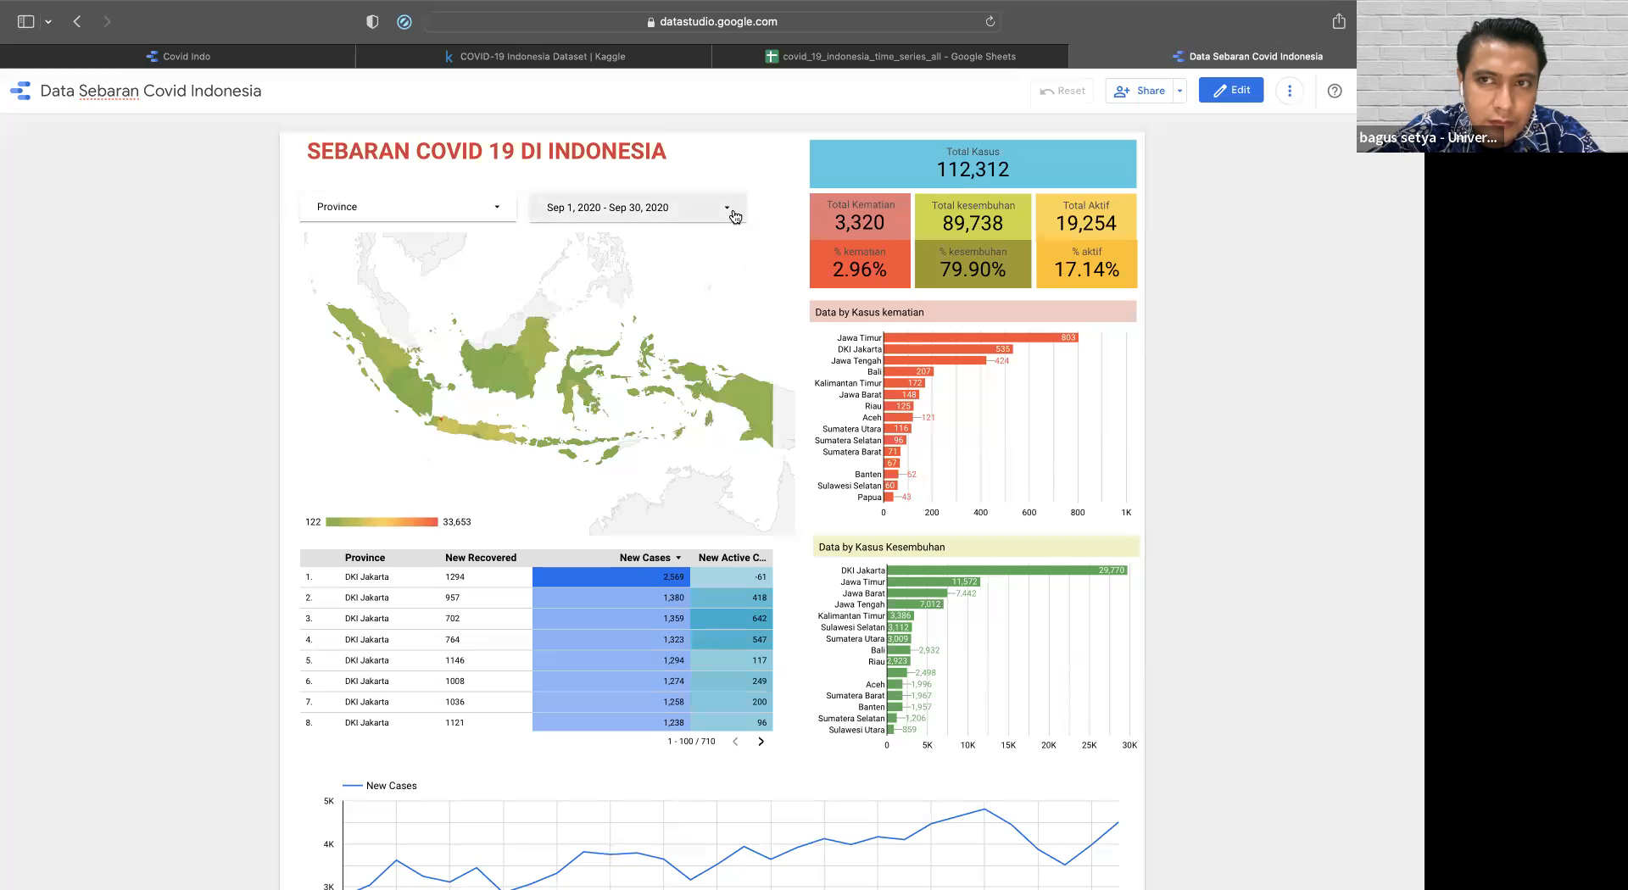
{"action": "left_click", "coordinate": [733, 216]}
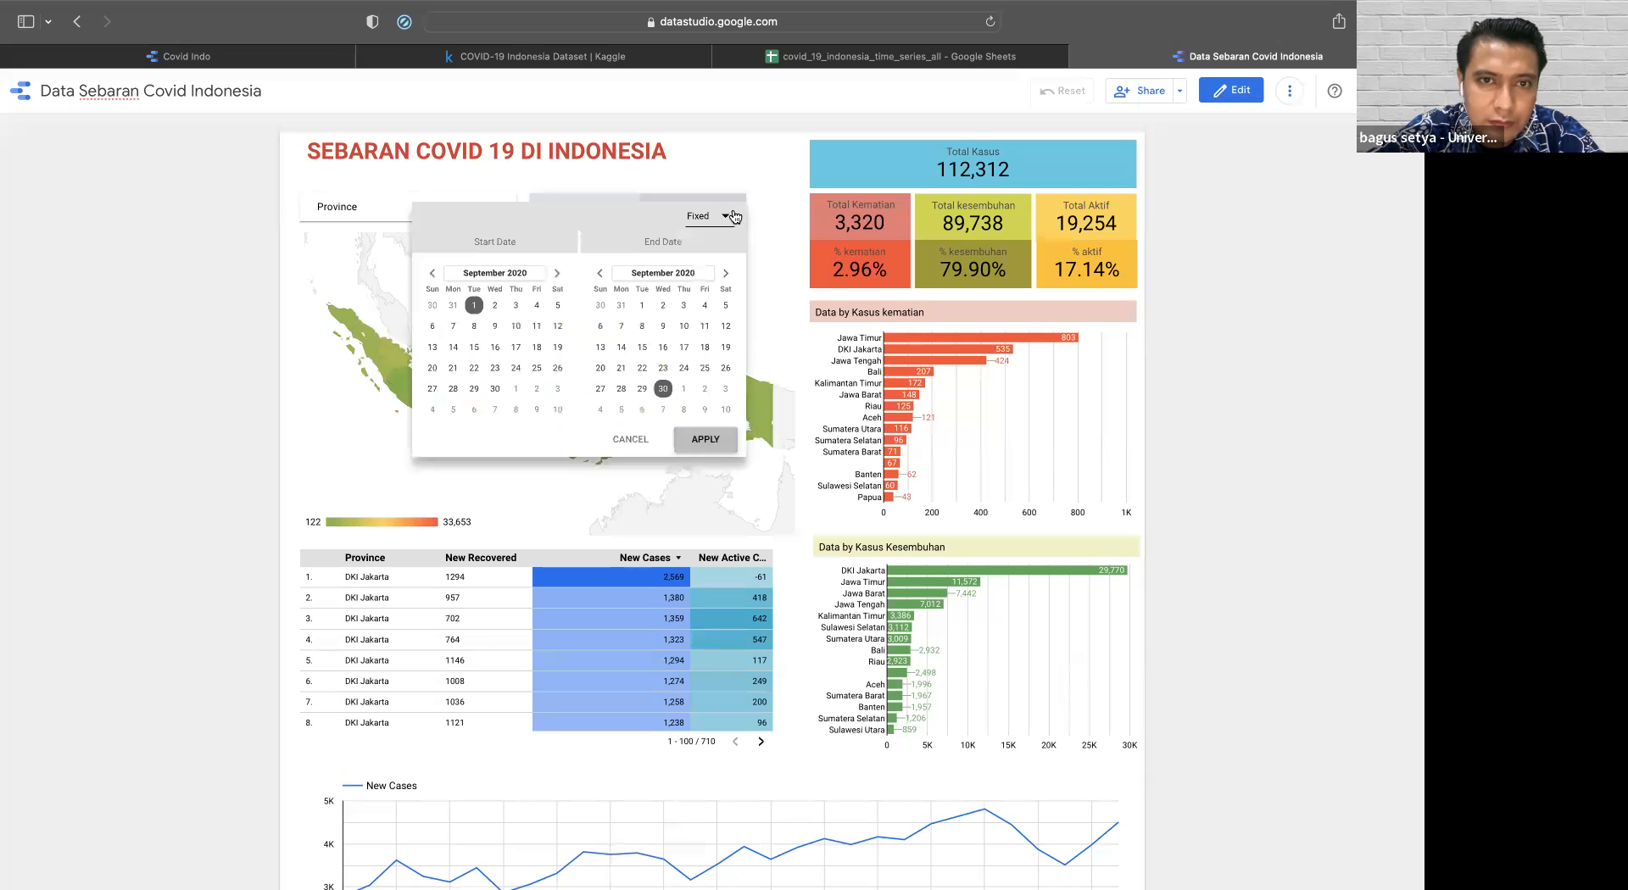
{"action": "left_click", "coordinate": [603, 393]}
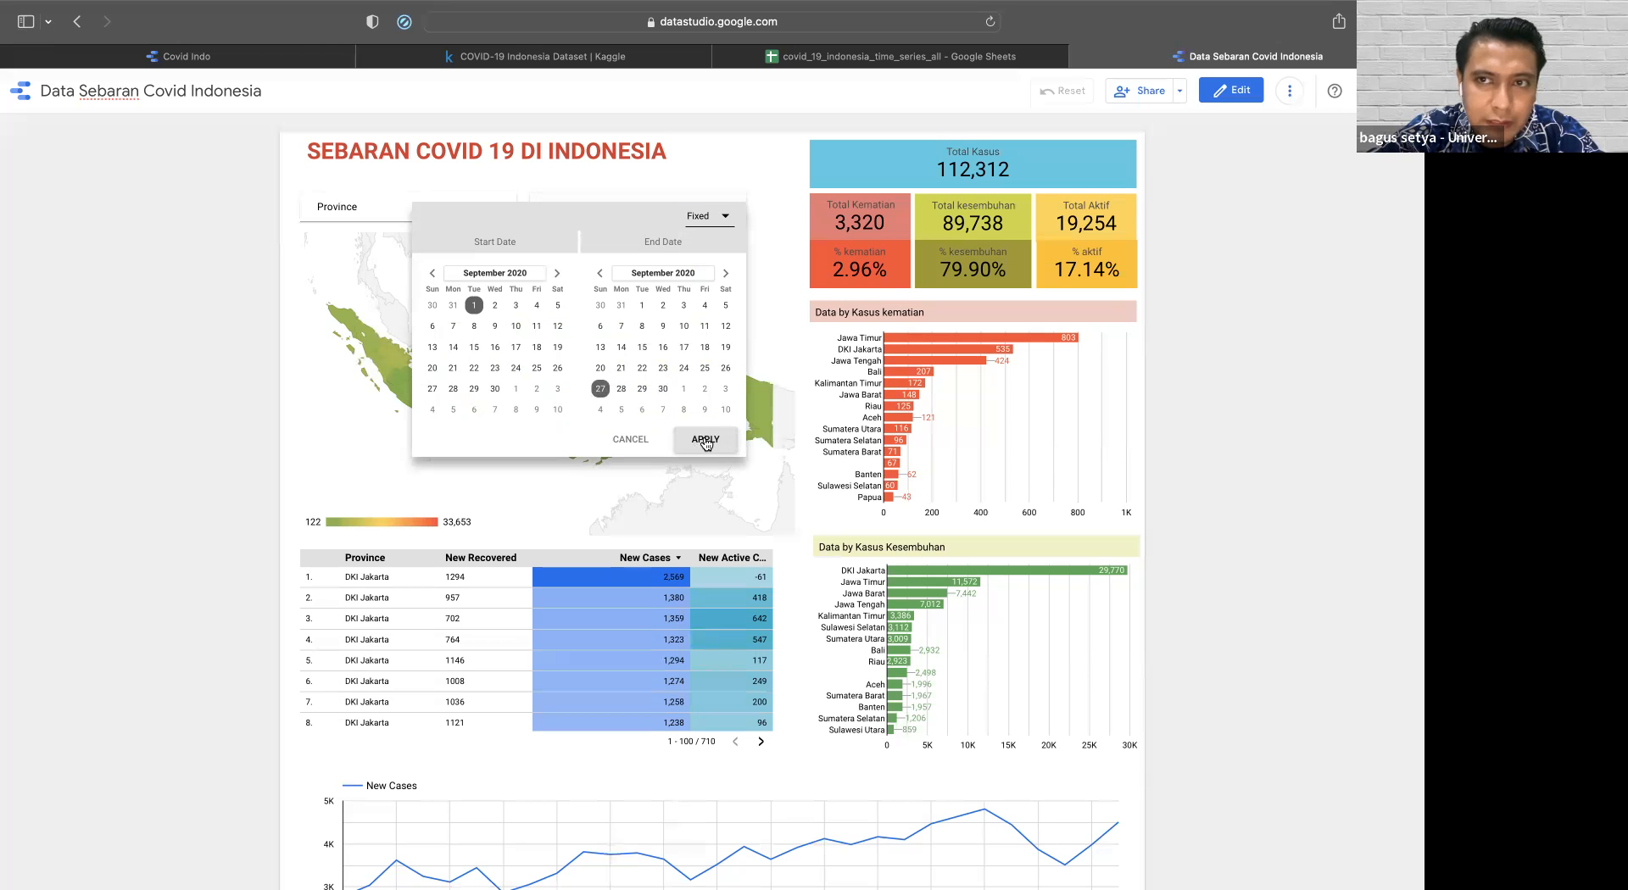
{"action": "left_click", "coordinate": [706, 440]}
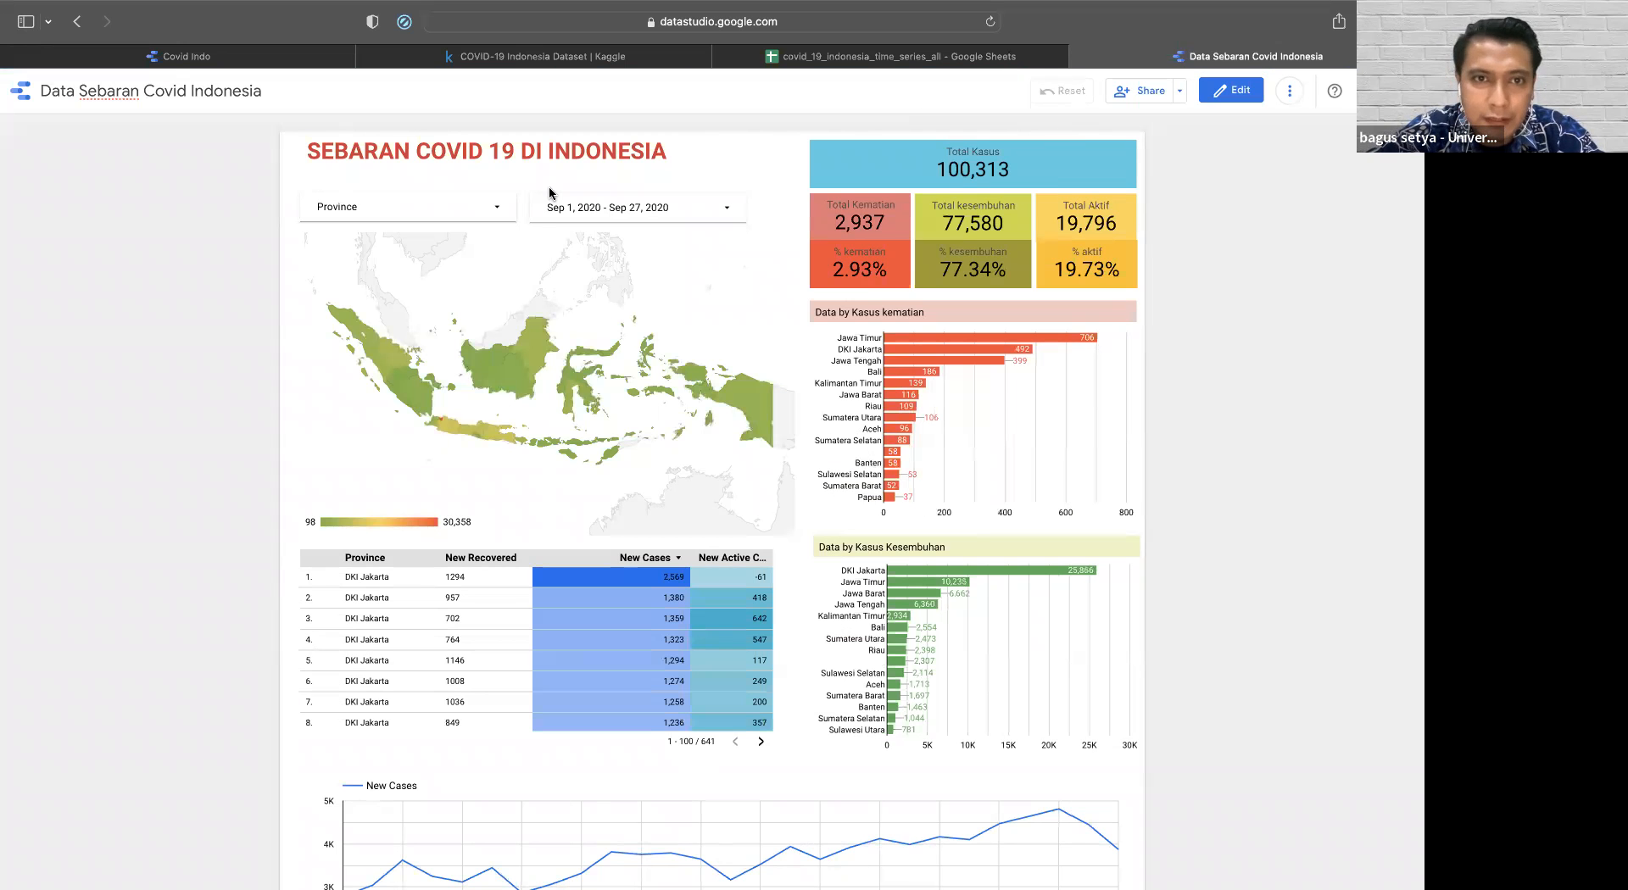
- Move the start date of the report's date range back to January 1, 2020
{"action": "left_click", "coordinate": [552, 212]}
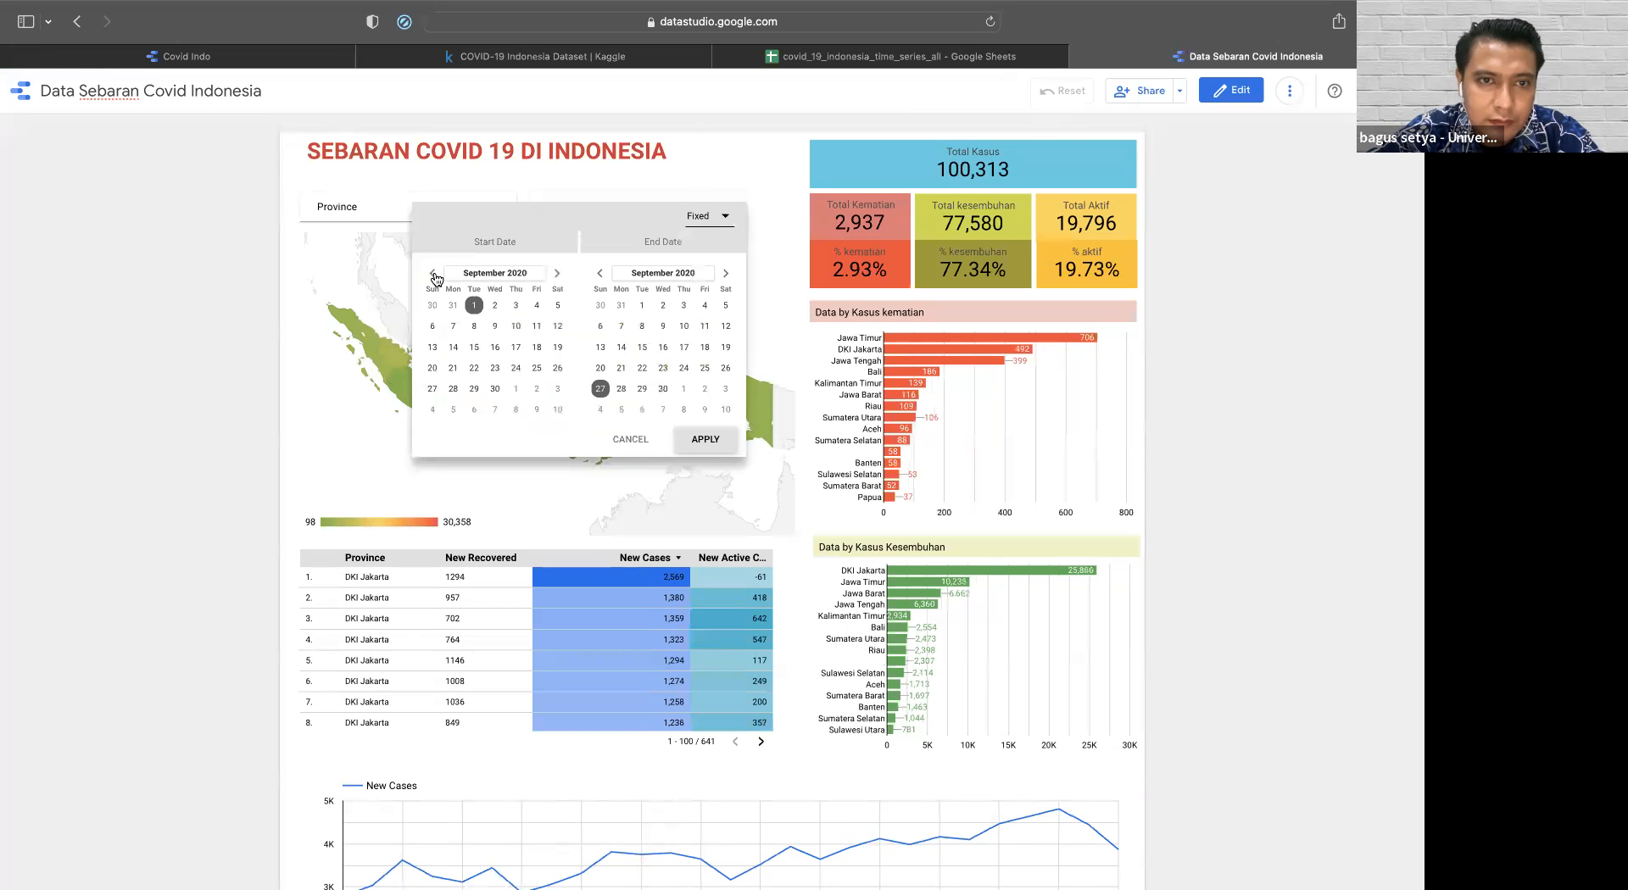
{"action": "left_click", "coordinate": [467, 275]}
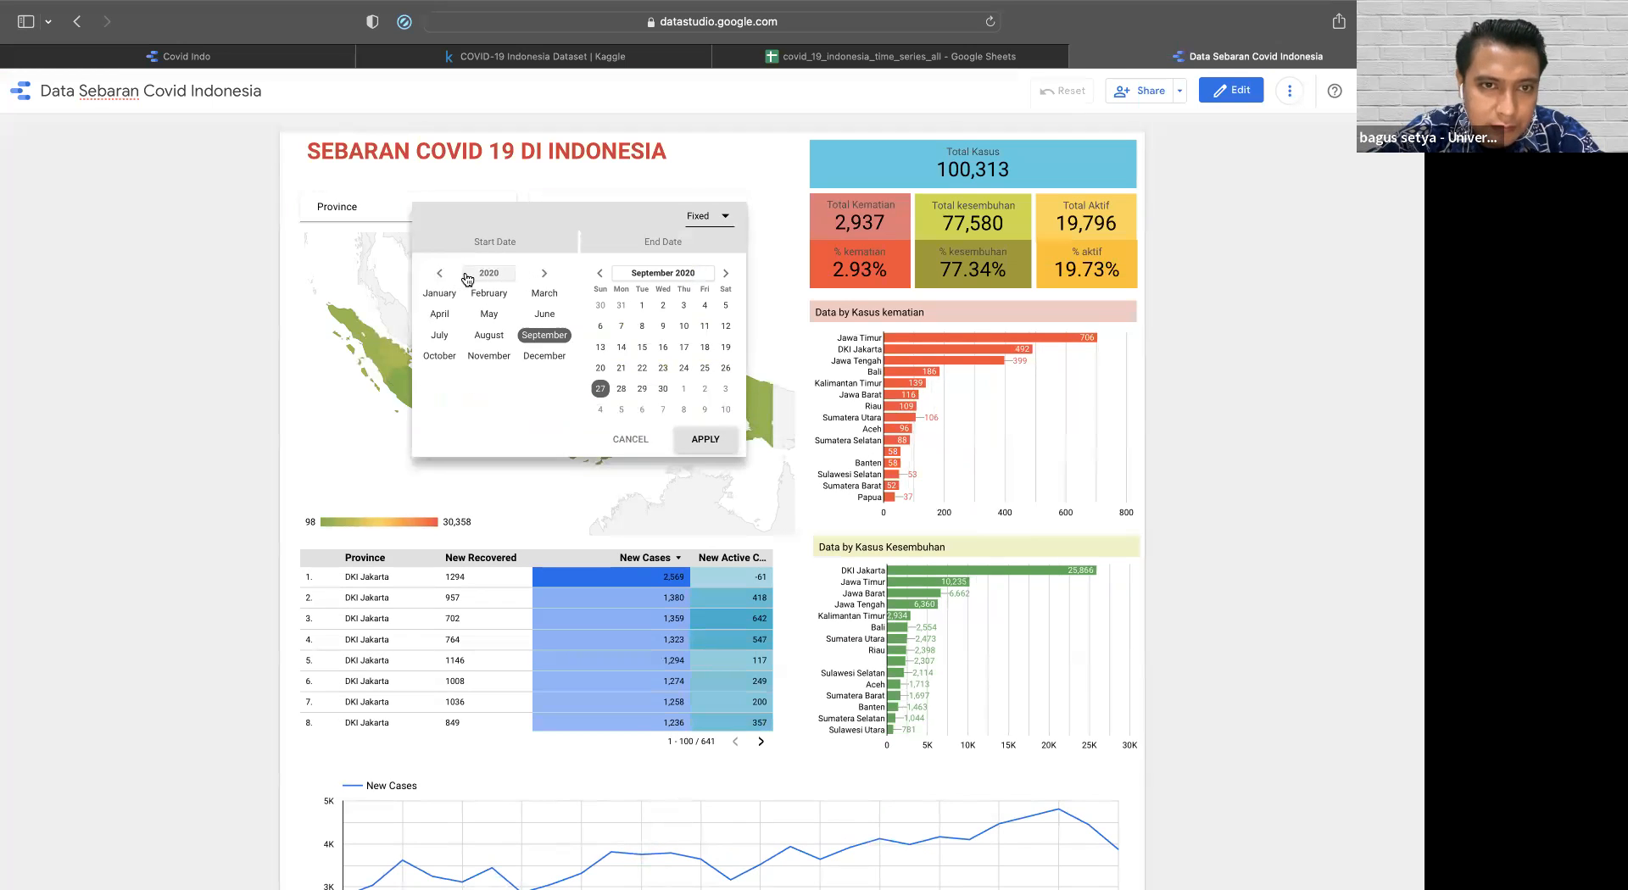
{"action": "left_click", "coordinate": [547, 295]}
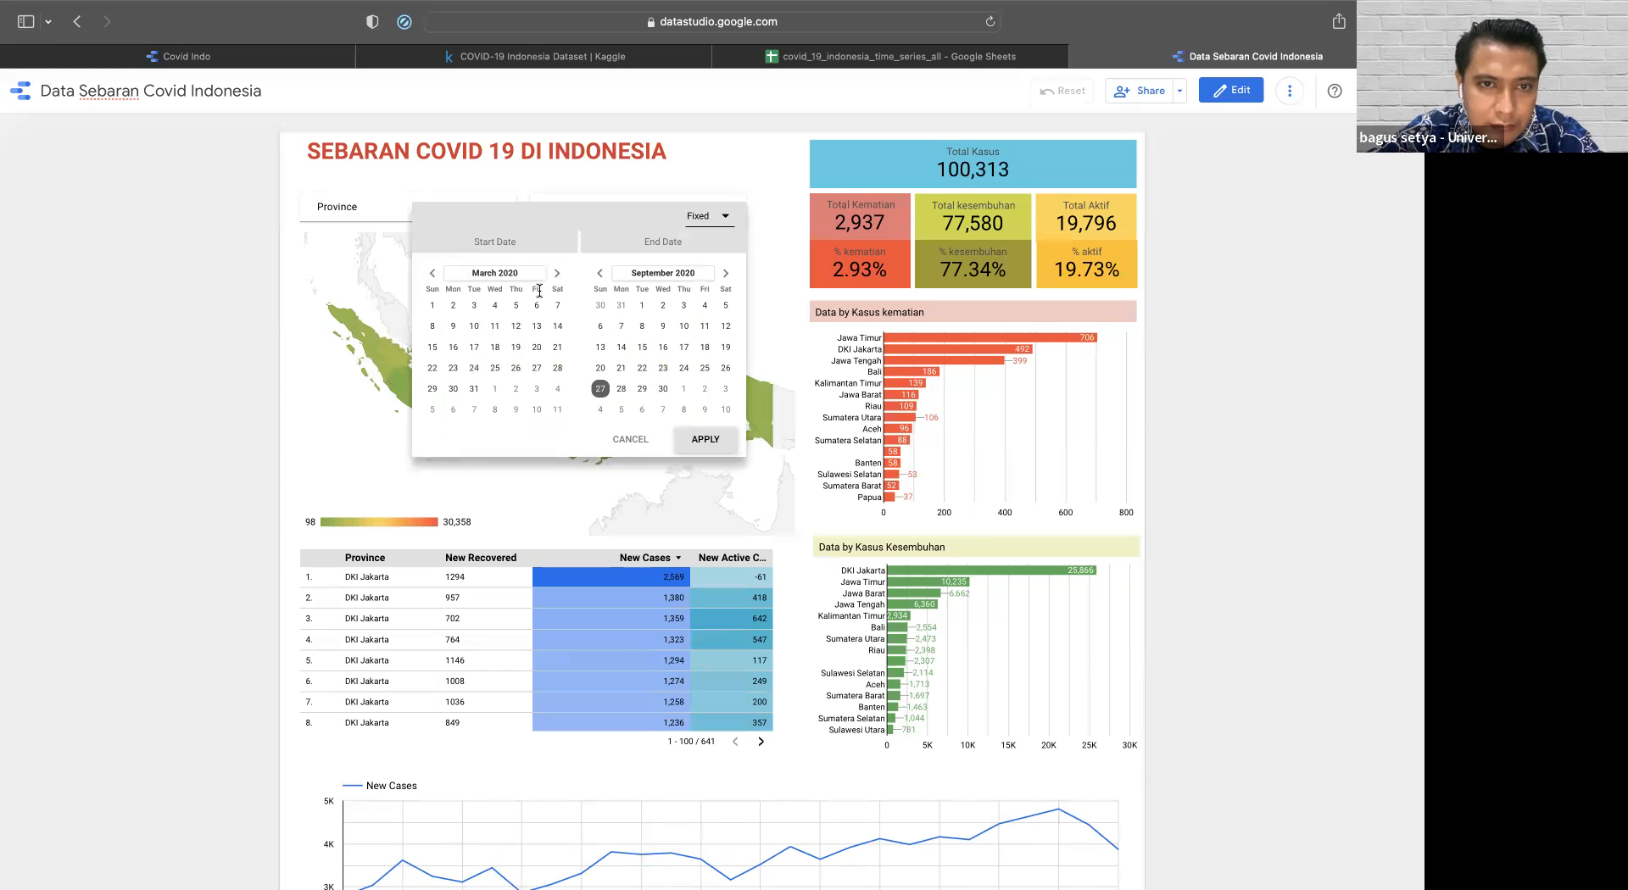
{"action": "left_click", "coordinate": [471, 273]}
{"action": "left_click", "coordinate": [441, 296]}
{"action": "left_click", "coordinate": [494, 306]}
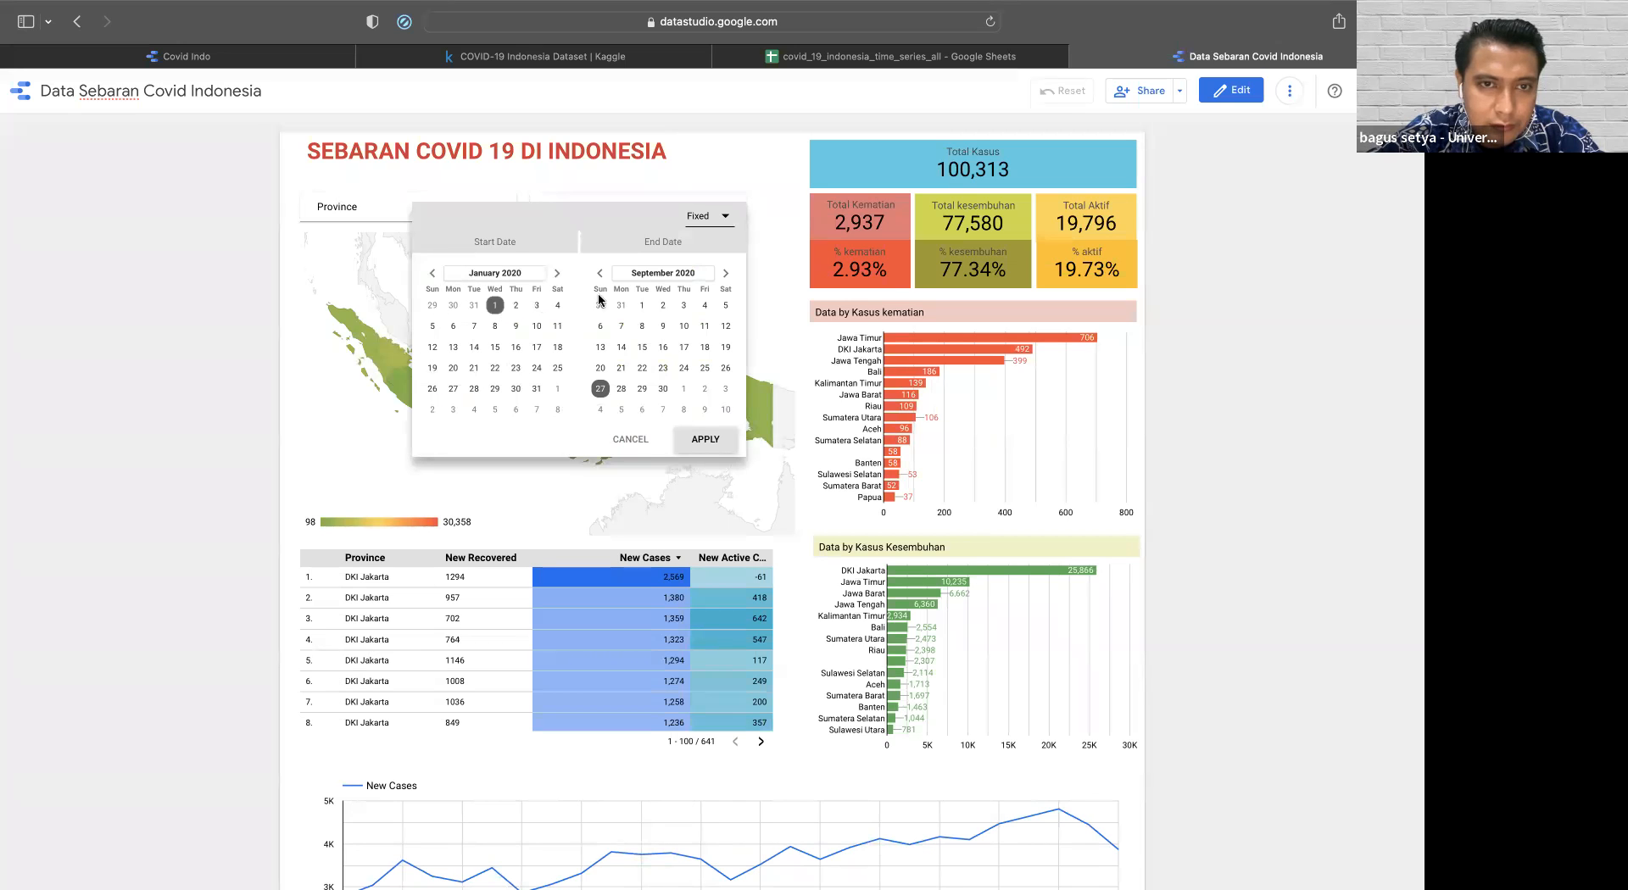
- Set the date range's end date to December 31, 2021, apply it and review the New Cases time series chart
{"action": "left_click", "coordinate": [664, 275]}
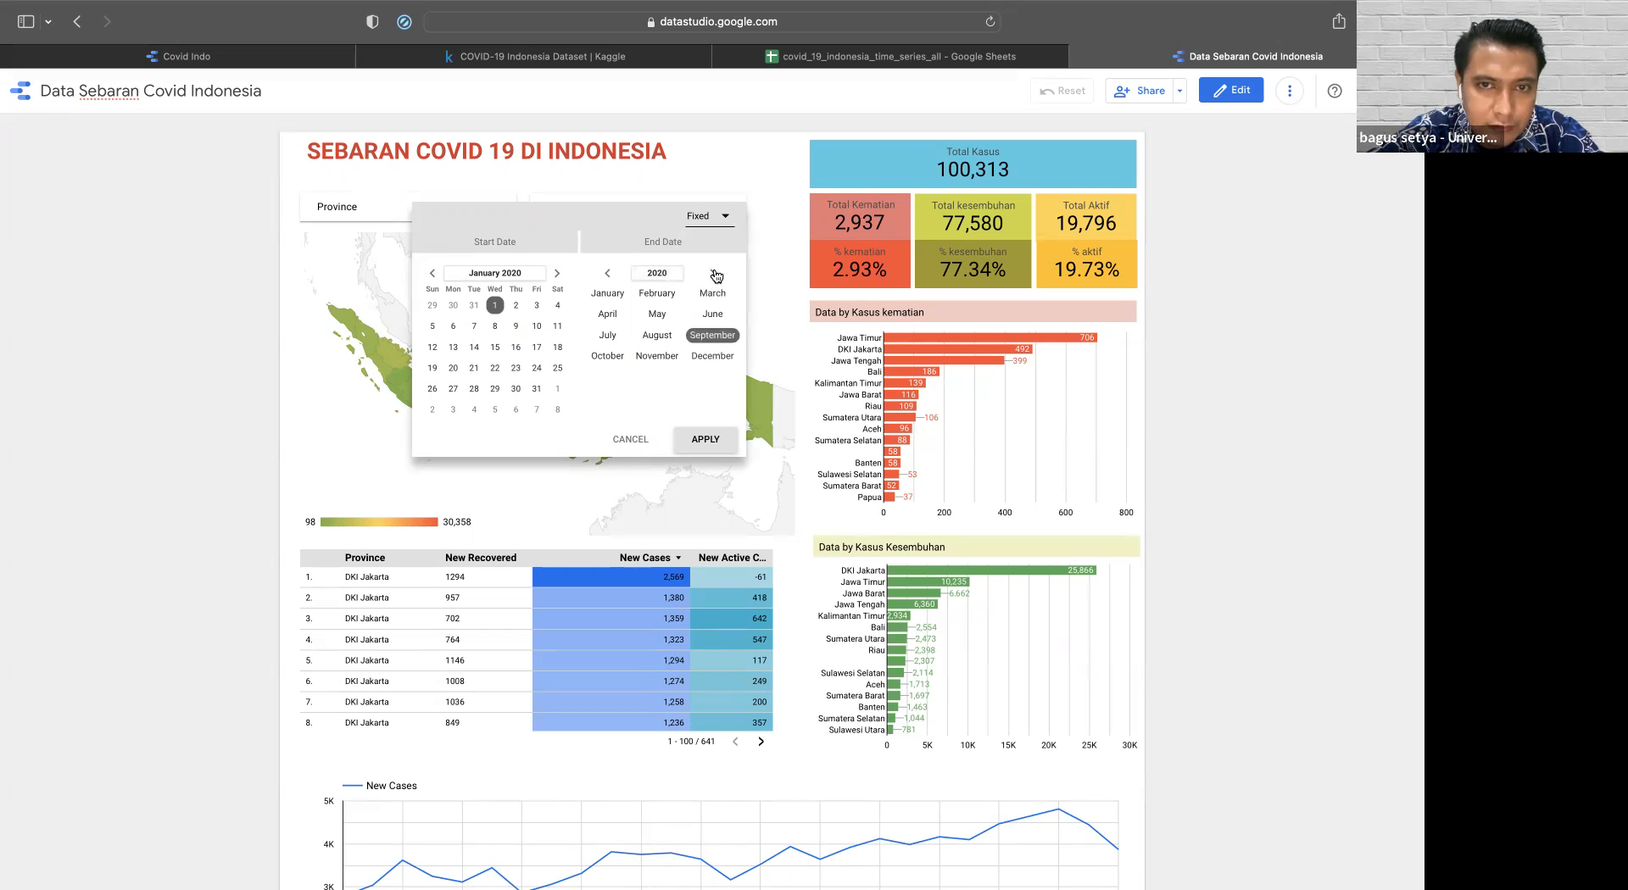
{"action": "left_click", "coordinate": [712, 274]}
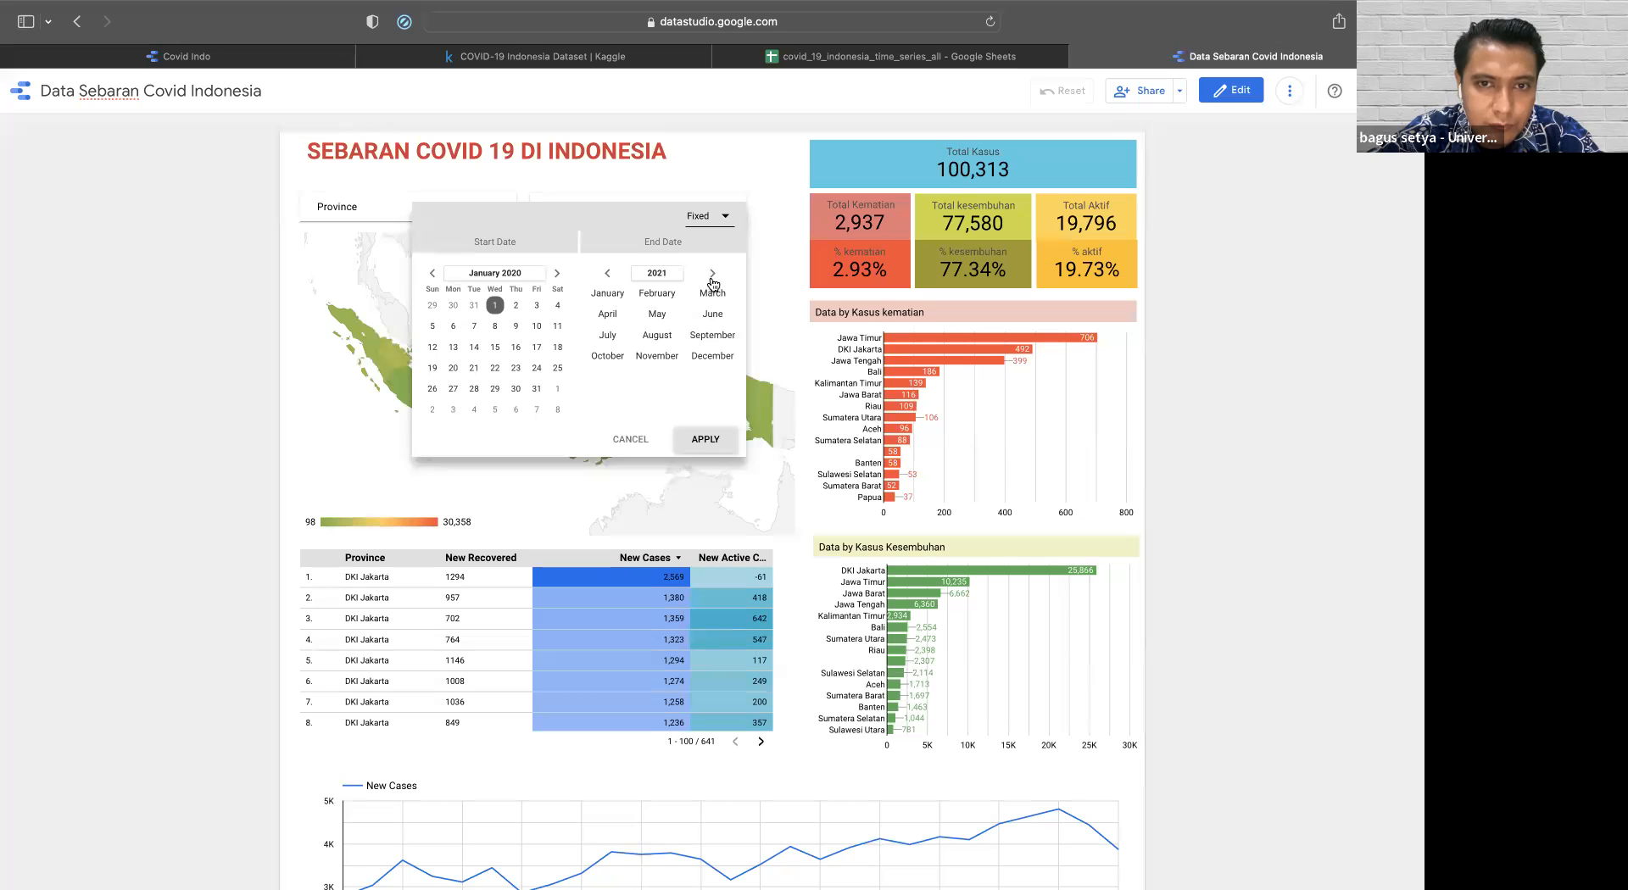
{"action": "left_click", "coordinate": [714, 359]}
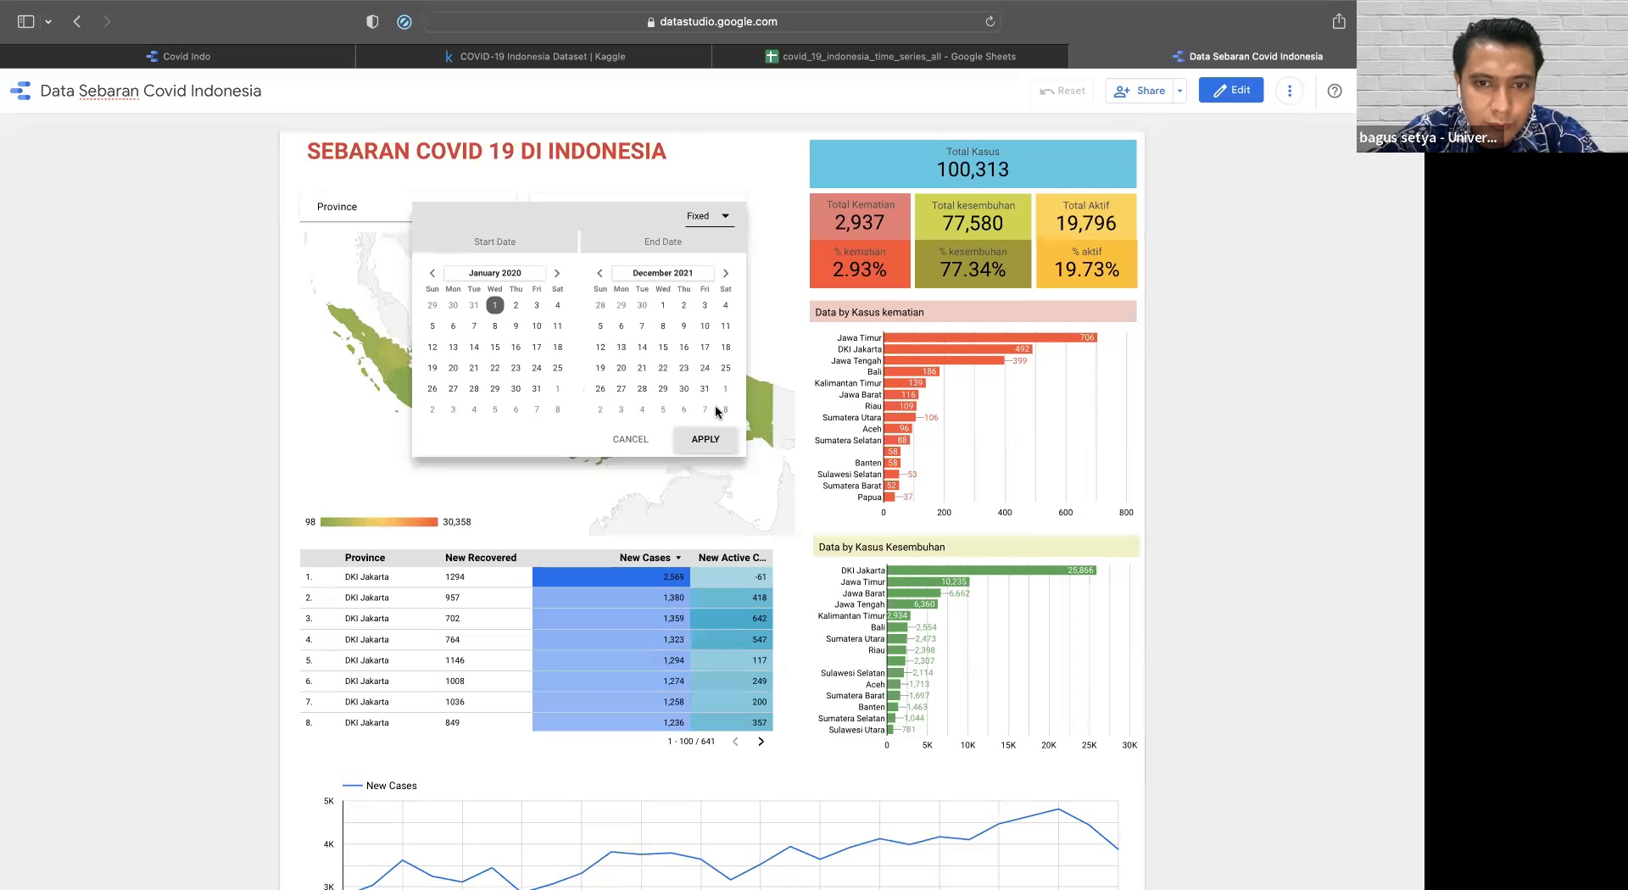
{"action": "left_click", "coordinate": [706, 390]}
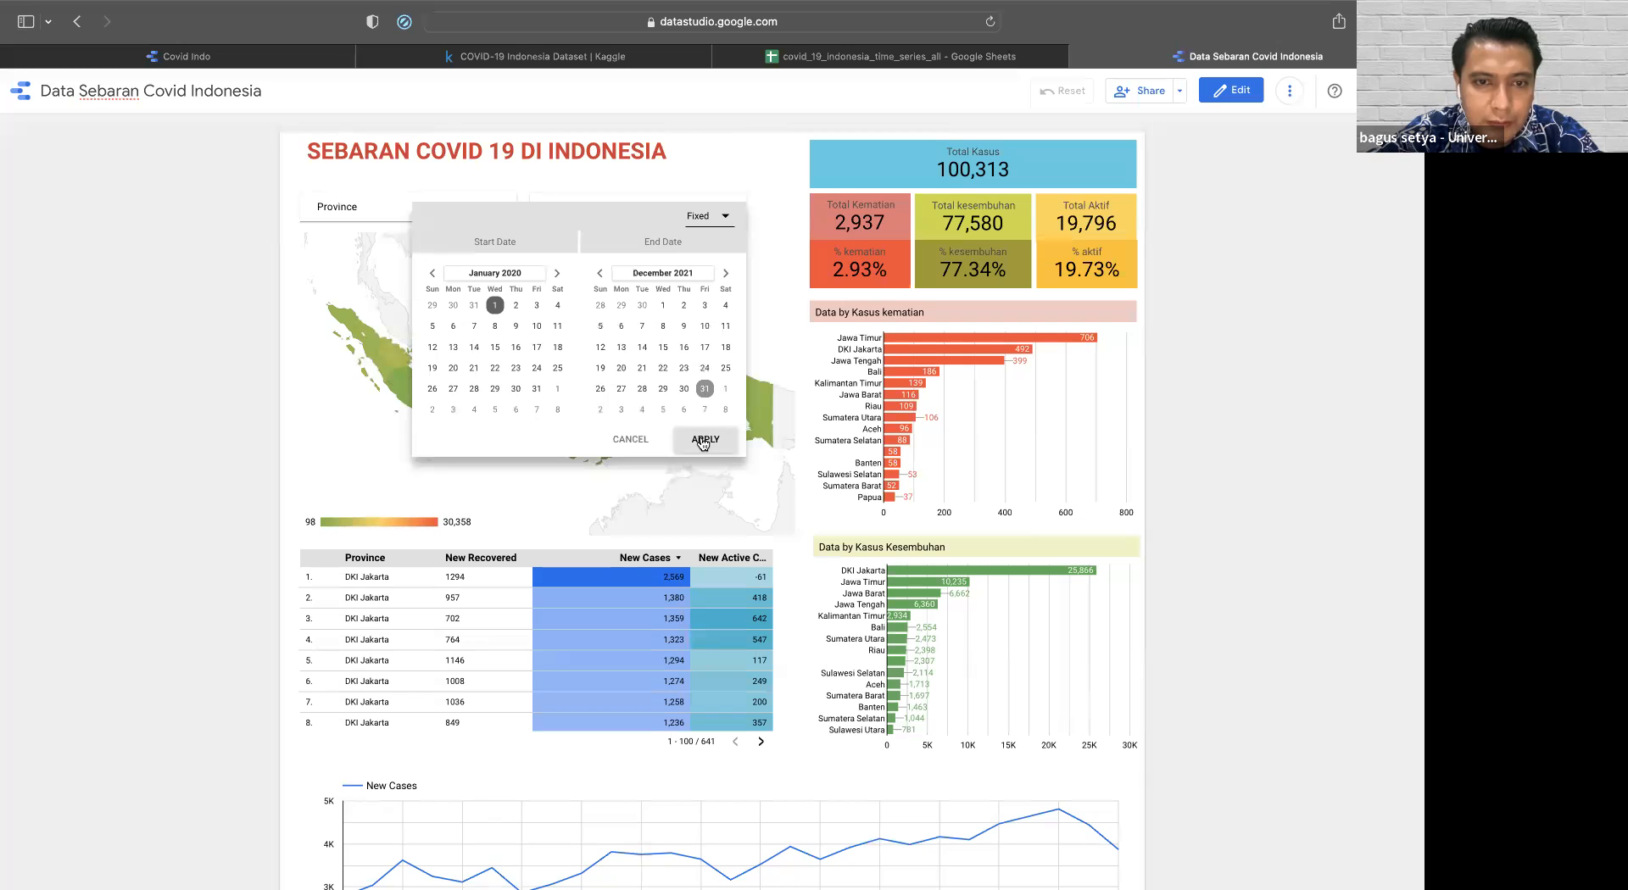
{"action": "left_click", "coordinate": [705, 440]}
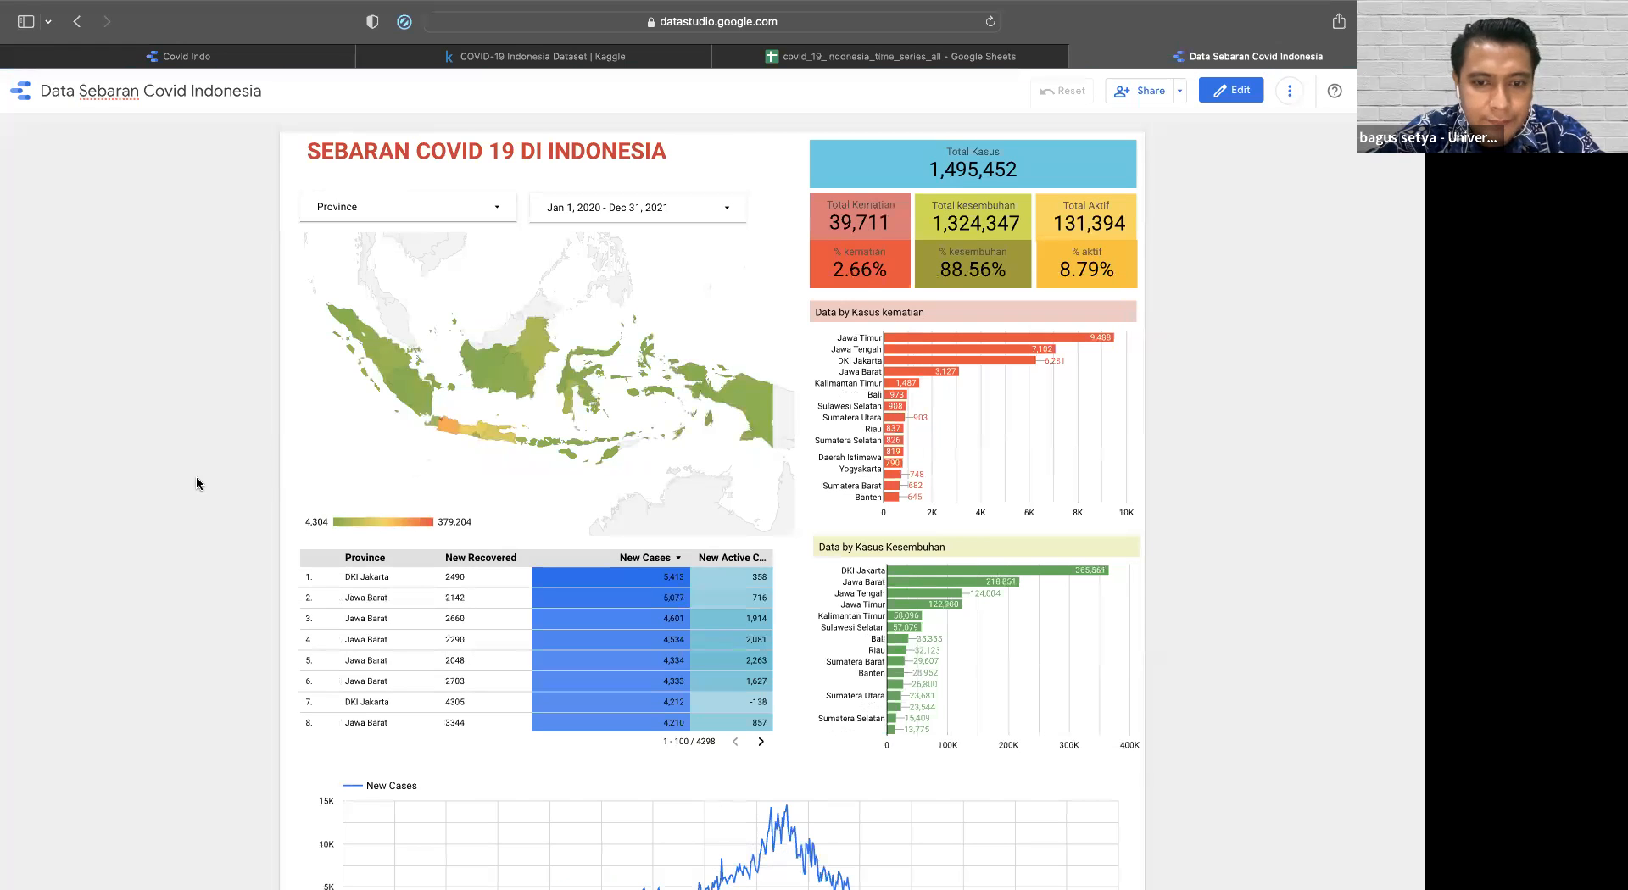
{"action": "scroll", "coordinate": [196, 471], "scroll_direction": "down", "scroll_amount": 3}
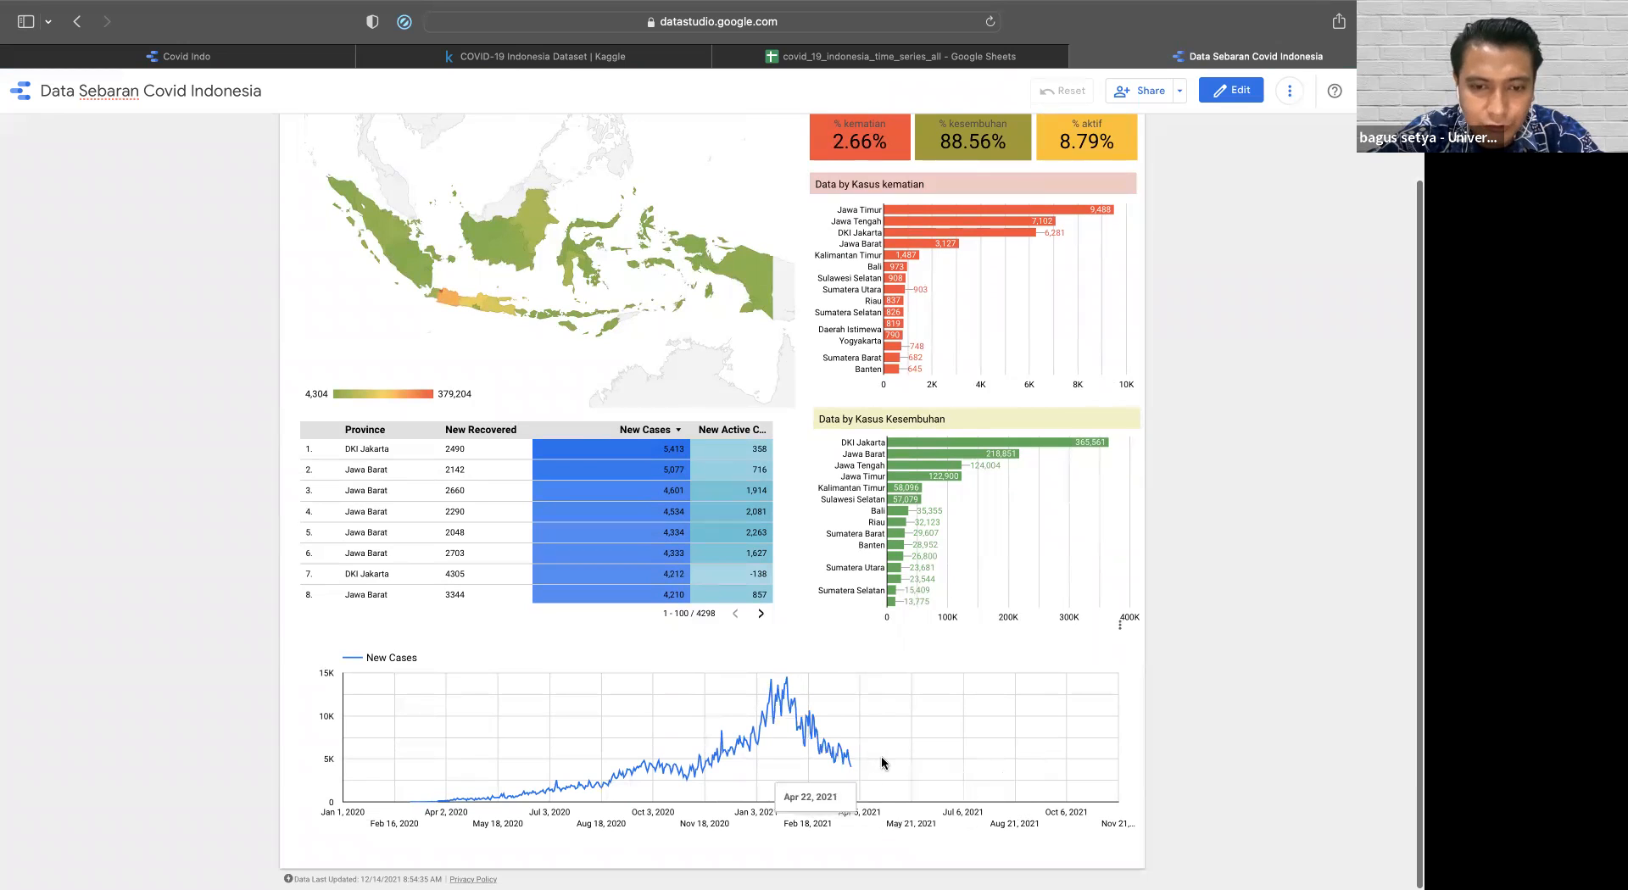
{"action": "scroll", "coordinate": [975, 511], "scroll_direction": "up", "scroll_amount": 2}
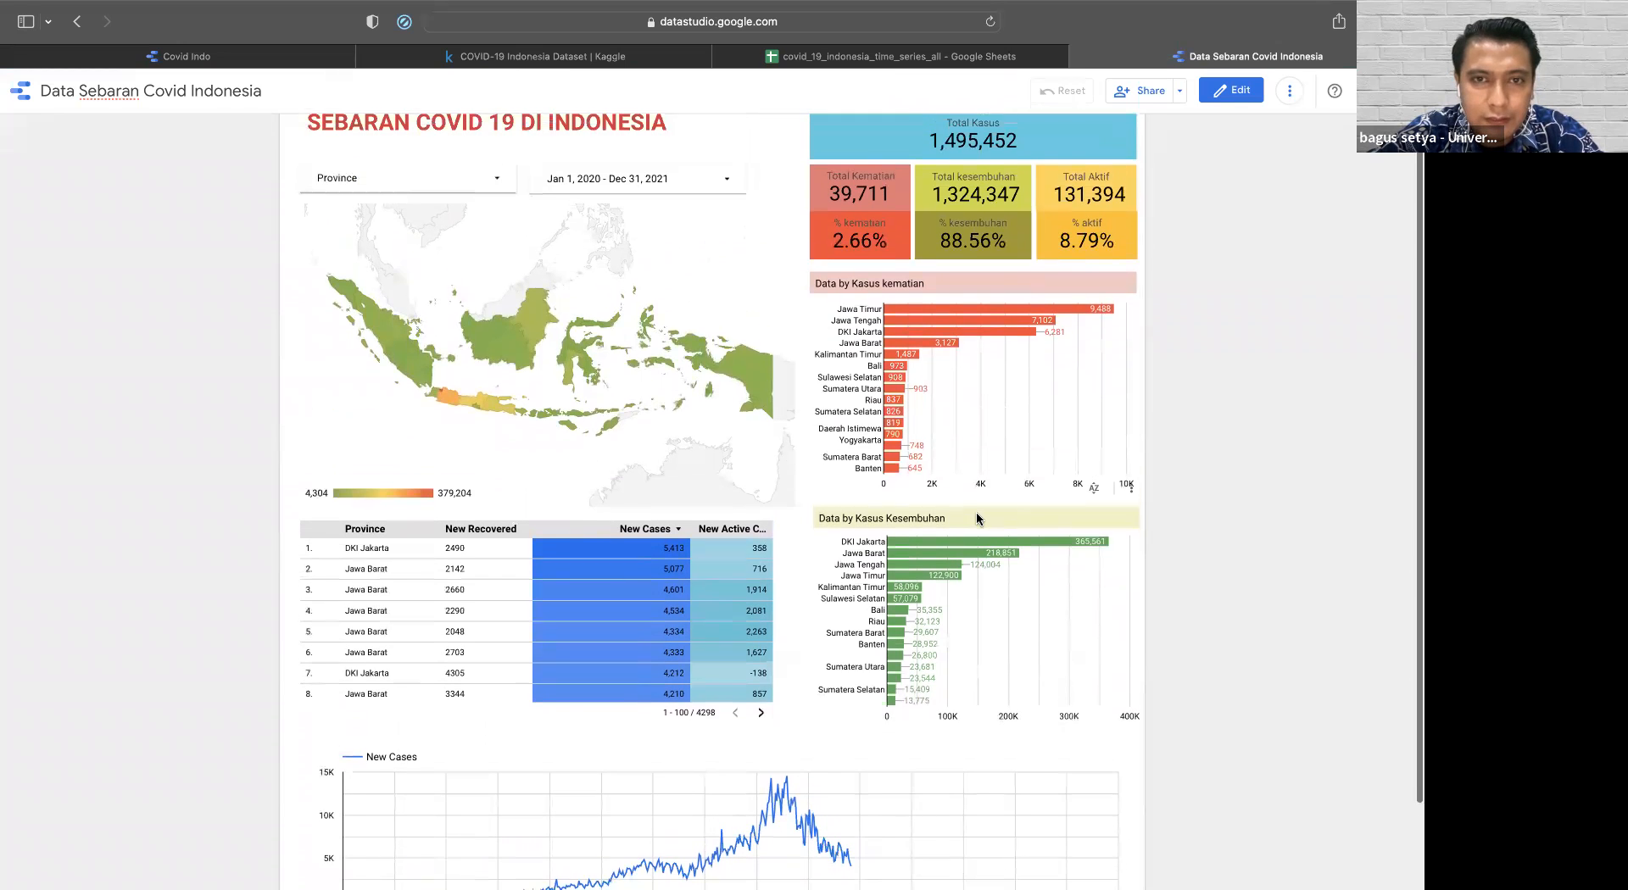
{"action": "scroll", "coordinate": [977, 517], "scroll_direction": "up", "scroll_amount": 1}
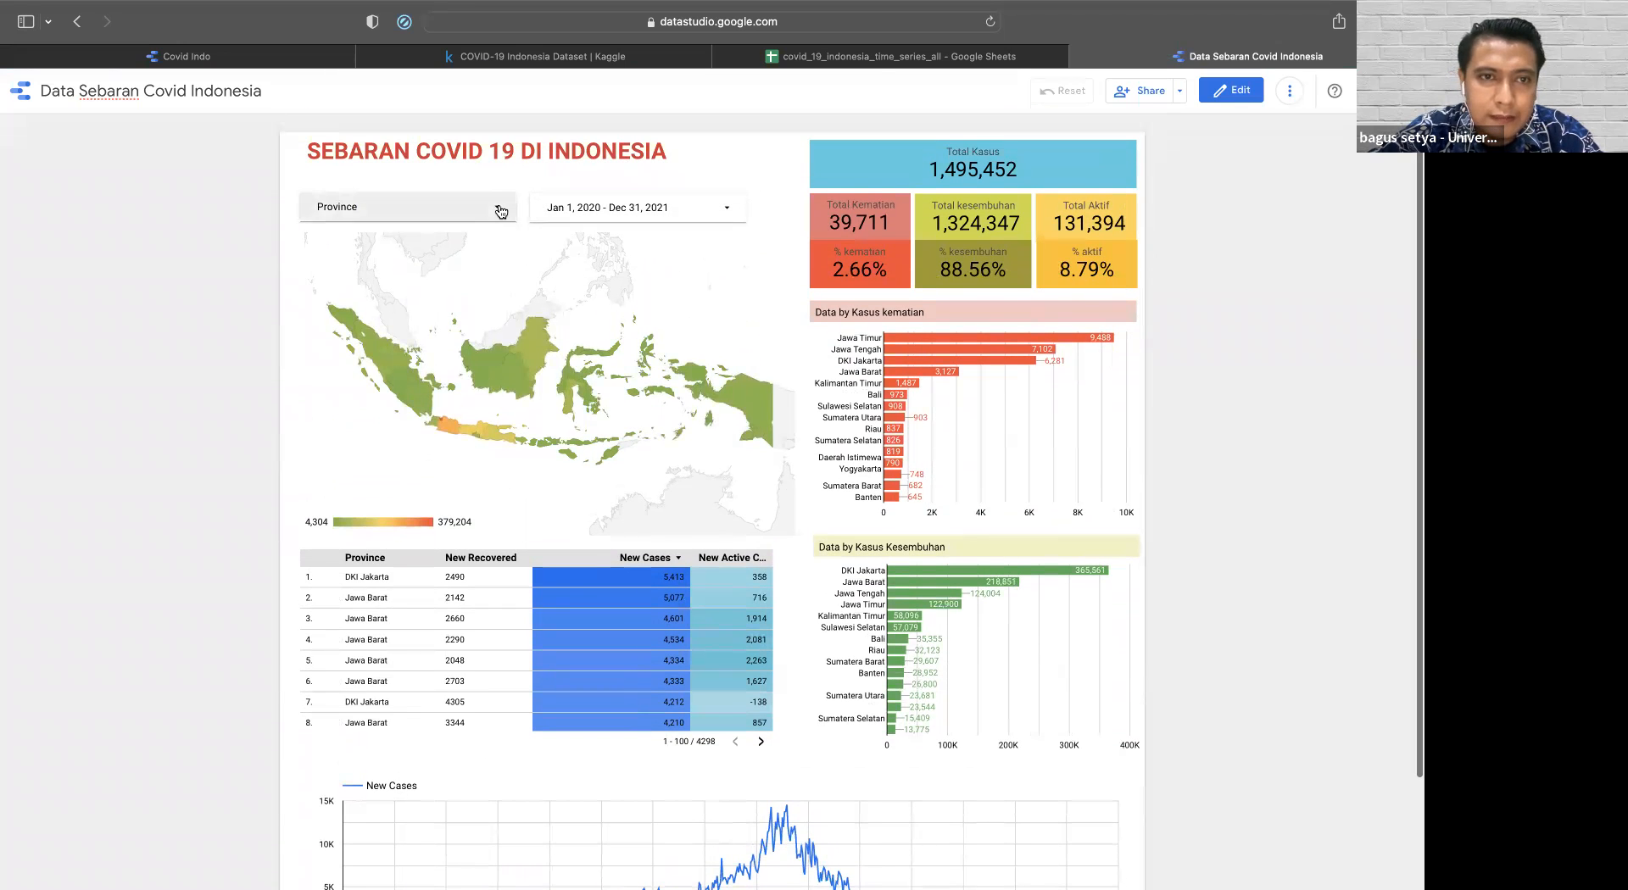
- Return to edit mode and try to move the date range control's start month forward to April 2020
{"action": "left_click", "coordinate": [1230, 89]}
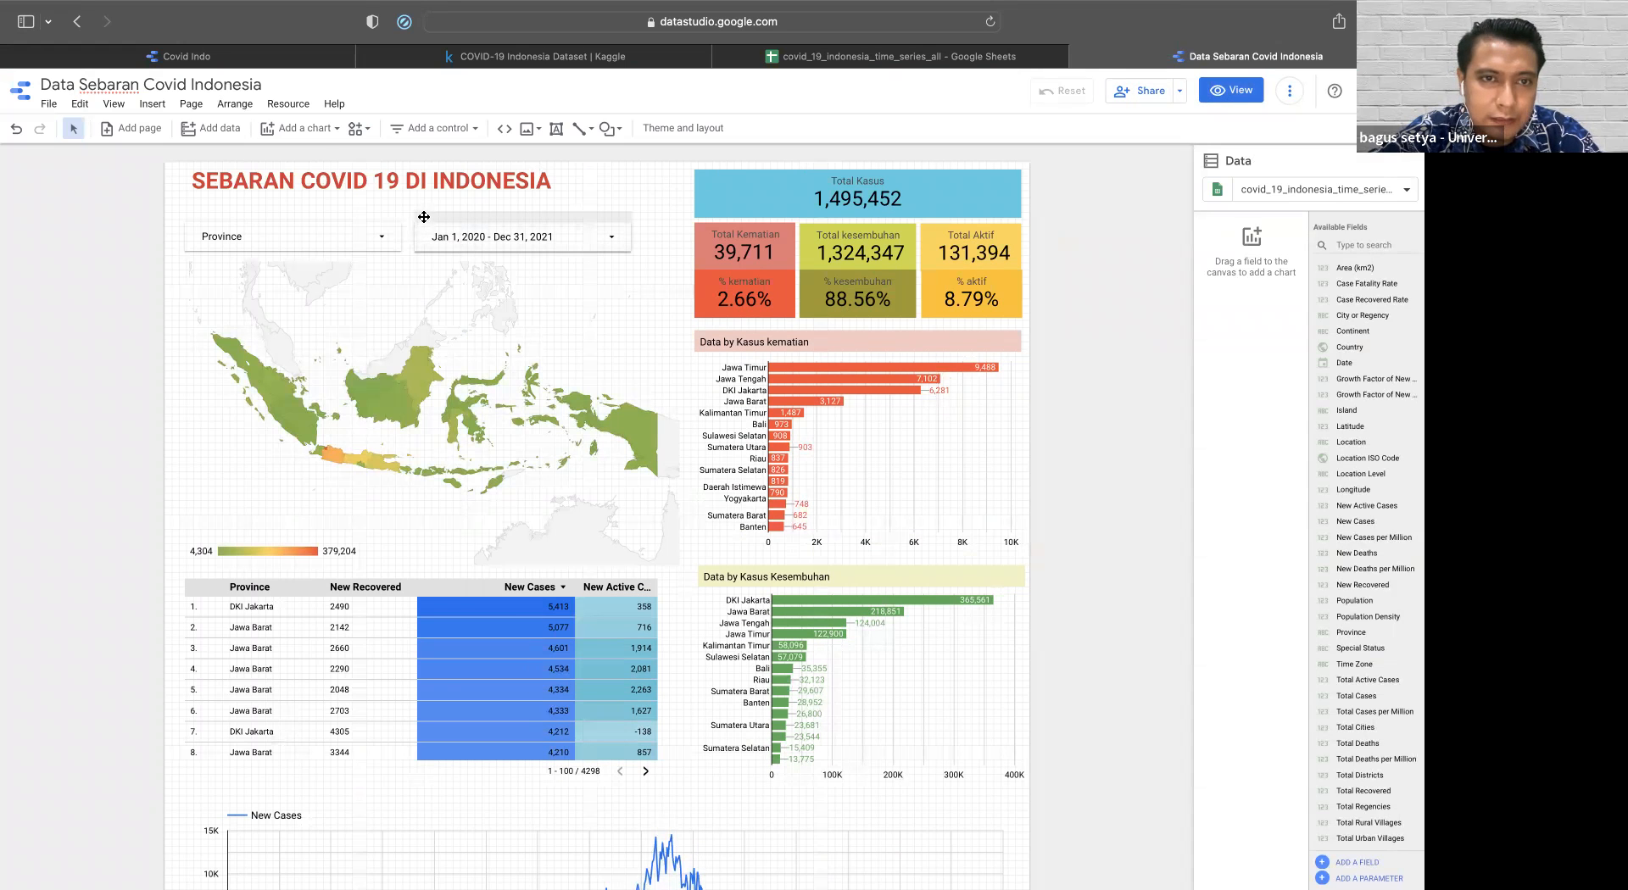
{"action": "left_click", "coordinate": [426, 217]}
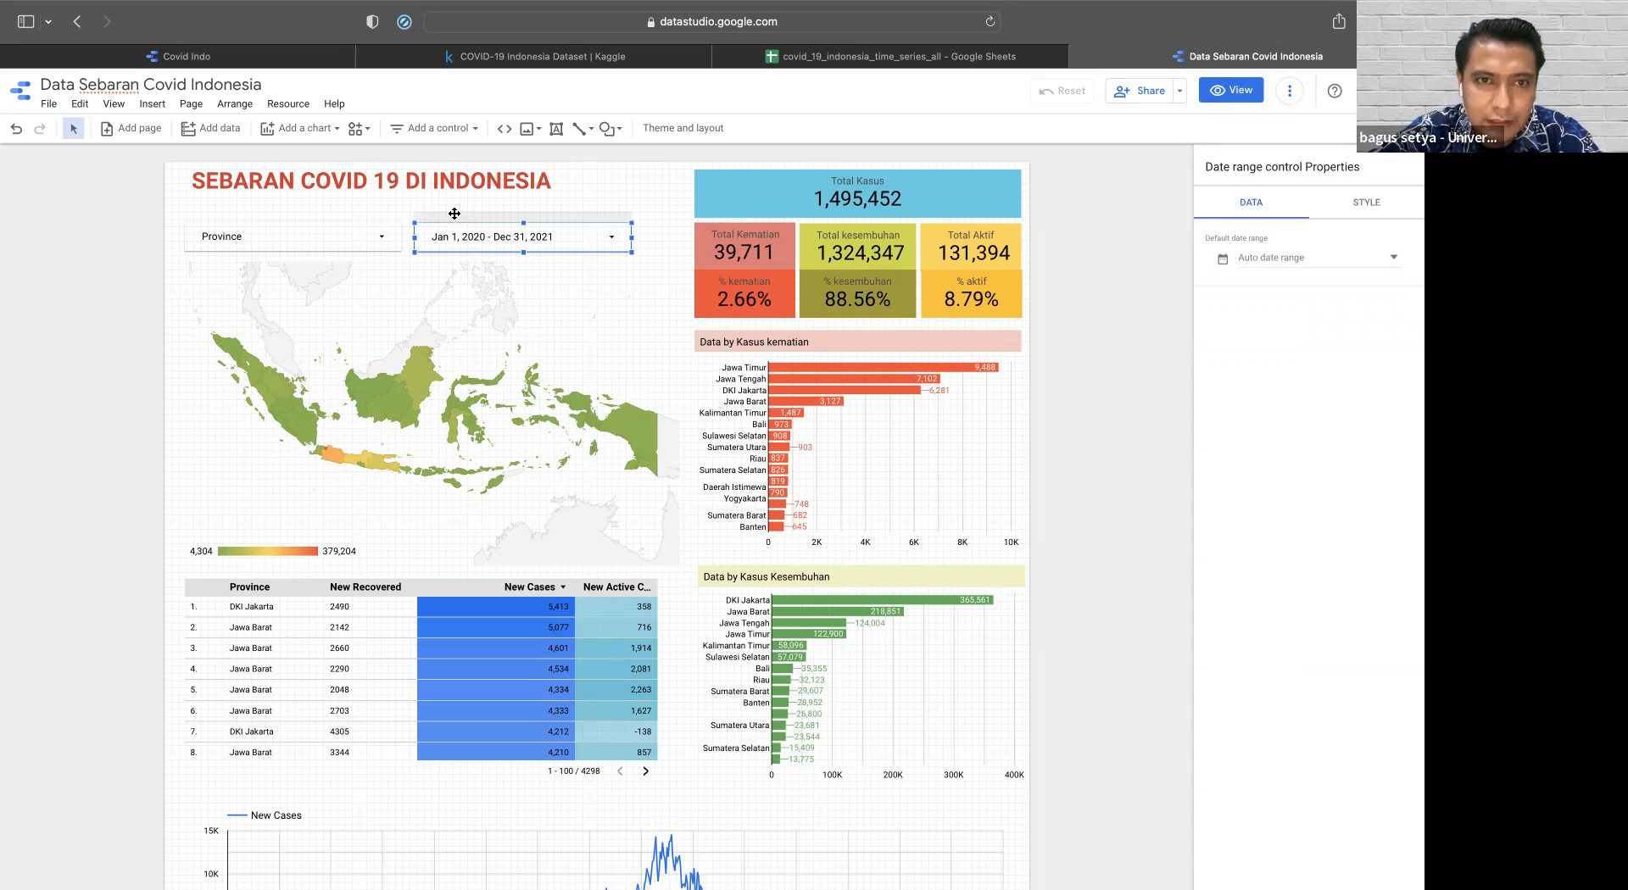
{"action": "left_click", "coordinate": [614, 240]}
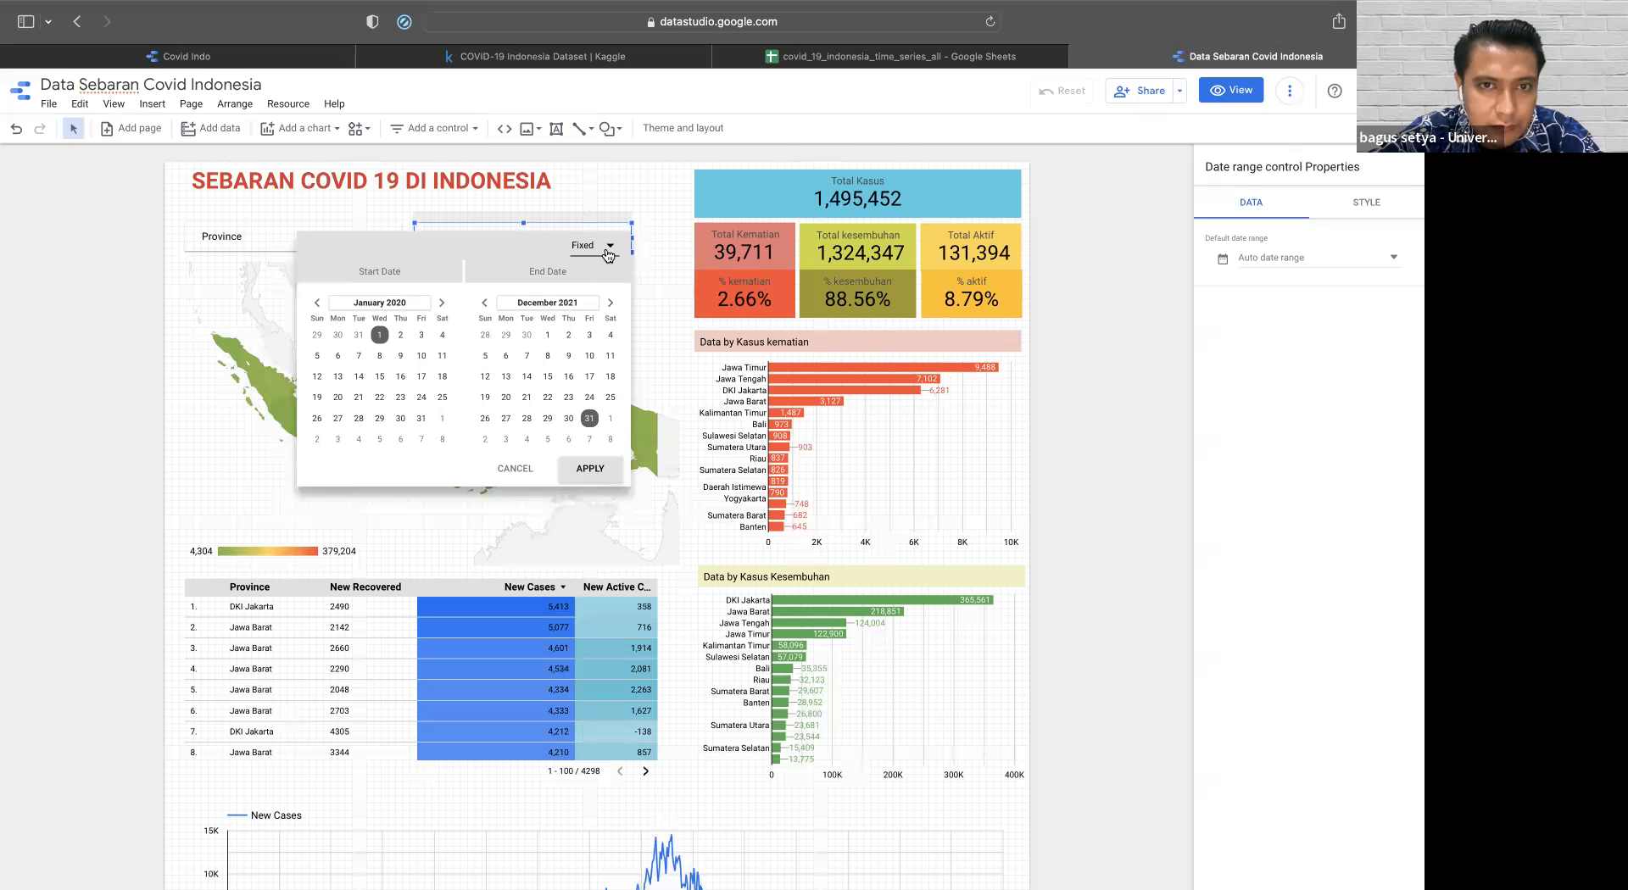
{"action": "left_click", "coordinate": [607, 251]}
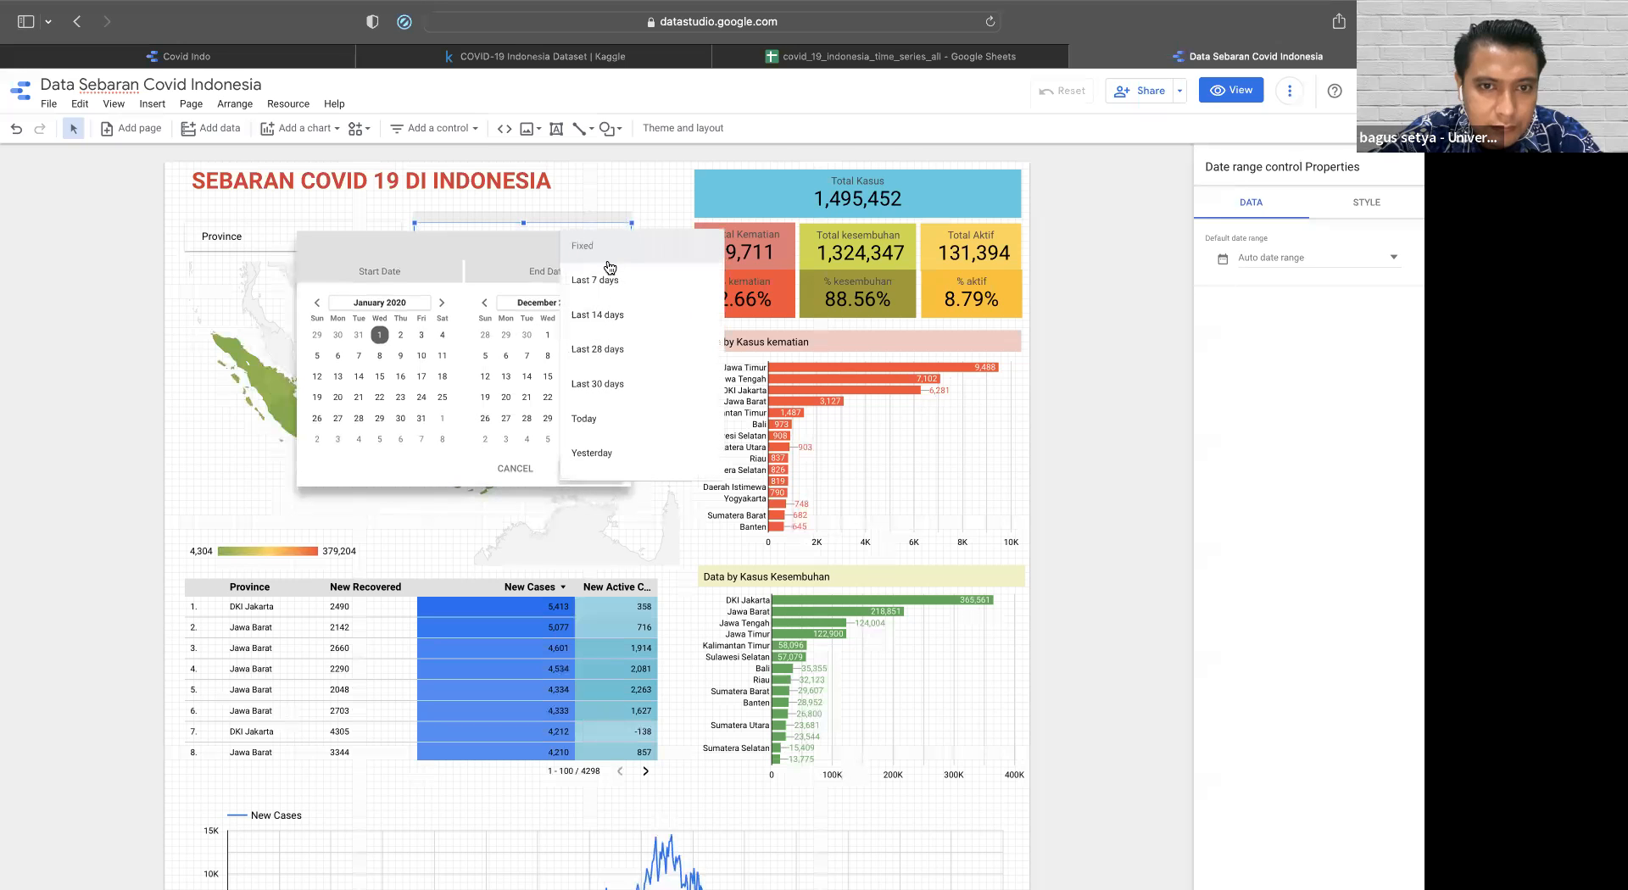
{"action": "left_click", "coordinate": [440, 307]}
{"action": "left_click", "coordinate": [440, 306]}
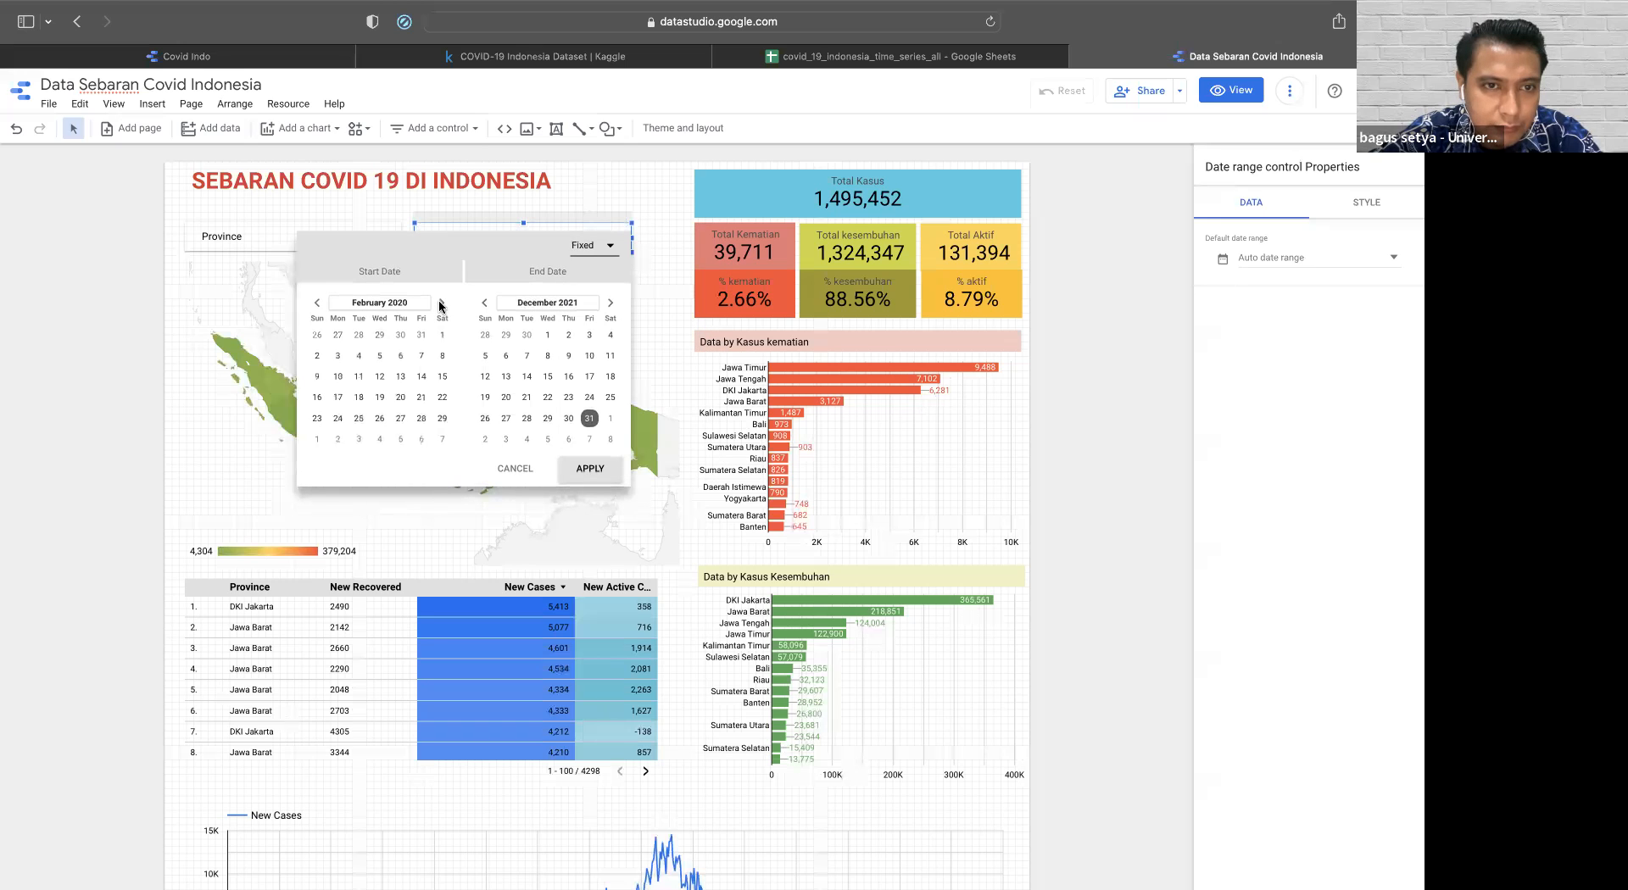
{"action": "left_click", "coordinate": [441, 305]}
{"action": "left_click", "coordinate": [442, 305]}
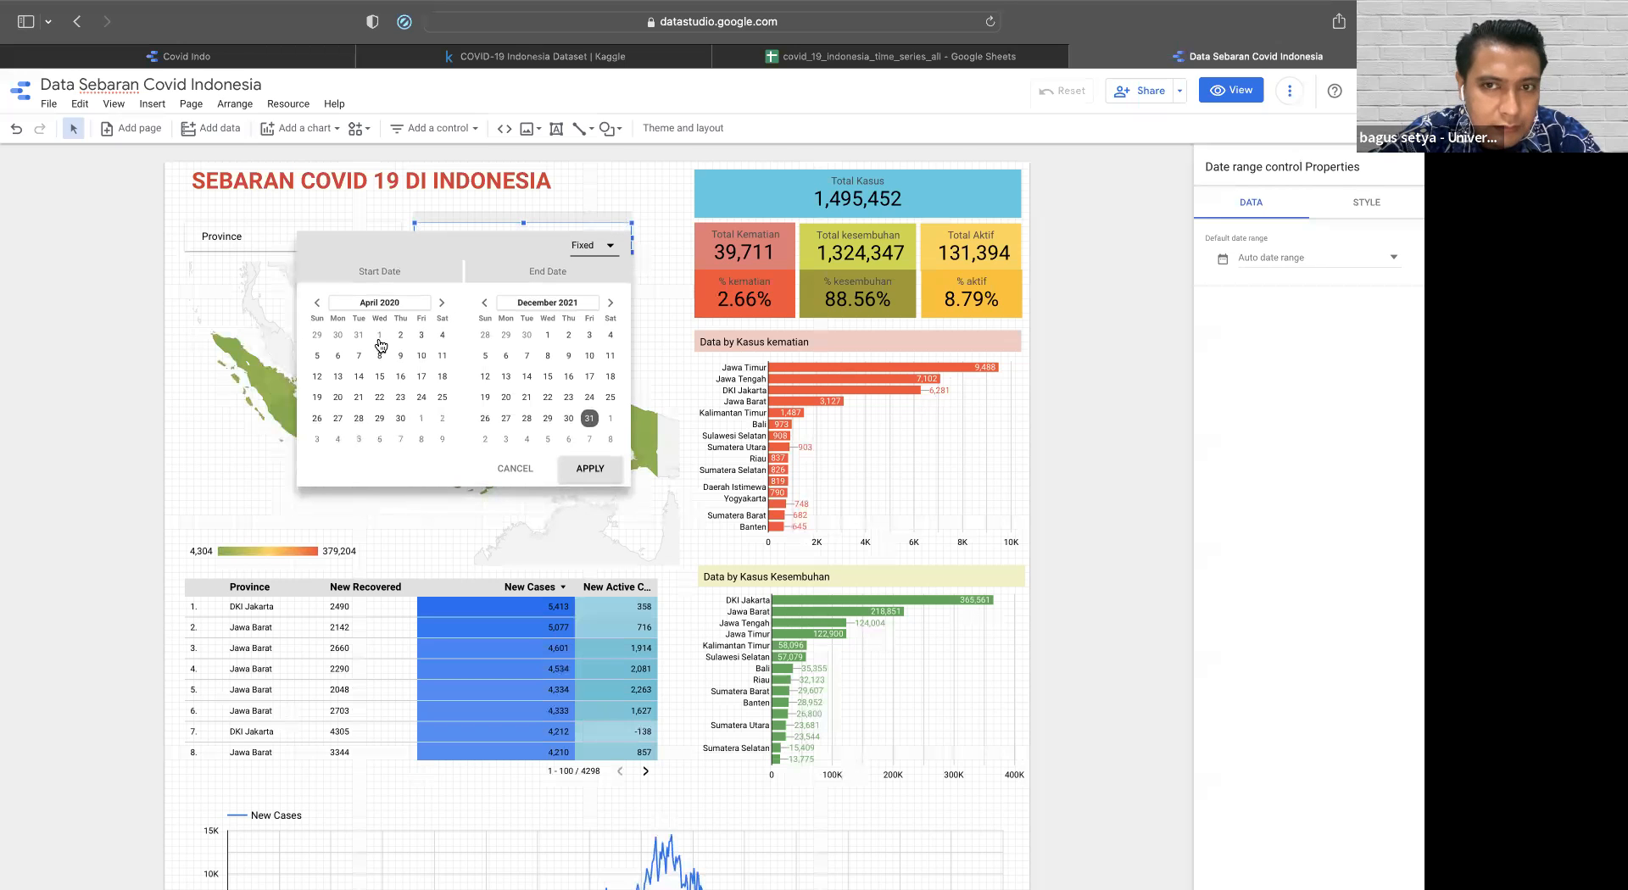
- Go back to the report list, reopen the Data Sebaran Covid Indonesia report and check its New Cases time series chart
{"action": "left_click", "coordinate": [21, 92]}
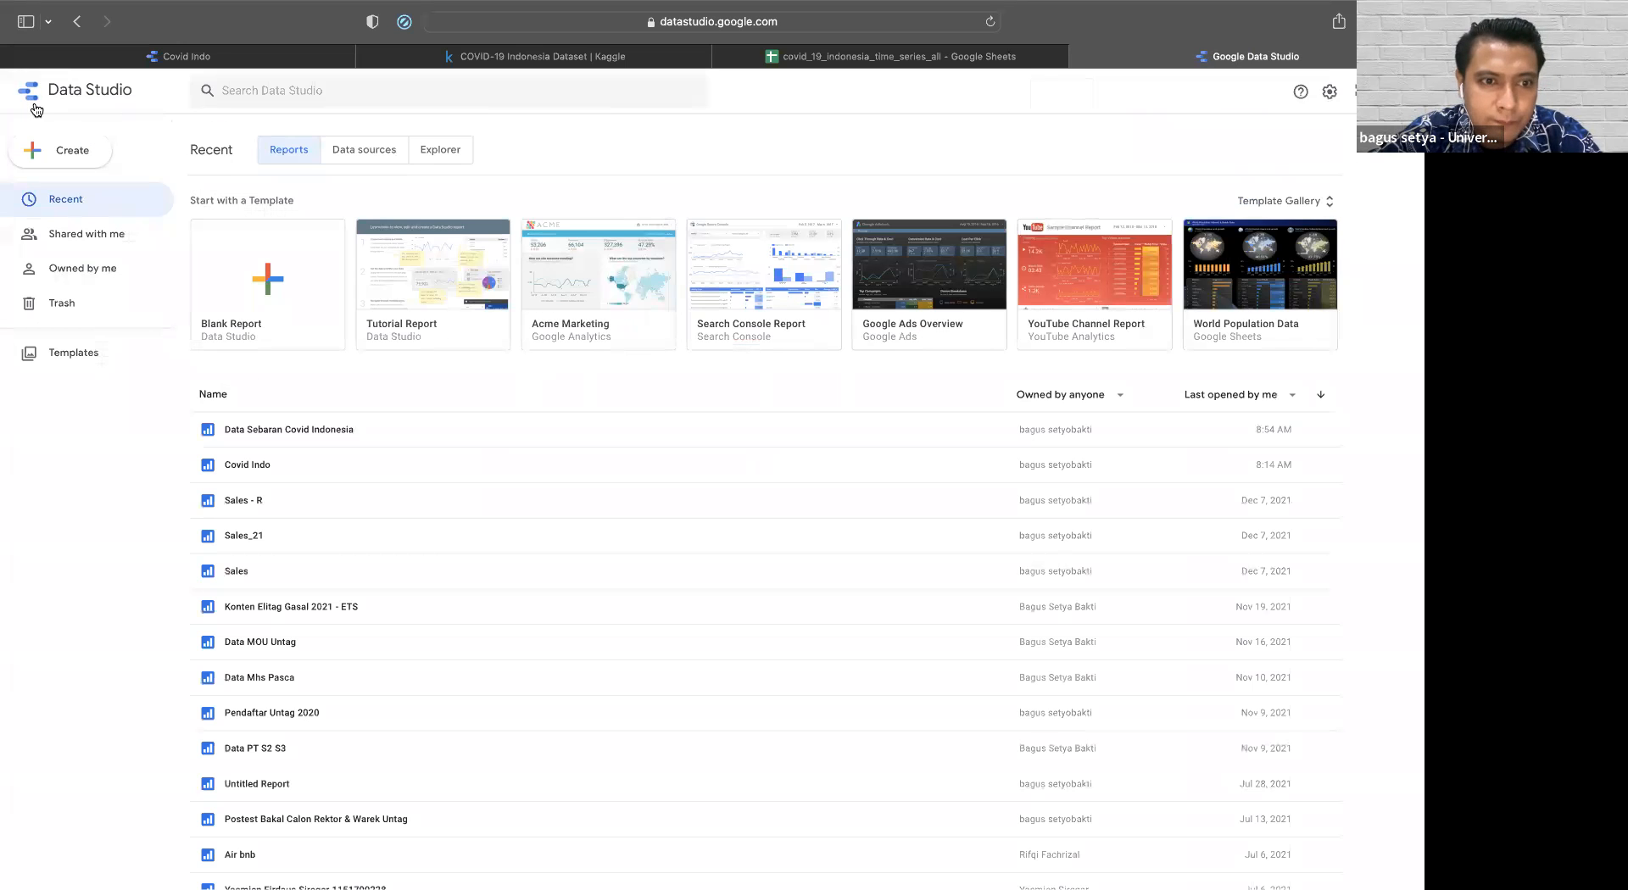
{"action": "left_click", "coordinate": [270, 434]}
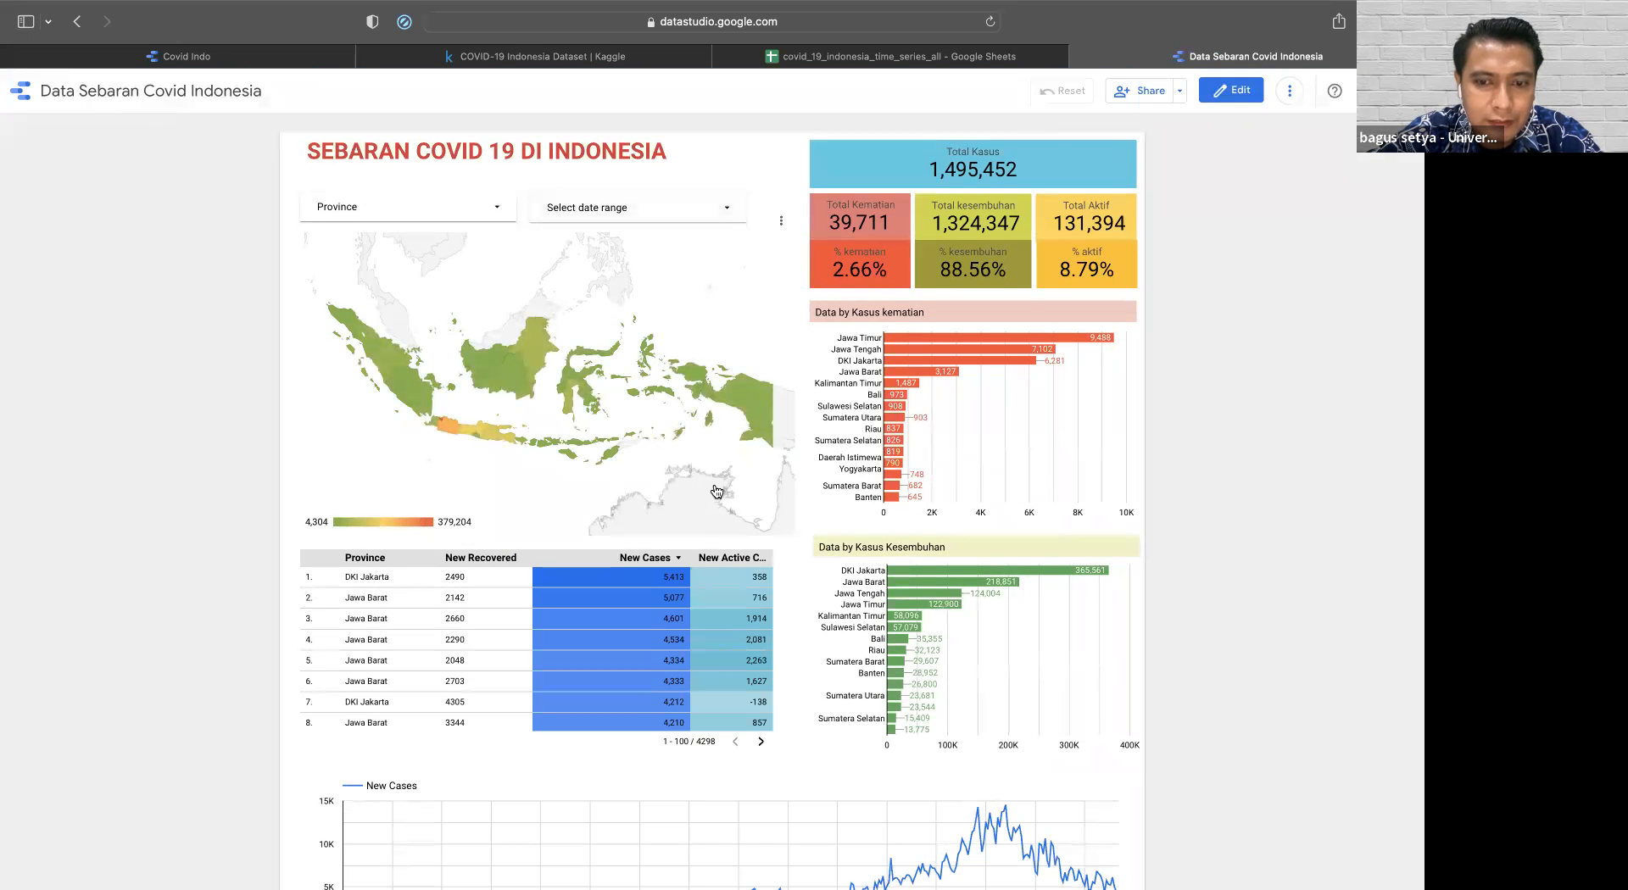
{"action": "scroll", "coordinate": [703, 475], "scroll_direction": "down", "scroll_amount": 3}
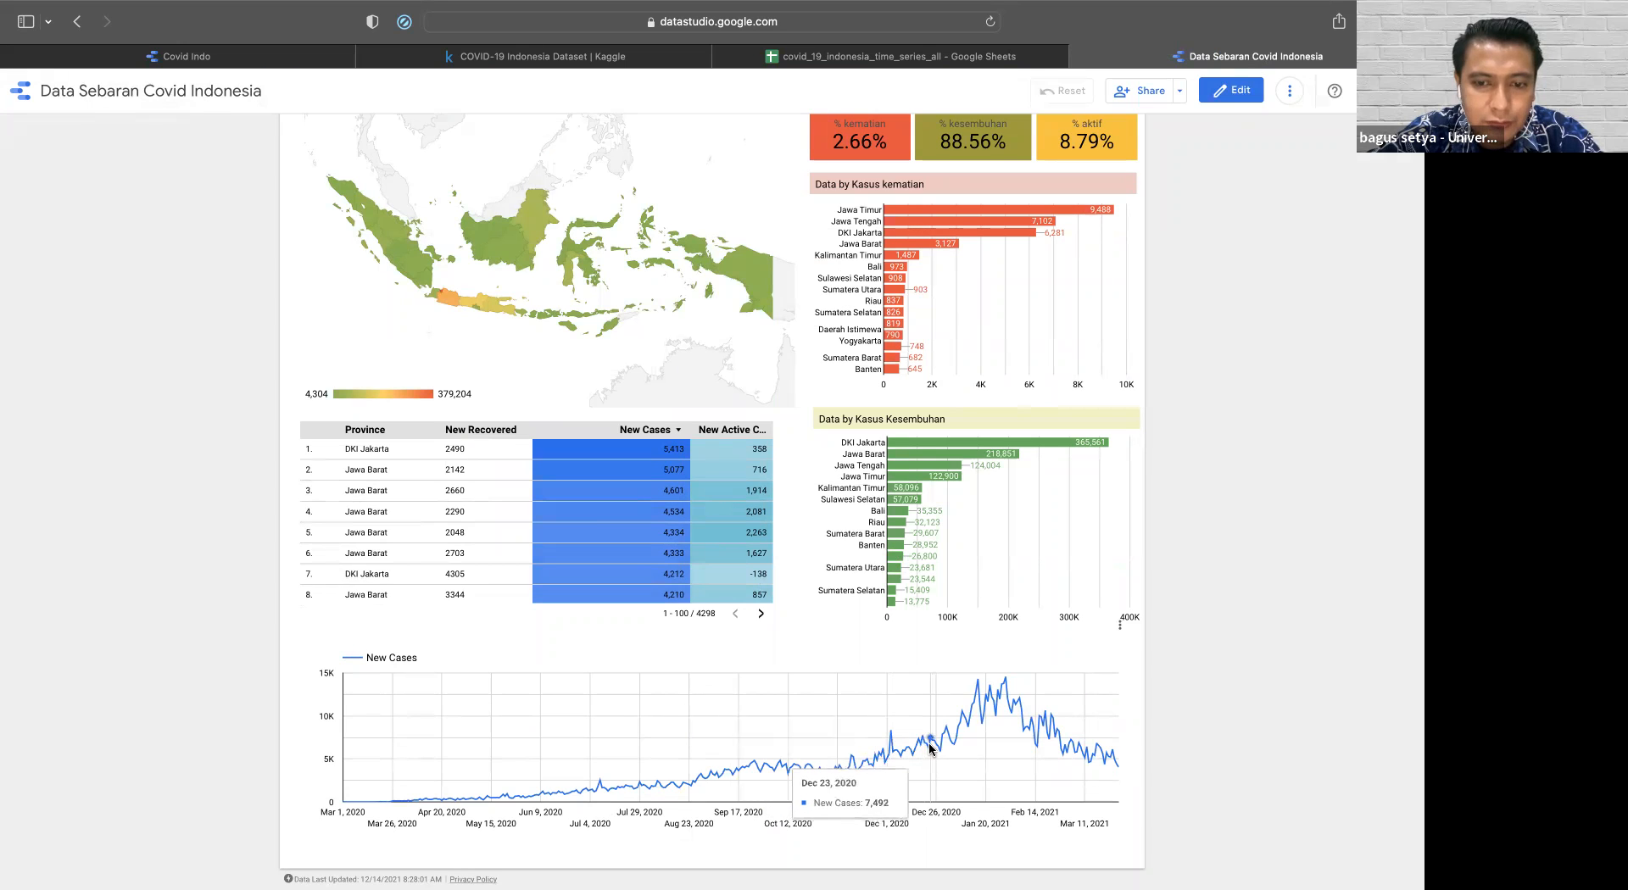
- Switch the report to edit mode and bring up the style settings of the New Cases time series chart
{"action": "left_click", "coordinate": [1237, 94]}
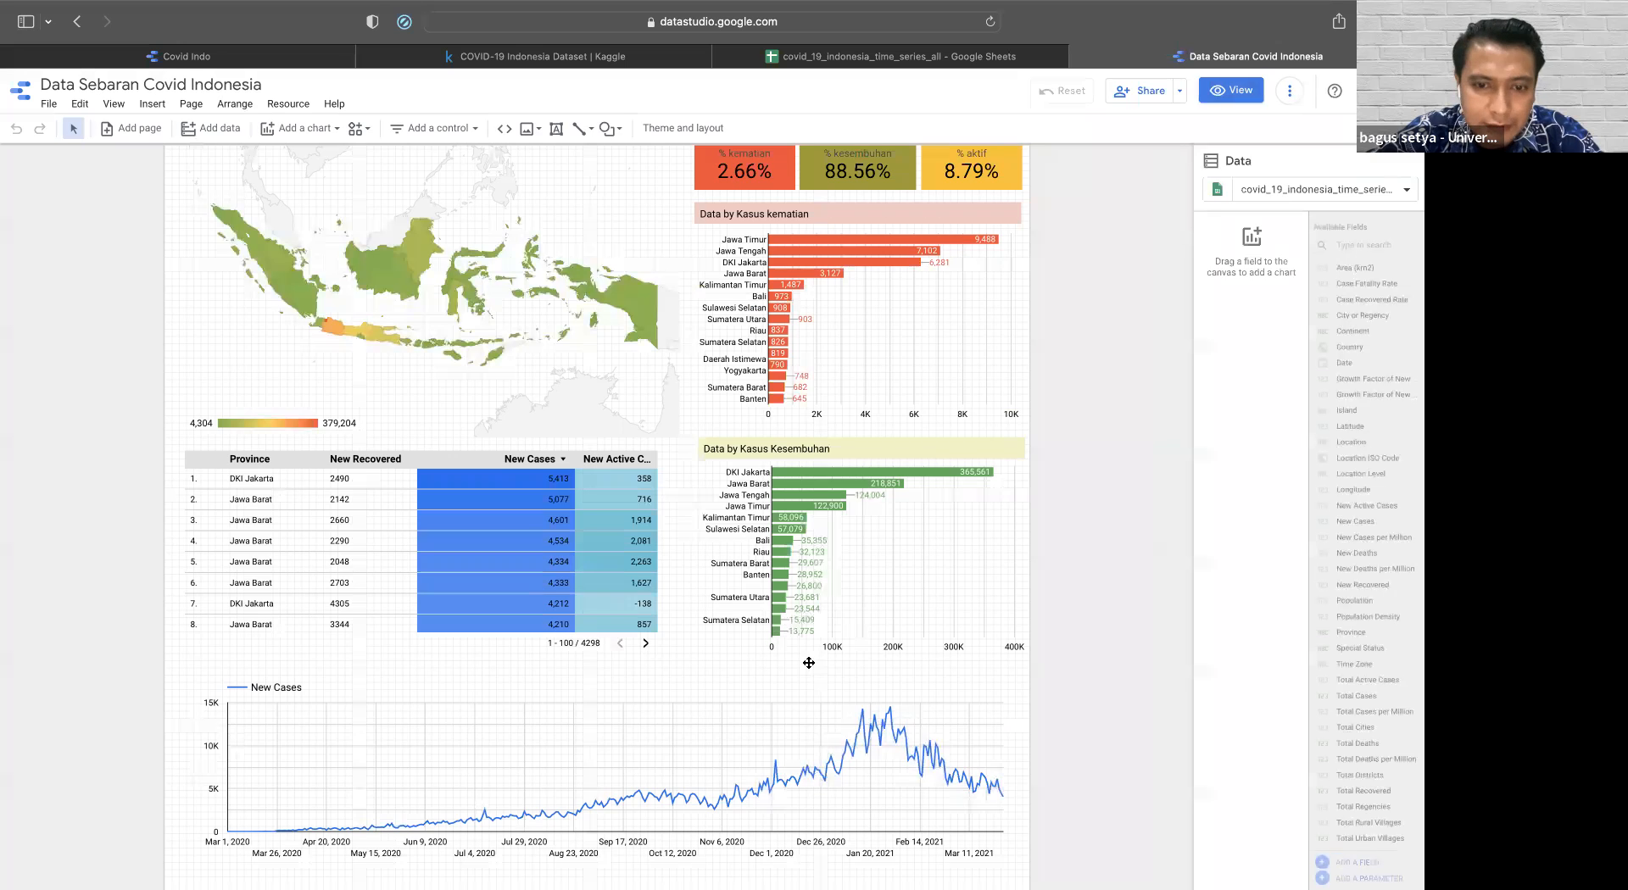
{"action": "left_click", "coordinate": [768, 713]}
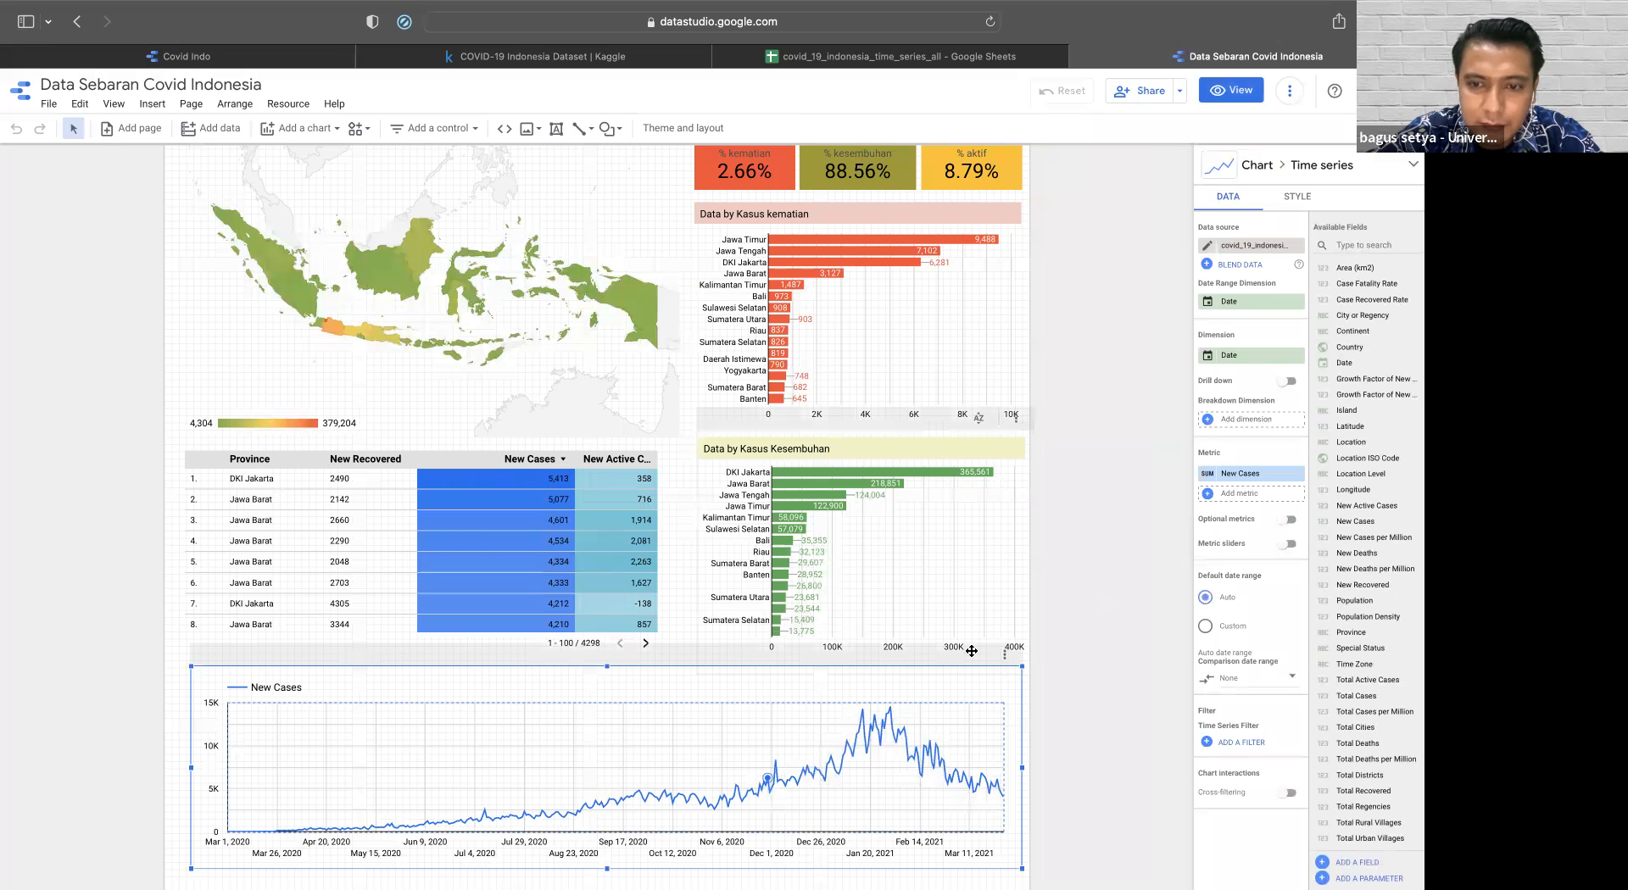
{"action": "left_click", "coordinate": [1292, 211]}
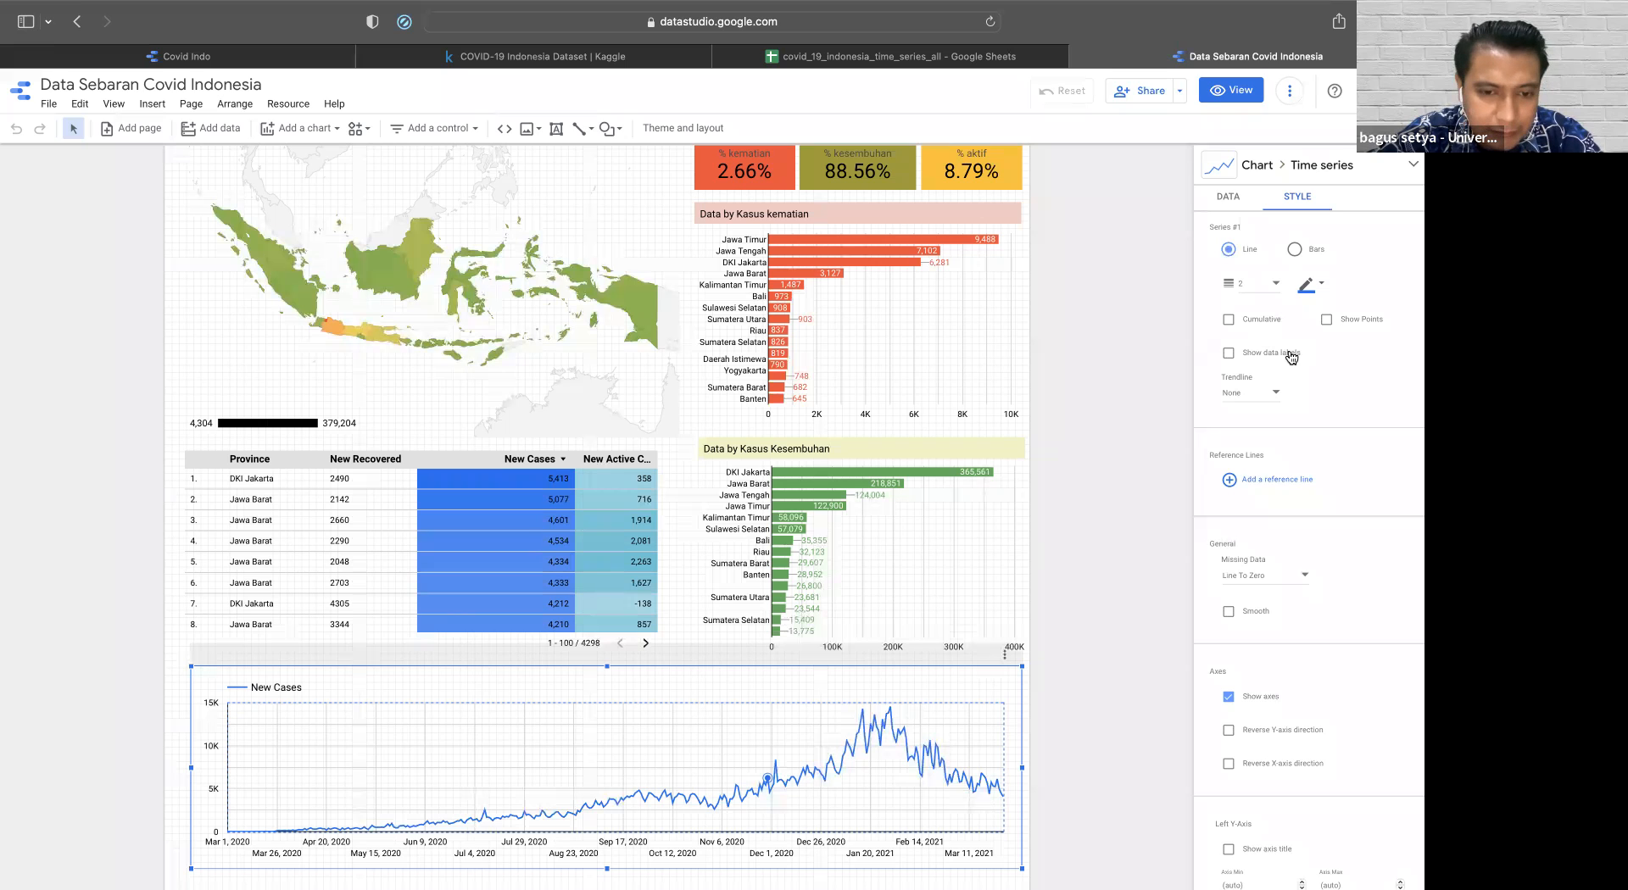
- Try data labels on the New Cases time series chart, turning them on and off again
{"action": "left_click", "coordinate": [1290, 357]}
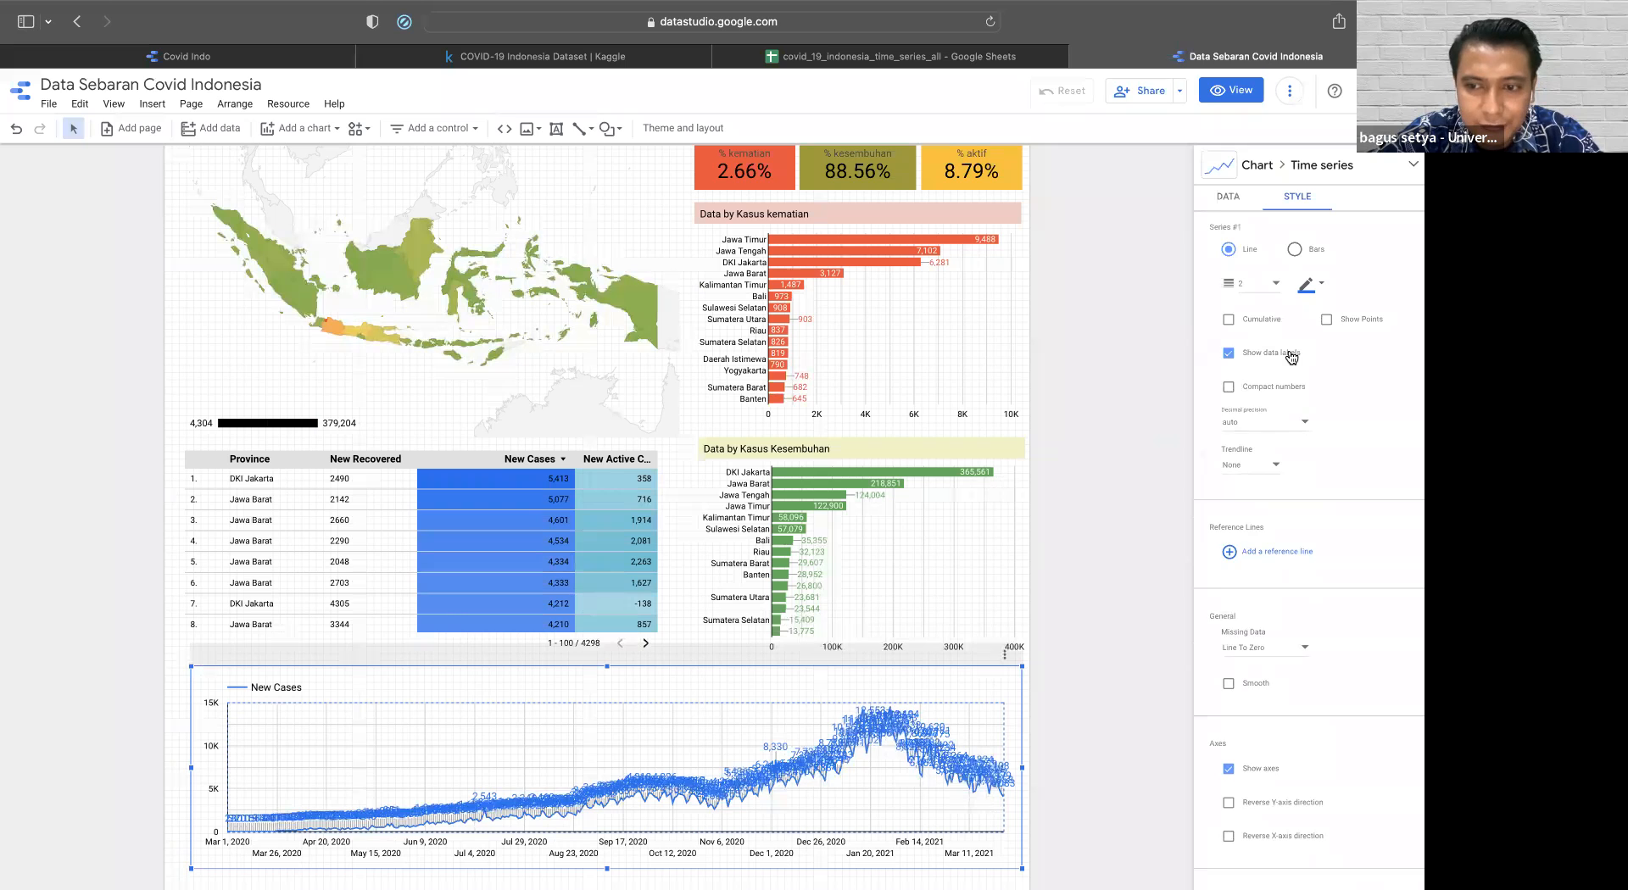
{"action": "left_click", "coordinate": [1290, 357]}
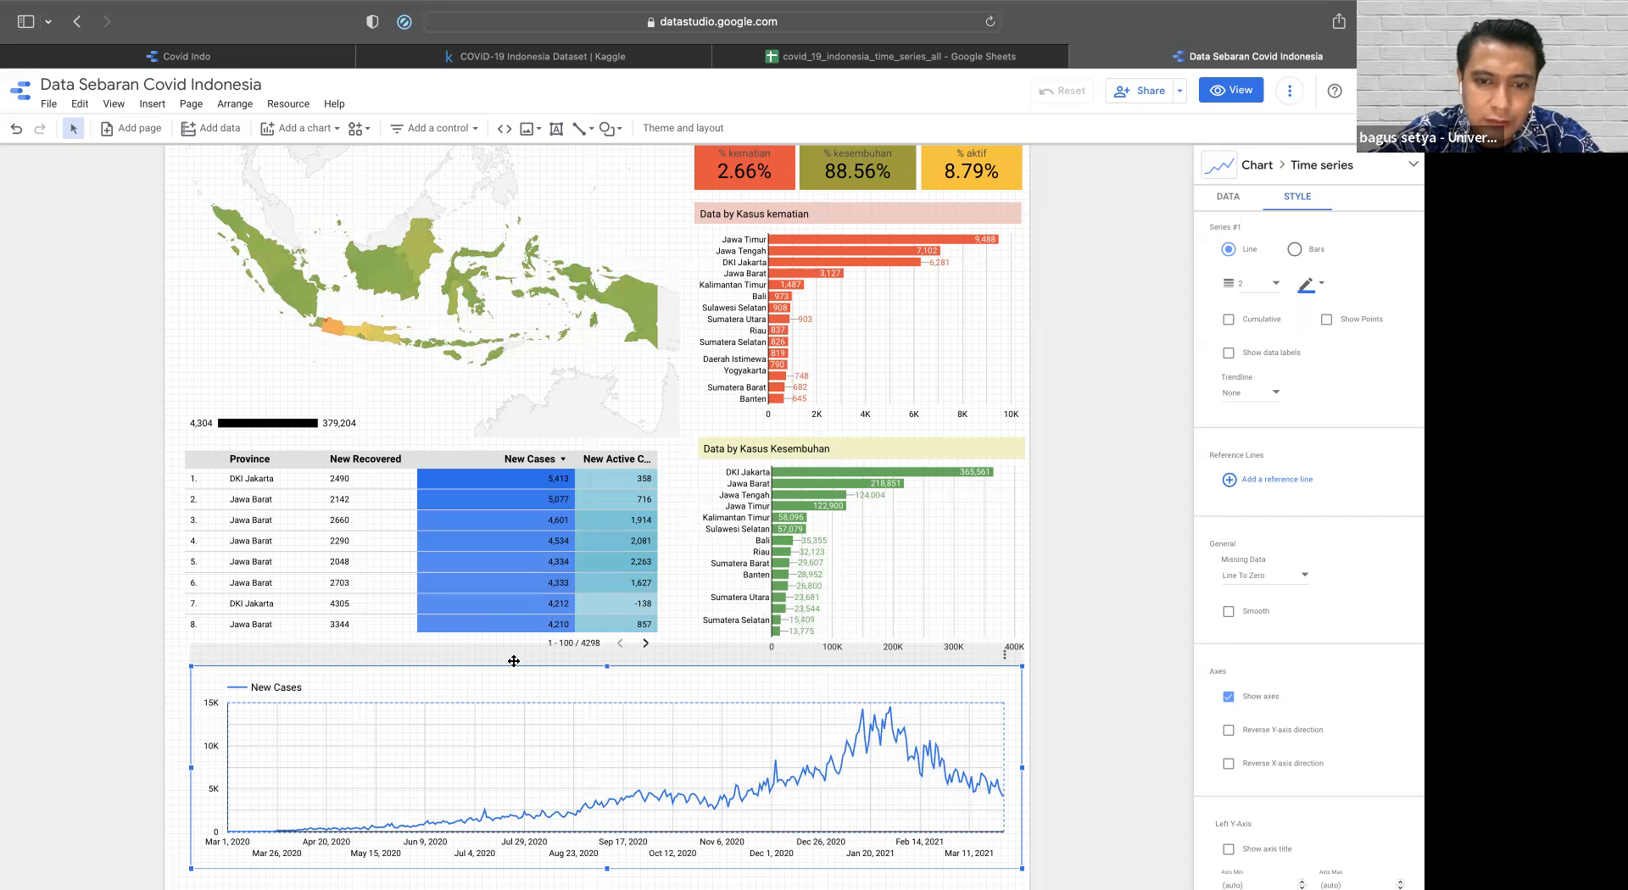
- Add New Recovered as a second metric to the New Cases time series chart
{"action": "scroll", "coordinate": [1133, 513], "scroll_direction": "down", "scroll_amount": 1}
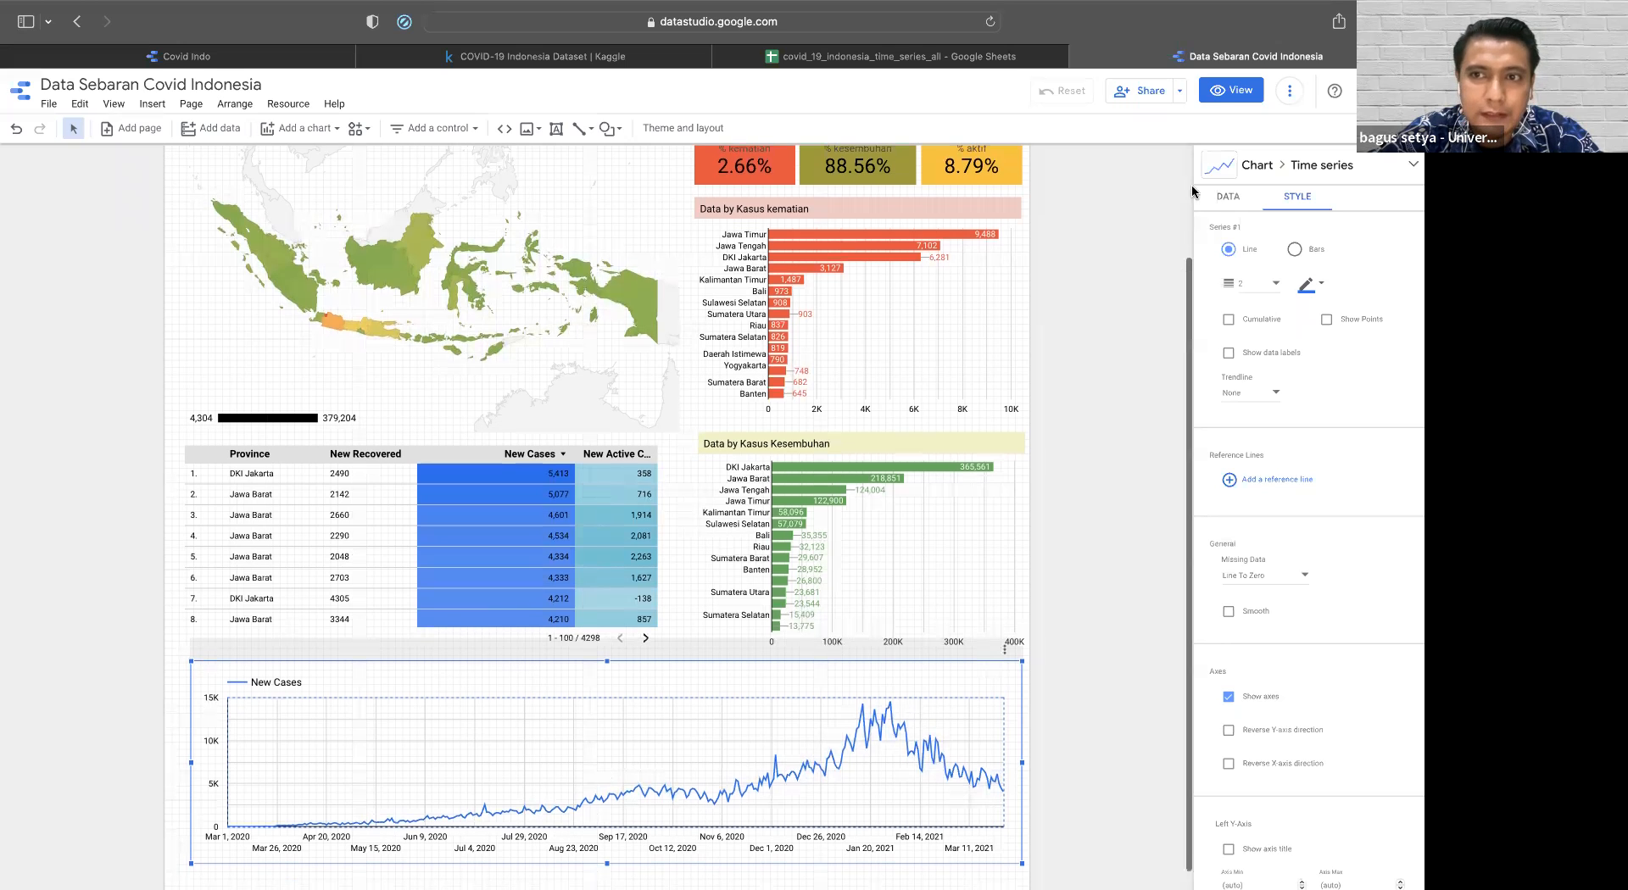
{"action": "left_click", "coordinate": [1236, 200]}
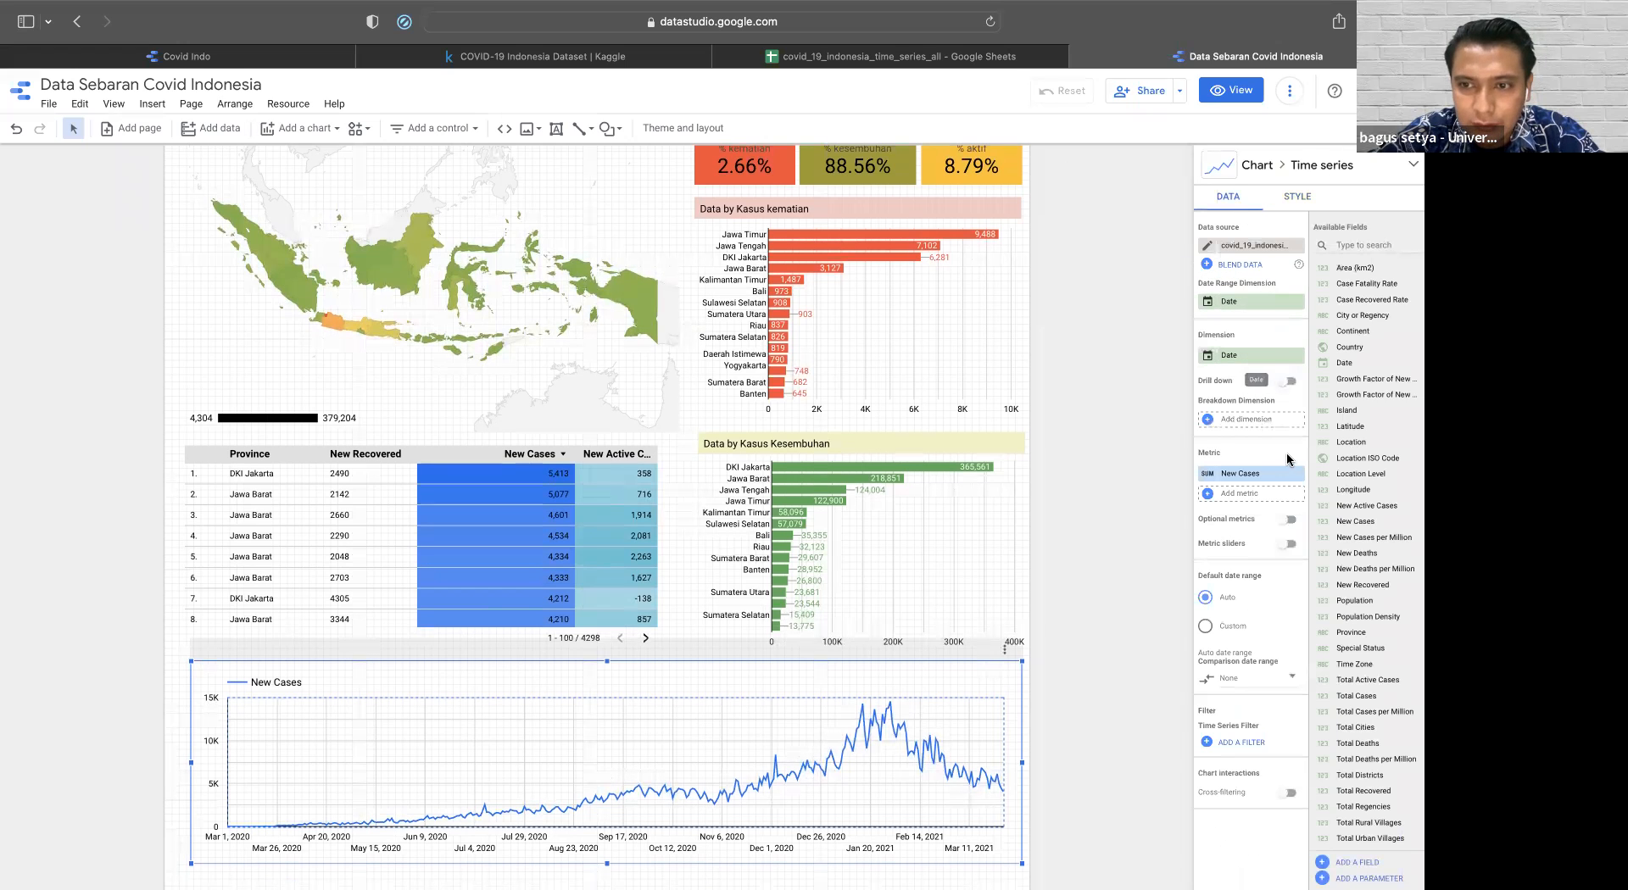
{"action": "left_click", "coordinate": [1277, 496]}
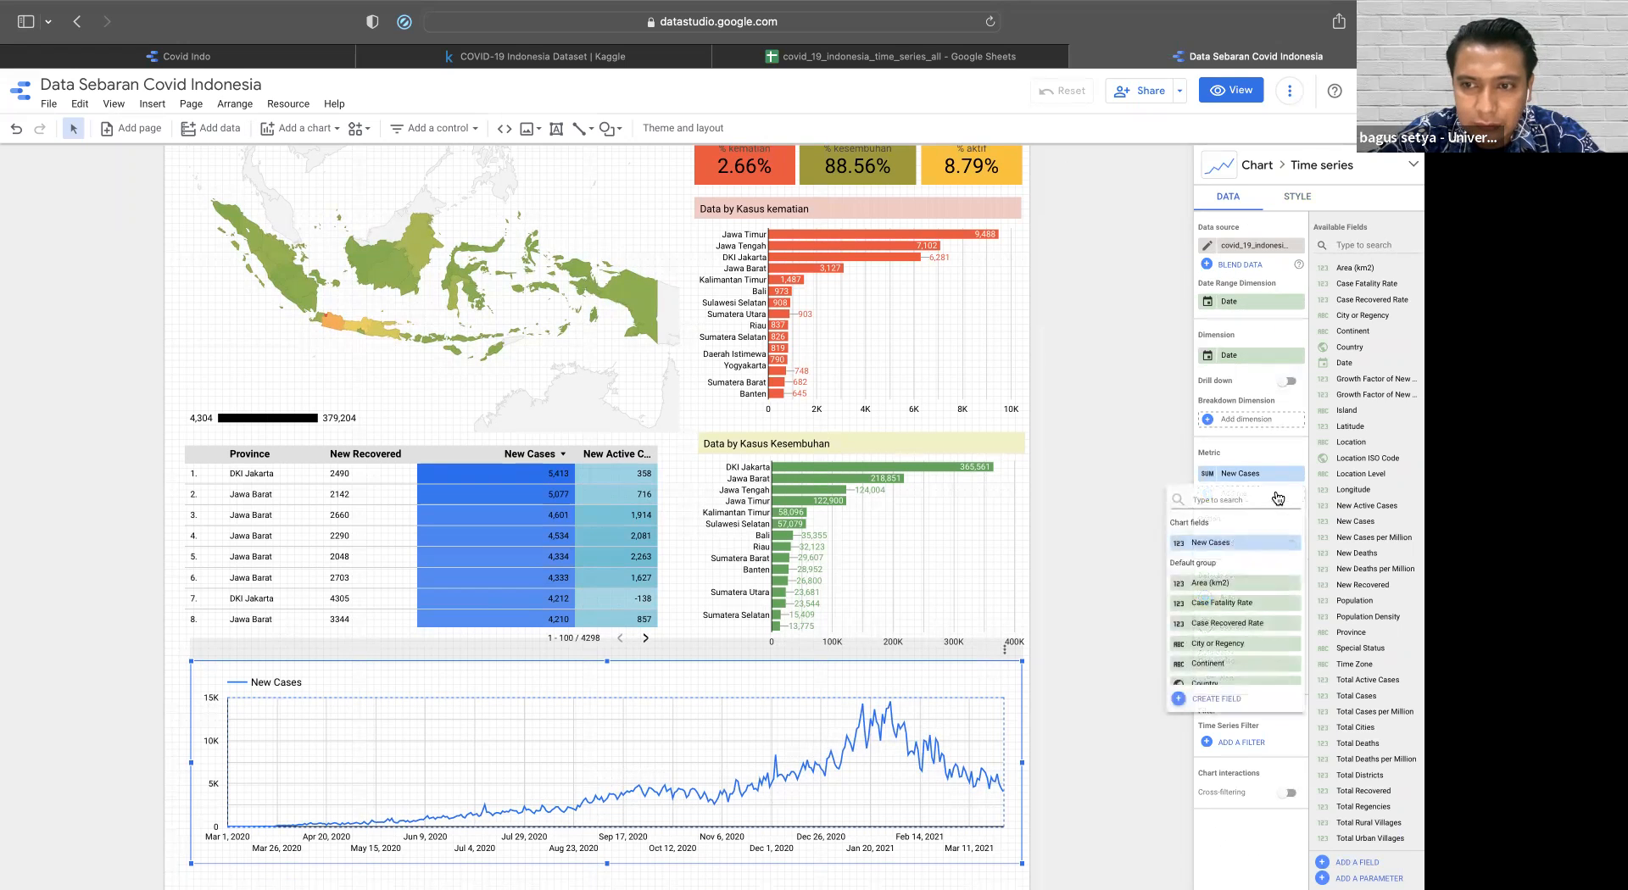
{"action": "type", "text": "new"}
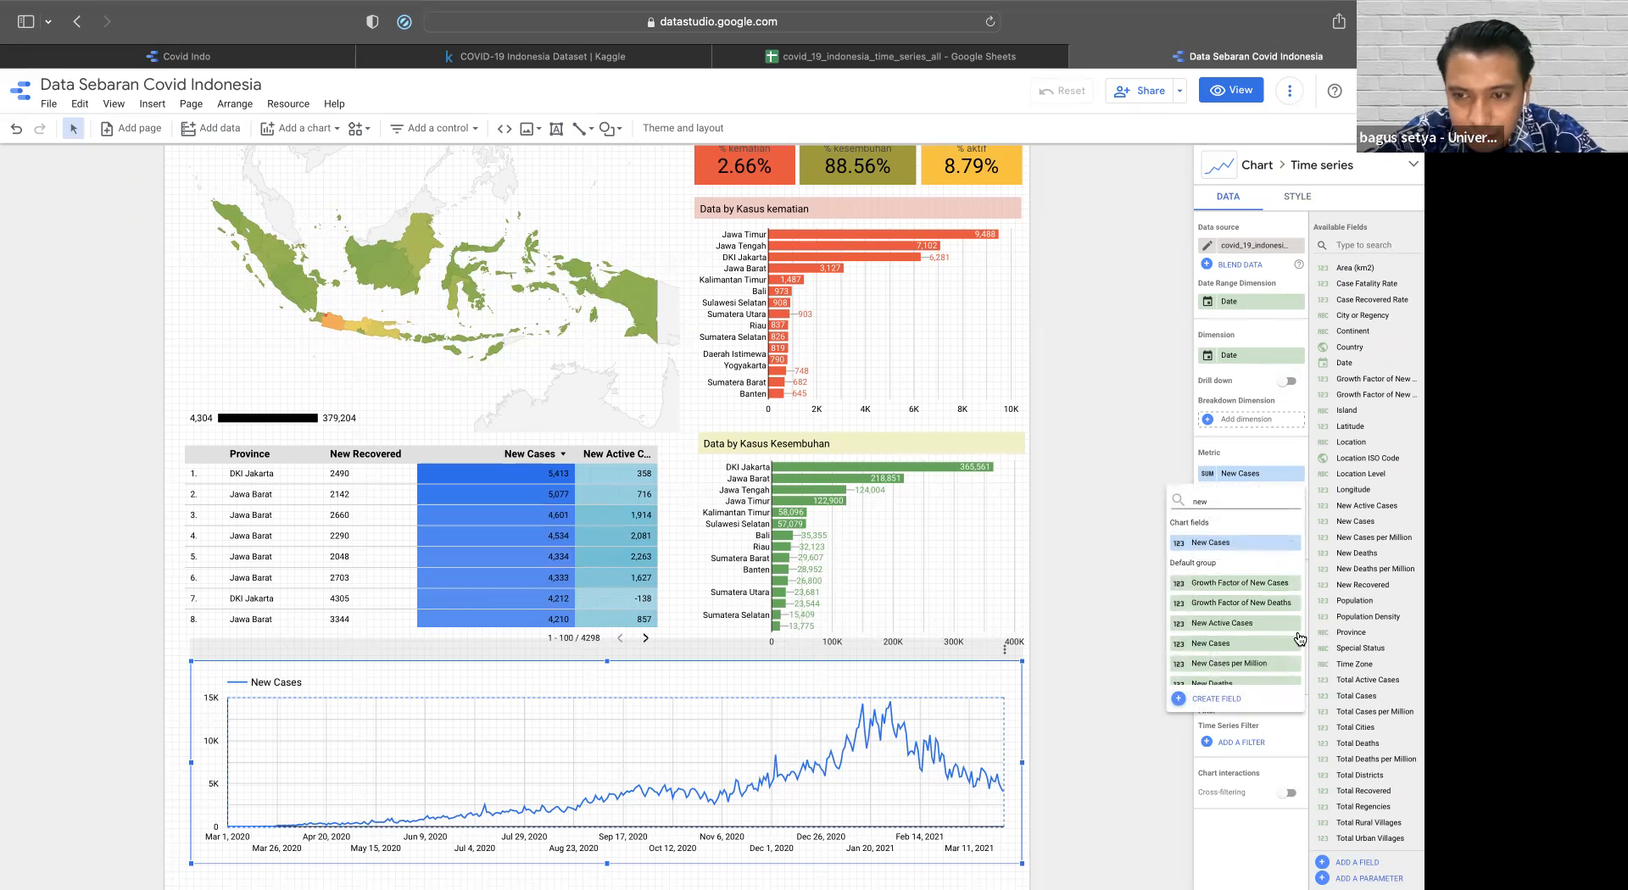
{"action": "scroll", "coordinate": [1280, 655], "scroll_direction": "down", "scroll_amount": 2}
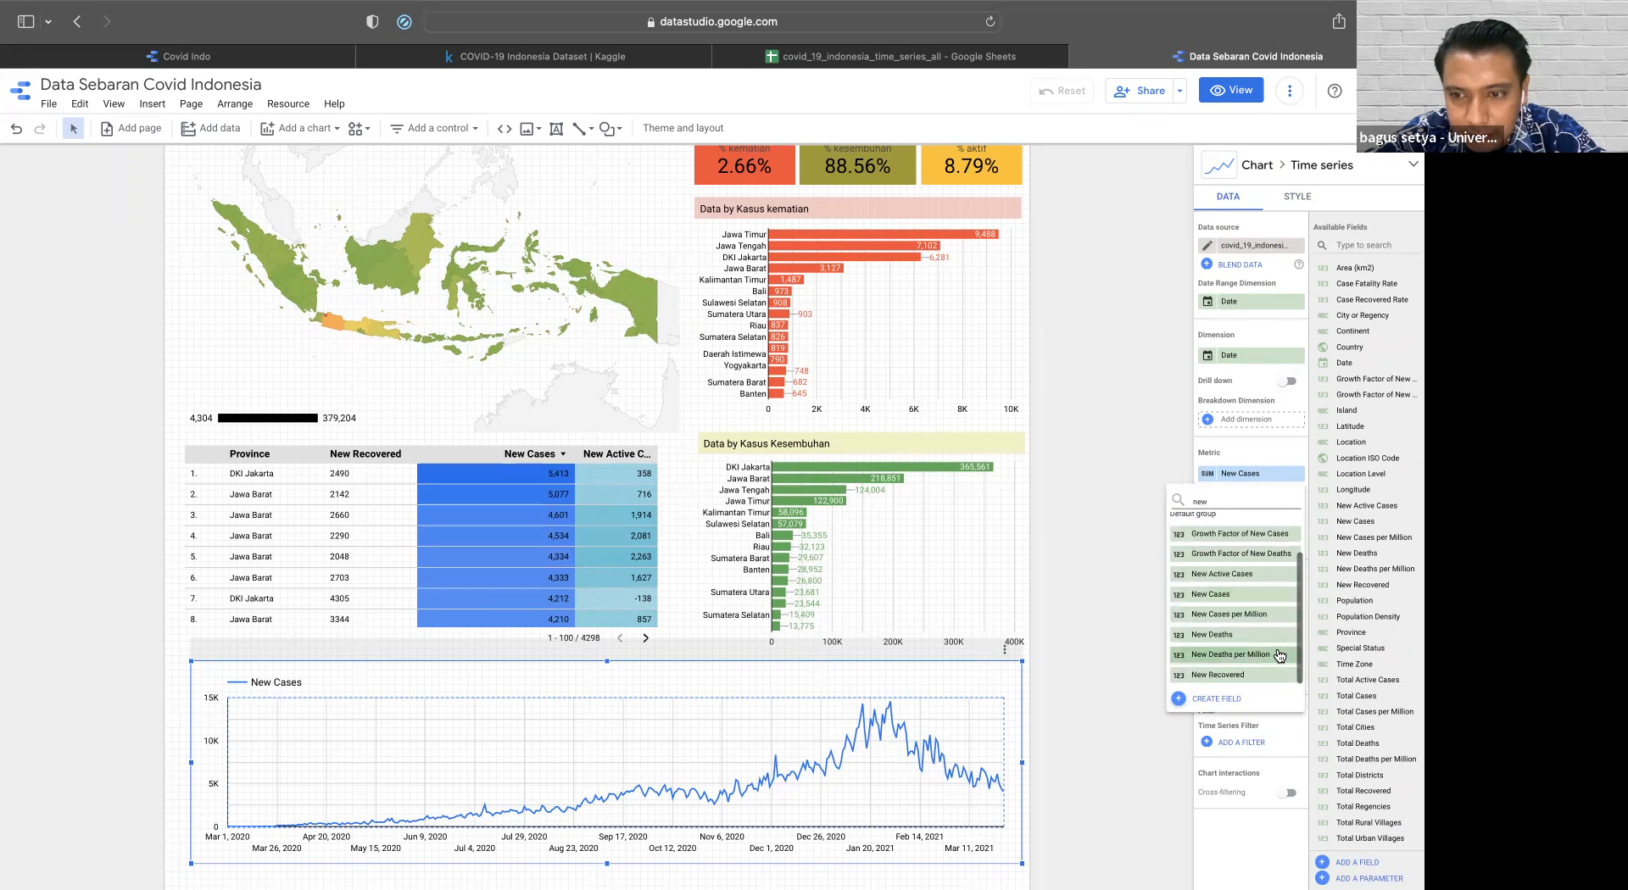
{"action": "left_click", "coordinate": [1264, 674]}
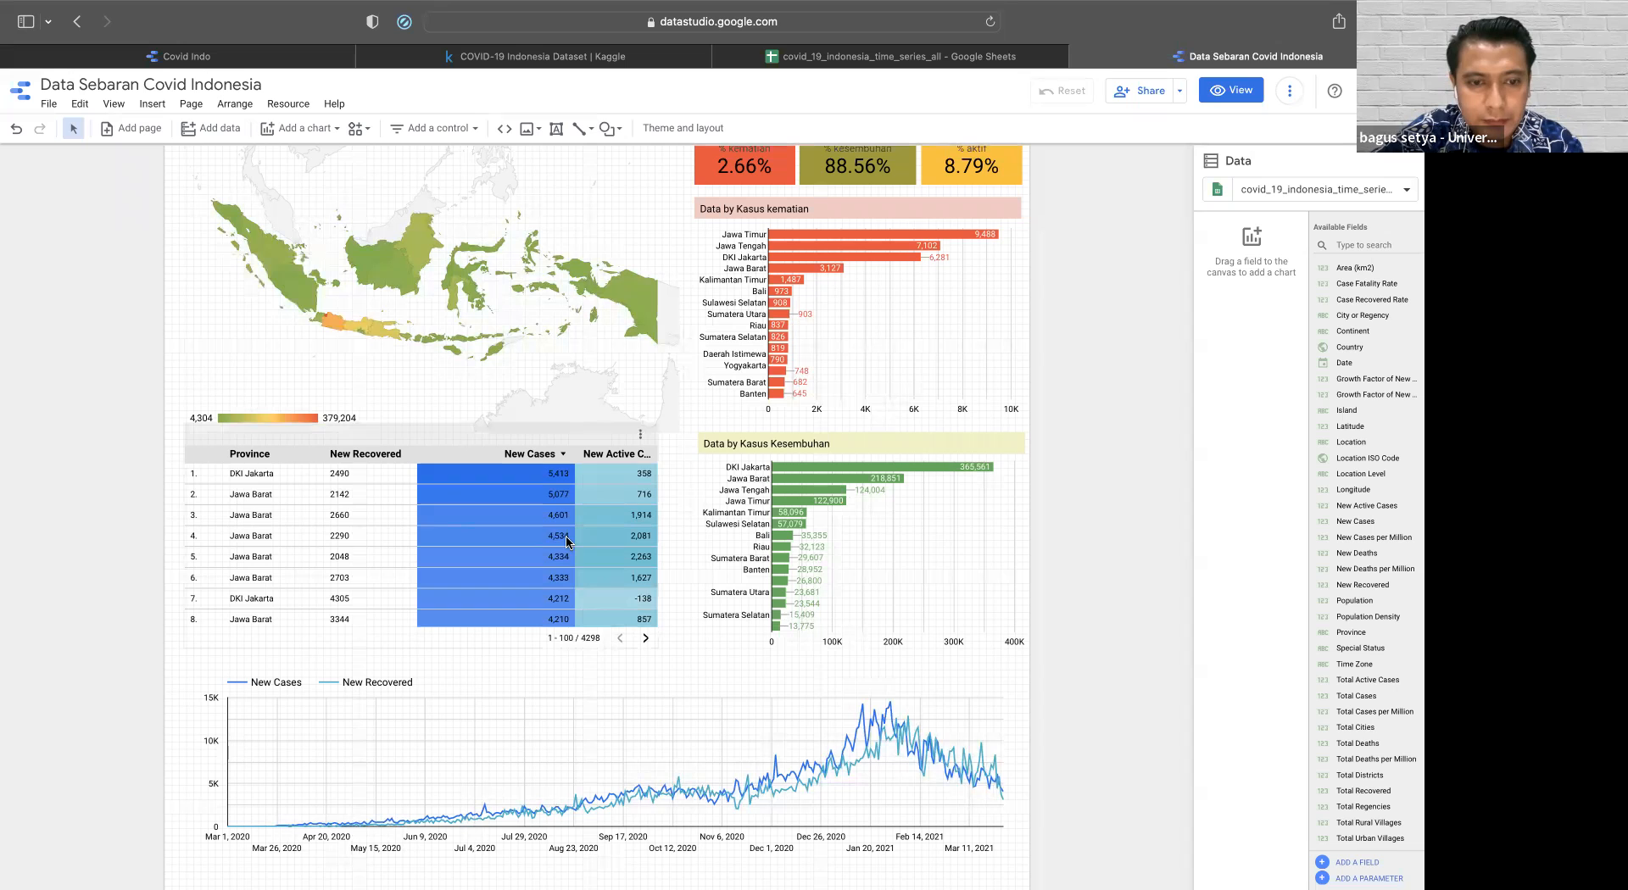
- Extend the time series chart's upper edge slightly toward the table above it
{"action": "scroll", "coordinate": [567, 542], "scroll_direction": "down", "scroll_amount": 1}
{"action": "left_click", "coordinate": [620, 681]}
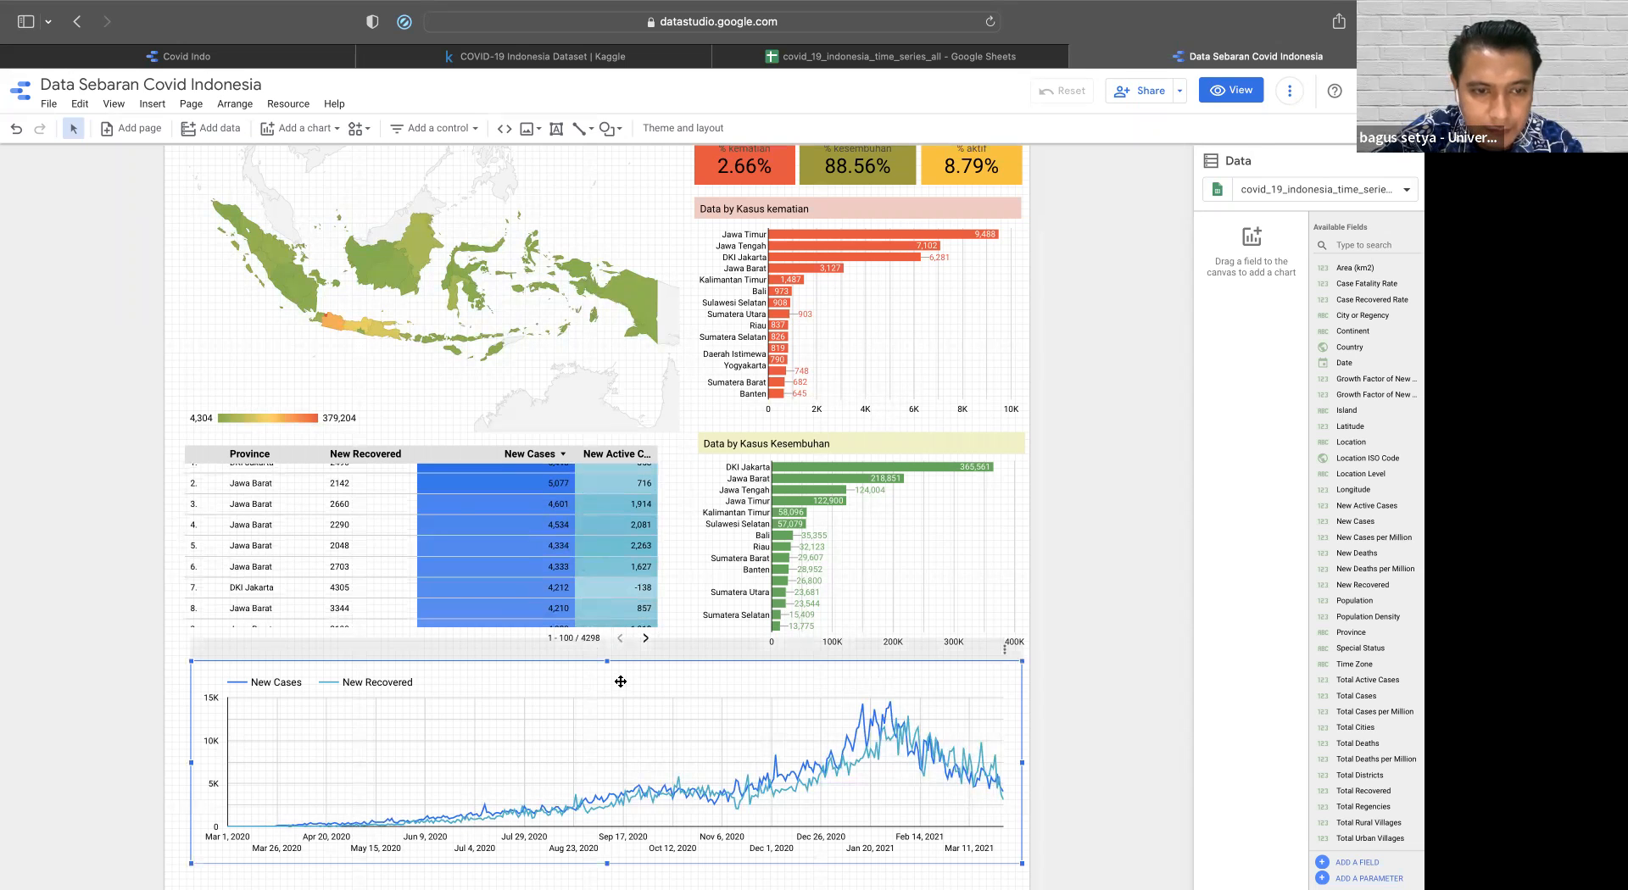
{"action": "left_click_drag", "start_coordinate": [607, 662], "coordinate": [607, 655]}
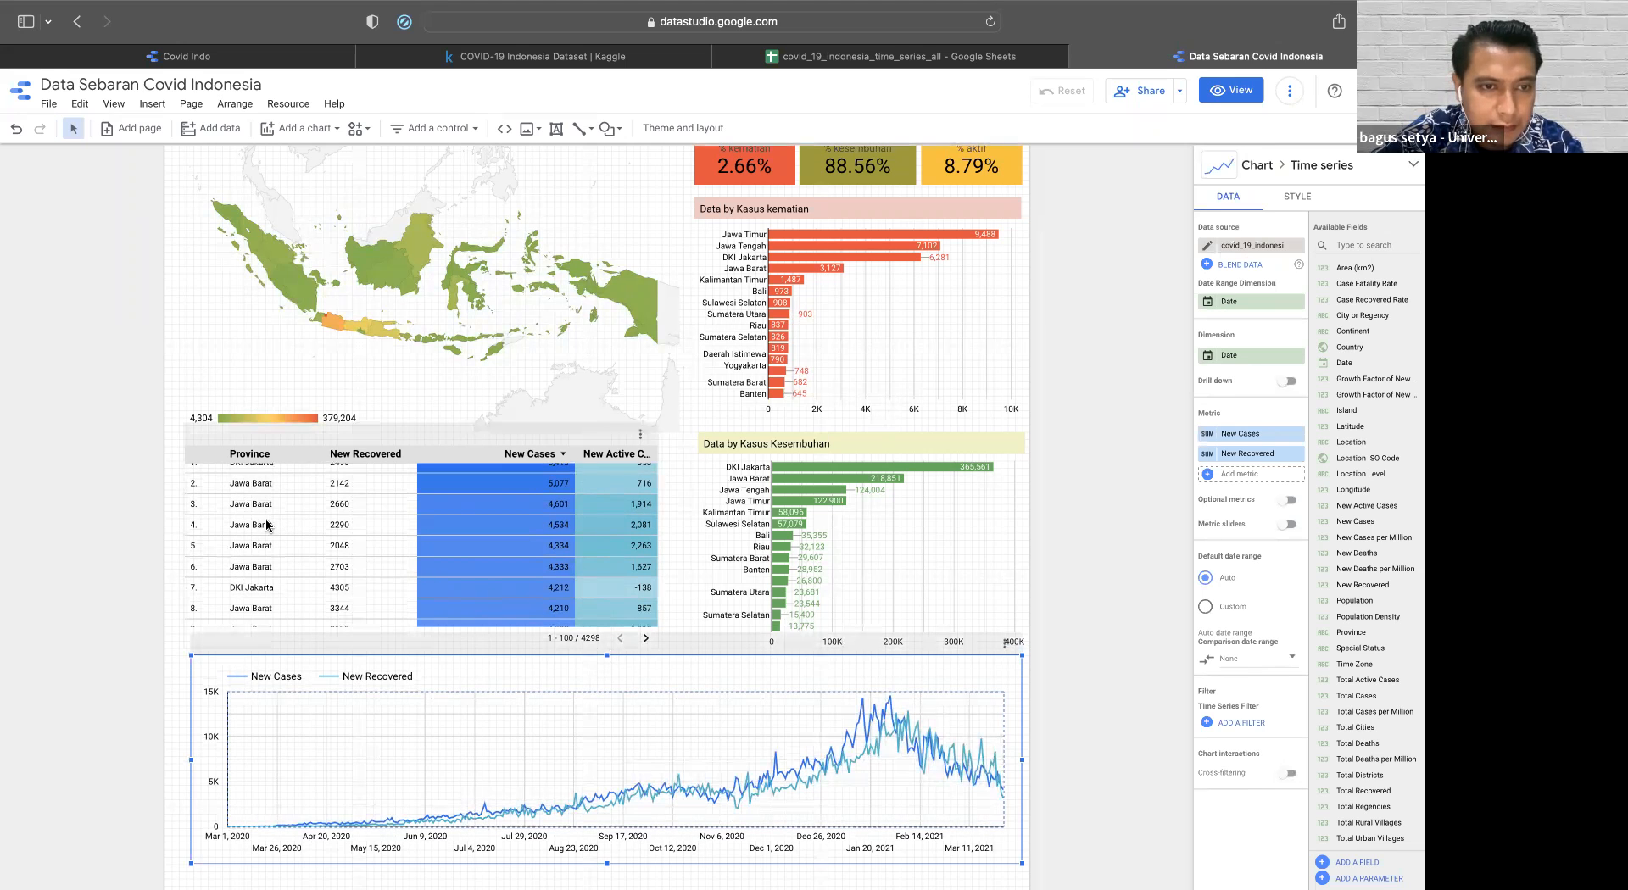
- Delete the heatmap table below the province map
{"action": "scroll", "coordinate": [266, 525], "scroll_direction": "up", "scroll_amount": 1}
{"action": "left_click", "coordinate": [265, 430]}
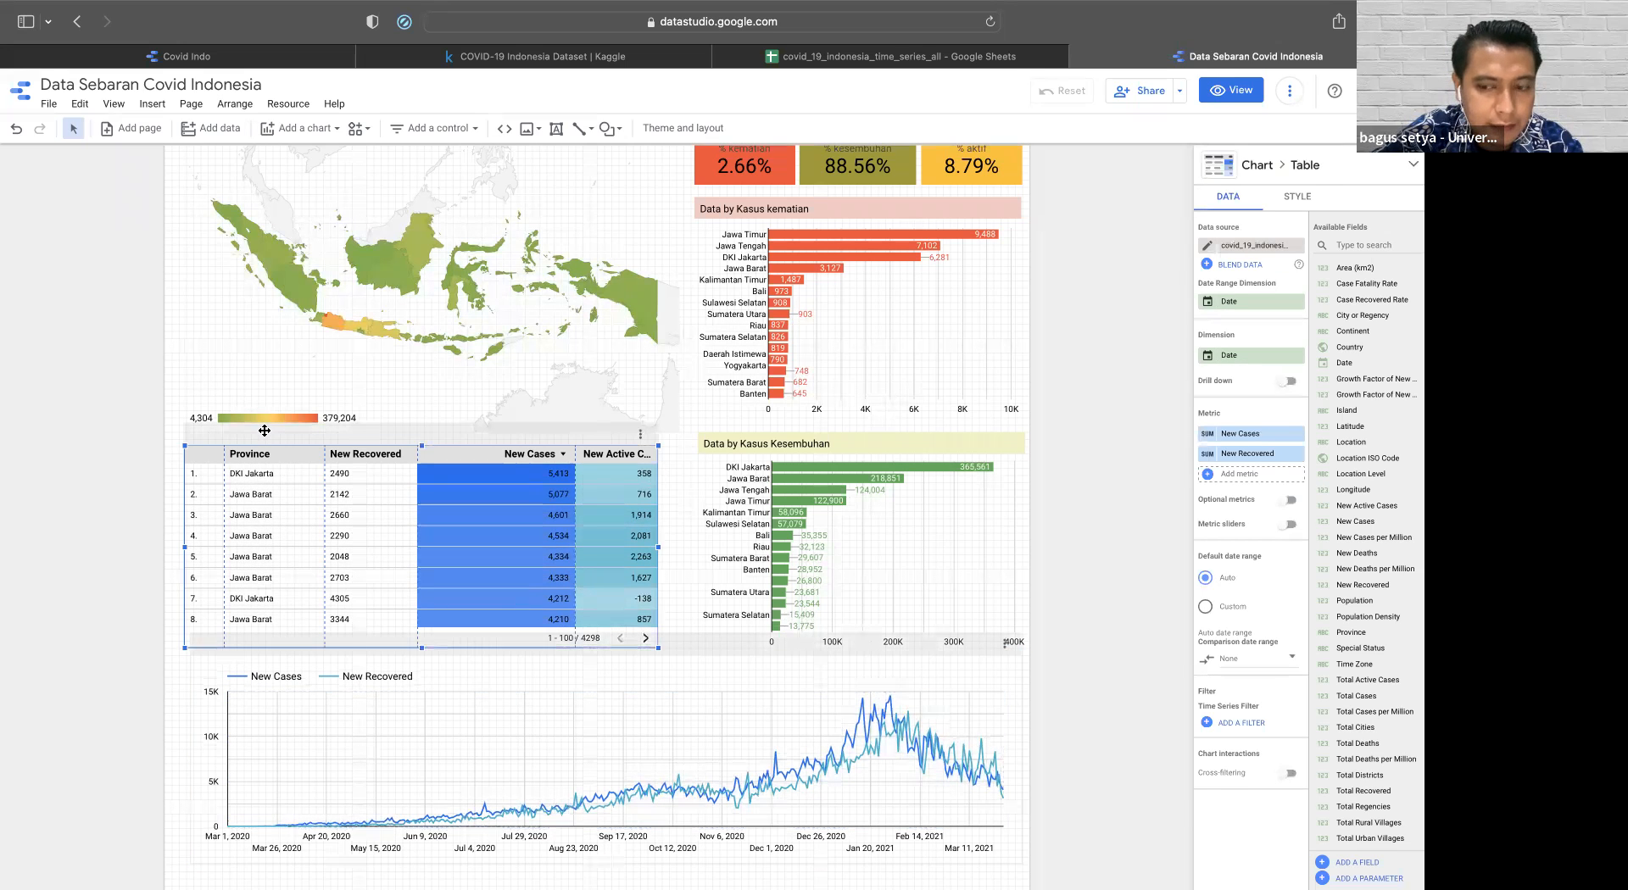
{"action": "key", "text": "Delete"}
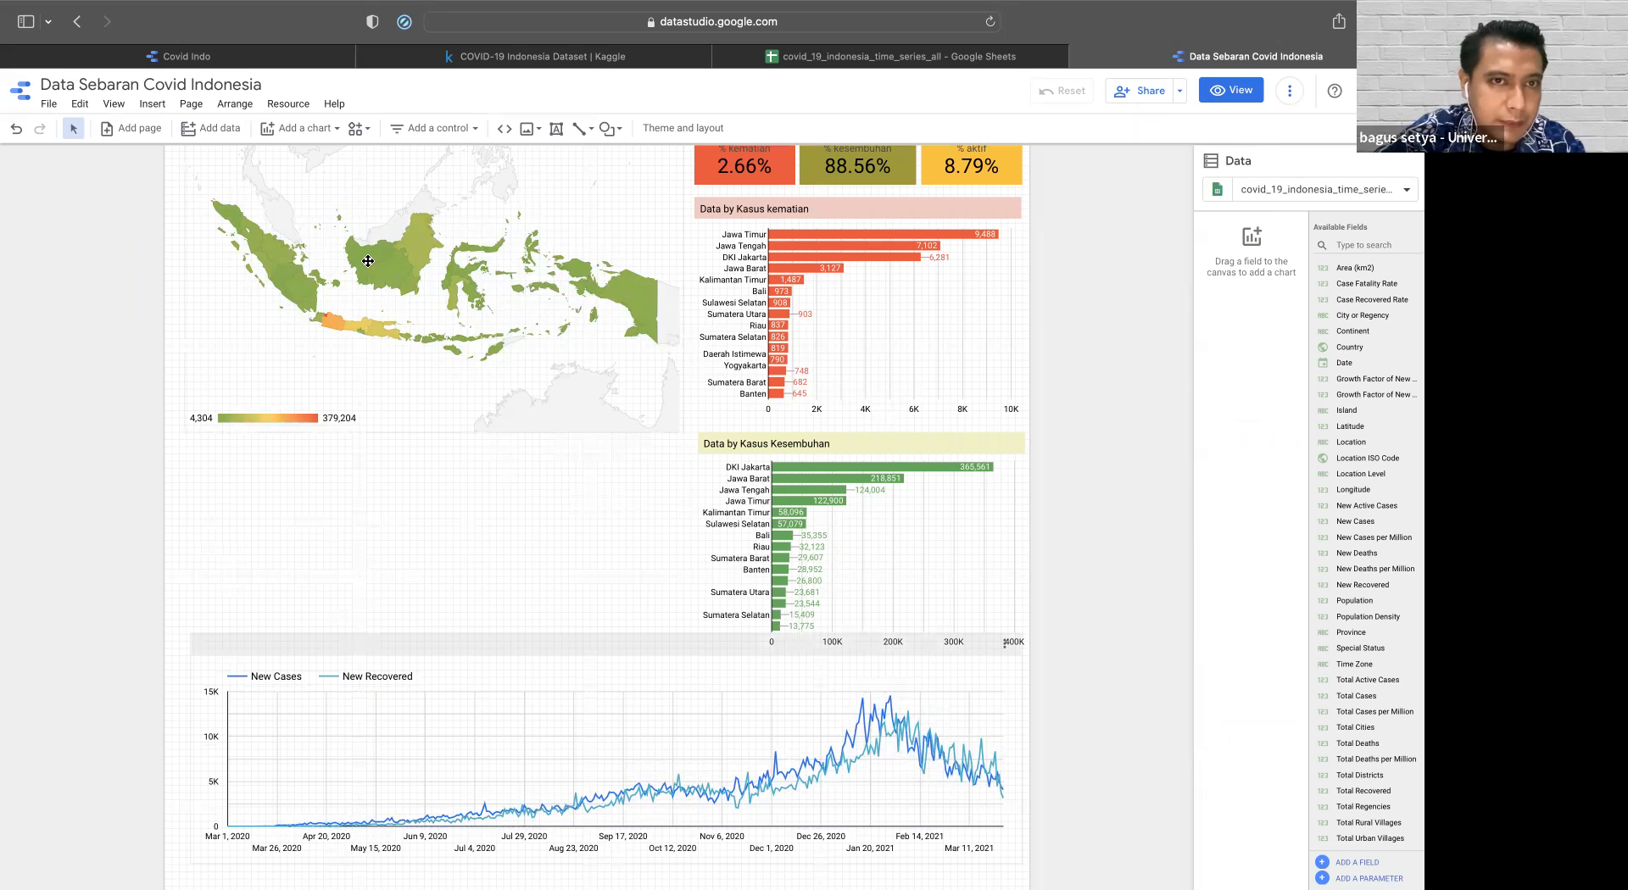
- Insert a new table in the empty space below the province map and widen it to about the map's width
{"action": "left_click", "coordinate": [433, 131]}
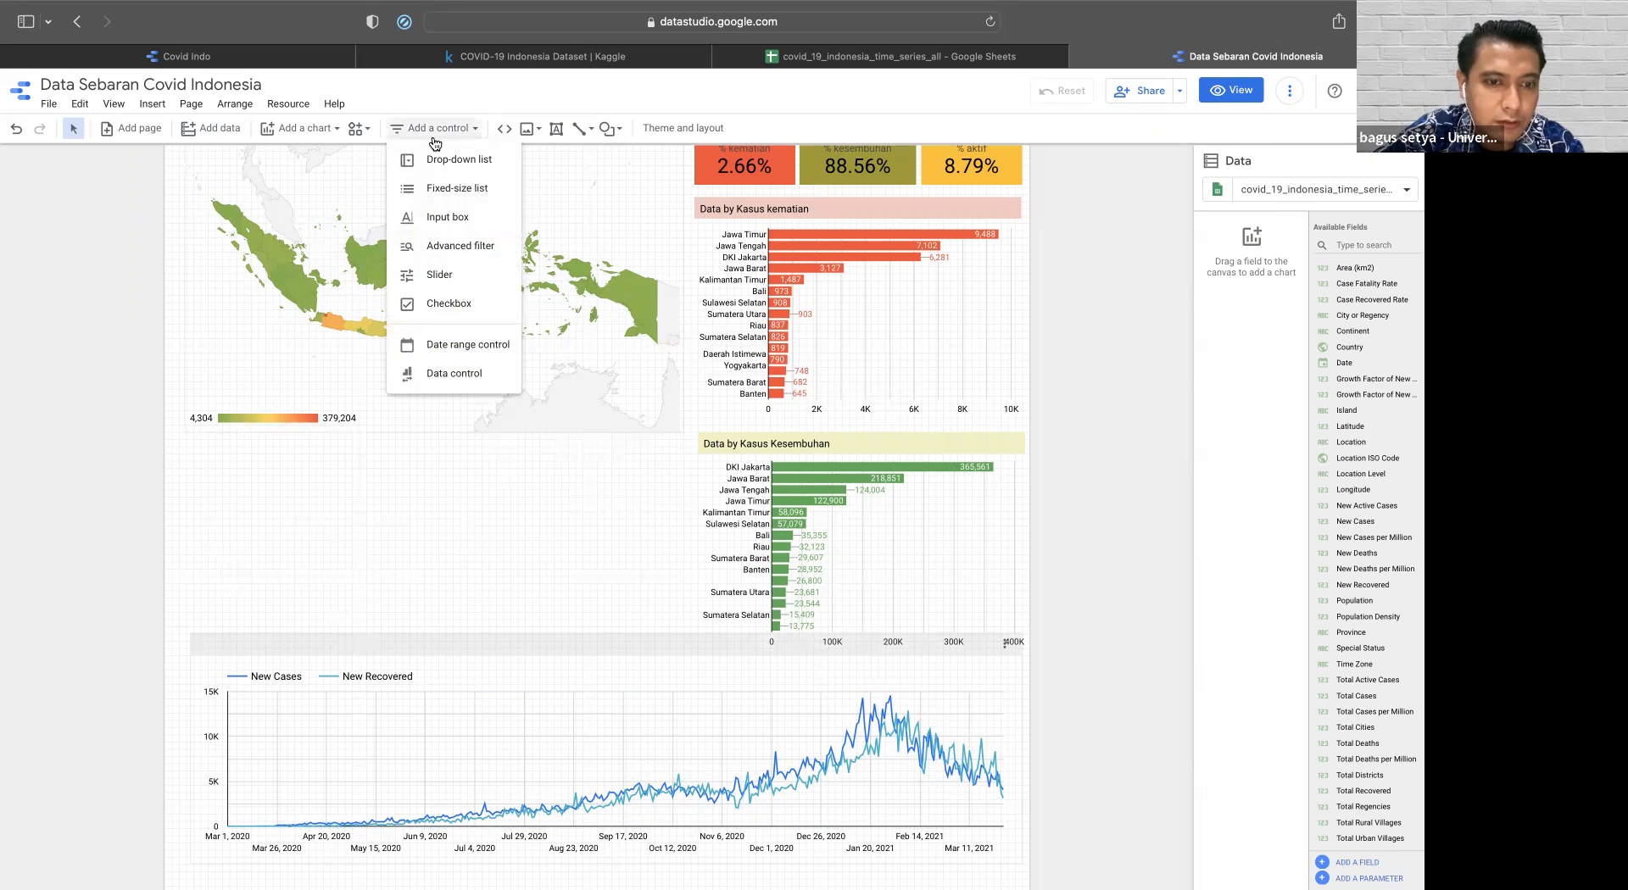
{"action": "left_click", "coordinate": [328, 130]}
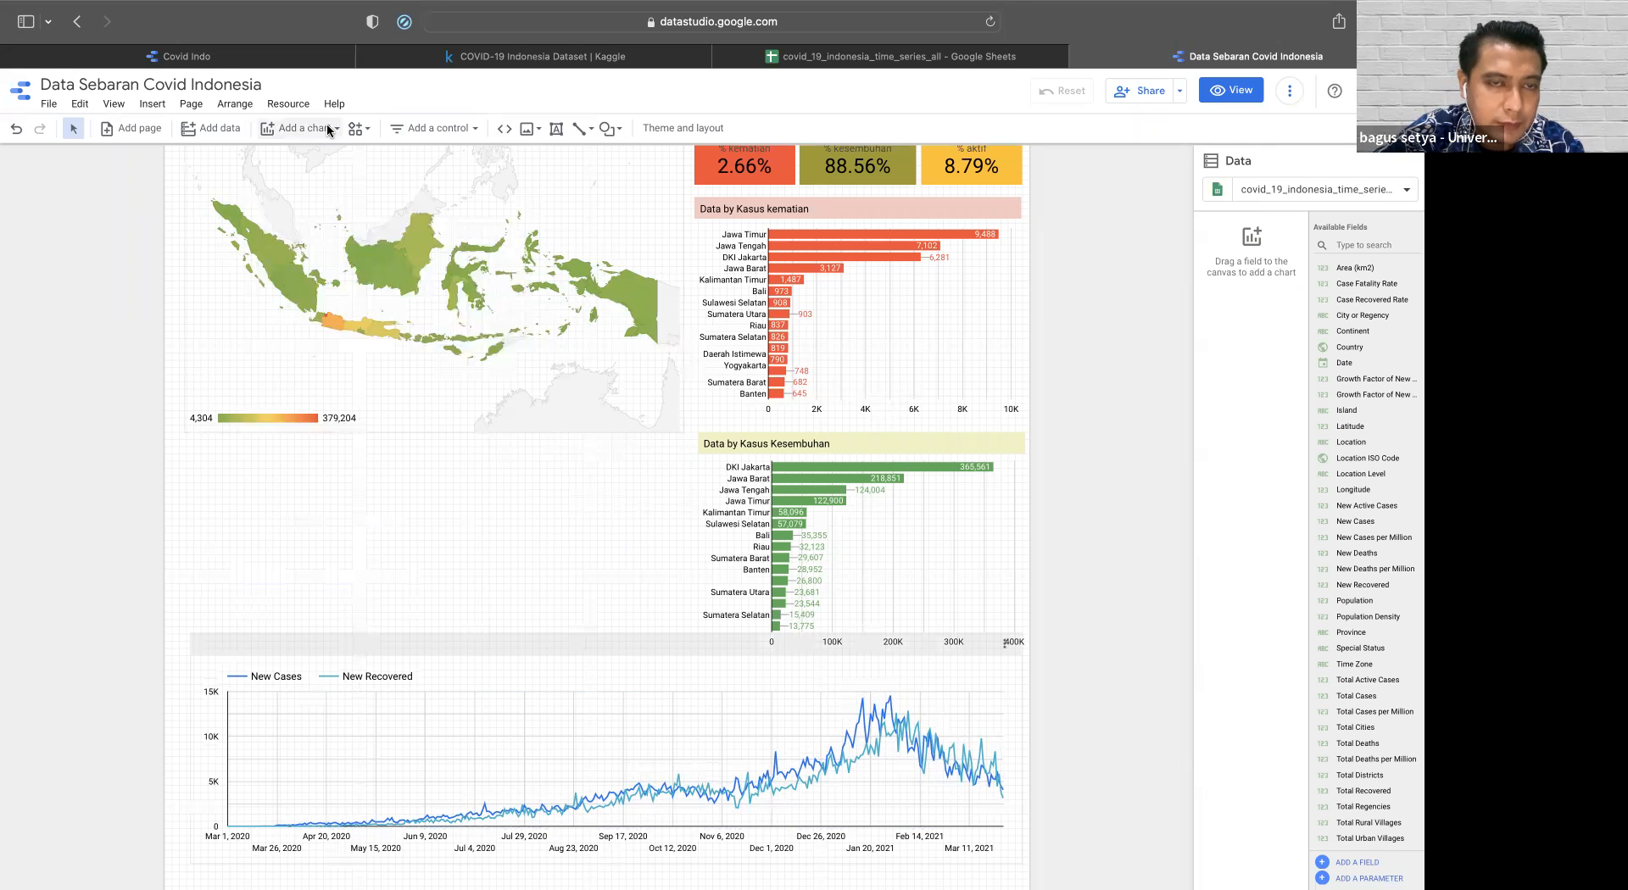
{"action": "left_click", "coordinate": [329, 129]}
{"action": "left_click", "coordinate": [293, 176]}
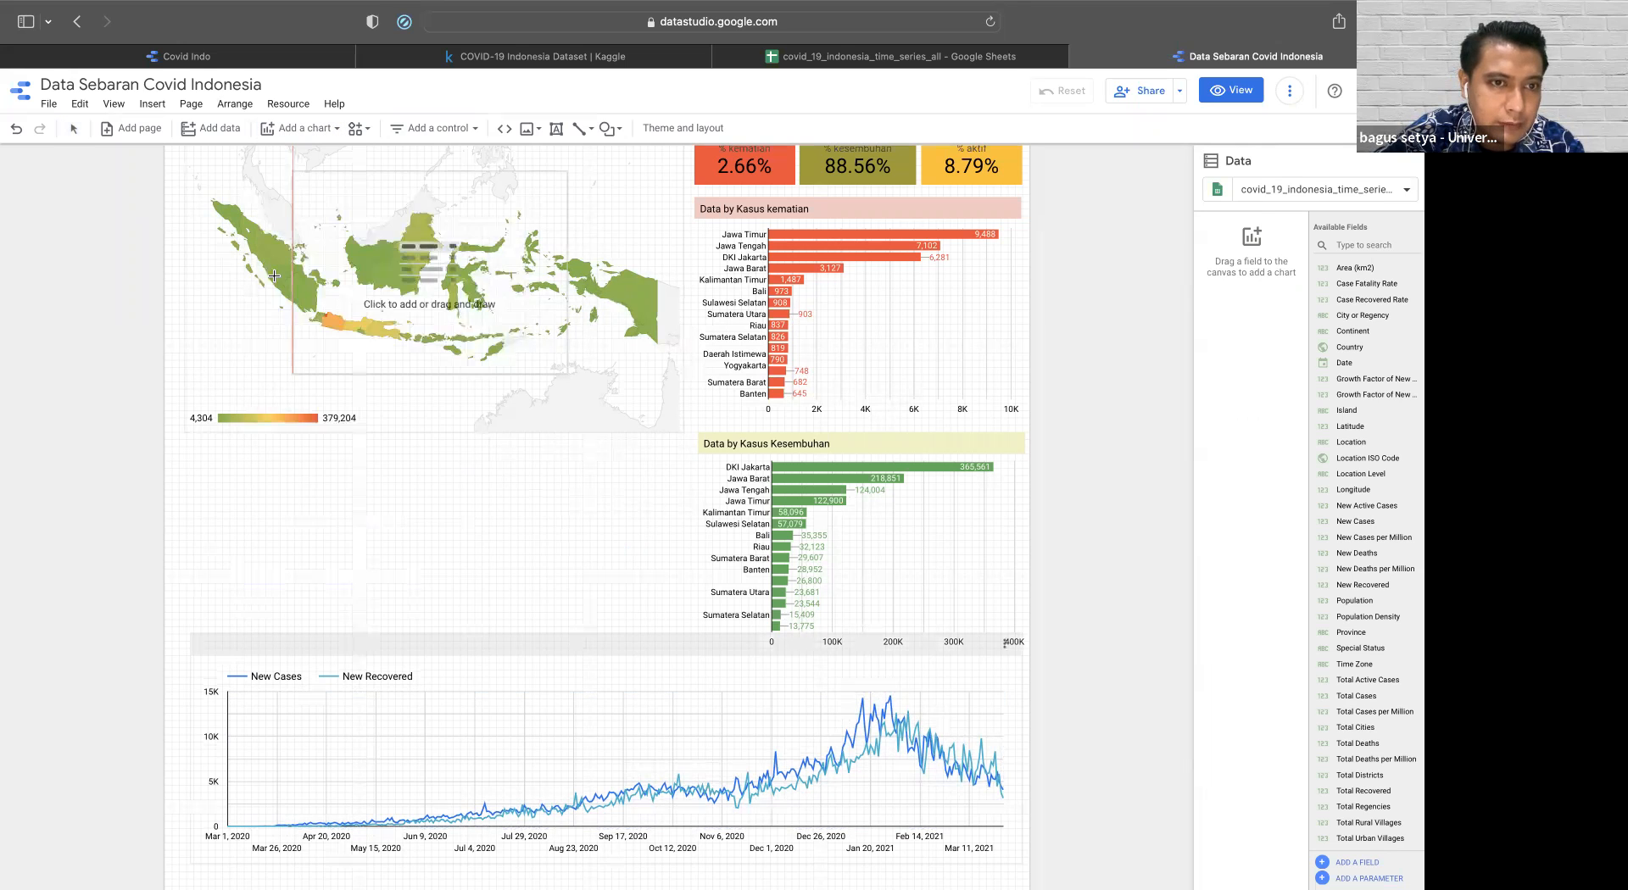
{"action": "key", "text": "Escape"}
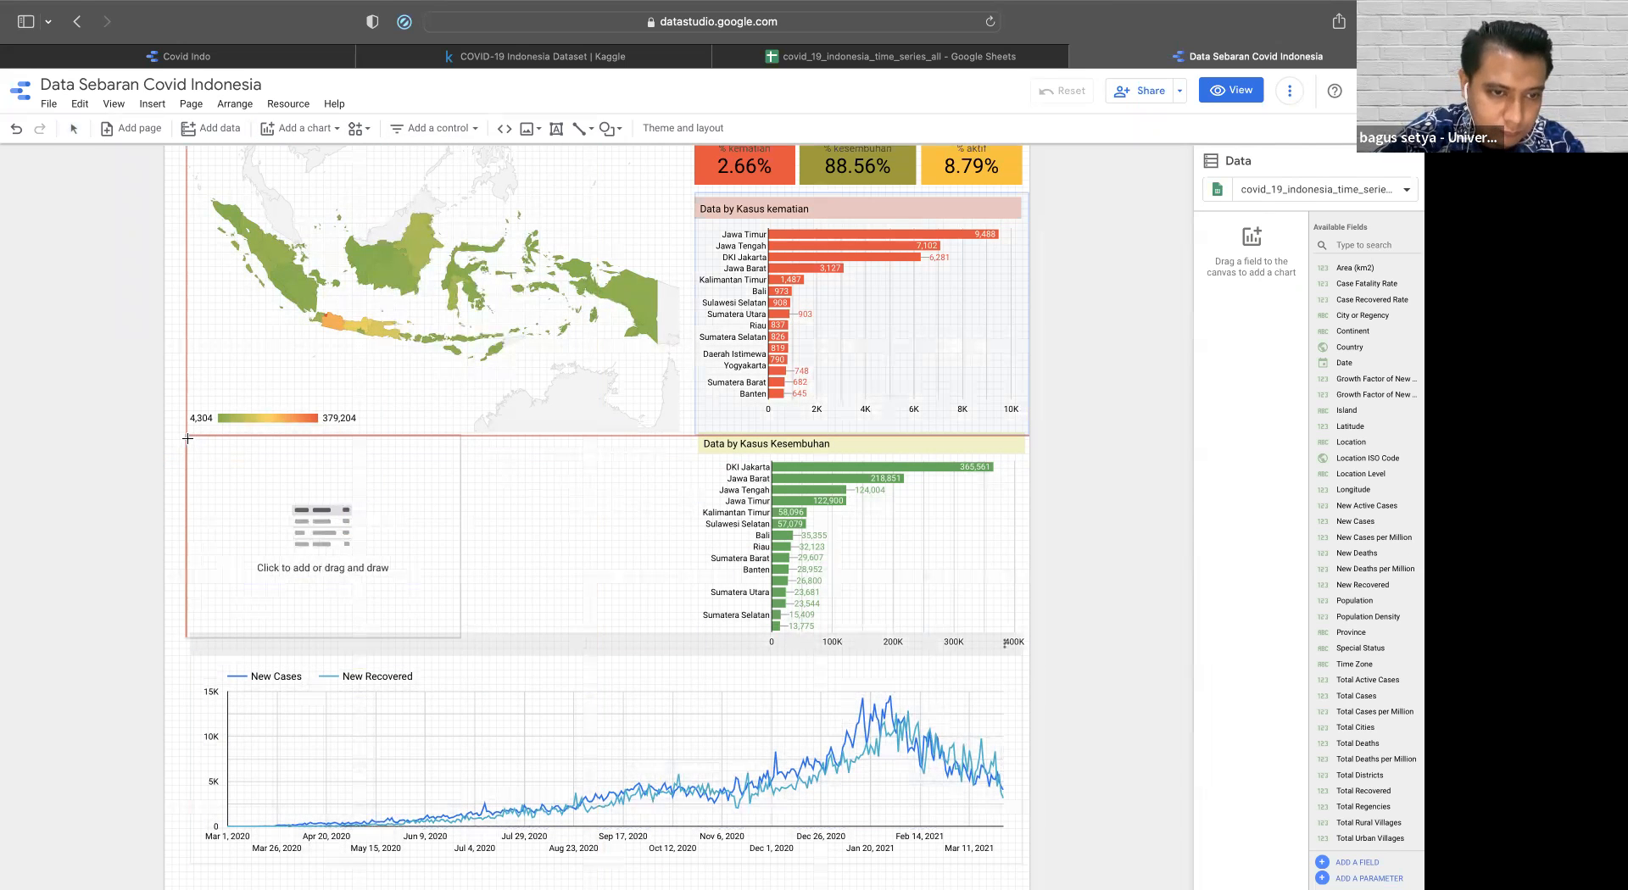
{"action": "left_click", "coordinate": [187, 438]}
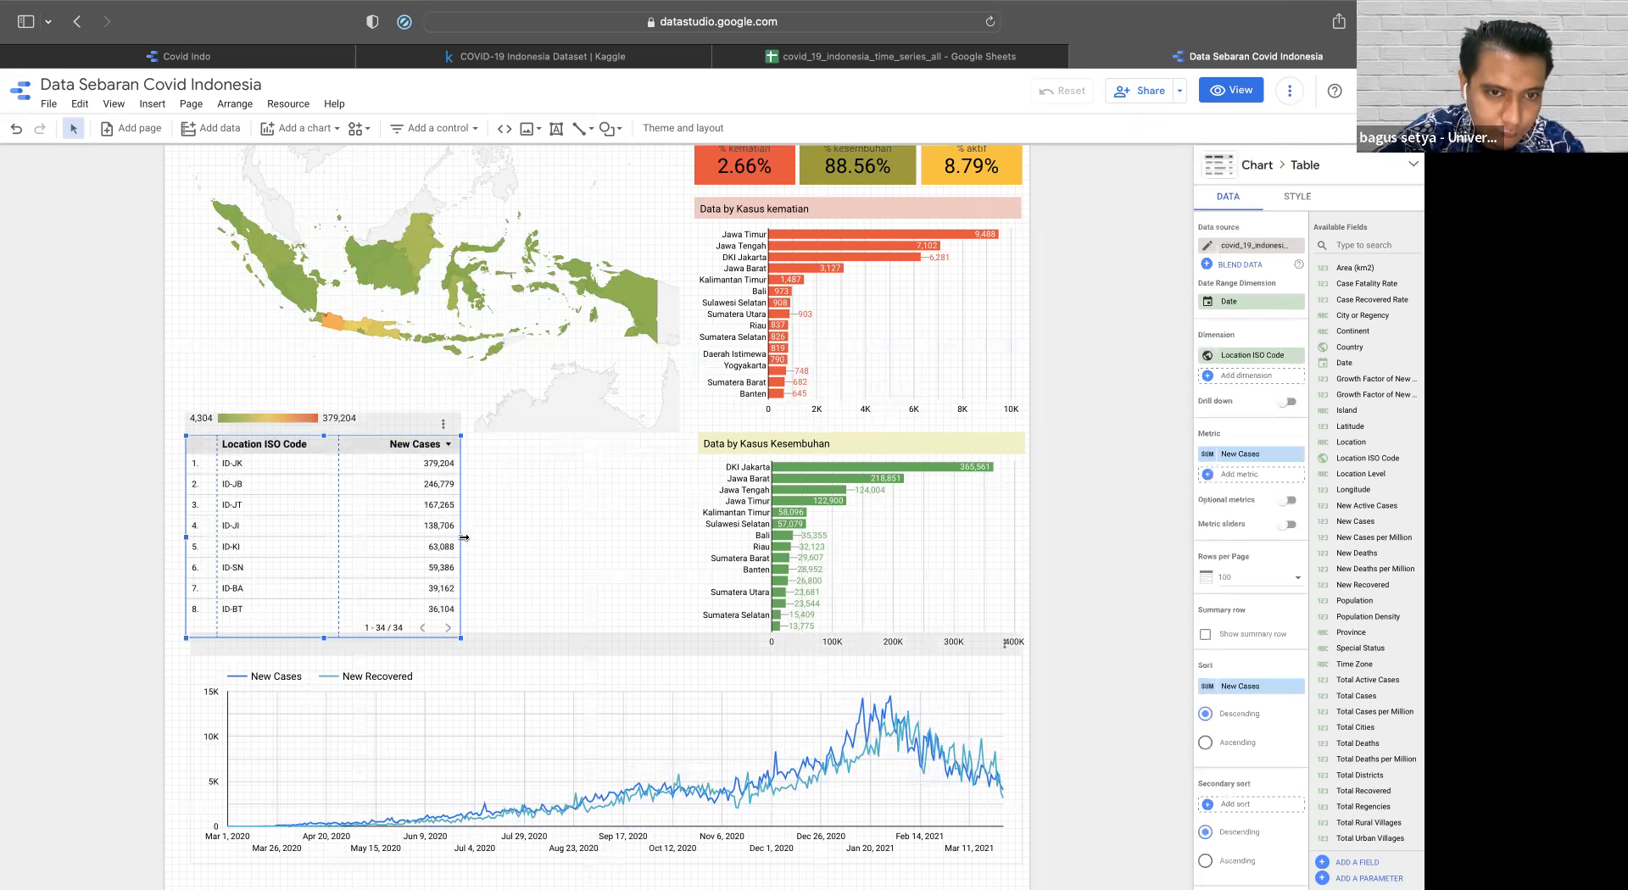
{"action": "left_click_drag", "start_coordinate": [460, 537], "coordinate": [673, 536]}
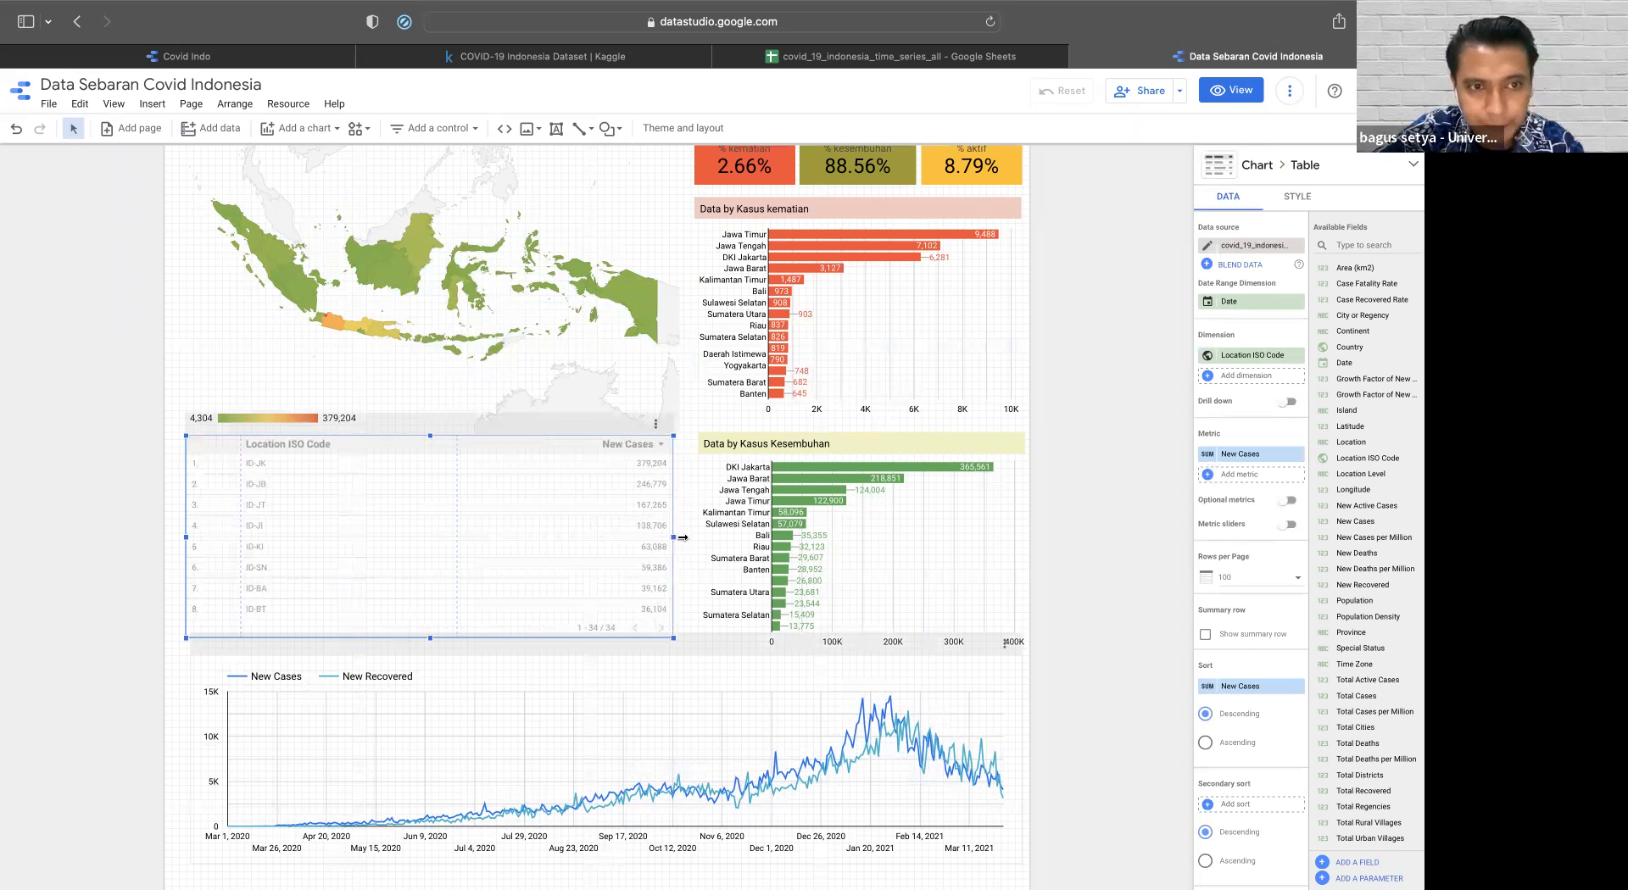
- Replace the new table's Location ISO Code dimension with Province
{"action": "left_click", "coordinate": [1244, 356]}
{"action": "type", "text": "provi"}
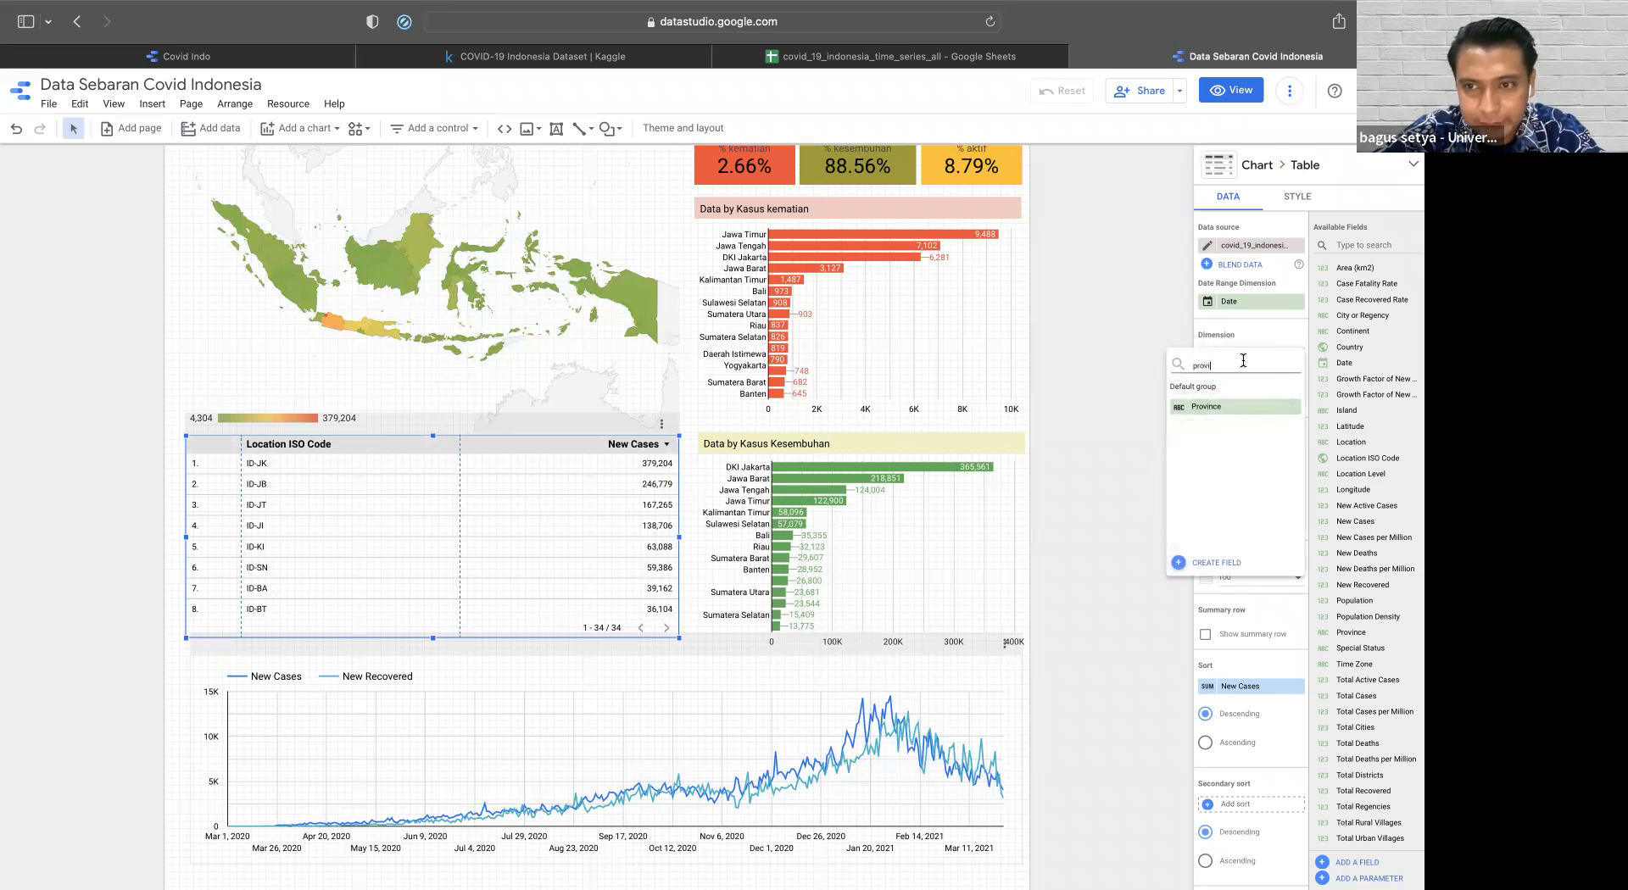
{"action": "left_click", "coordinate": [1264, 407]}
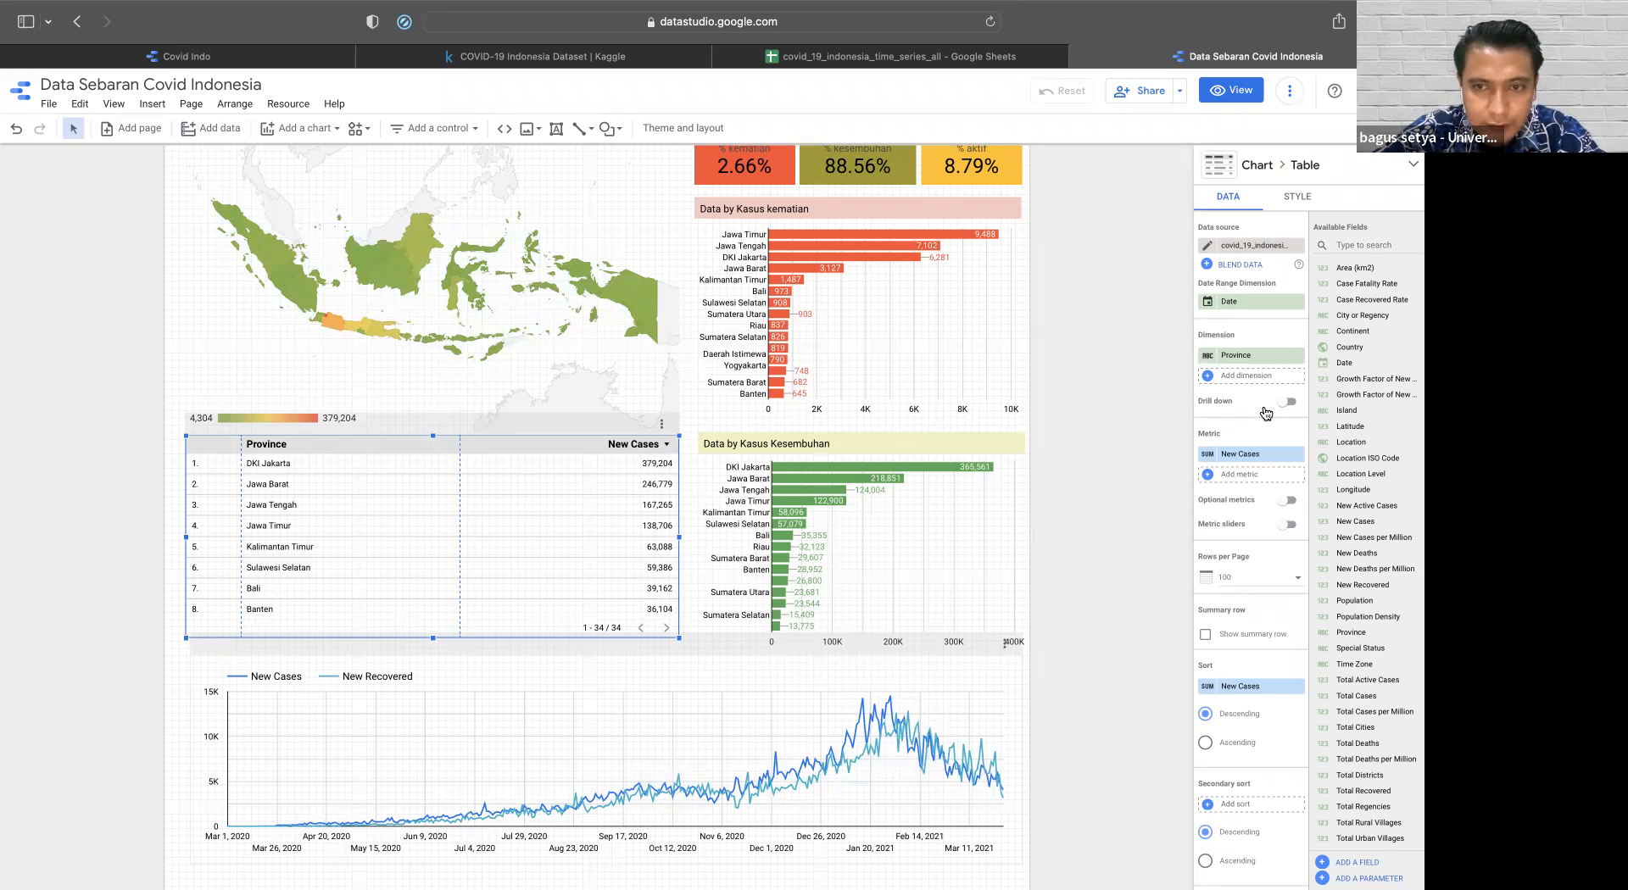
- Add New Deaths, New Recovered and New Active Cases as metrics to the province table
{"action": "left_click", "coordinate": [1251, 475]}
{"action": "type", "text": "new"}
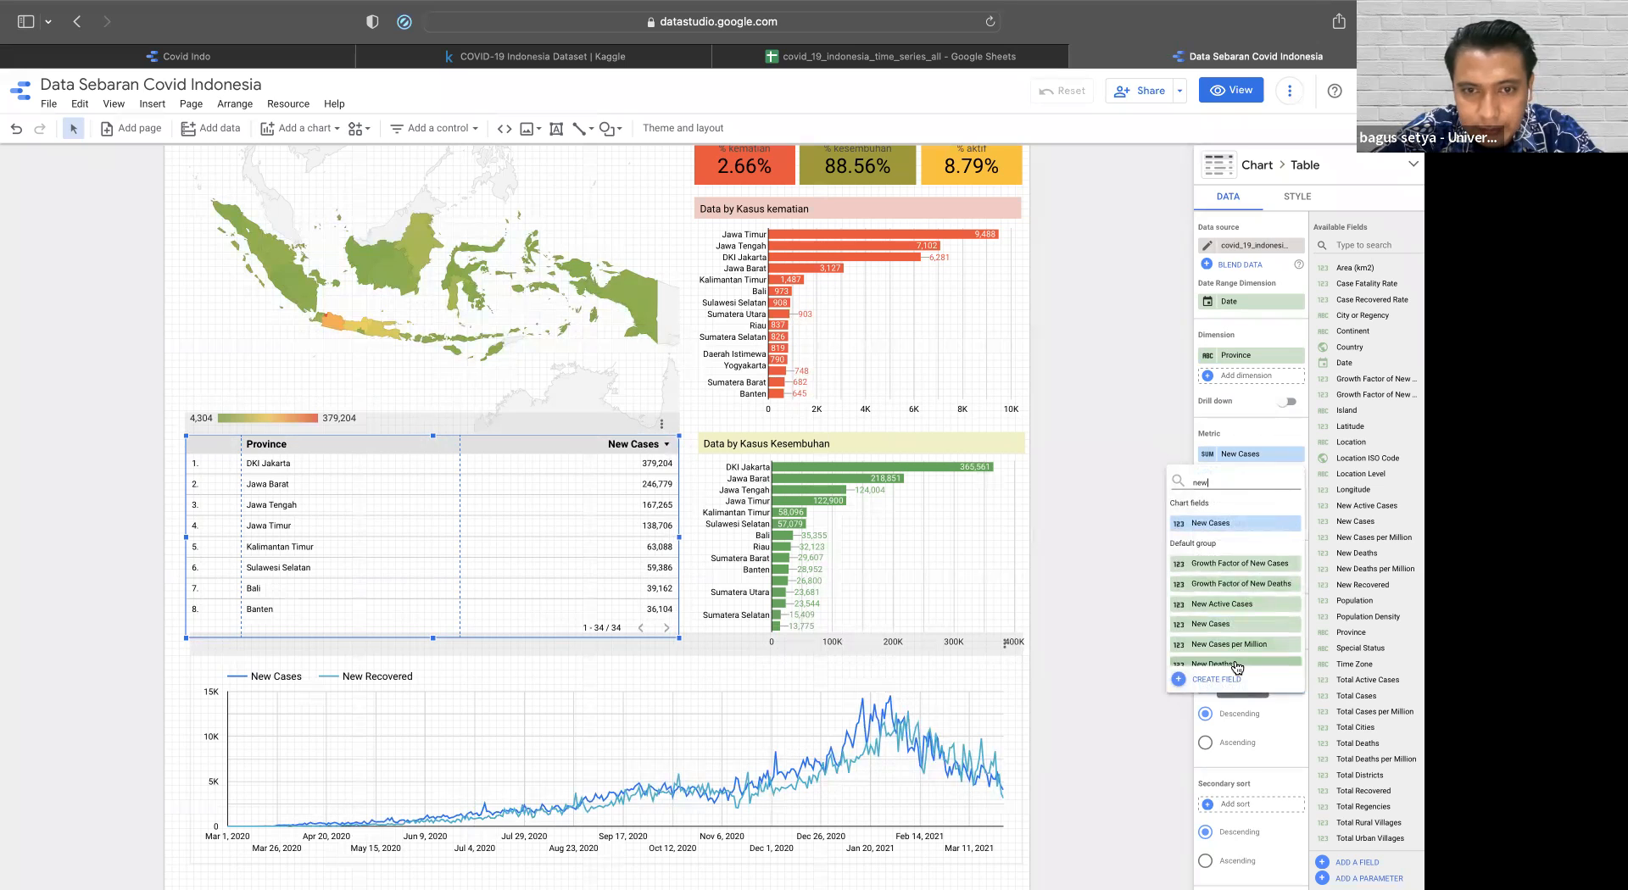
{"action": "left_click", "coordinate": [1236, 665]}
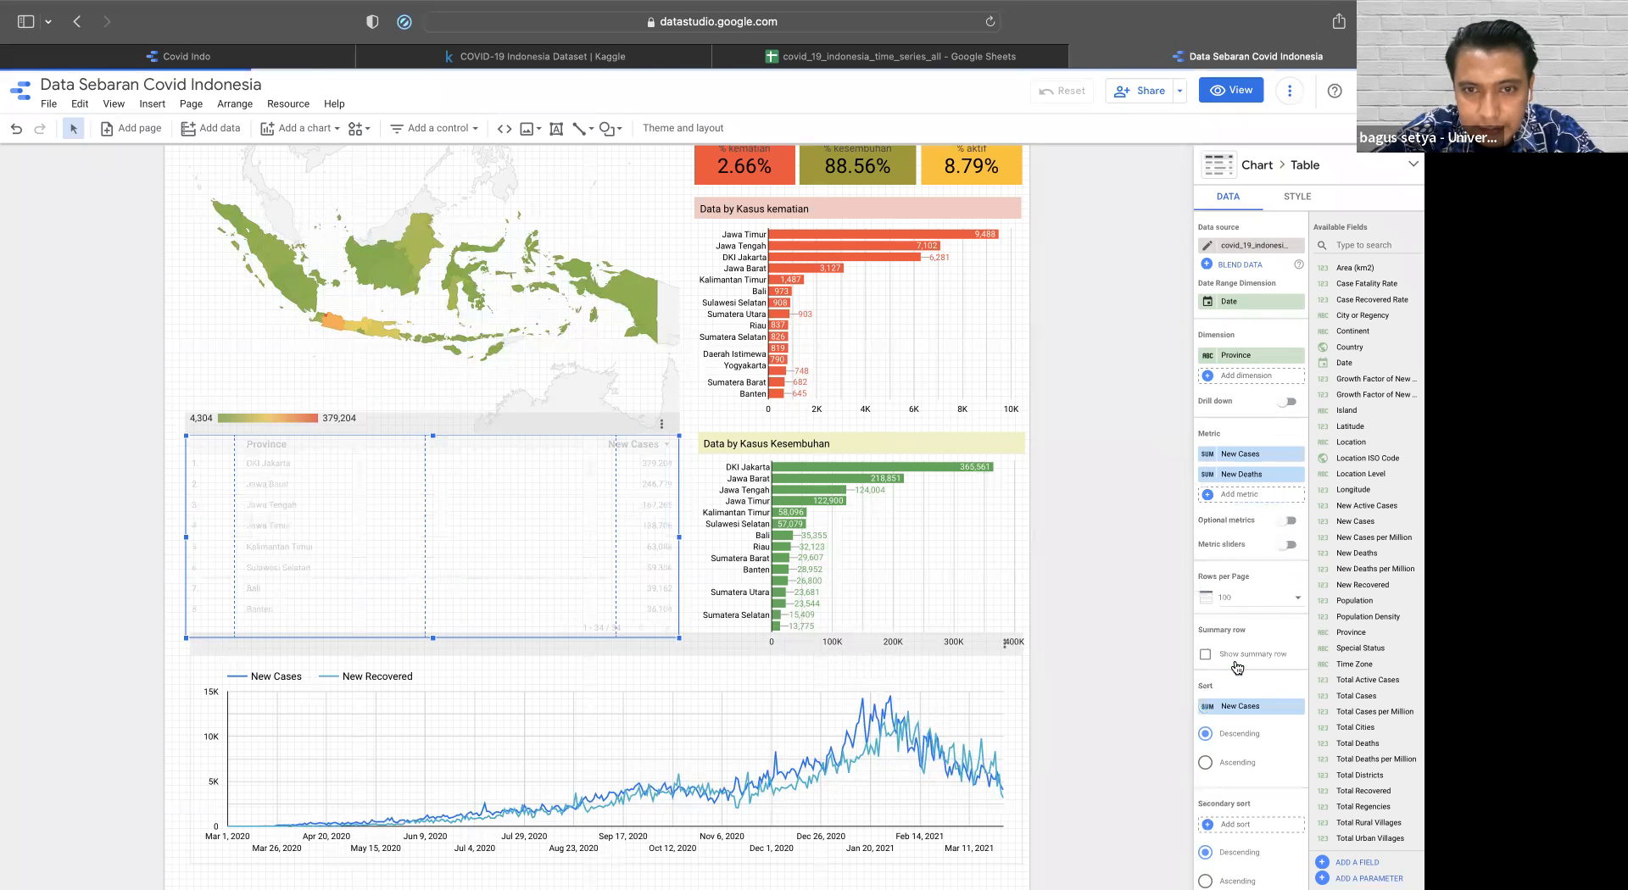
{"action": "left_click", "coordinate": [1259, 498]}
{"action": "type", "text": "recov"}
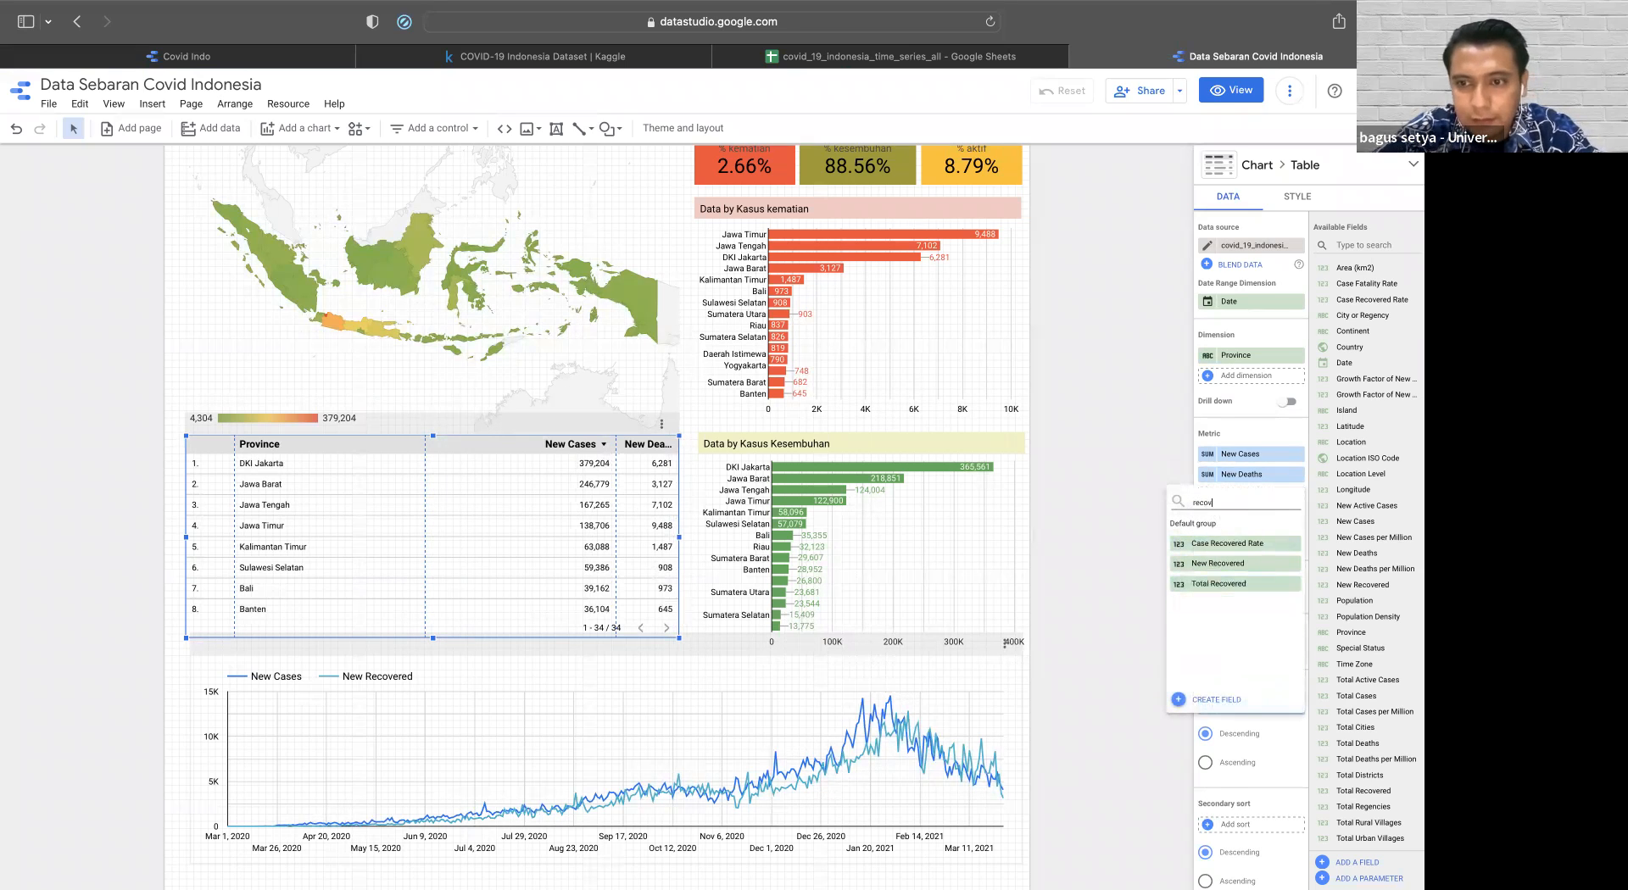
{"action": "left_click", "coordinate": [1272, 564]}
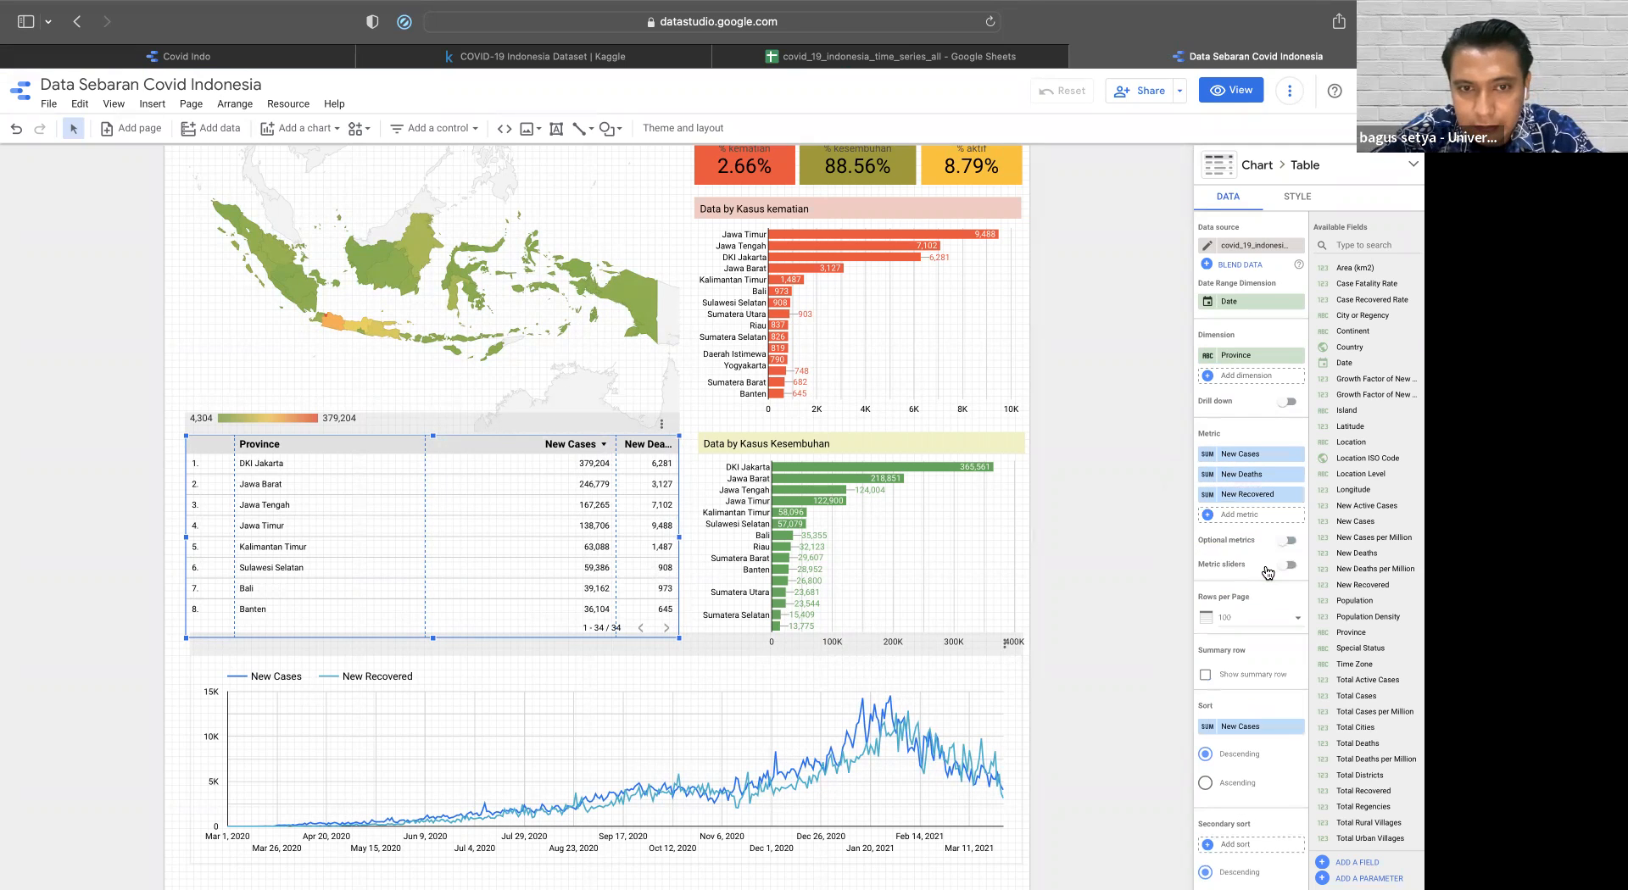
{"action": "left_click", "coordinate": [1270, 514]}
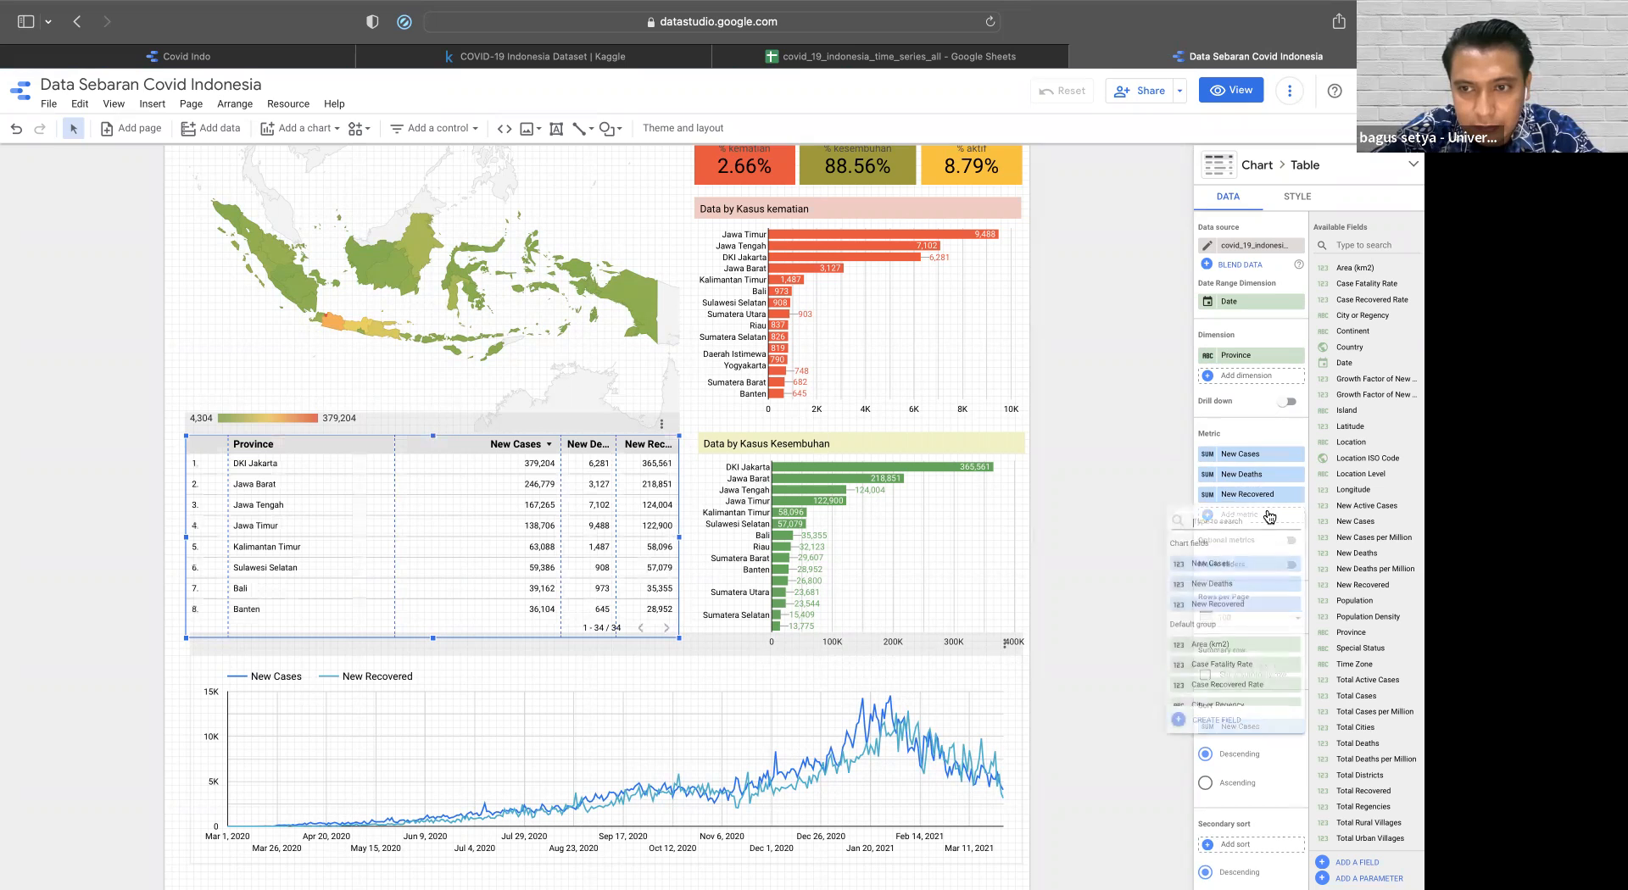
{"action": "type", "text": "new"}
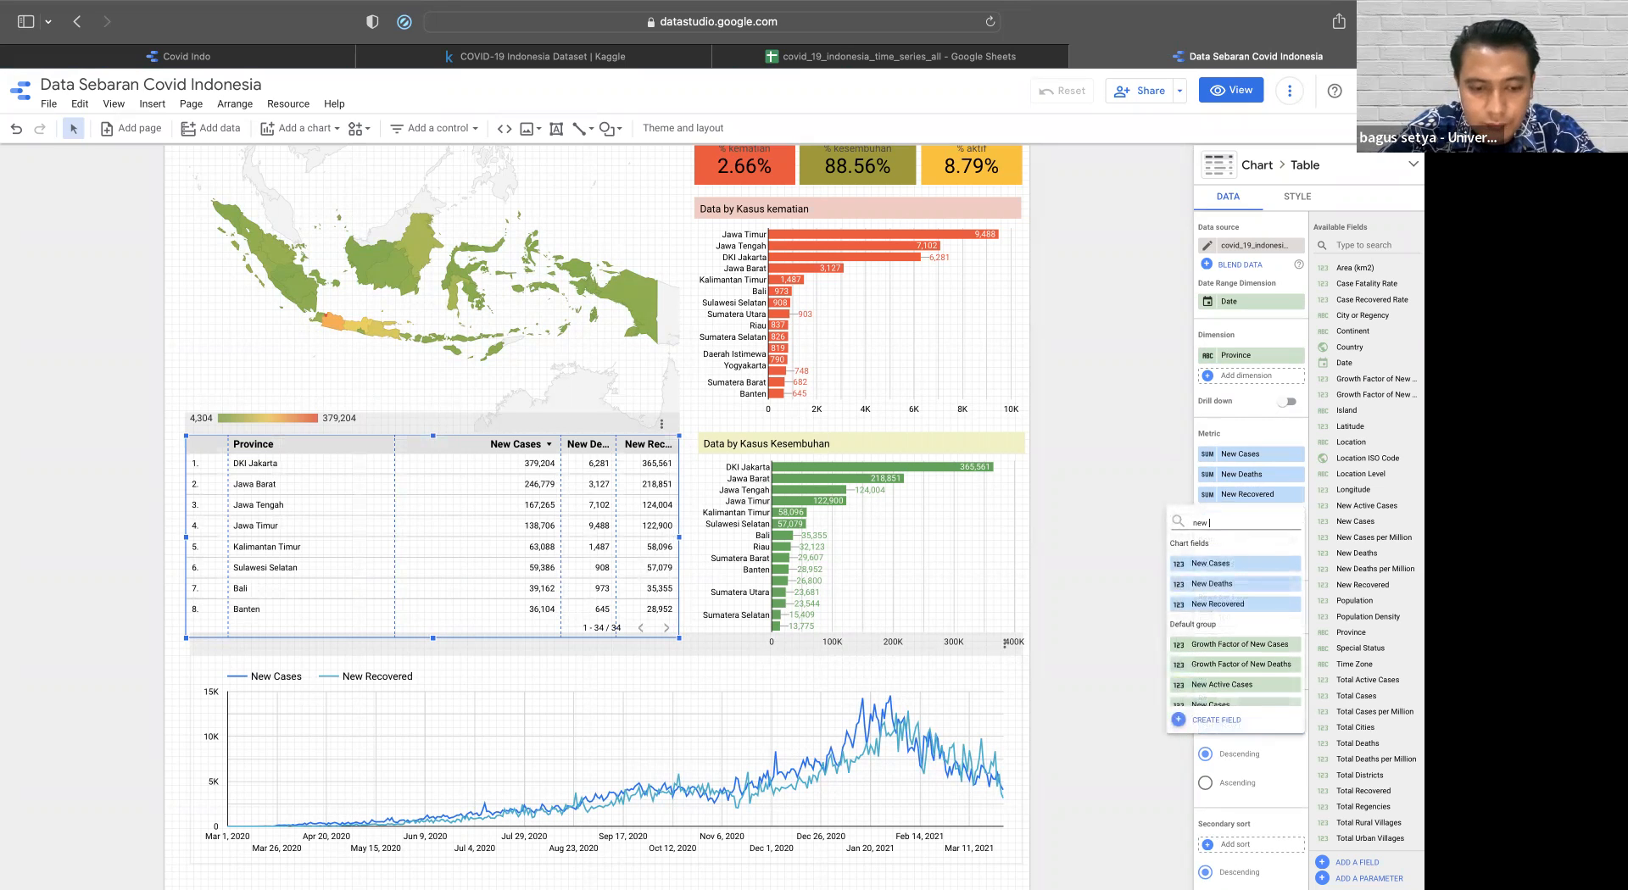
{"action": "type", "text": " ac"}
{"action": "left_click", "coordinate": [1264, 565]}
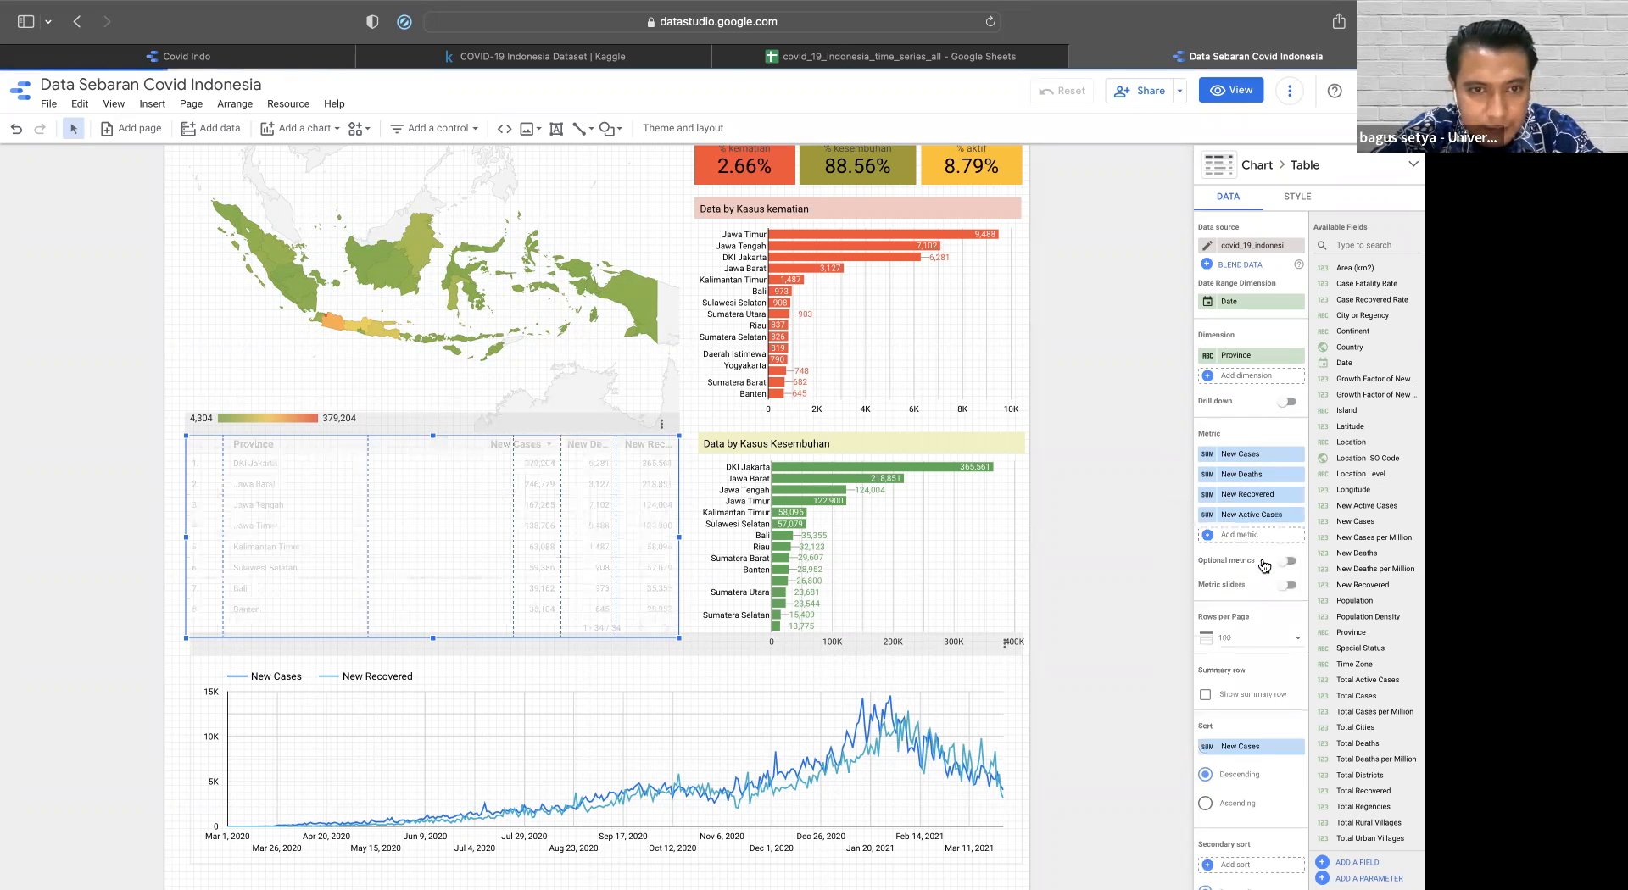
- Rebalance the province table's metric column widths and move the table slightly down, away from the map
{"action": "left_click_drag", "start_coordinate": [511, 448], "coordinate": [449, 448]}
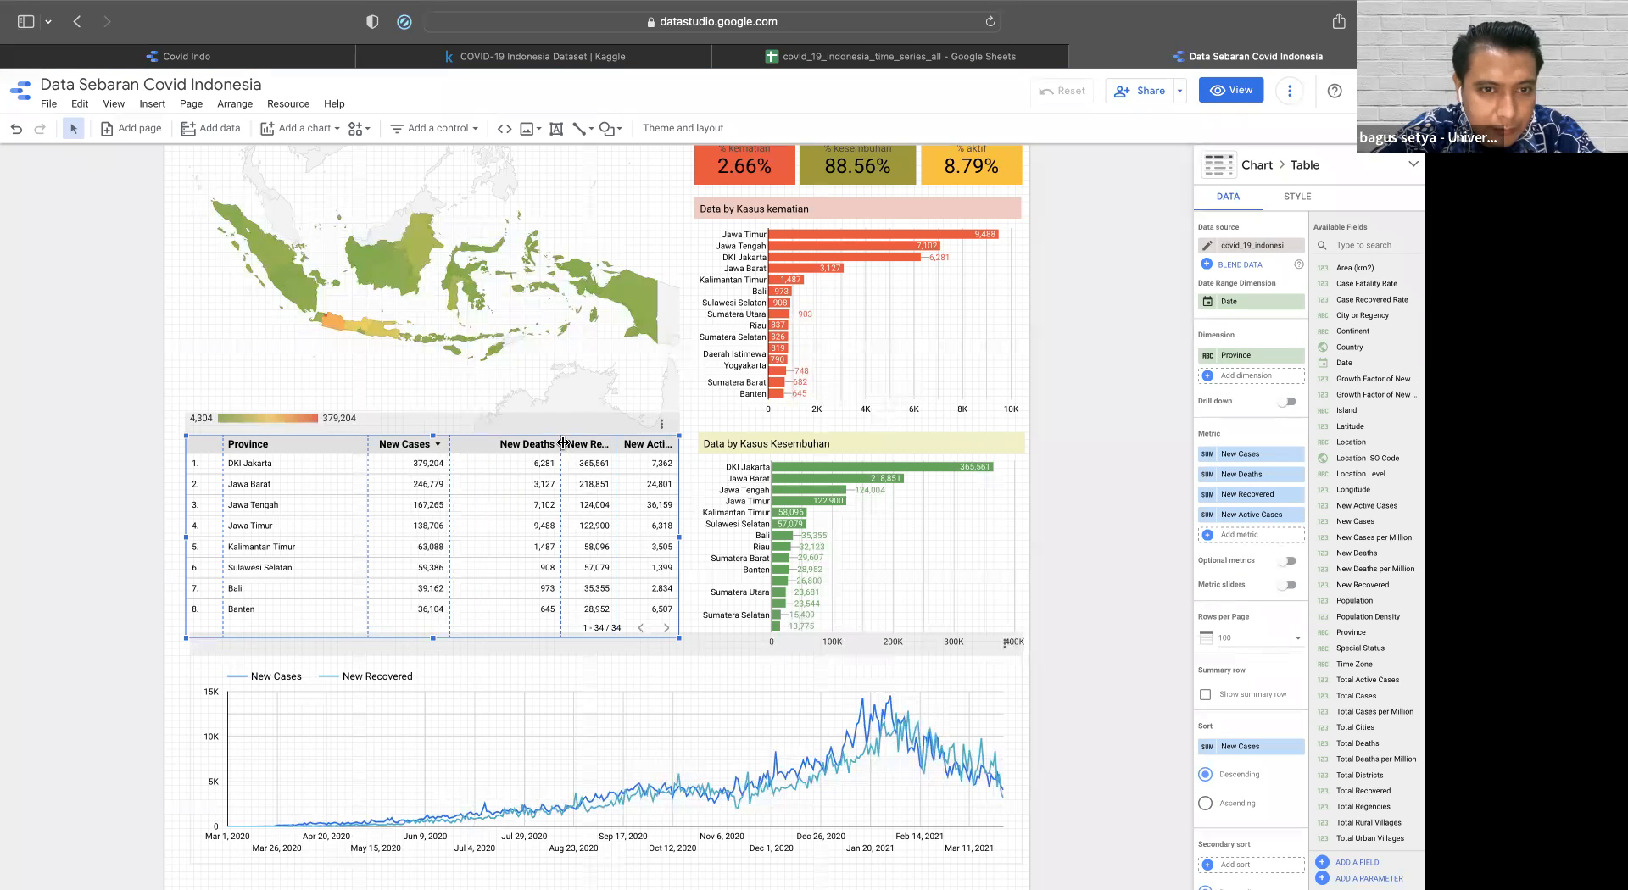
{"action": "left_click_drag", "start_coordinate": [561, 445], "coordinate": [607, 445]}
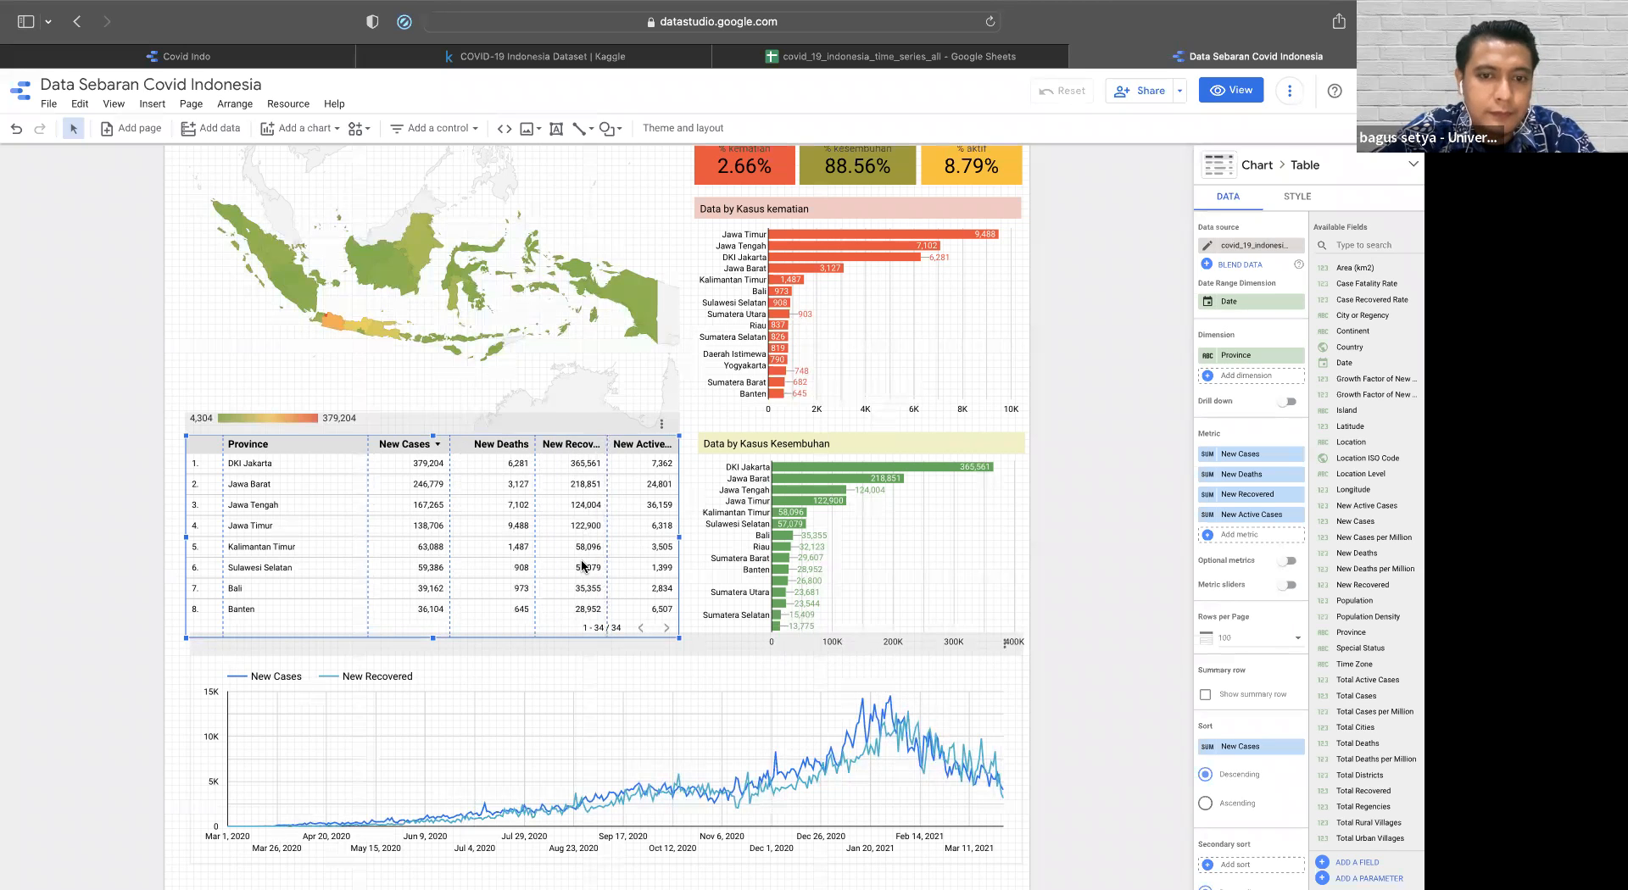
{"action": "left_click", "coordinate": [80, 581]}
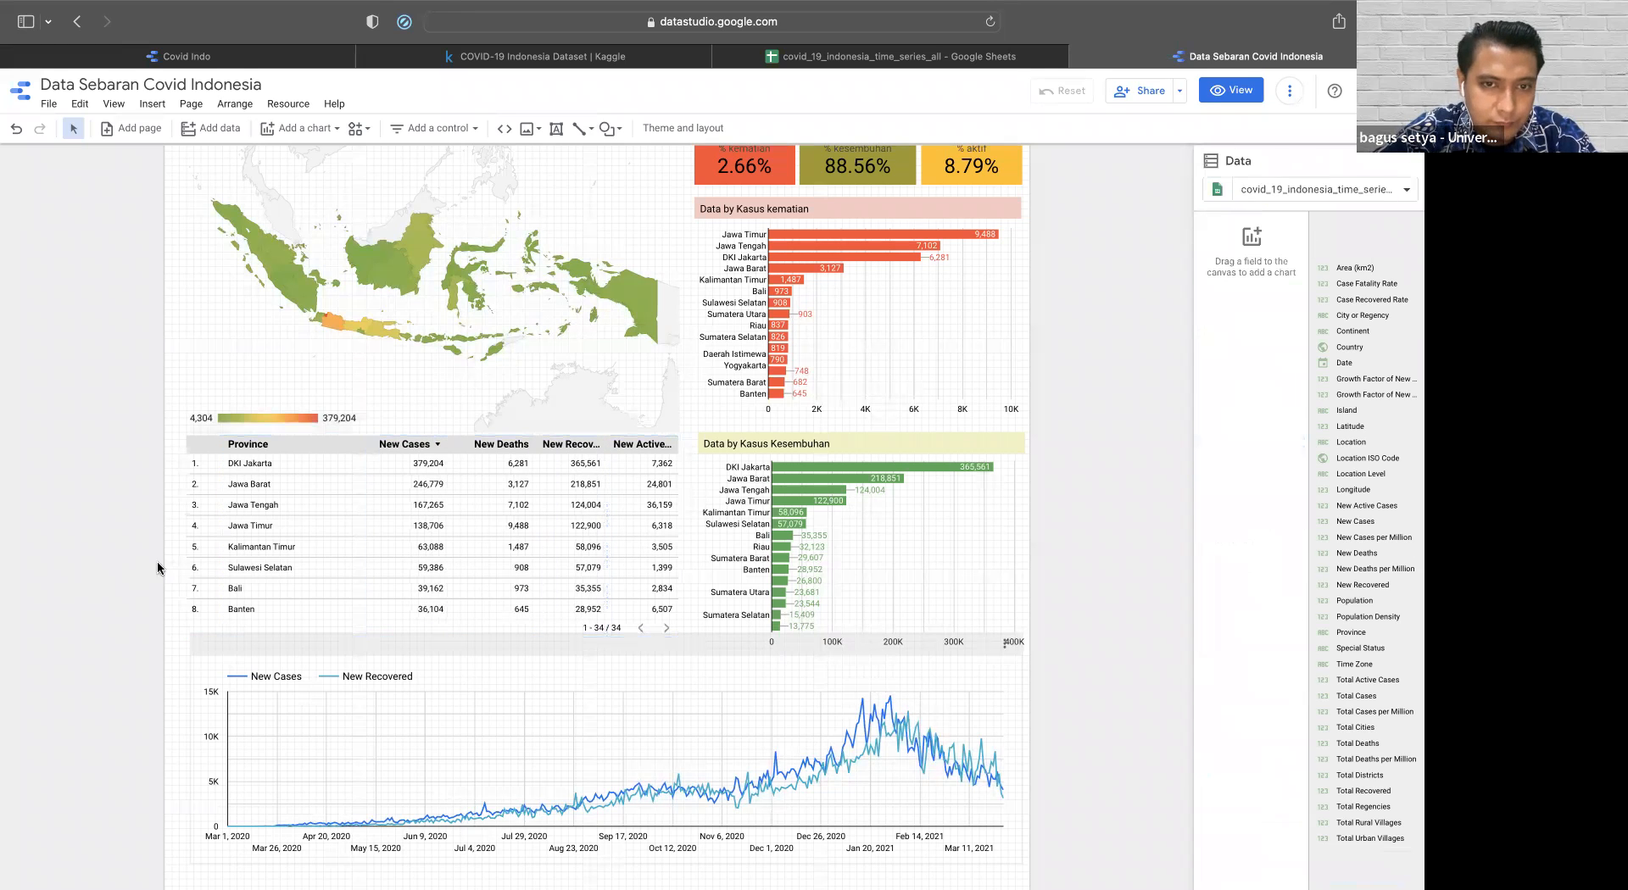
{"action": "left_click", "coordinate": [331, 582]}
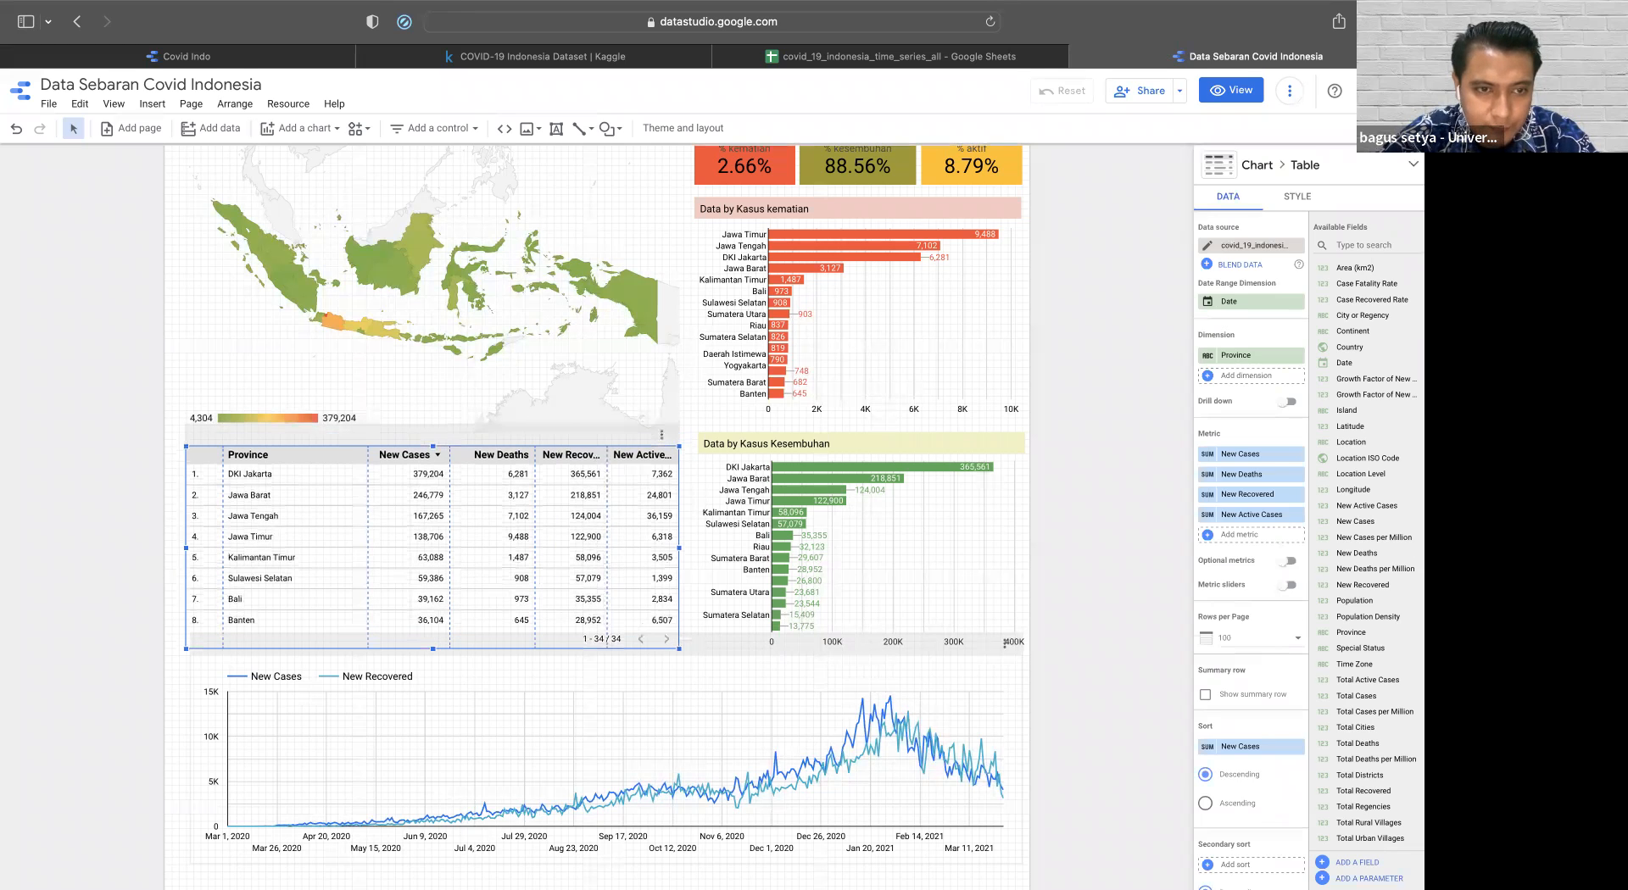
{"action": "left_click", "coordinate": [68, 553]}
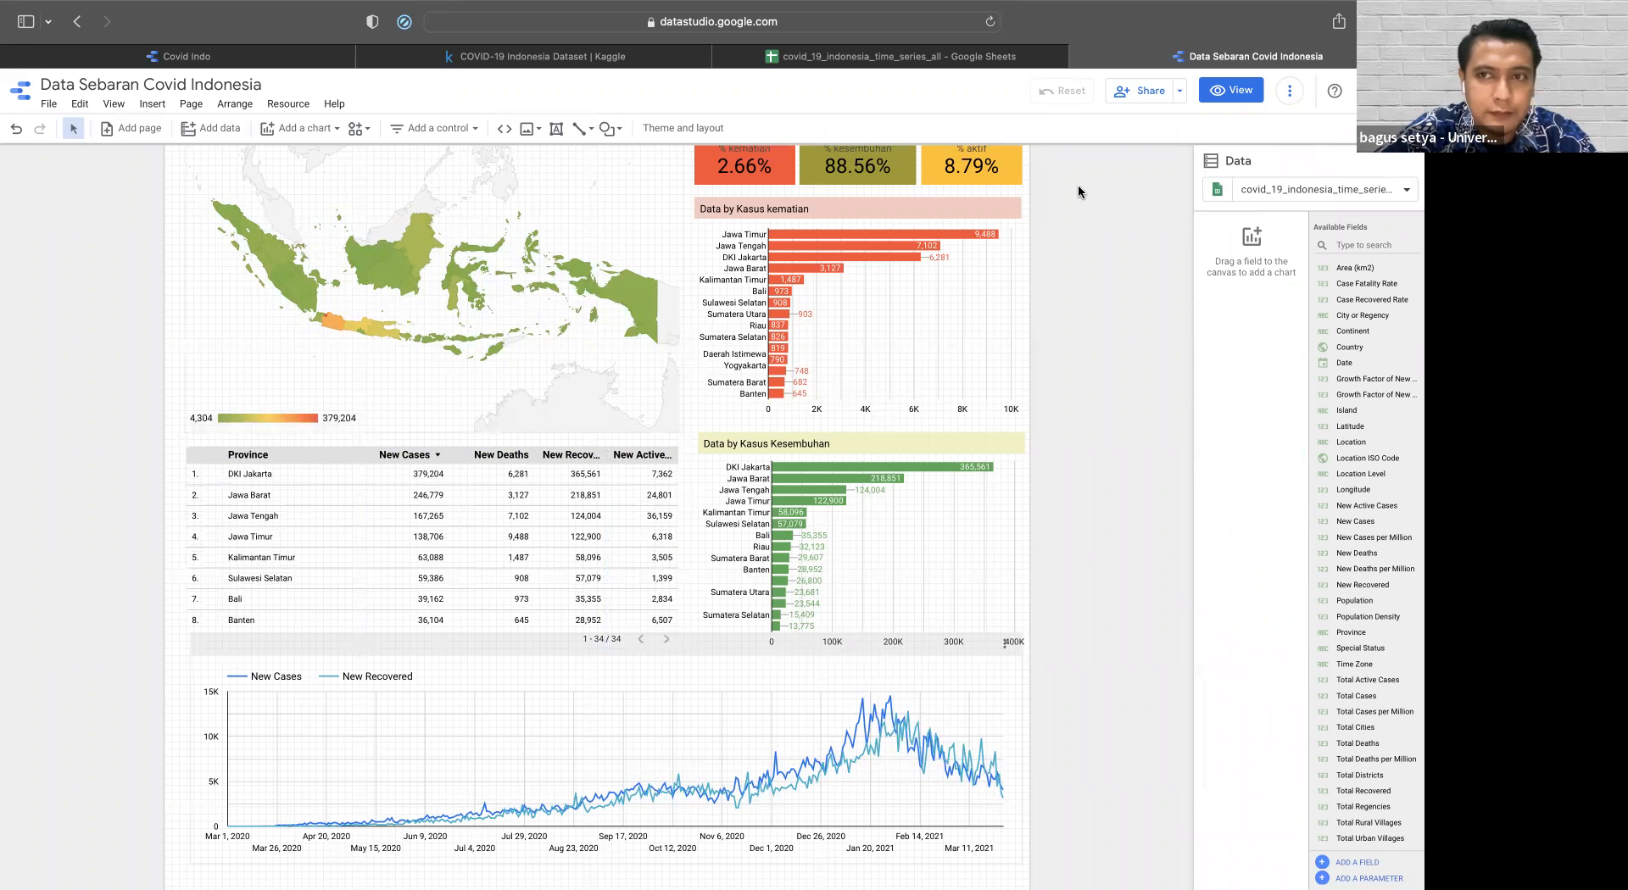
- Preview the report in view mode, filter it to Jawa Timur through the map, and inspect the charts and the date range picker
{"action": "left_click", "coordinate": [1242, 91]}
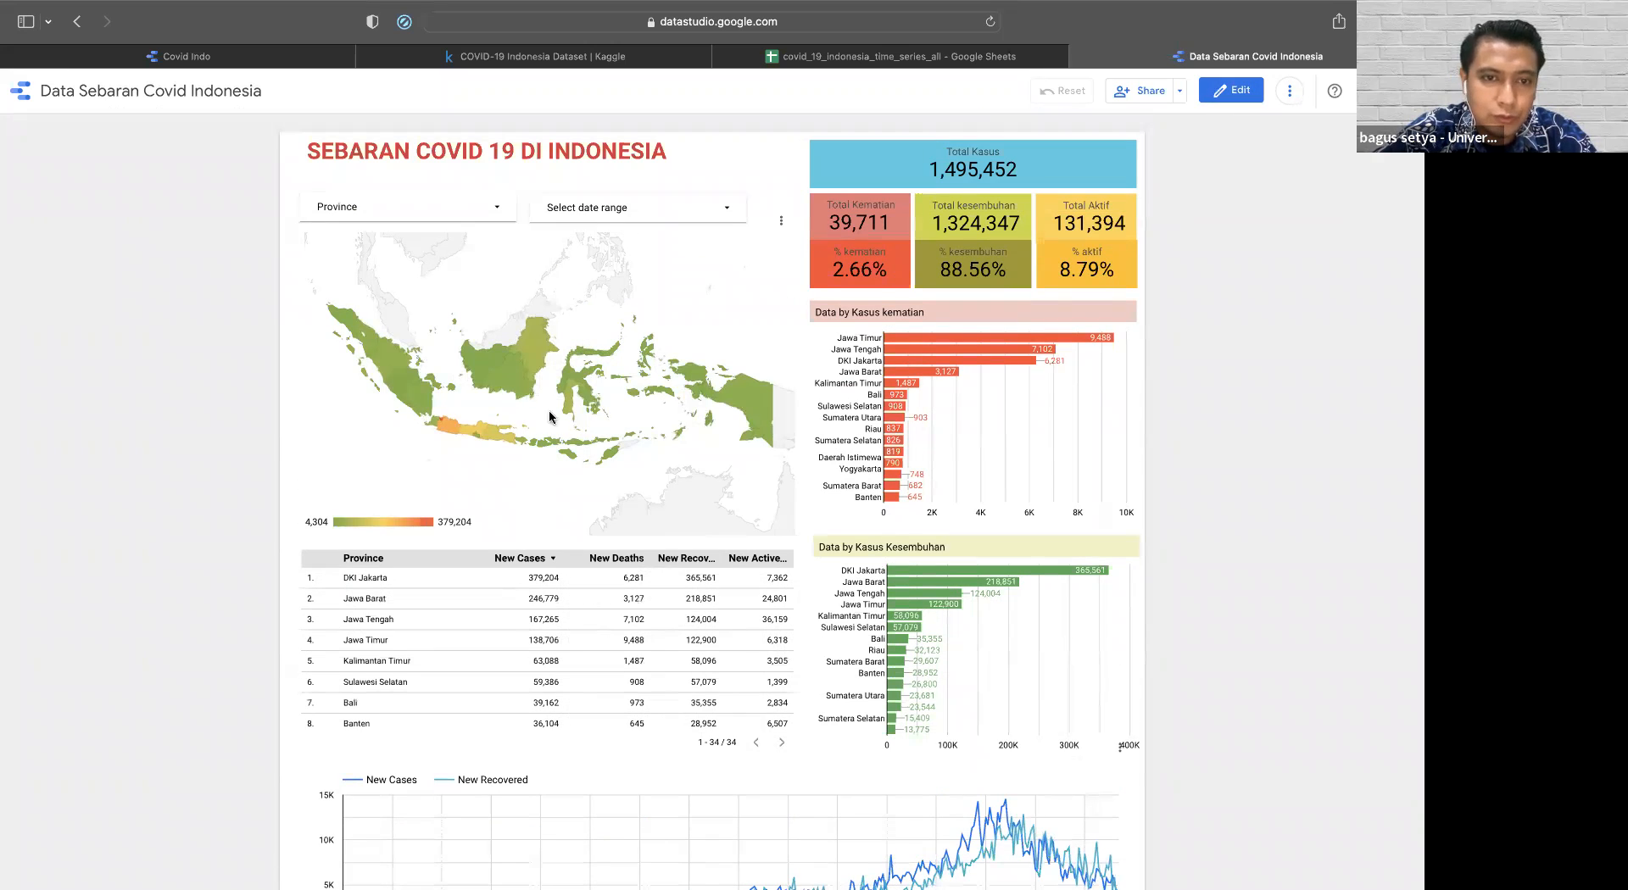
{"action": "left_click", "coordinate": [491, 440]}
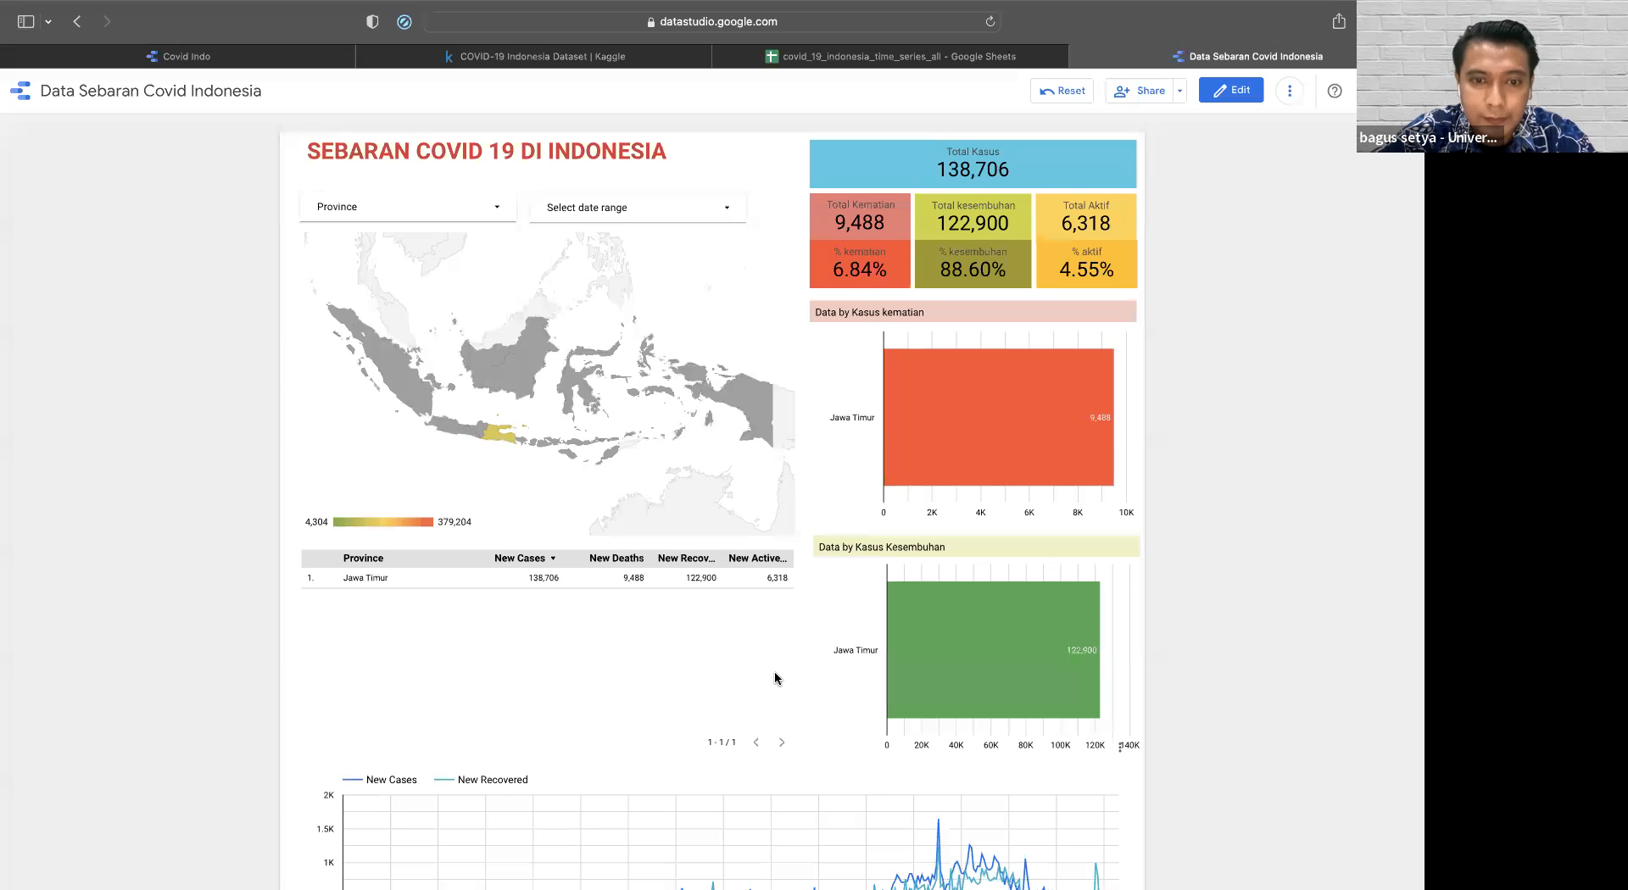
{"action": "scroll", "coordinate": [775, 678], "scroll_direction": "down", "scroll_amount": 3}
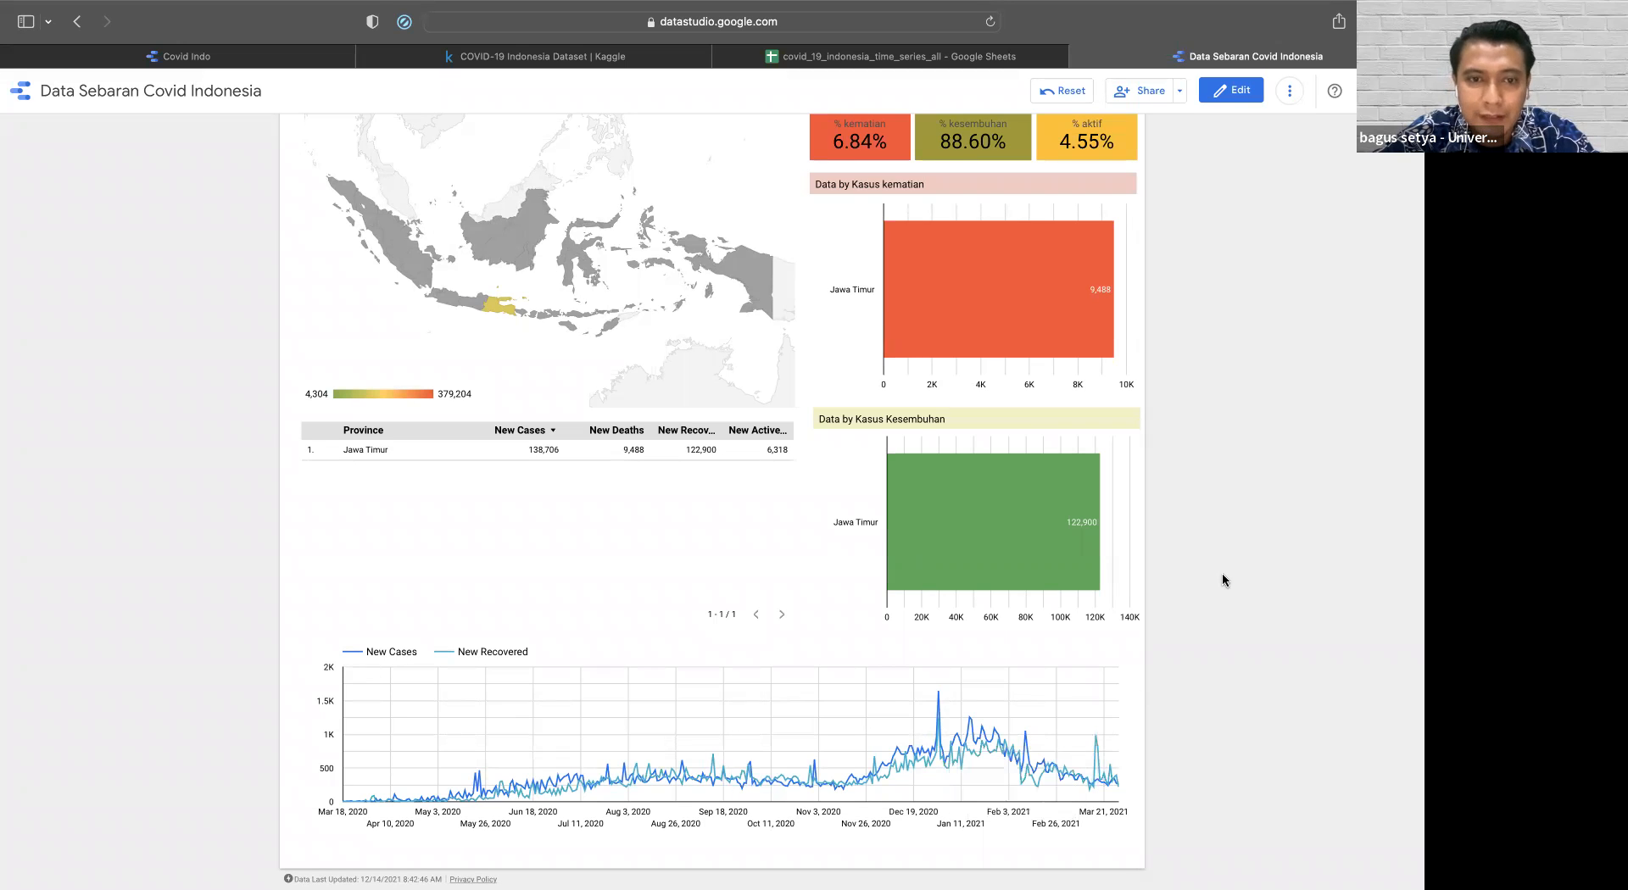
{"action": "scroll", "coordinate": [1222, 574], "scroll_direction": "up", "scroll_amount": 3}
{"action": "left_click", "coordinate": [614, 223]}
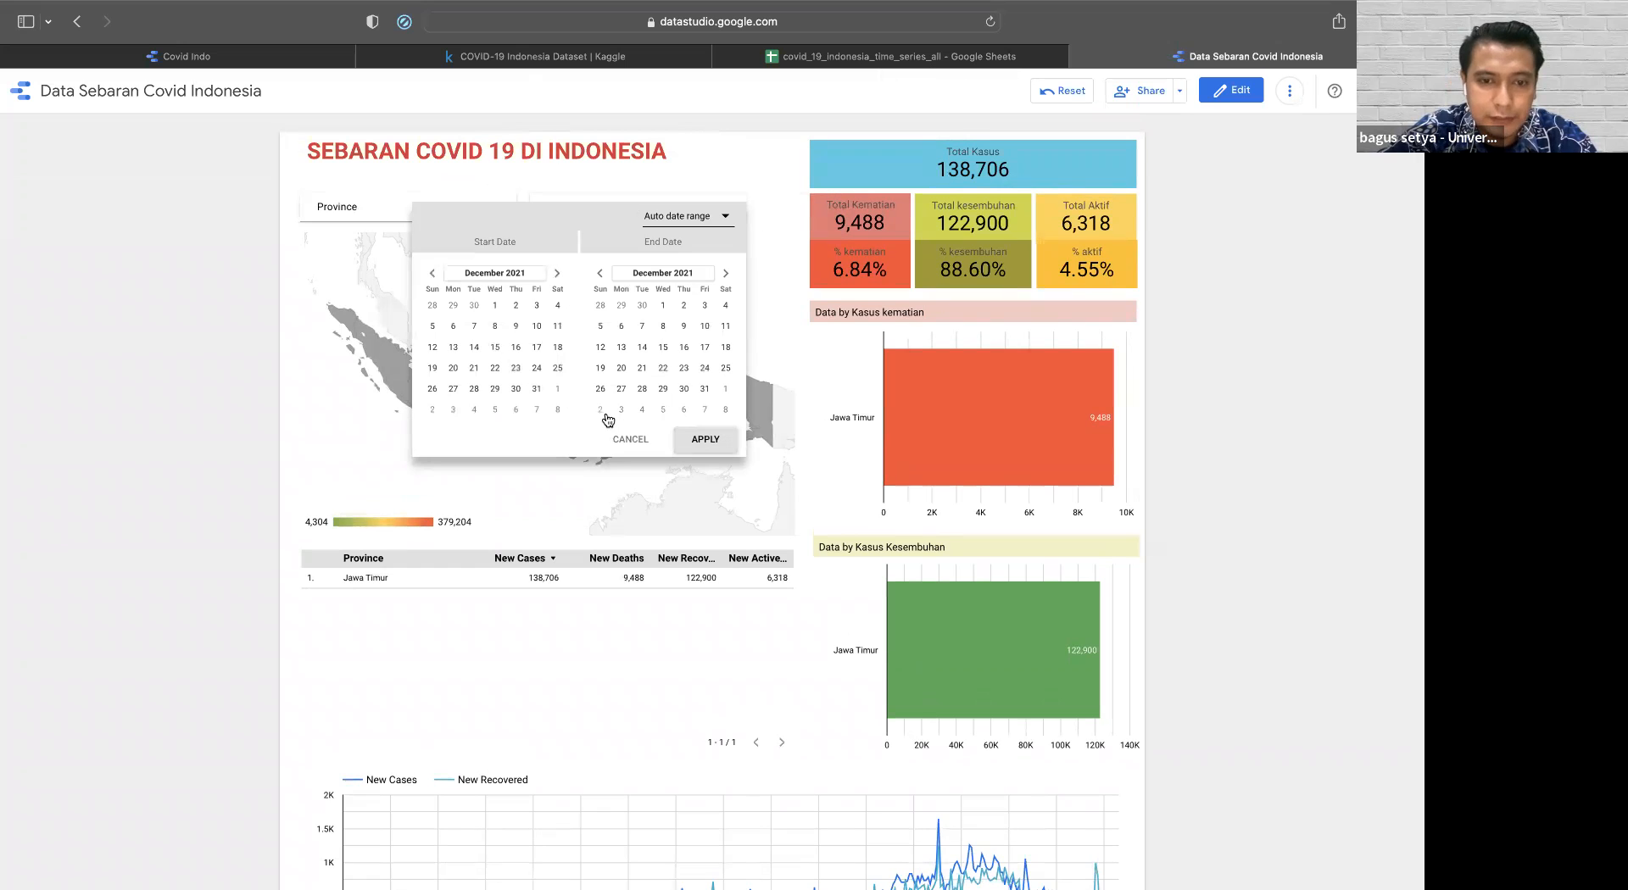
{"action": "left_click", "coordinate": [1295, 520]}
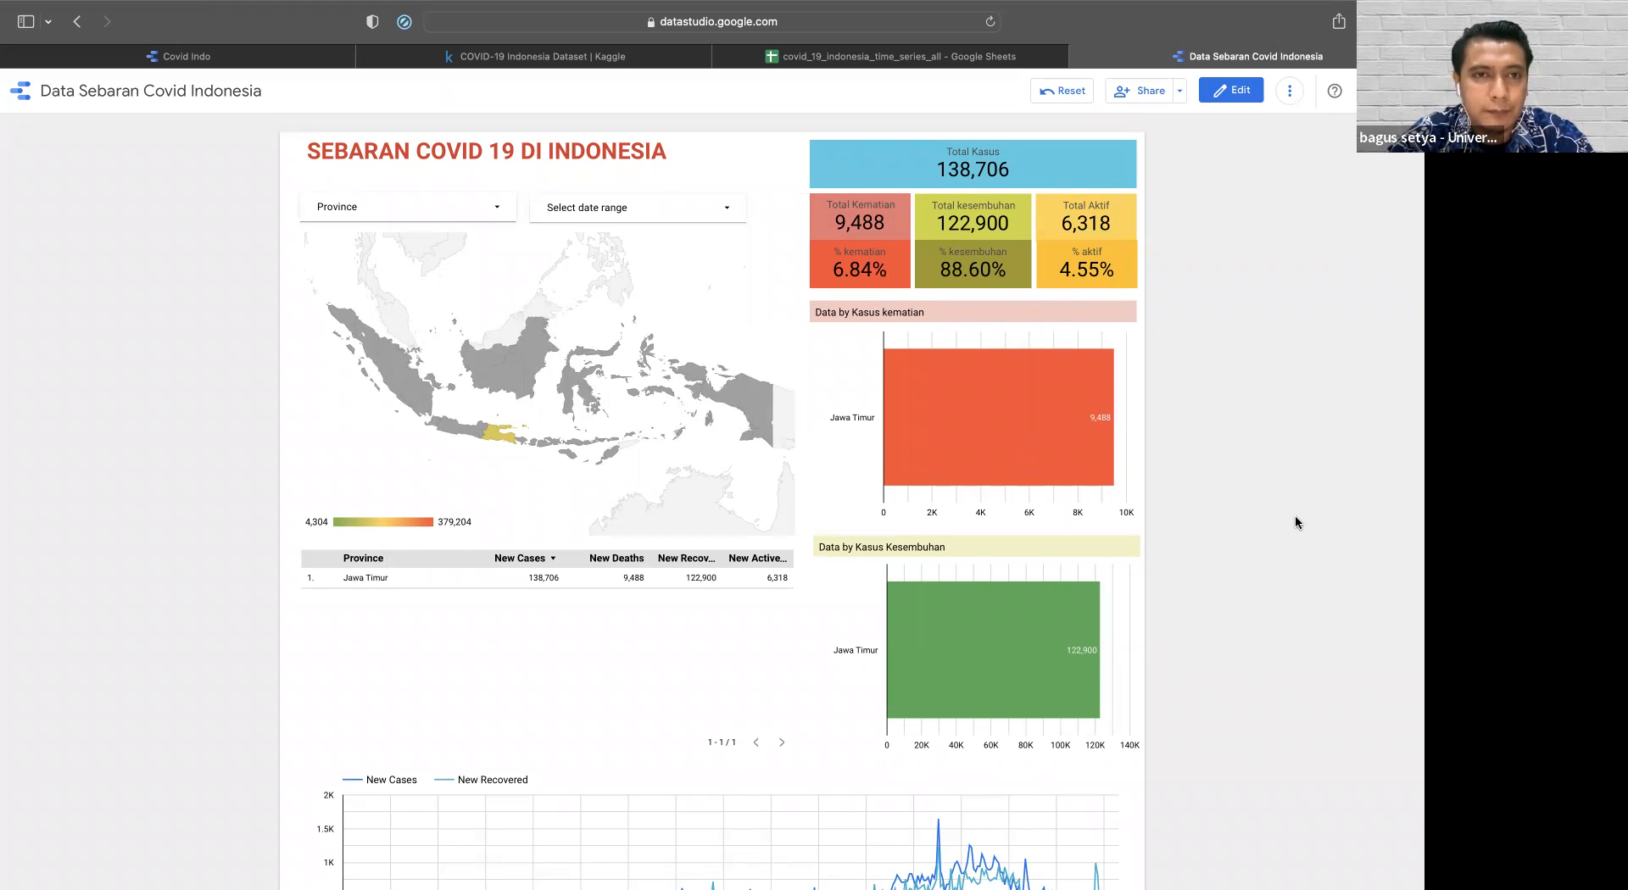
- Switch to the covid_19_indonesia_time_series_all spreadsheet in Google Sheets and look through its data columns
{"action": "left_click", "coordinate": [805, 56]}
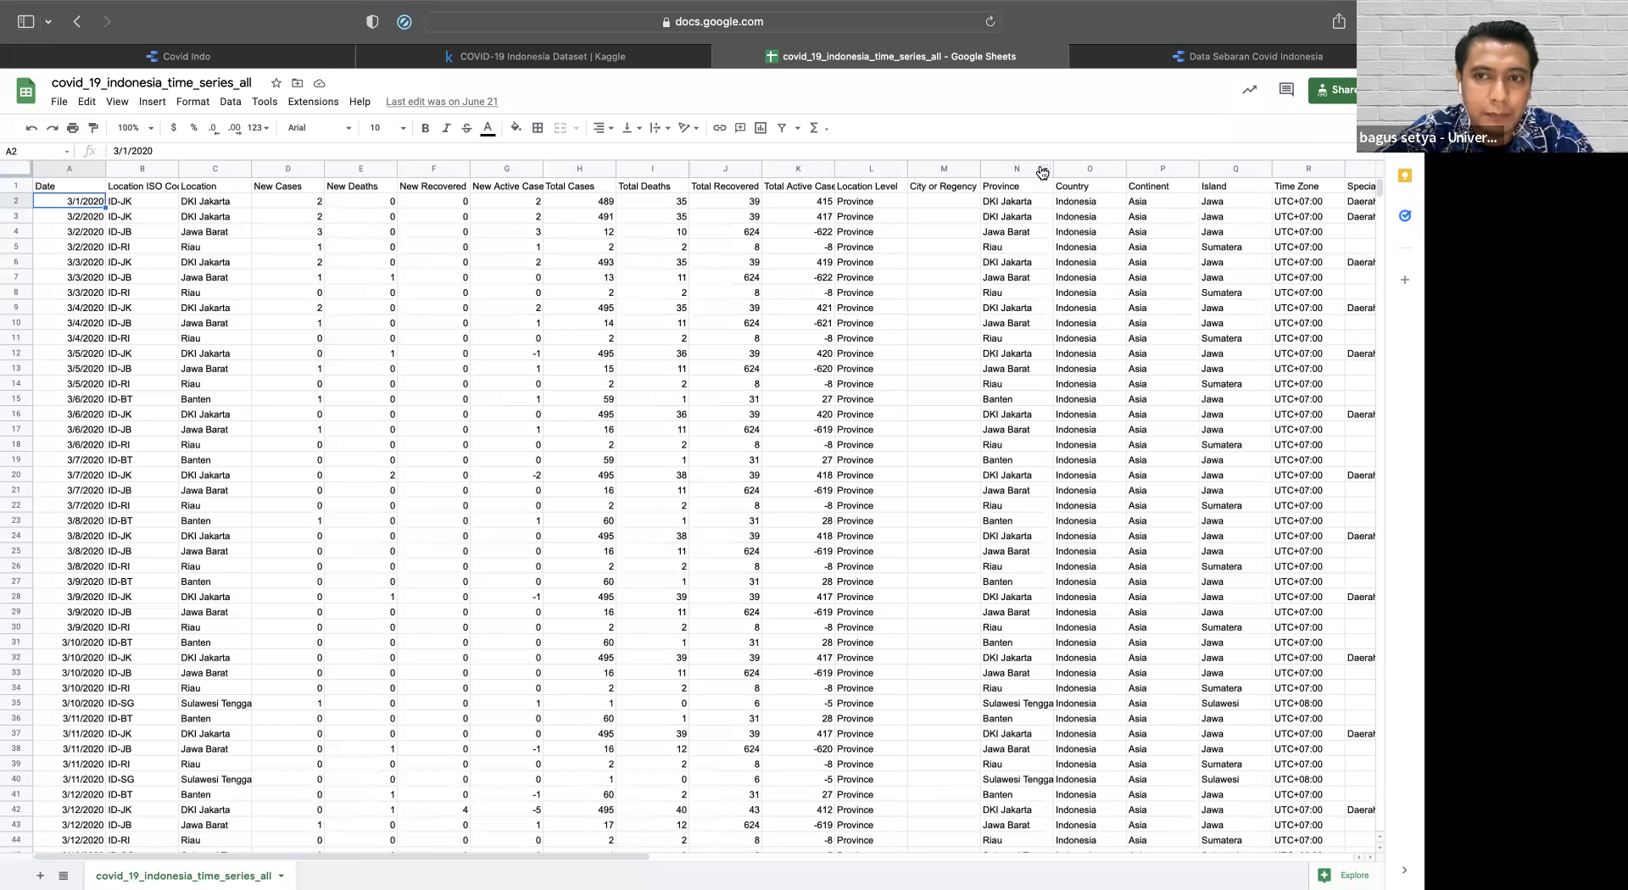
{"action": "scroll", "coordinate": [1006, 617], "scroll_direction": "right", "scroll_amount": 7}
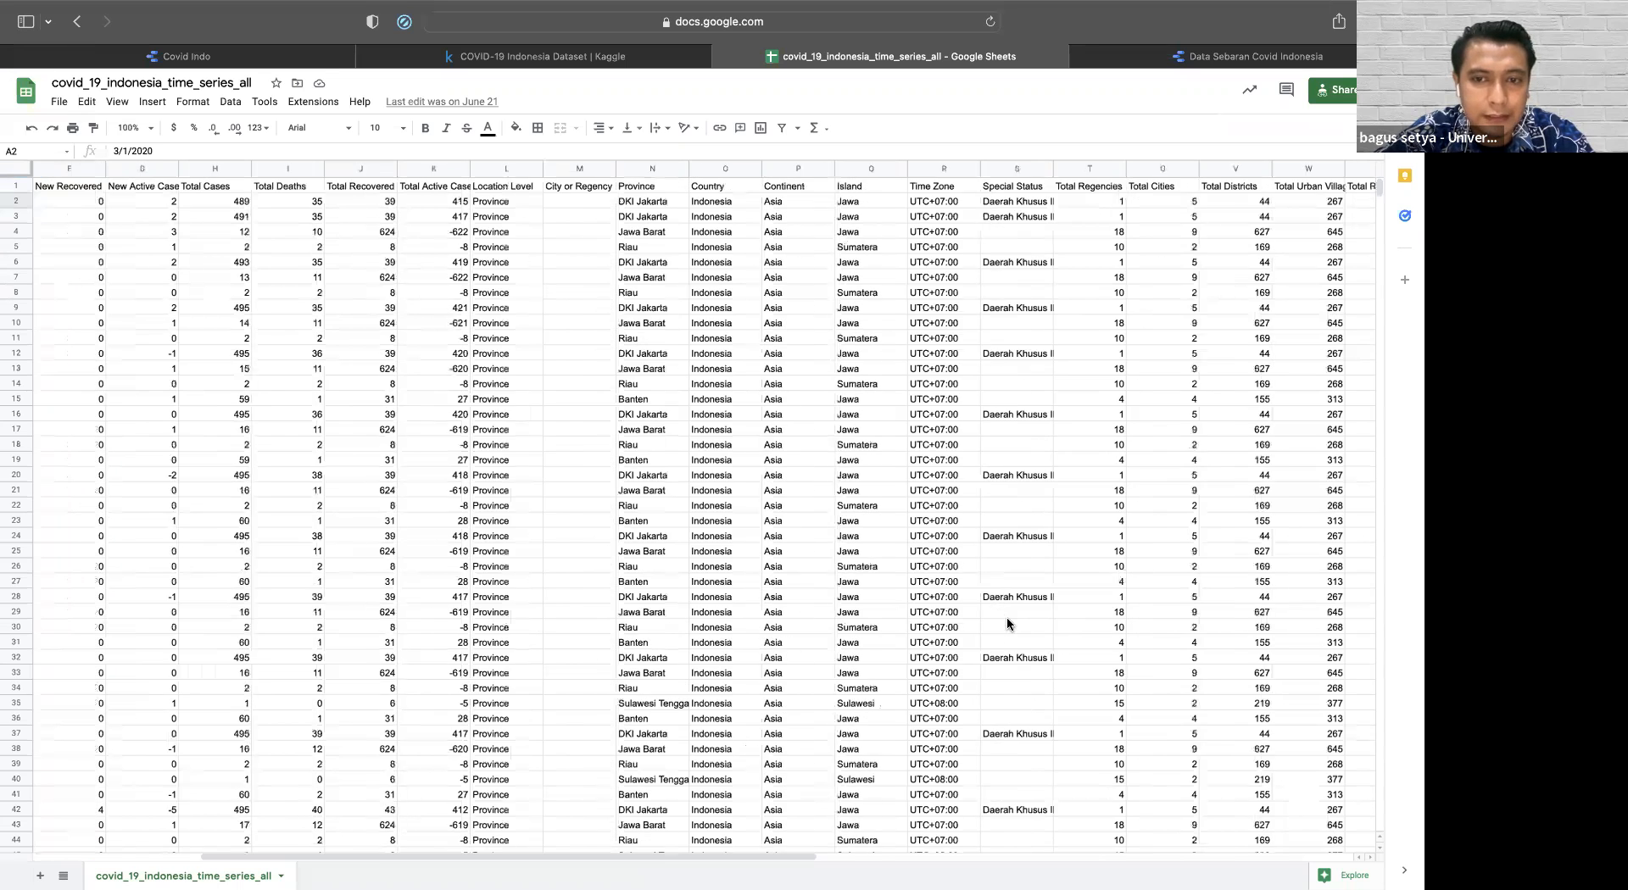
{"action": "scroll", "coordinate": [1006, 624], "scroll_direction": "right", "scroll_amount": 6}
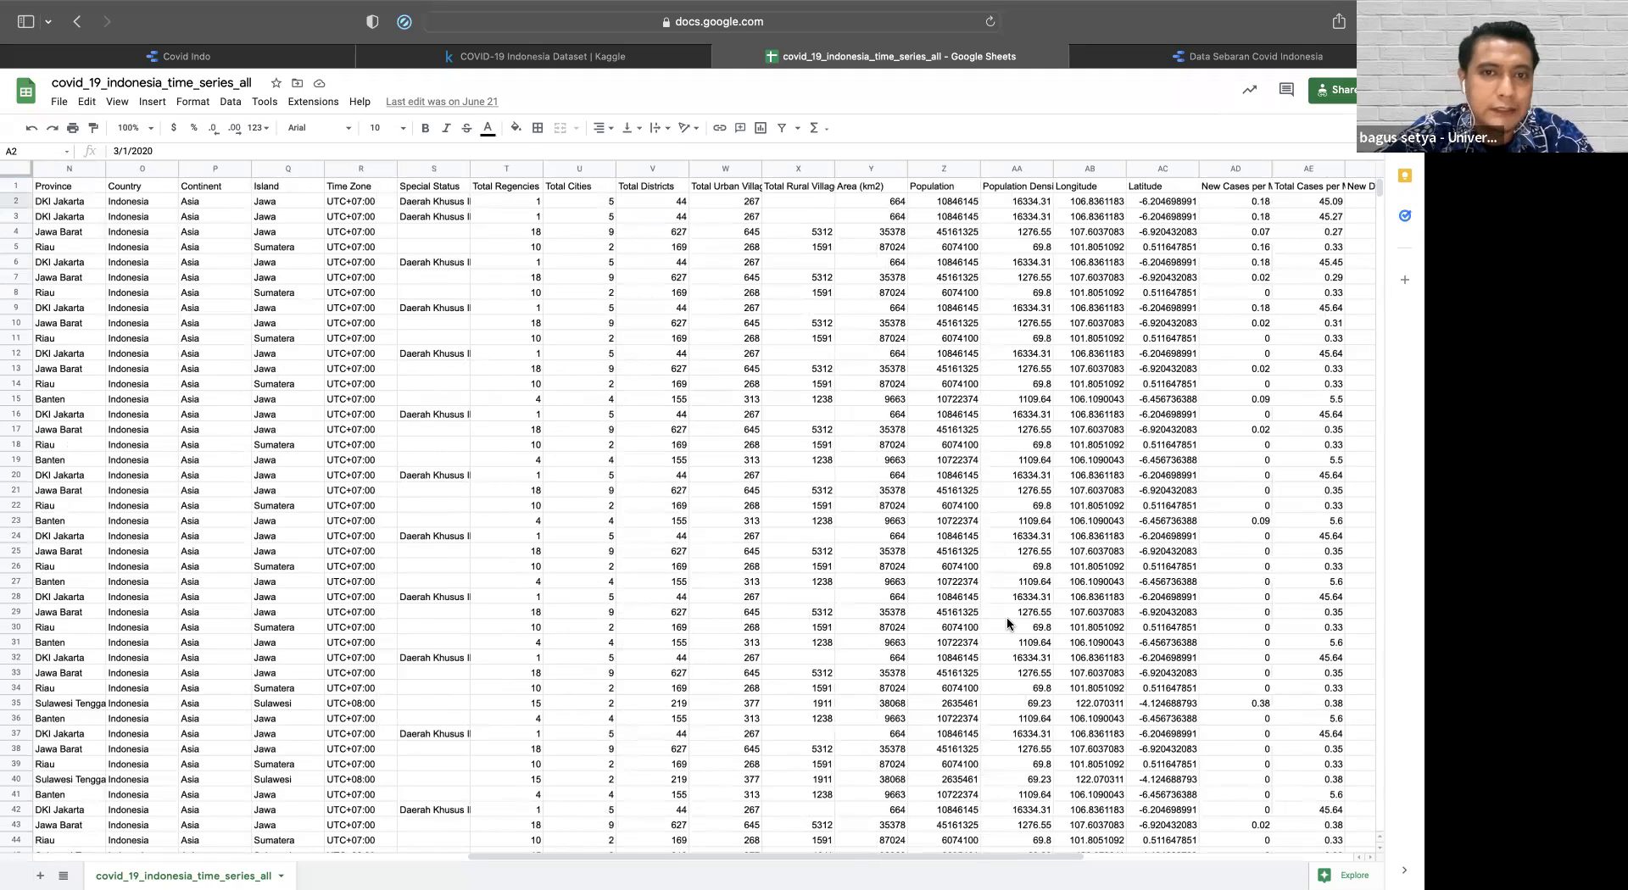
{"action": "scroll", "coordinate": [786, 577], "scroll_direction": "left", "scroll_amount": 13}
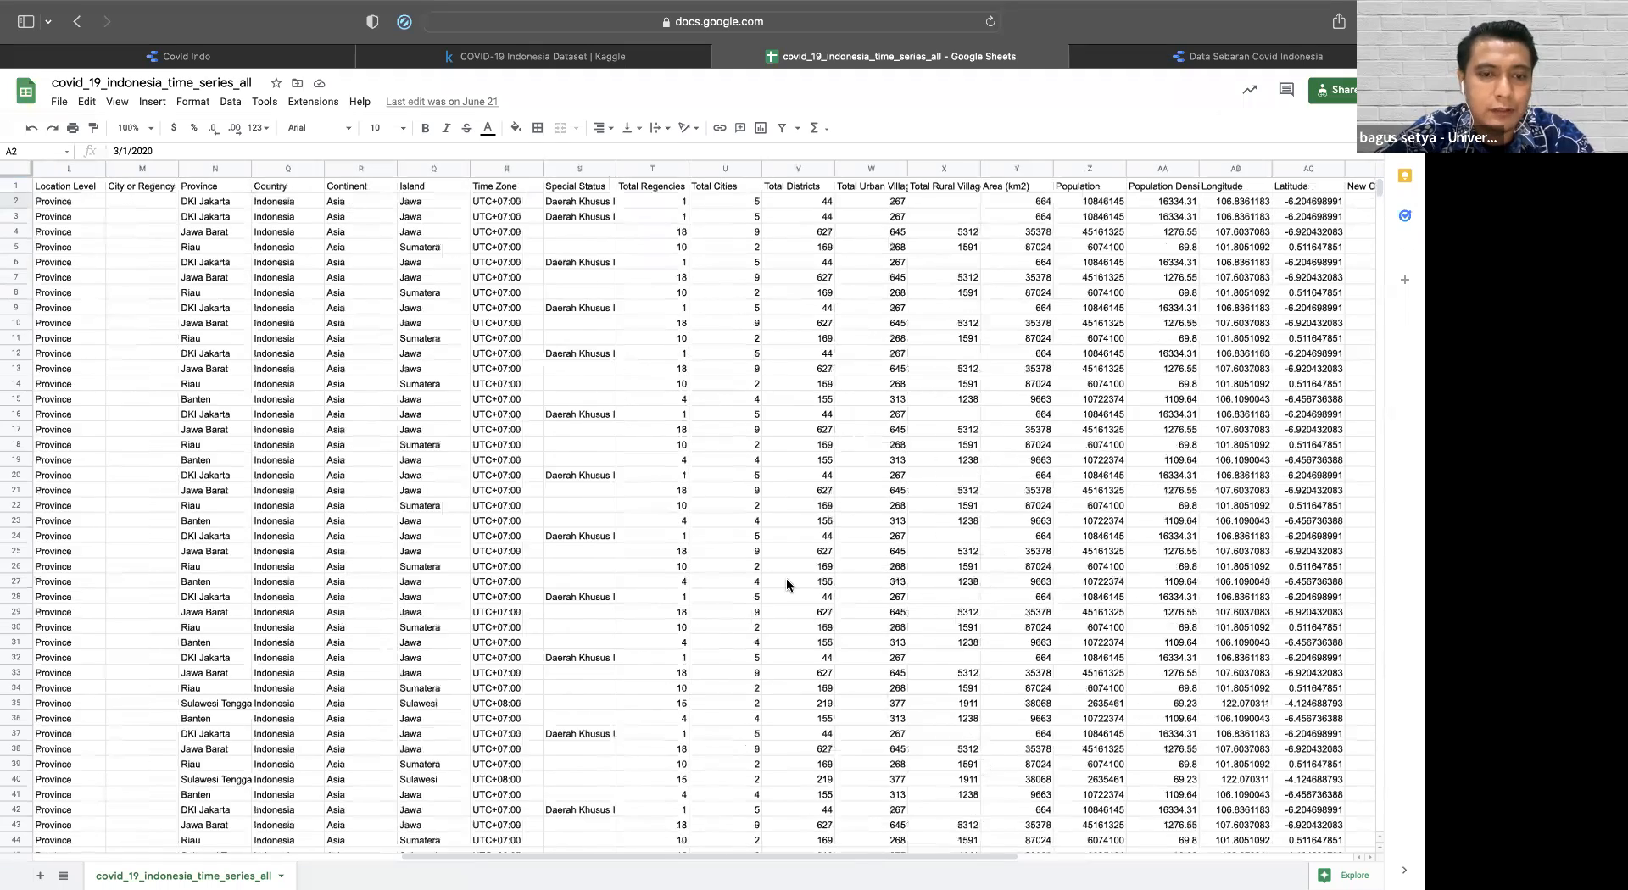